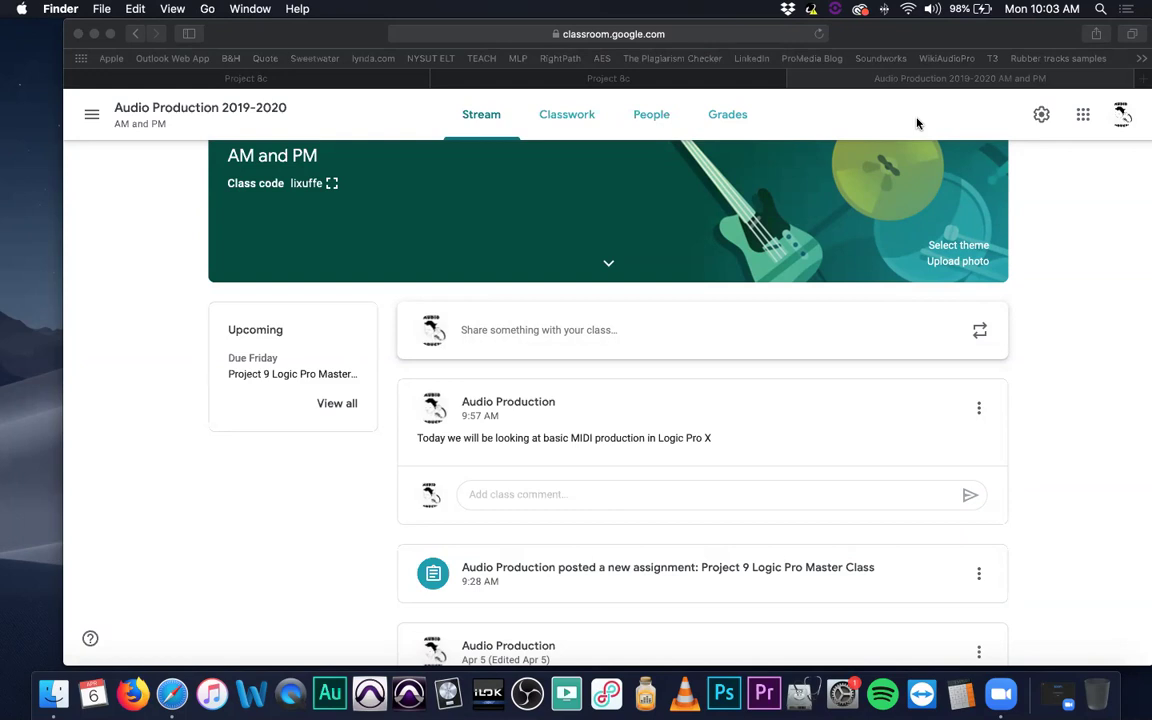
# Scroll through the Audio Production 2019-2020 Stream posts with their image and PDF attachments.
pyautogui.scroll(-3, 630, 372)
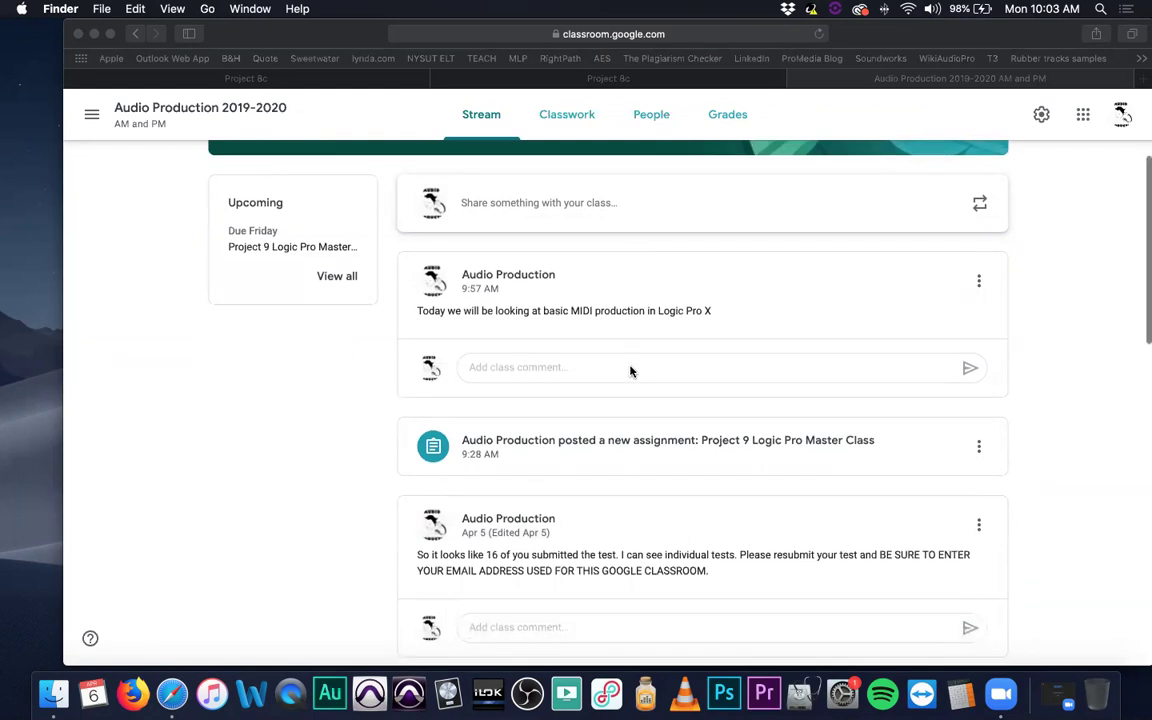
pyautogui.scroll(-1, 630, 372)
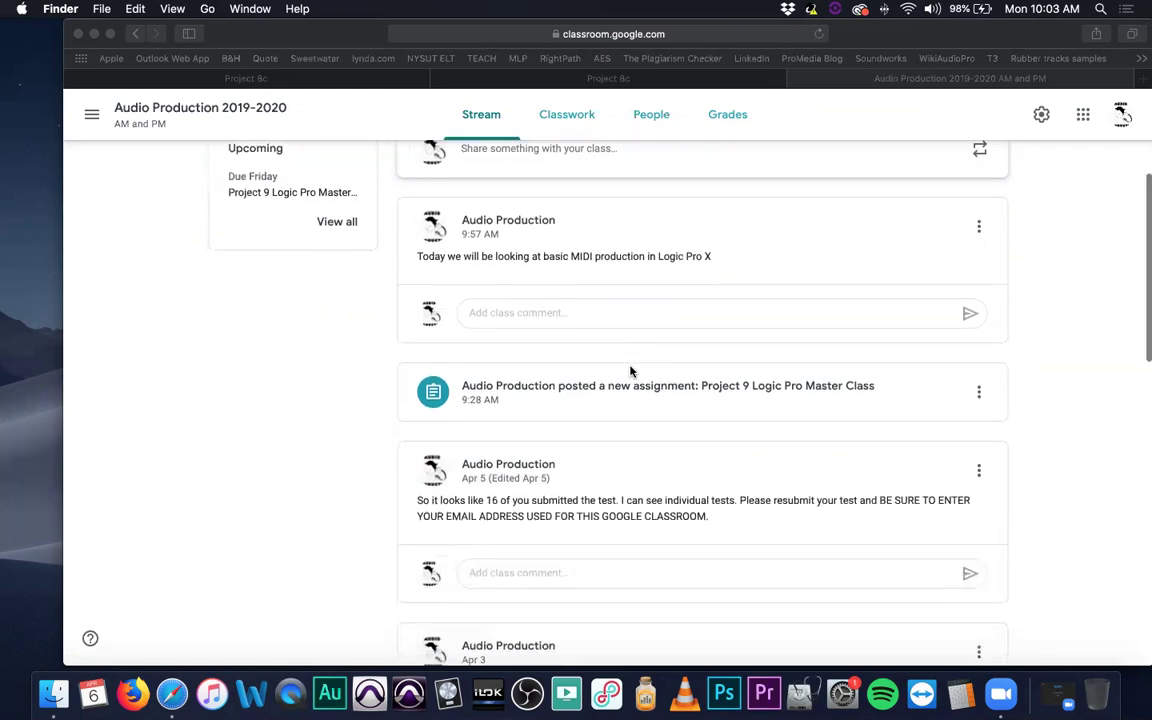
pyautogui.scroll(3, 630, 372)
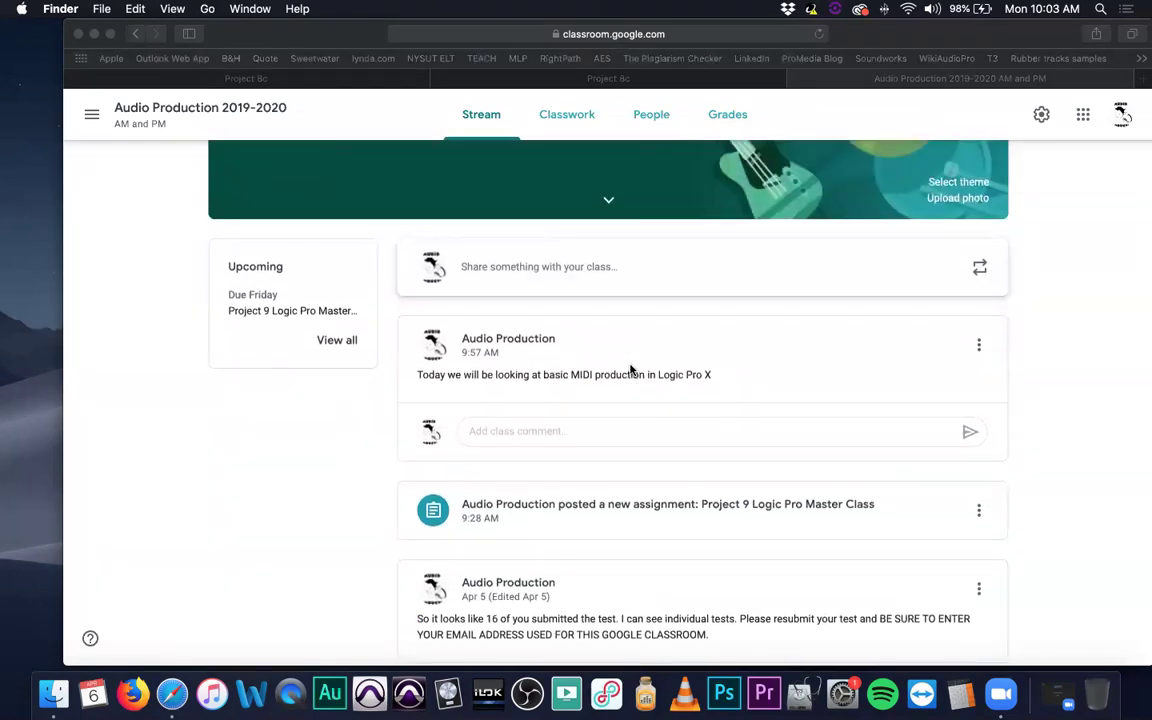
pyautogui.scroll(-2, 630, 370)
pyautogui.scroll(-5, 630, 370)
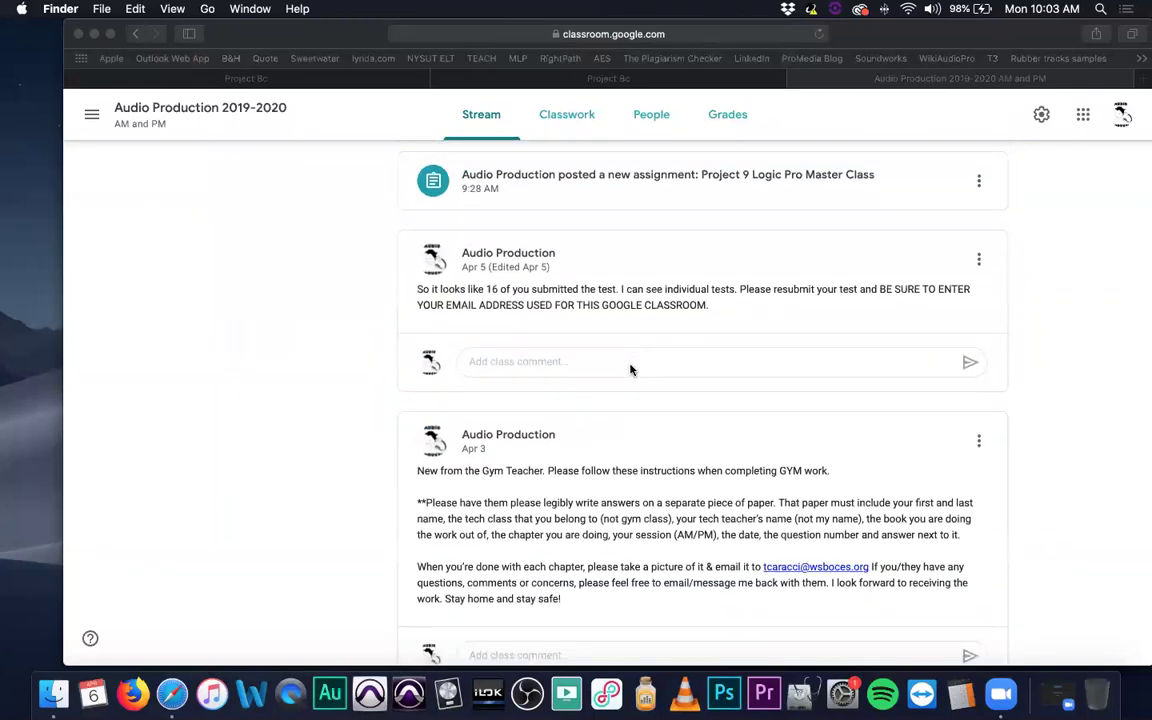
pyautogui.scroll(-2, 630, 370)
pyautogui.scroll(3, 630, 370)
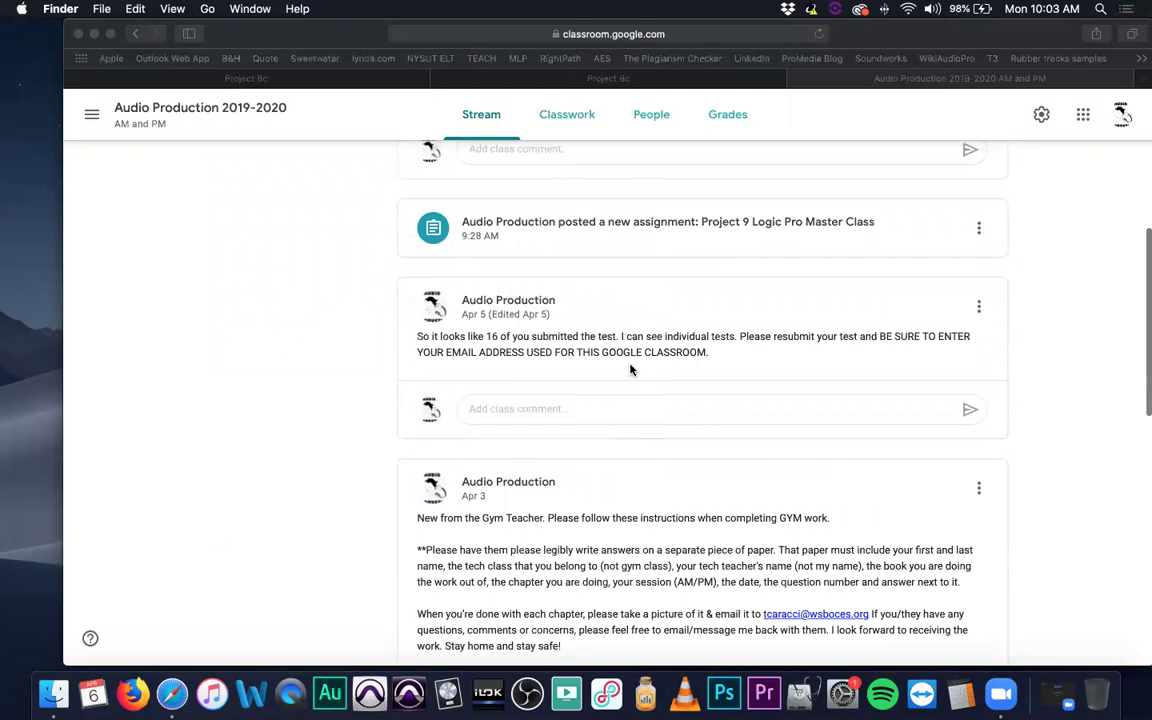
pyautogui.scroll(-4, 630, 370)
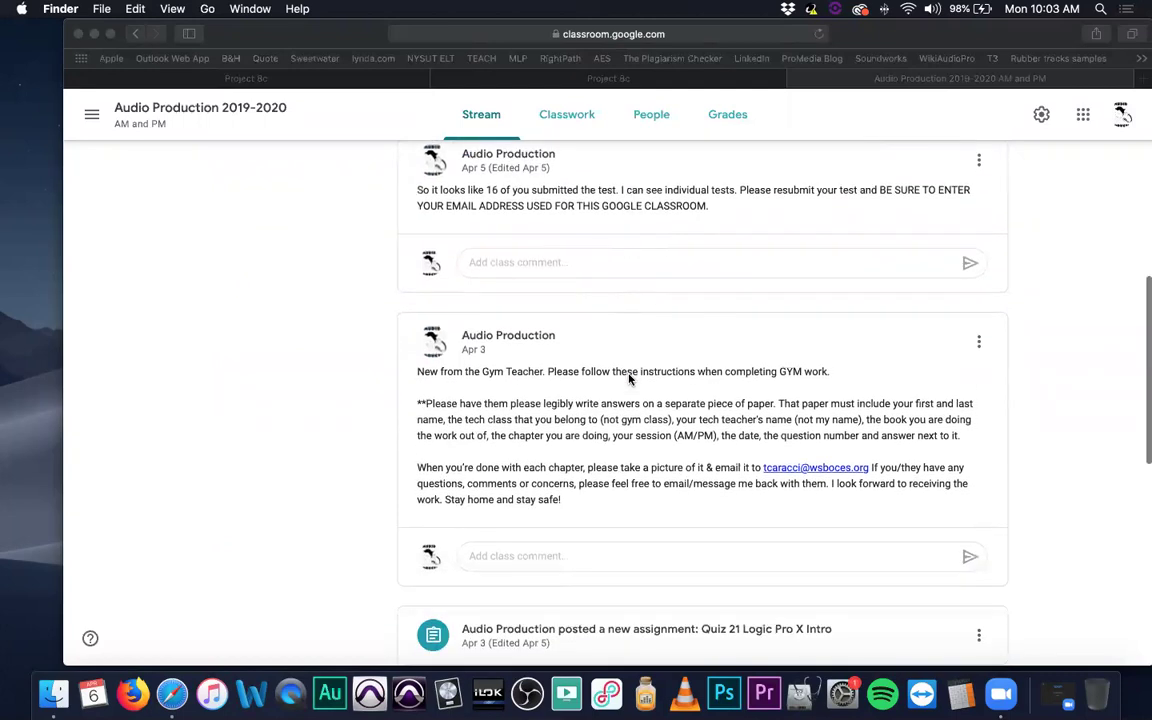
pyautogui.scroll(-2, 630, 378)
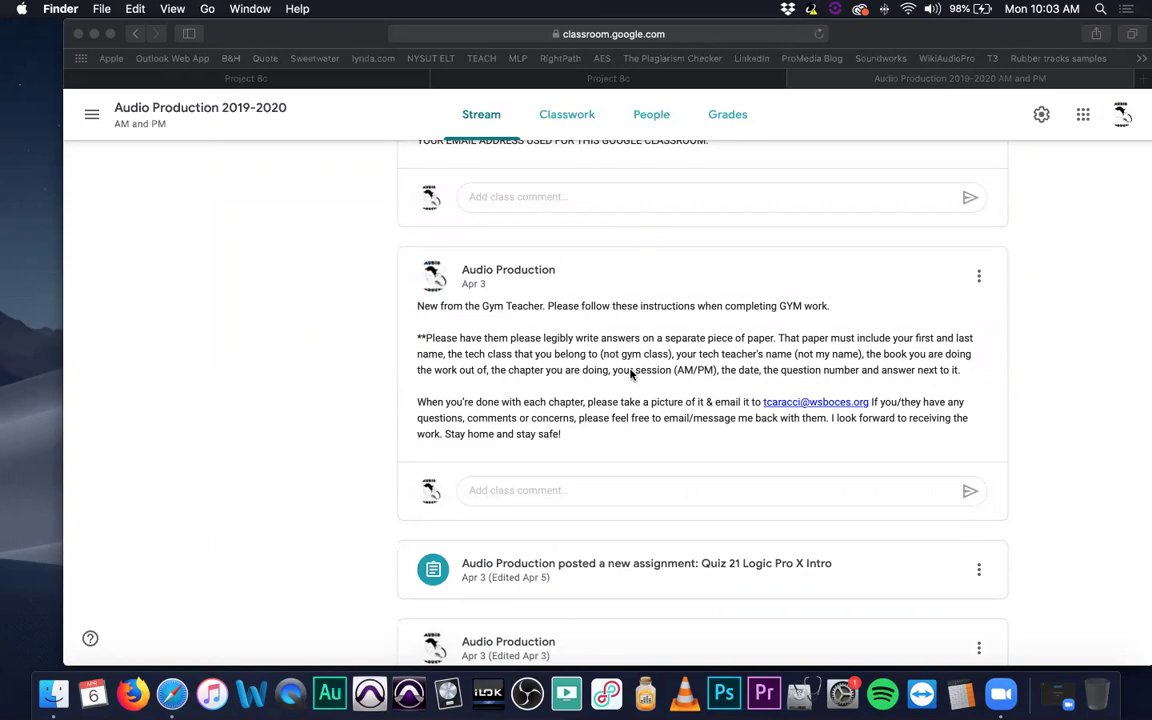
# Scroll further down the Stream, then show the list of available Wi-Fi networks.
pyautogui.scroll(-3, 630, 373)
pyautogui.scroll(-12, 630, 374)
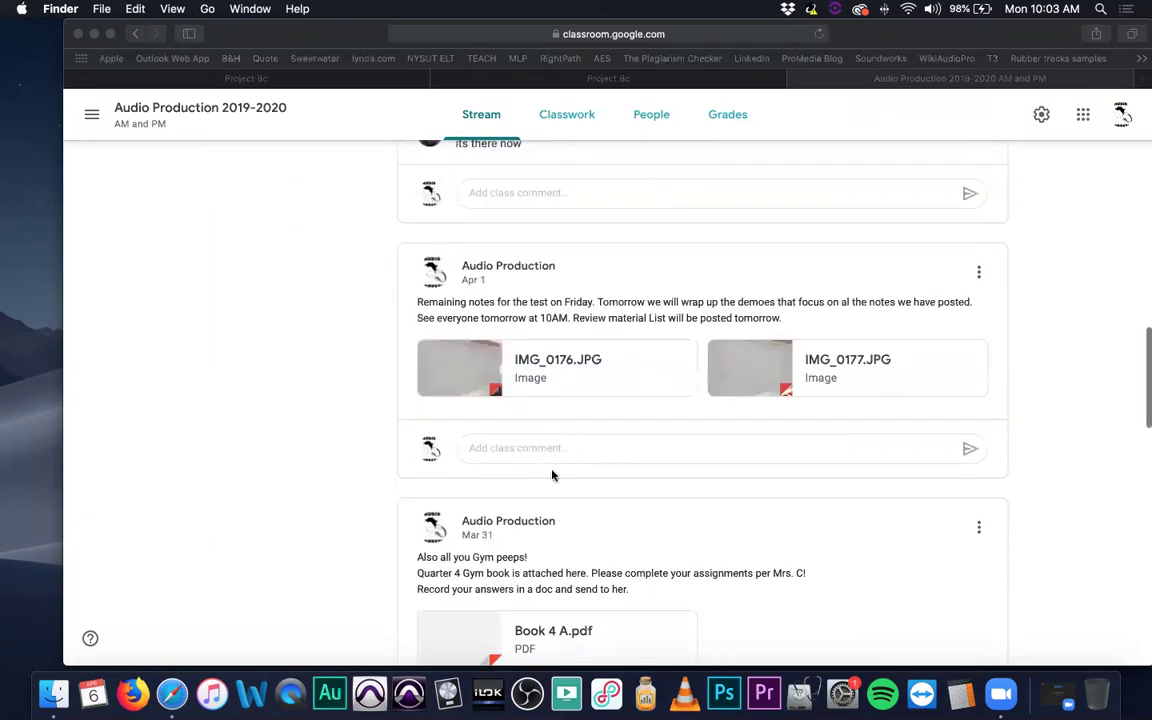
pyautogui.scroll(-4, 552, 468)
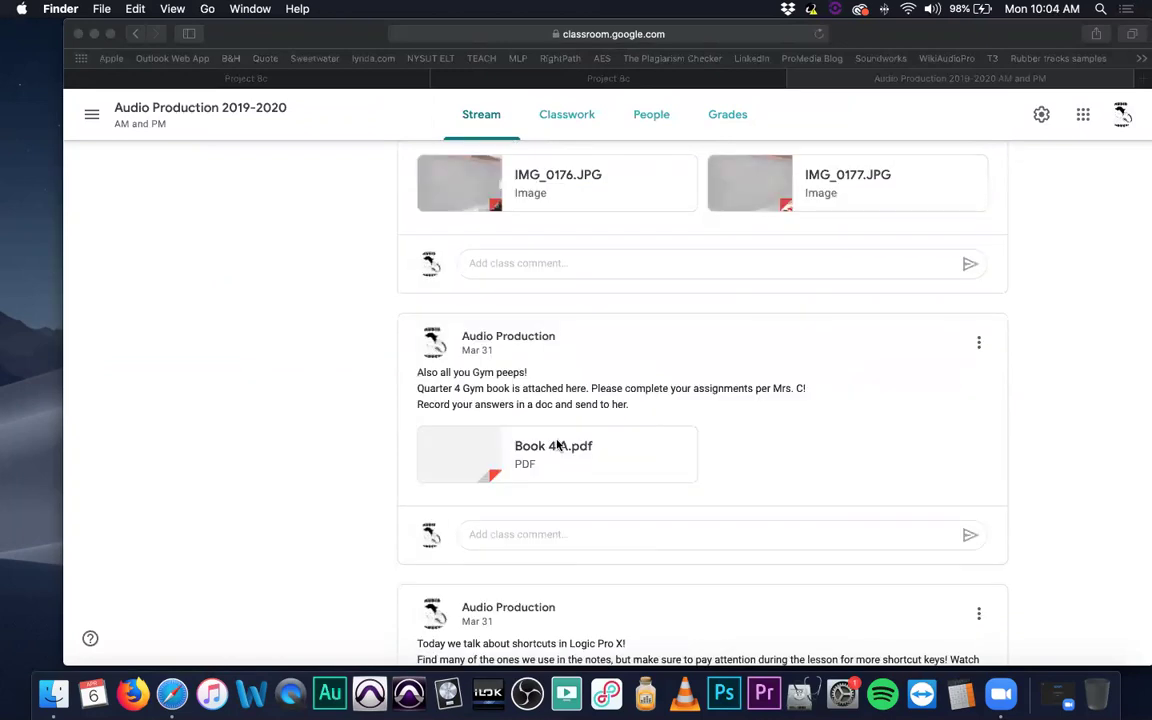
pyautogui.scroll(3, 612, 452)
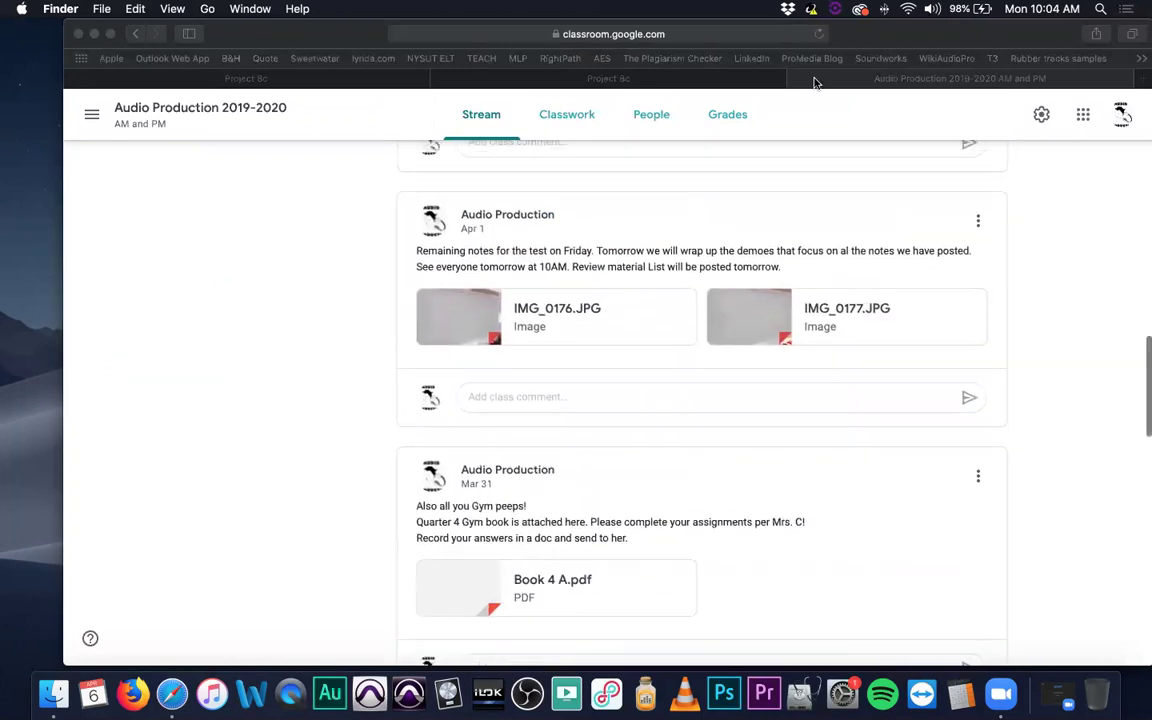
pyautogui.click(908, 9)
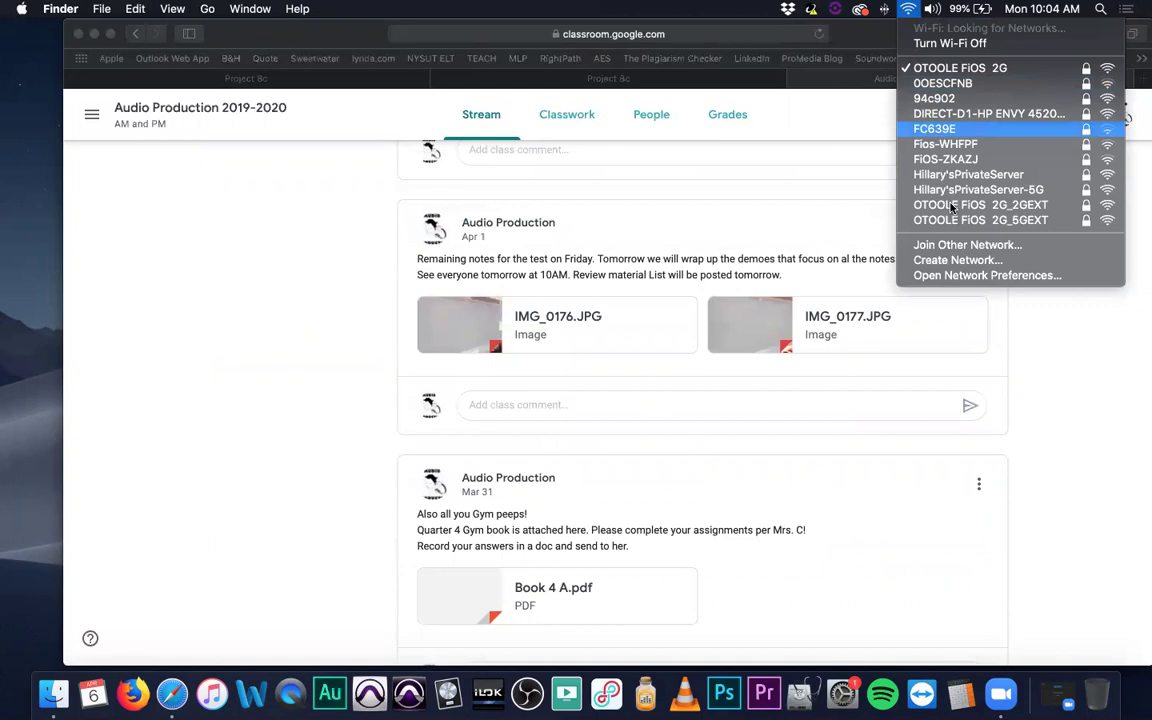
# Close the Wi-Fi list and scroll up to the MIDI production announcement and Project 9 assignment.
pyautogui.click(952, 205)
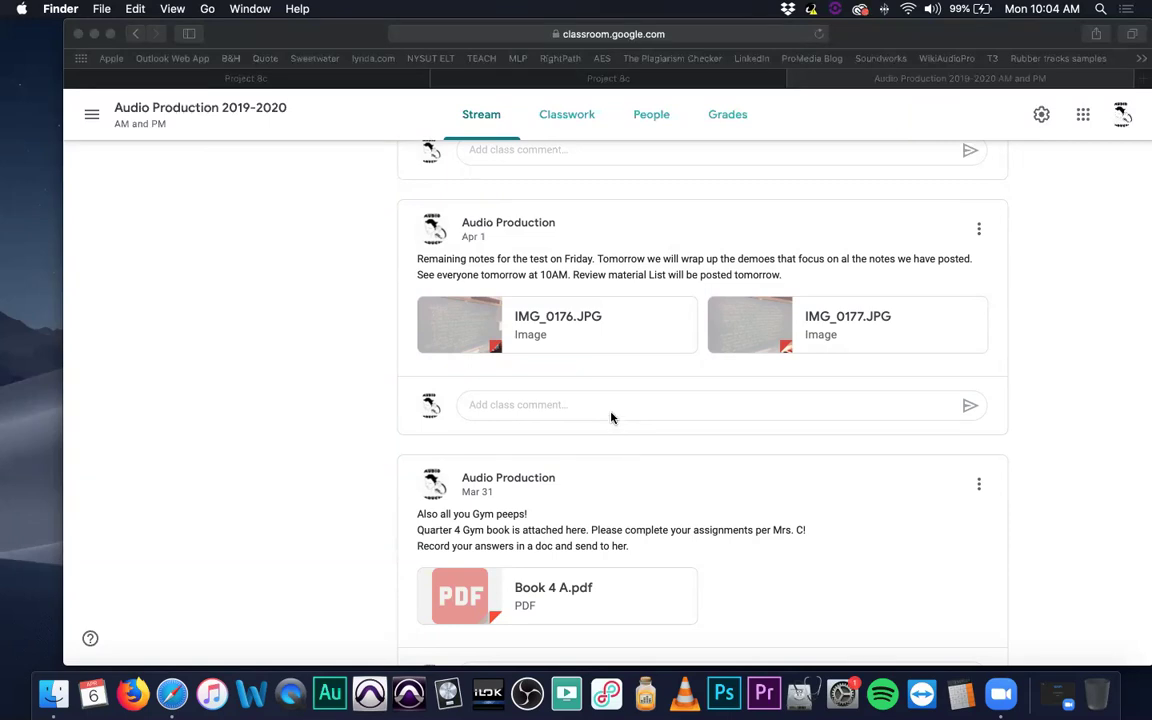
pyautogui.scroll(-2, 612, 417)
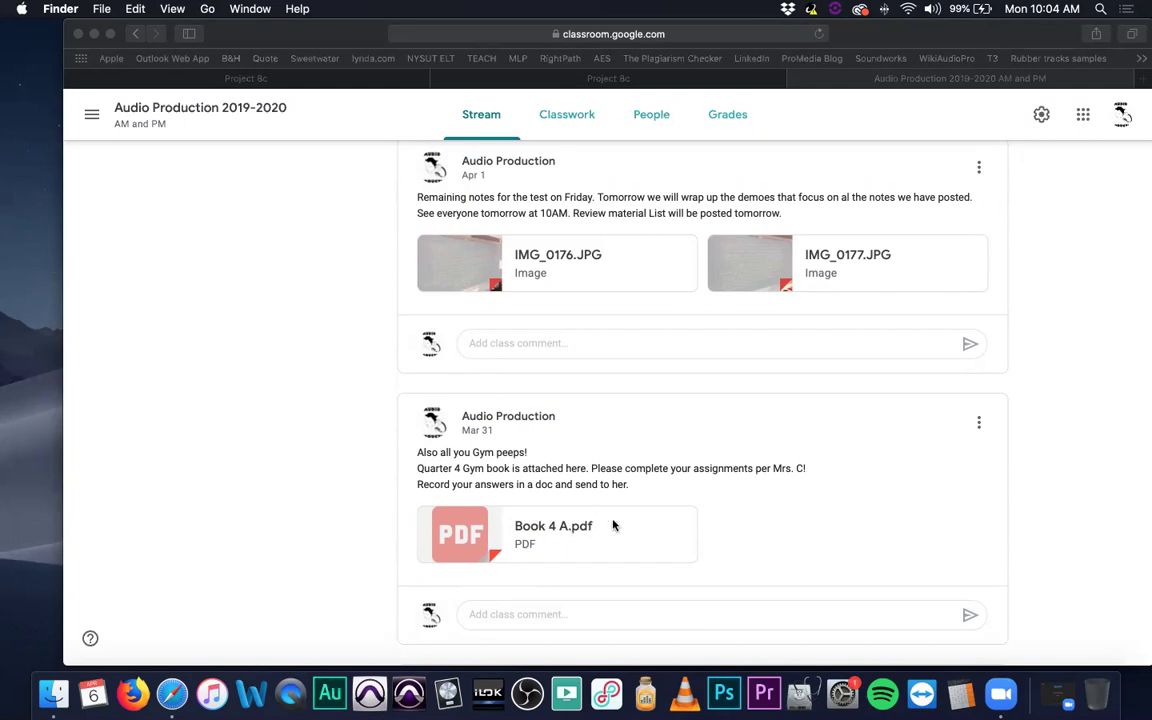
pyautogui.scroll(2, 605, 530)
pyautogui.scroll(6, 608, 530)
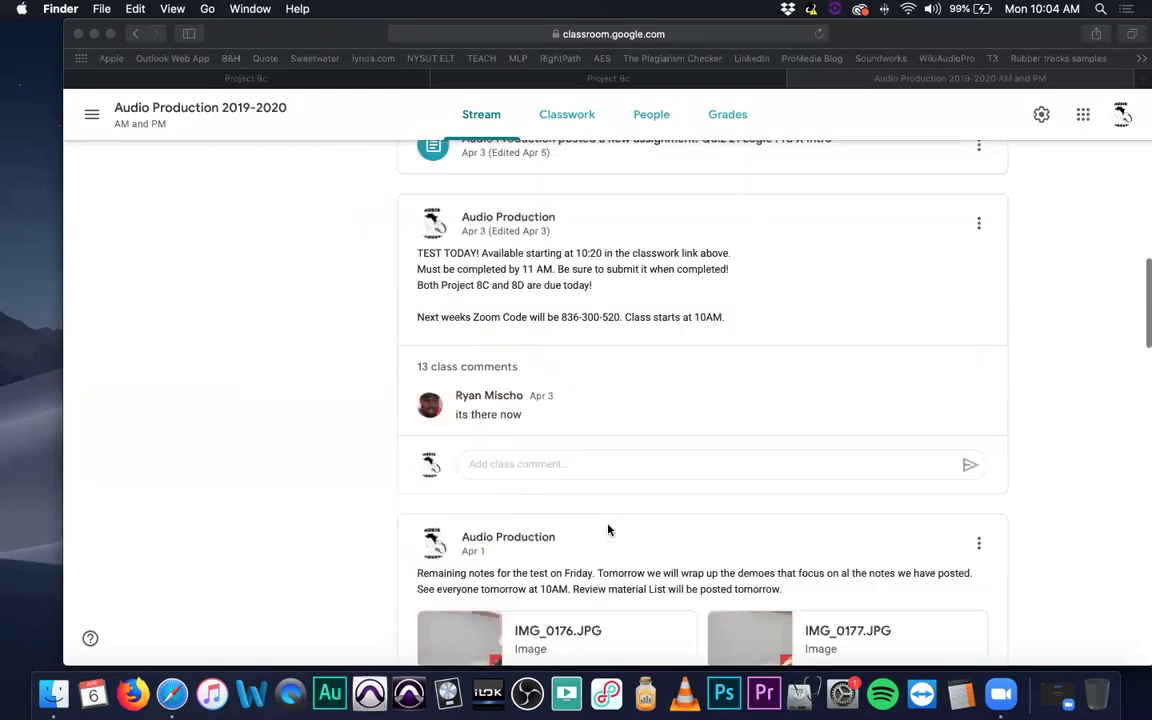
pyautogui.scroll(5, 608, 530)
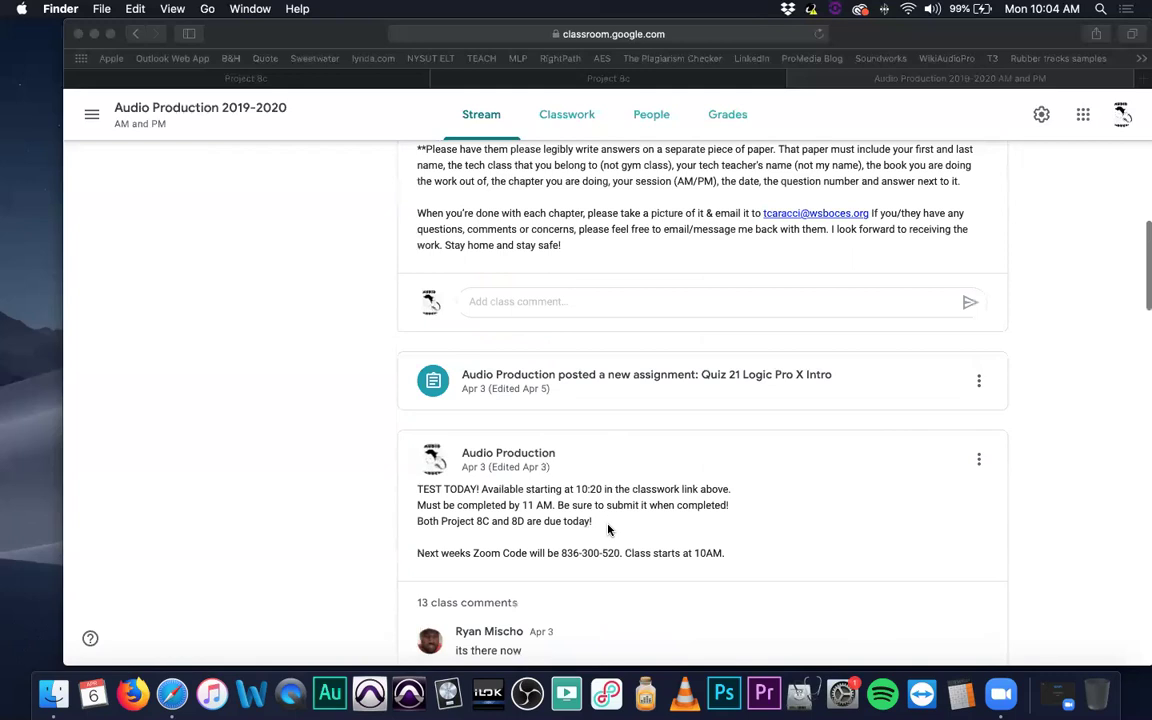
pyautogui.scroll(7, 608, 530)
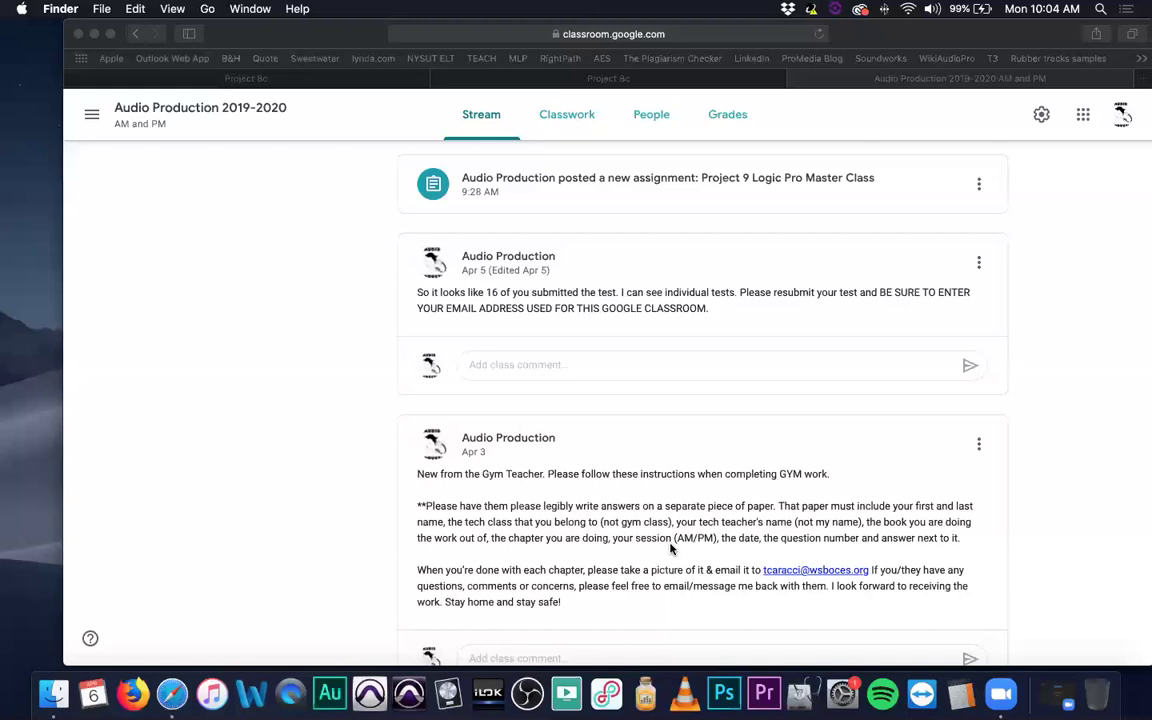
pyautogui.scroll(5, 669, 548)
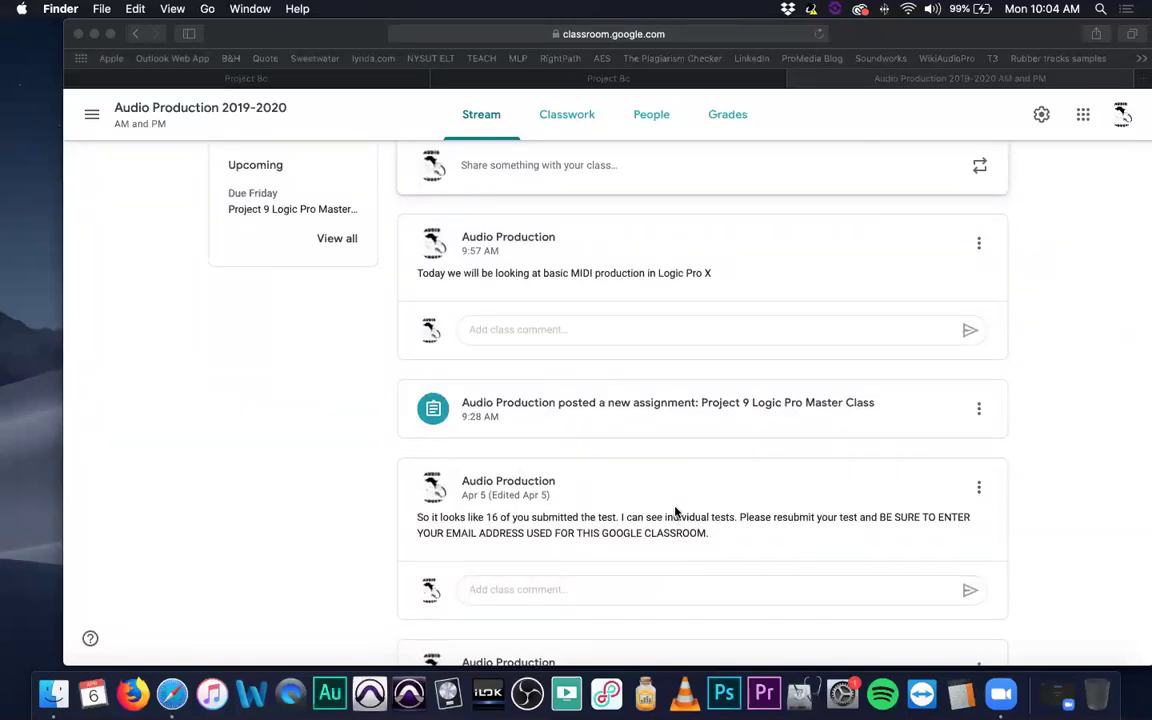
pyautogui.scroll(-3, 664, 510)
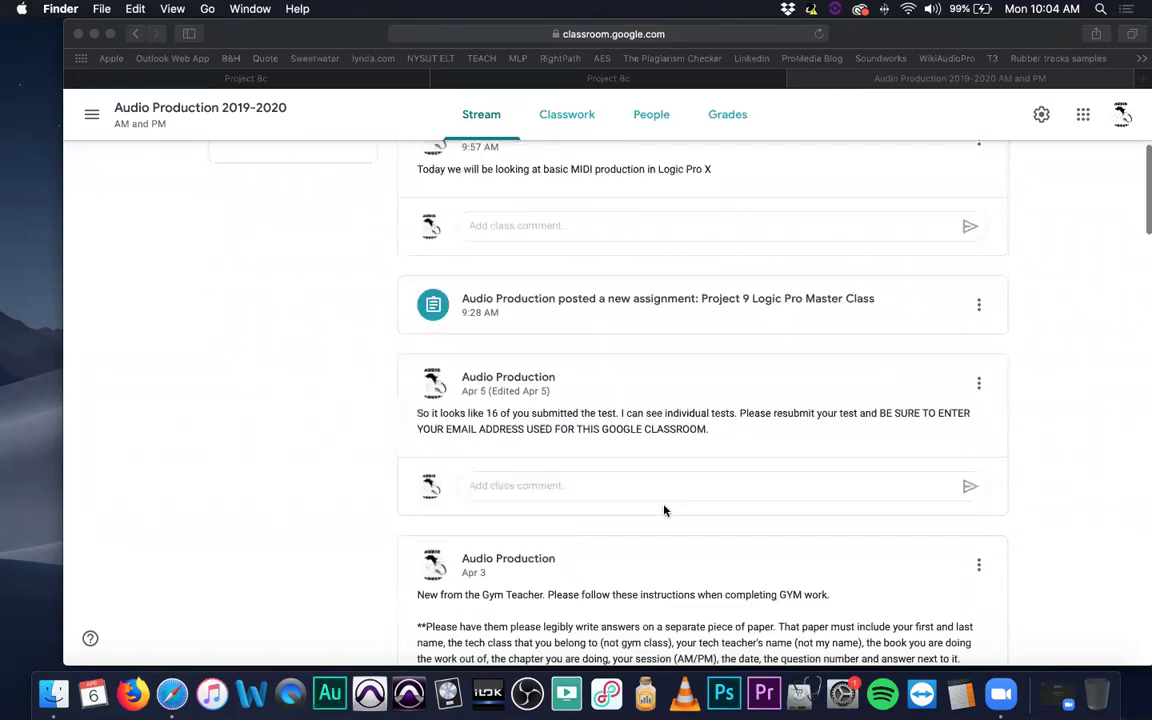
pyautogui.scroll(3, 663, 508)
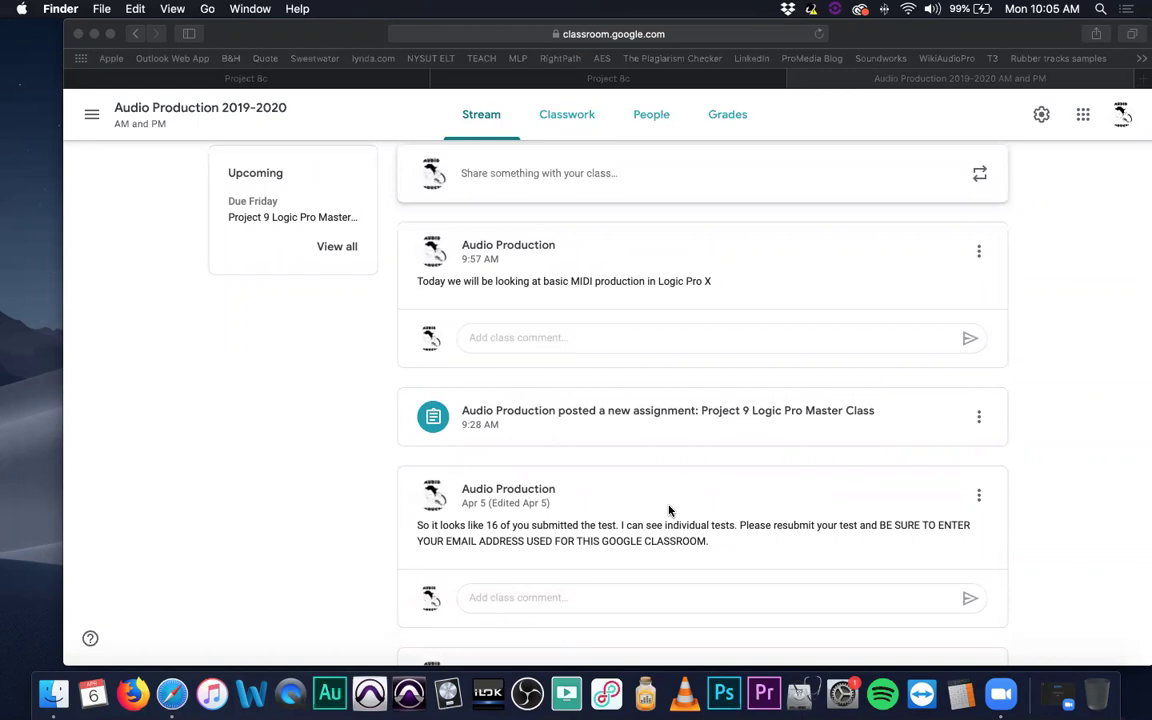
pyautogui.scroll(1, 670, 508)
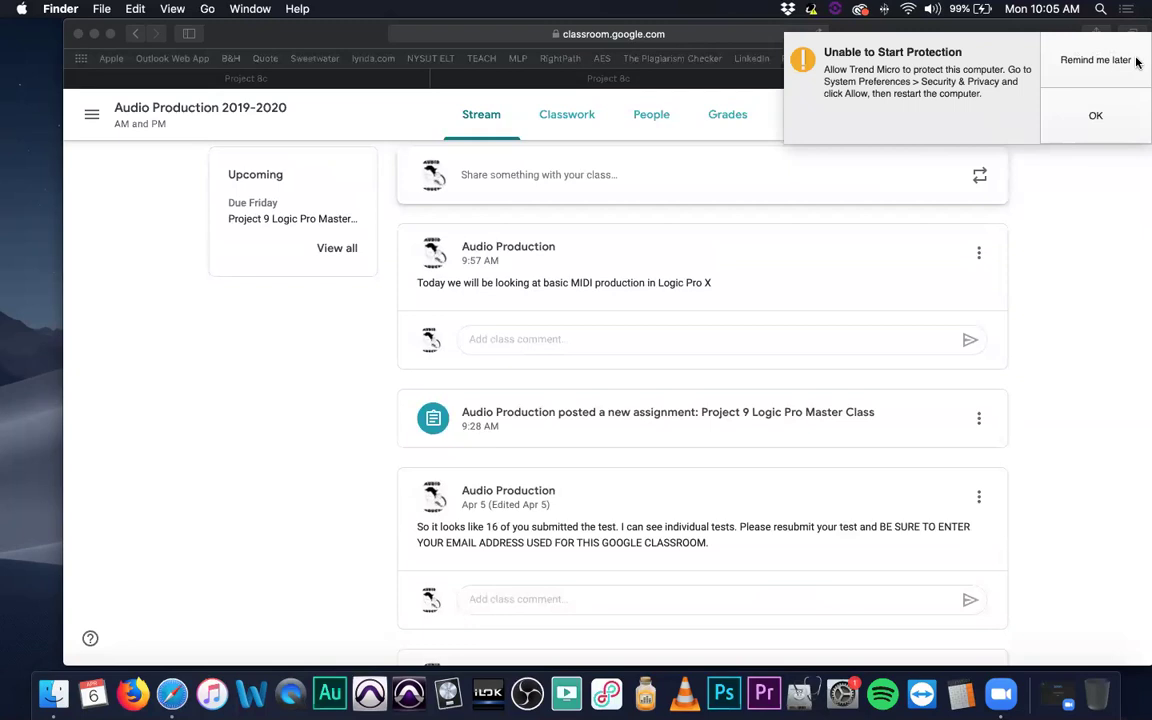
# Postpone the Trend Micro alert, refocus Safari, raise the volume, and scroll up to the class banner.
pyautogui.click(1042, 60)
pyautogui.click(880, 32)
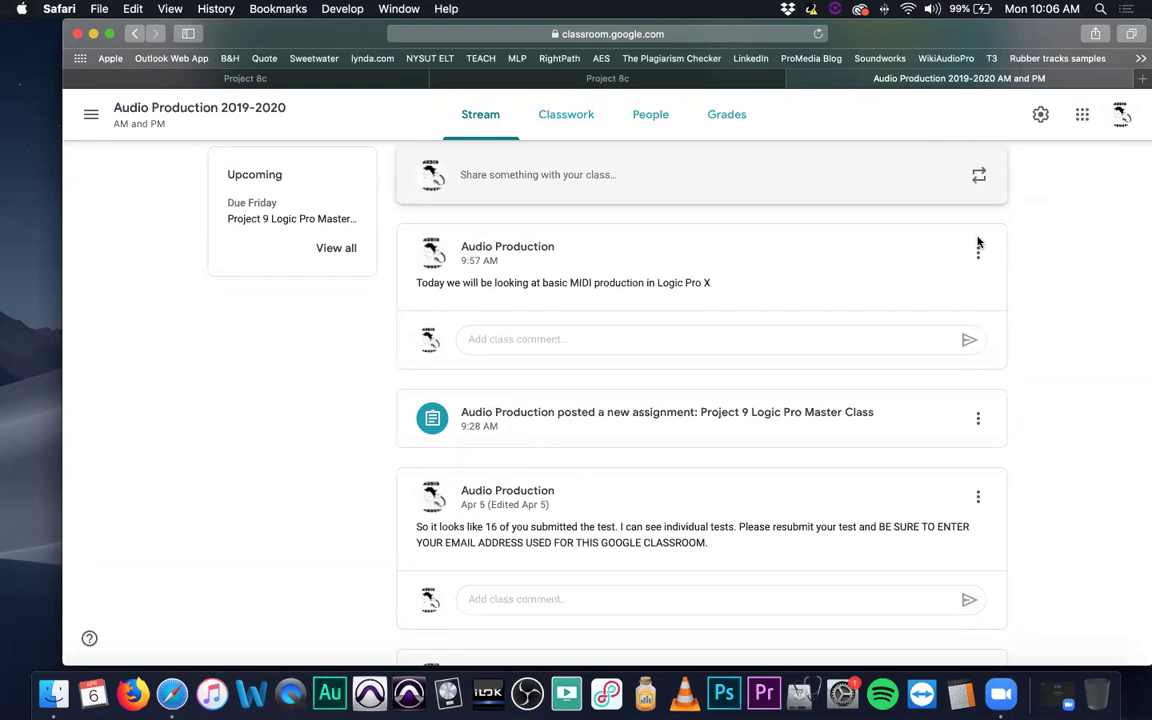
pyautogui.press('XF86AudioRaiseVolume')
pyautogui.press('XF86AudioRaiseVolume')
pyautogui.scroll(3, 593, 333)
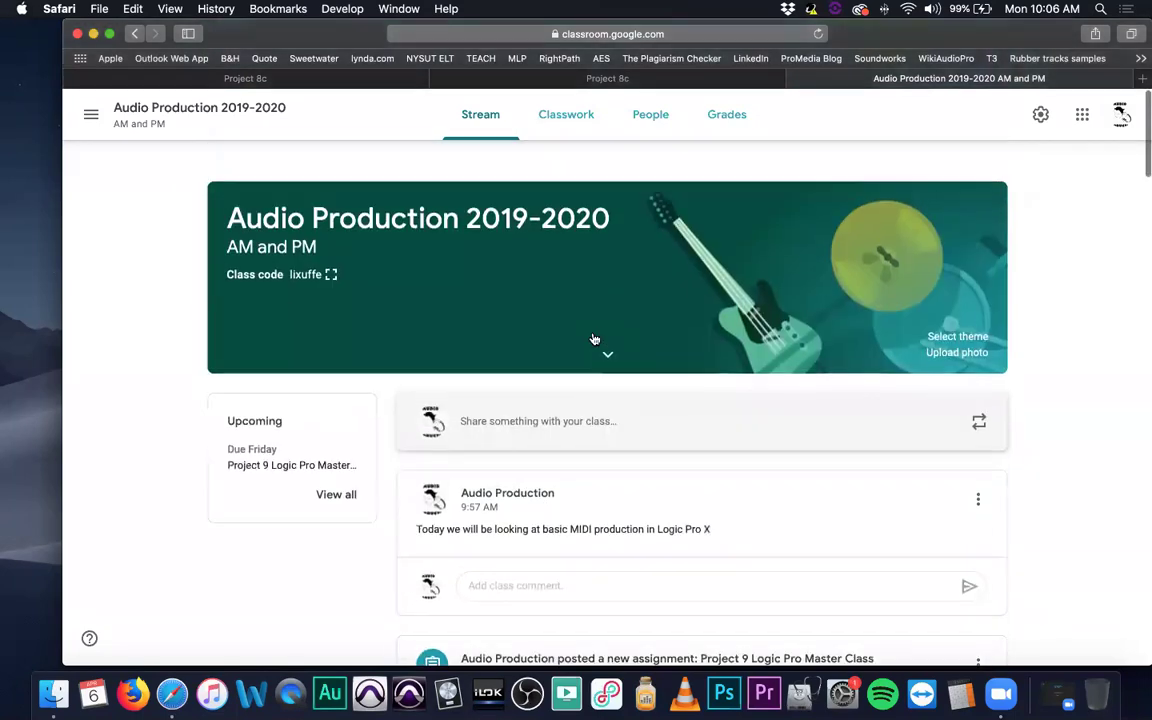
# On Classwork, expand Quiz 21 Logic Pro X Intro (2 turned in, 21 assigned) and preview its form.
pyautogui.click(549, 115)
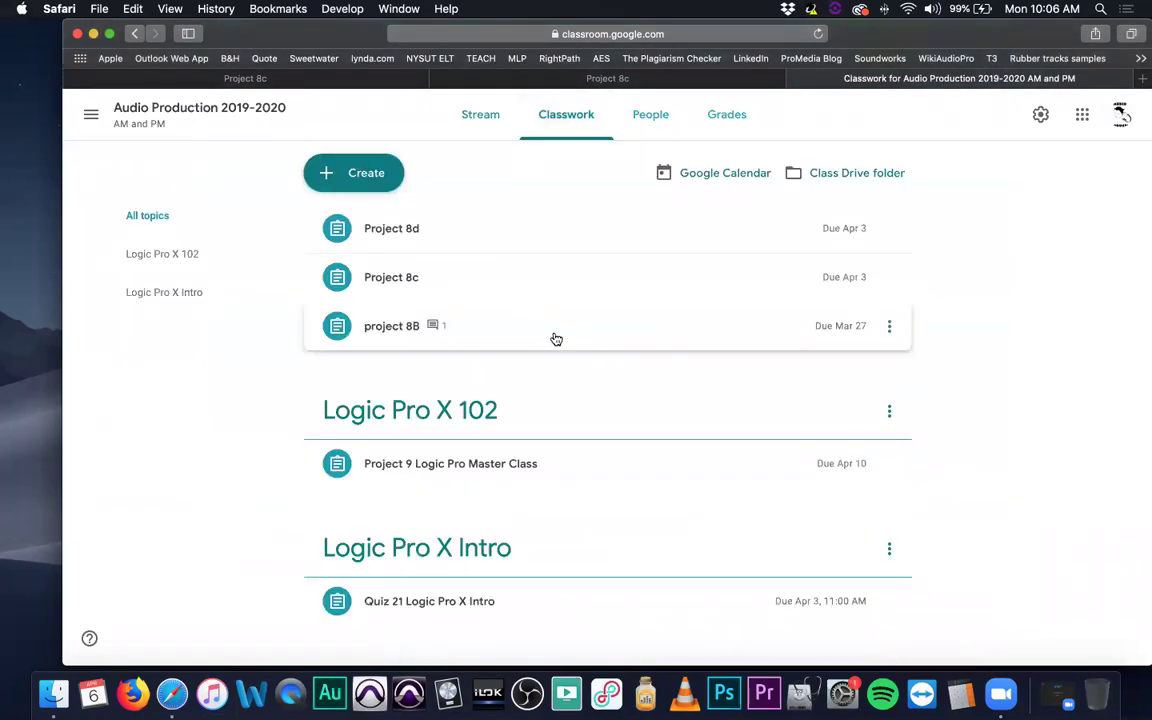
pyautogui.click(512, 603)
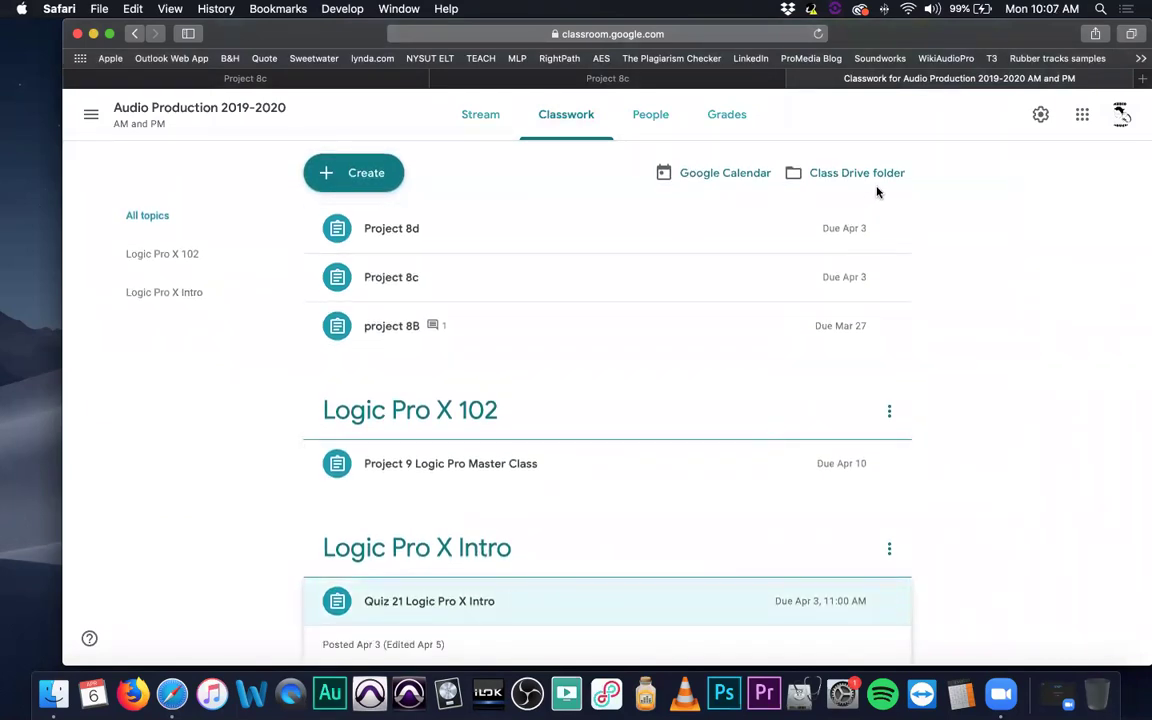
pyautogui.scroll(-3, 465, 570)
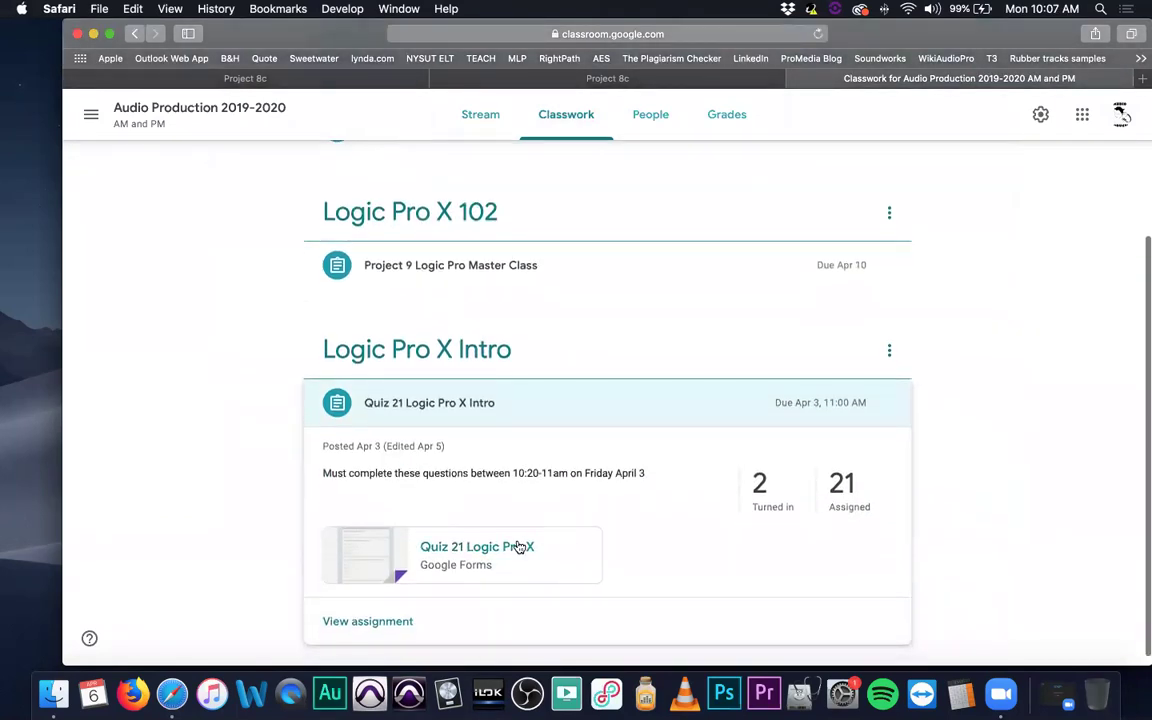
pyautogui.click(519, 549)
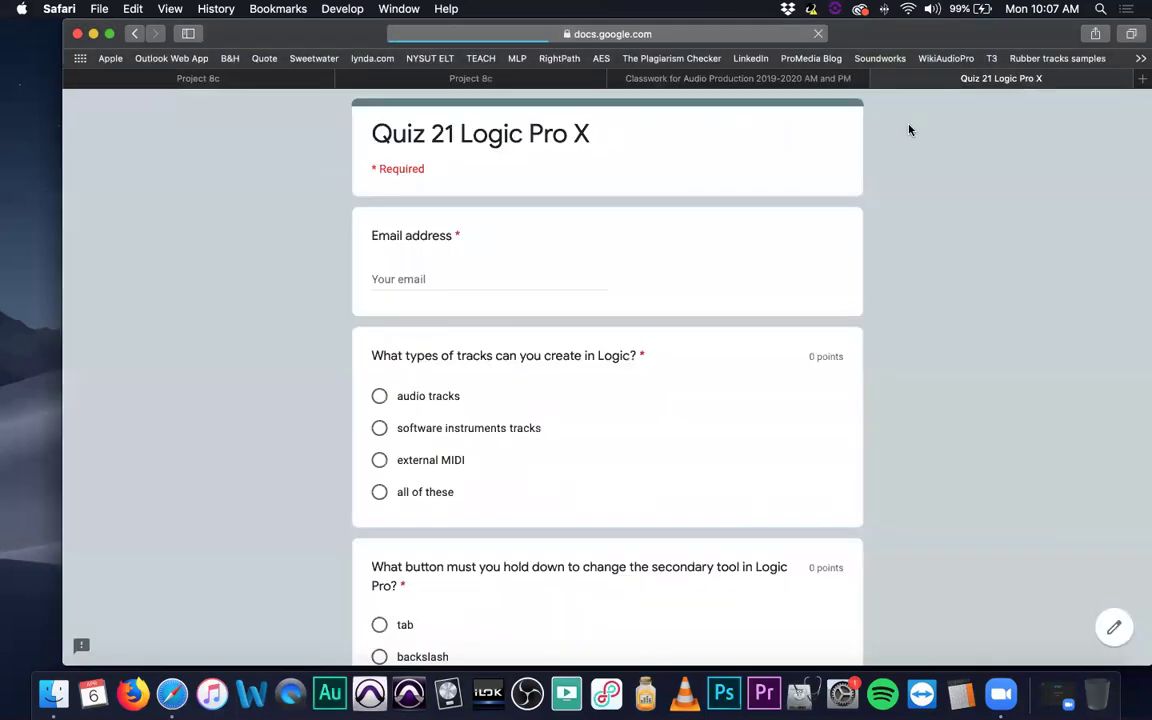
pyautogui.click(425, 270)
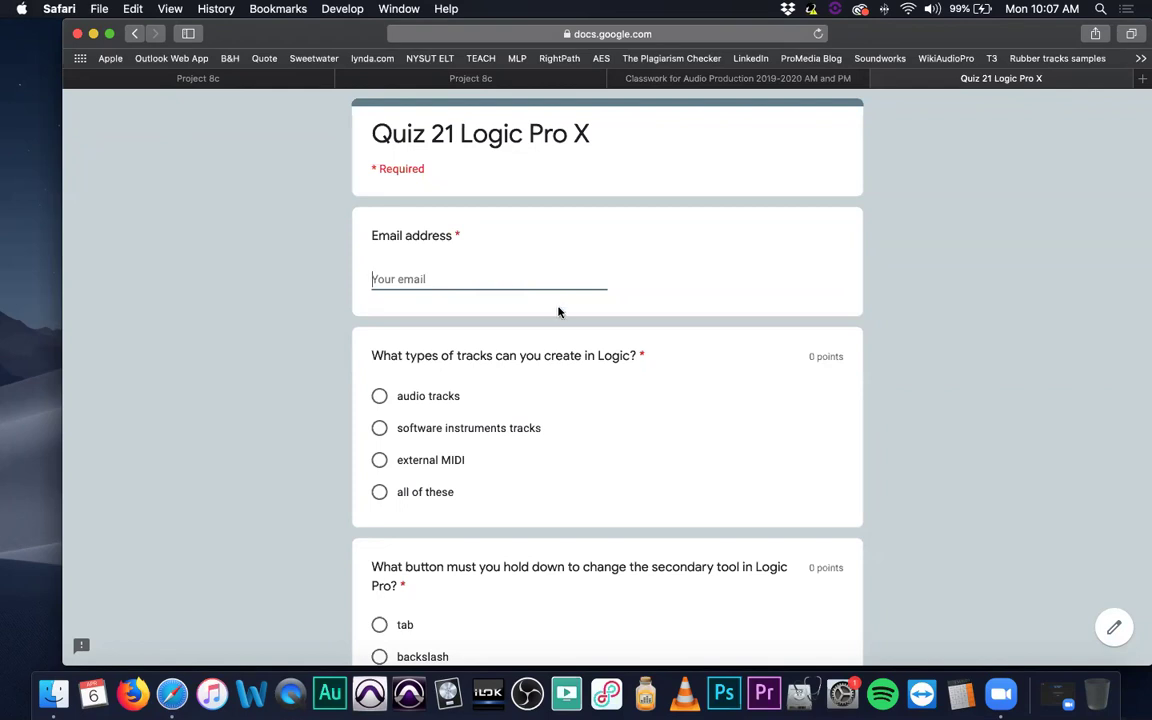
pyautogui.click(876, 79)
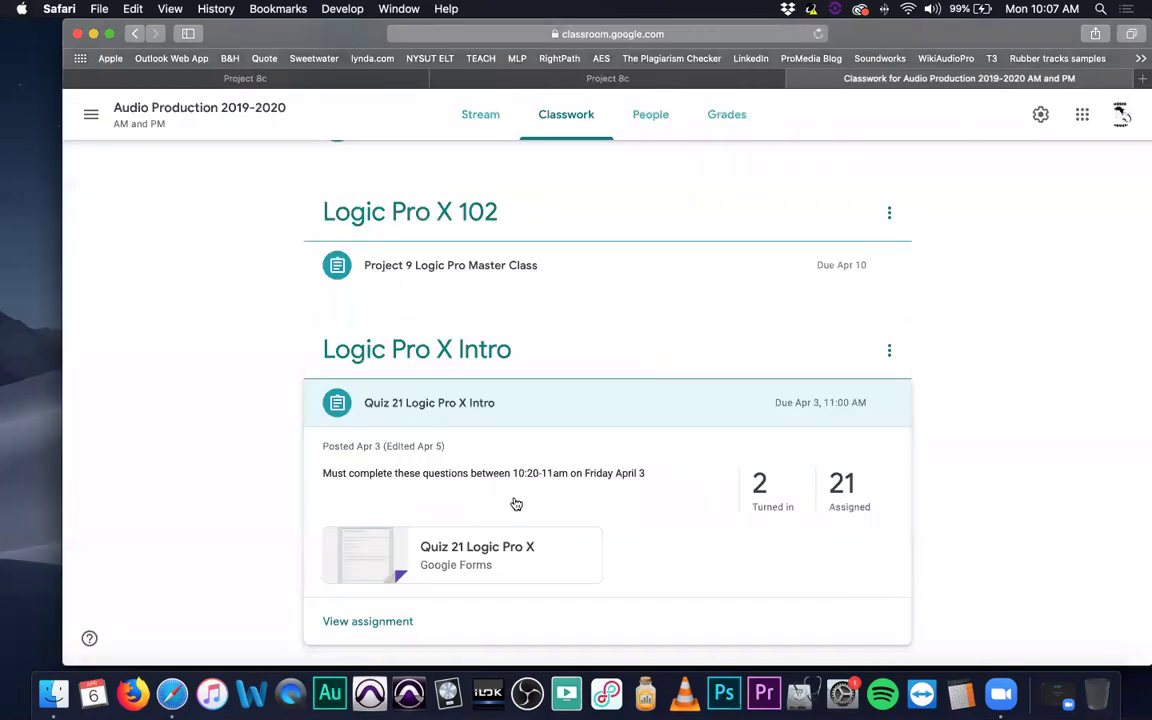
# Check Quiz 21's student work and instructions, then open its attached Google Form in a new tab.
pyautogui.click(766, 503)
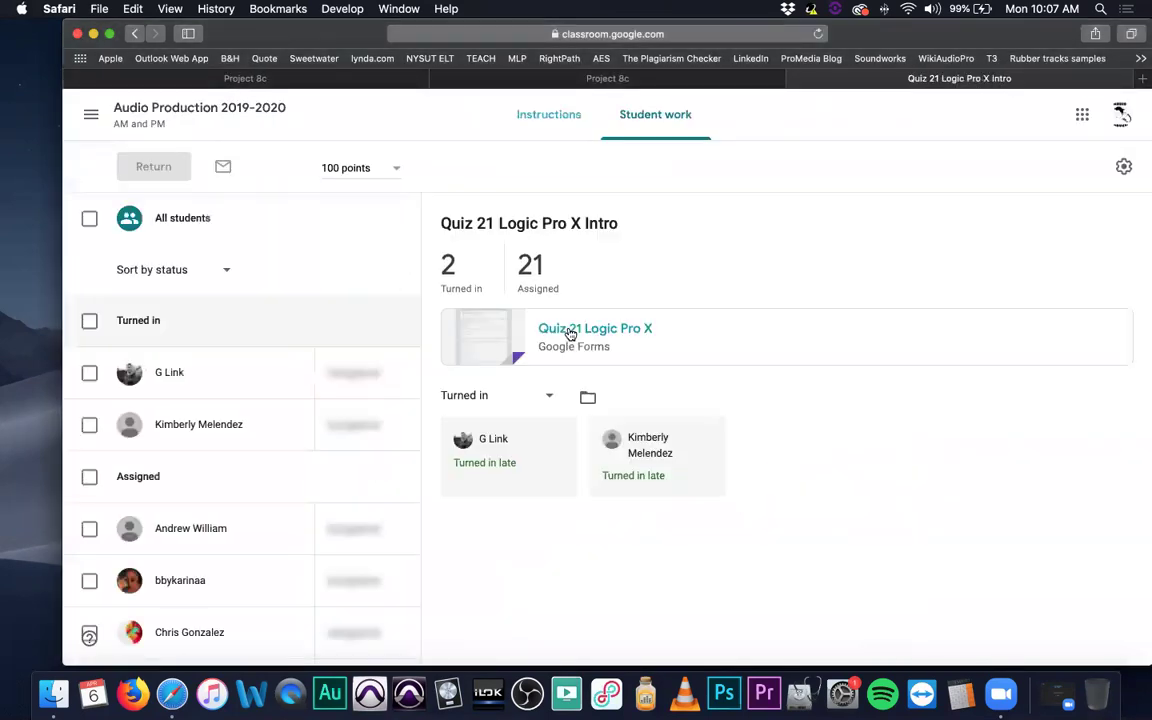
pyautogui.click(548, 115)
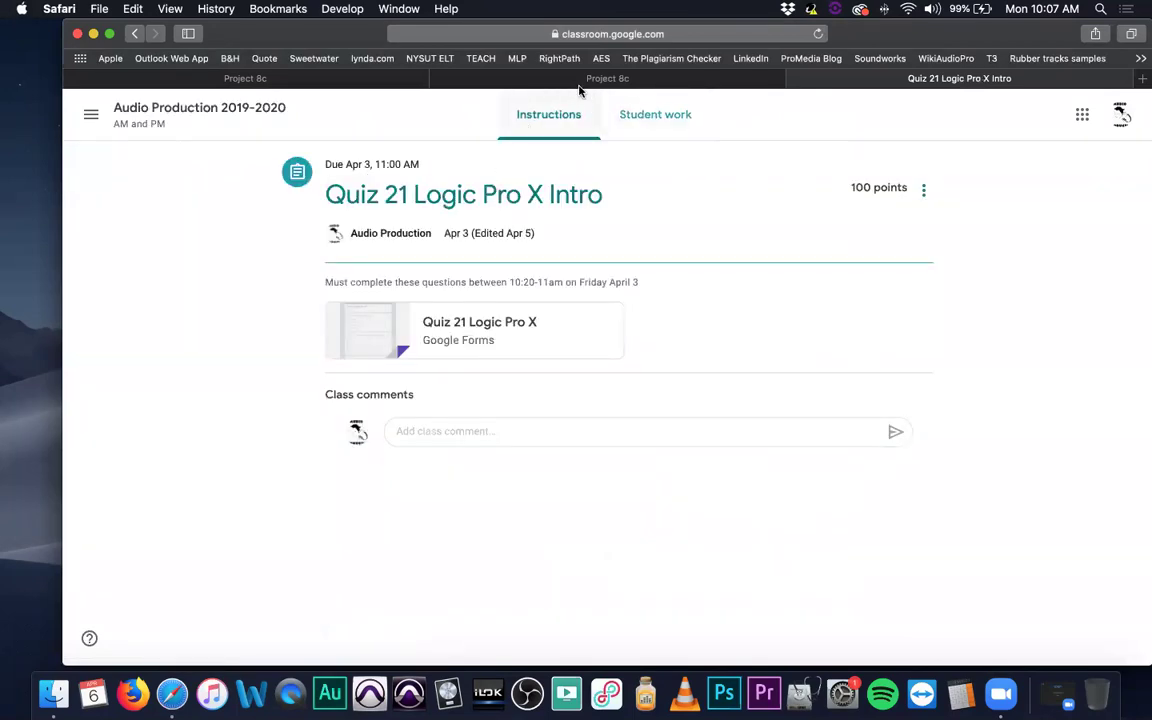
pyautogui.click(134, 34)
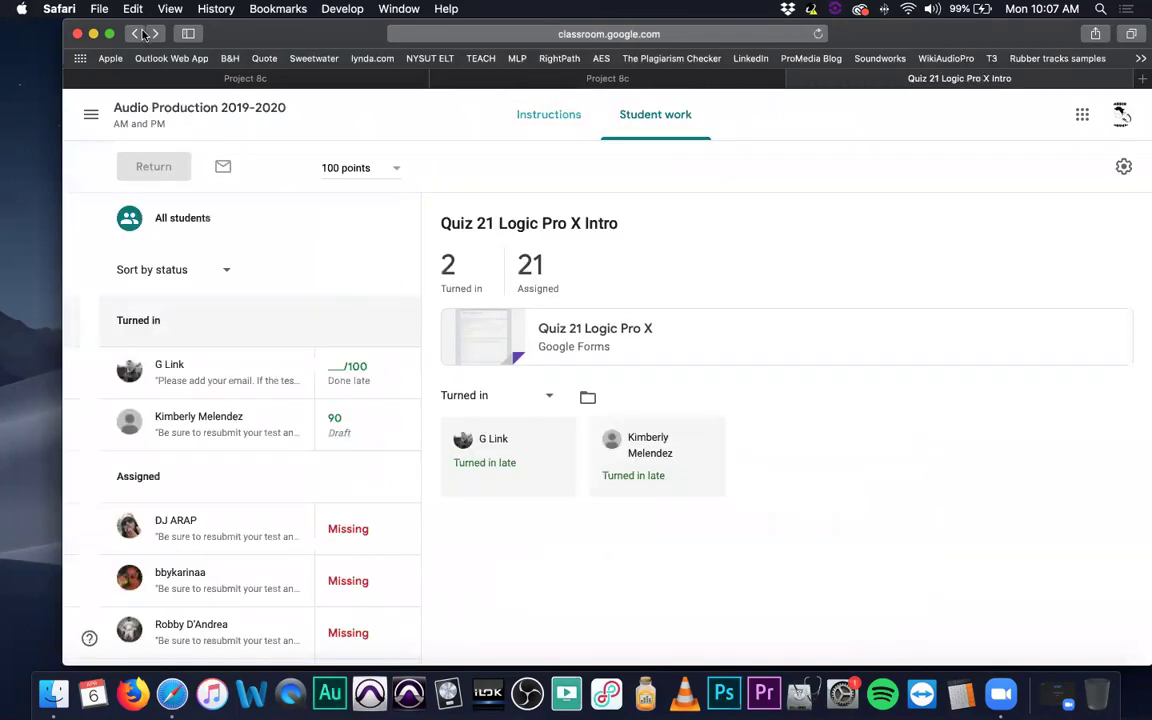
pyautogui.click(134, 34)
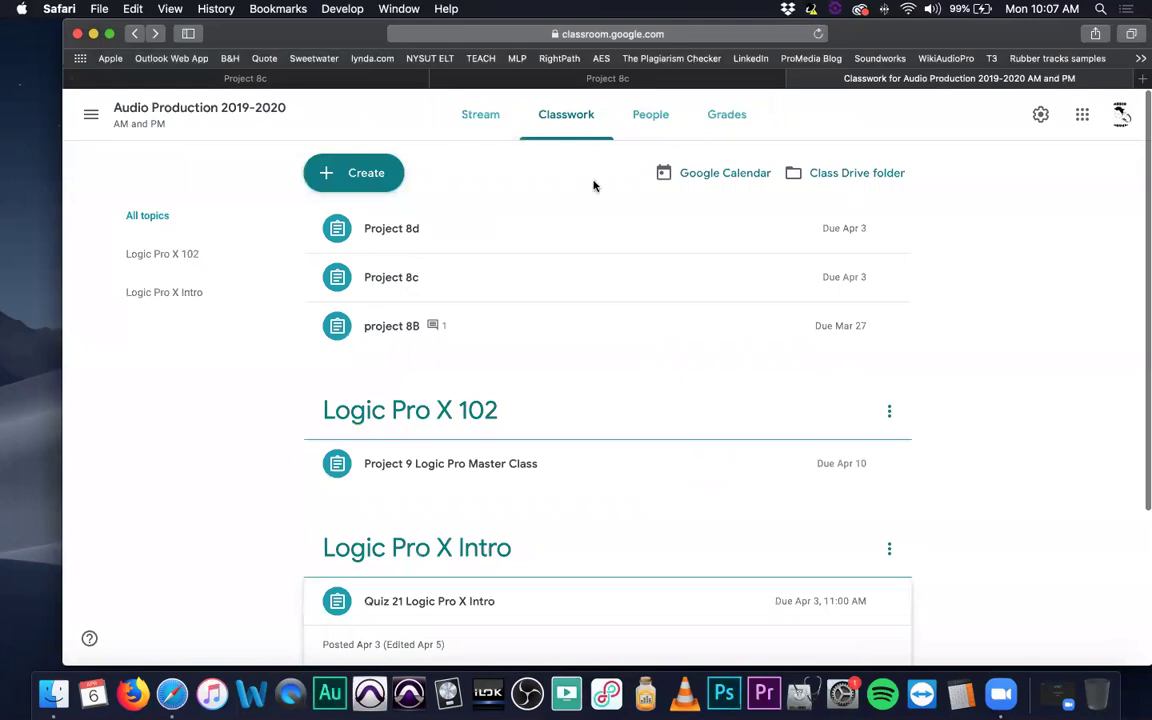
pyautogui.click(470, 602)
pyautogui.click(506, 599)
pyautogui.click(494, 537)
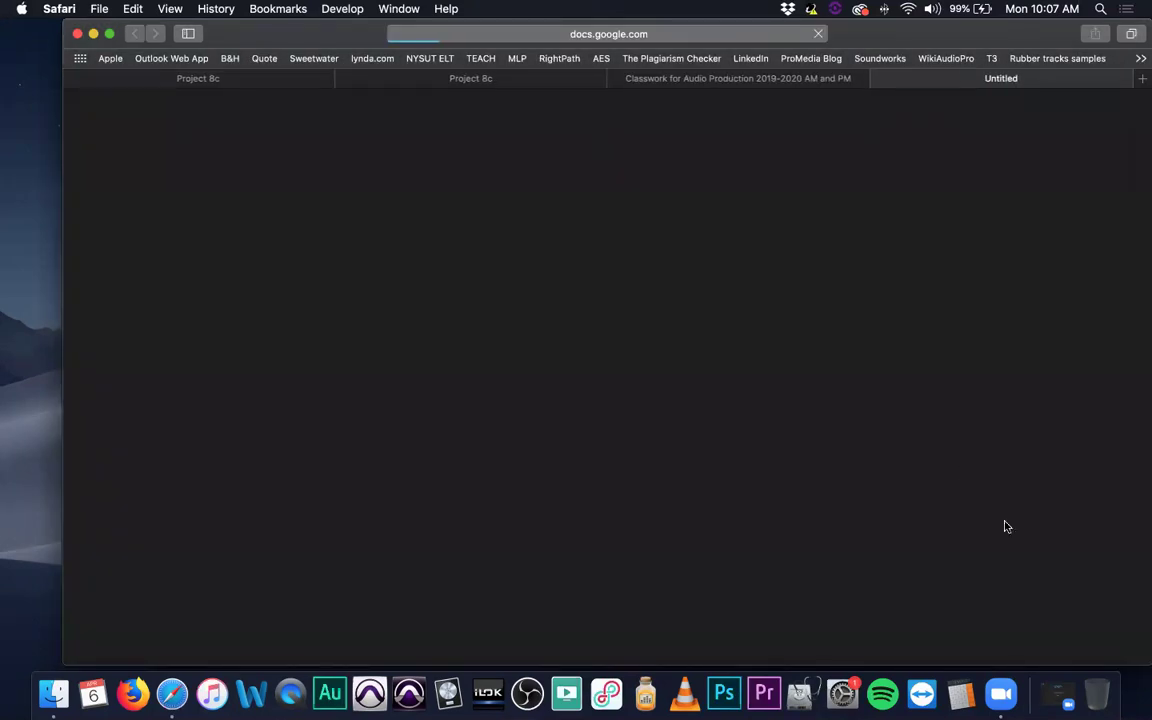
# Open the Quiz 21 form in the editor and view its responses individually.
pyautogui.click(1113, 630)
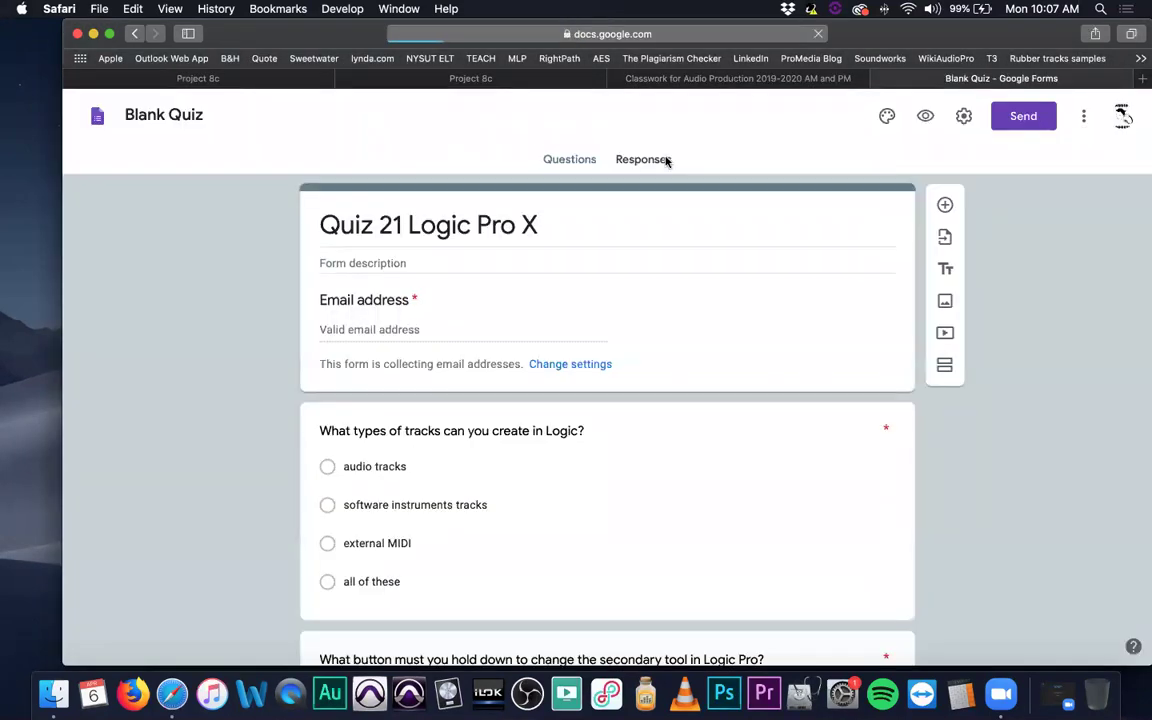
pyautogui.click(667, 160)
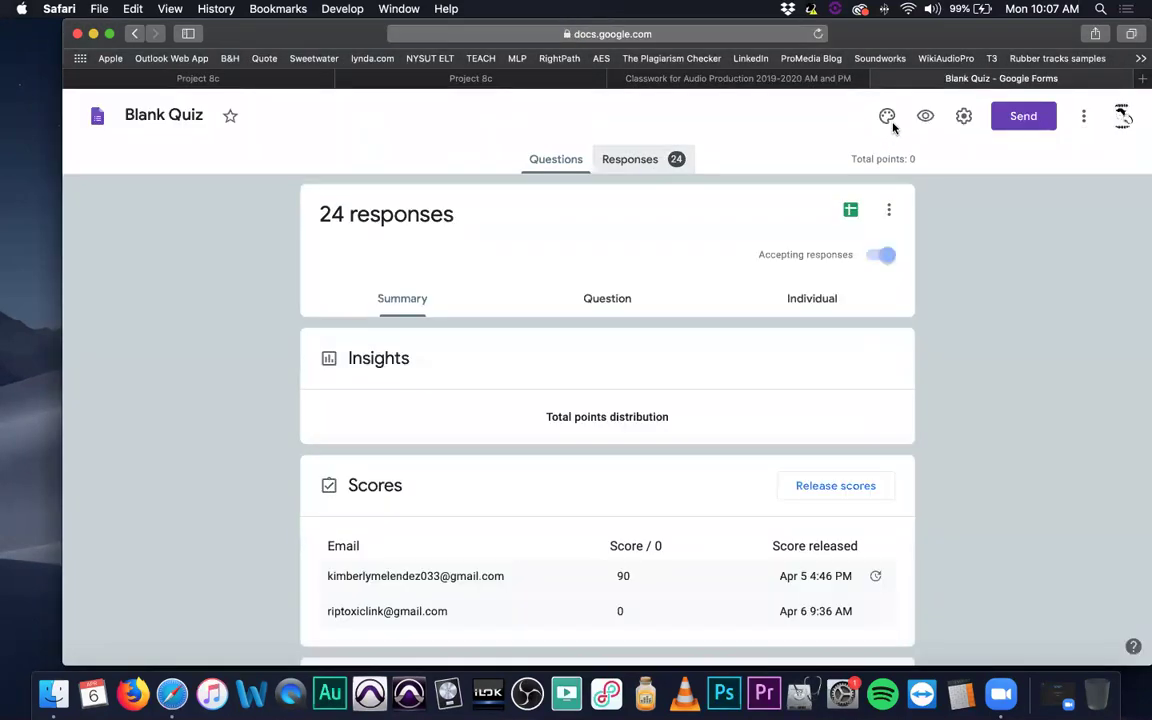
pyautogui.click(812, 299)
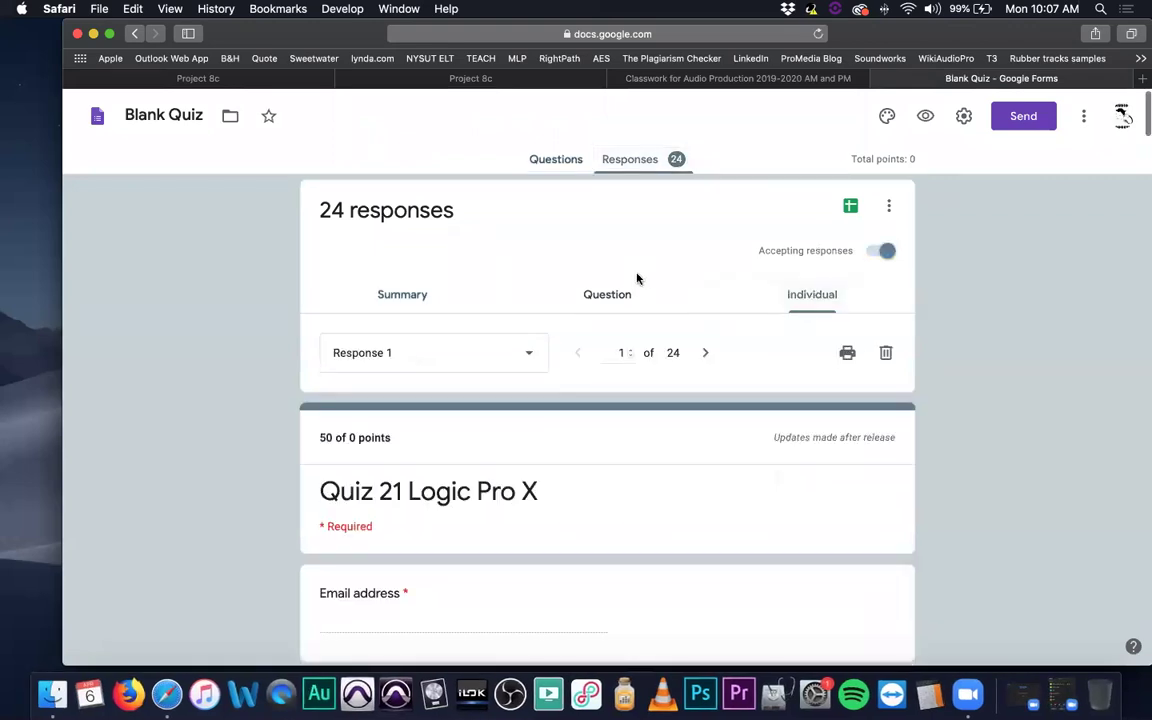
pyautogui.scroll(-1, 640, 275)
pyautogui.scroll(-1, 560, 262)
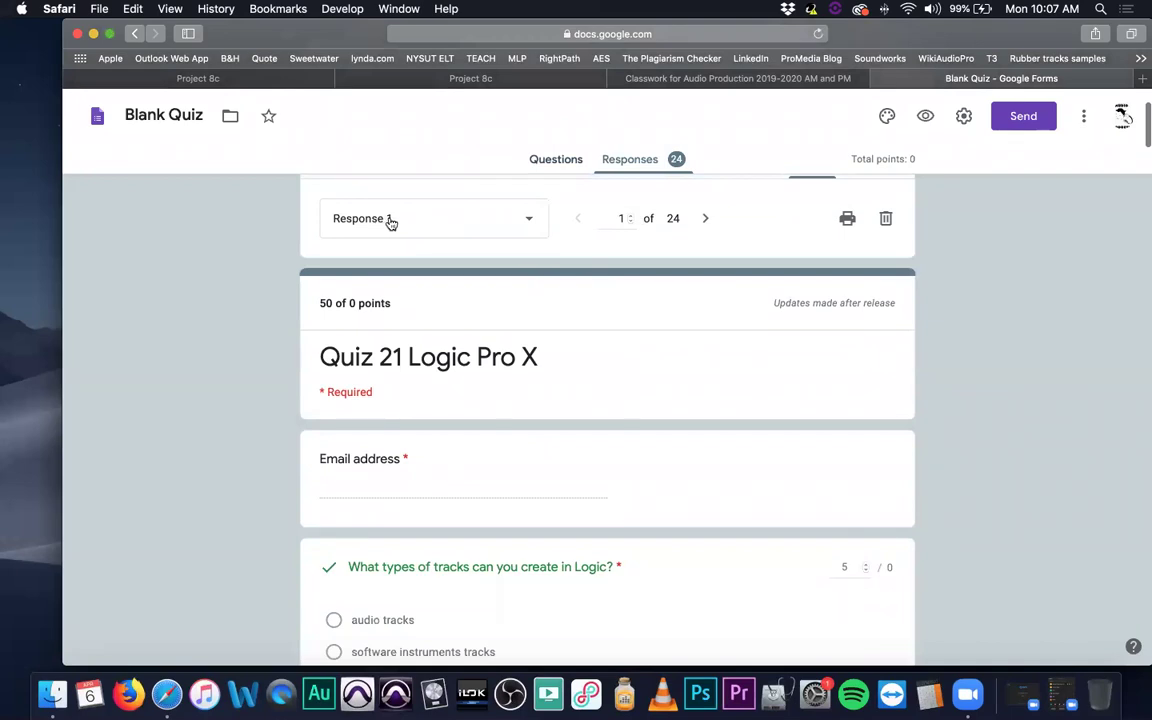
# Jump to the last of the 24 individual responses, then go back to the questions.
pyautogui.click(532, 223)
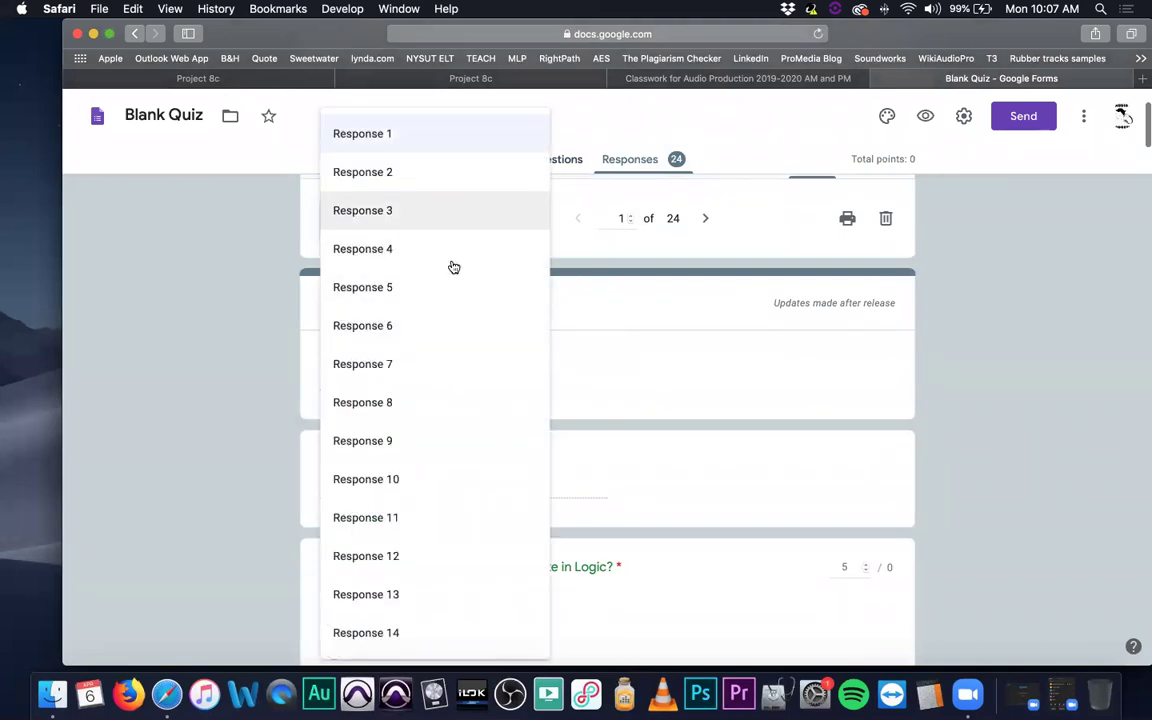
pyautogui.scroll(-3, 453, 270)
pyautogui.scroll(-7, 455, 273)
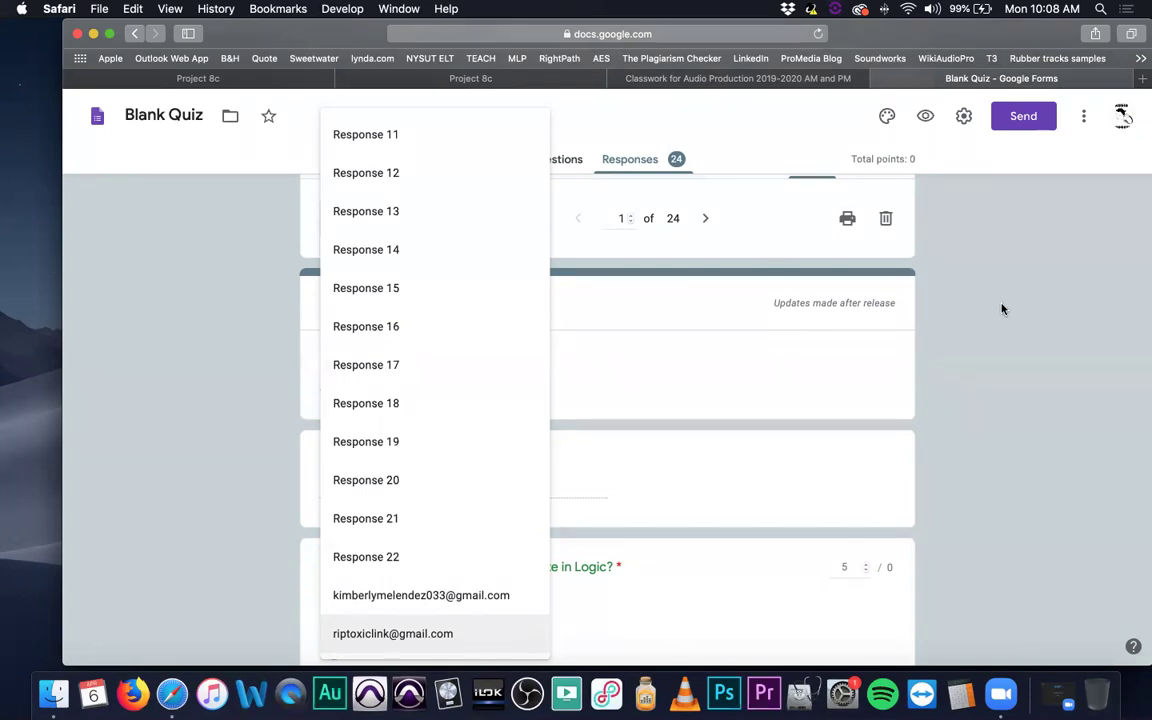
pyautogui.click(401, 634)
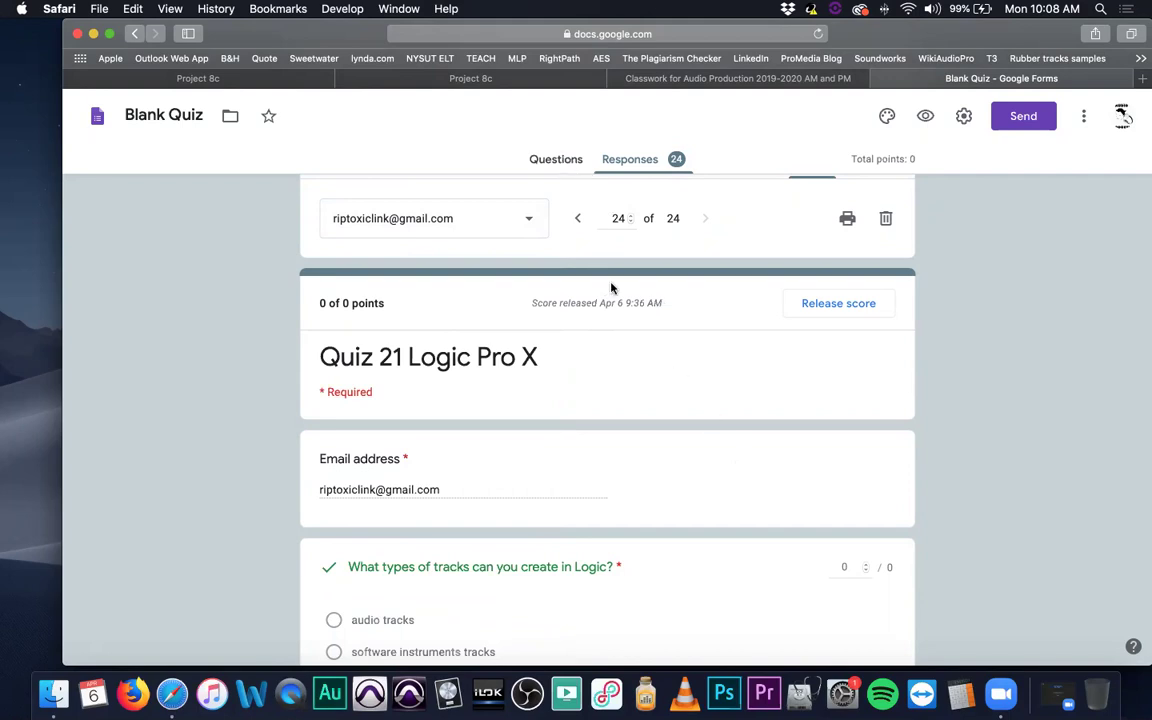
pyautogui.click(556, 160)
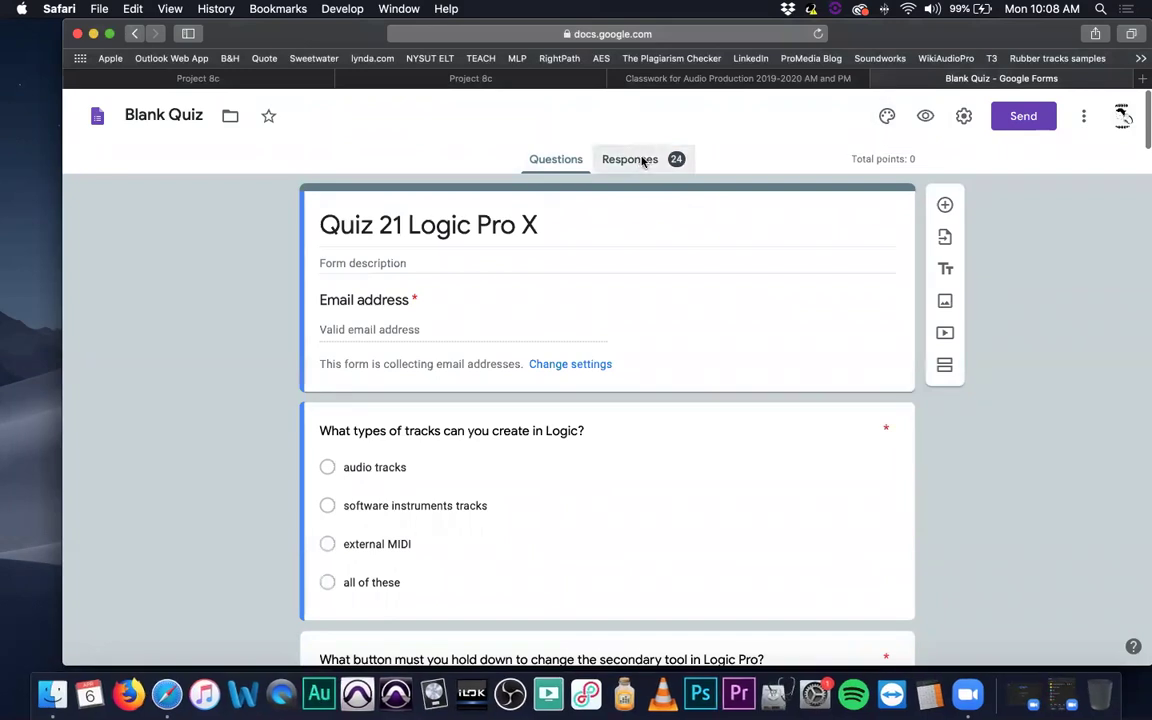
pyautogui.click(643, 161)
pyautogui.click(456, 308)
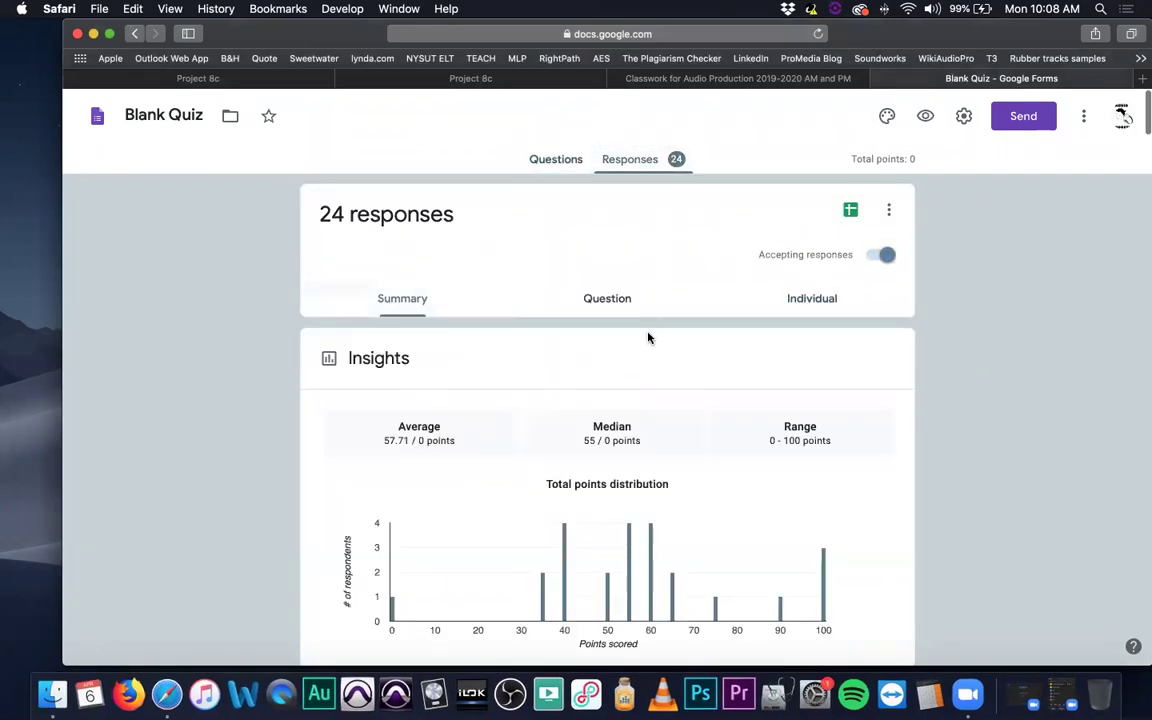
pyautogui.scroll(-5, 648, 338)
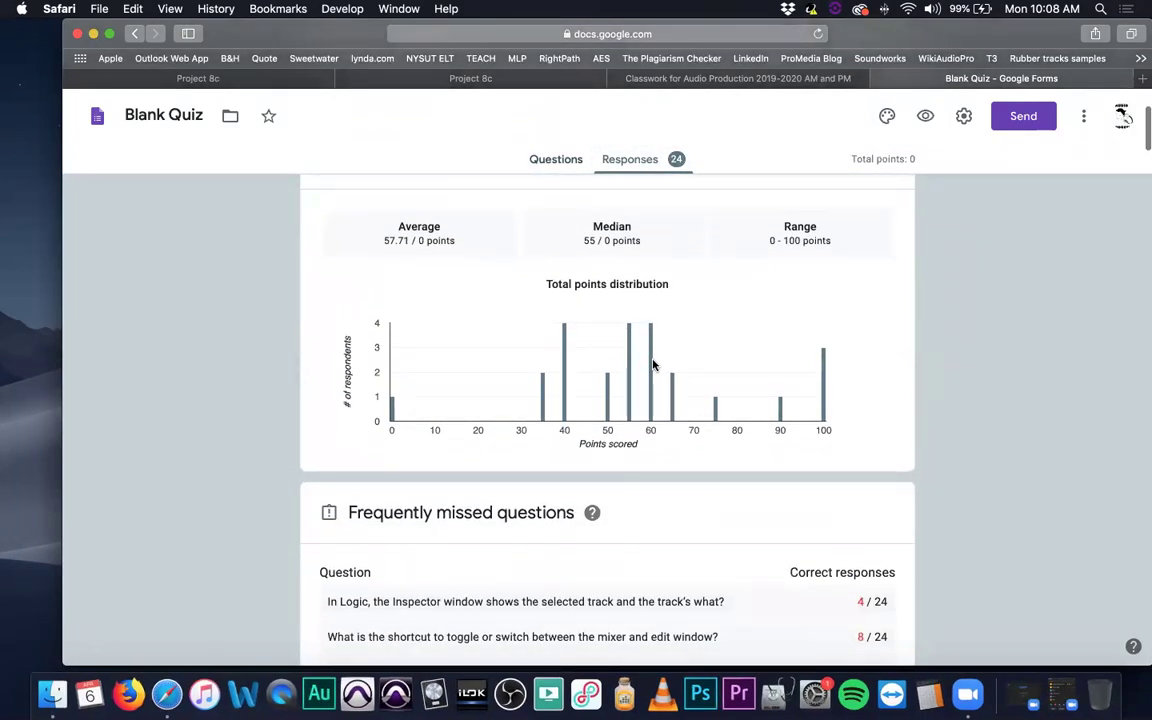
pyautogui.scroll(-2, 653, 366)
pyautogui.scroll(-5, 653, 366)
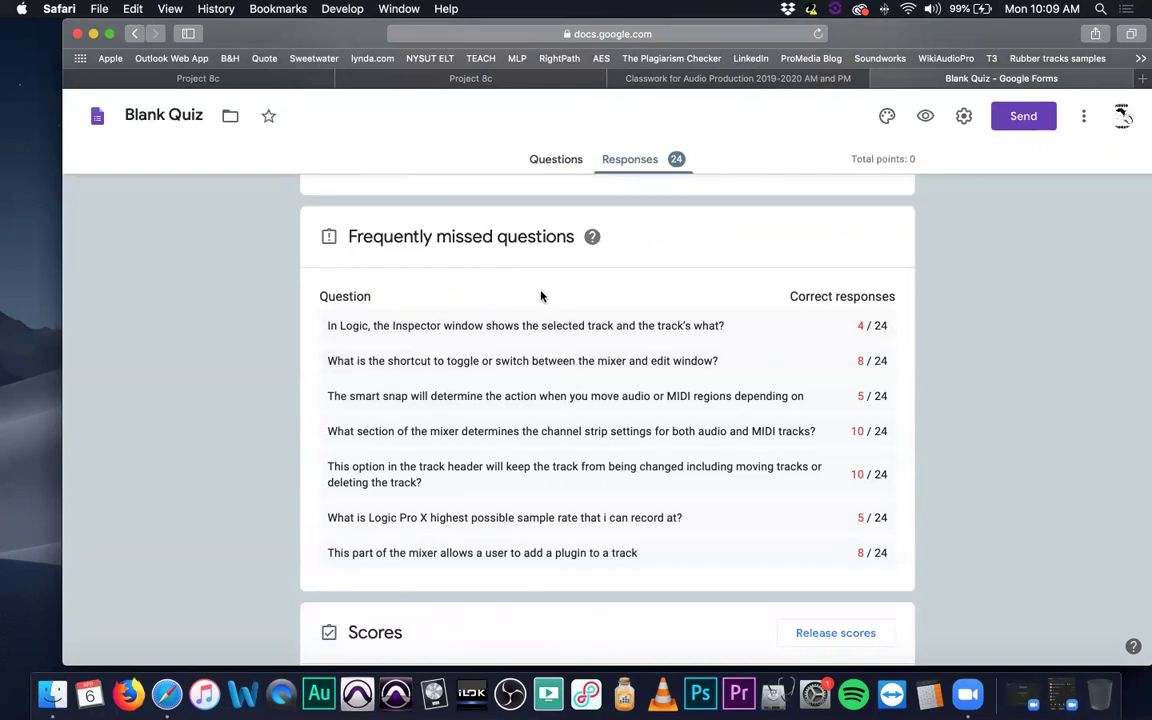
pyautogui.scroll(-3, 542, 296)
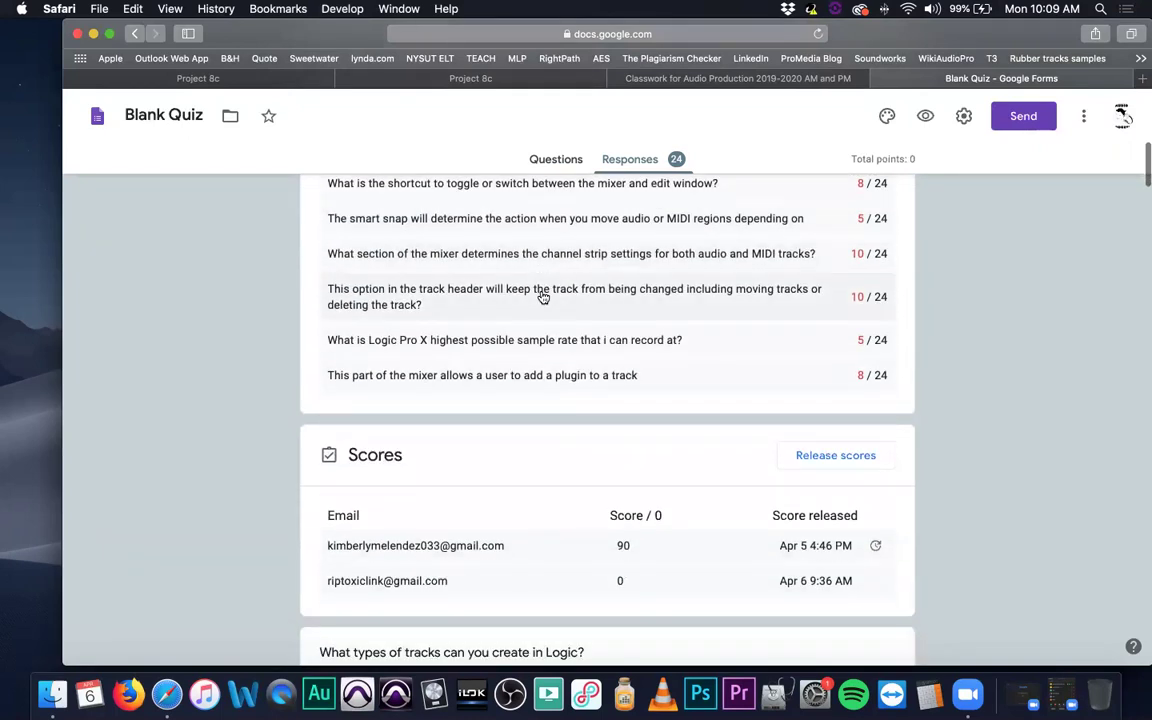
pyautogui.scroll(-2, 542, 296)
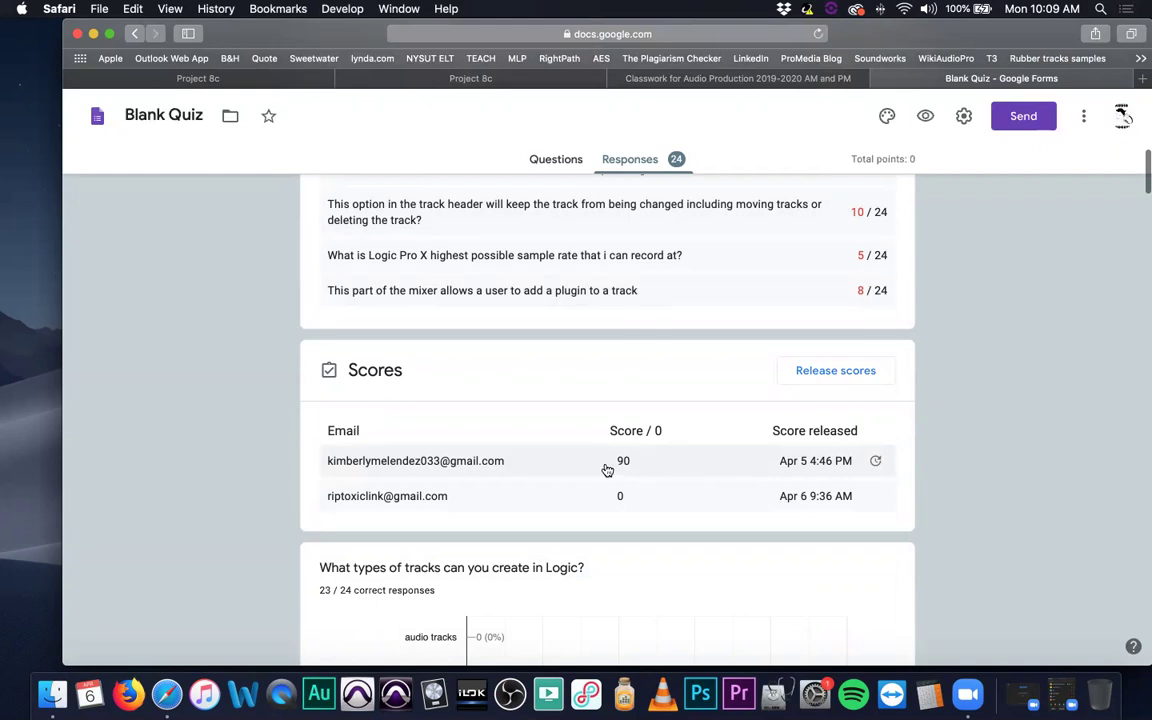
pyautogui.scroll(-5, 606, 468)
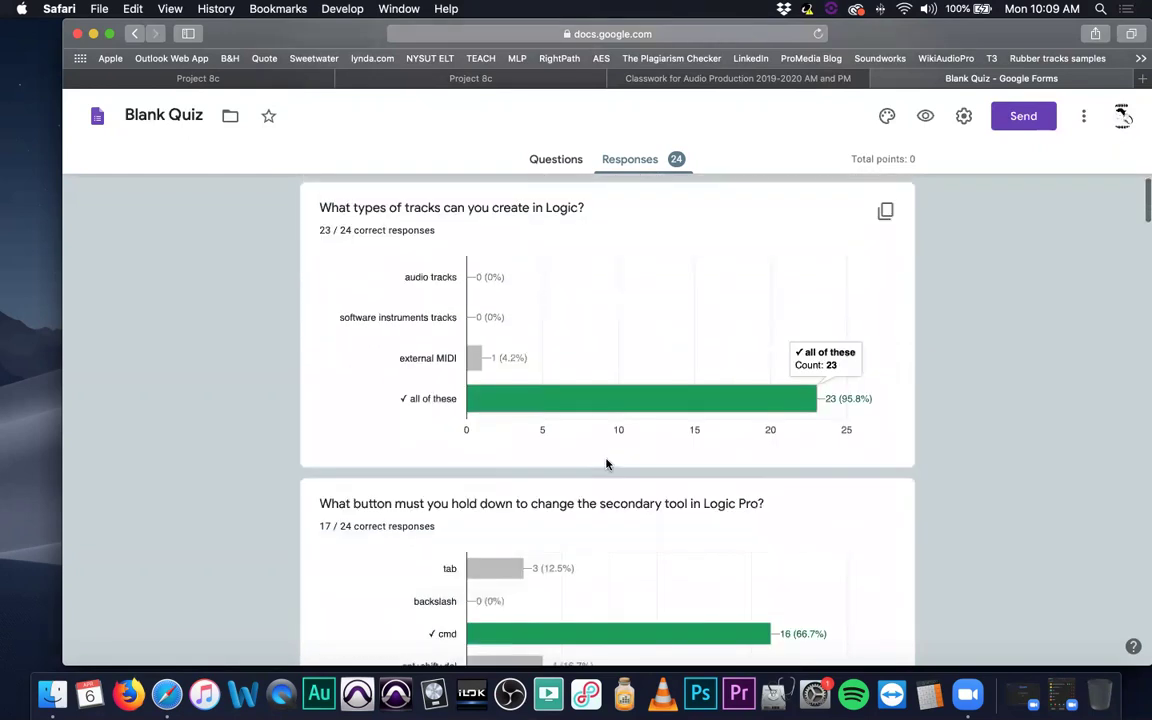
pyautogui.scroll(-15, 604, 463)
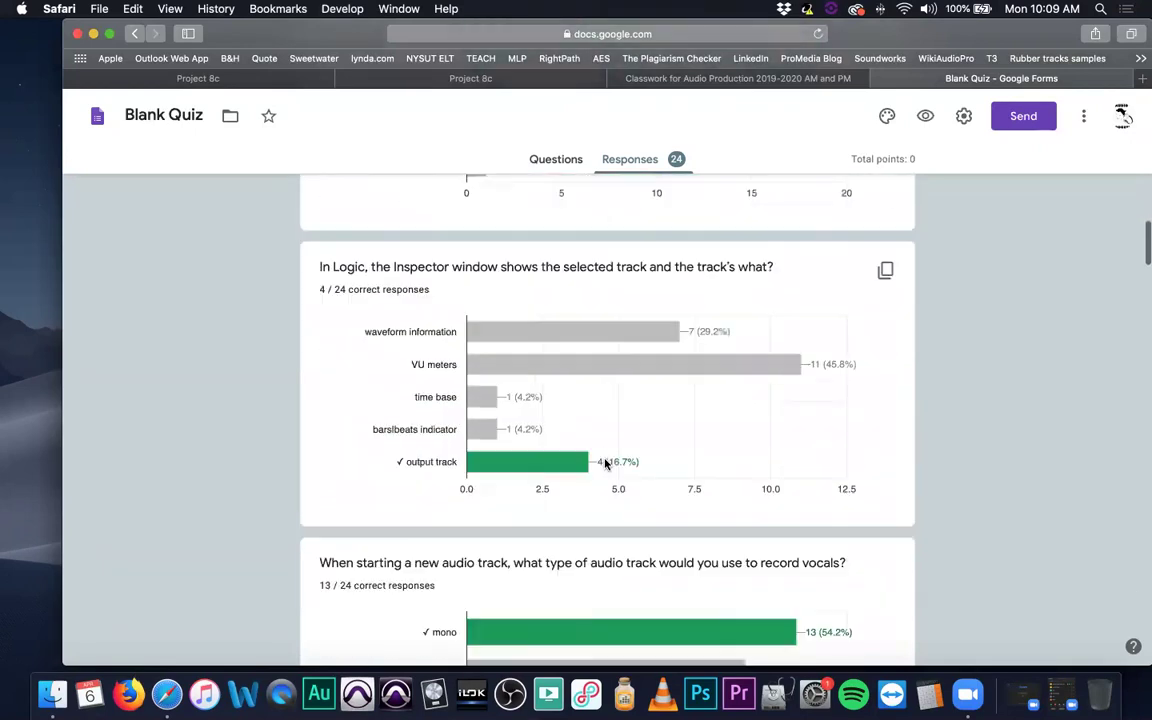
pyautogui.scroll(-15, 605, 463)
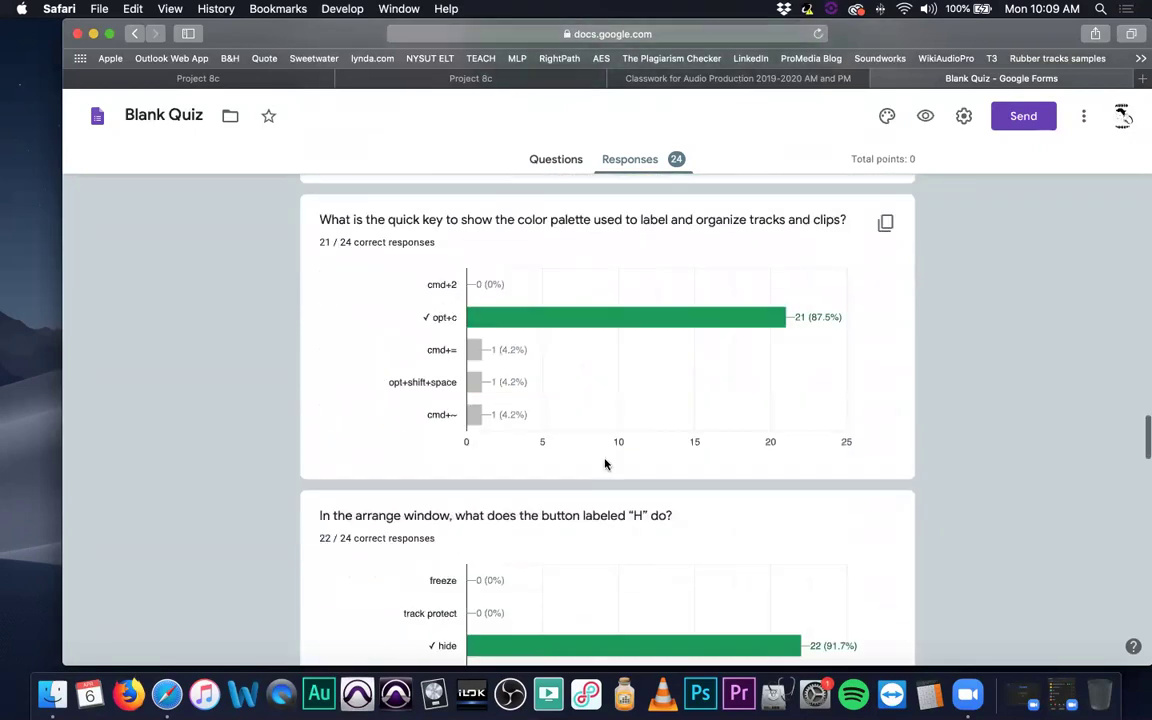
pyautogui.scroll(-15, 604, 462)
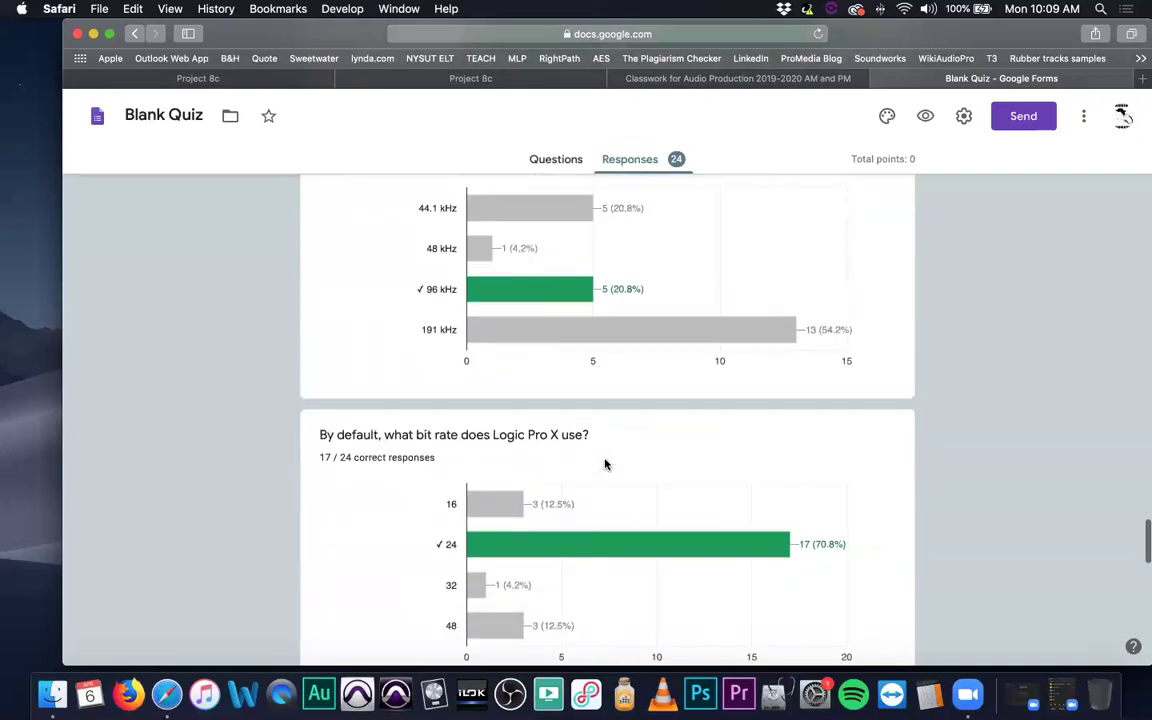
pyautogui.scroll(-10, 604, 462)
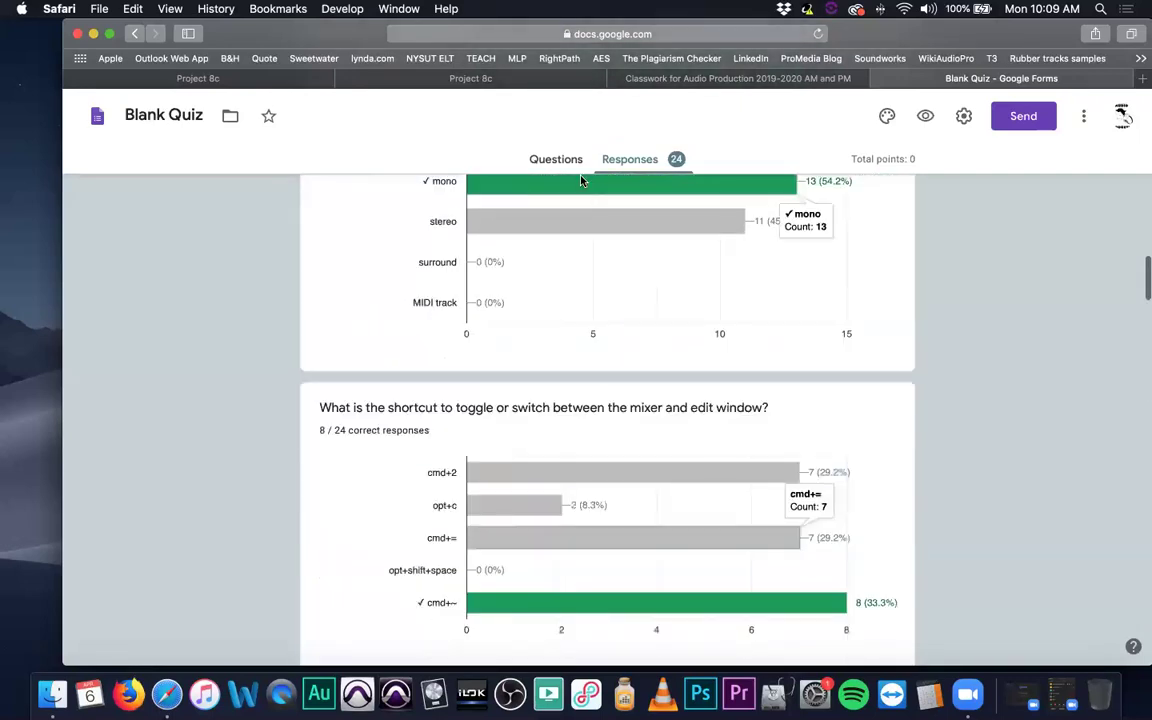
pyautogui.click(560, 160)
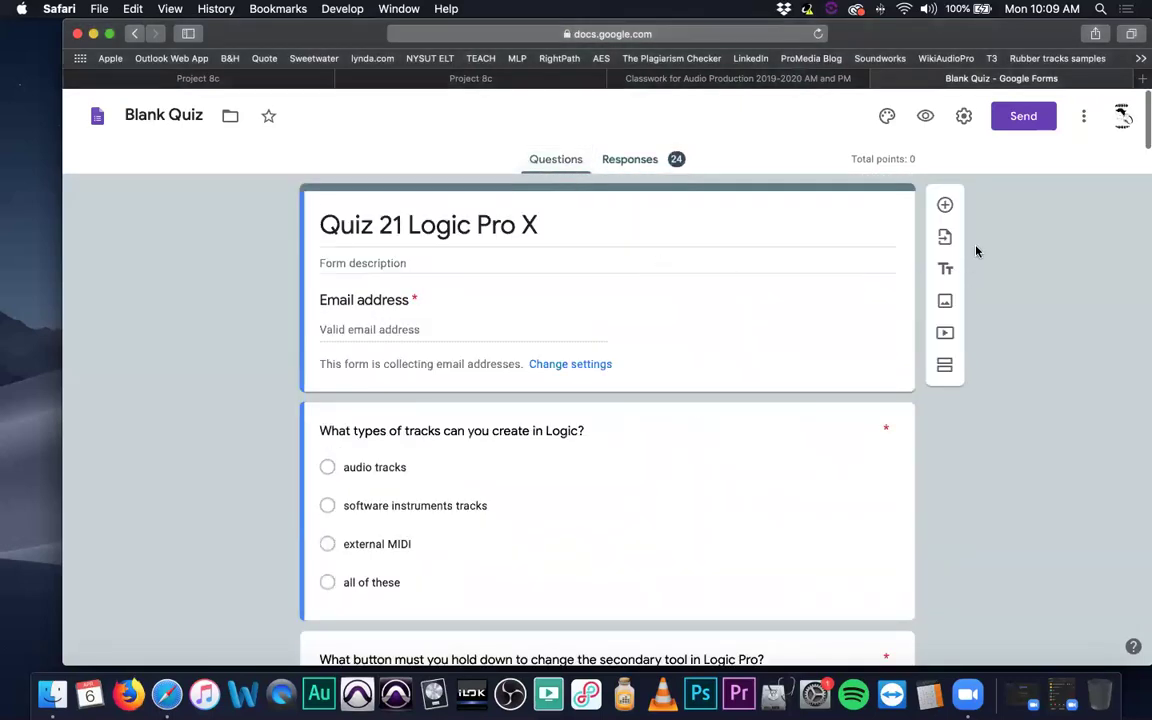
# Close the quiz form, look over the People roster, and return to the class Stream.
pyautogui.click(879, 78)
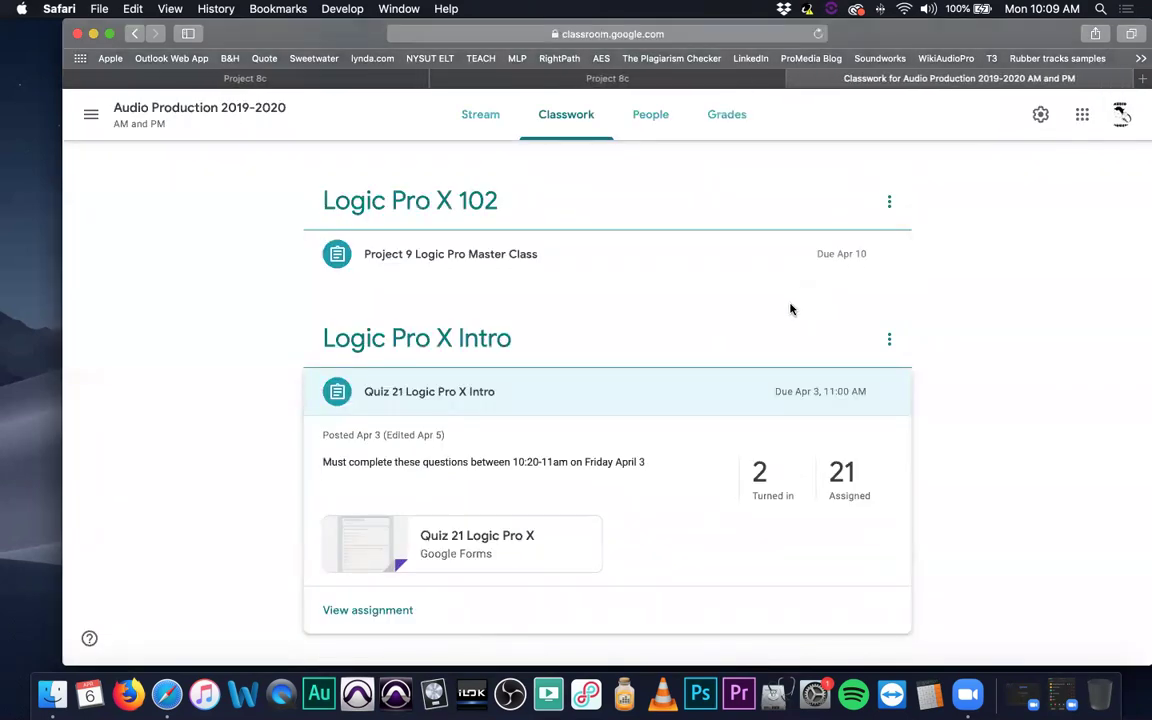
pyautogui.click(651, 126)
pyautogui.scroll(-3, 600, 373)
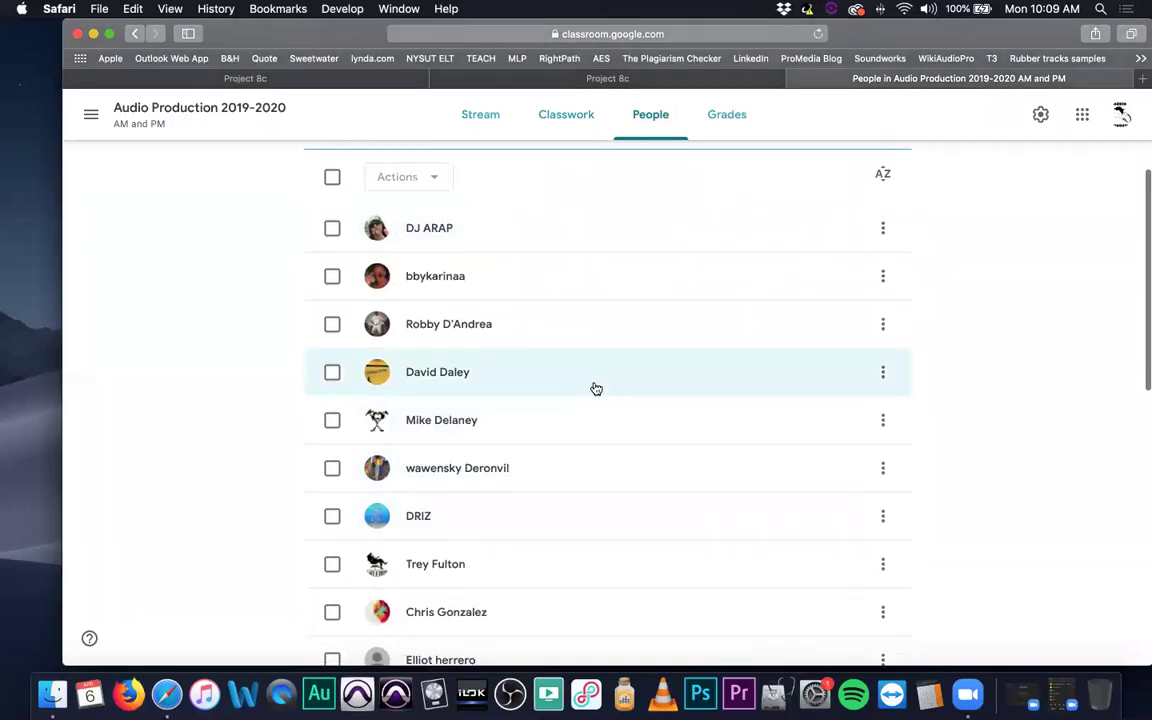
pyautogui.click(486, 118)
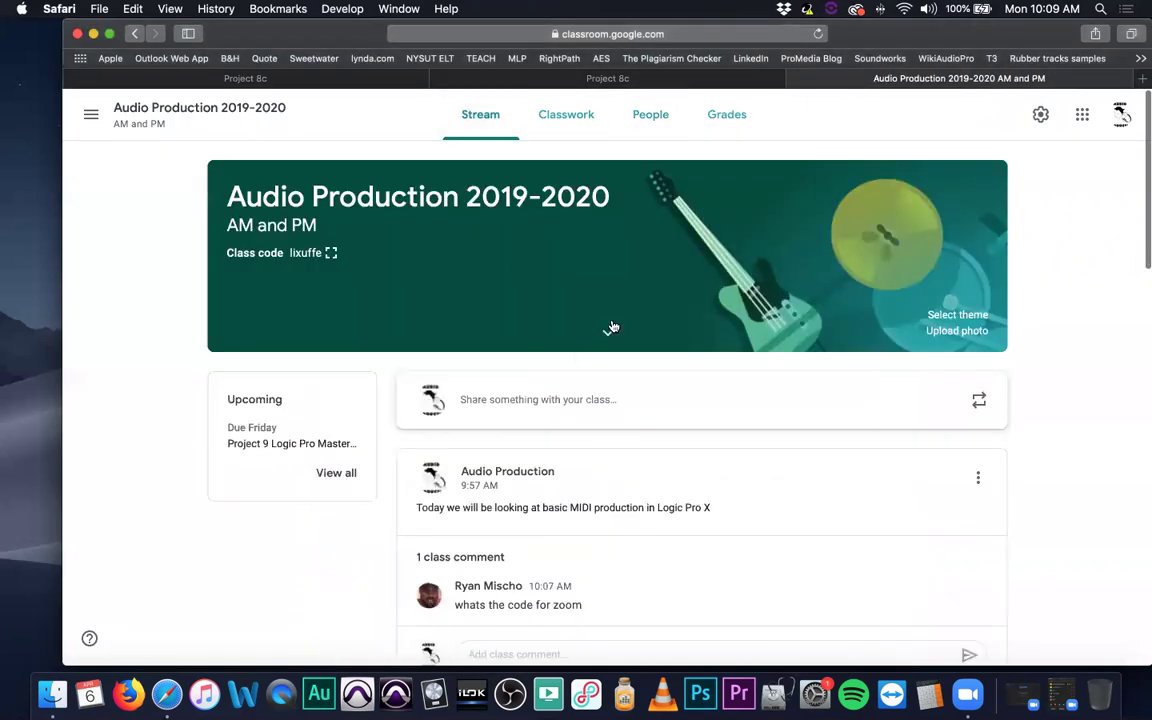
# Copy the Zoom code from the Apr 3 TEST TODAY! post and scroll back to the MIDI post.
pyautogui.scroll(-3, 620, 400)
pyautogui.click(612, 520)
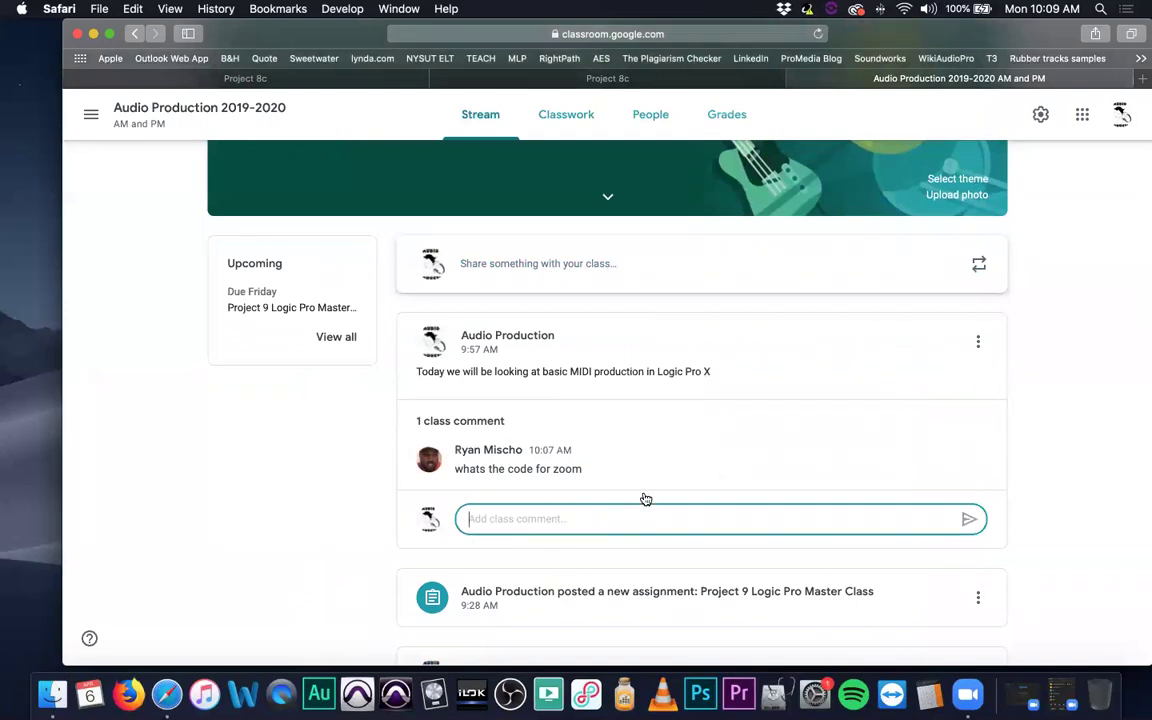
pyautogui.scroll(-15, 645, 499)
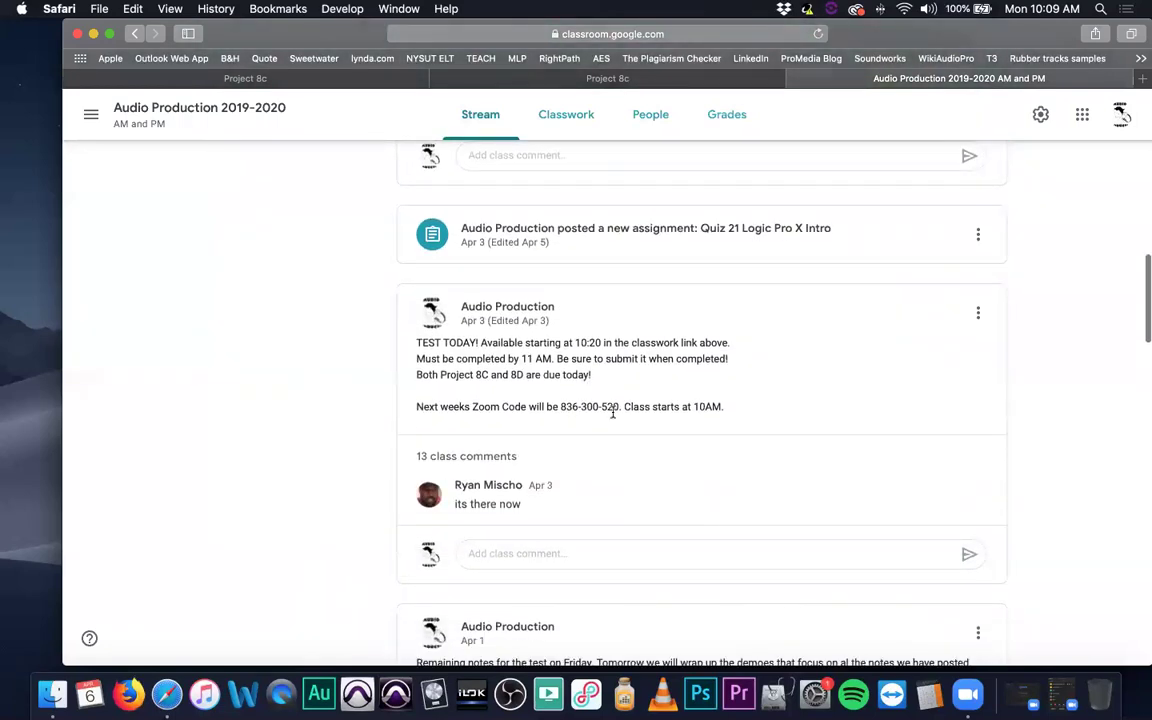
pyautogui.moveTo(730, 408); pyautogui.dragTo(411, 346)
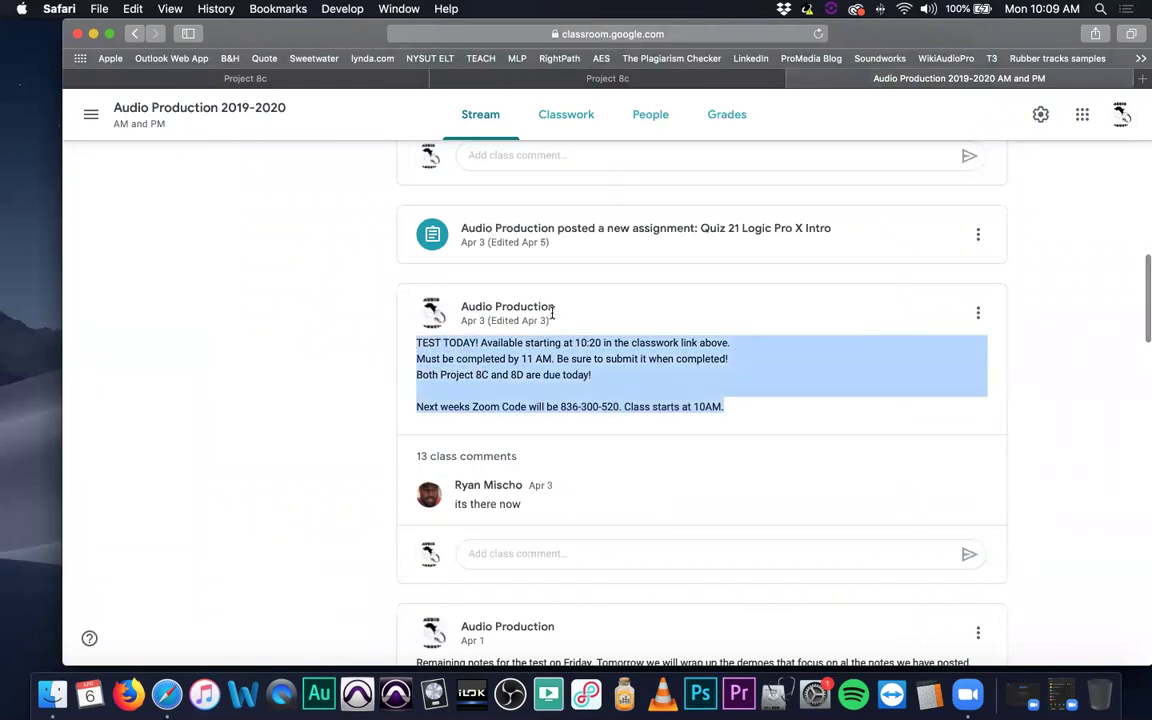
pyautogui.click(785, 420)
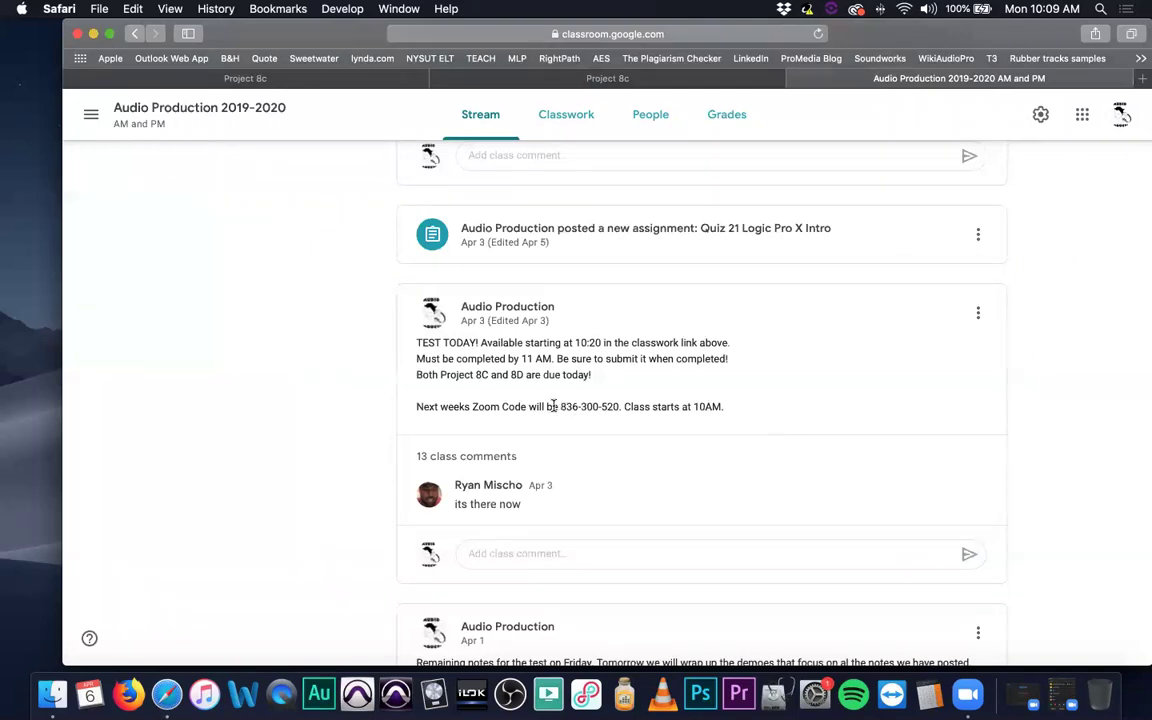
pyautogui.moveTo(560, 405); pyautogui.dragTo(621, 408)
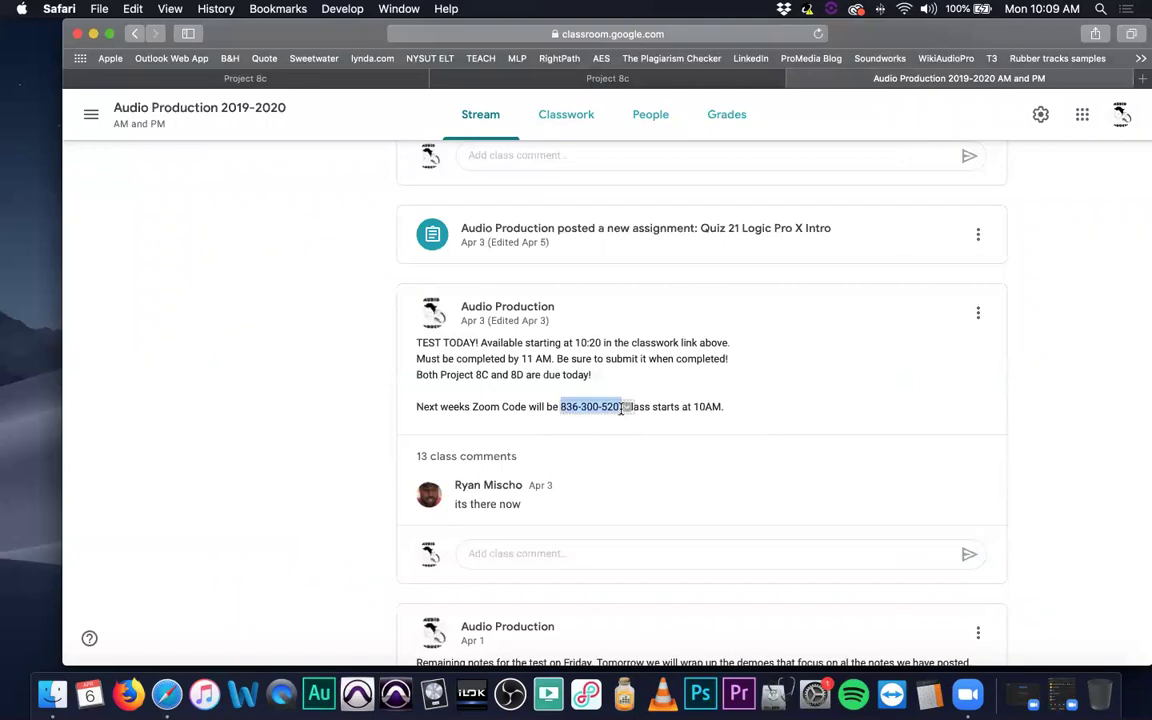
pyautogui.scroll(15, 555, 438)
pyautogui.scroll(-3, 555, 438)
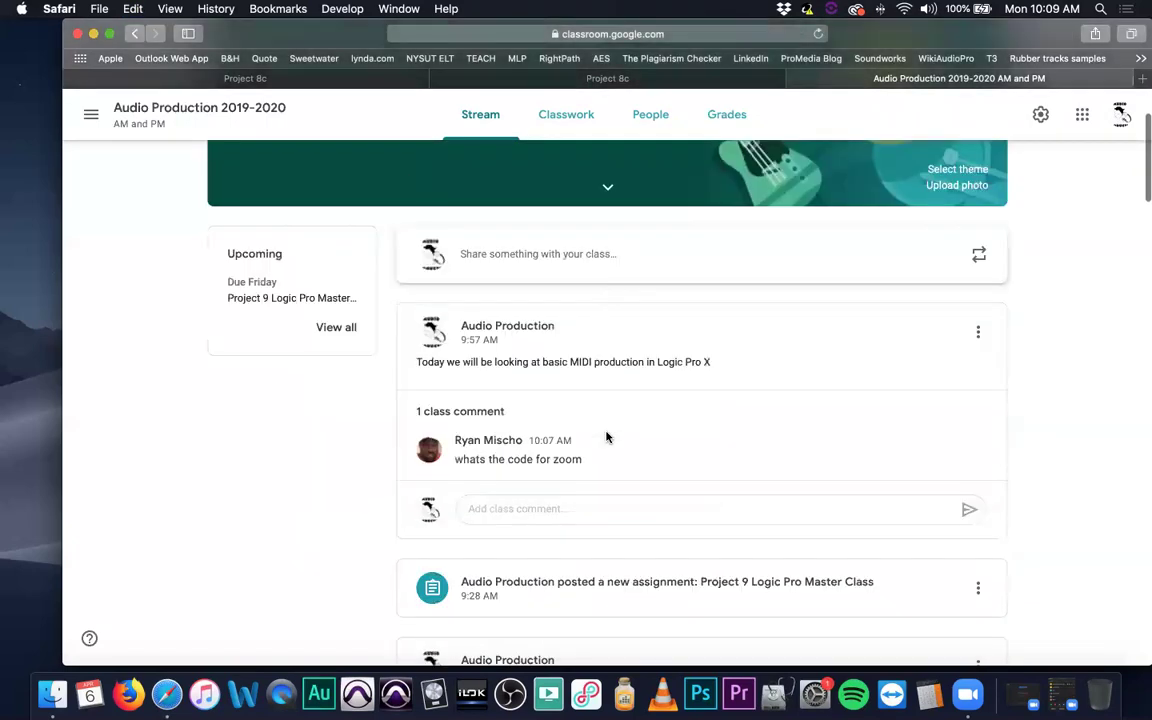
# Comment the pasted Zoom code, trailing period removed, under the 9:57 AM MIDI post.
pyautogui.click(555, 438)
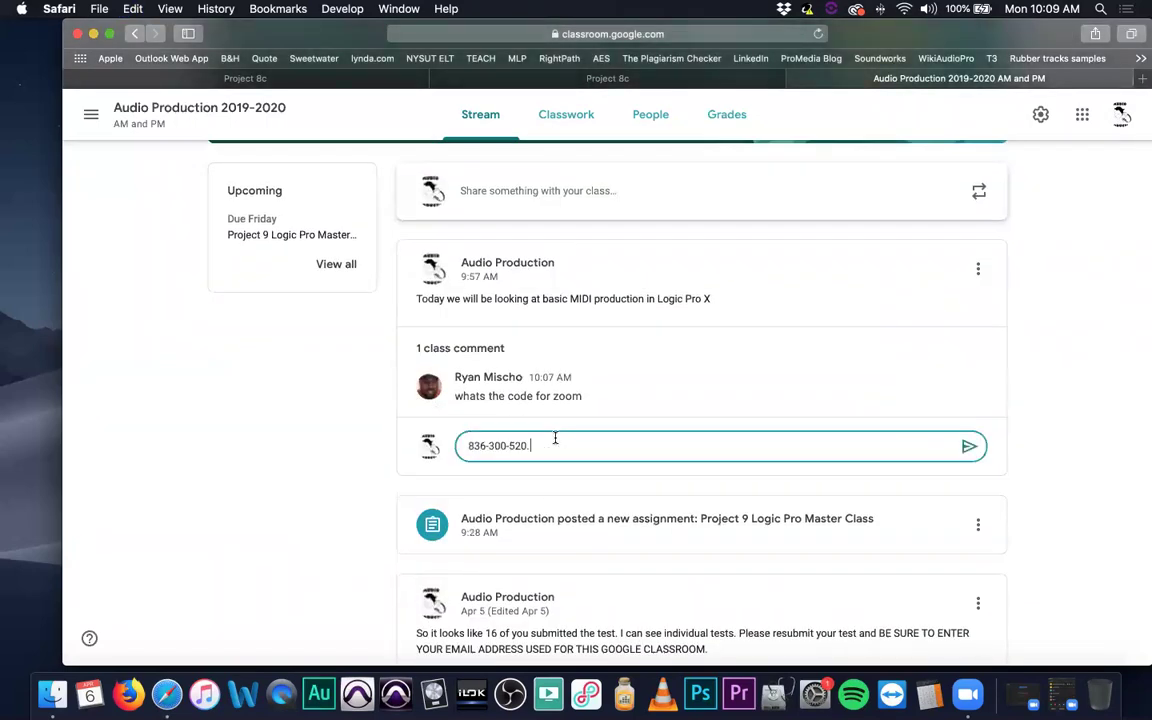
pyautogui.press('Return')
pyautogui.press('BackSpace')
pyautogui.press('BackSpace')
pyautogui.click(968, 446)
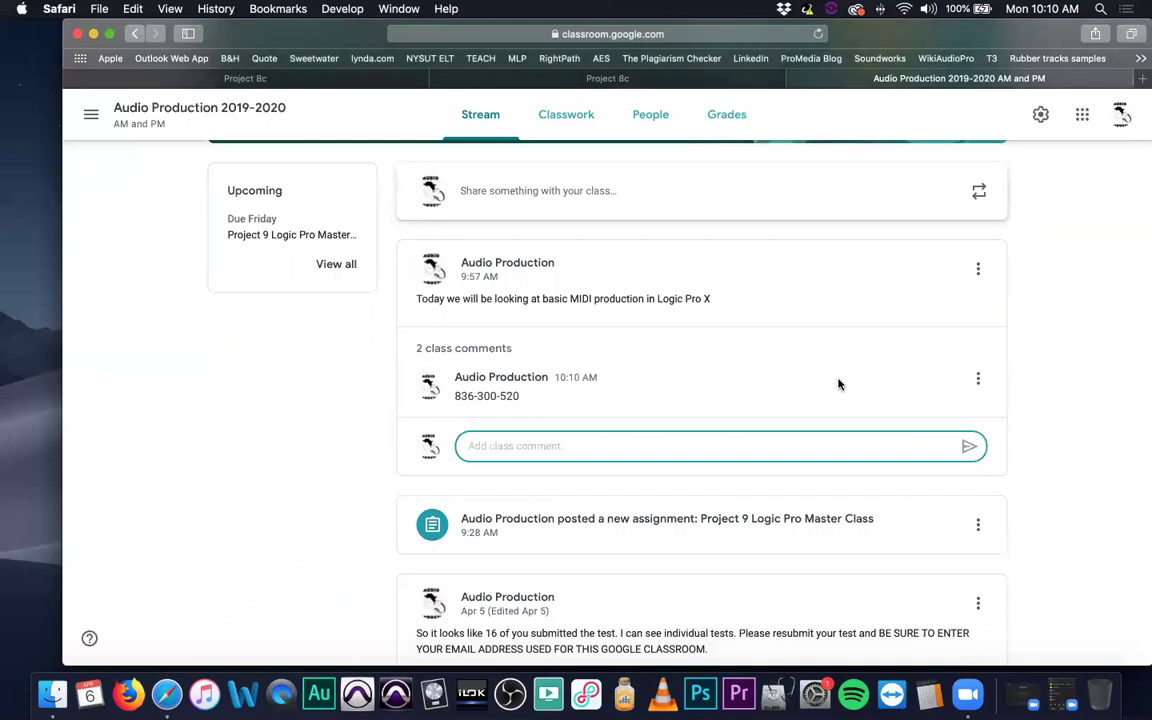
pyautogui.scroll(2, 833, 383)
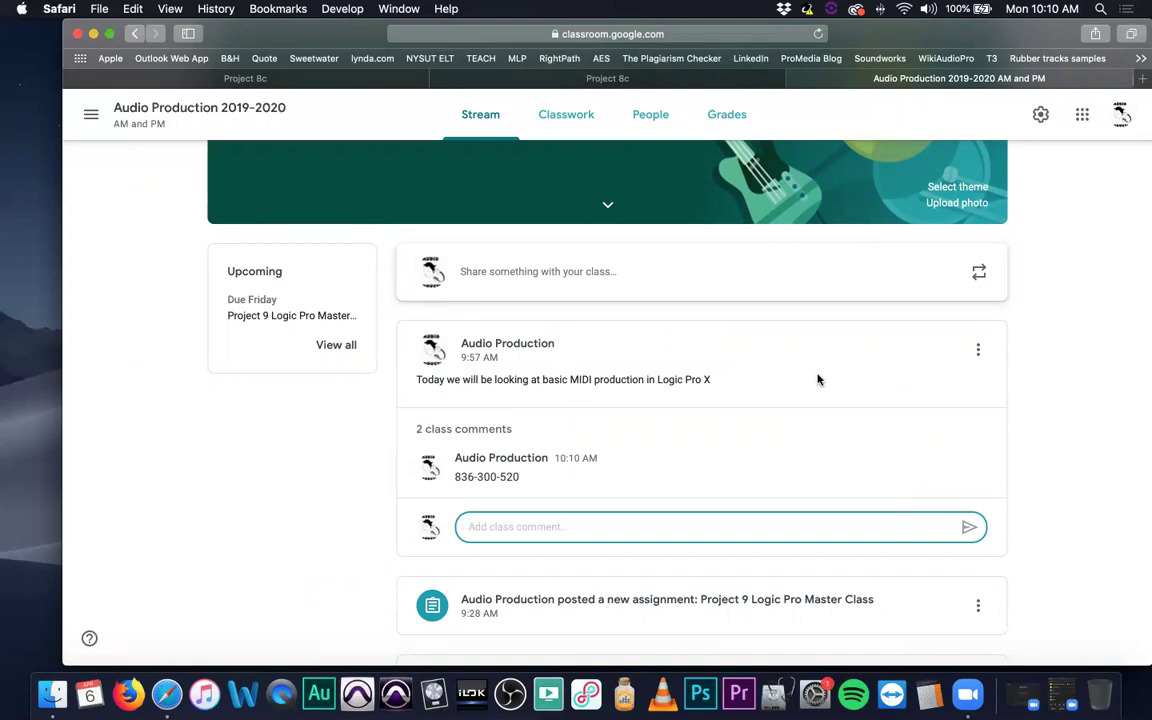
pyautogui.scroll(3, 817, 379)
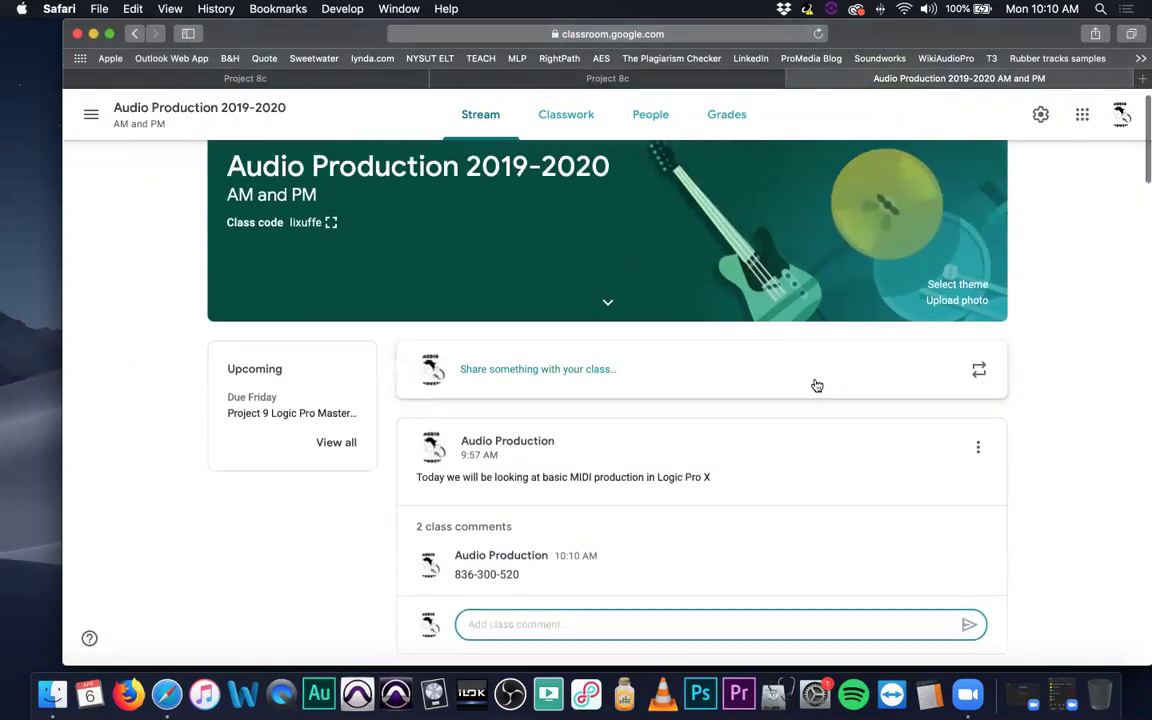
pyautogui.scroll(-2, 815, 384)
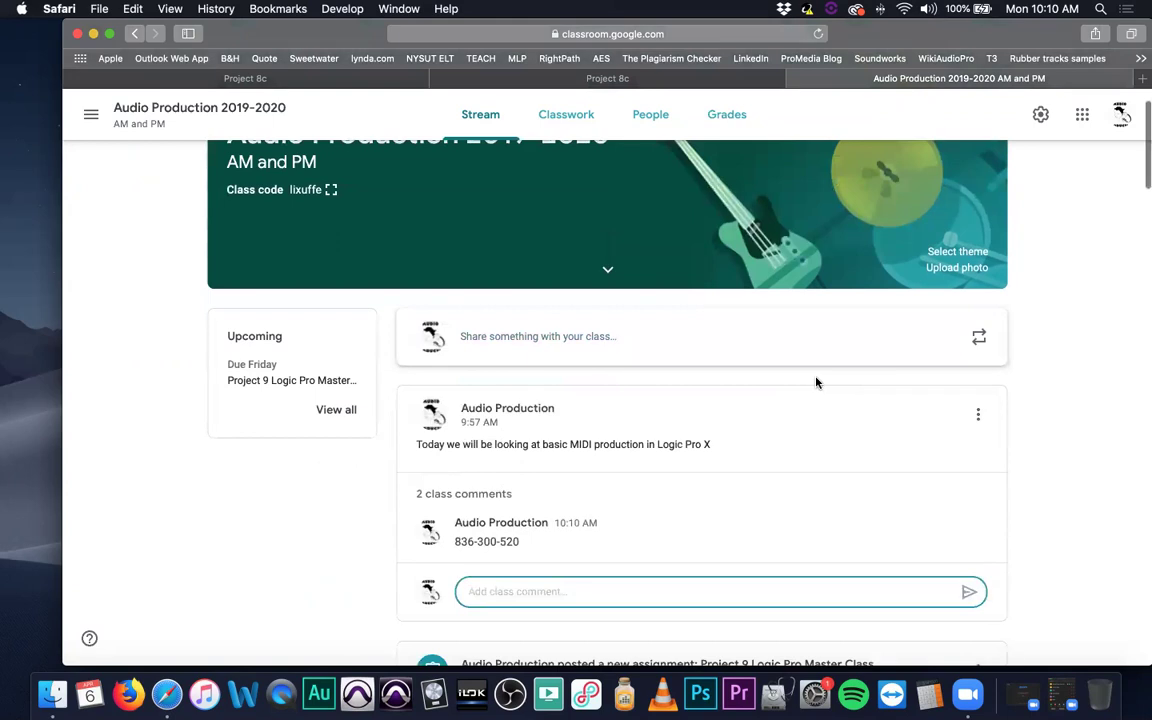
pyautogui.scroll(2, 816, 382)
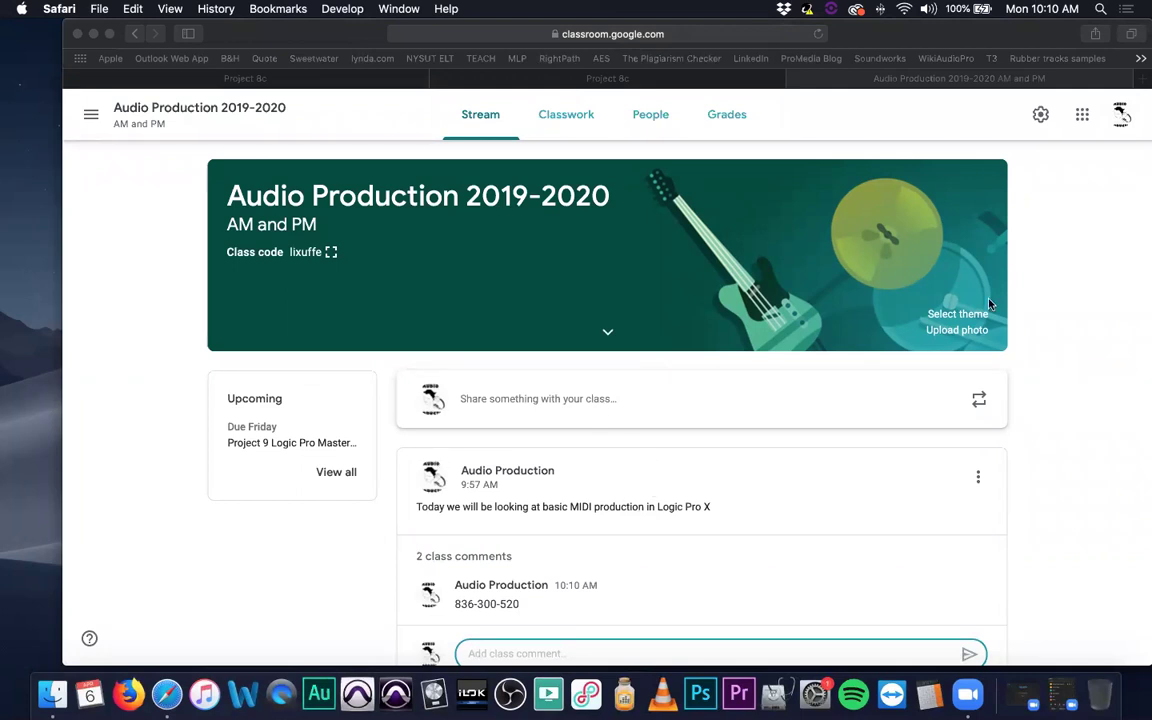
# Close both Project 8c tabs and collapse Quiz 21 Logic Pro X Intro on Classwork.
pyautogui.click(438, 79)
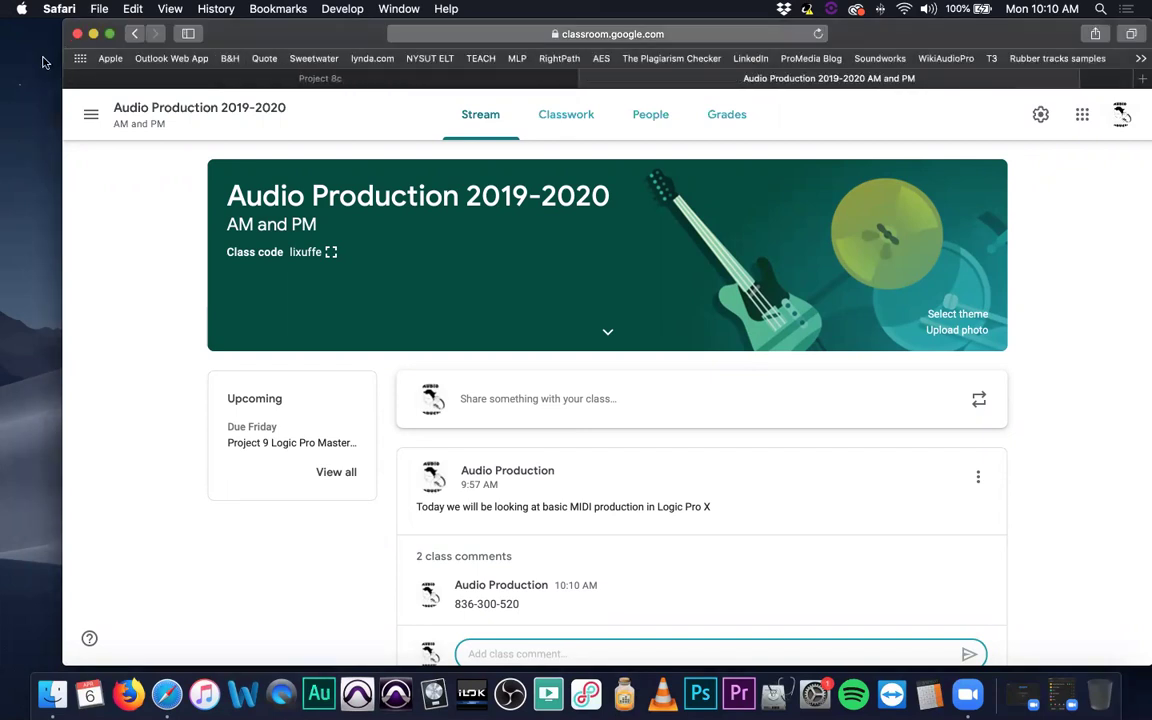
pyautogui.click(71, 78)
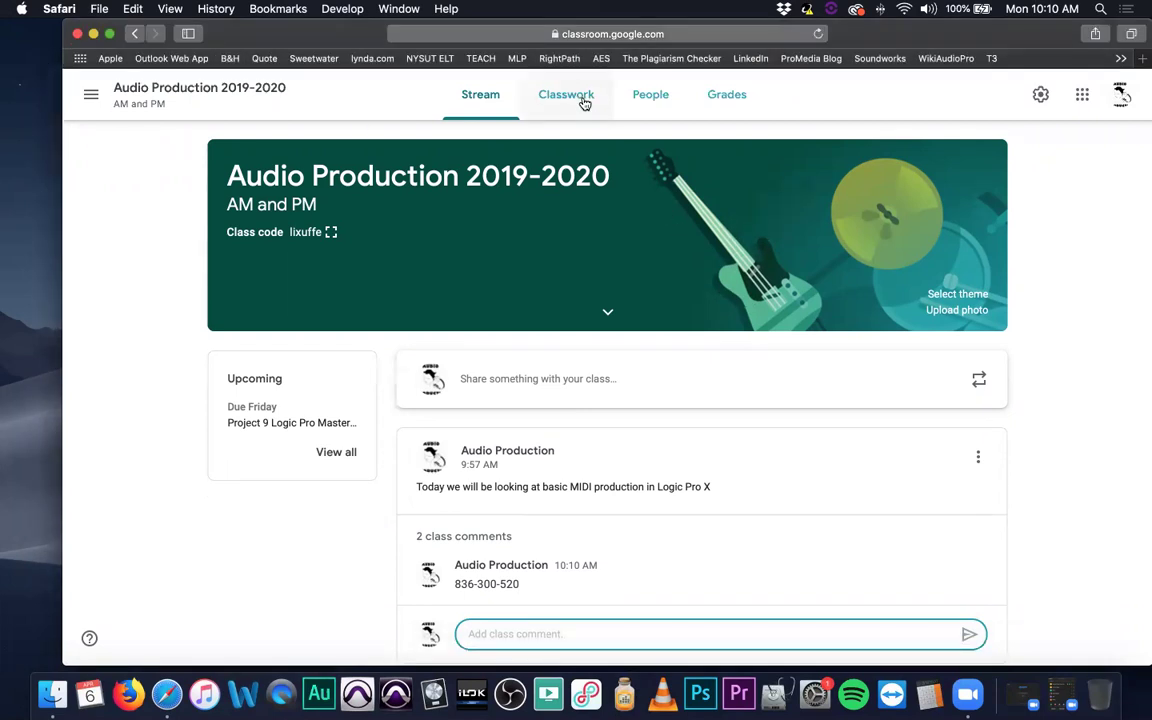
pyautogui.click(580, 97)
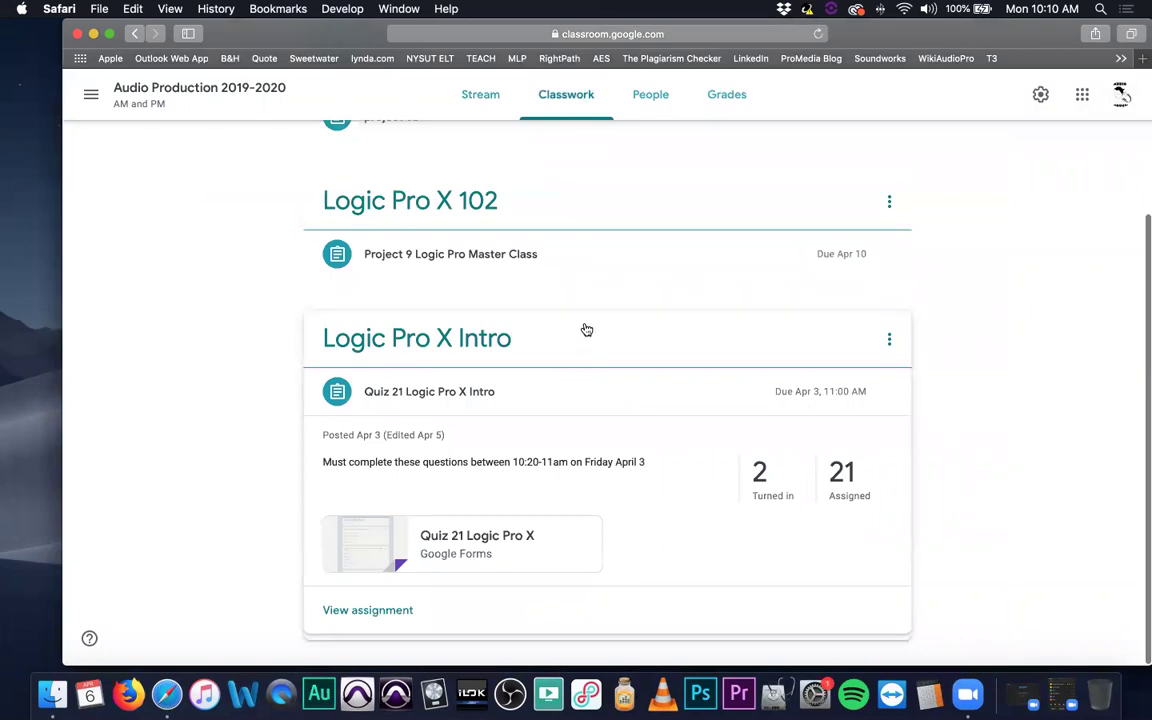
pyautogui.scroll(5, 590, 330)
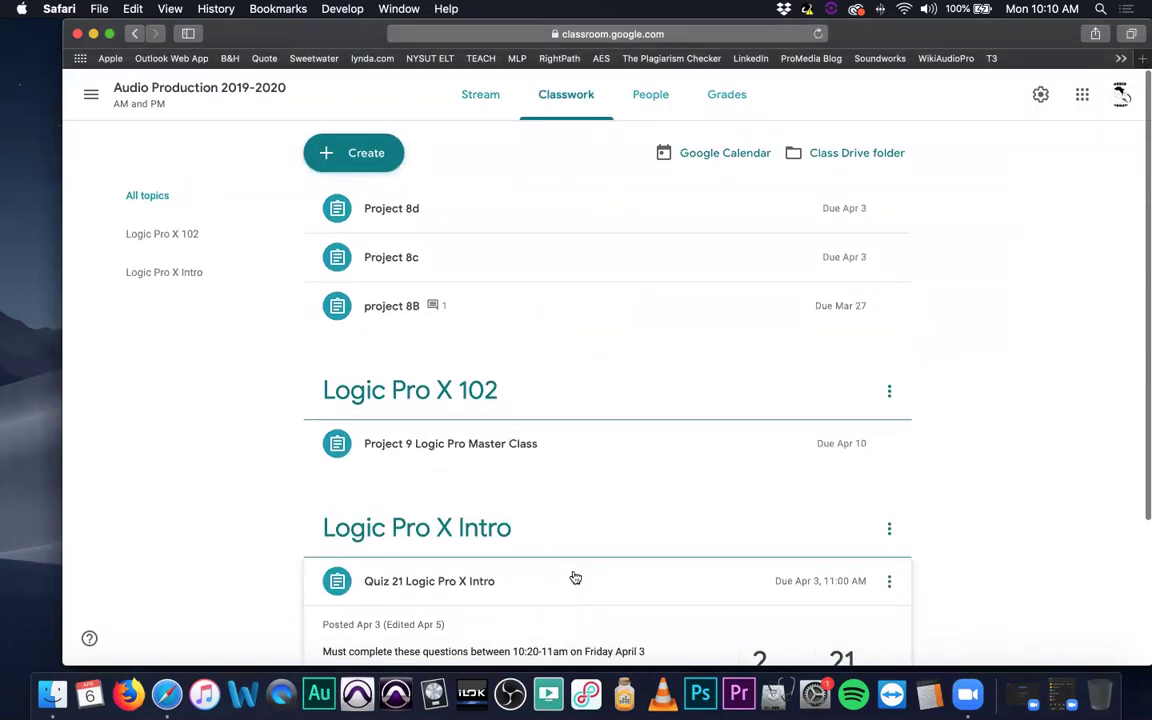
pyautogui.scroll(-3, 576, 579)
pyautogui.click(528, 406)
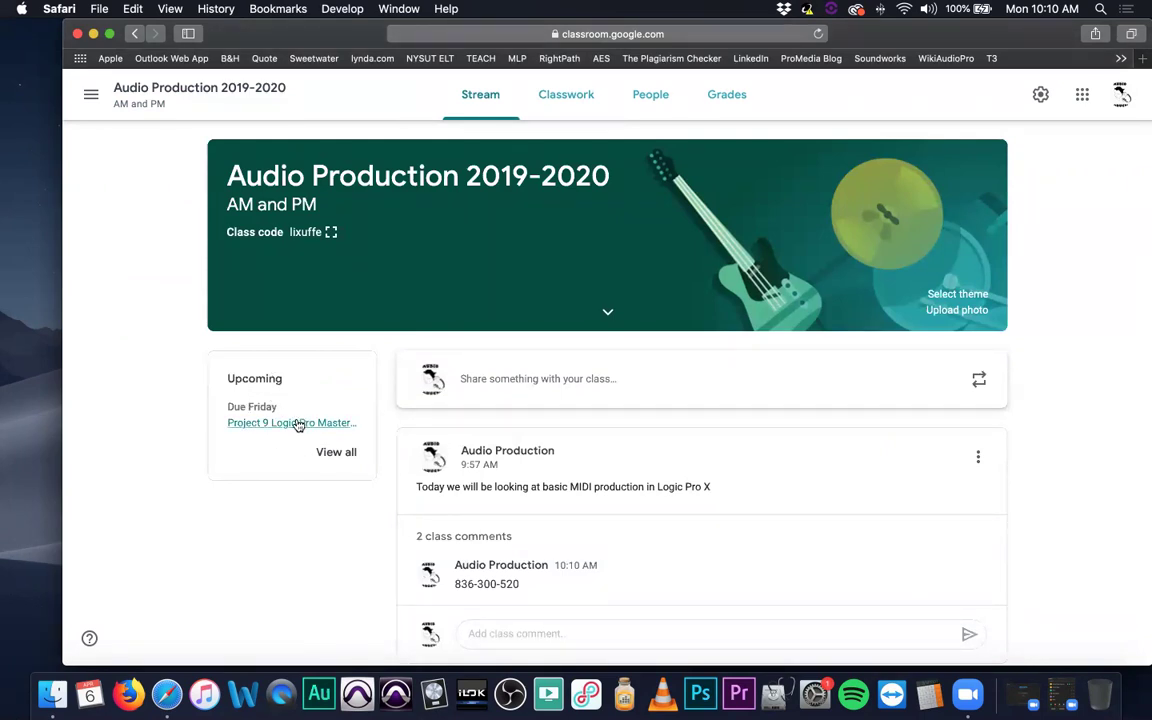
# Scroll through the classwork list, then return to the Stream showing the MIDI post's 2 comments.
pyautogui.scroll(-3, 786, 450)
pyautogui.scroll(-10, 786, 450)
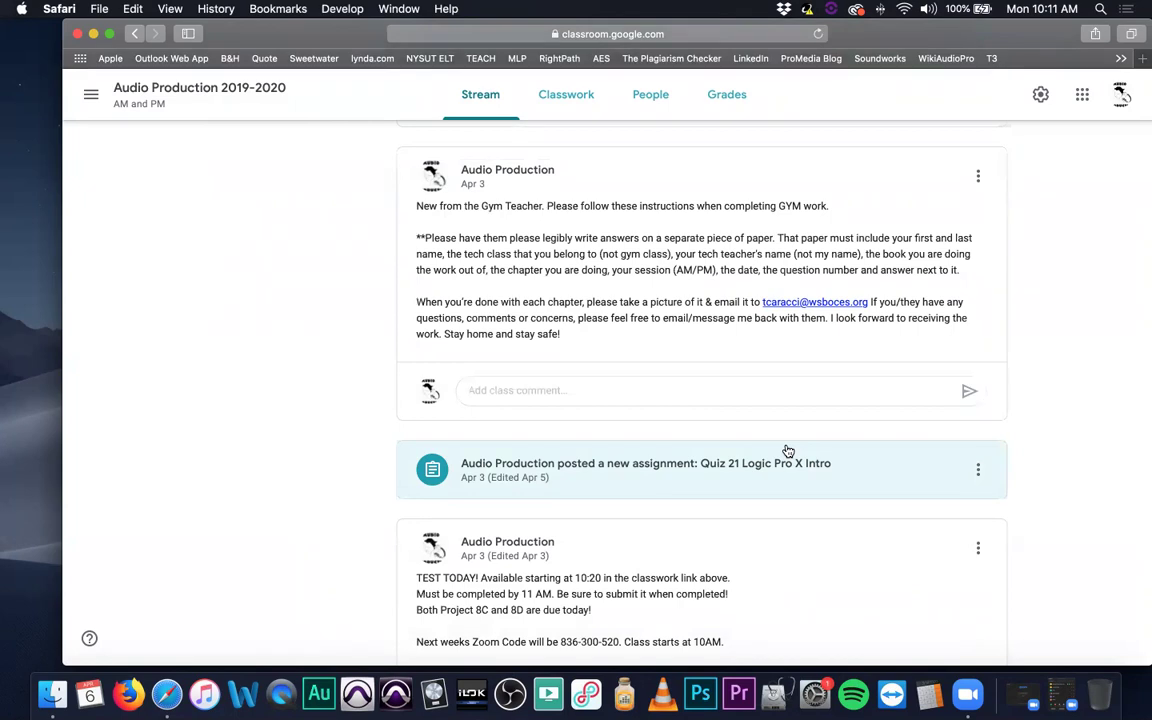
pyautogui.scroll(1, 671, 400)
pyautogui.scroll(-3, 671, 404)
pyautogui.scroll(6, 671, 404)
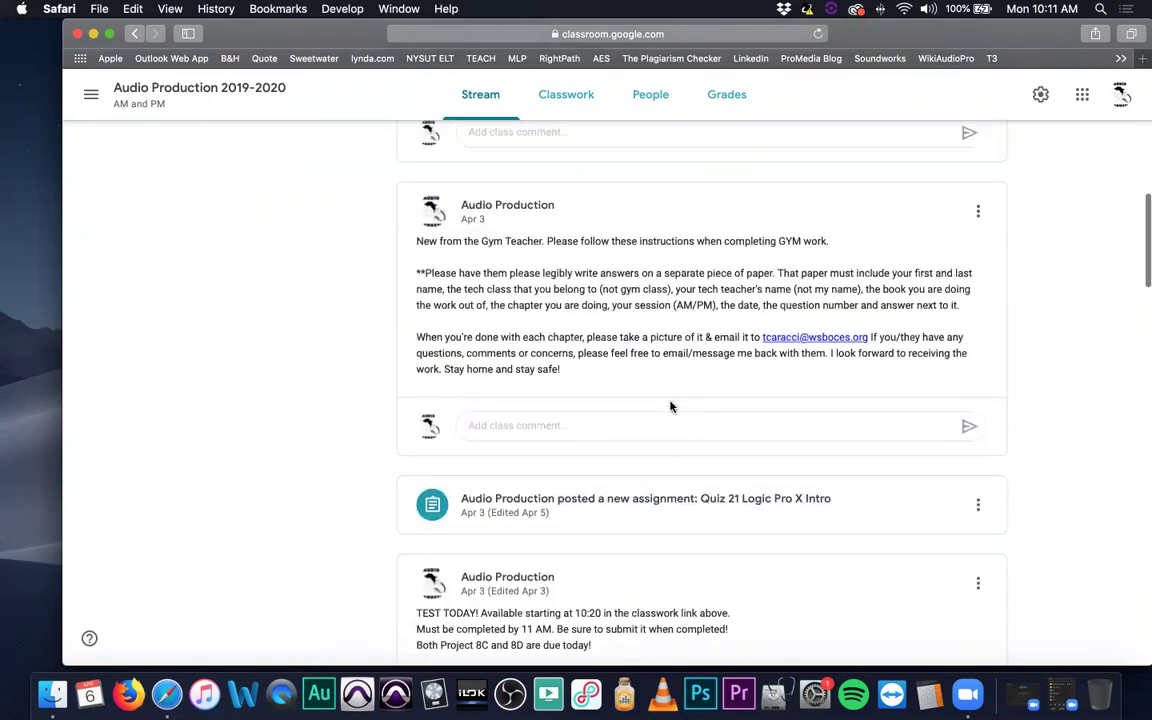
pyautogui.scroll(6, 671, 404)
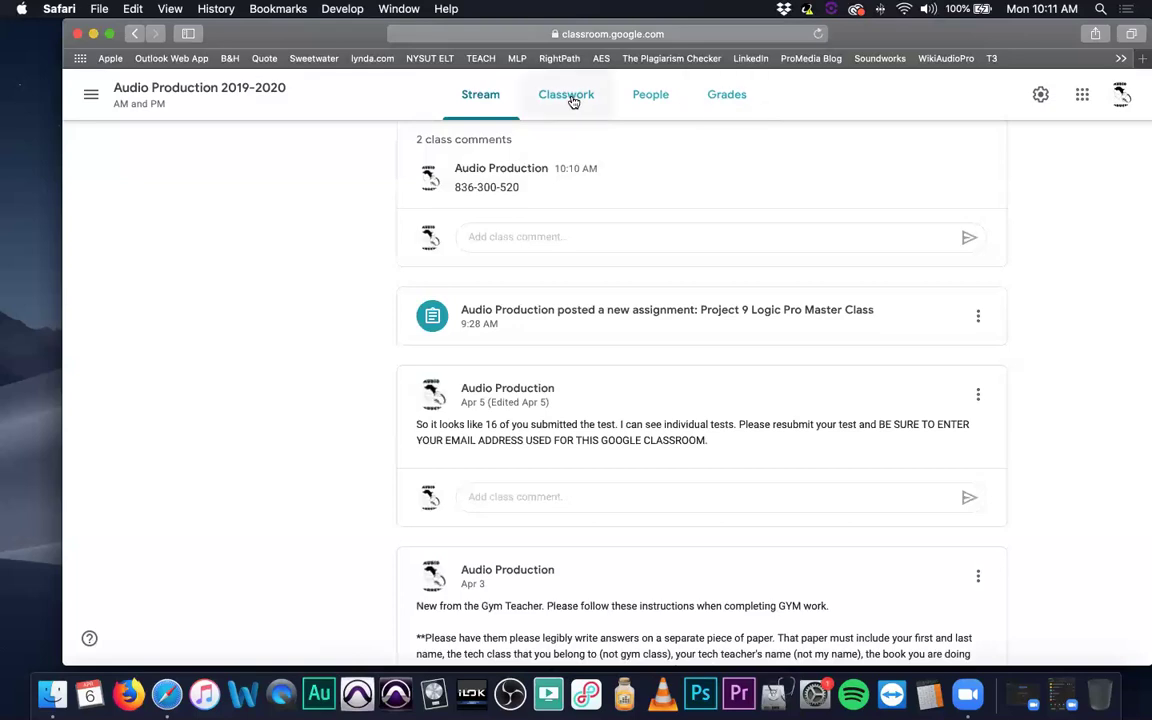
pyautogui.click(571, 98)
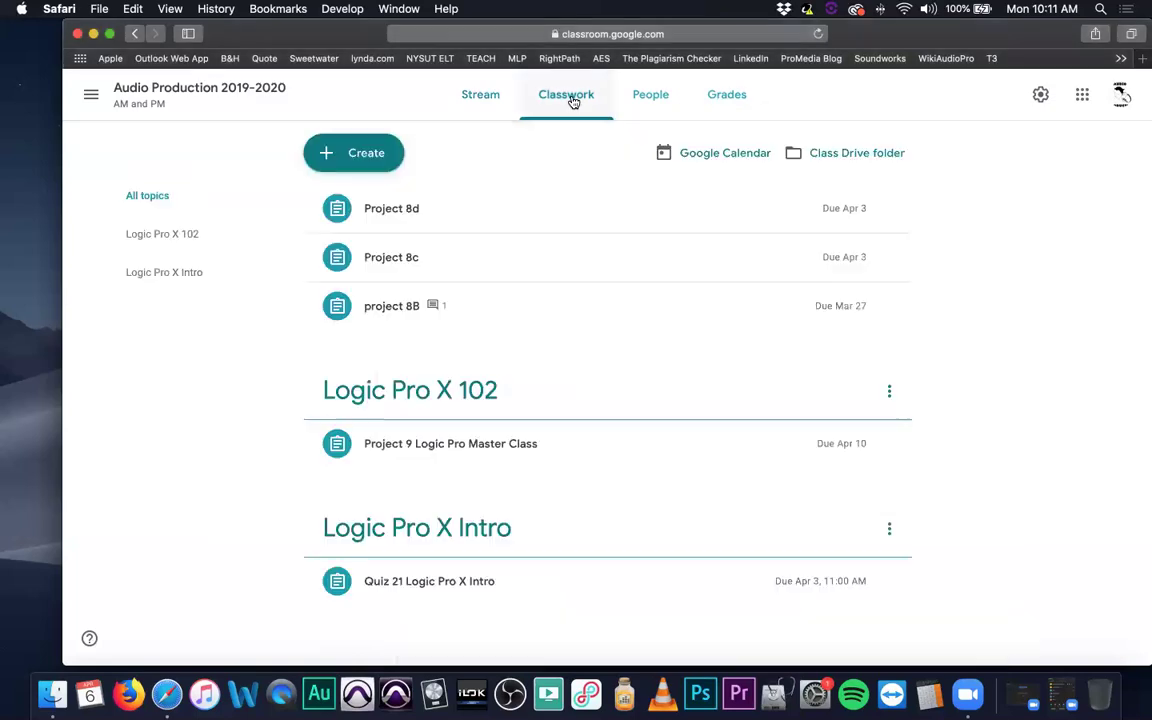
pyautogui.click(484, 96)
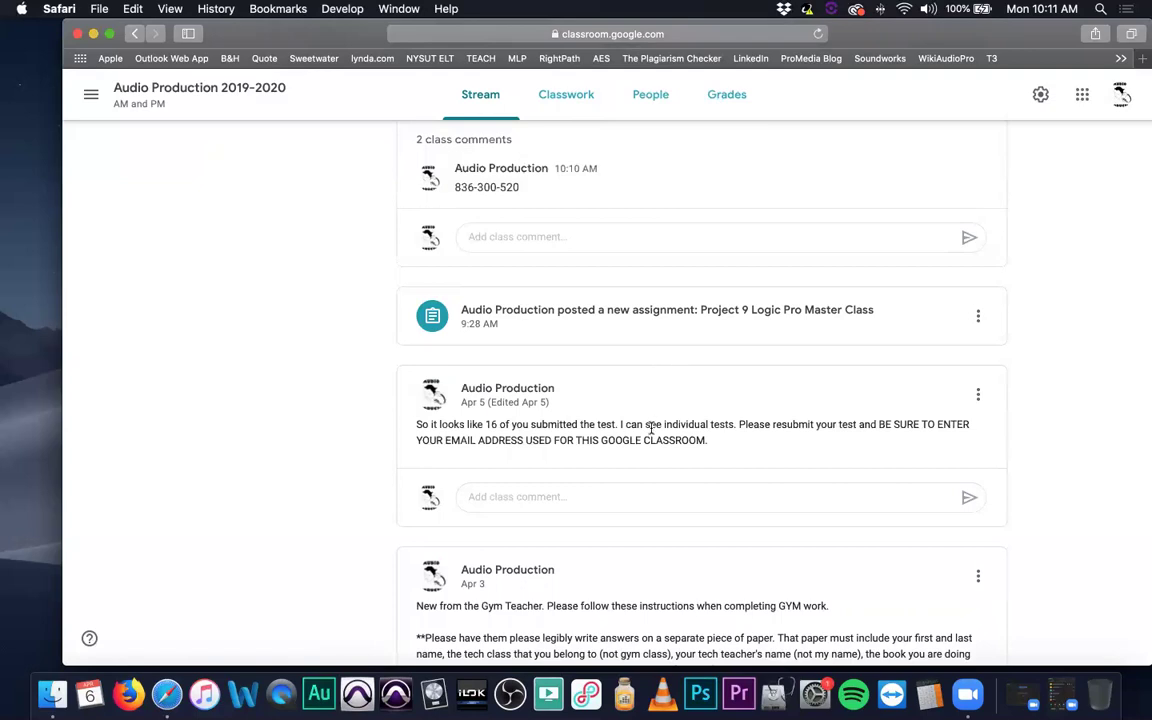
pyautogui.moveTo(416, 424); pyautogui.dragTo(620, 425)
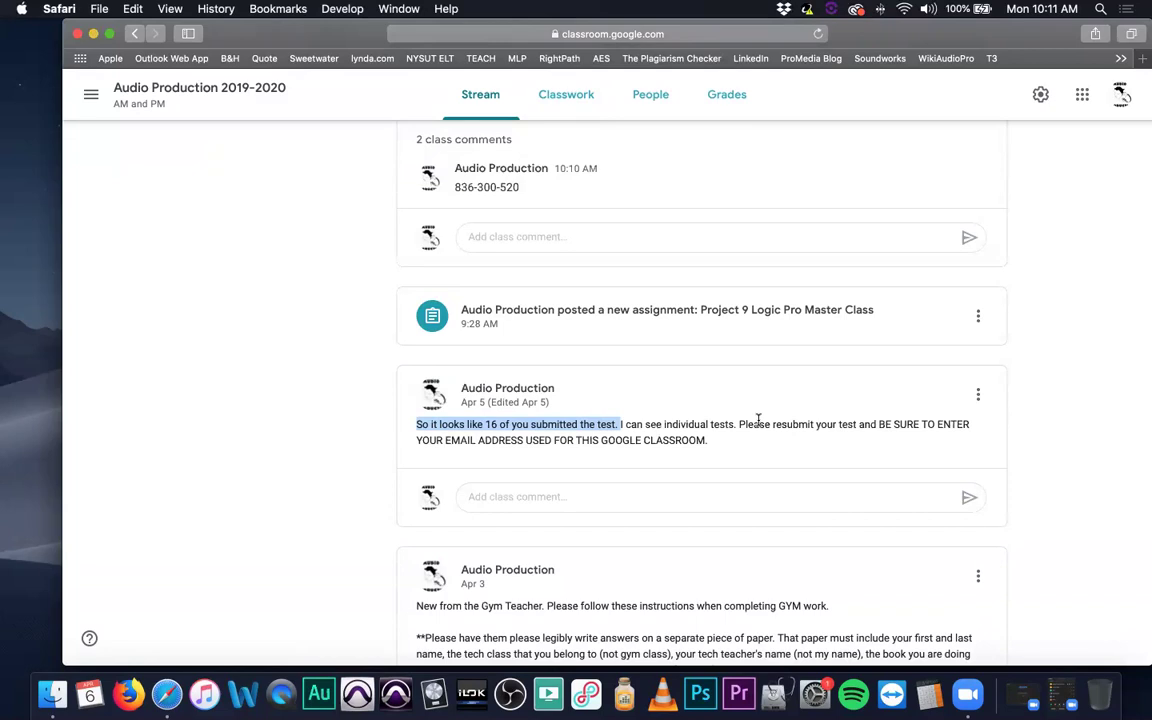
pyautogui.moveTo(418, 440); pyautogui.dragTo(738, 445)
pyautogui.click(738, 445)
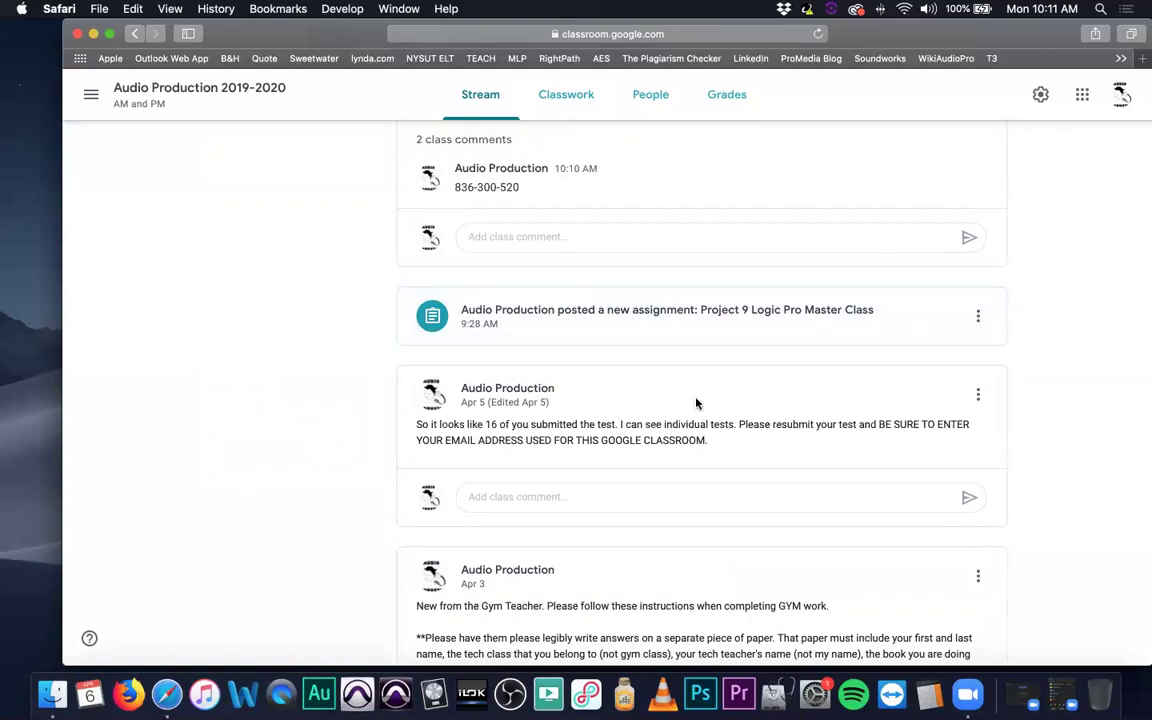
pyautogui.scroll(5, 697, 403)
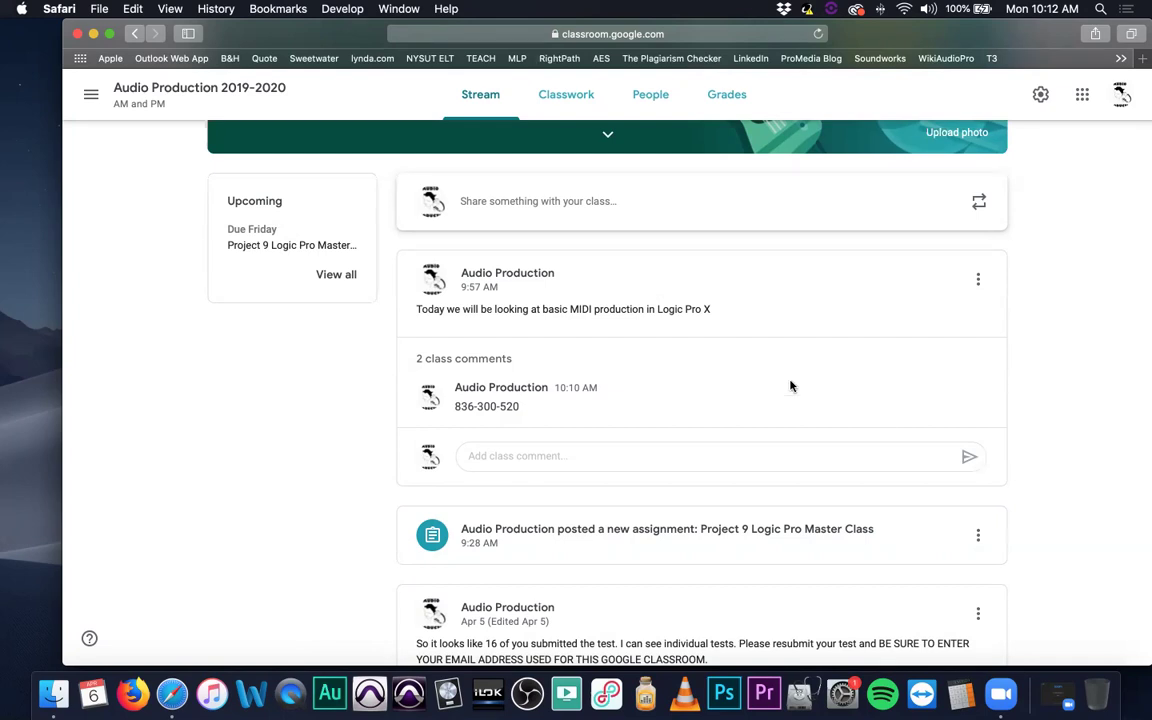
# Select the Zoom code in the Apr 3 post, then shift the Safari window slightly left.
pyautogui.scroll(-3, 625, 350)
pyautogui.scroll(-10, 625, 352)
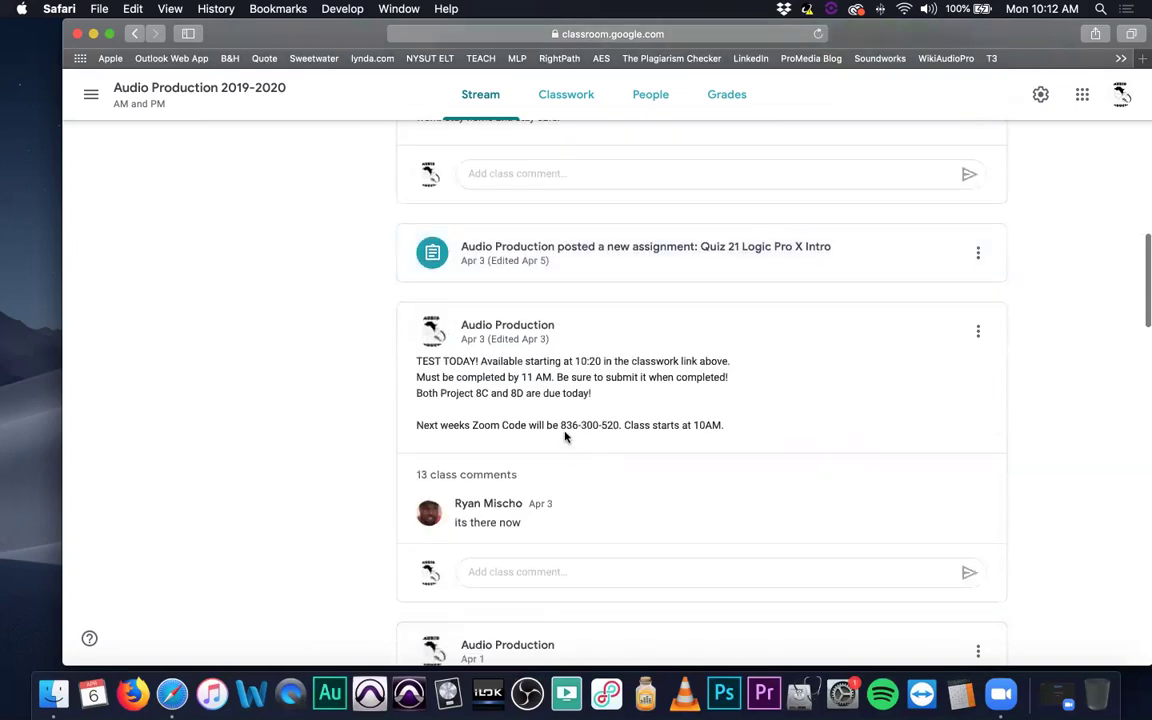
pyautogui.moveTo(560, 425); pyautogui.dragTo(621, 425)
pyautogui.scroll(12, 725, 410)
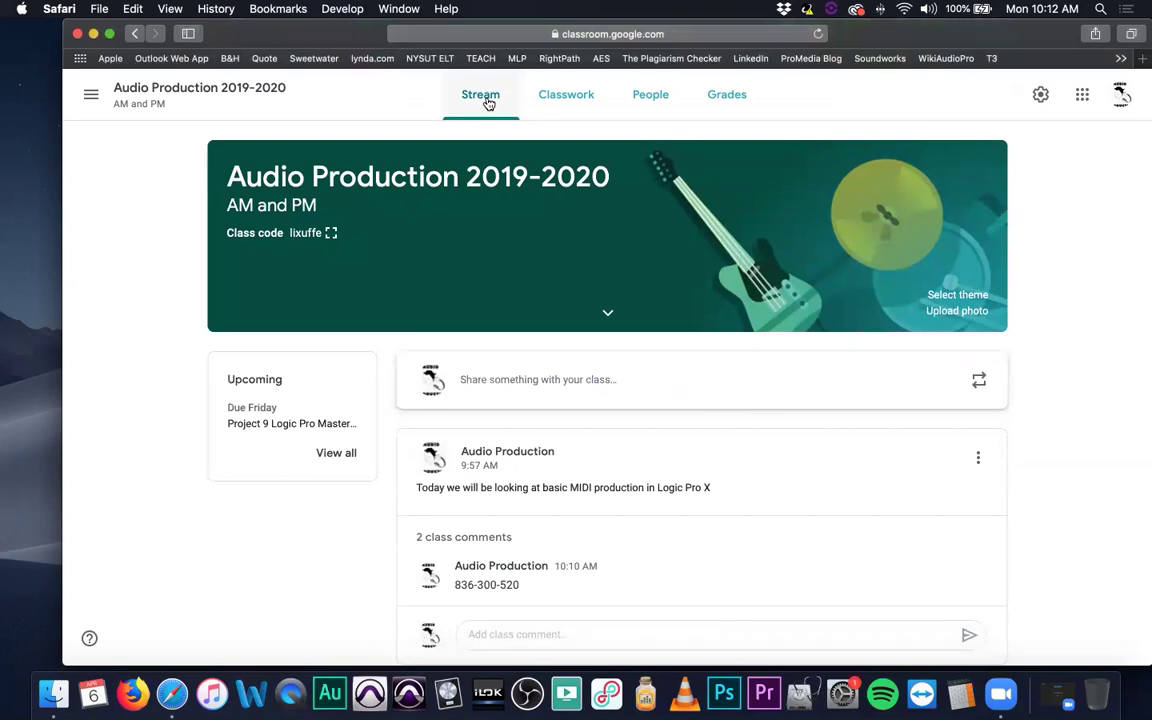
pyautogui.moveTo(362, 39); pyautogui.dragTo(342, 39)
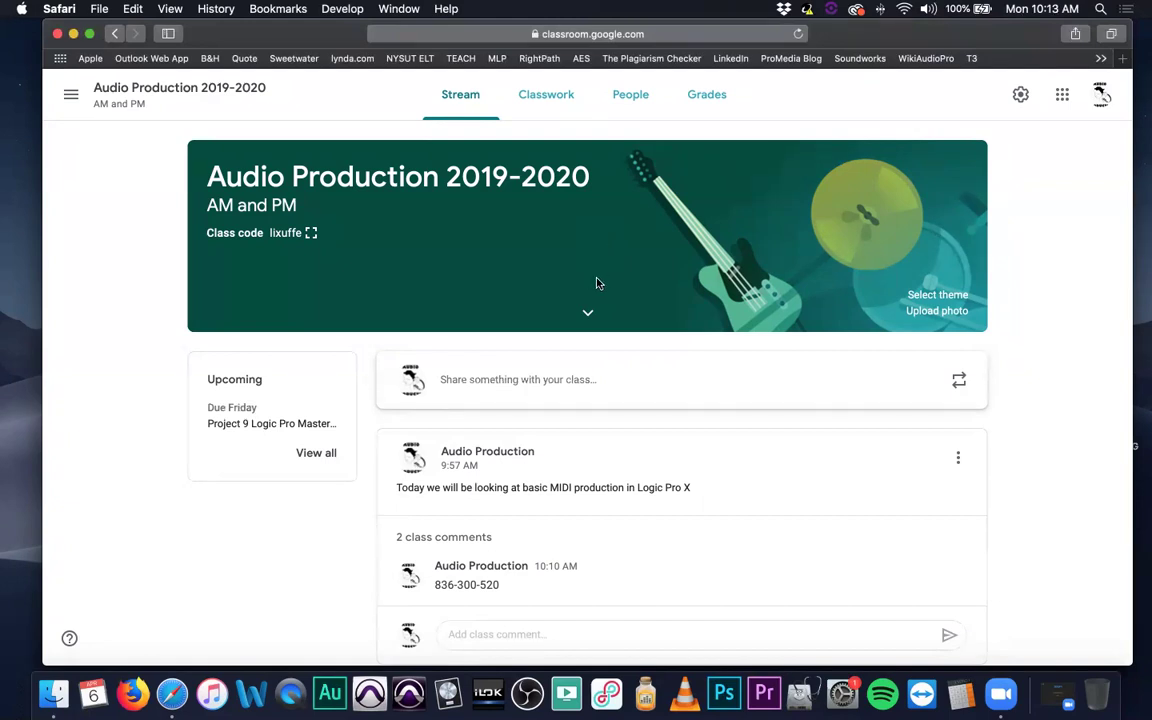
pyautogui.scroll(-3, 598, 283)
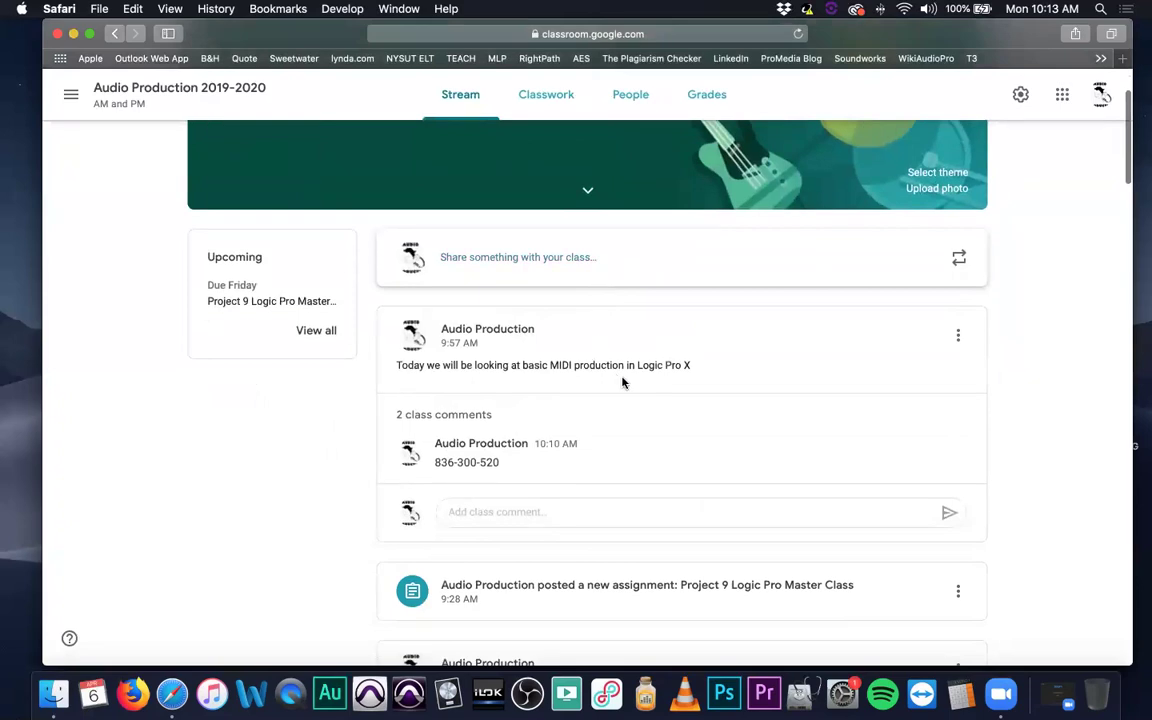
pyautogui.scroll(-3, 622, 380)
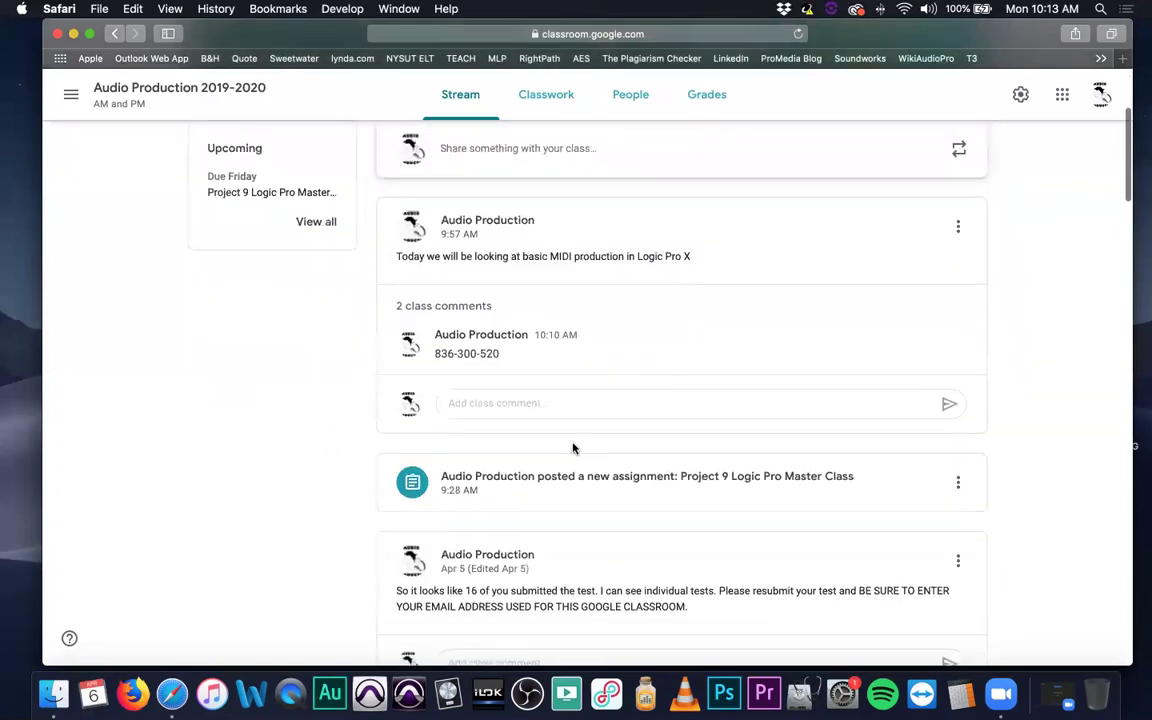
pyautogui.click(608, 500)
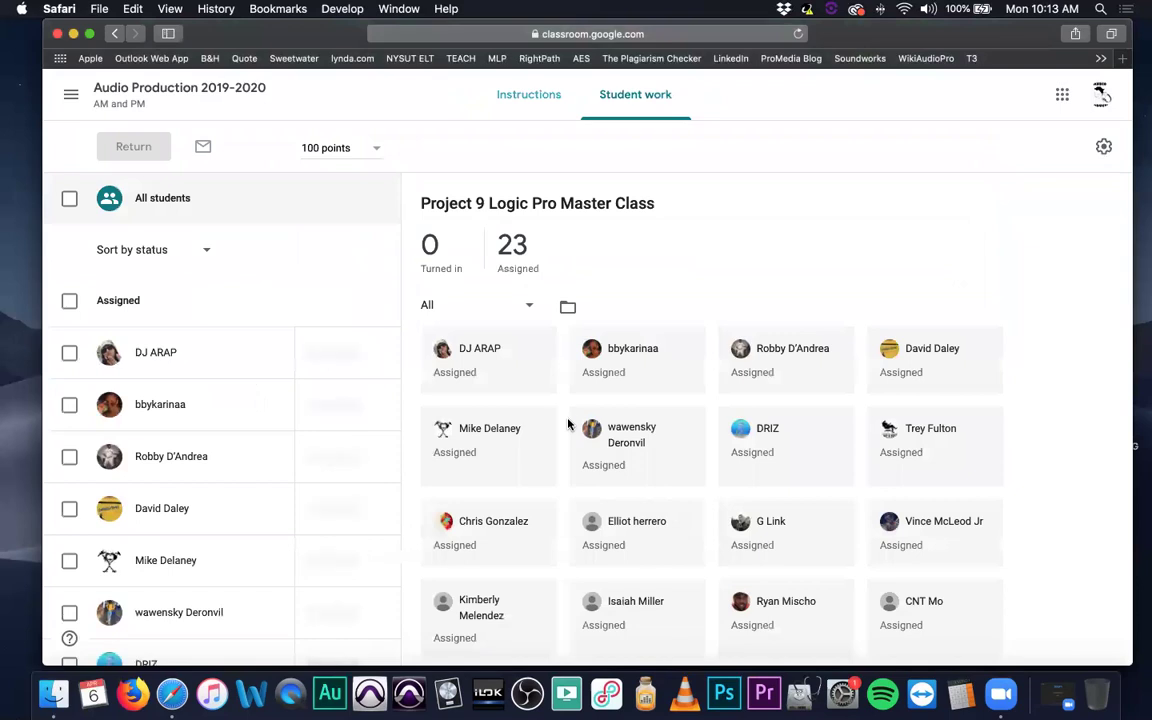
pyautogui.click(114, 33)
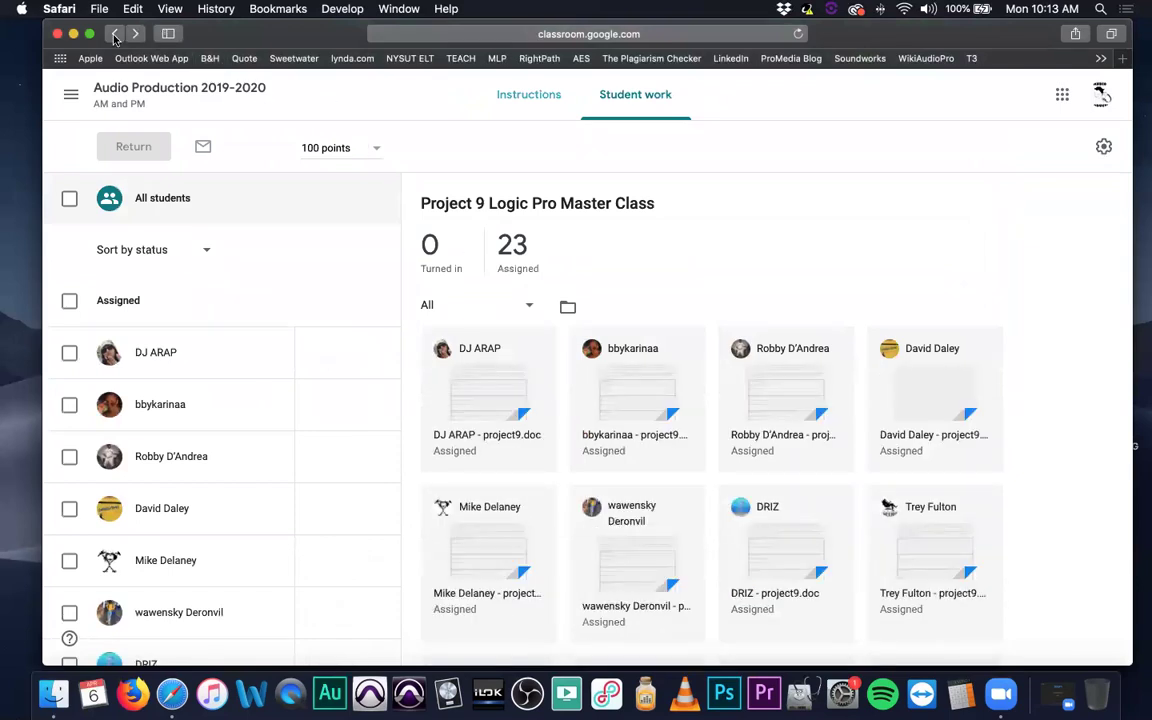
pyautogui.click(276, 428)
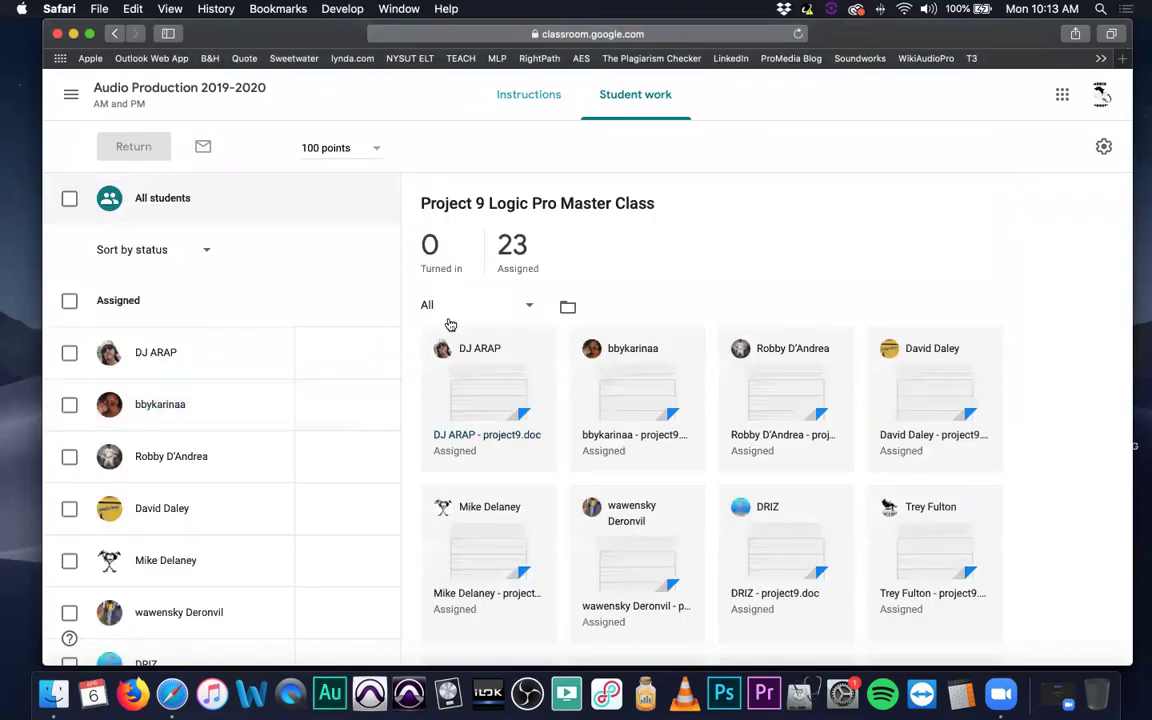
pyautogui.click(114, 33)
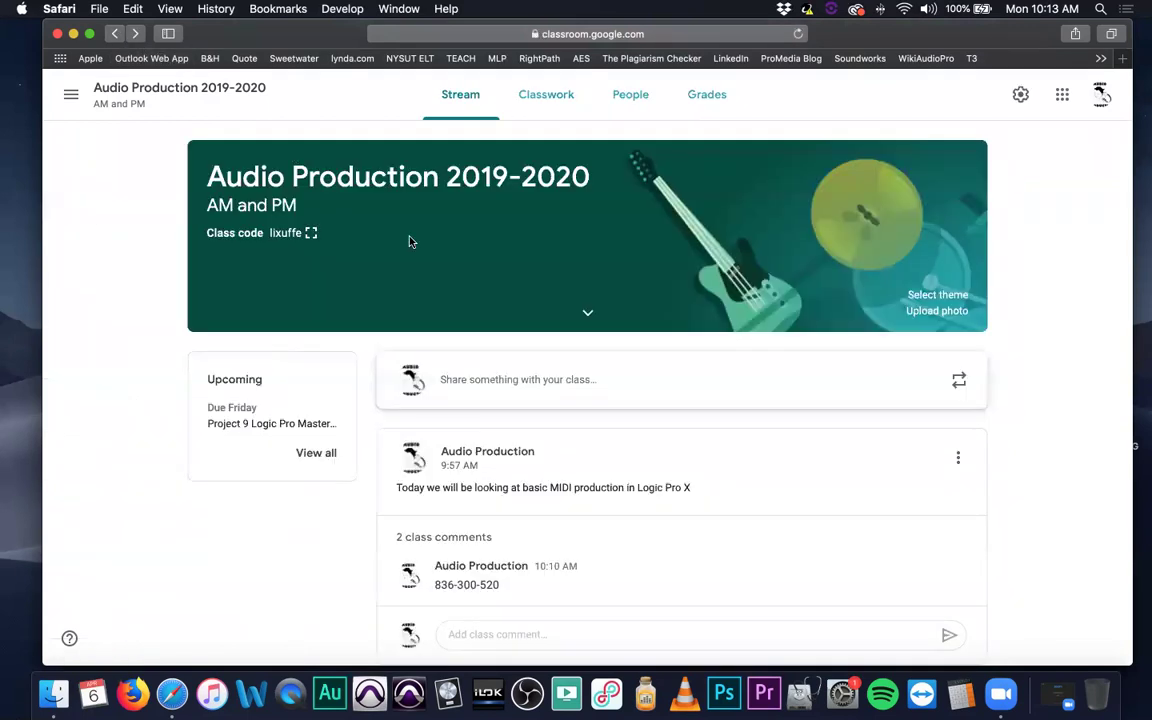
pyautogui.click(559, 110)
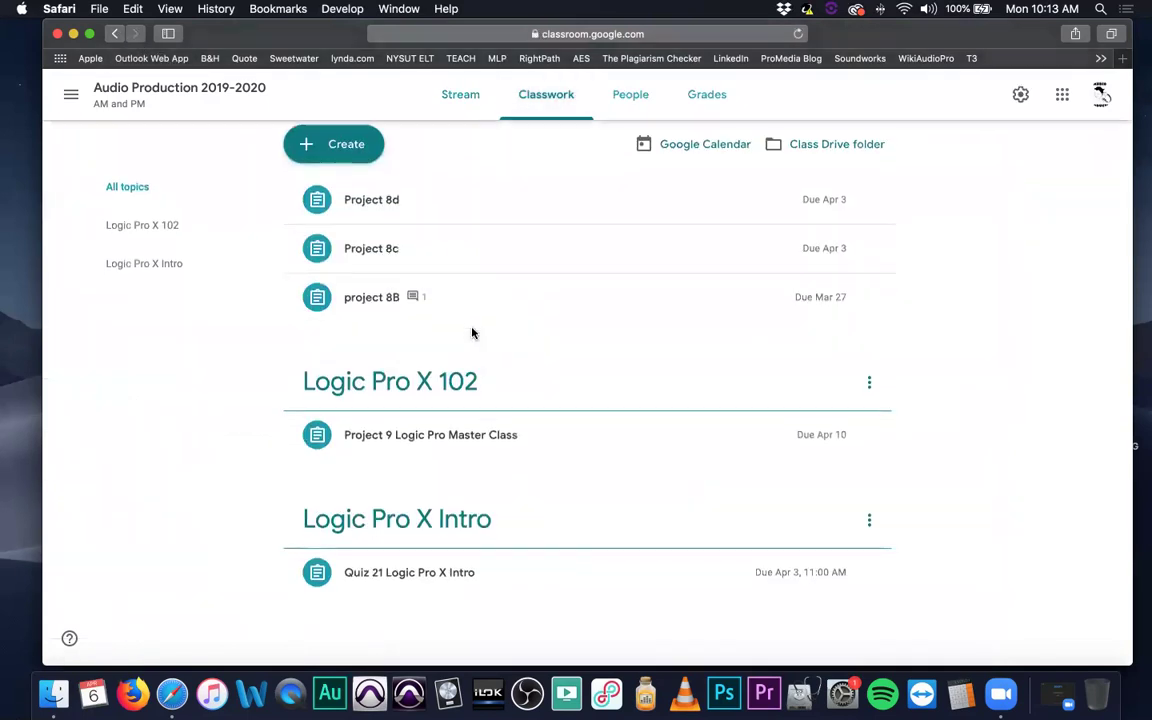
# Expand Project 9 Logic Pro Master Class to reveal its YouTube video and project9.doc.
pyautogui.click(464, 453)
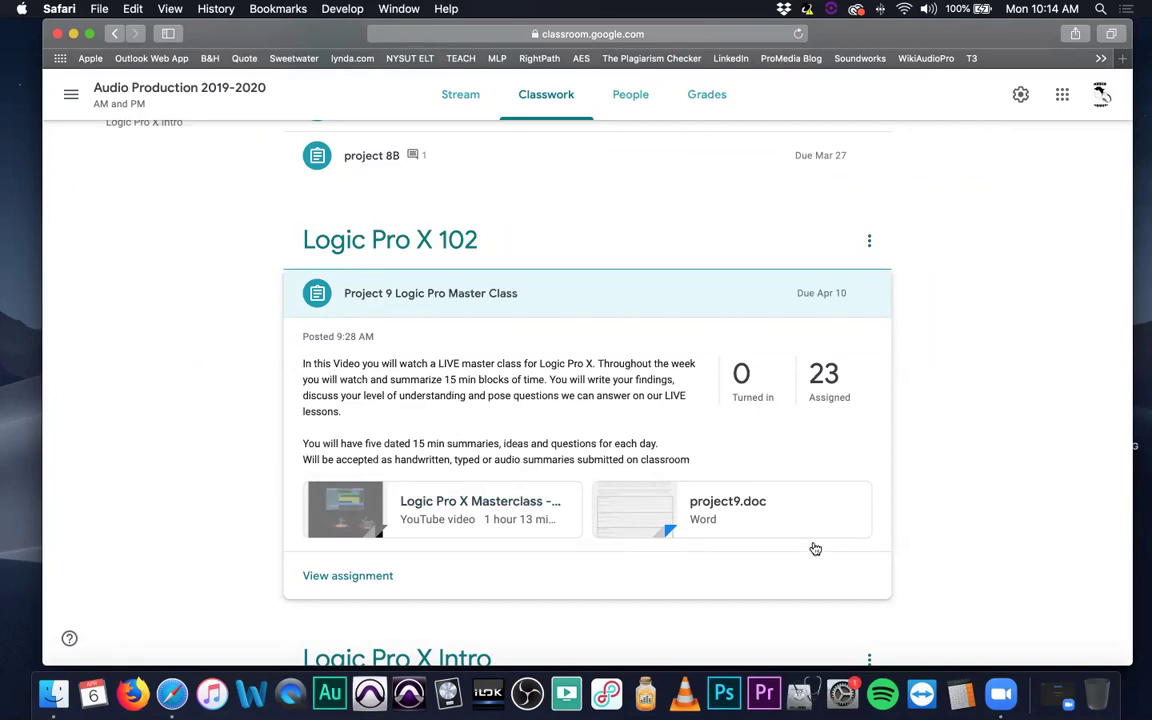
# Preview the project9.doc Logic Pro X Master Class worksheet.
pyautogui.click(727, 501)
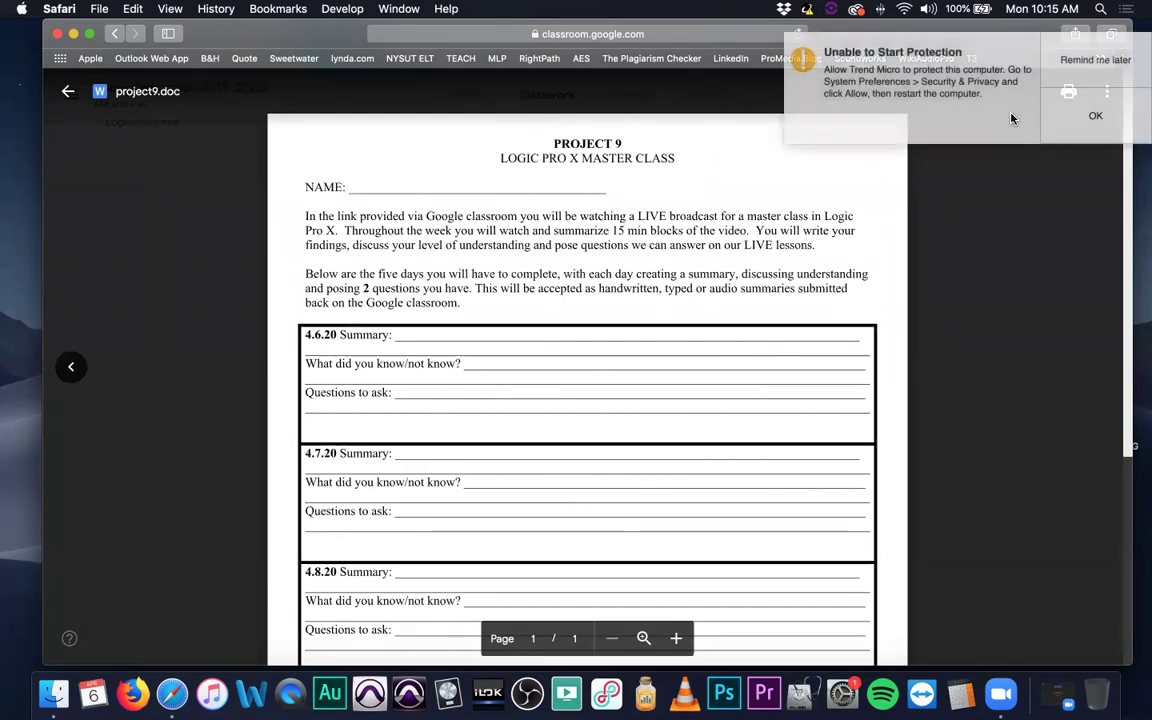
pyautogui.click(1142, 66)
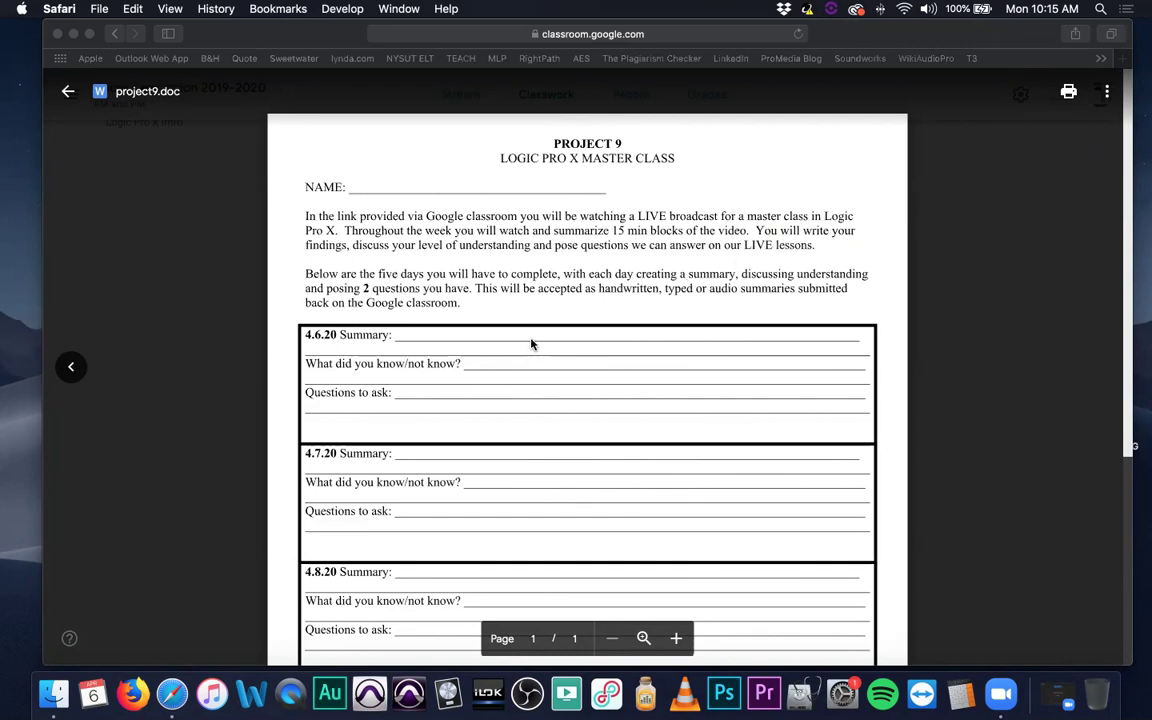
pyautogui.scroll(-1, 530, 348)
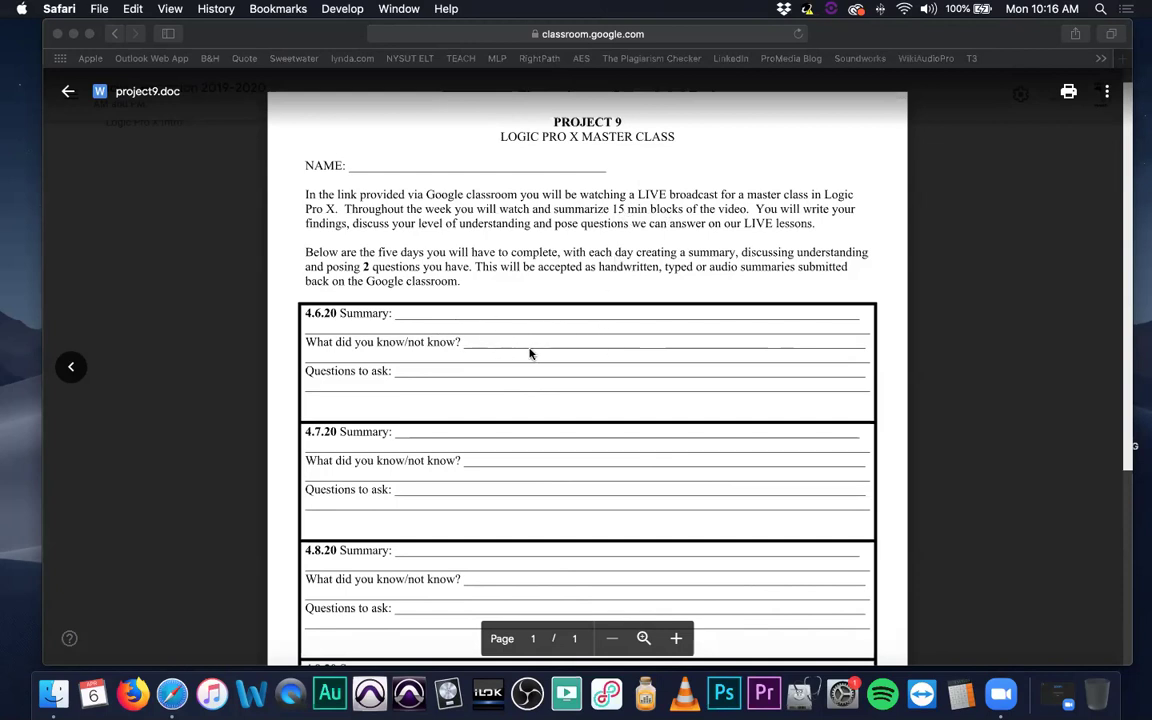
pyautogui.scroll(-1, 541, 353)
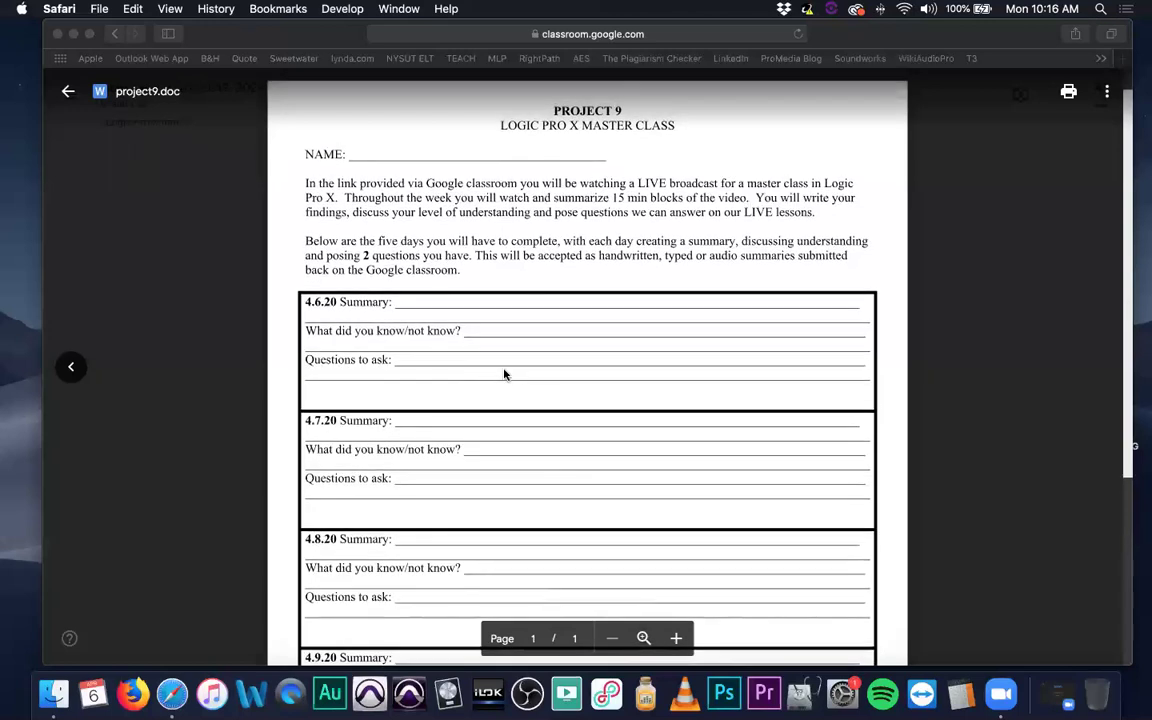
pyautogui.scroll(-10, 504, 374)
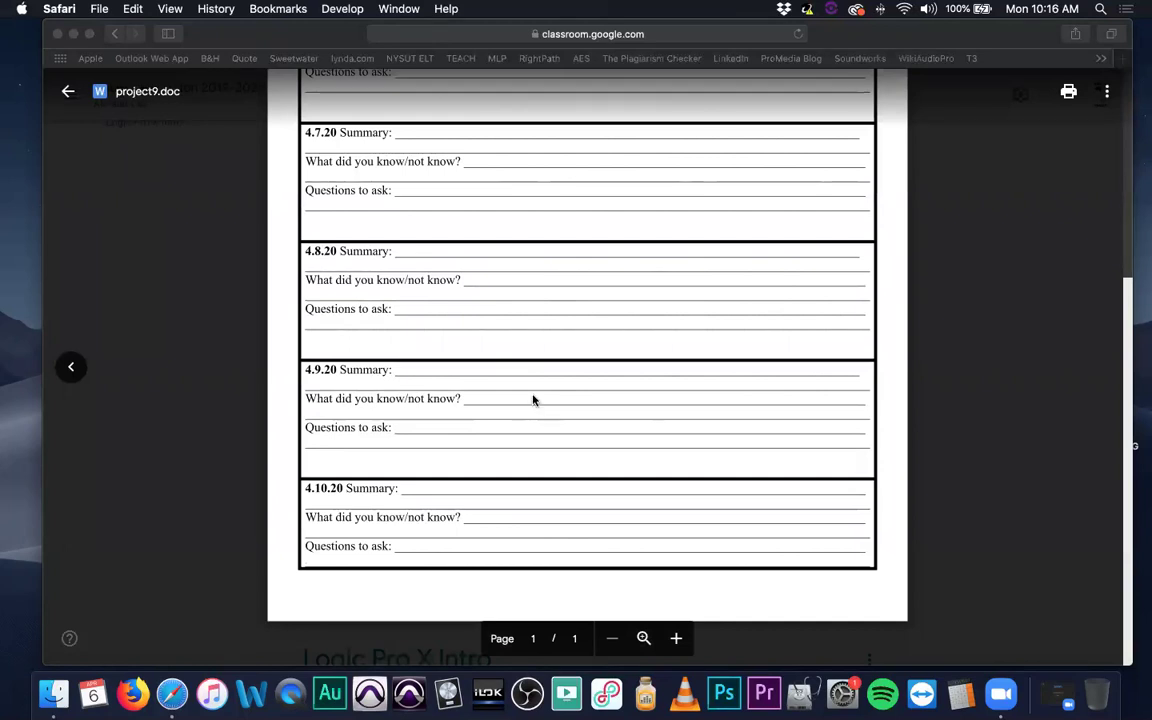
pyautogui.scroll(10, 543, 396)
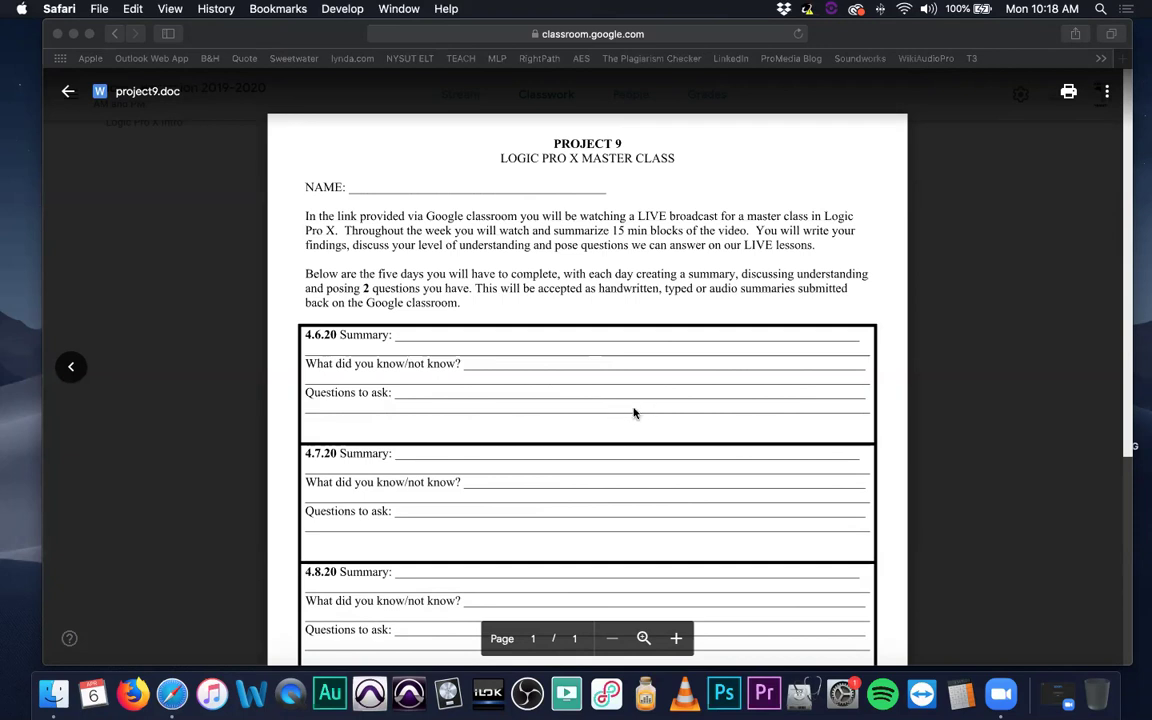
# Close the project9.doc preview, back to Classwork with Project 9 still expanded.
pyautogui.click(68, 91)
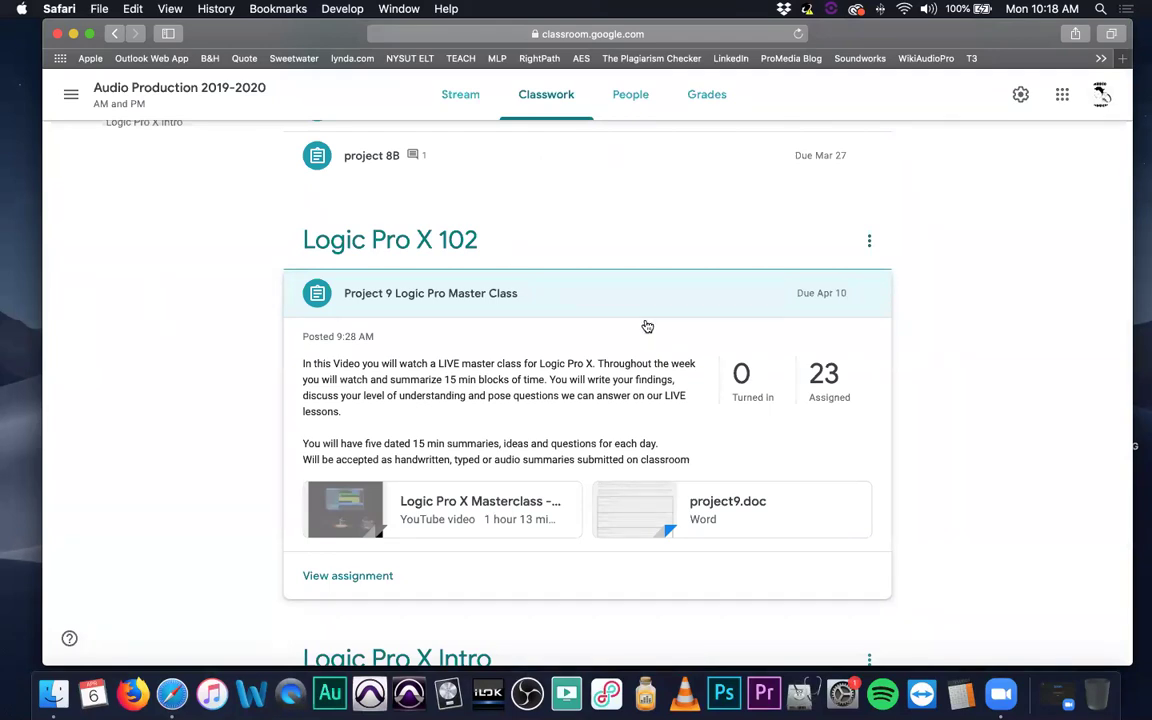
pyautogui.scroll(-2, 647, 326)
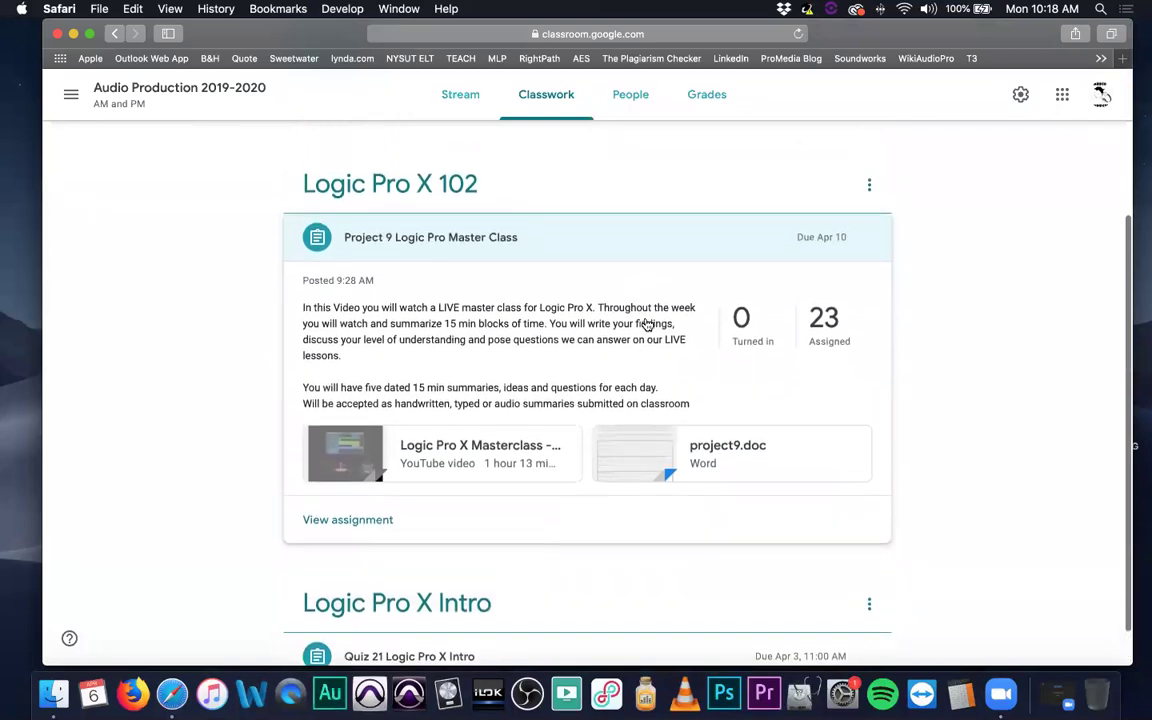
pyautogui.scroll(1, 647, 326)
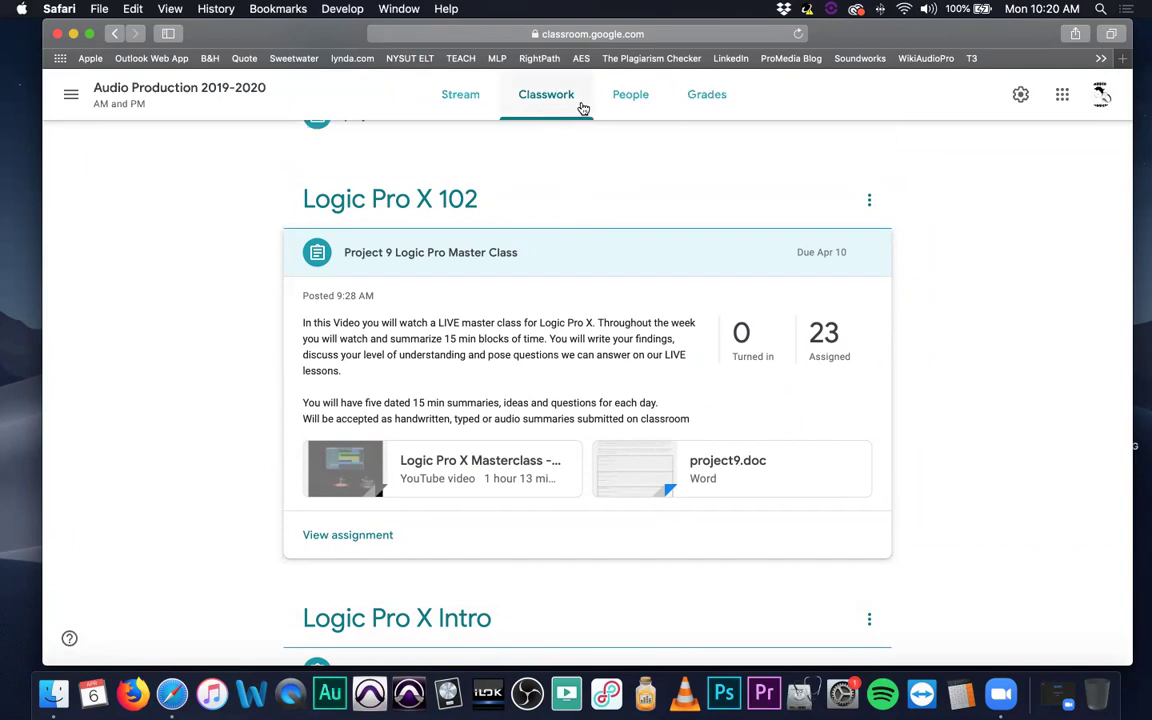
# Filter Classwork to the Logic Pro X 102 topic, then return to all topics.
pyautogui.click(430, 205)
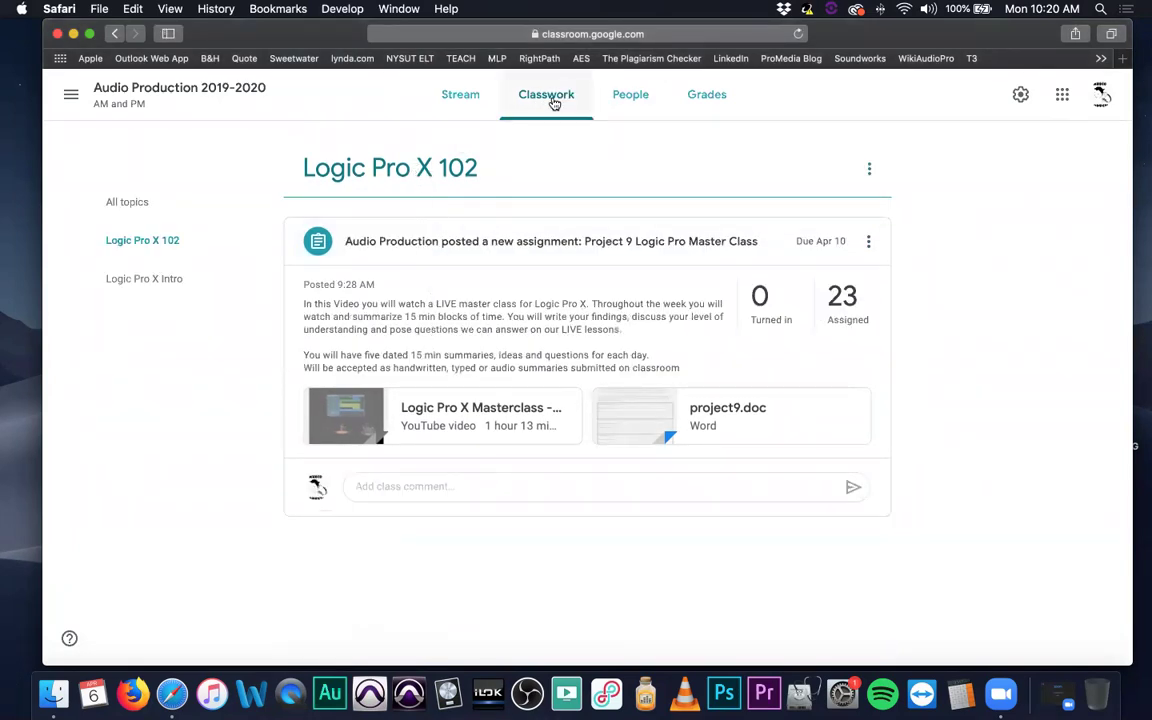
pyautogui.click(553, 103)
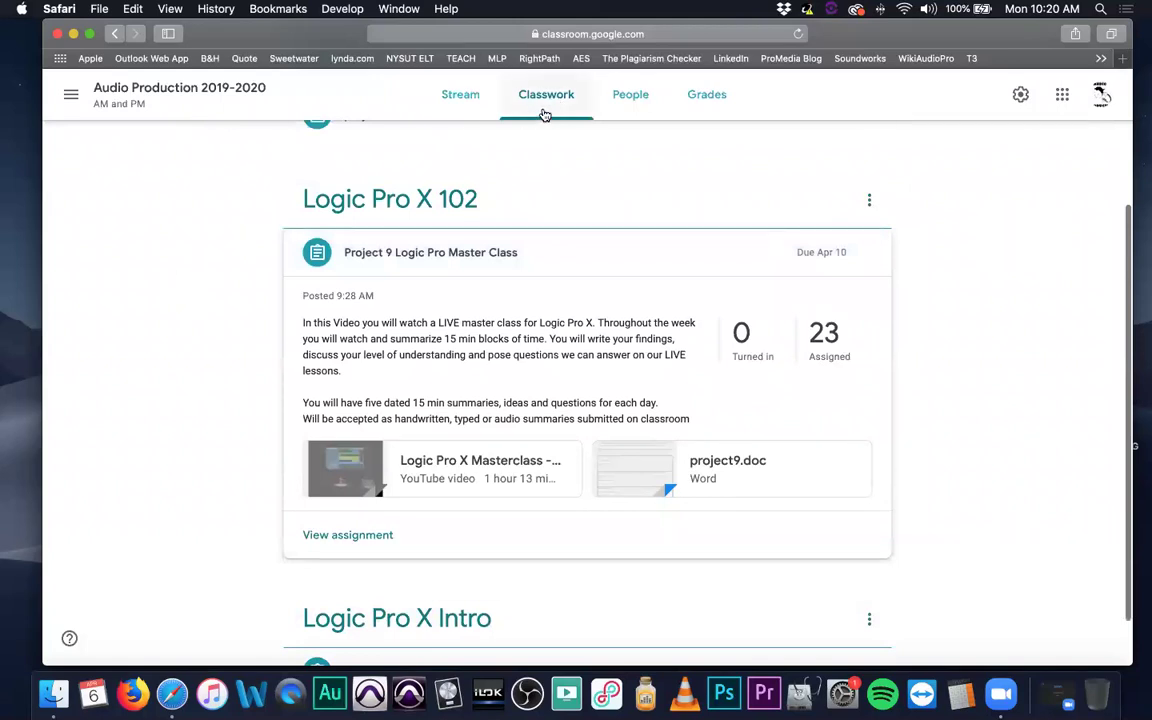
pyautogui.click(400, 208)
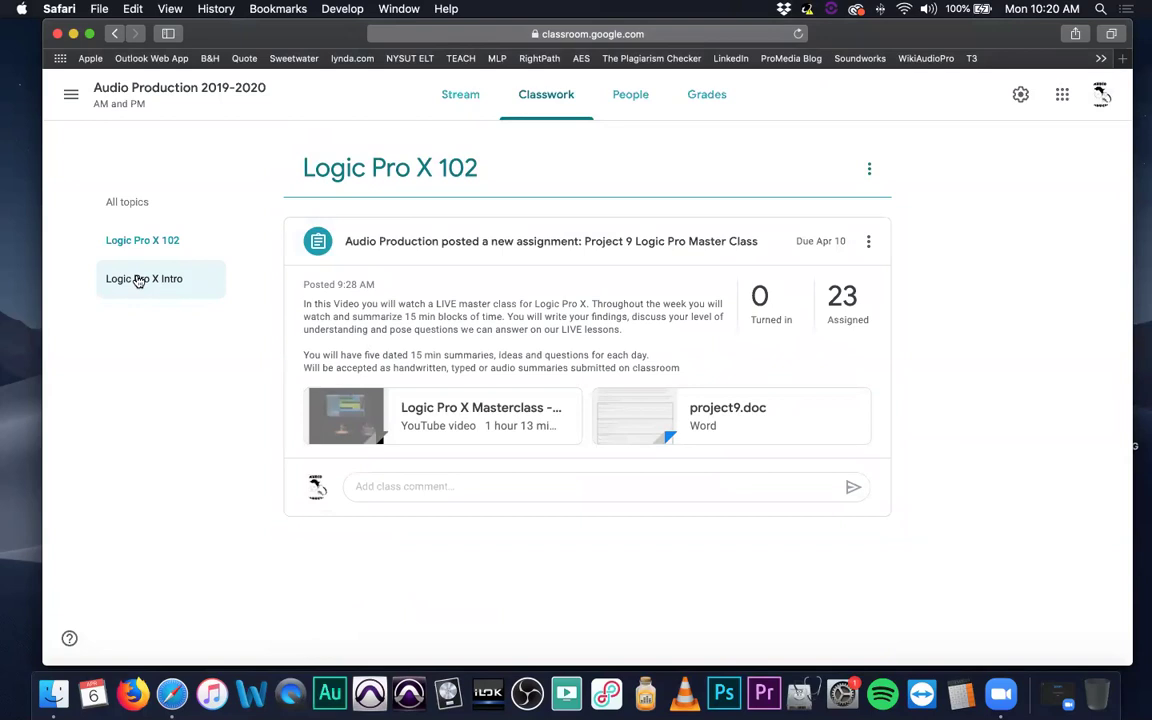
pyautogui.click(140, 205)
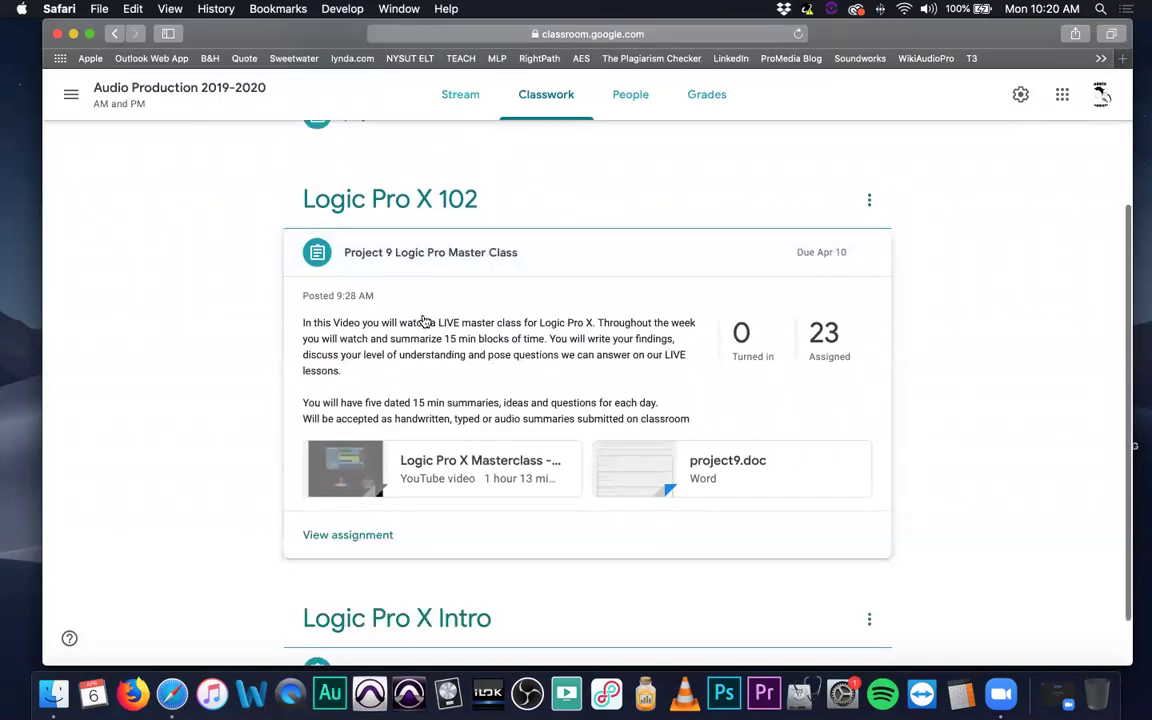
pyautogui.scroll(-1, 425, 322)
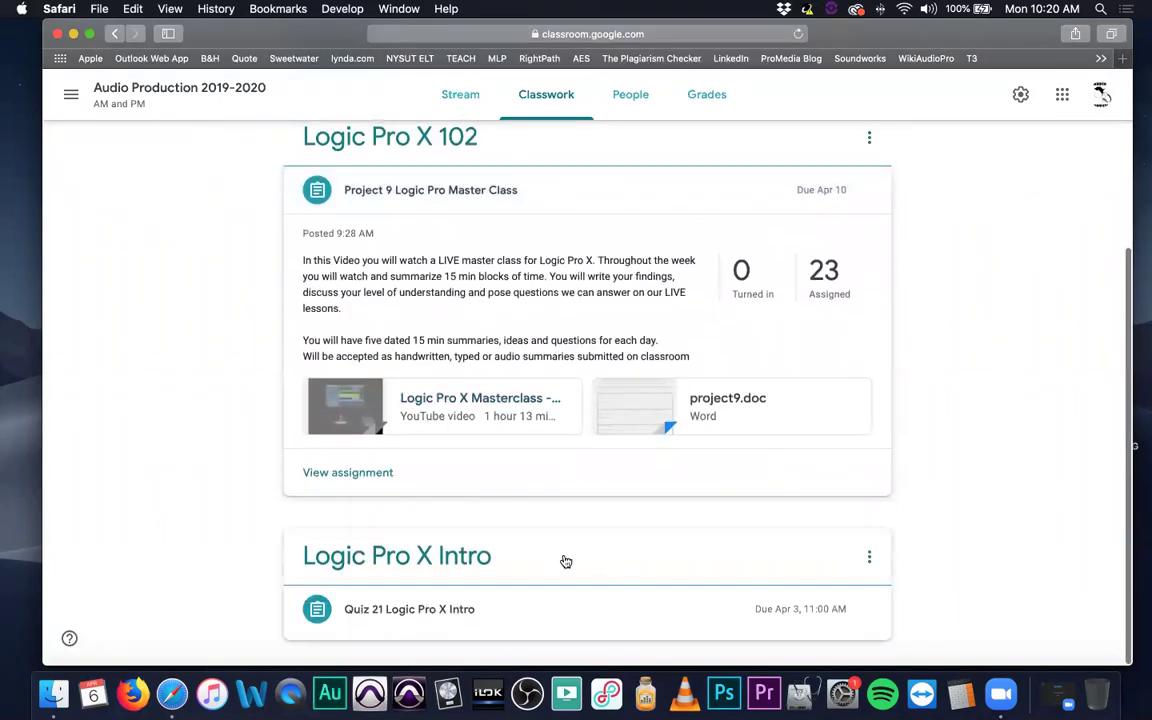
pyautogui.scroll(3, 524, 532)
pyautogui.scroll(-3, 524, 527)
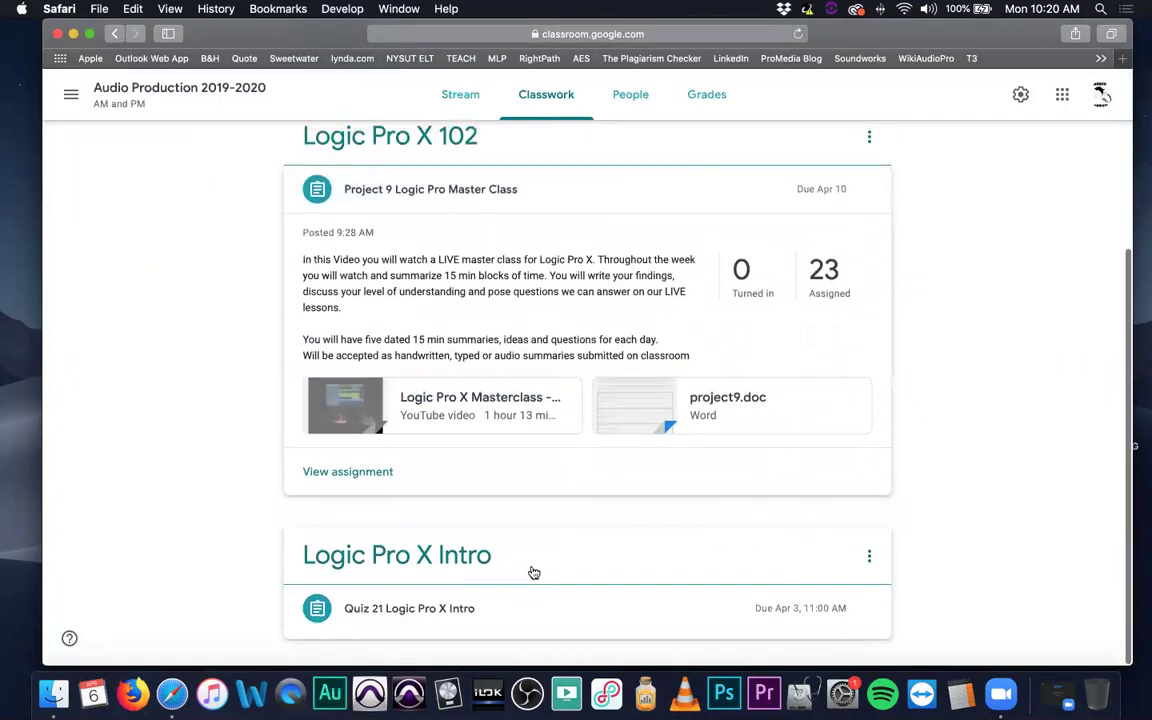
# Open the Quiz 21 Logic Pro X form in edit mode and view its responses.
pyautogui.click(468, 610)
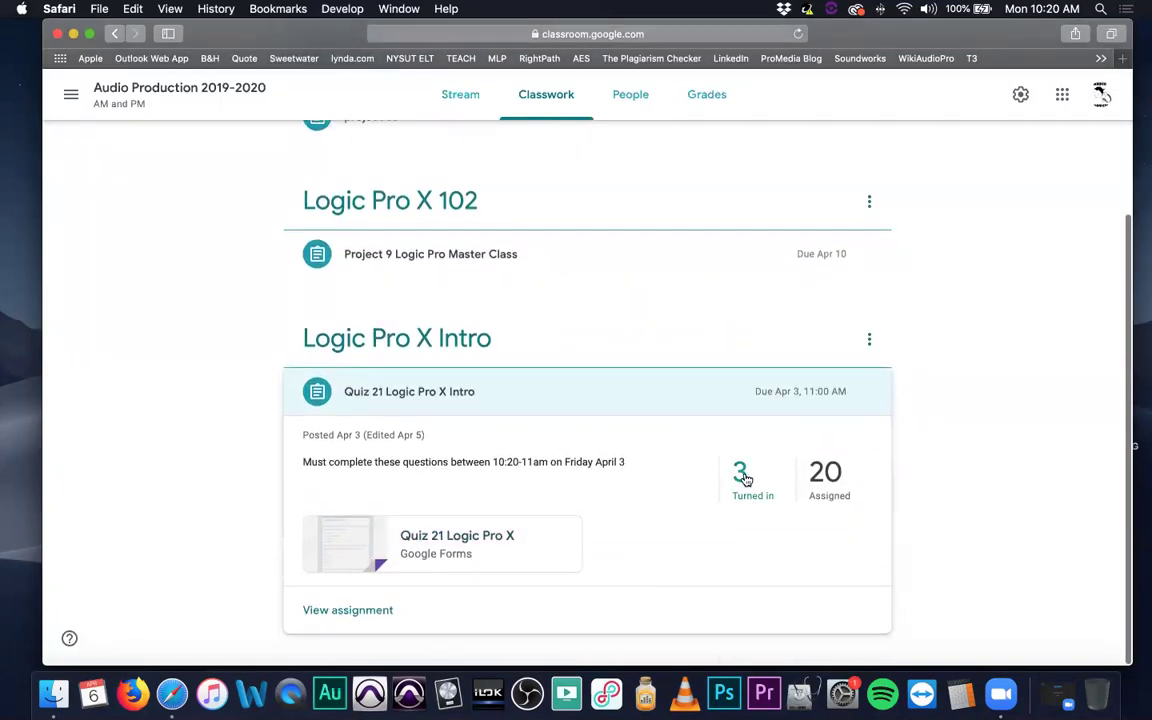
pyautogui.click(465, 541)
pyautogui.click(1120, 60)
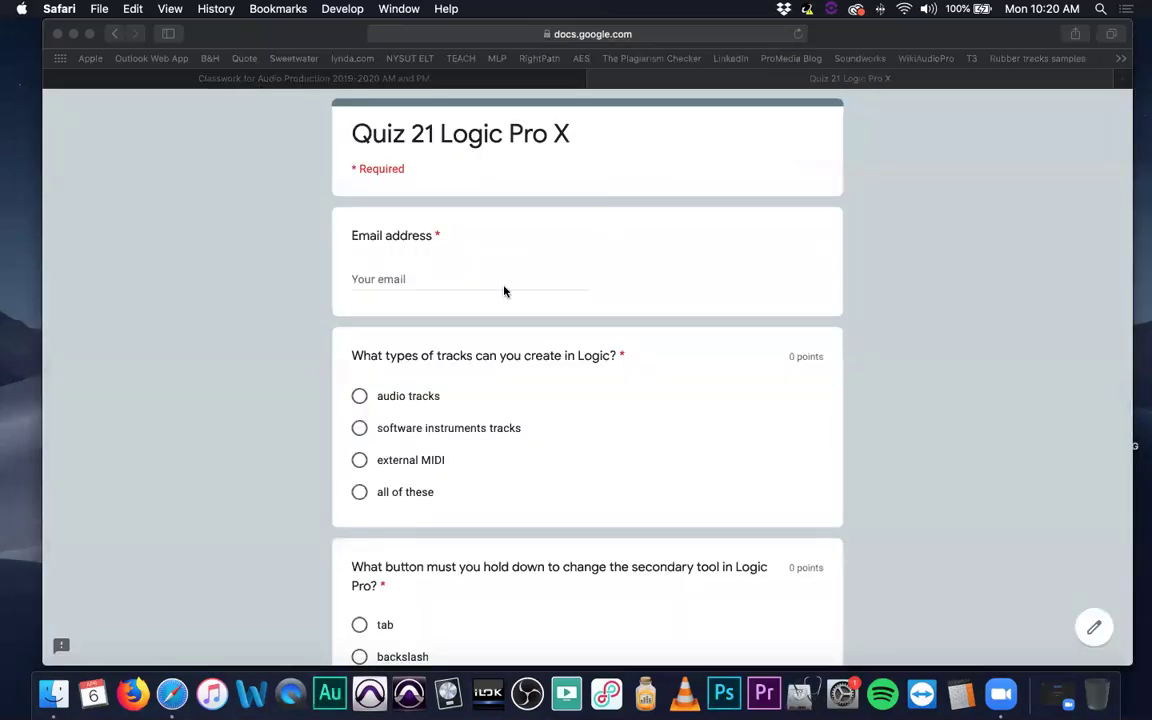
pyautogui.click(1090, 634)
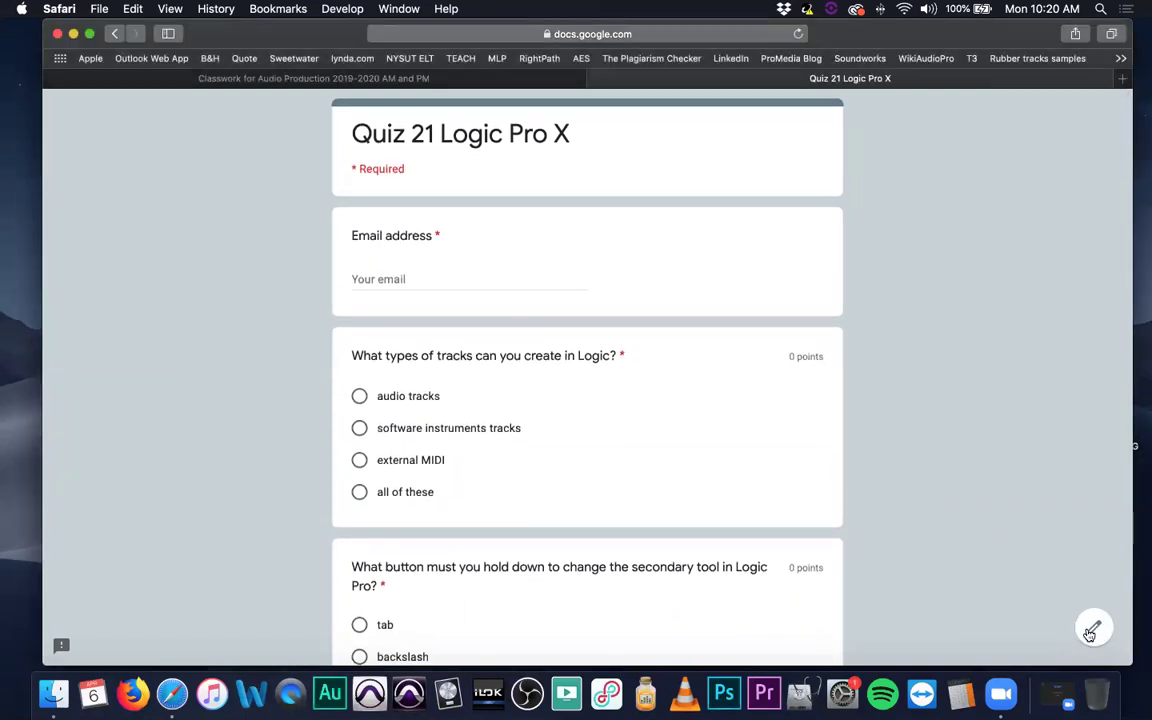
pyautogui.click(1091, 632)
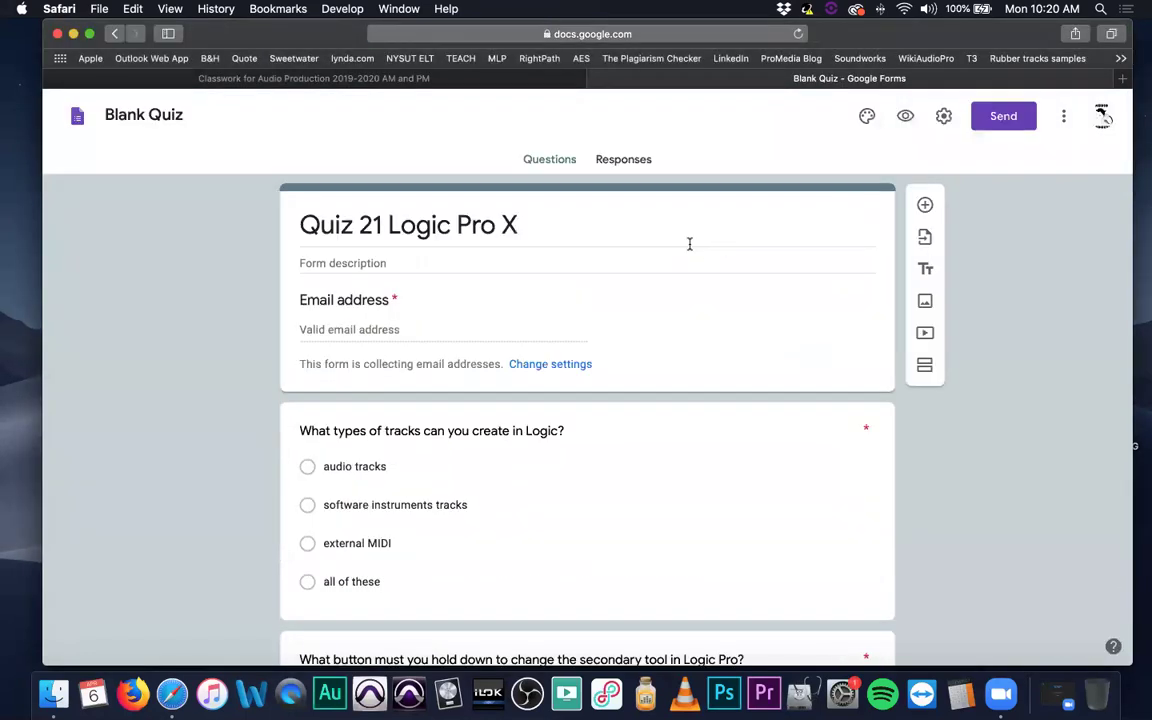
pyautogui.click(612, 162)
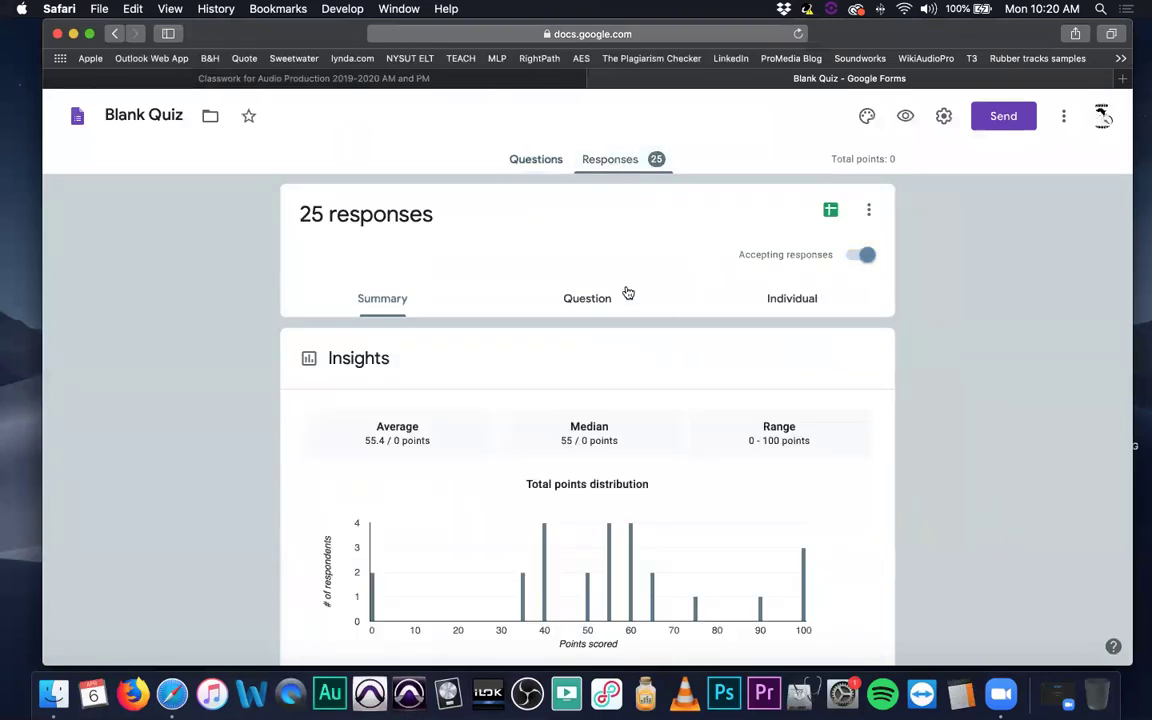
# Switch Quiz 21 responses to Individual view and scroll through the 25 submissions.
pyautogui.click(805, 298)
pyautogui.click(453, 352)
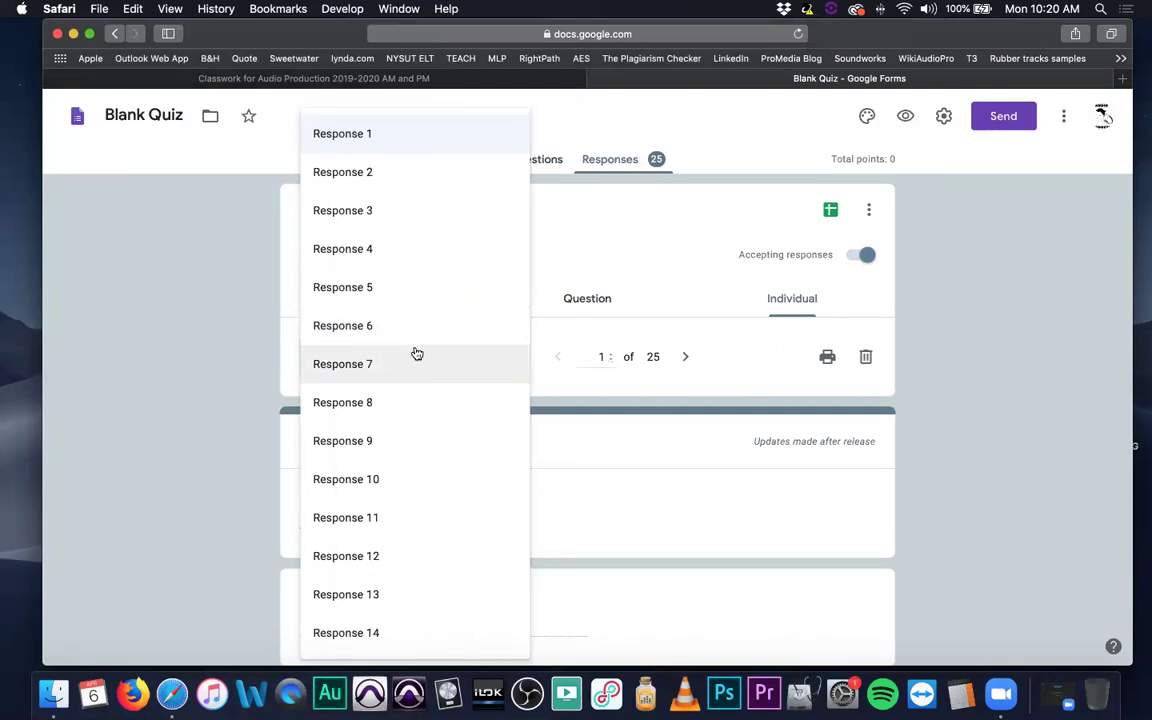
pyautogui.scroll(-10, 417, 354)
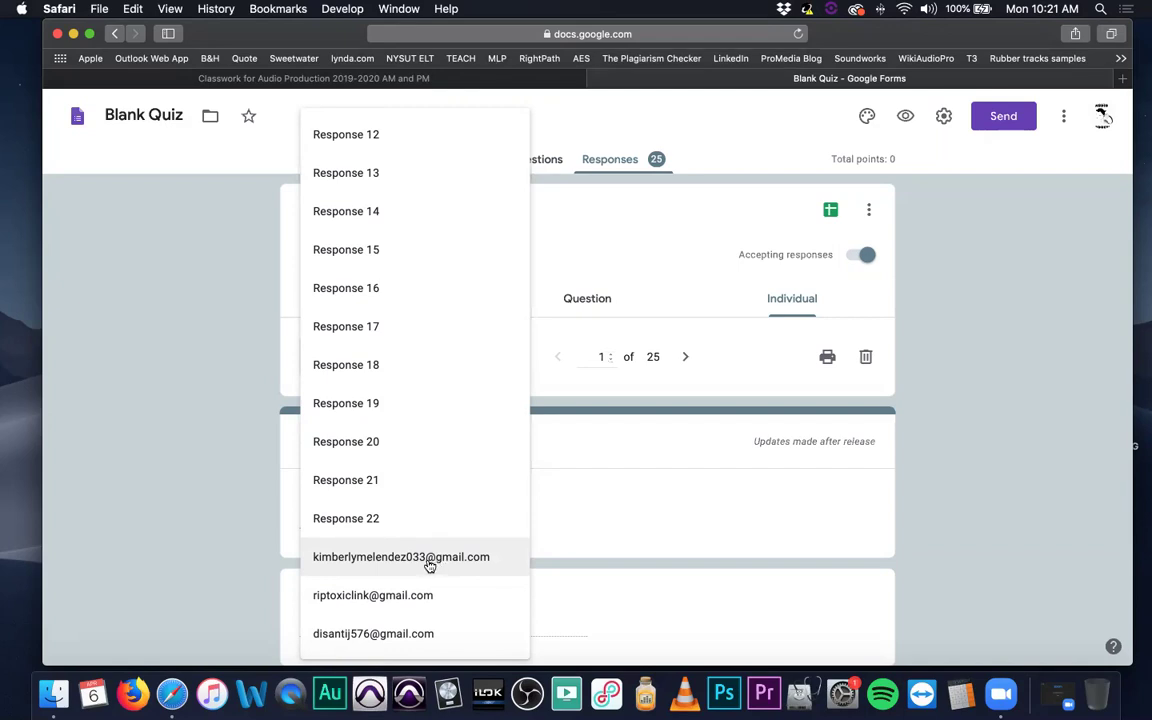
pyautogui.scroll(5, 428, 565)
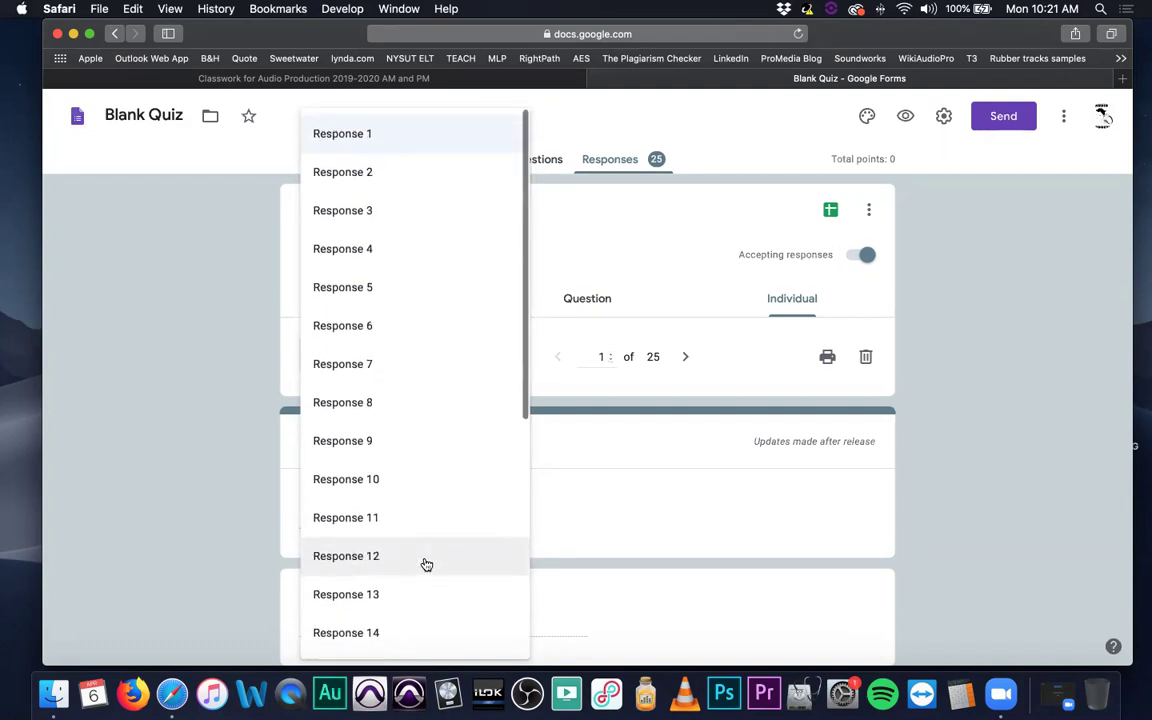
pyautogui.scroll(-5, 421, 560)
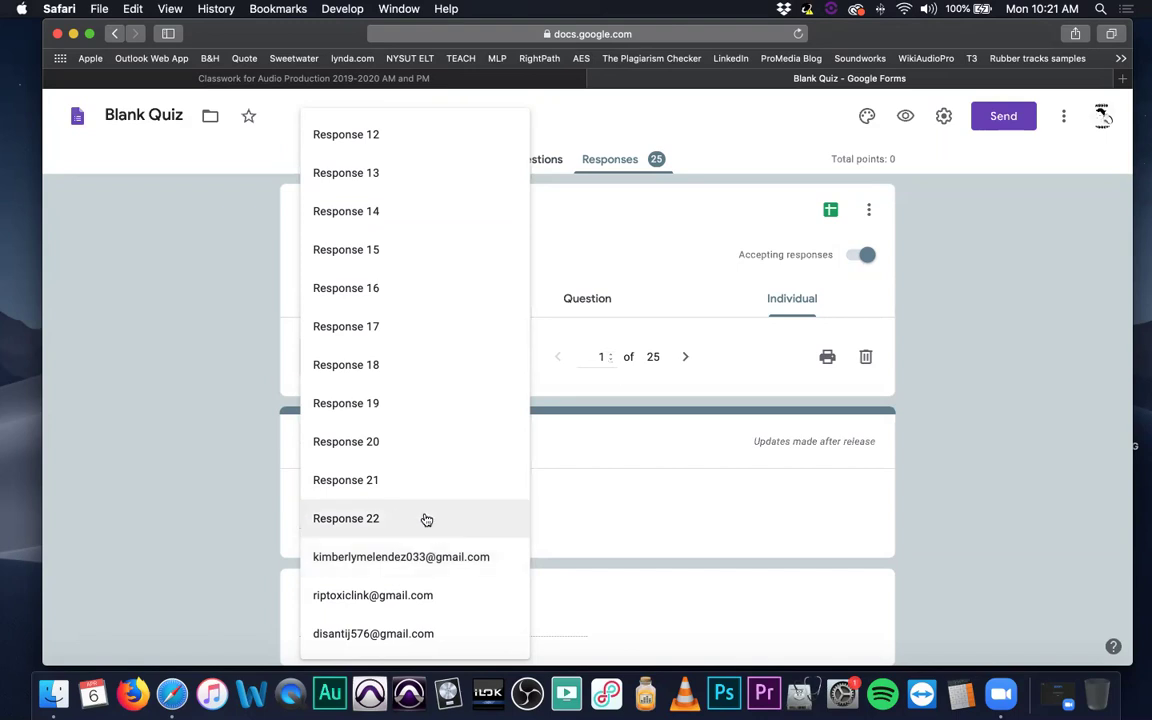
pyautogui.scroll(5, 424, 502)
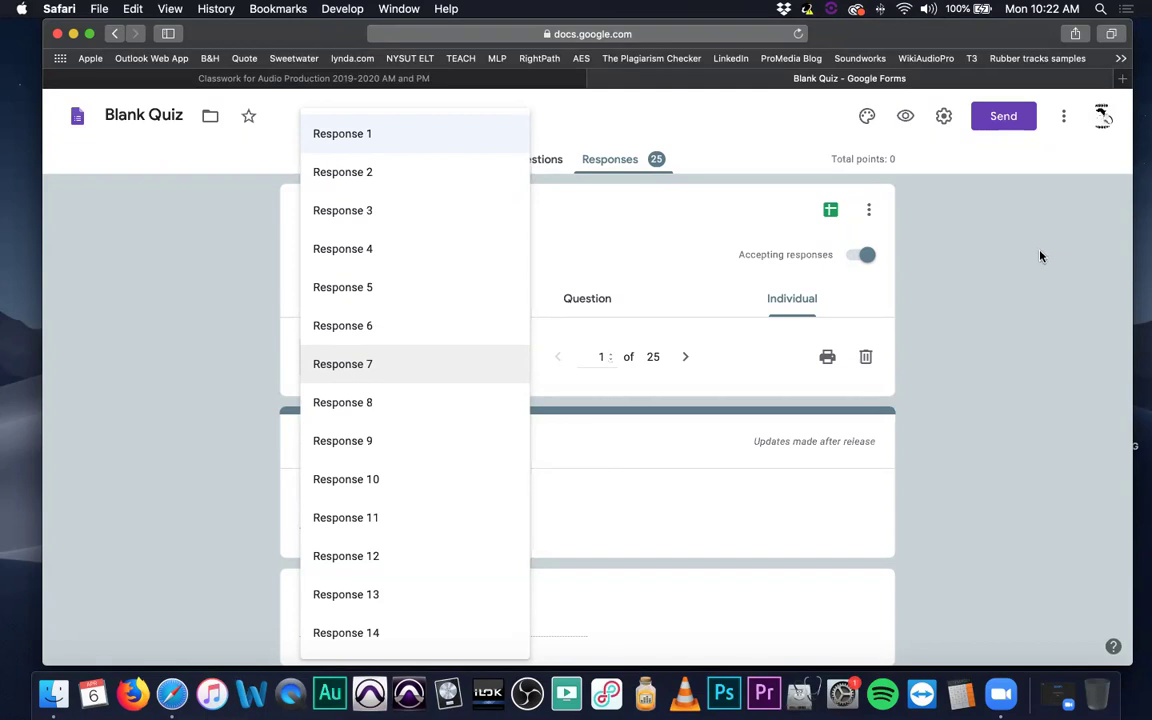
pyautogui.scroll(-5, 400, 320)
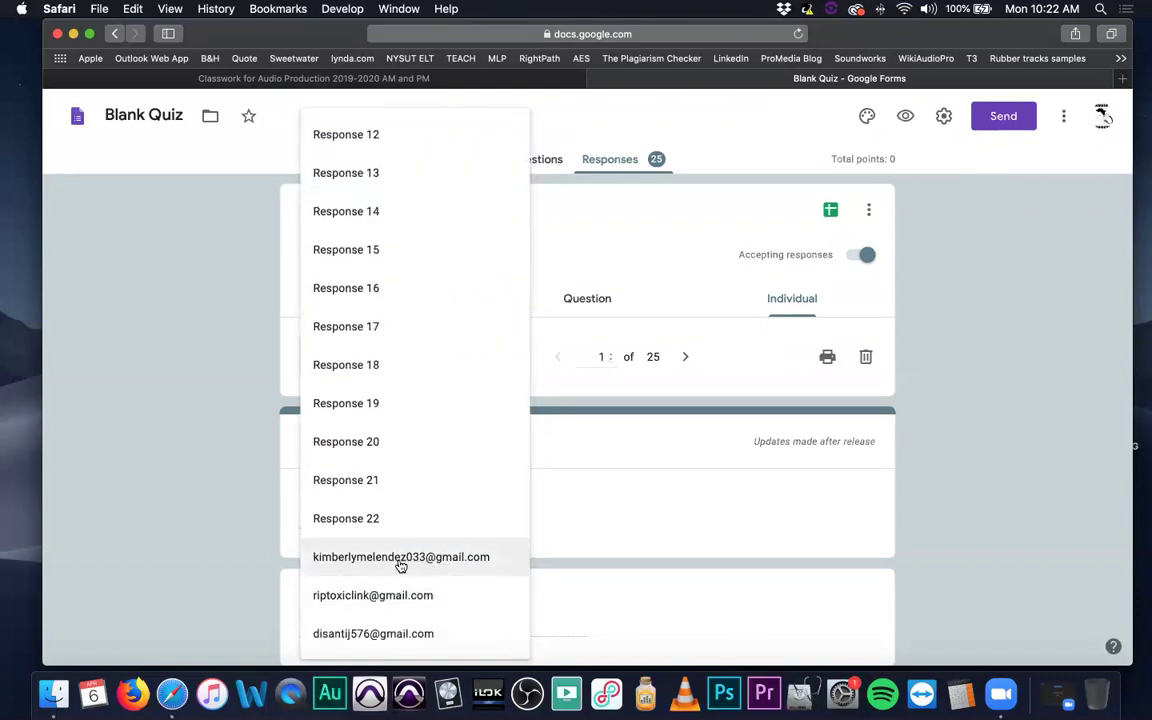
# Close the responses list, return to the Classroom tab, and go to the class Stream.
pyautogui.click(645, 238)
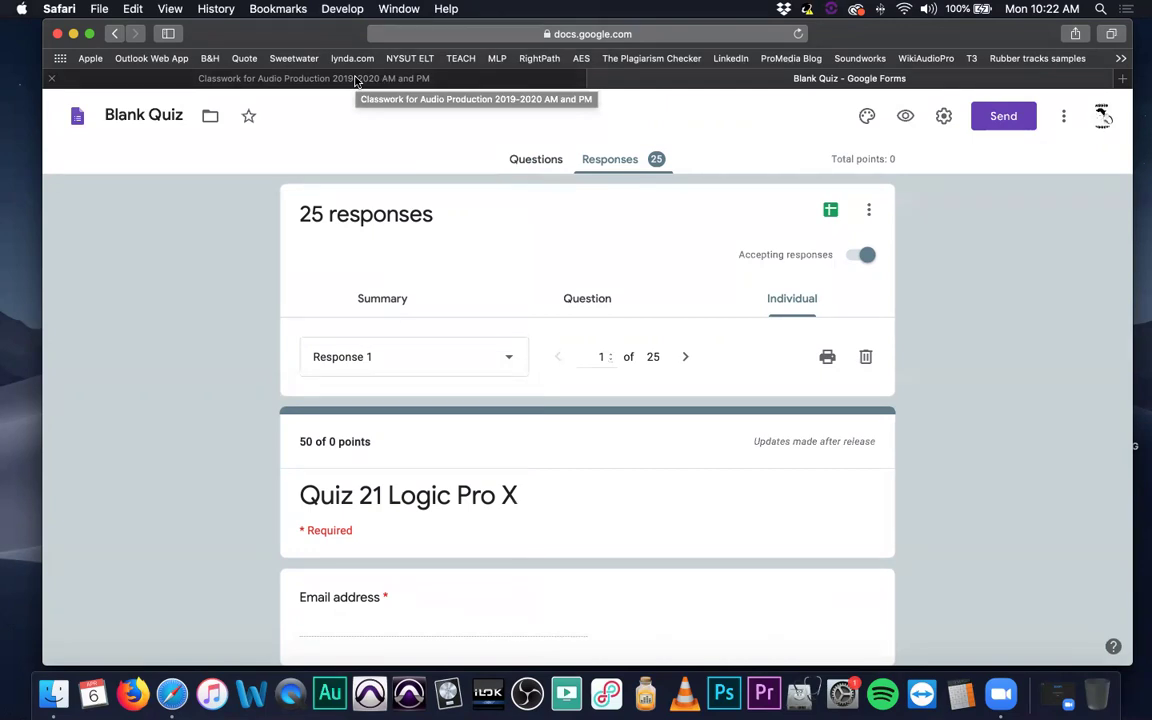
pyautogui.click(355, 81)
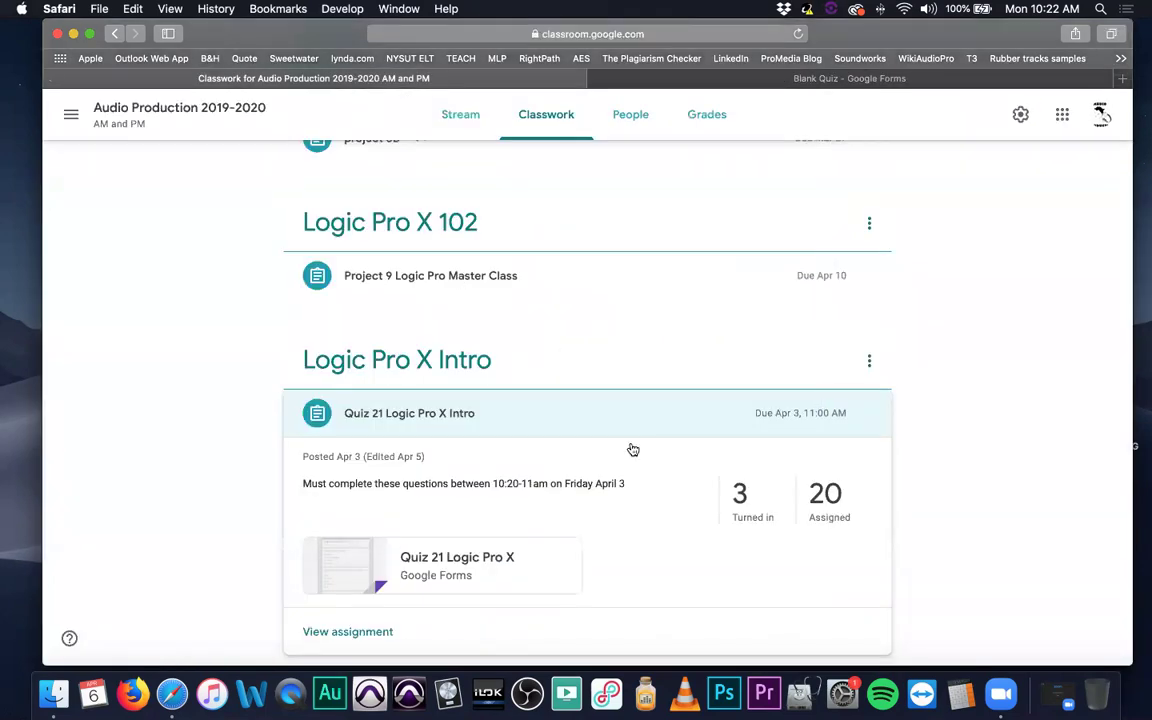
pyautogui.scroll(5, 600, 420)
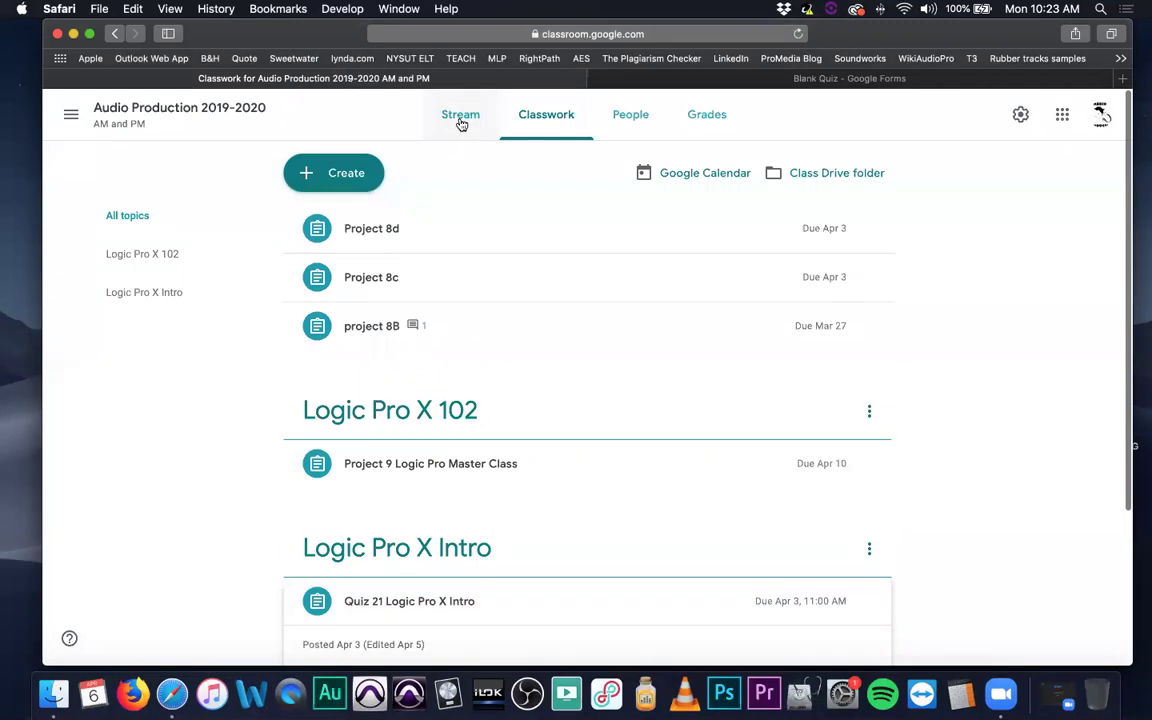
pyautogui.click(462, 117)
pyautogui.scroll(-6, 520, 395)
pyautogui.scroll(-1, 531, 390)
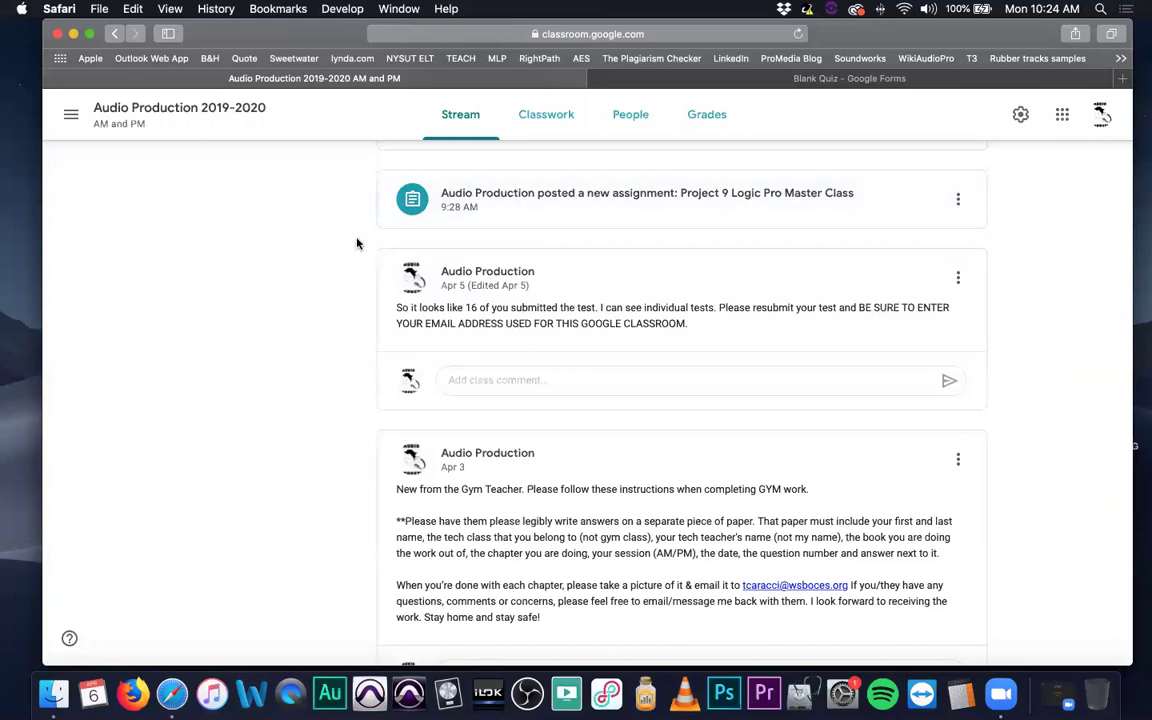
pyautogui.scroll(10, 452, 285)
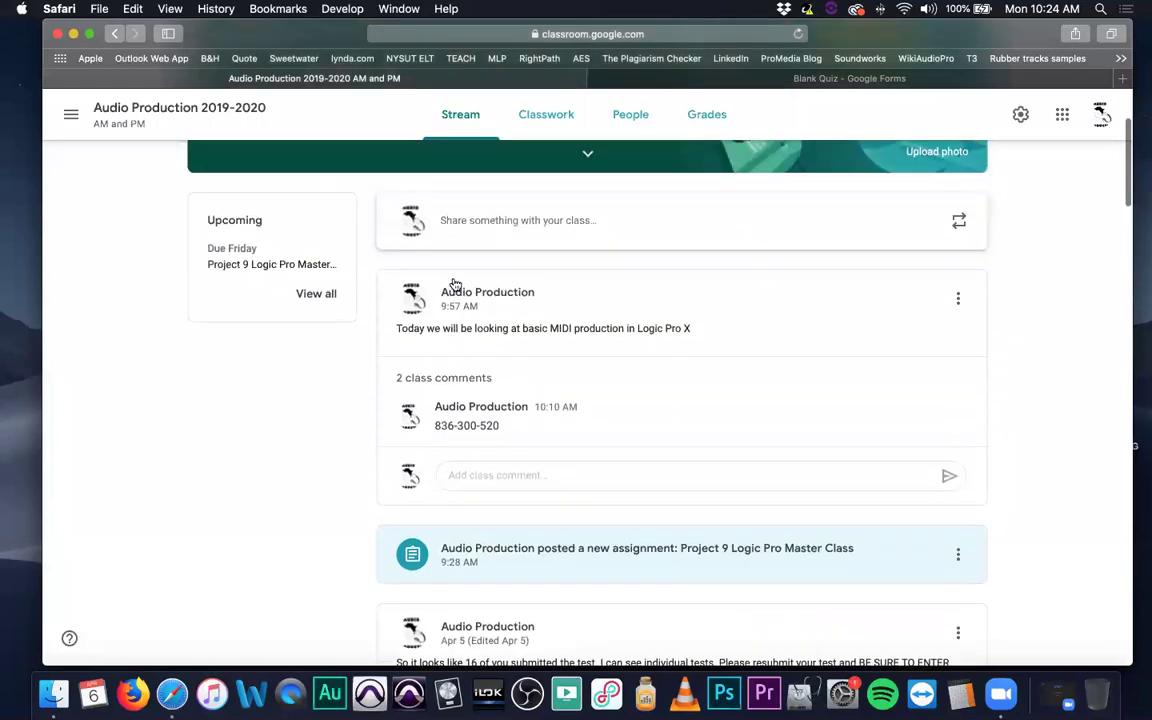
pyautogui.scroll(-6, 455, 283)
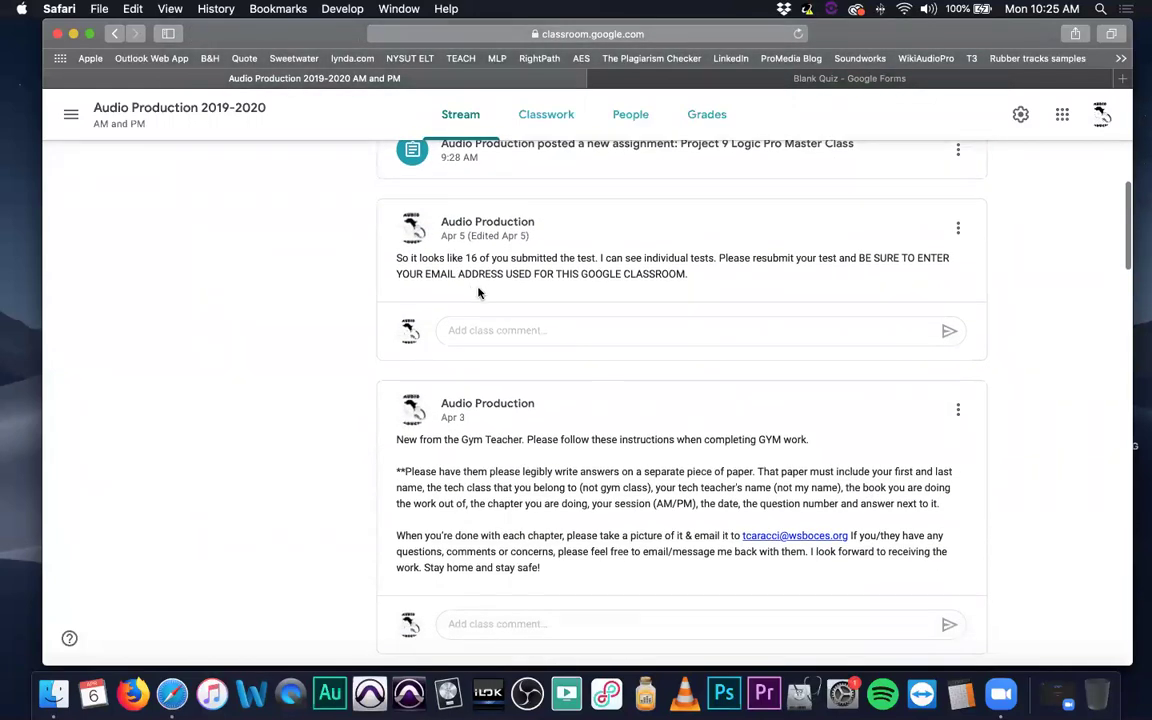
pyautogui.scroll(-3, 535, 298)
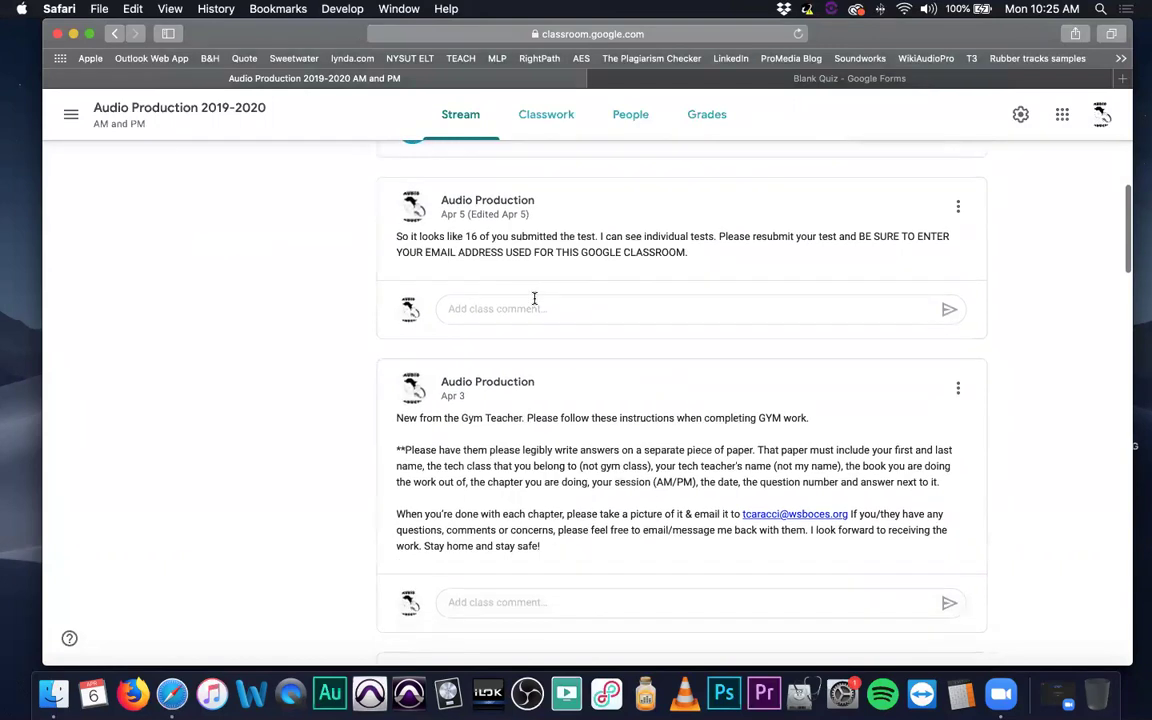
pyautogui.scroll(-2, 535, 298)
pyautogui.scroll(-3, 594, 435)
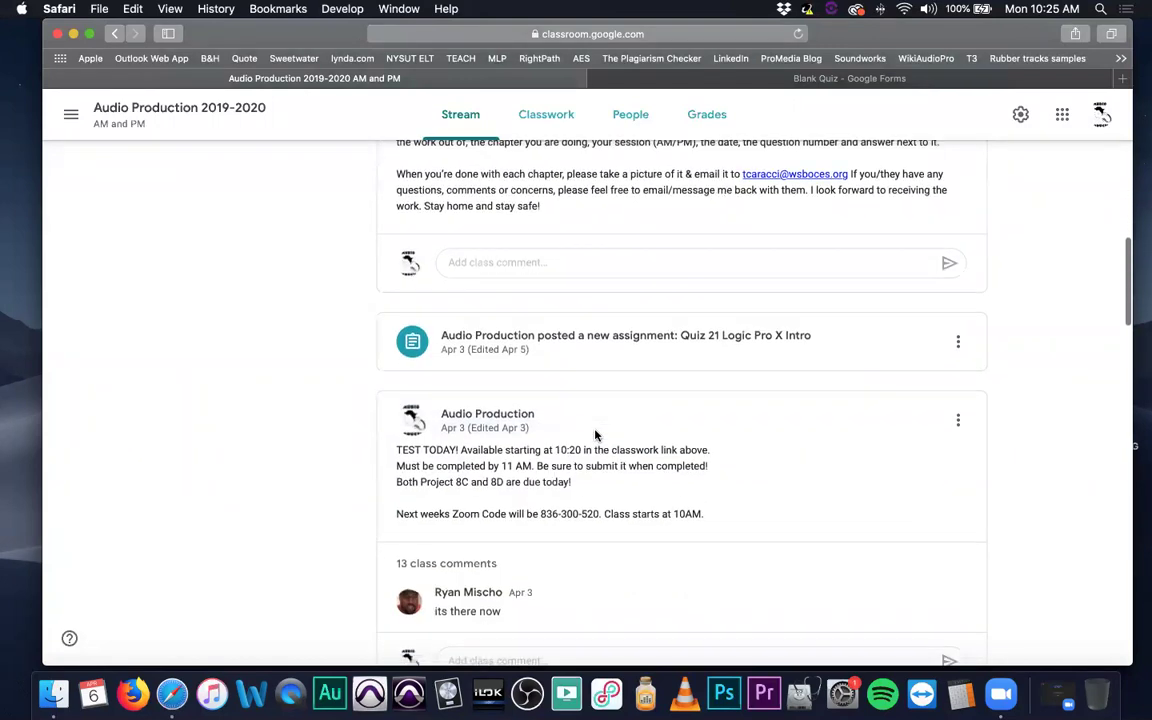
pyautogui.moveTo(442, 427); pyautogui.dragTo(530, 428)
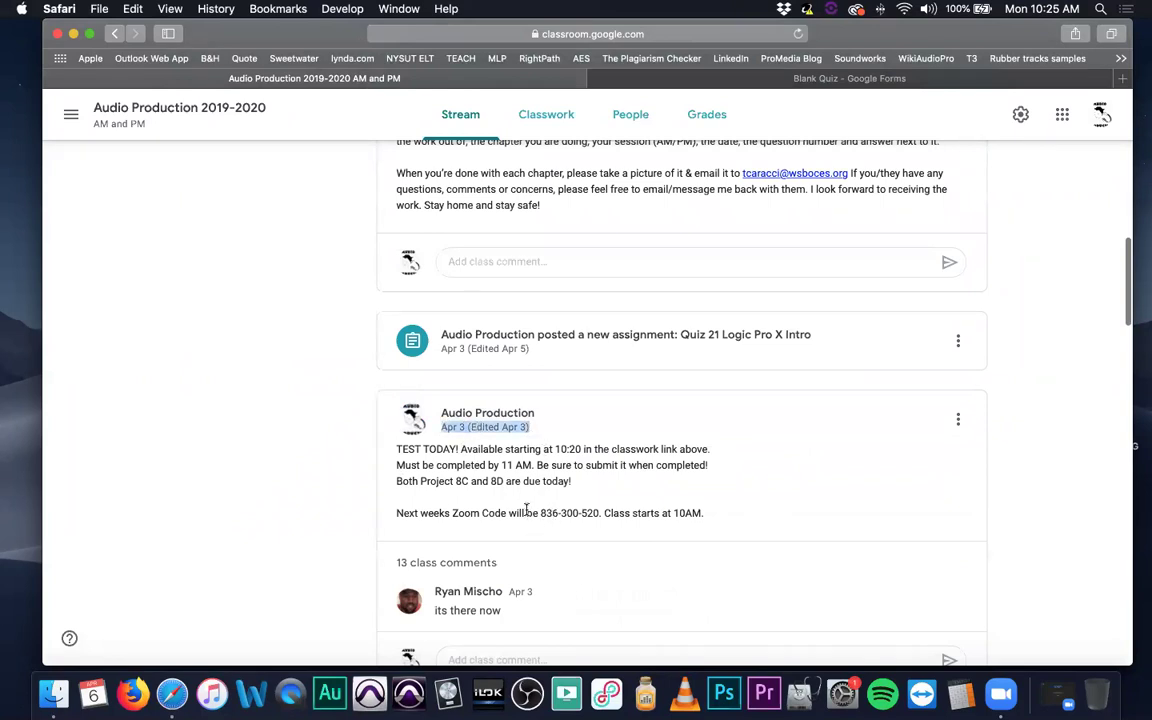
pyautogui.scroll(-1, 530, 511)
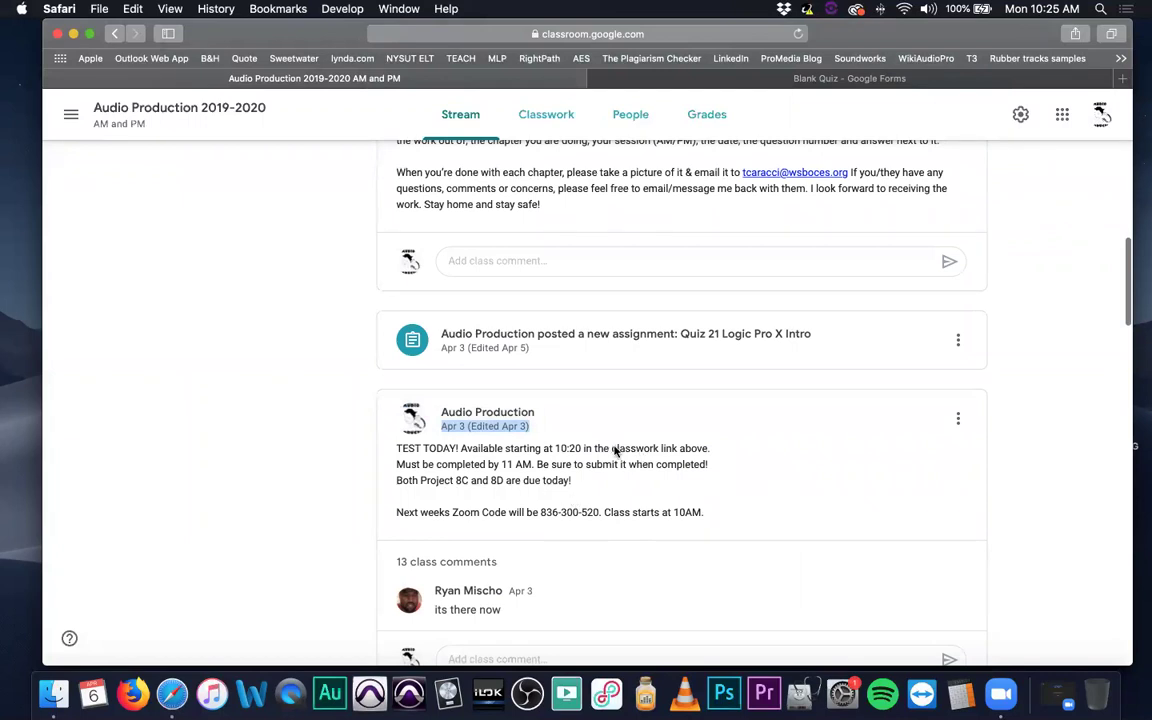
pyautogui.scroll(15, 614, 450)
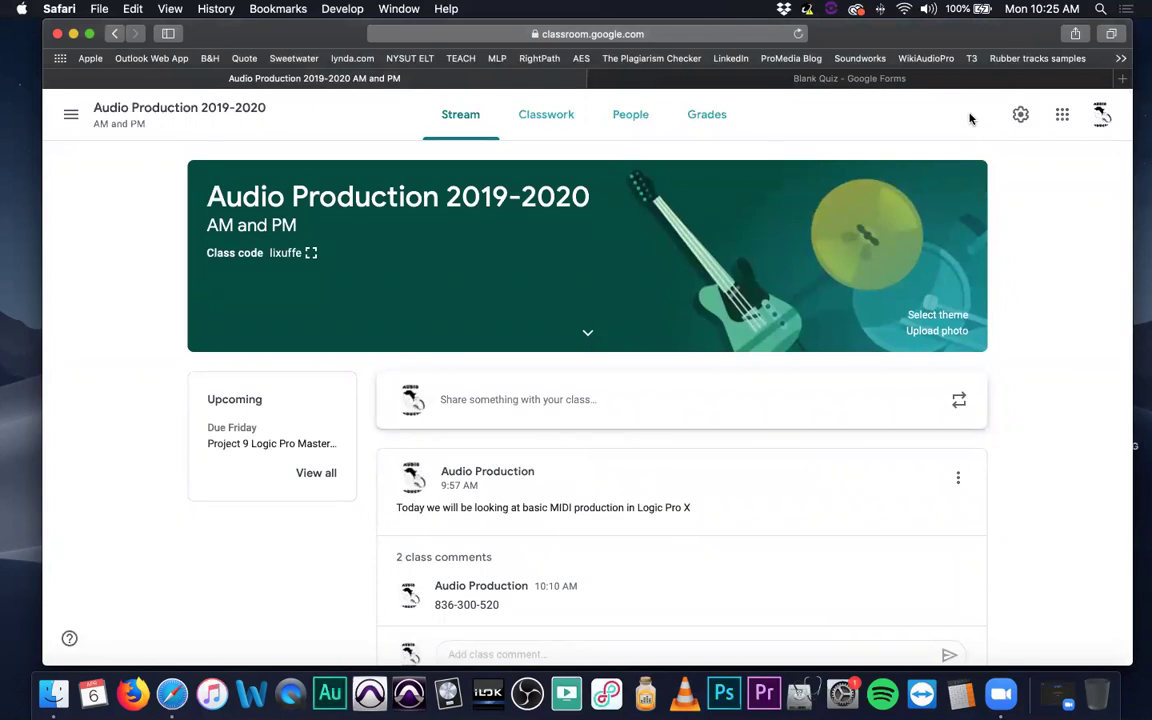
pyautogui.scroll(-3, 609, 527)
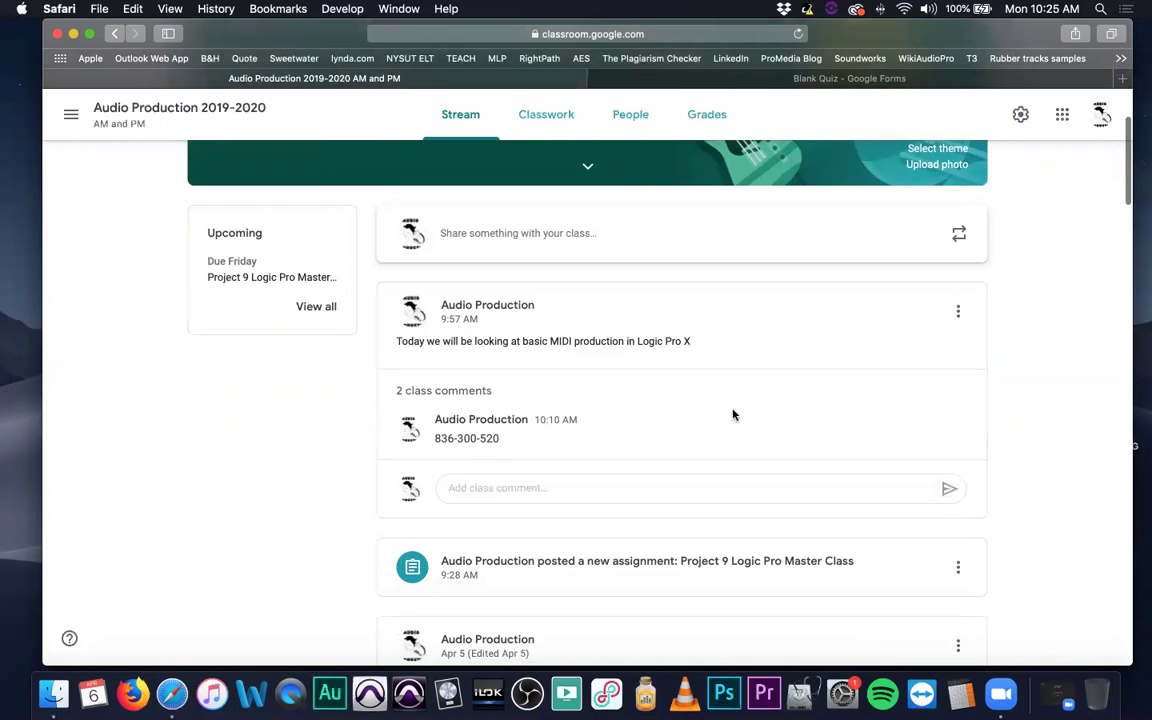
pyautogui.scroll(3, 686, 365)
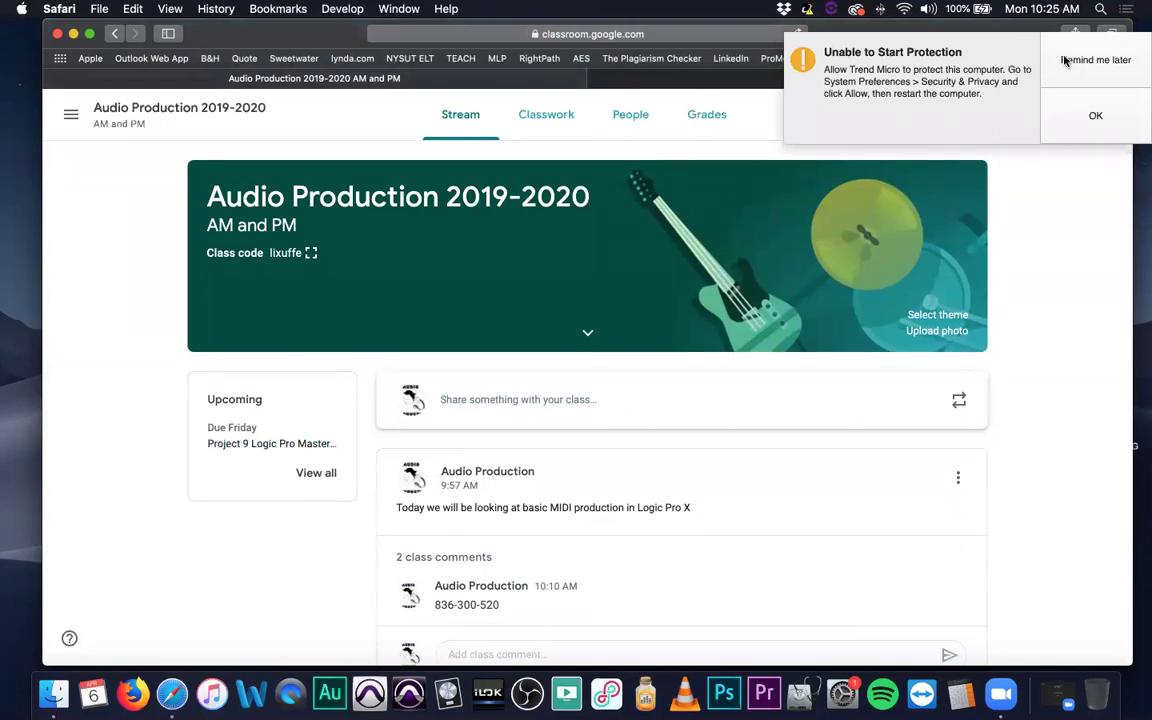
# Choose Remind me later on the Trend Micro warning and minimise Safari.
pyautogui.click(1095, 60)
pyautogui.click(100, 252)
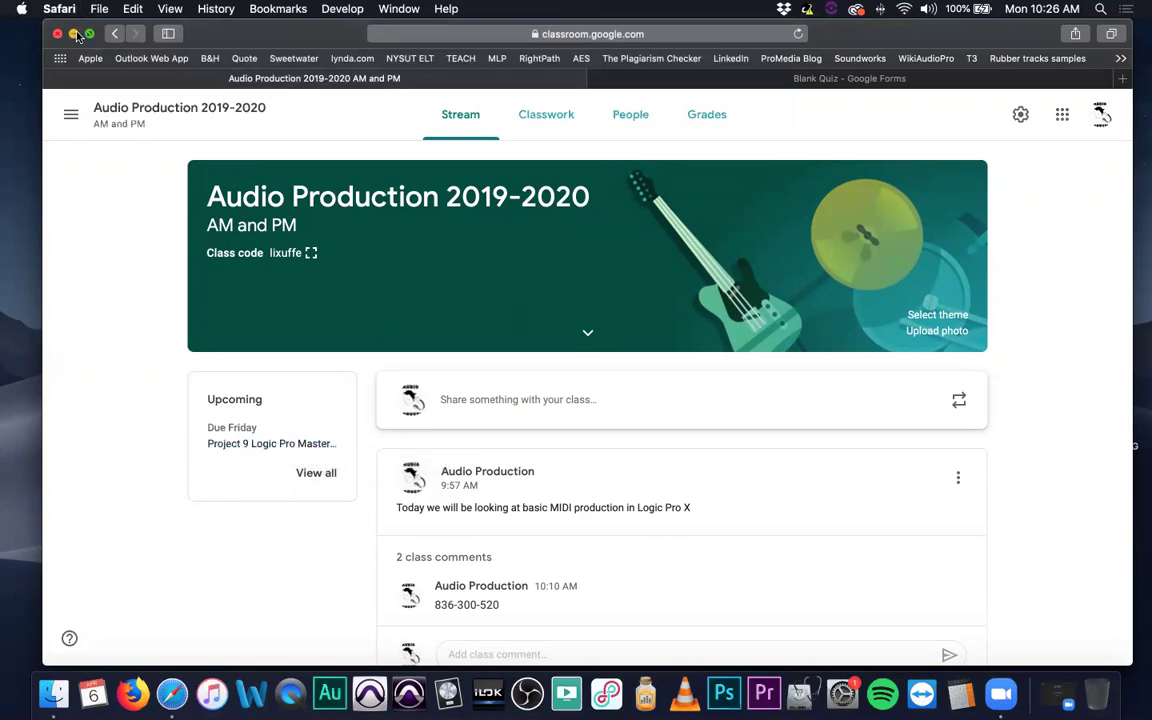
pyautogui.click(73, 33)
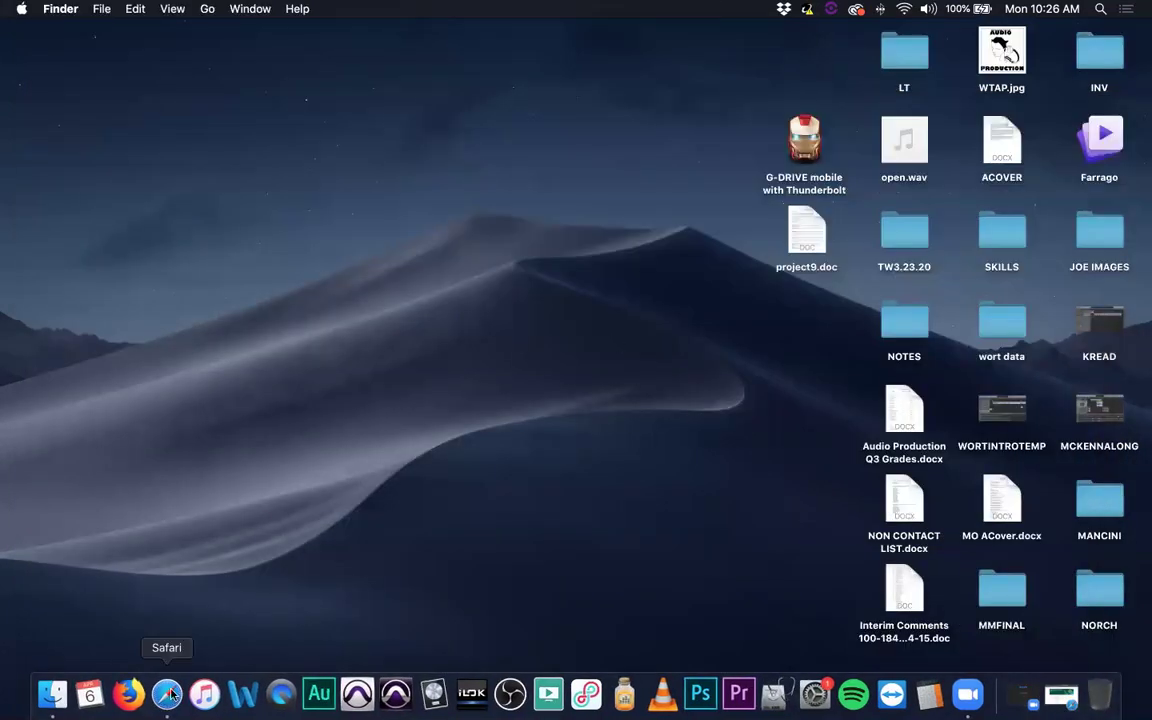
# Launch Logic Pro X and create an Empty Project with one Audio 1 track.
pyautogui.click(433, 693)
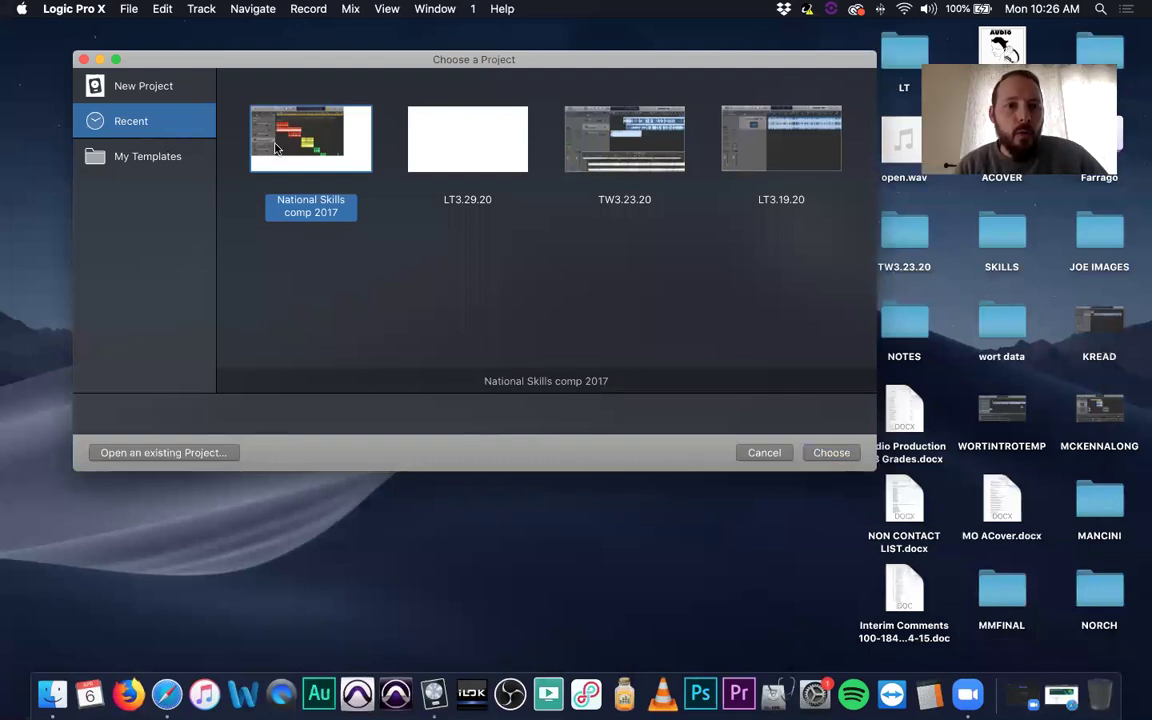
pyautogui.click(121, 80)
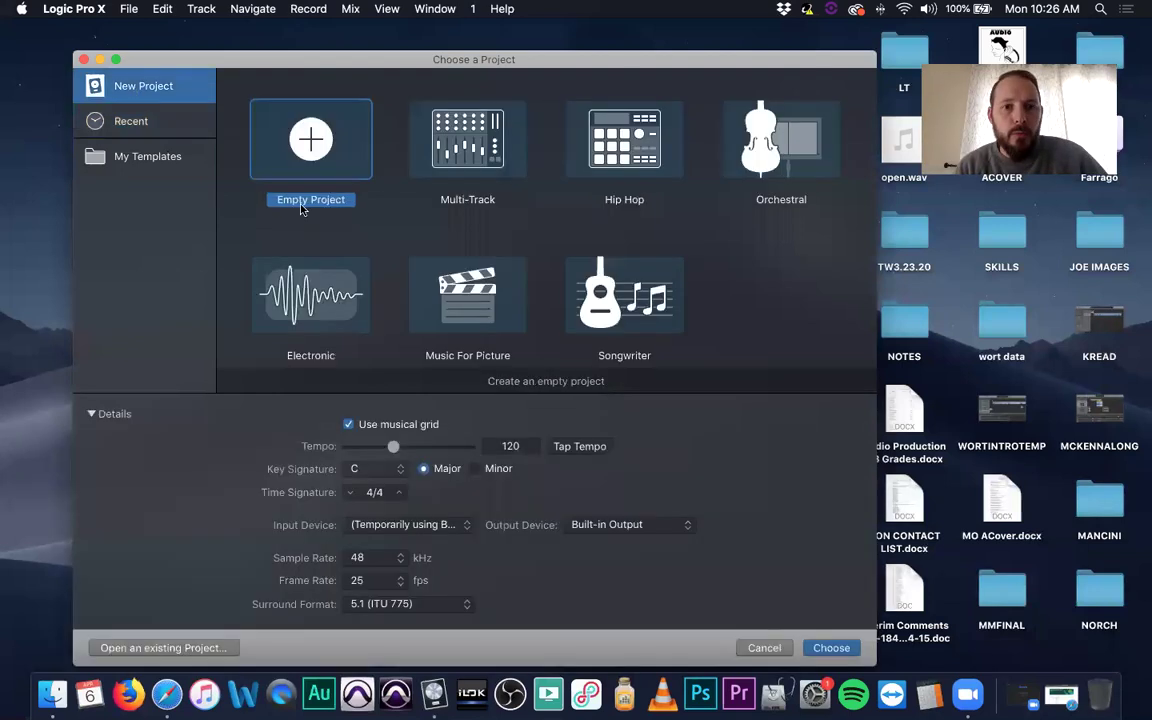
pyautogui.doubleClick(305, 137)
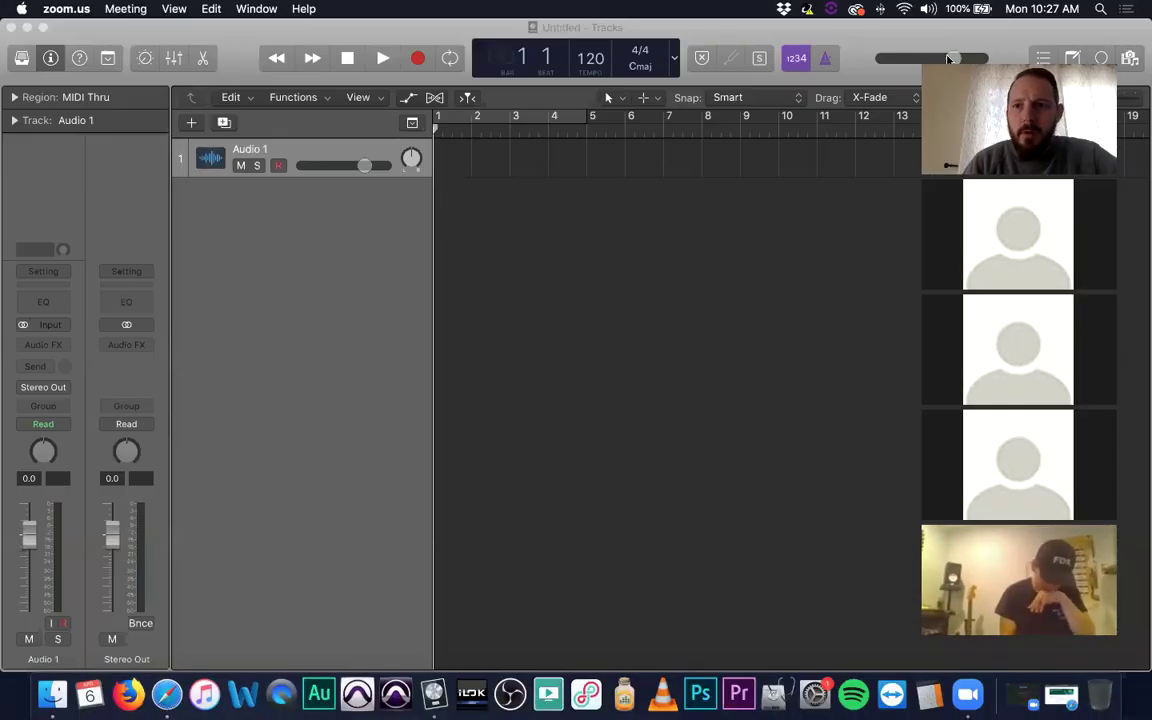
pyautogui.click(675, 292)
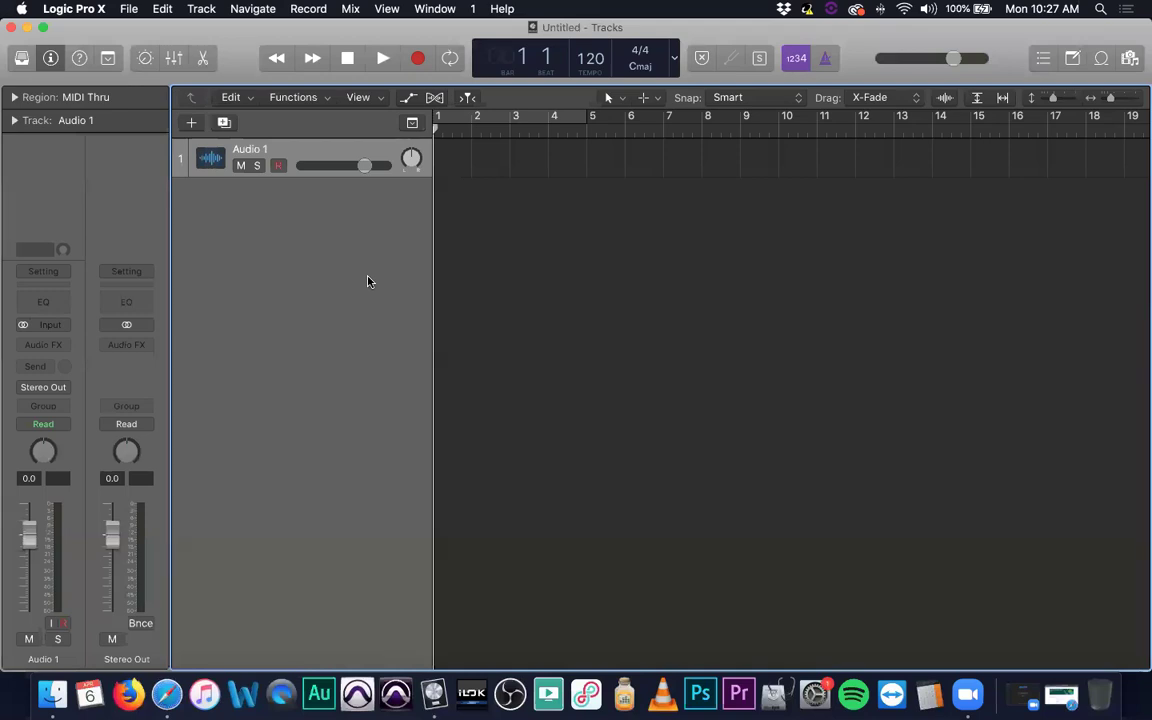
# Add software instrument track Inst 1, delete Audio 1, and show the Sounds library.
pyautogui.click(201, 8)
pyautogui.click(216, 58)
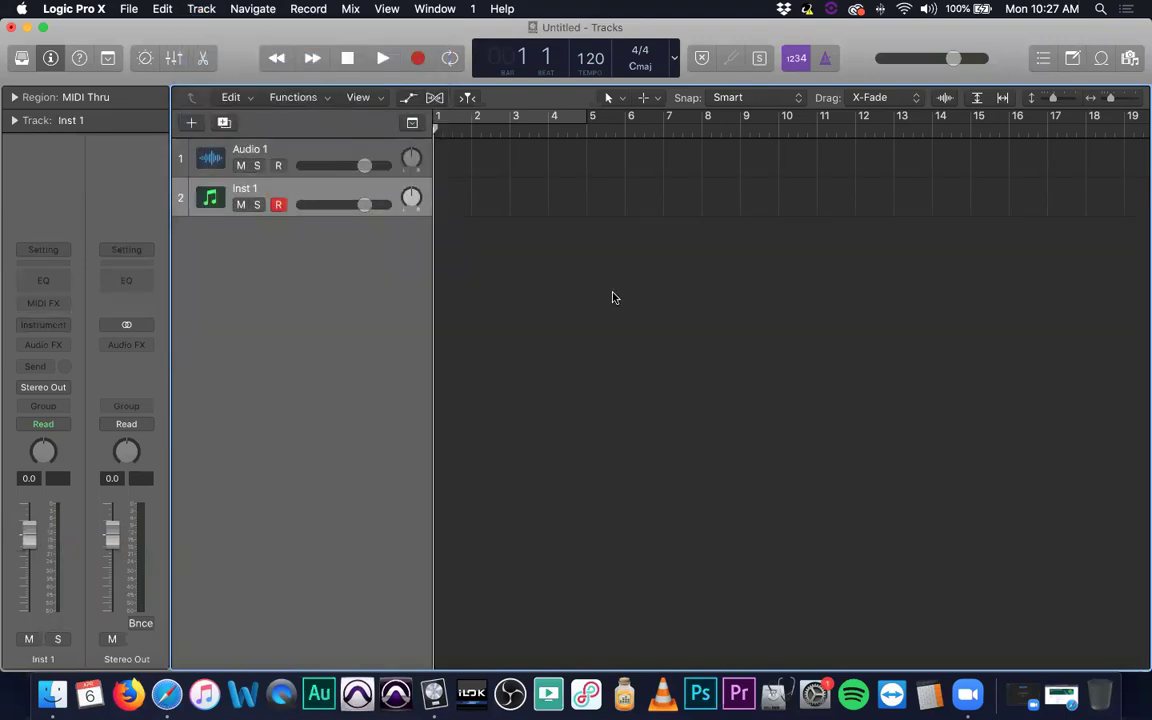
pyautogui.press('alt+super+n')
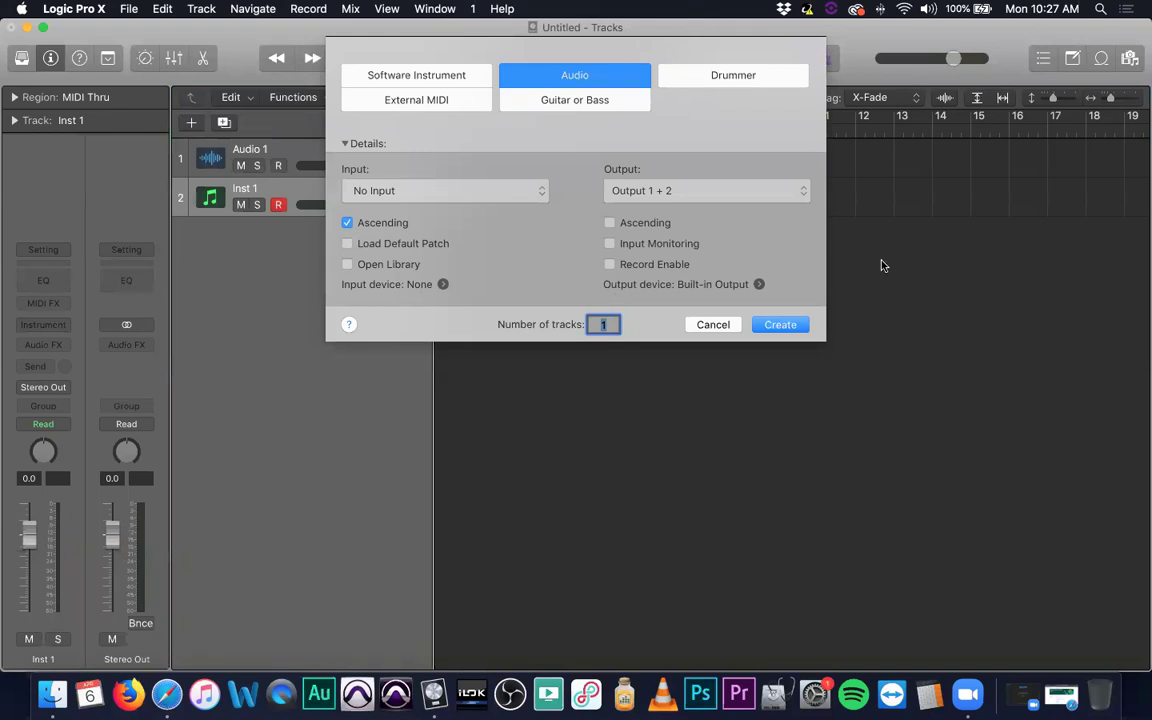
pyautogui.click(712, 324)
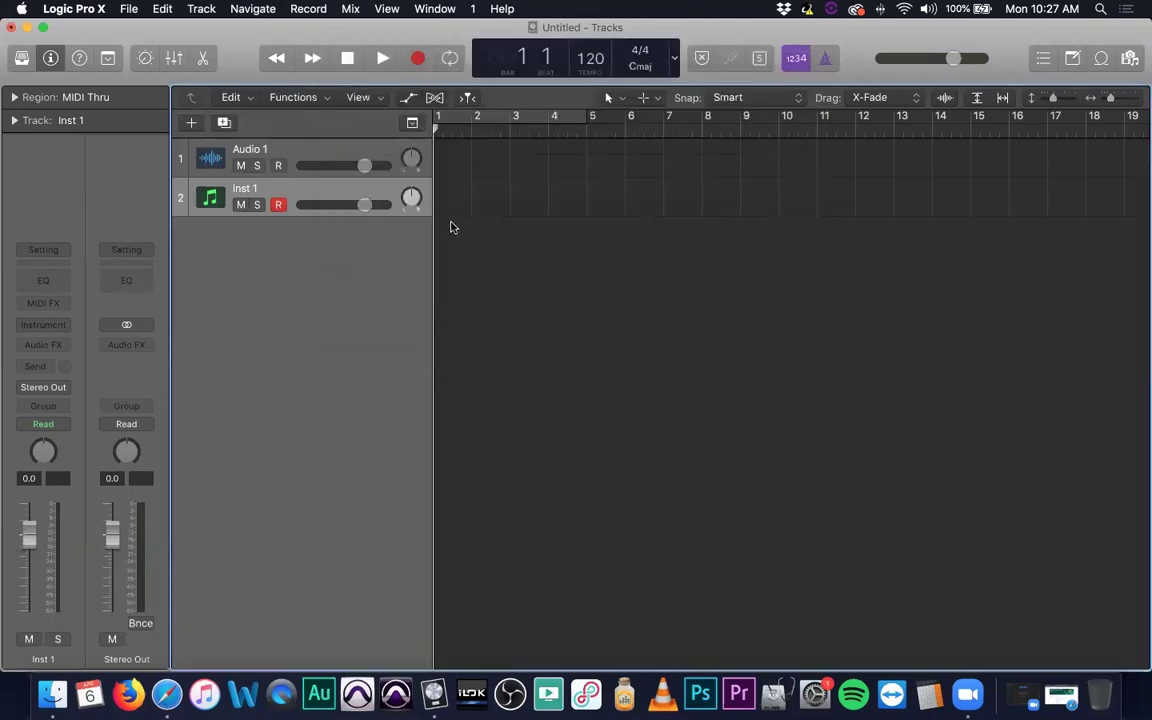
pyautogui.click(297, 152)
pyautogui.press('super+BackSpace')
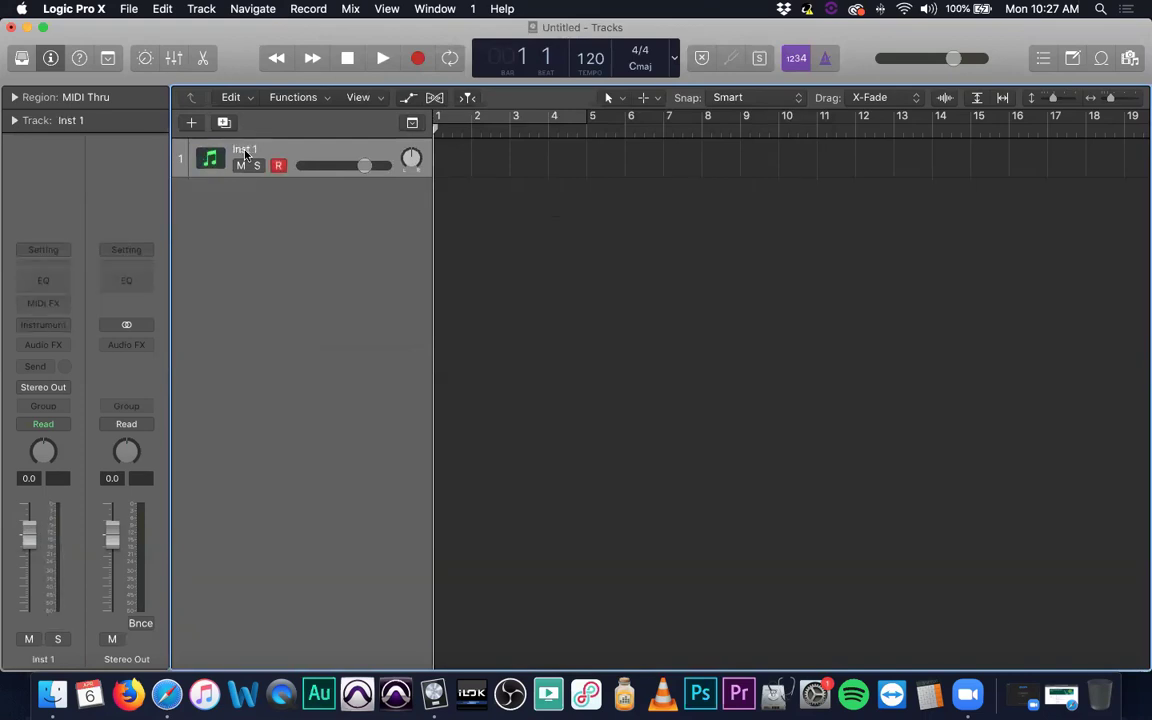
pyautogui.click(20, 58)
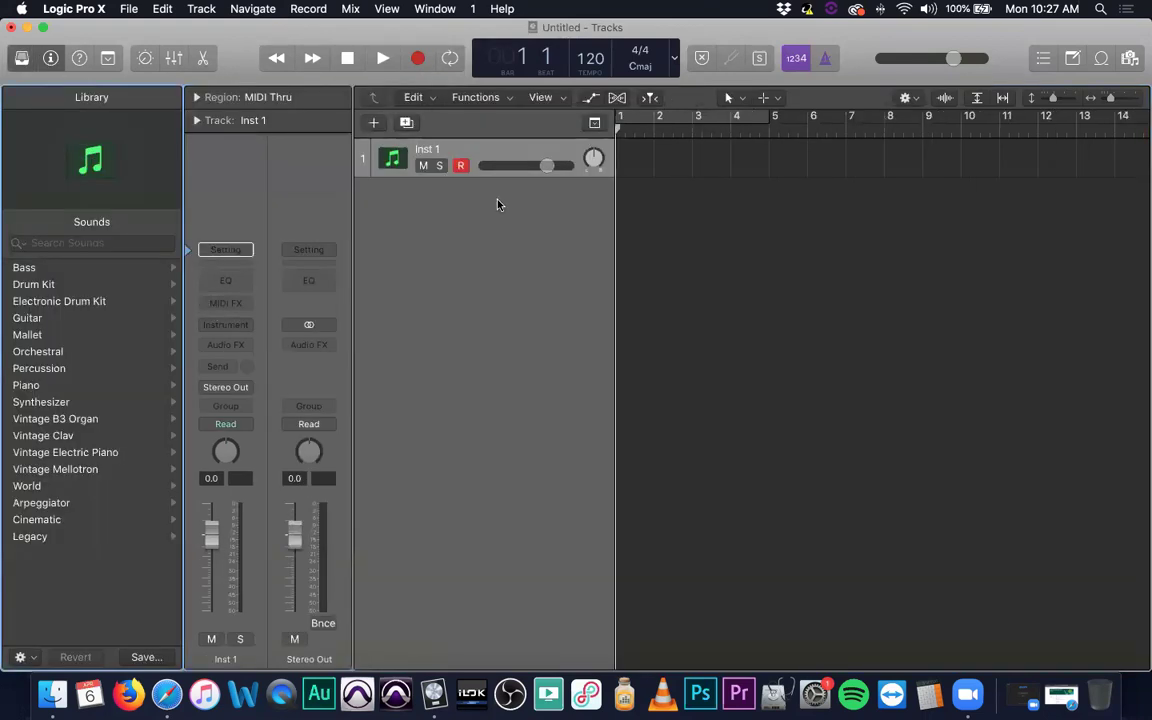
# Load the Brooklyn kit from the Library's Drum Kit sounds onto the track, then try Sunset.
pyautogui.press('XF86AudioRaiseVolume')
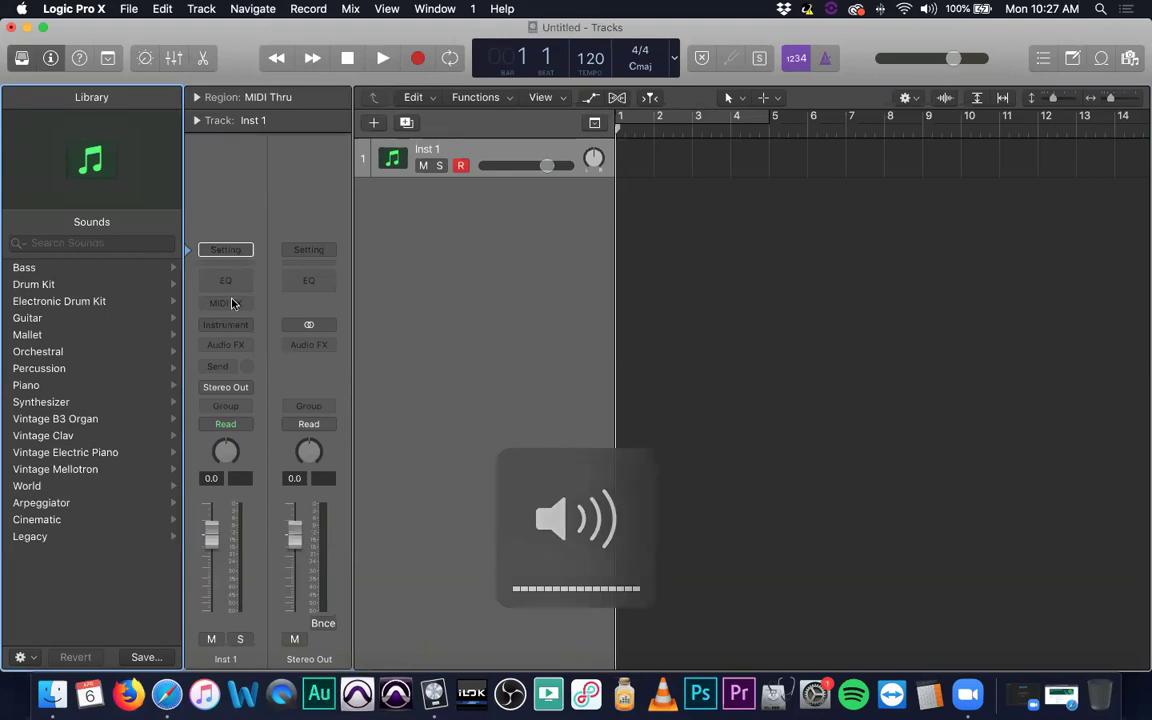
pyautogui.click(96, 288)
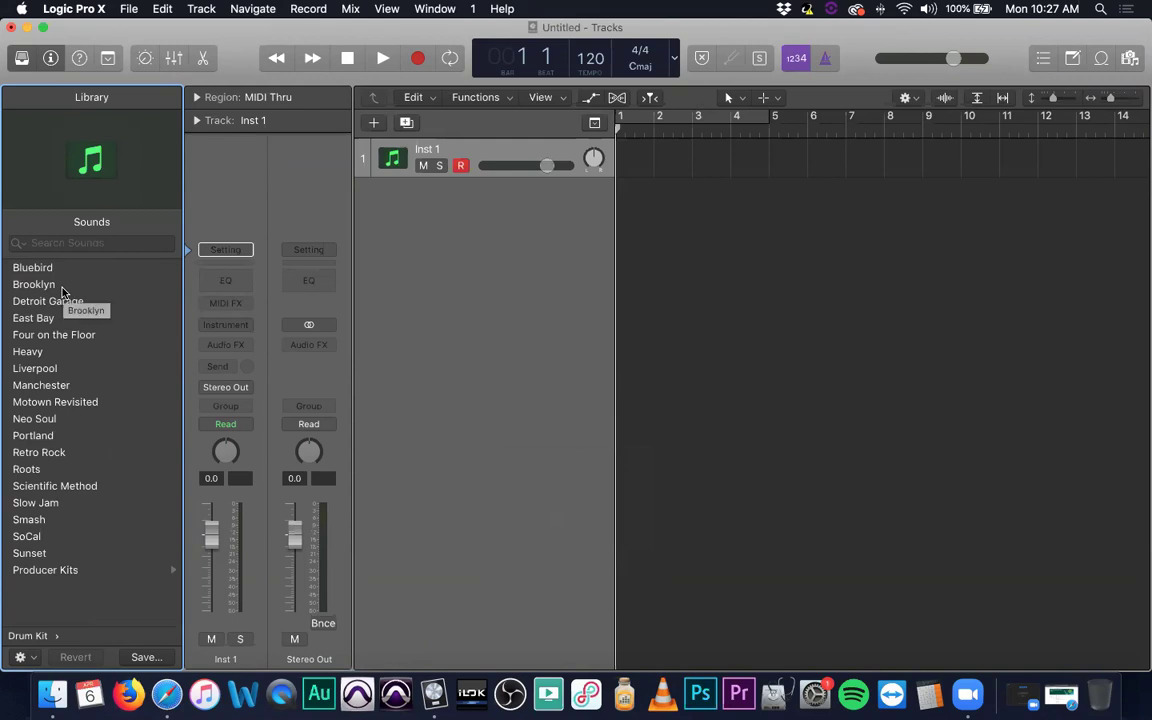
pyautogui.click(62, 286)
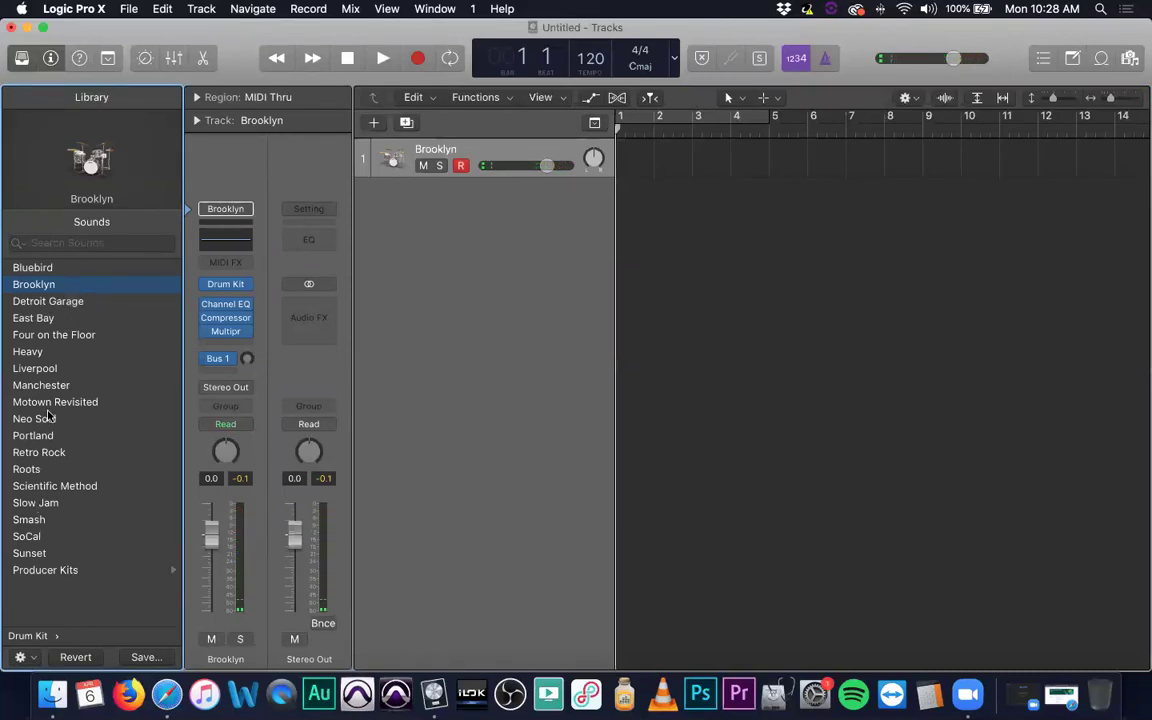
pyautogui.click(80, 557)
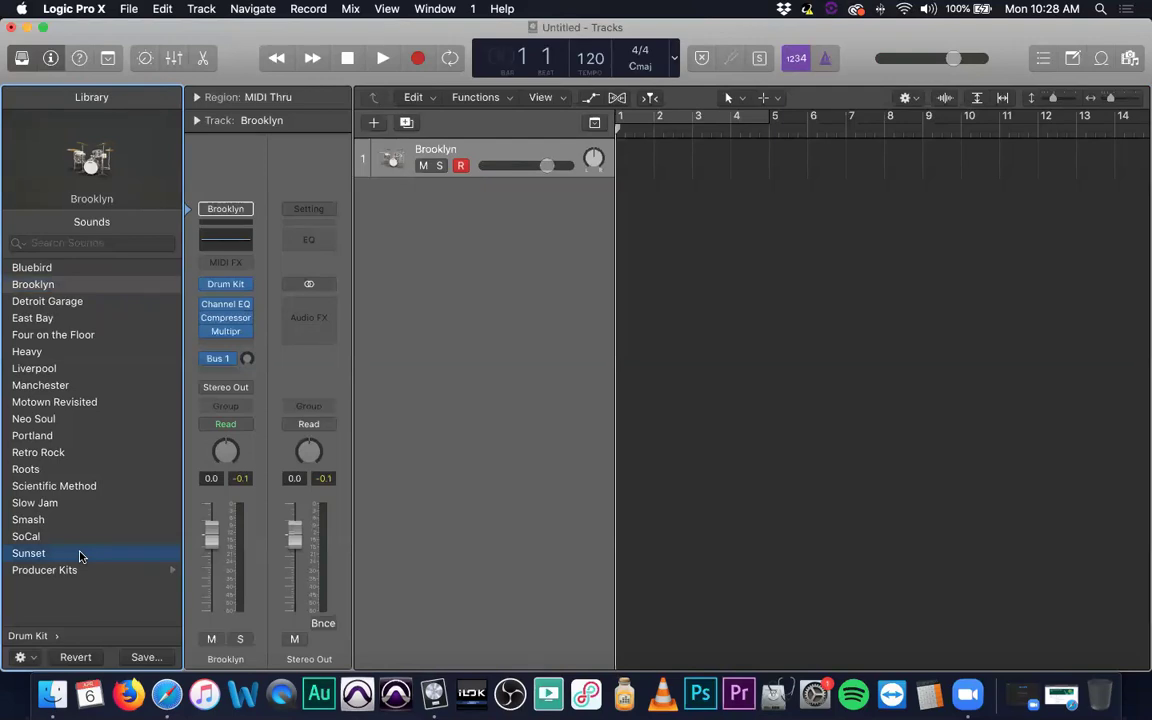
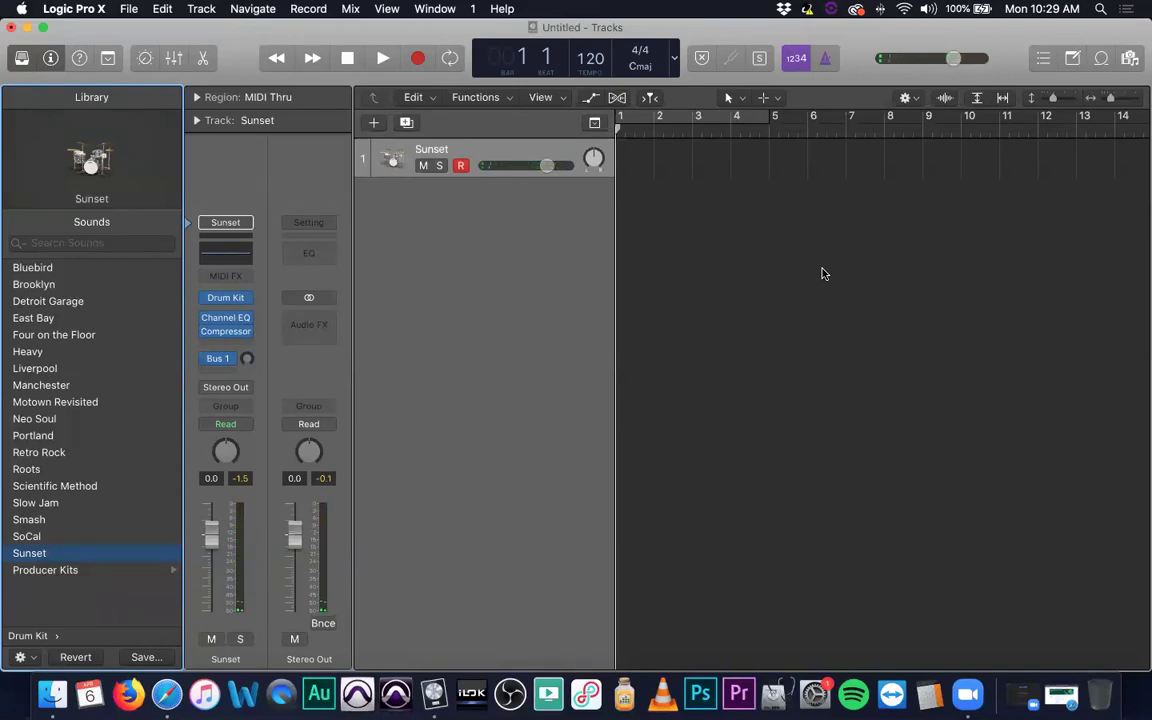
# Turn on the metronome, play the Sunset track to hear the click, and stop.
pyautogui.click(825, 58)
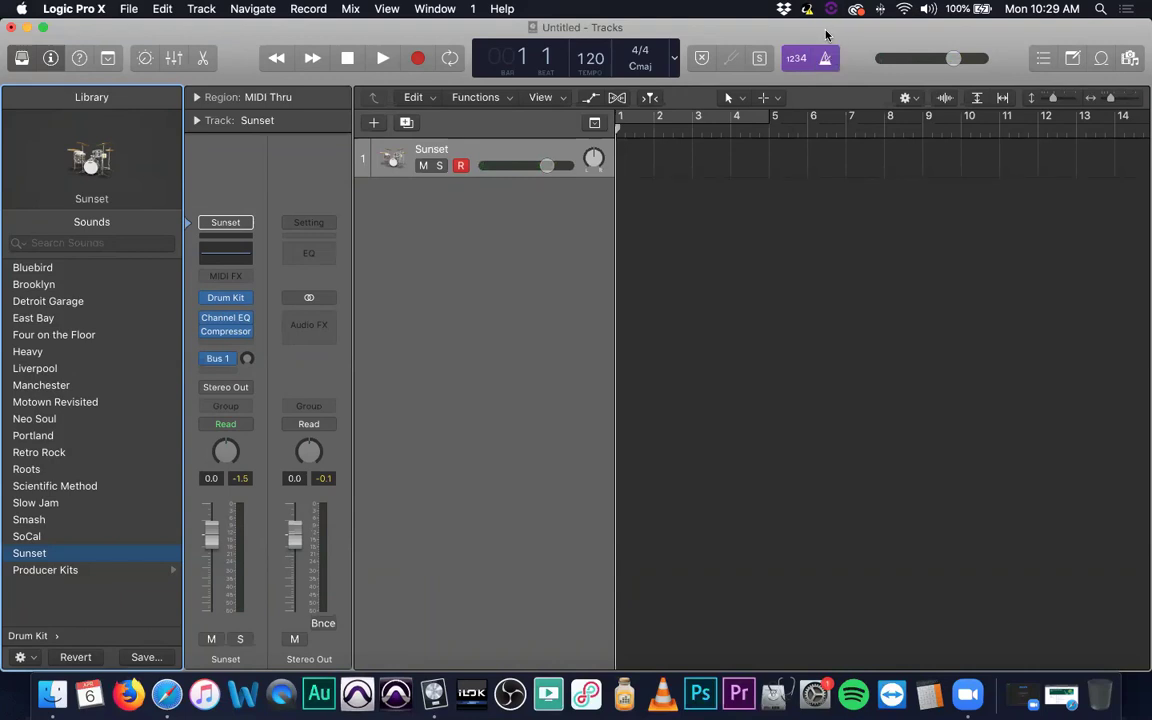
pyautogui.press('space')
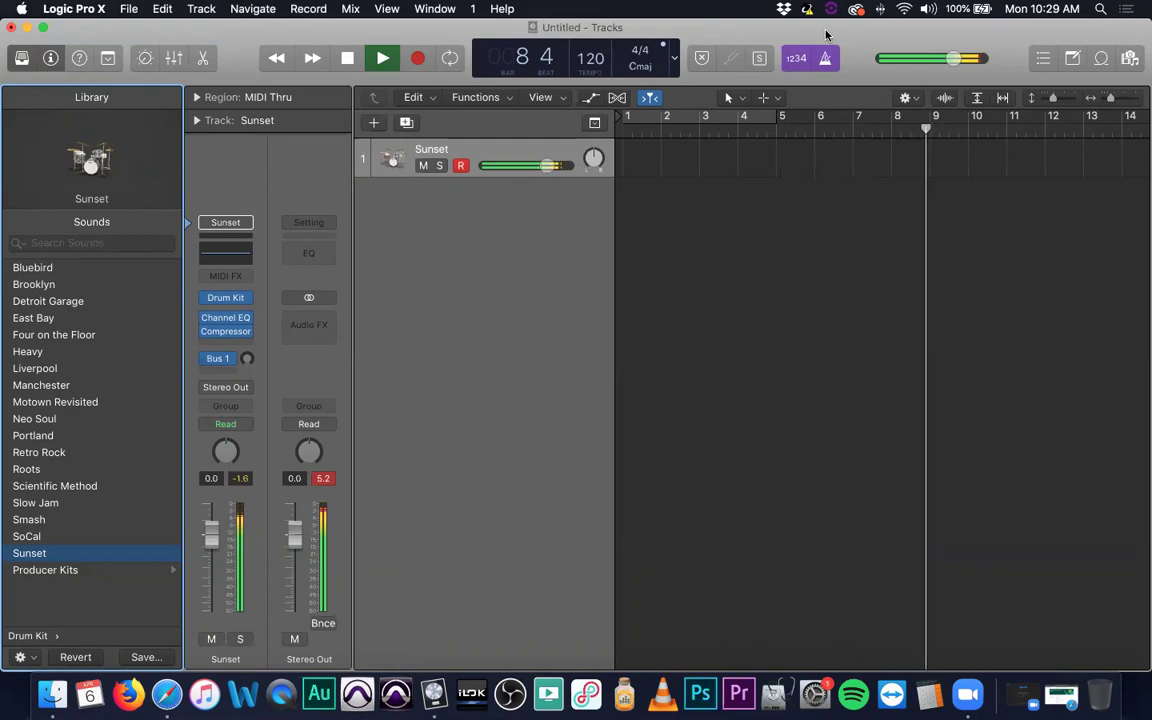
pyautogui.press('space')
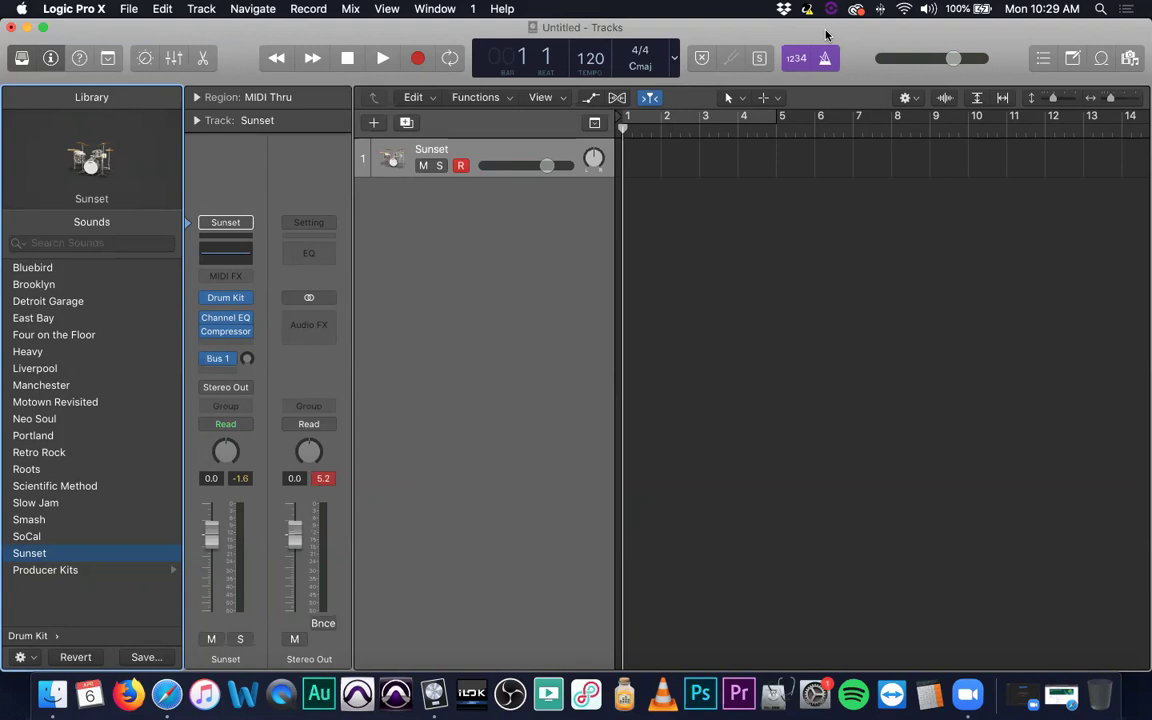
pyautogui.click(383, 160)
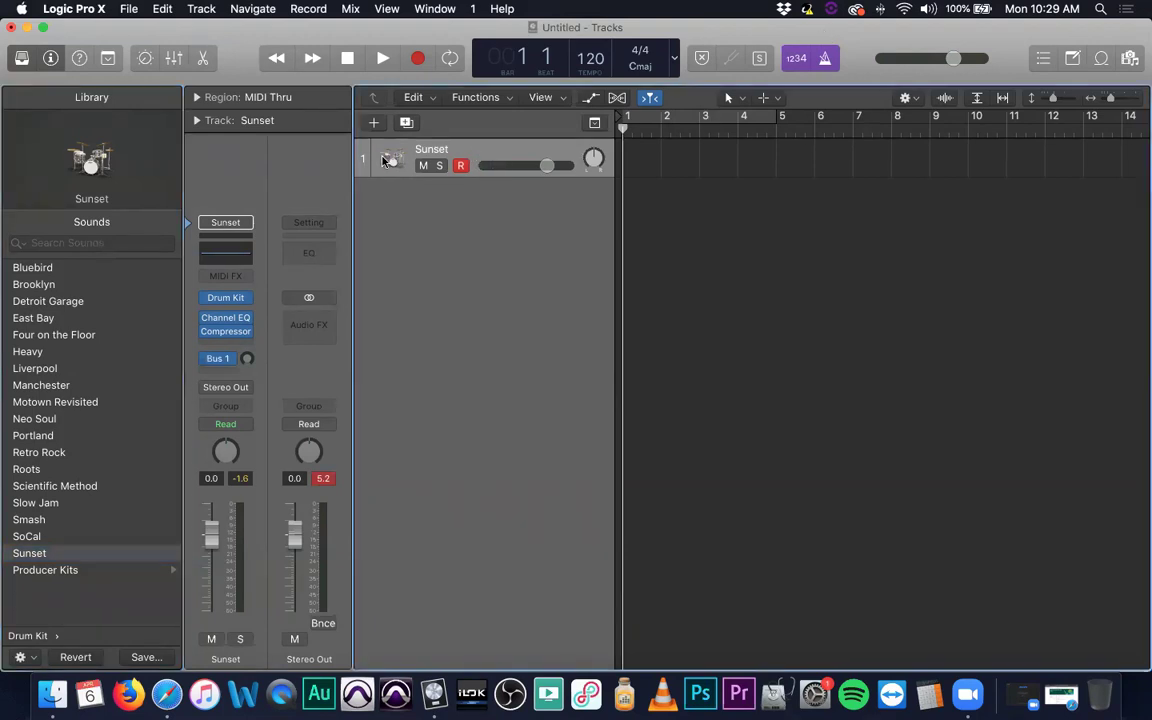
# Record a four-bar Sunset drum region and return the playhead to bar 1.
pyautogui.click(418, 57)
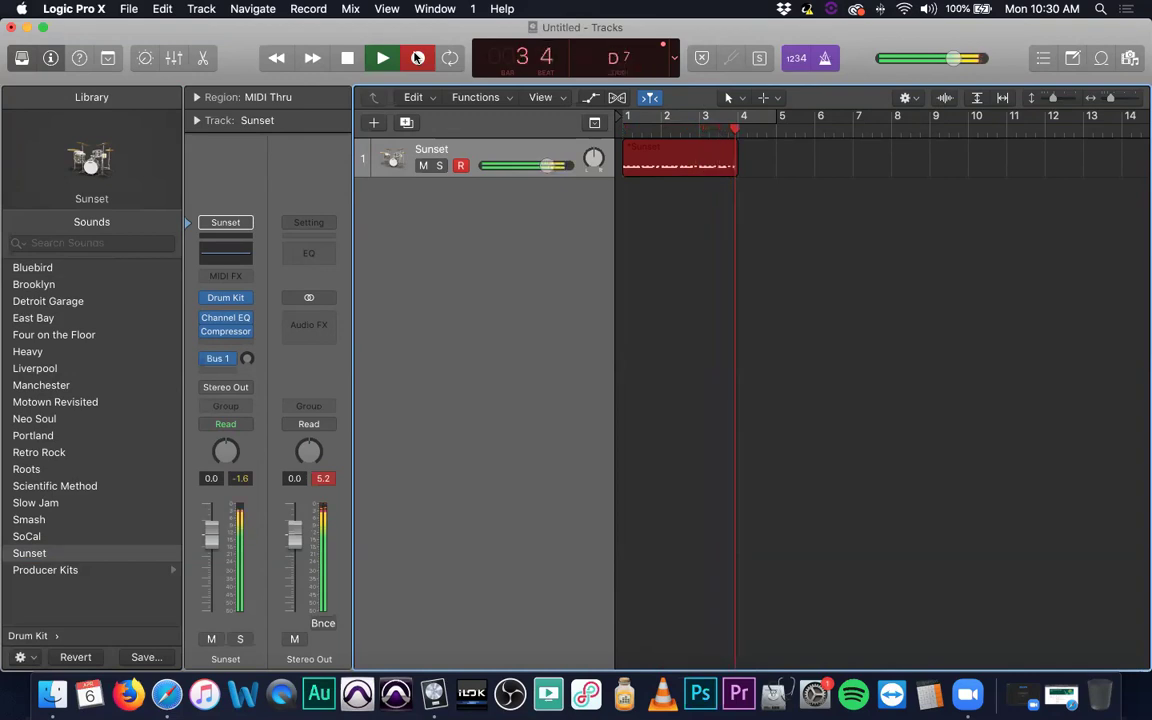
pyautogui.press('space')
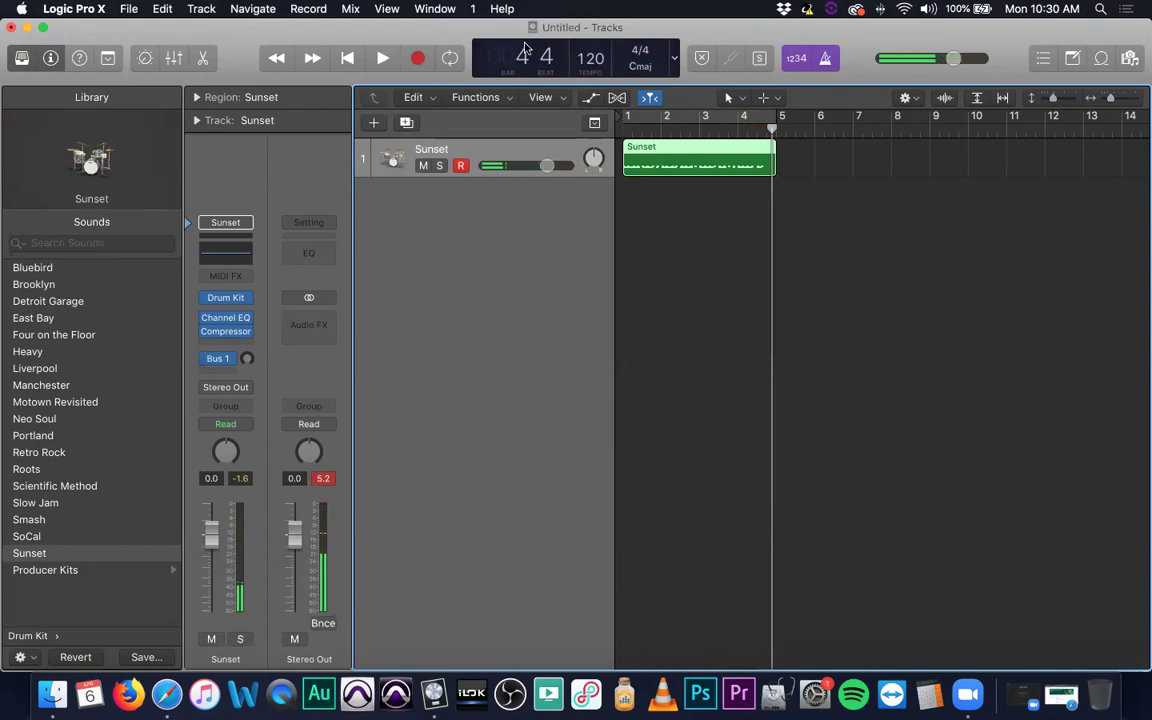
pyautogui.press('Return')
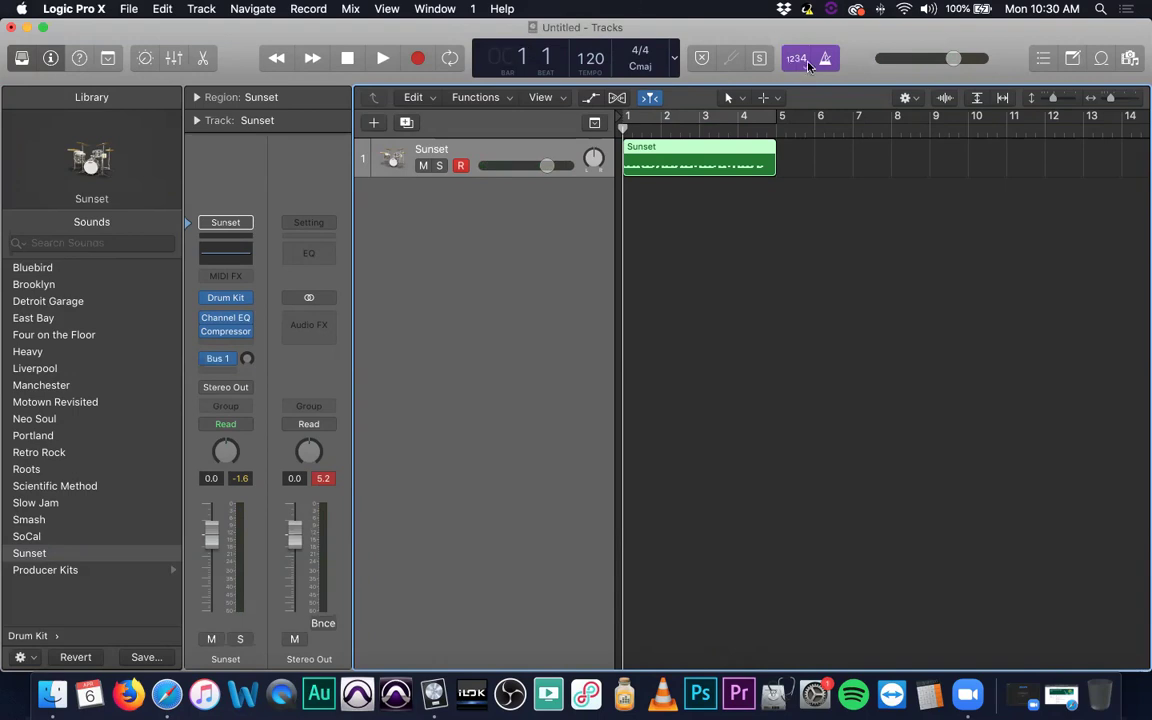
# Play back the recorded drums and set a cycle over bars 1 to 5.
pyautogui.press('space')
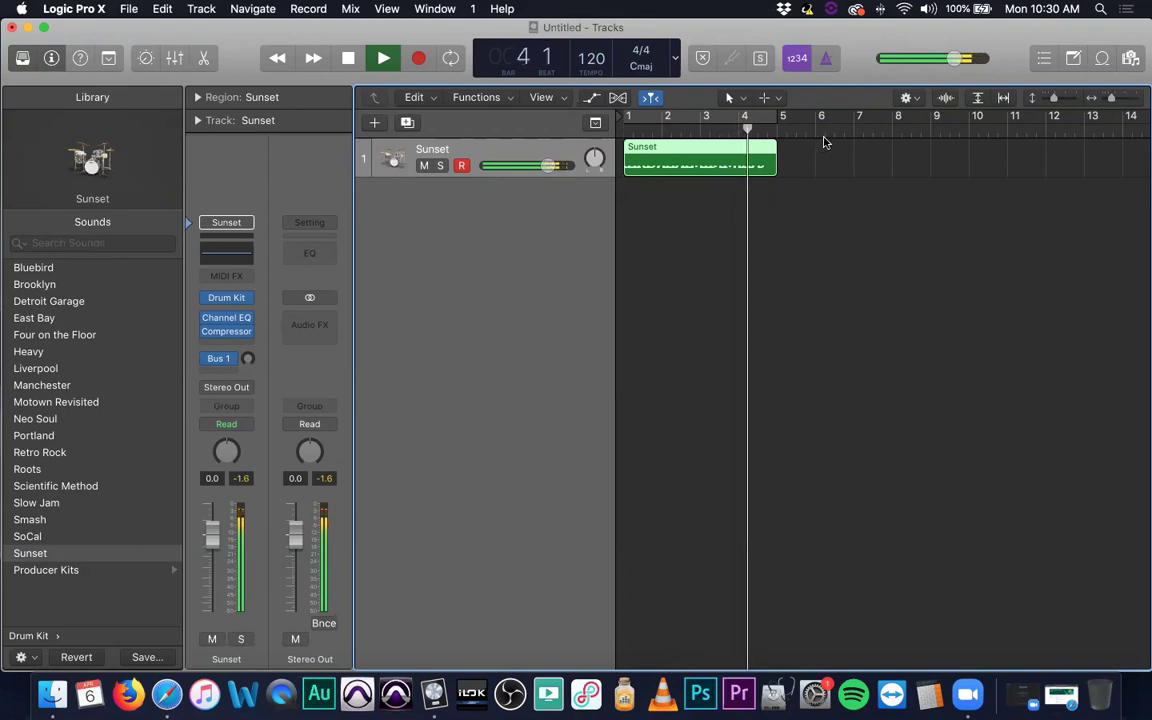
pyautogui.press('space')
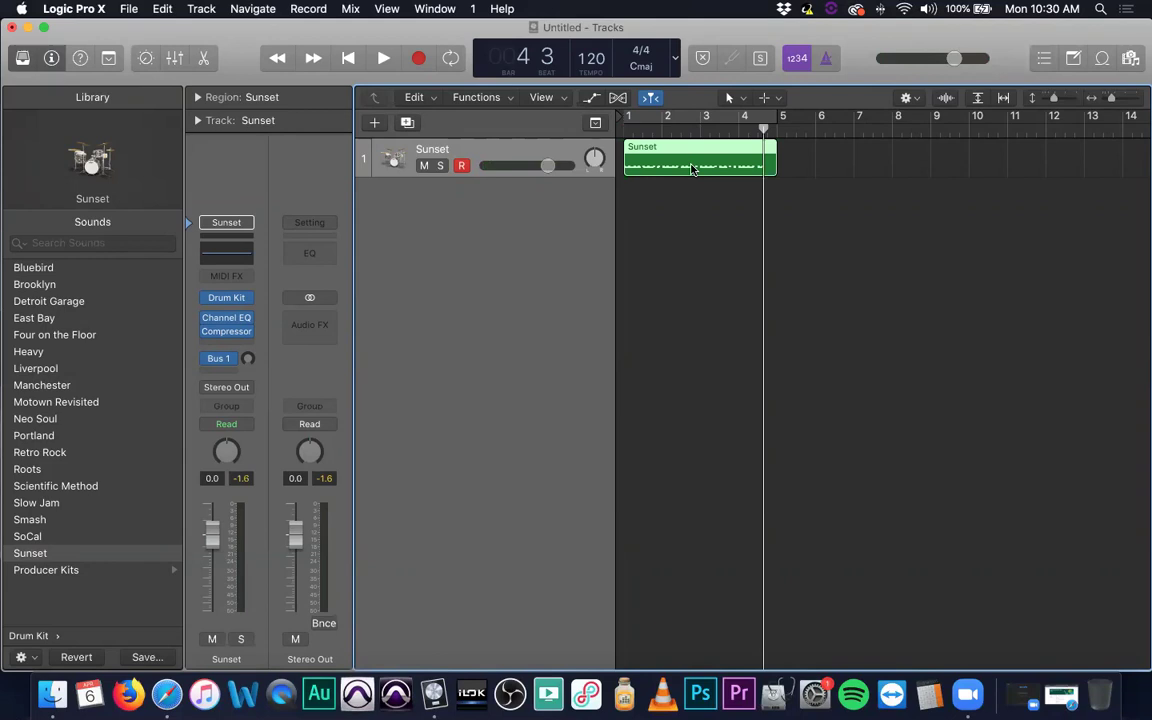
pyautogui.click(641, 108)
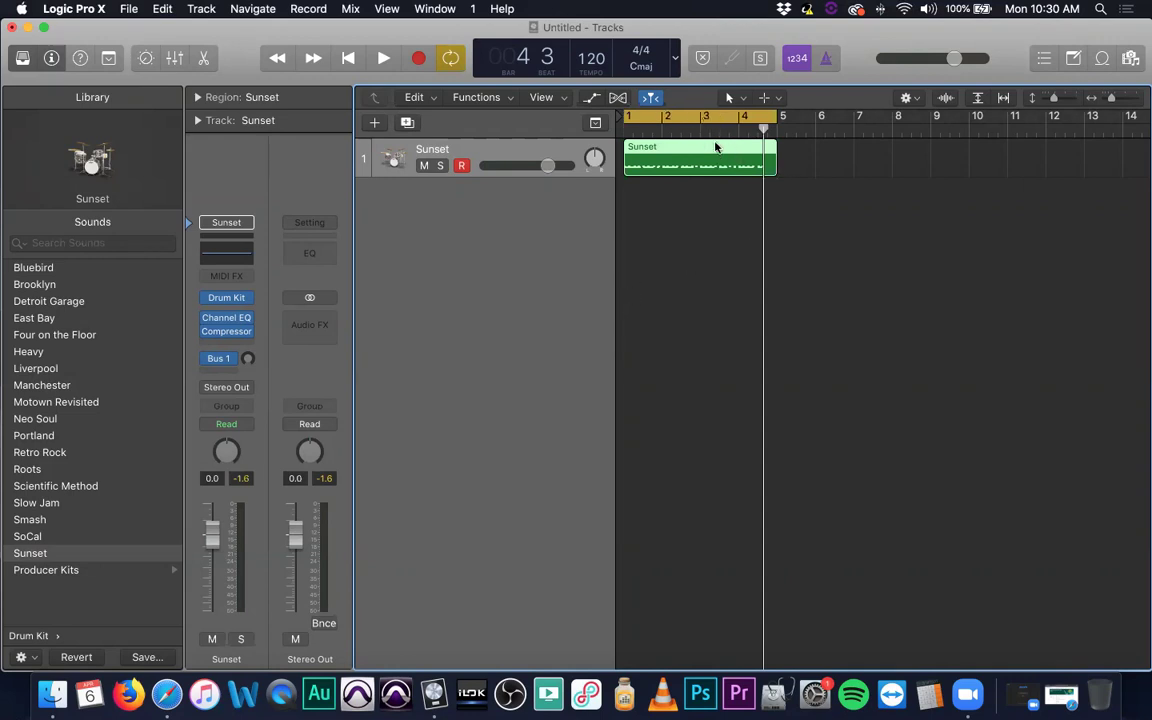
# Open the drum region in a taller Piano Roll with the Library hidden.
pyautogui.press('p')
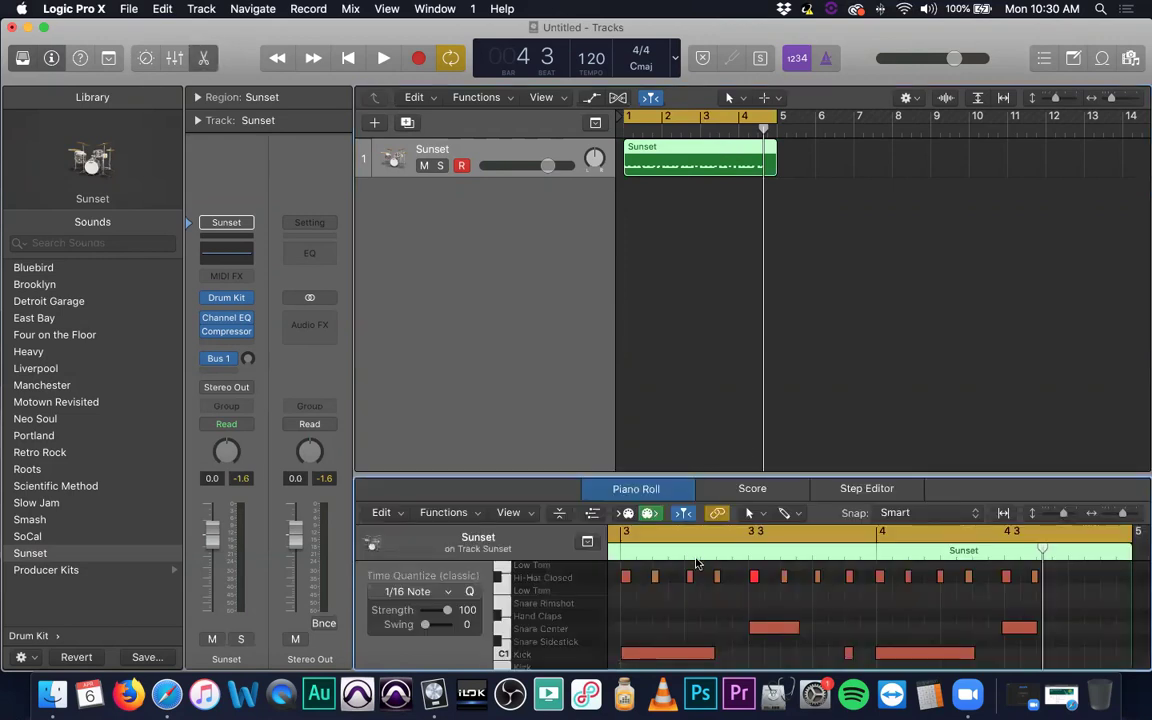
pyautogui.moveTo(785, 500); pyautogui.dragTo(751, 335)
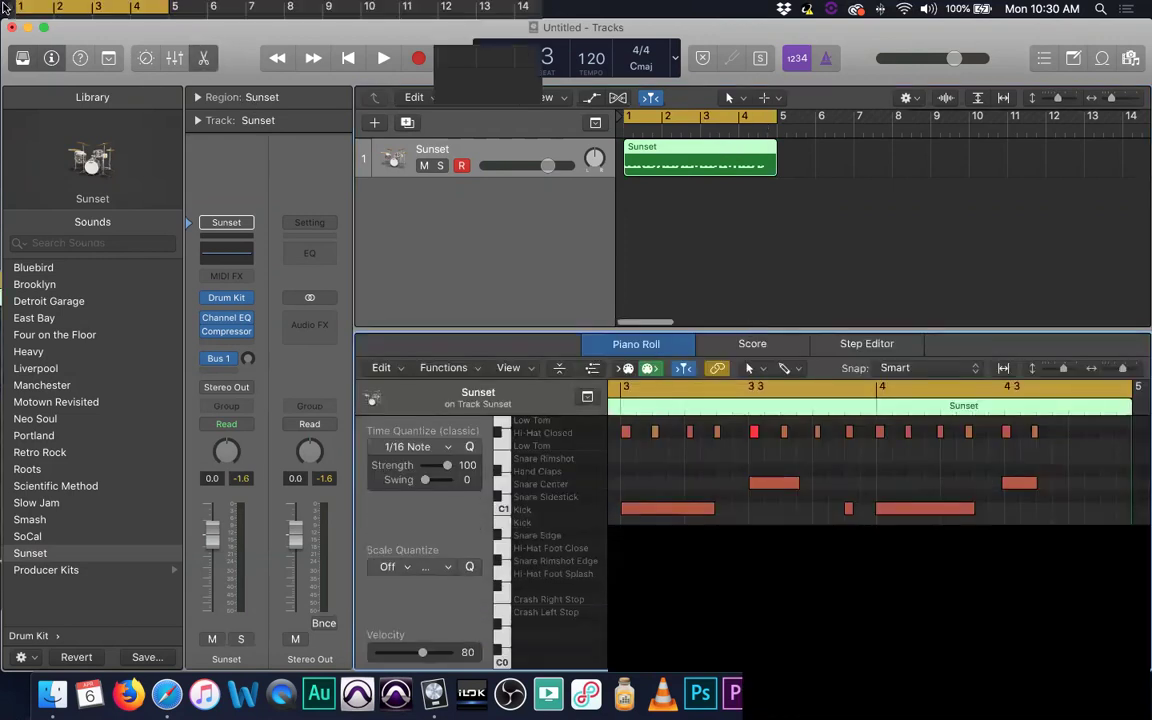
pyautogui.click(22, 57)
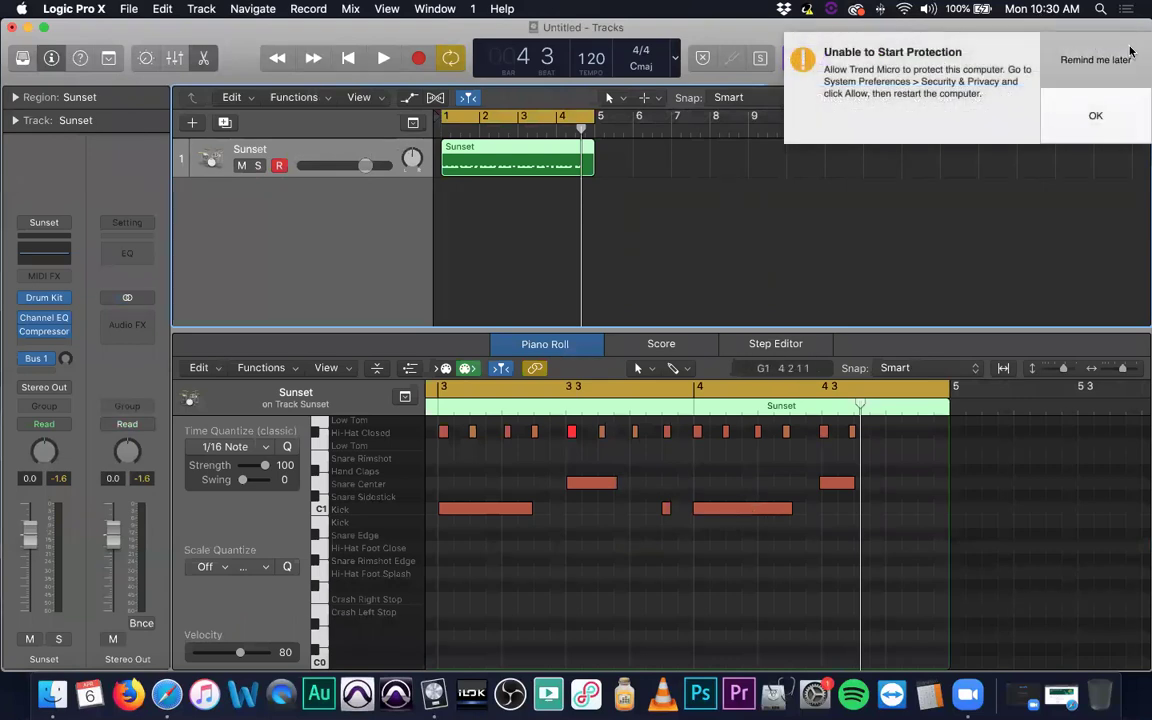
# Scroll through the recorded hi-hat, snare and kick notes and bring up the Tool menu.
pyautogui.hscroll(-10, 689, 499)
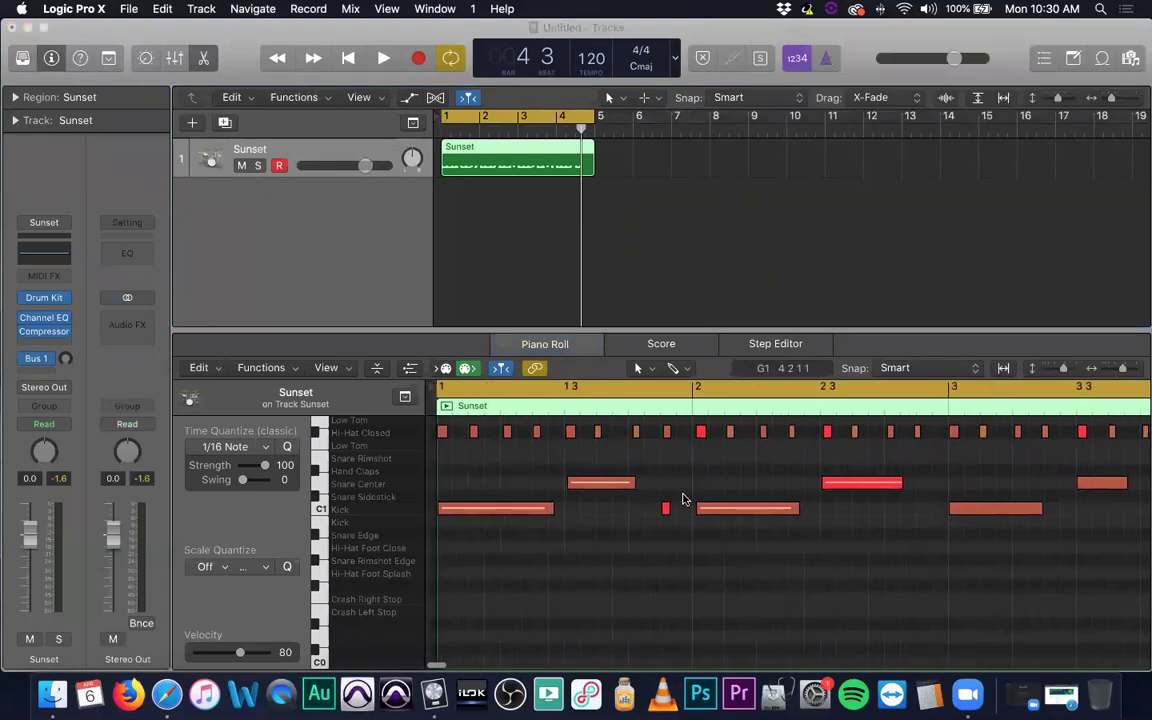
pyautogui.hscroll(10, 643, 479)
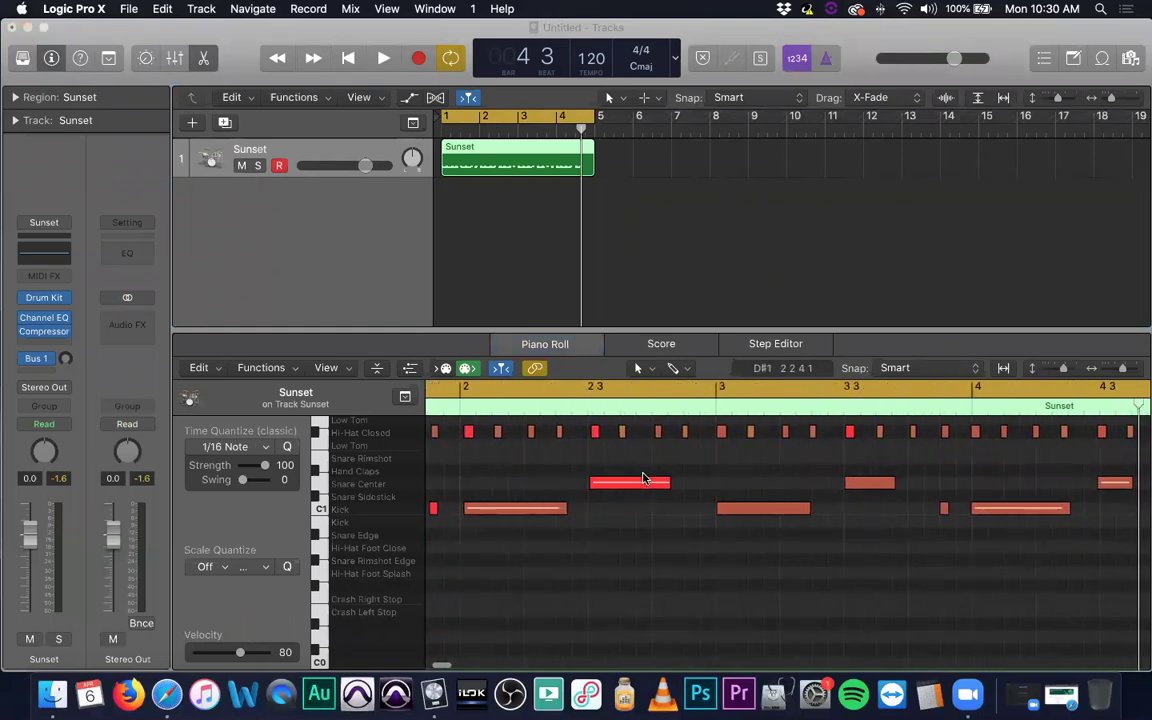
pyautogui.hscroll(5, 643, 479)
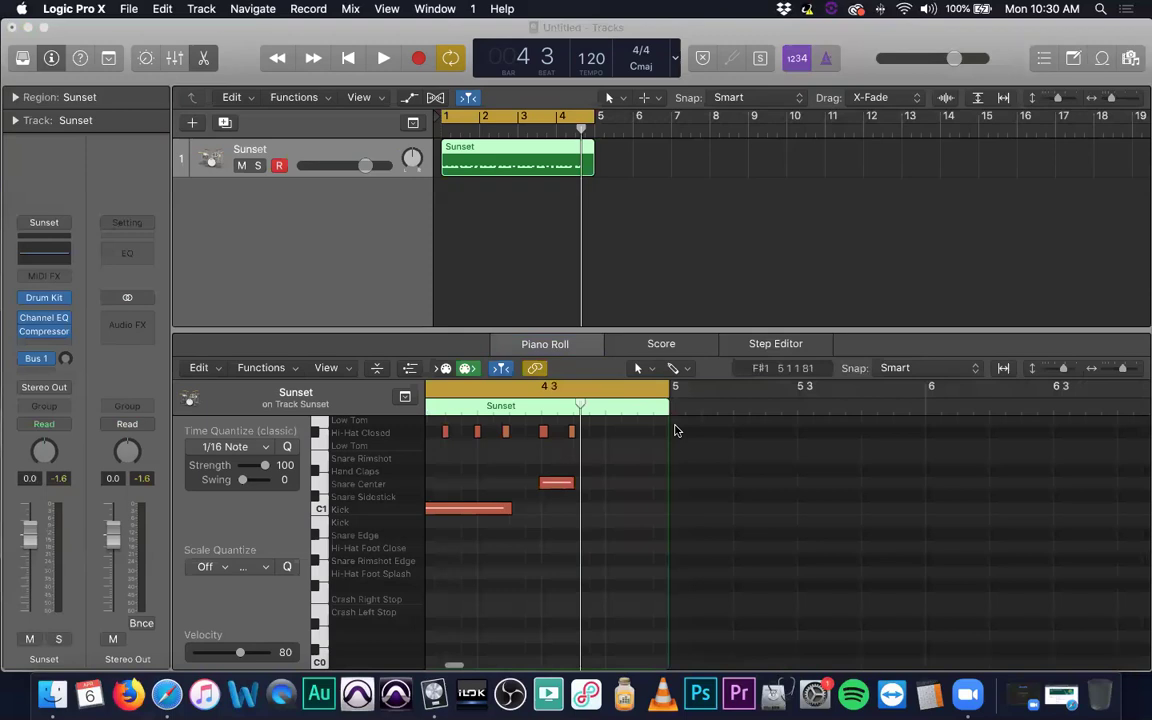
pyautogui.hscroll(-3, 733, 514)
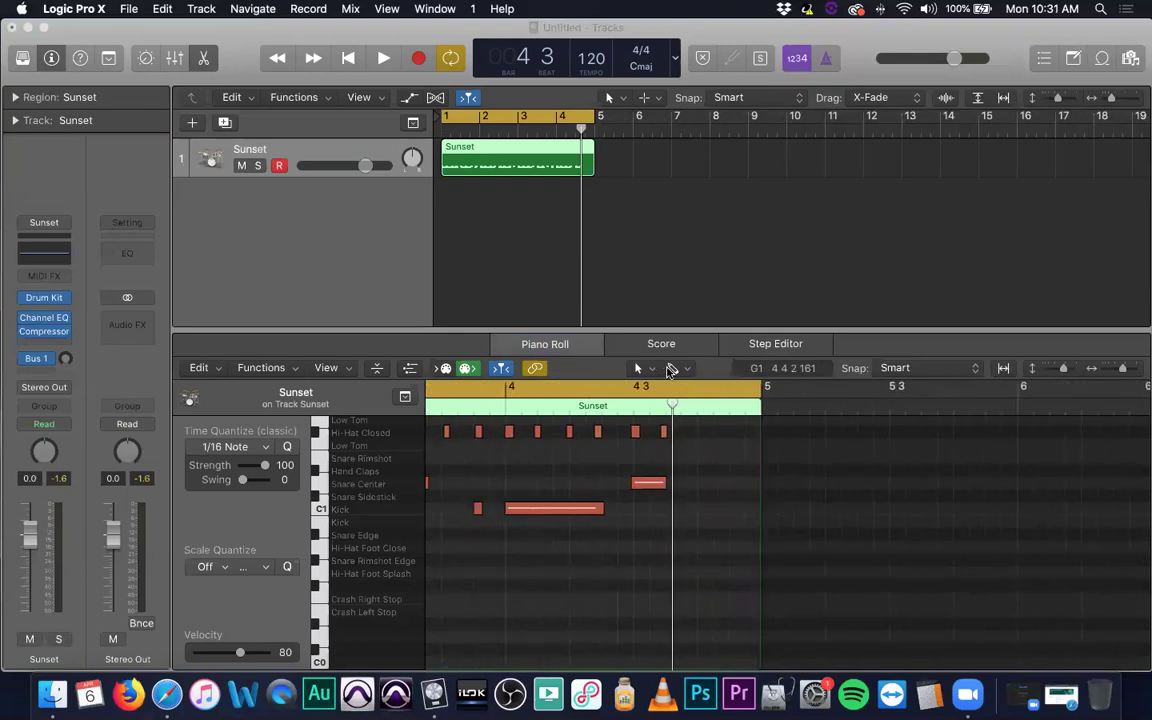
pyautogui.click(690, 441)
pyautogui.press('t')
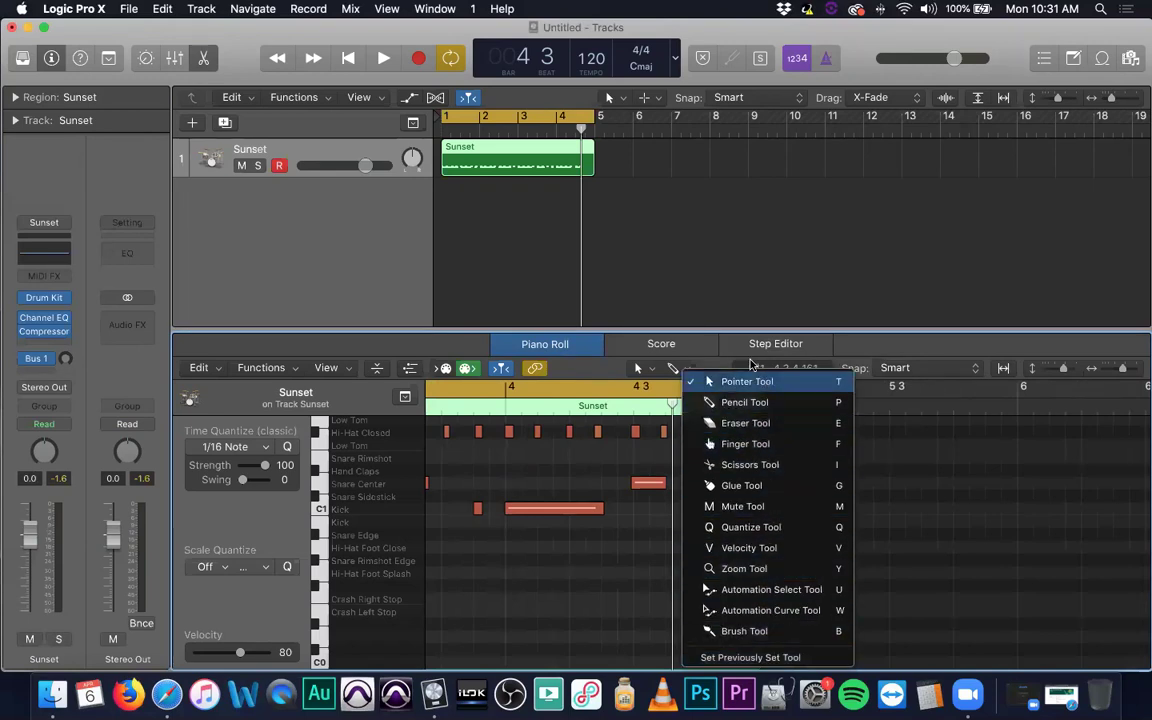
pyautogui.click(689, 211)
pyautogui.click(640, 222)
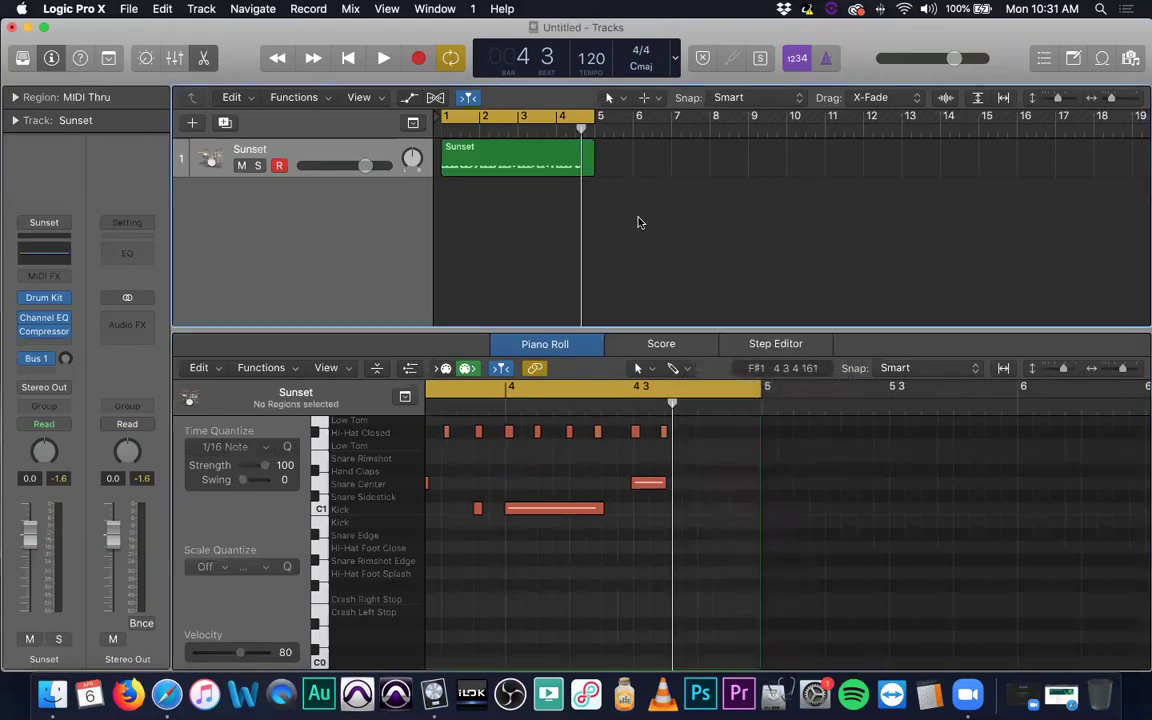
pyautogui.press('t')
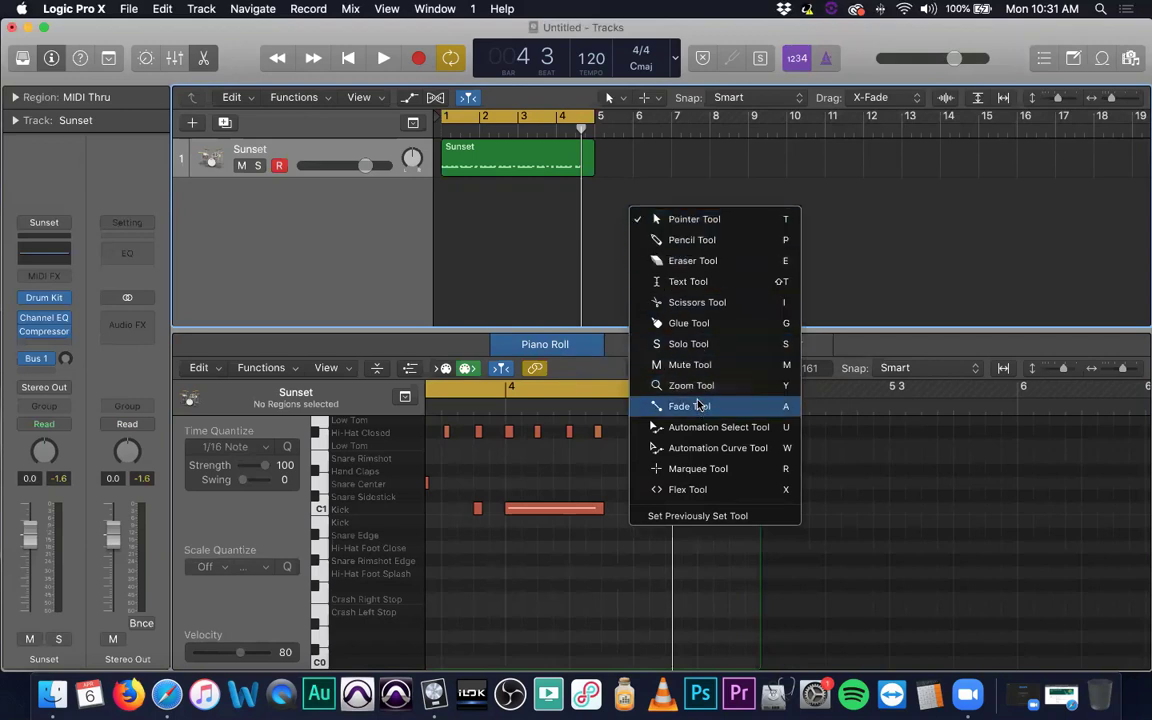
pyautogui.click(873, 272)
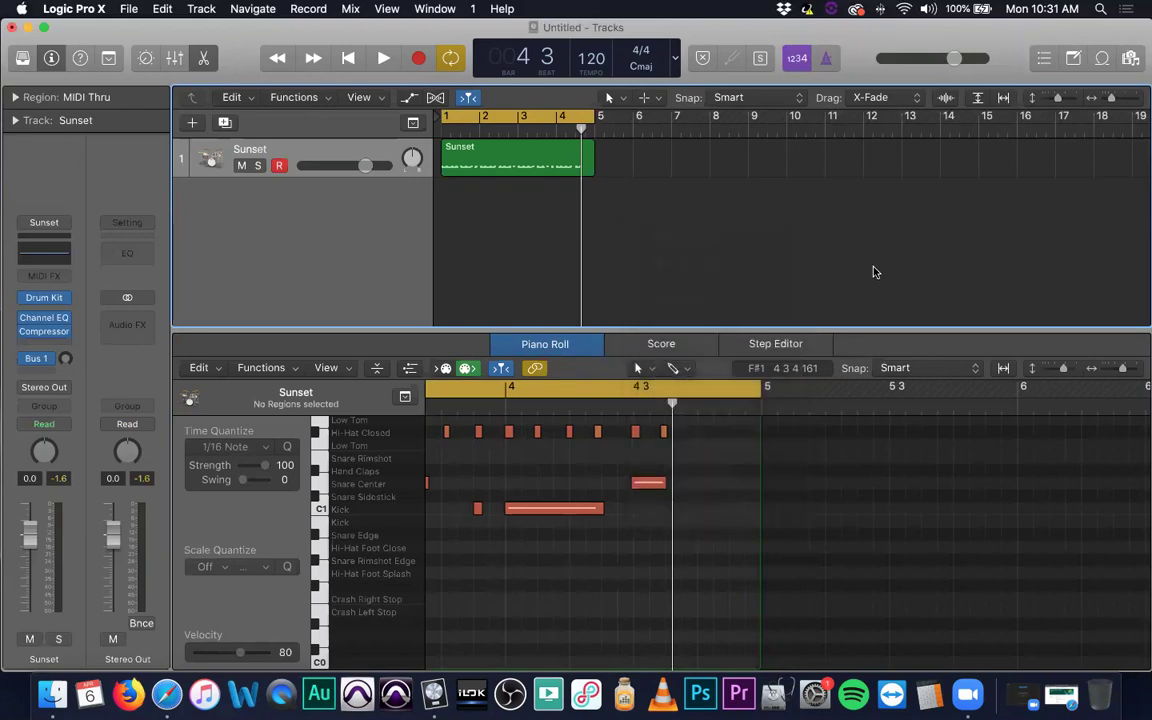
pyautogui.click(707, 467)
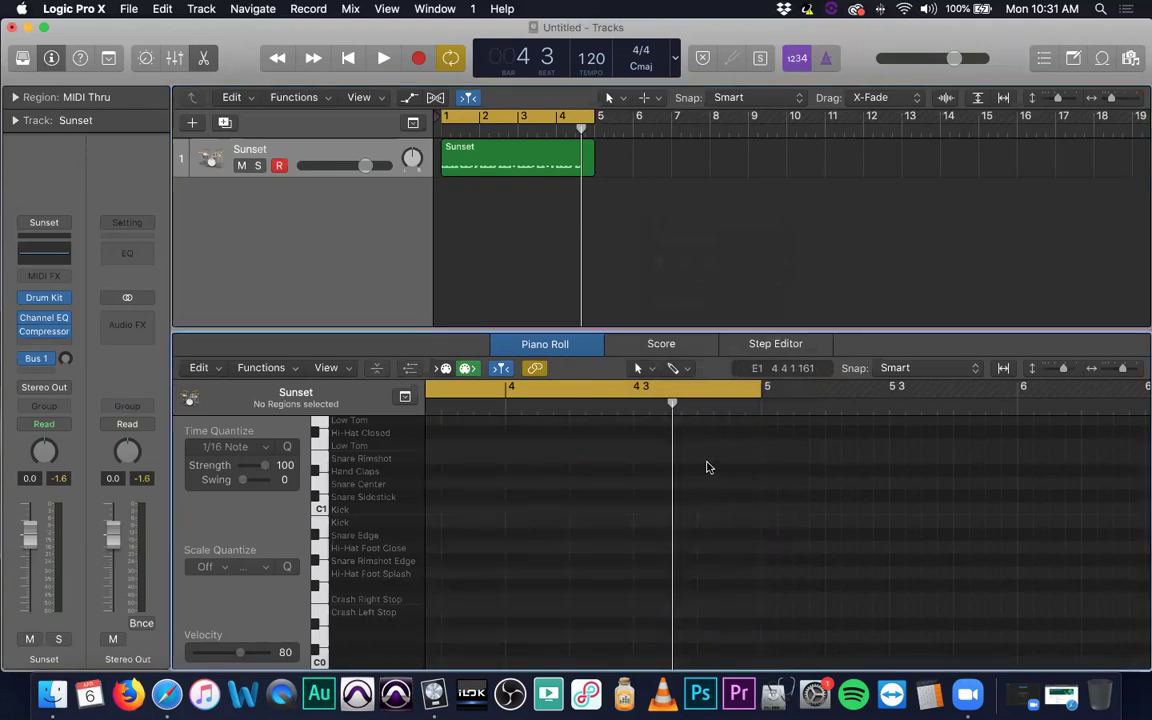
pyautogui.hscroll(-10, 703, 467)
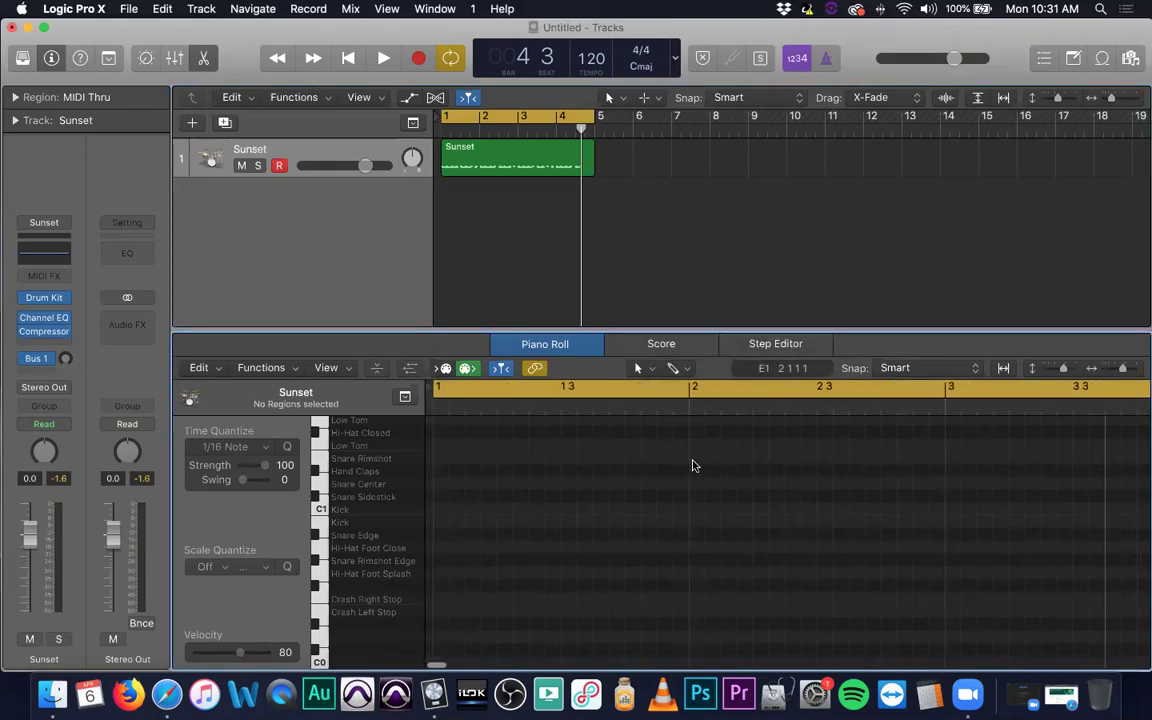
pyautogui.press('super+z')
pyautogui.press('super+z')
pyautogui.hscroll(5, 725, 488)
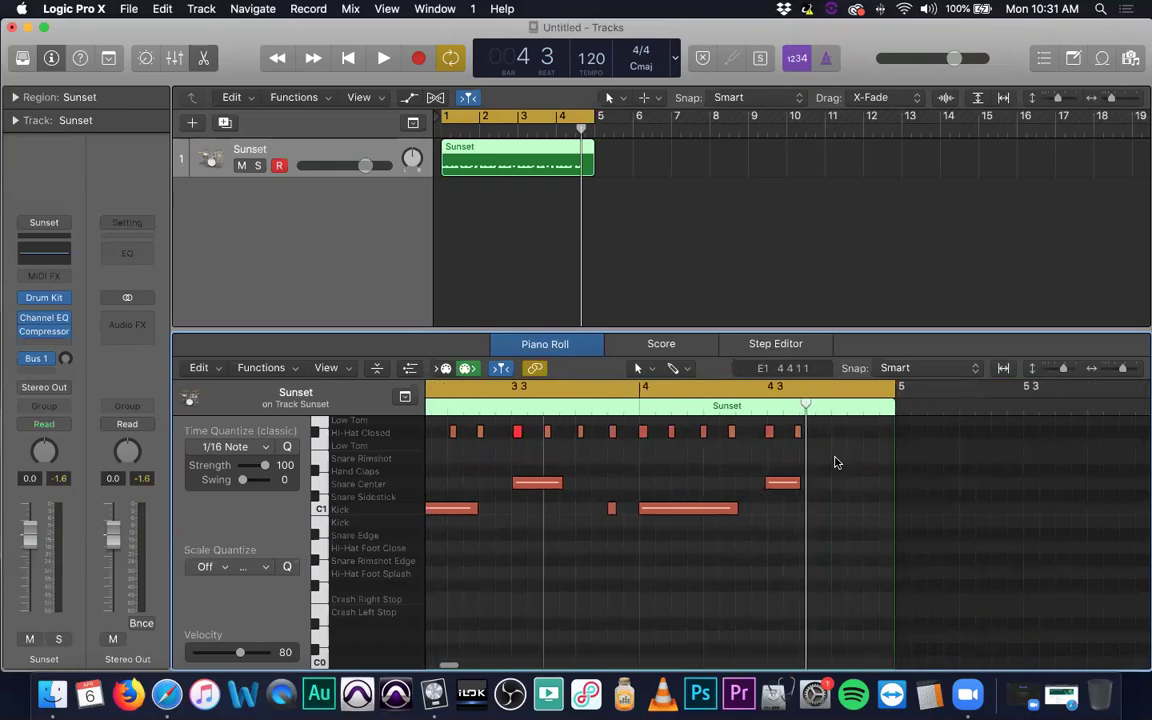
pyautogui.press('t')
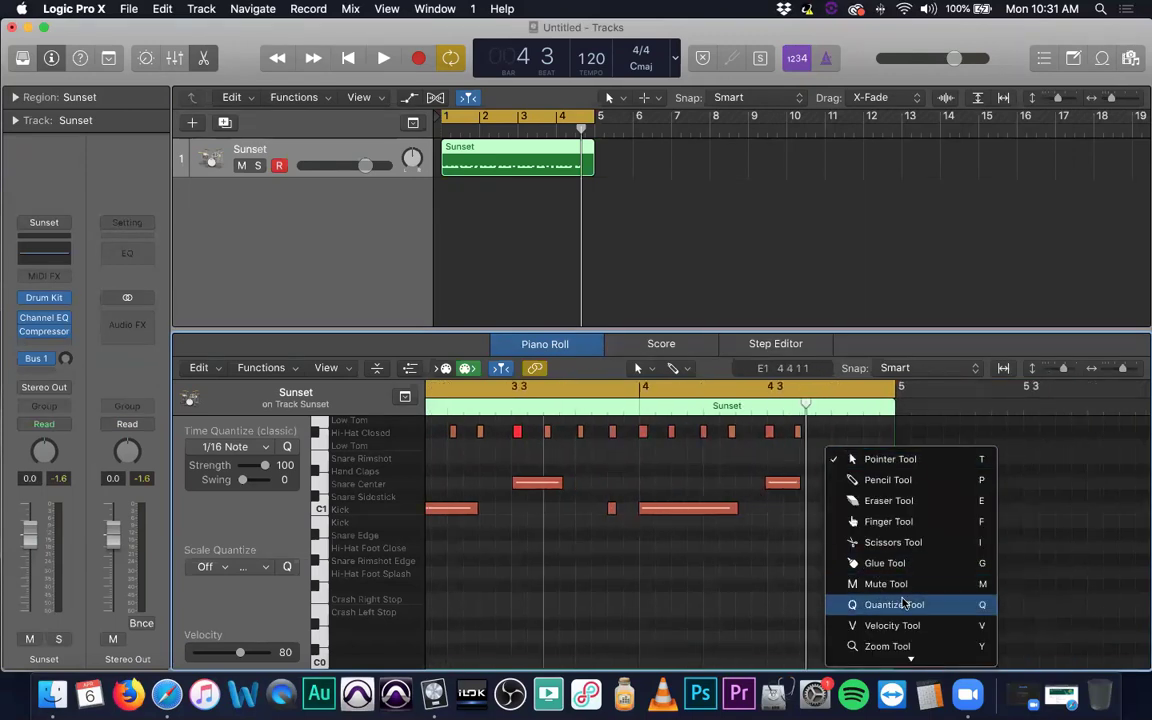
pyautogui.scroll(-2, 913, 610)
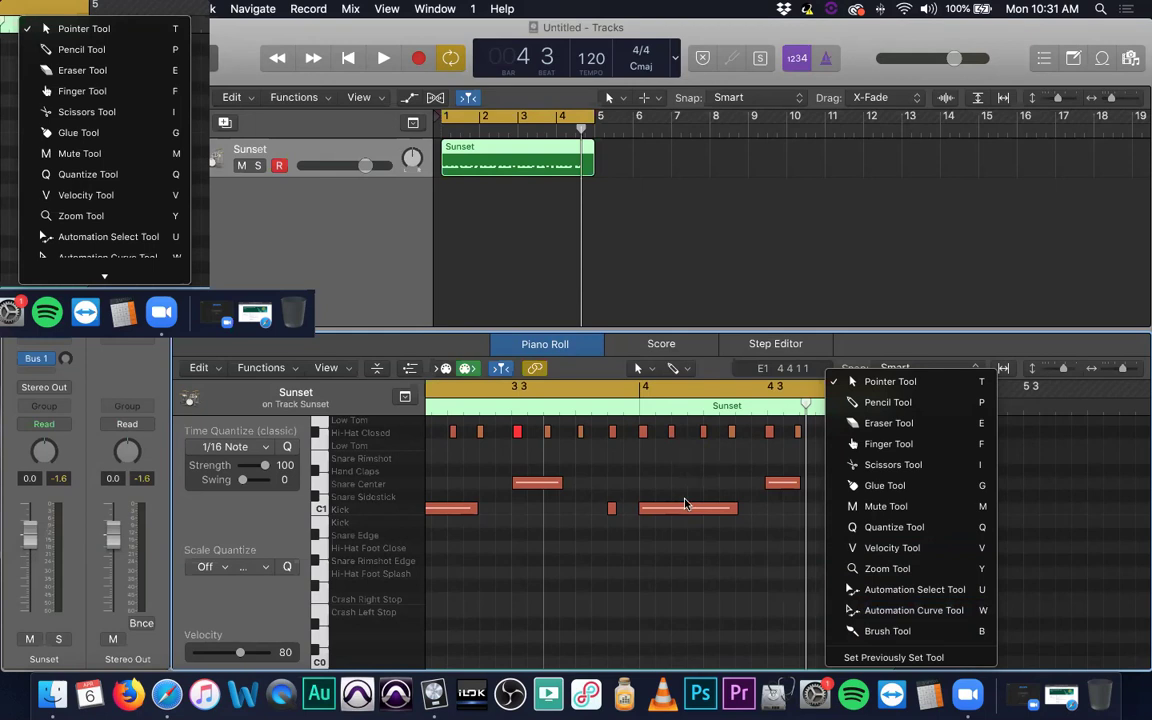
pyautogui.click(430, 345)
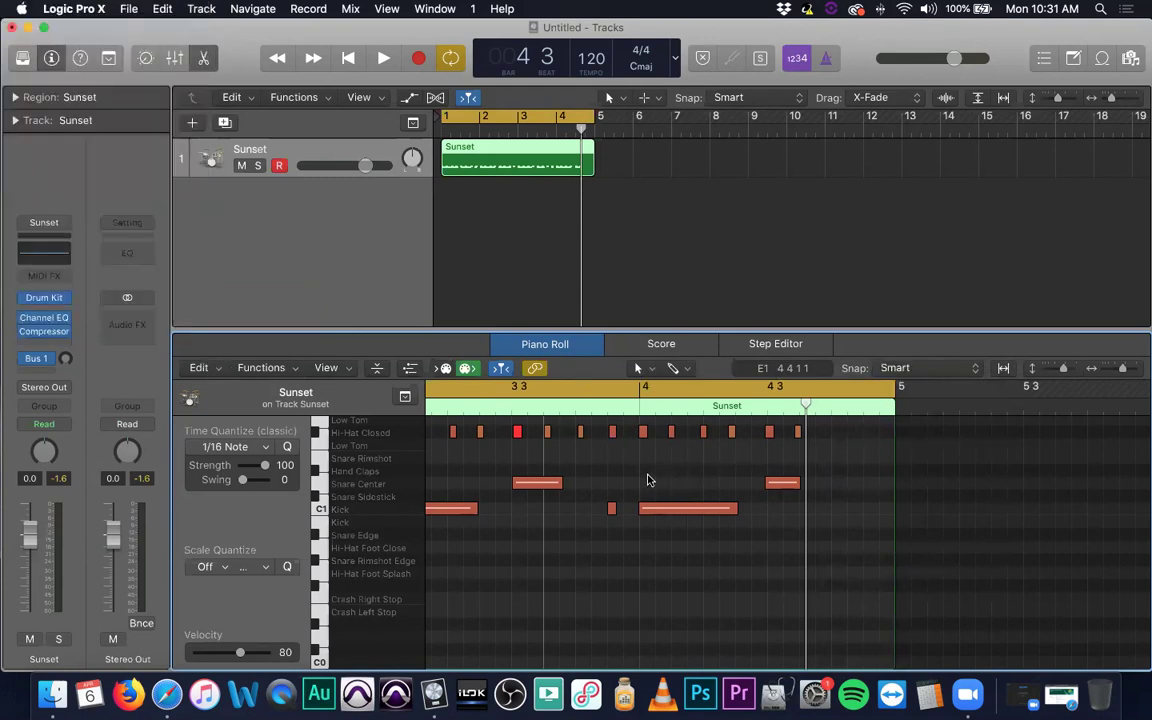
pyautogui.hscroll(-1, 646, 472)
pyautogui.hscroll(-5, 646, 472)
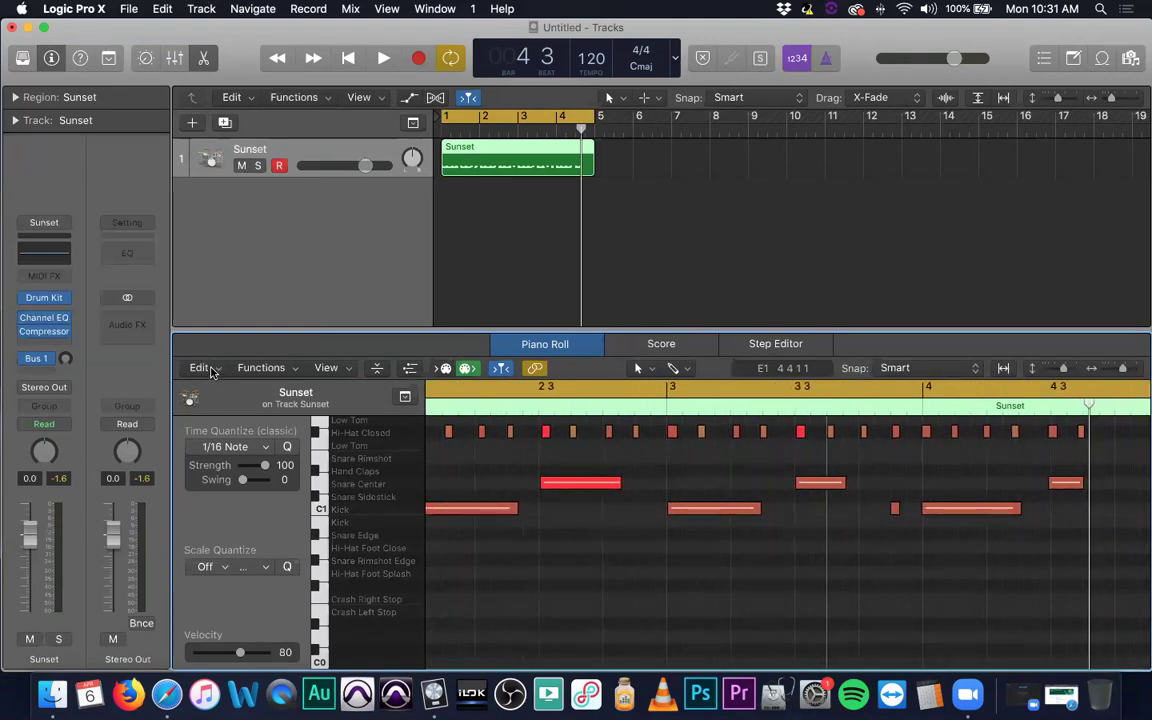
# Look through the Piano Roll's Edit and Functions menus without applying anything.
pyautogui.click(200, 368)
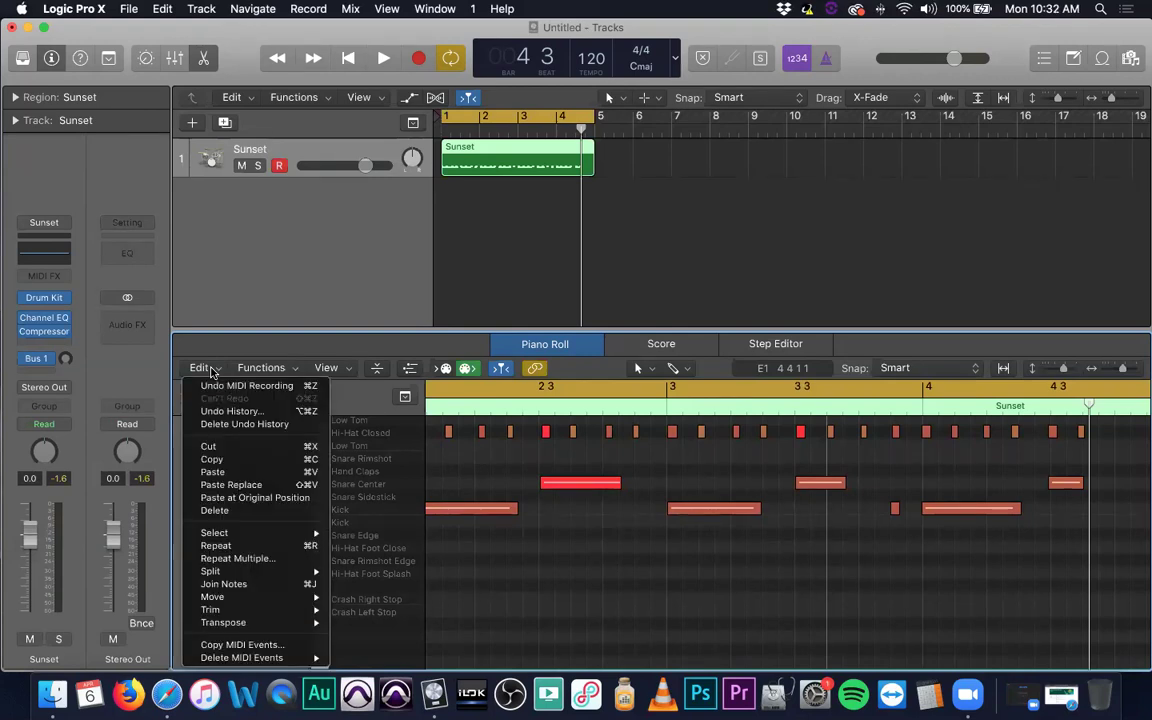
pyautogui.click(211, 371)
pyautogui.click(276, 369)
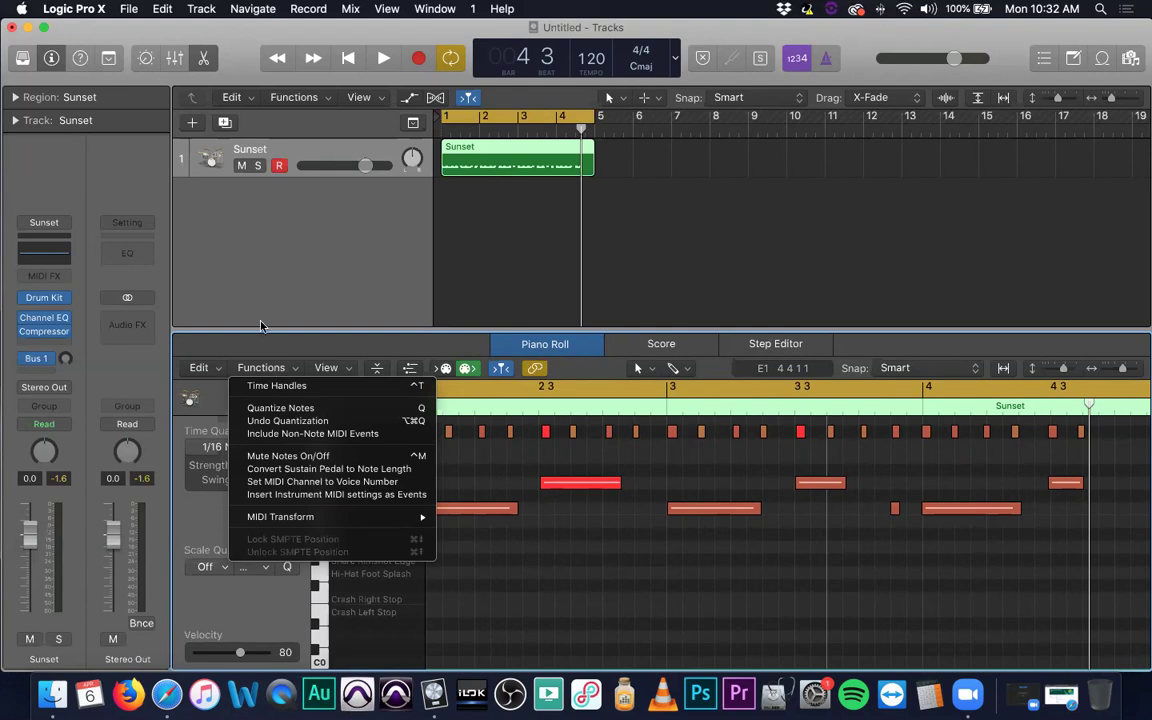
pyautogui.click(300, 100)
# Browse the Functions > MIDI Transform submenu, close it, and bring up the View menu.
pyautogui.click(300, 100)
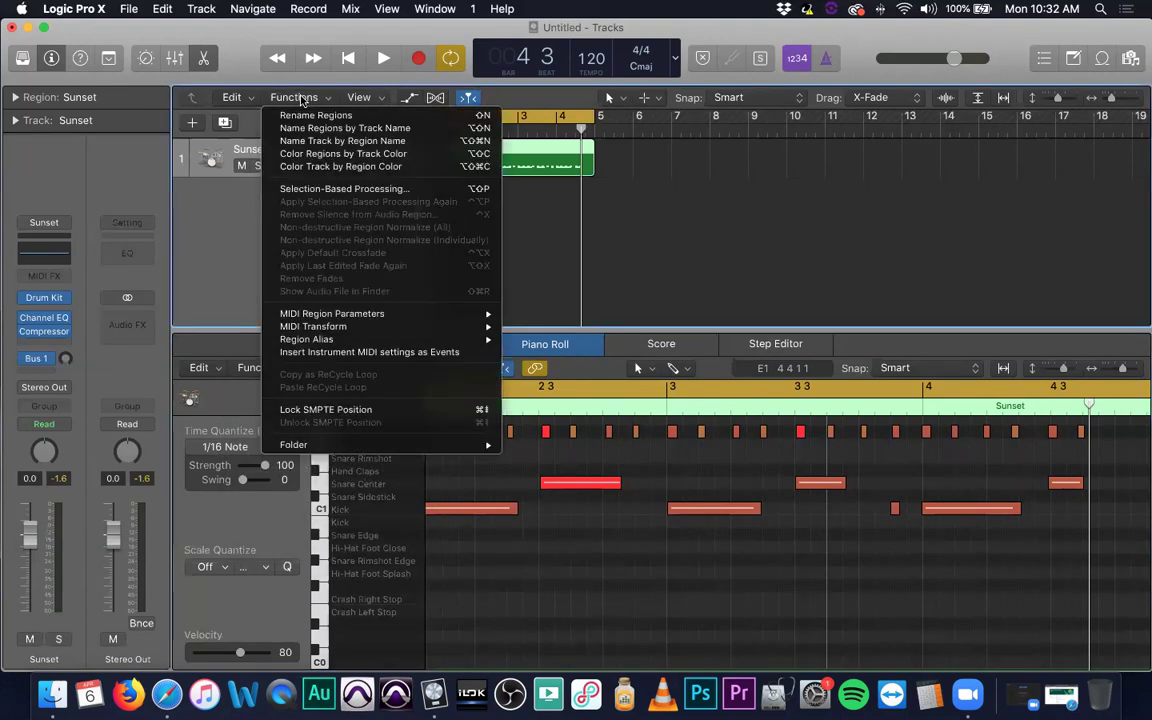
pyautogui.click(300, 100)
pyautogui.click(282, 370)
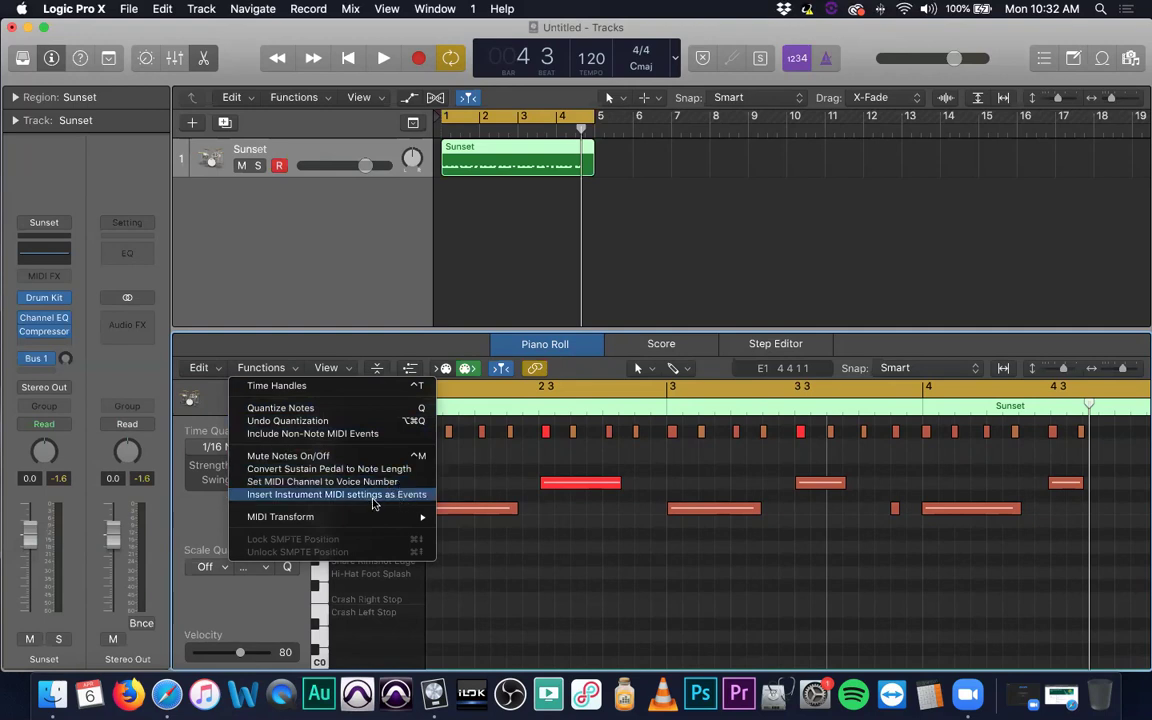
pyautogui.moveTo(344, 520)
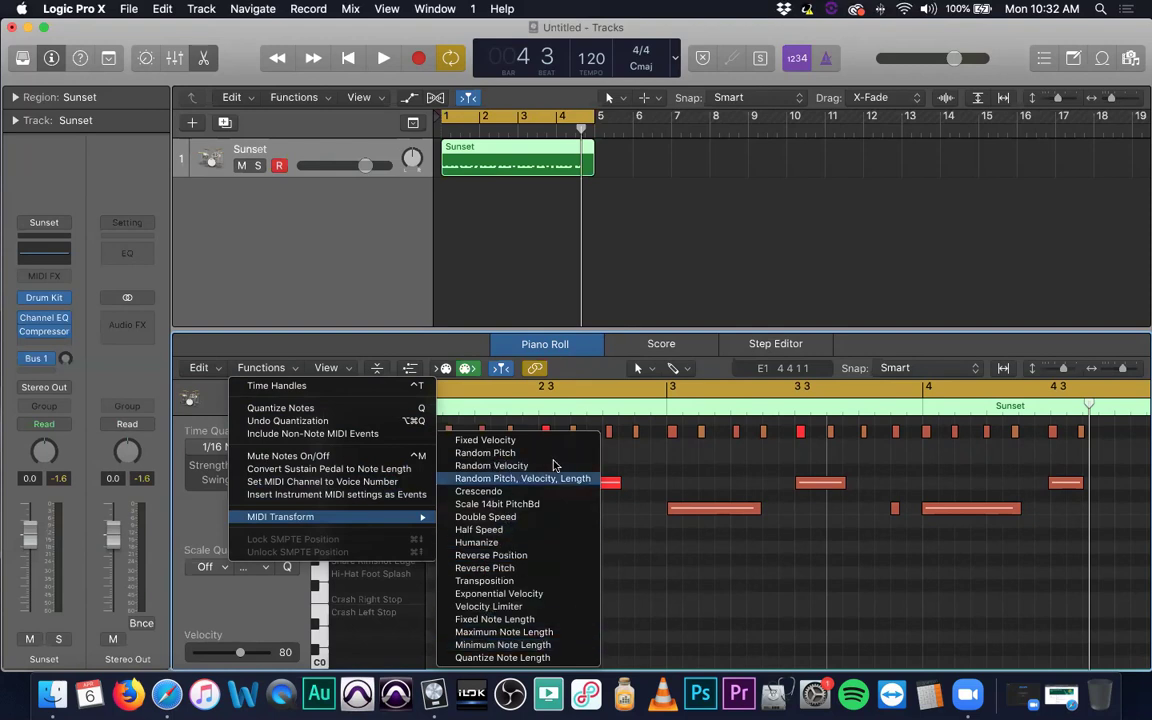
pyautogui.click(690, 545)
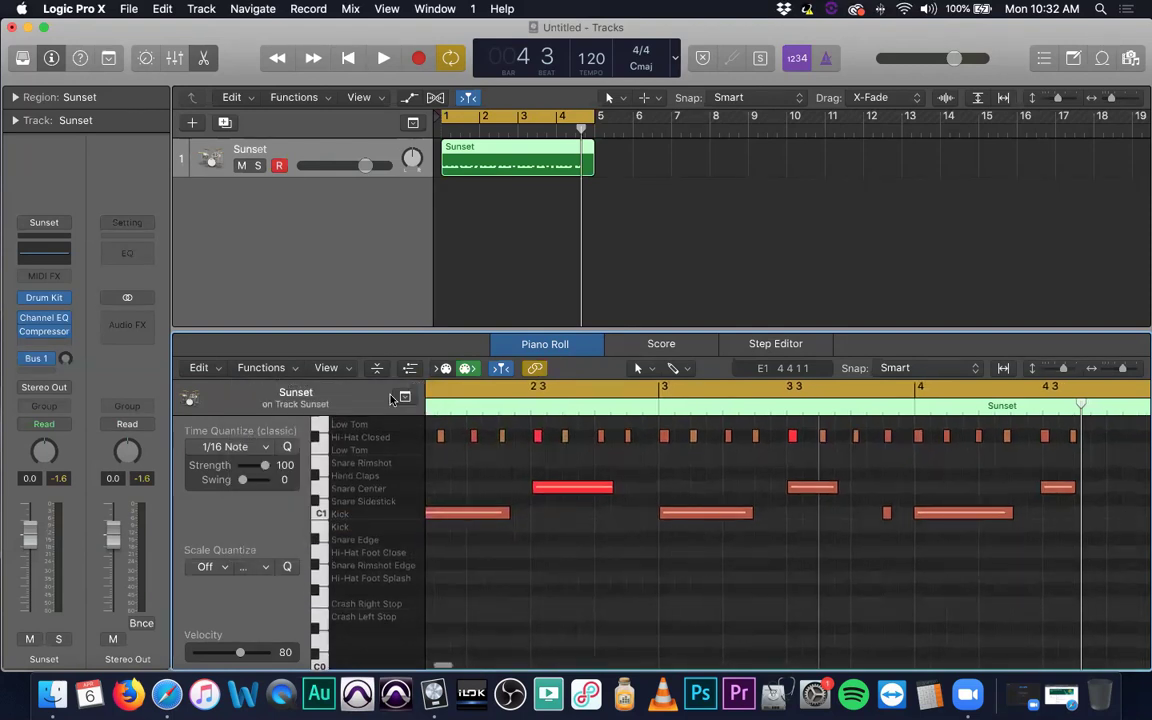
pyautogui.click(327, 368)
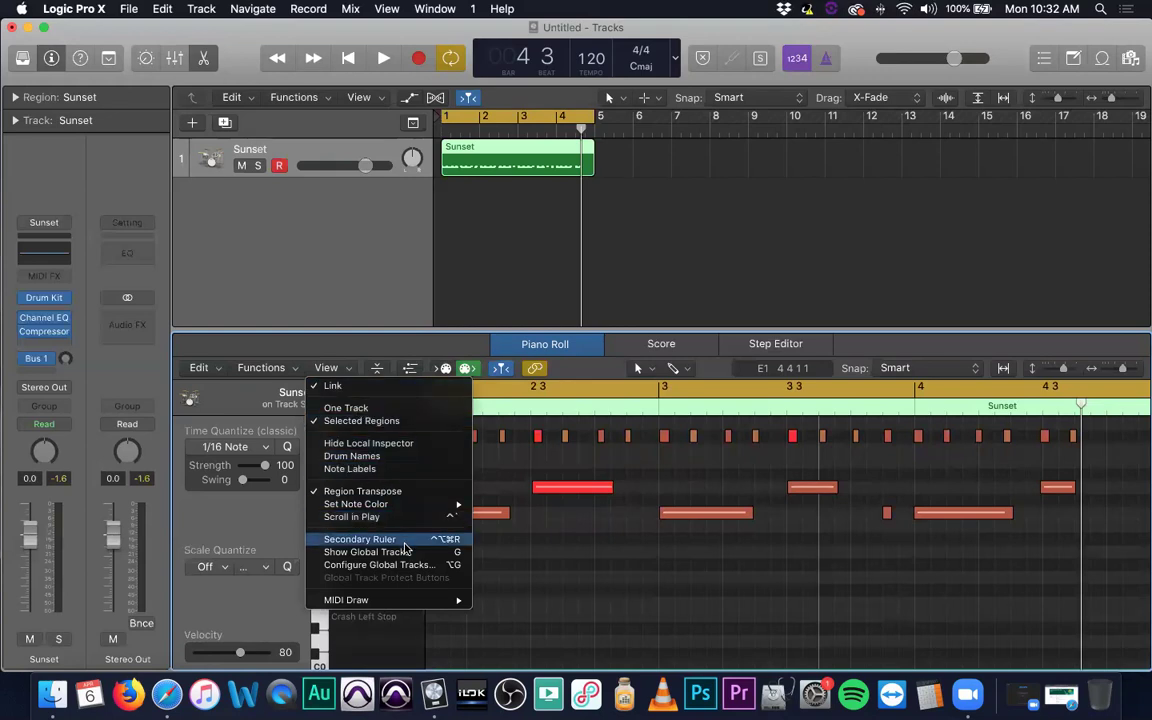
# Toggle a View menu option, try Collapse Mode on and off, and scroll the drum lanes.
pyautogui.click(404, 469)
pyautogui.scroll(1, 549, 521)
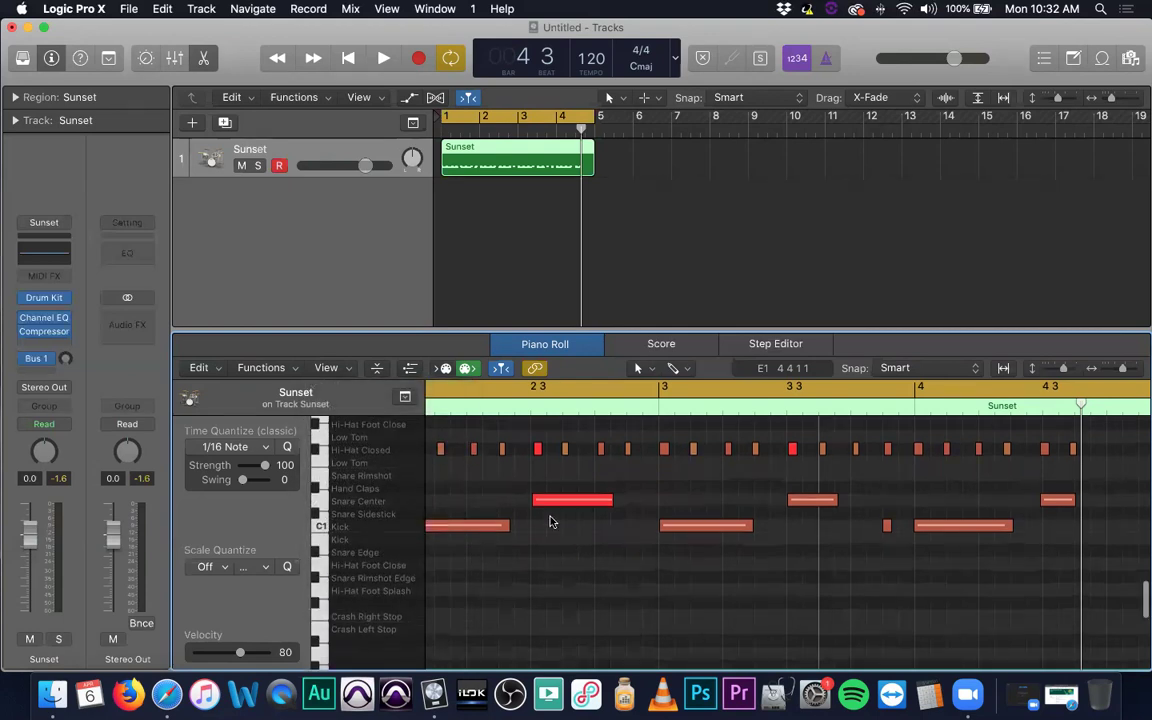
pyautogui.click(381, 371)
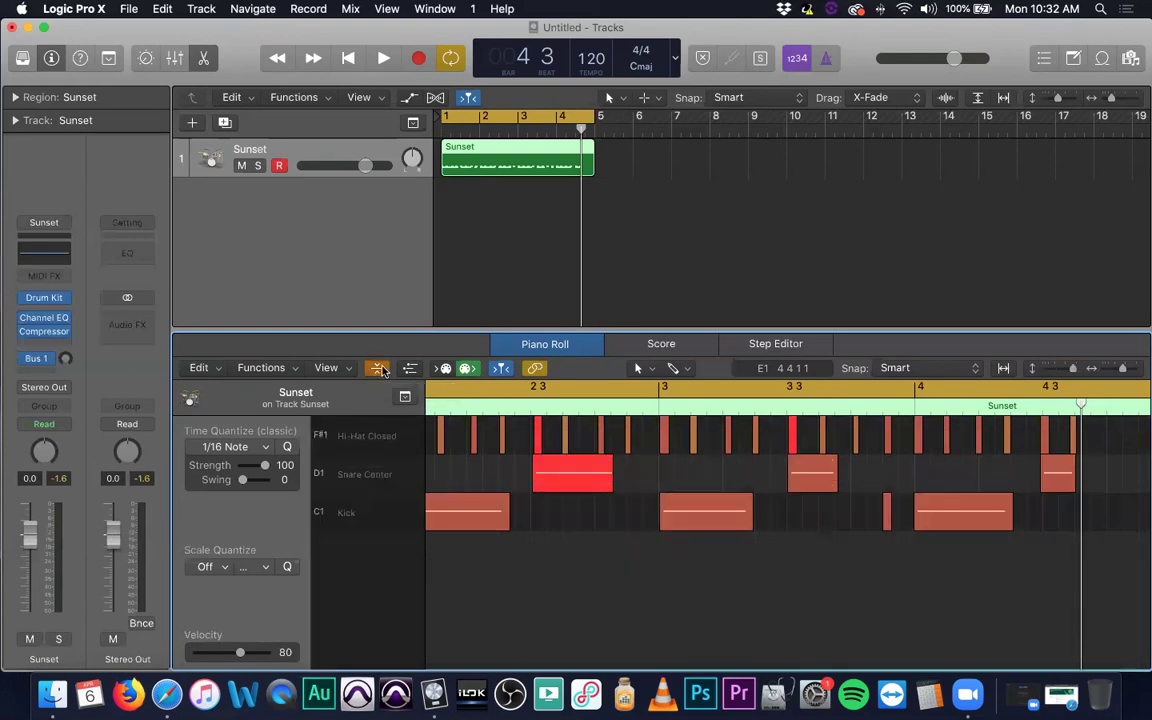
pyautogui.click(381, 371)
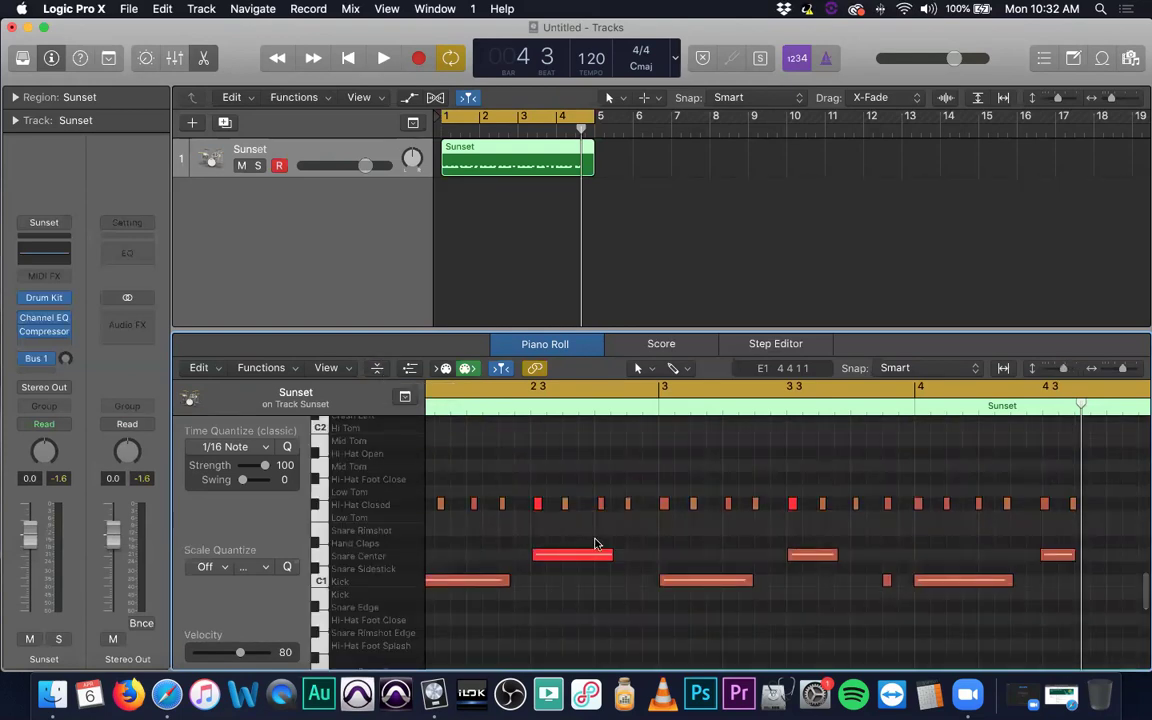
pyautogui.scroll(5, 576, 530)
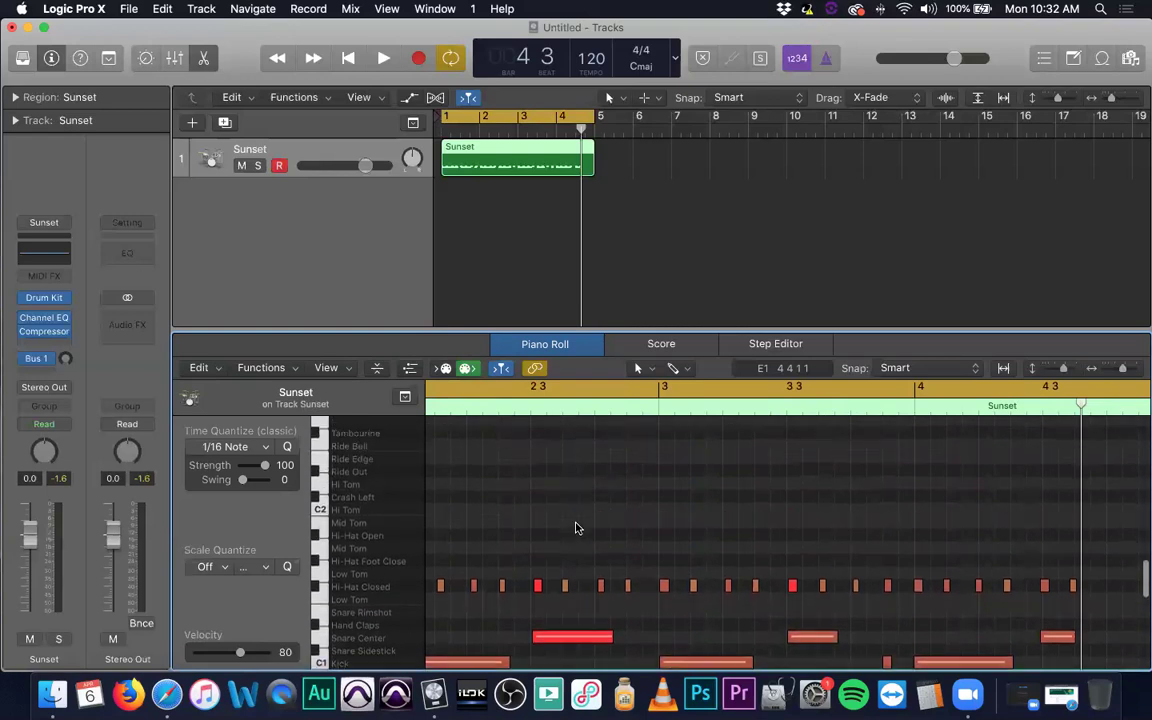
pyautogui.scroll(2, 577, 527)
pyautogui.scroll(-2, 577, 527)
pyautogui.scroll(1, 577, 527)
pyautogui.scroll(1, 349, 494)
pyautogui.scroll(-6, 346, 502)
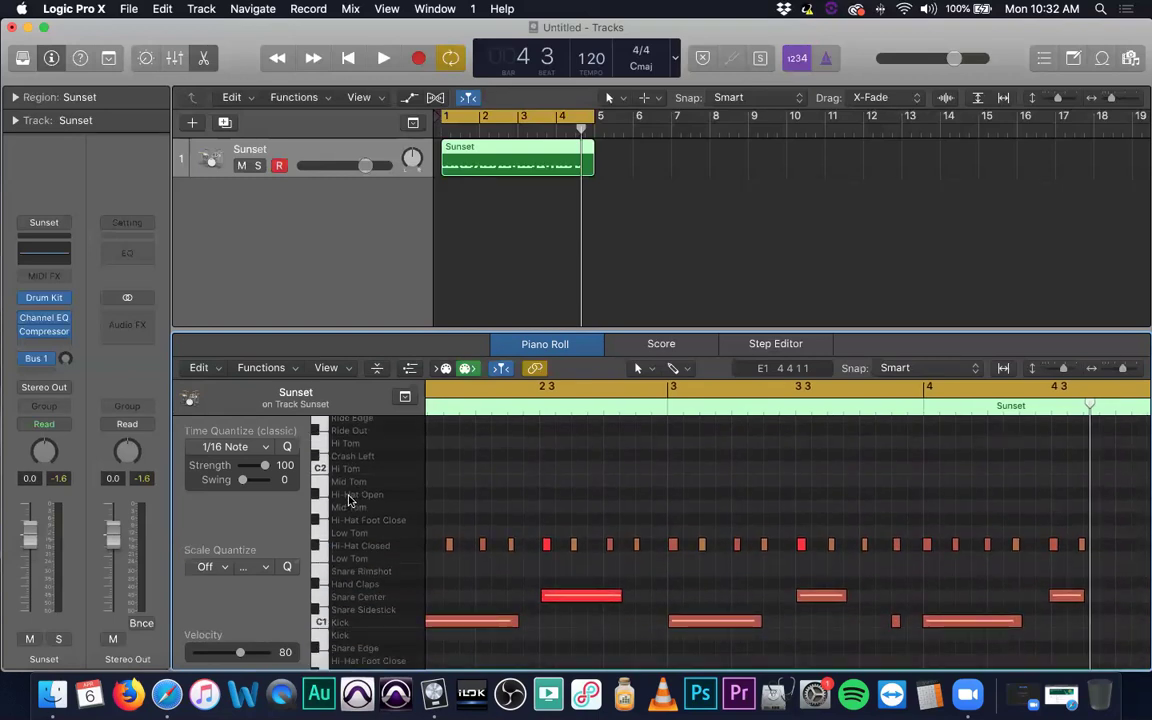
pyautogui.scroll(-5, 358, 497)
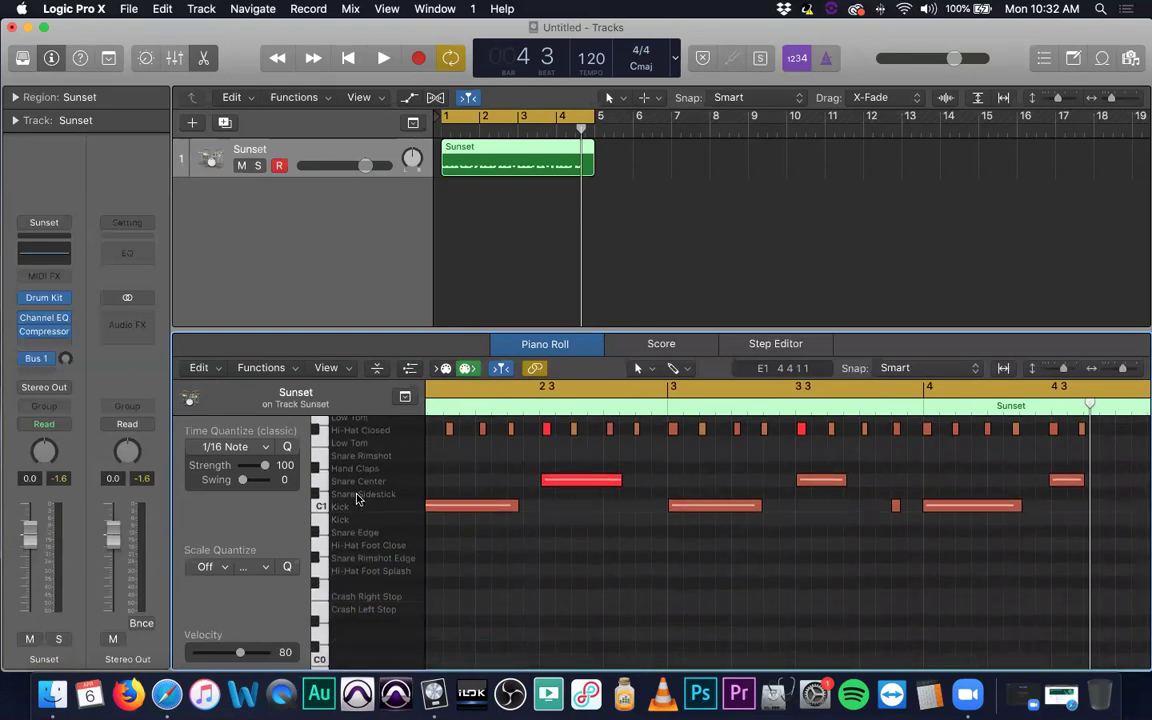
pyautogui.scroll(-1, 358, 500)
pyautogui.scroll(6, 359, 503)
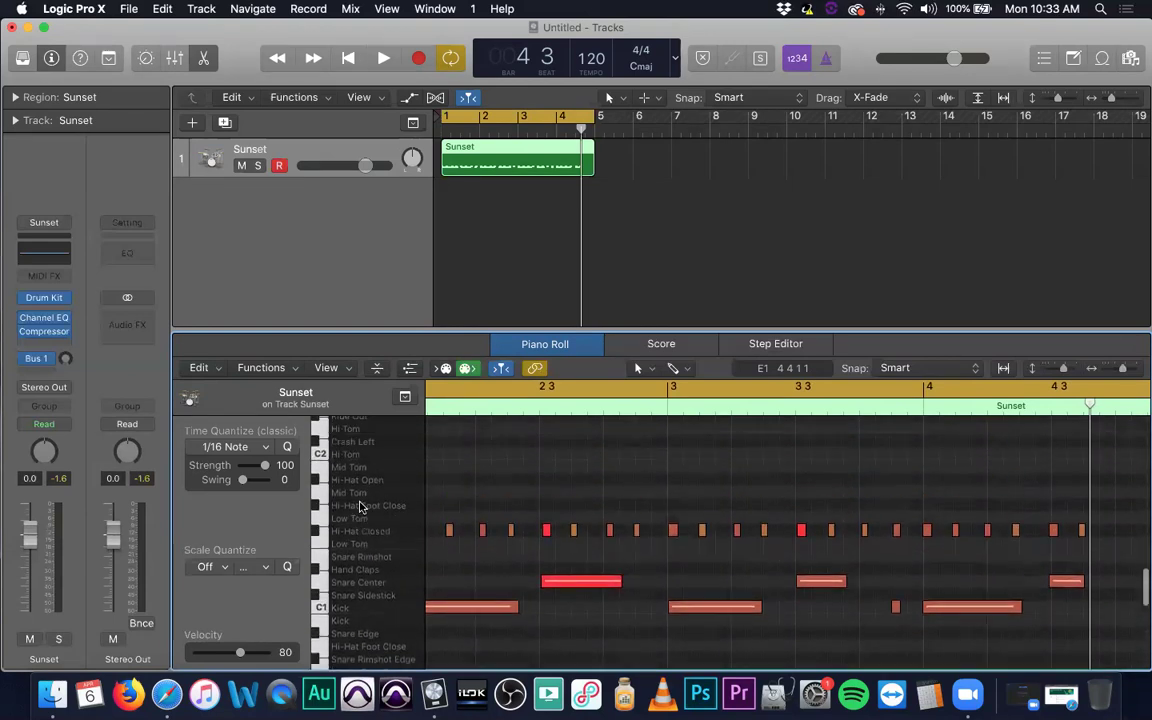
pyautogui.scroll(3, 361, 508)
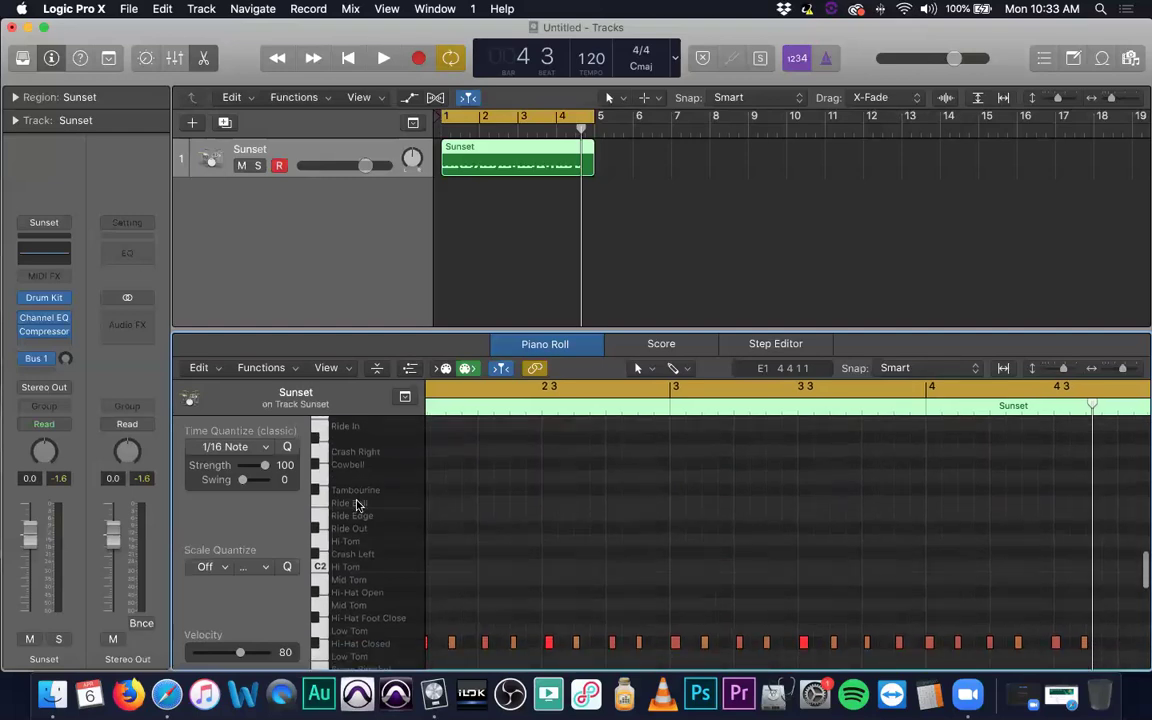
# Audition the Ride Bell sound, then collapse to Hi-Hat Closed, Snare Center and Kick lanes.
pyautogui.click(358, 505)
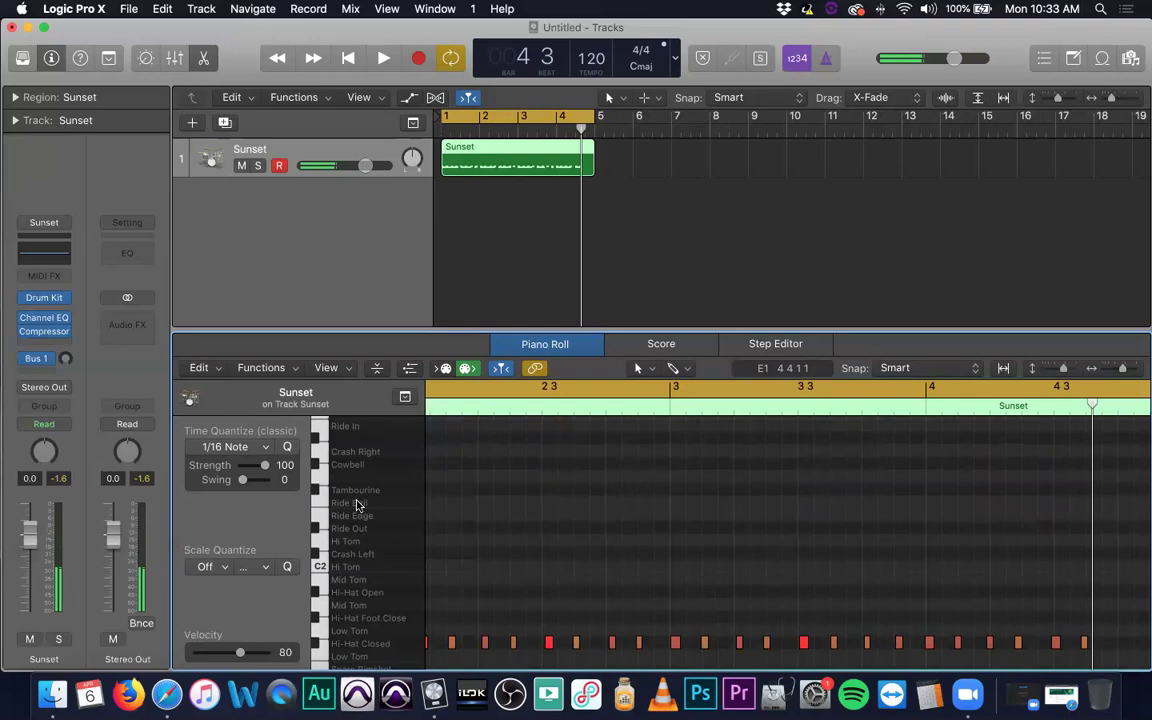
pyautogui.click(358, 505)
pyautogui.click(358, 505)
pyautogui.click(358, 505)
pyautogui.click(358, 505)
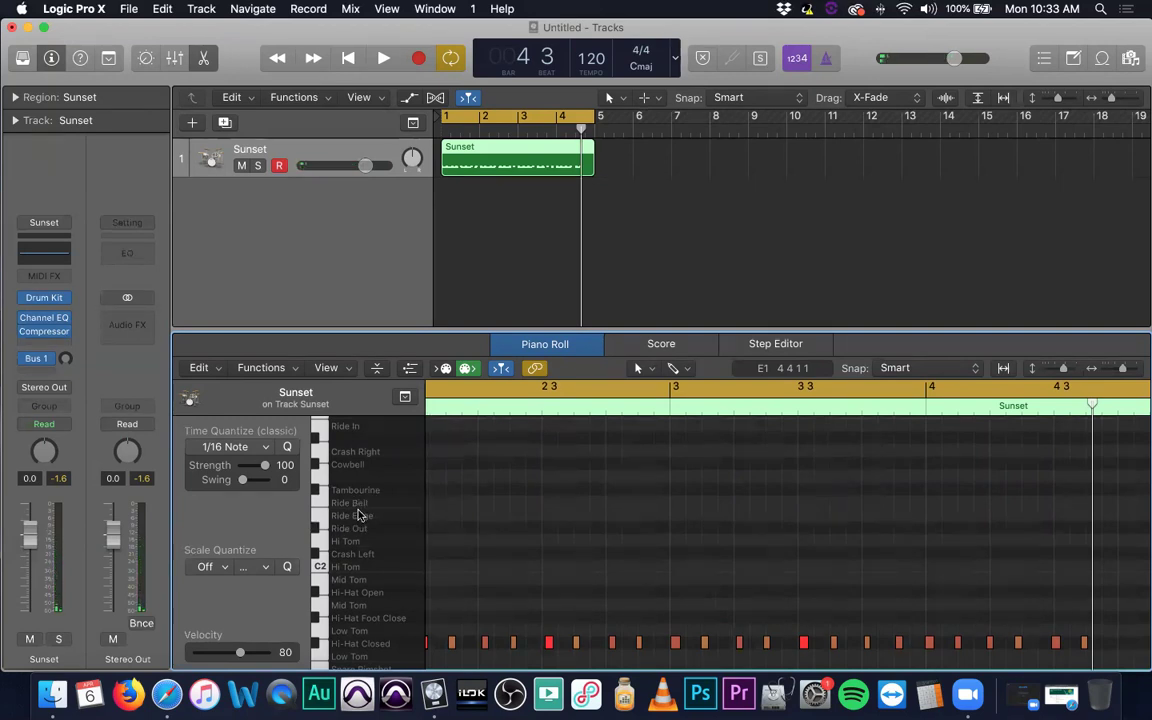
pyautogui.scroll(-5, 433, 515)
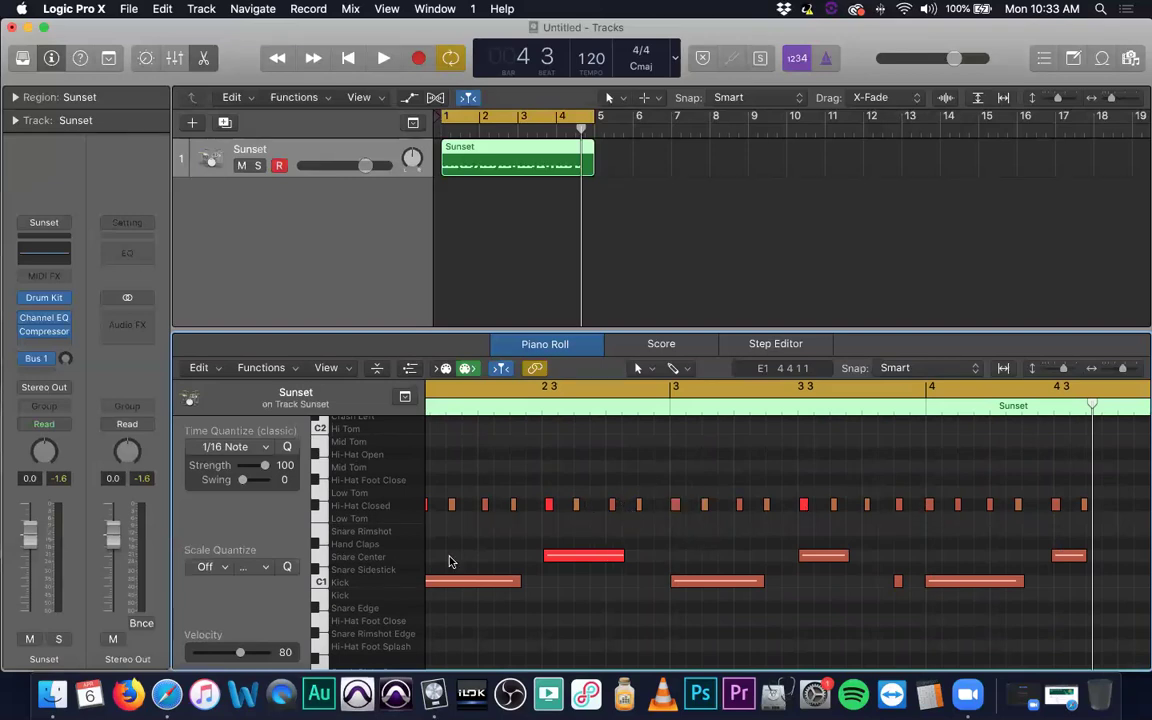
pyautogui.click(376, 368)
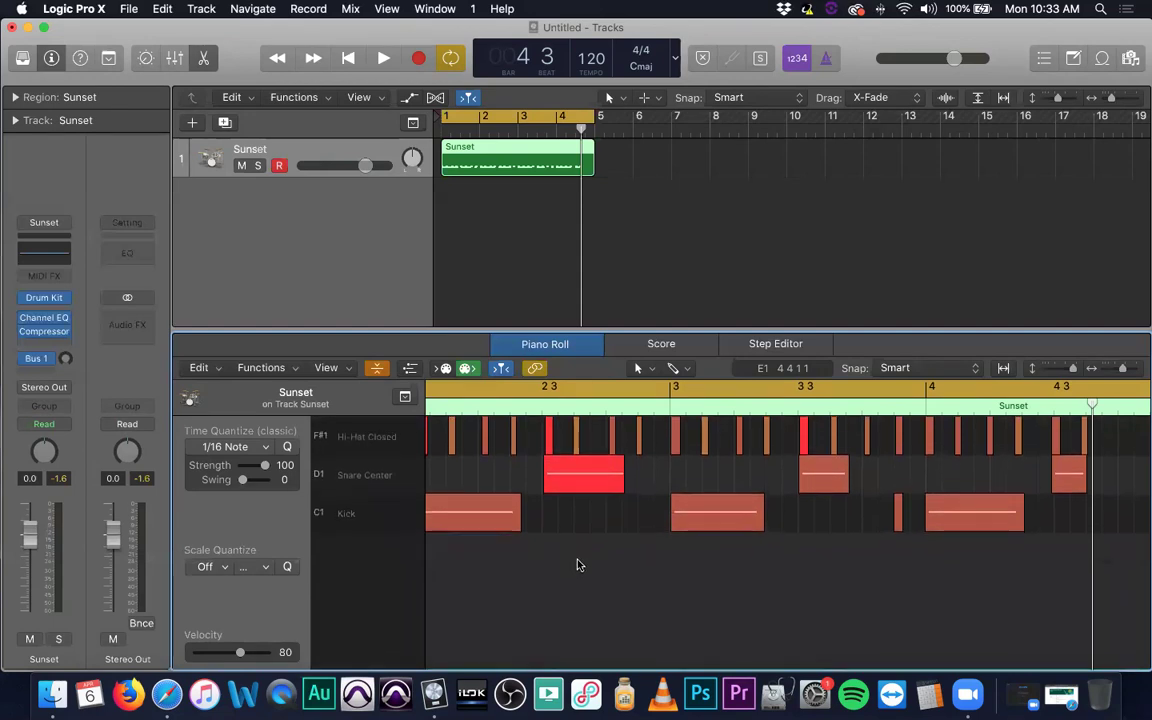
pyautogui.hscroll(3, 577, 565)
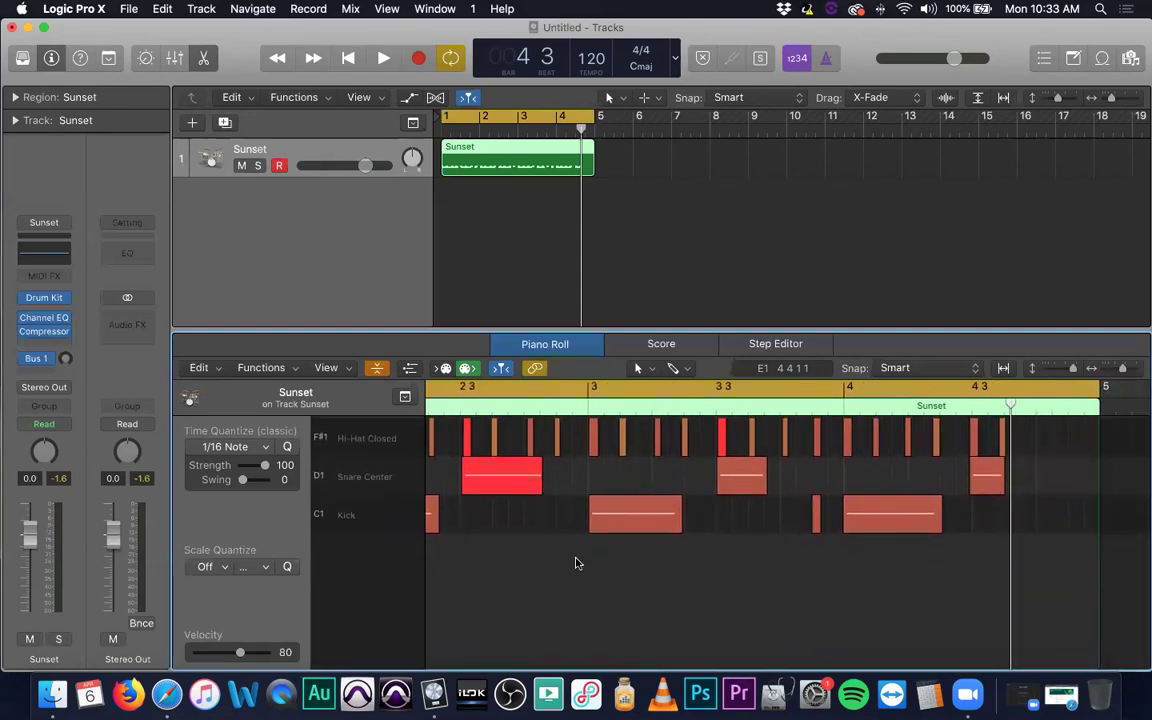
pyautogui.click(378, 370)
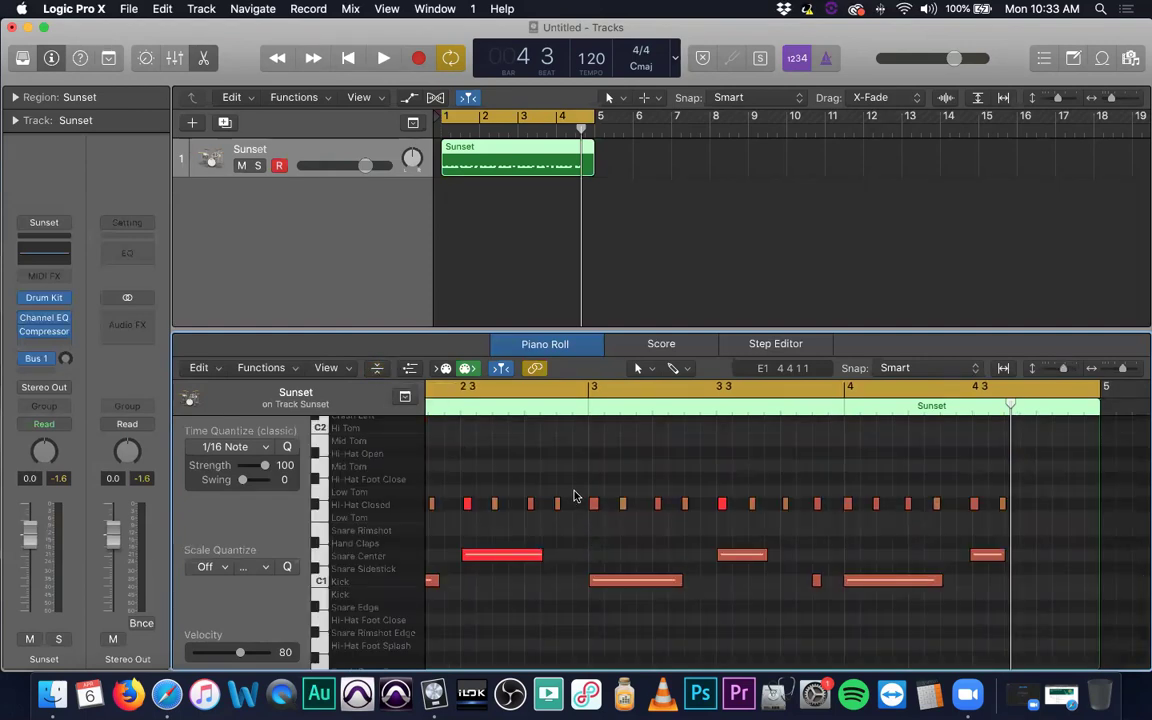
pyautogui.scroll(-3, 604, 491)
pyautogui.scroll(3, 604, 491)
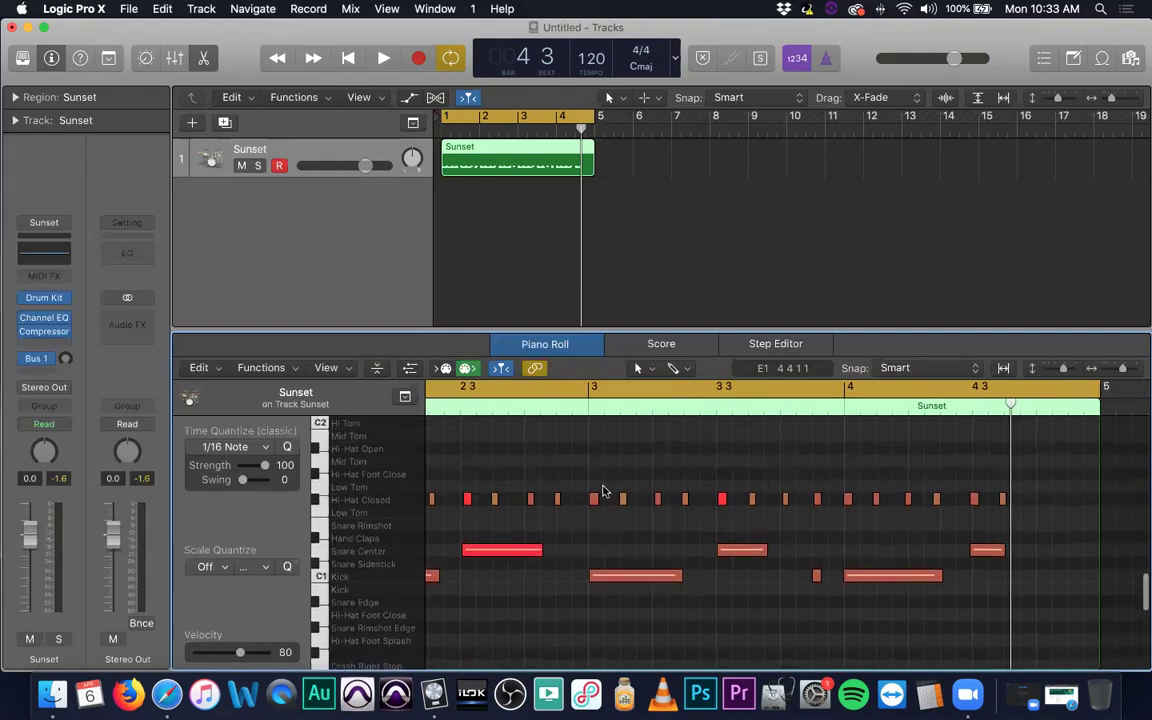
pyautogui.hscroll(1, 604, 491)
pyautogui.hscroll(-10, 604, 491)
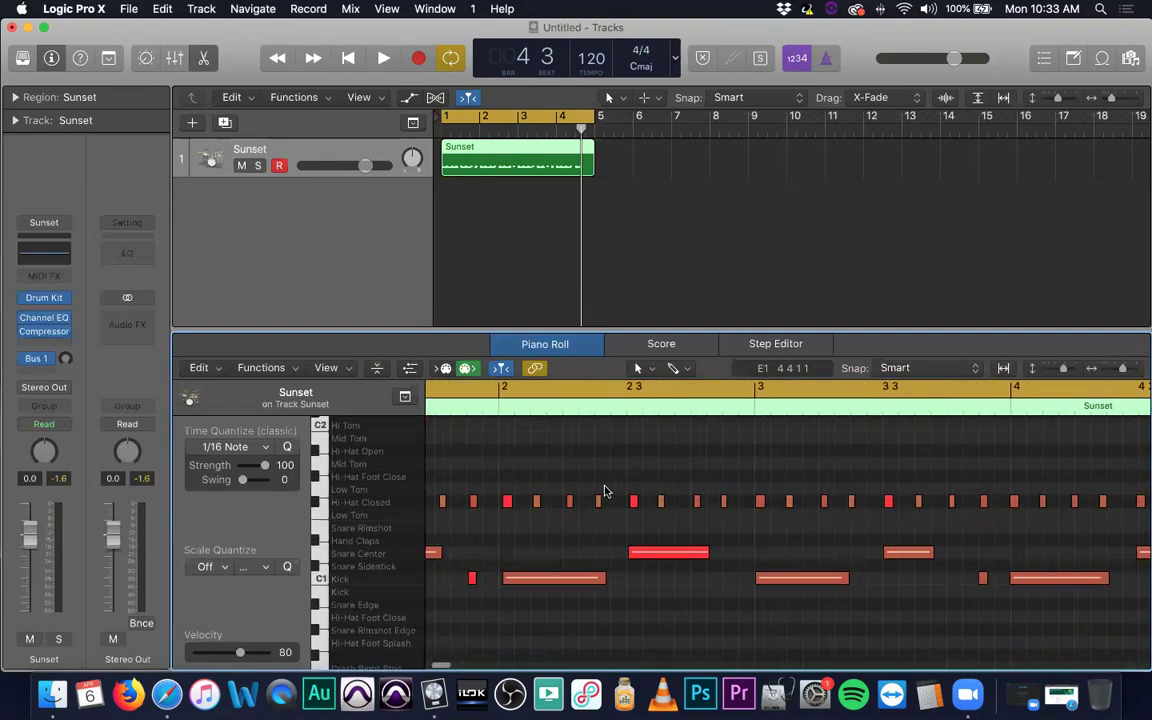
pyautogui.click(378, 368)
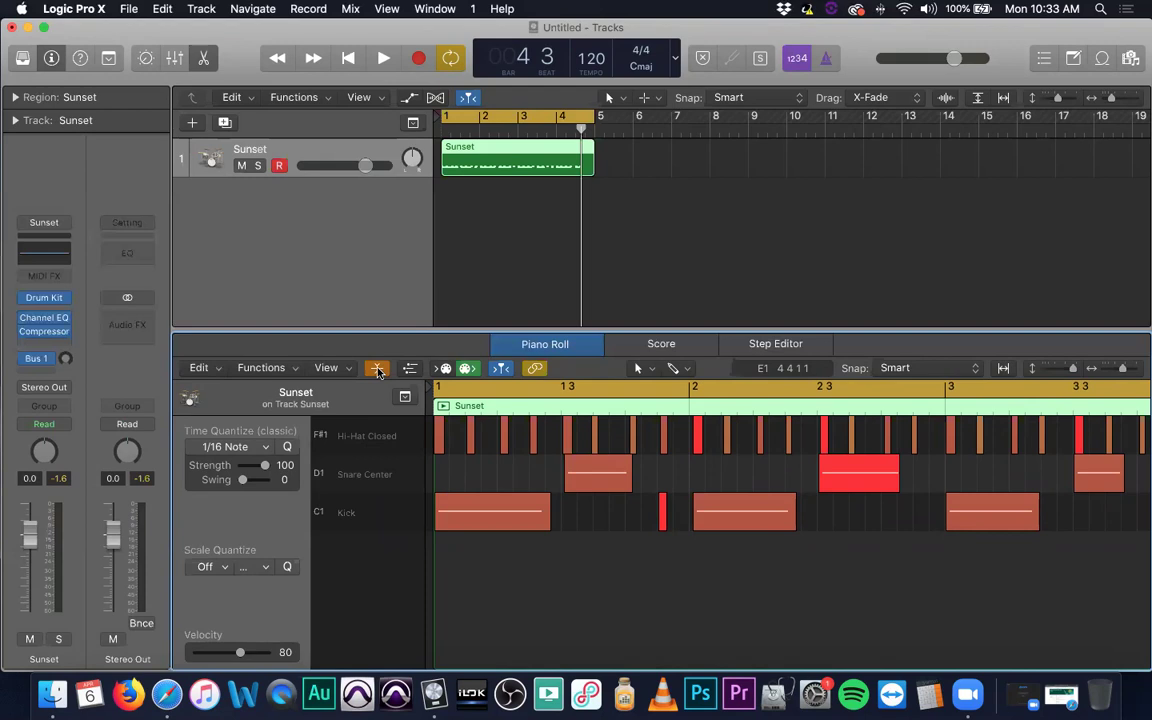
pyautogui.hscroll(10, 704, 440)
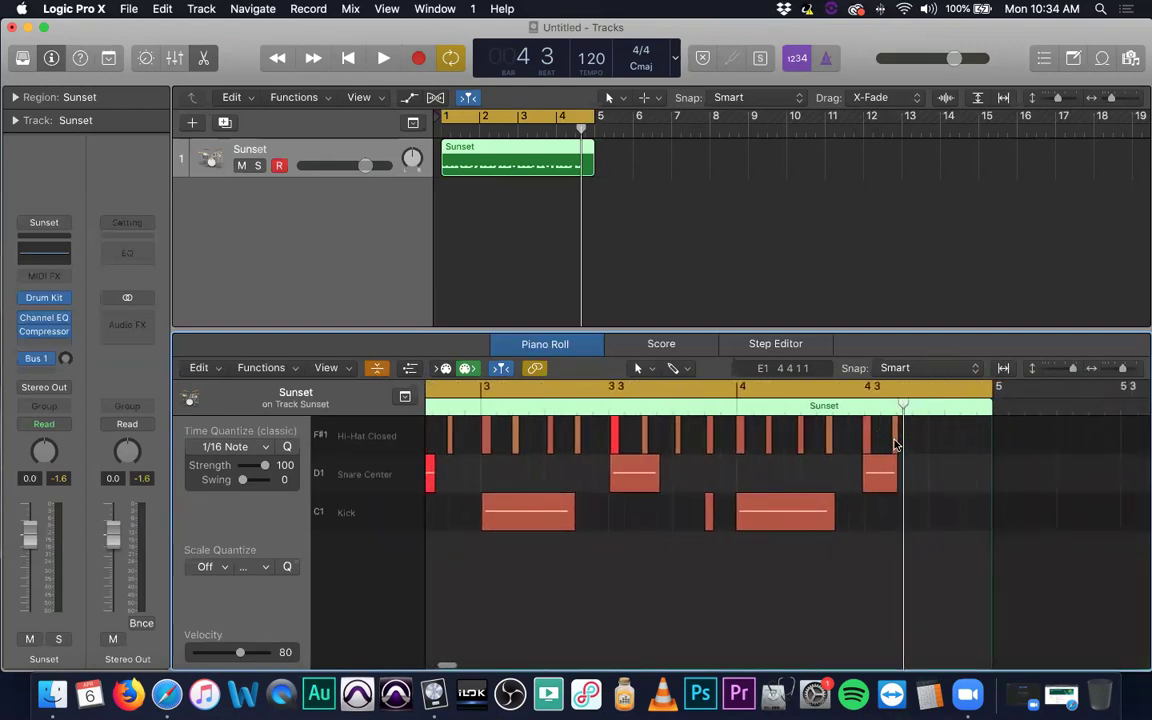
# With the Pencil Tool, add two closed hi-hat notes near the end of bar 4, one at 4 4 3.
pyautogui.click(640, 370)
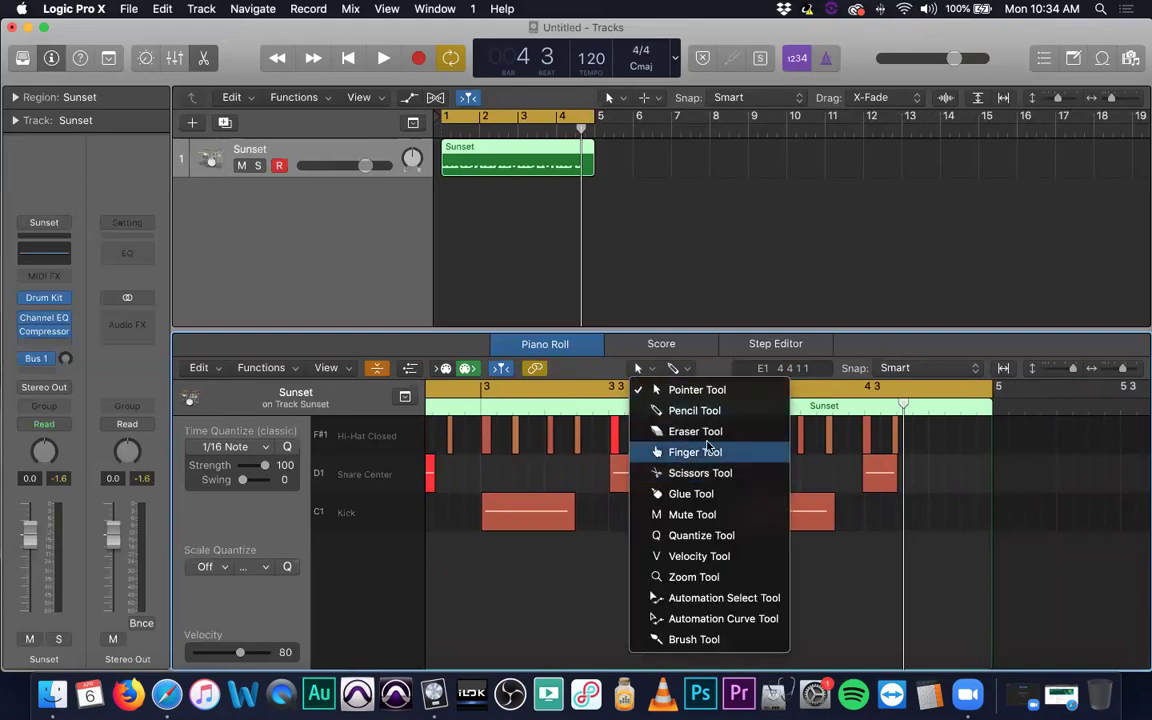
pyautogui.click(733, 411)
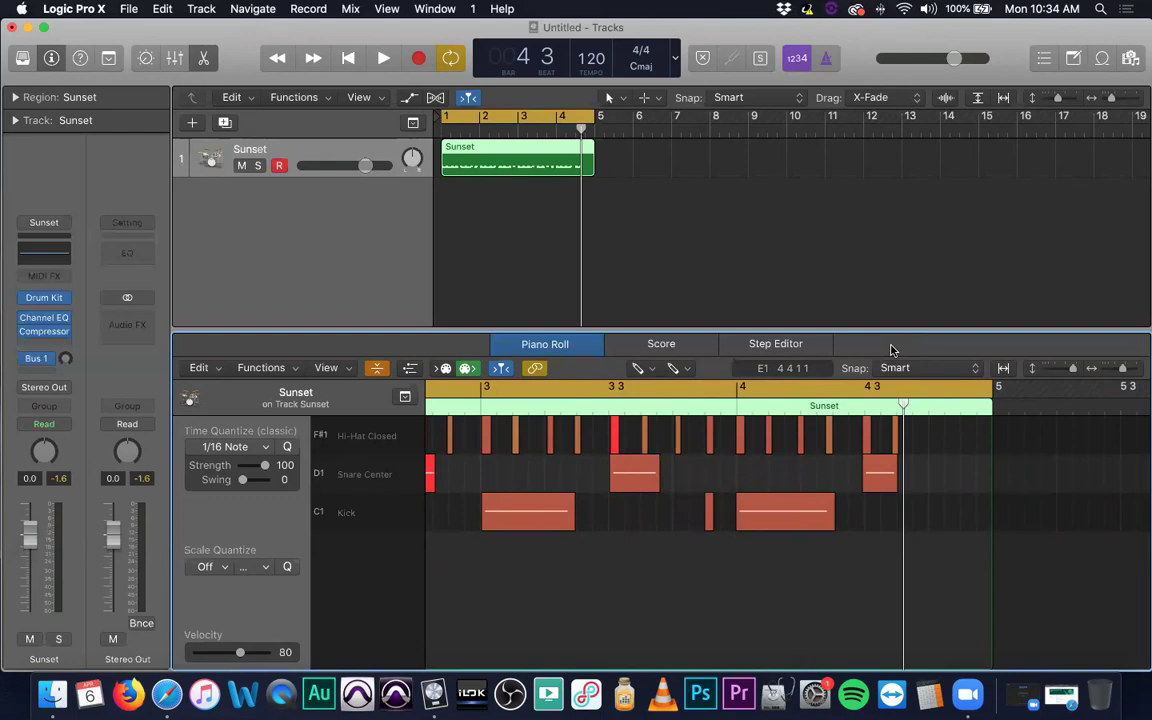
pyautogui.click(897, 444)
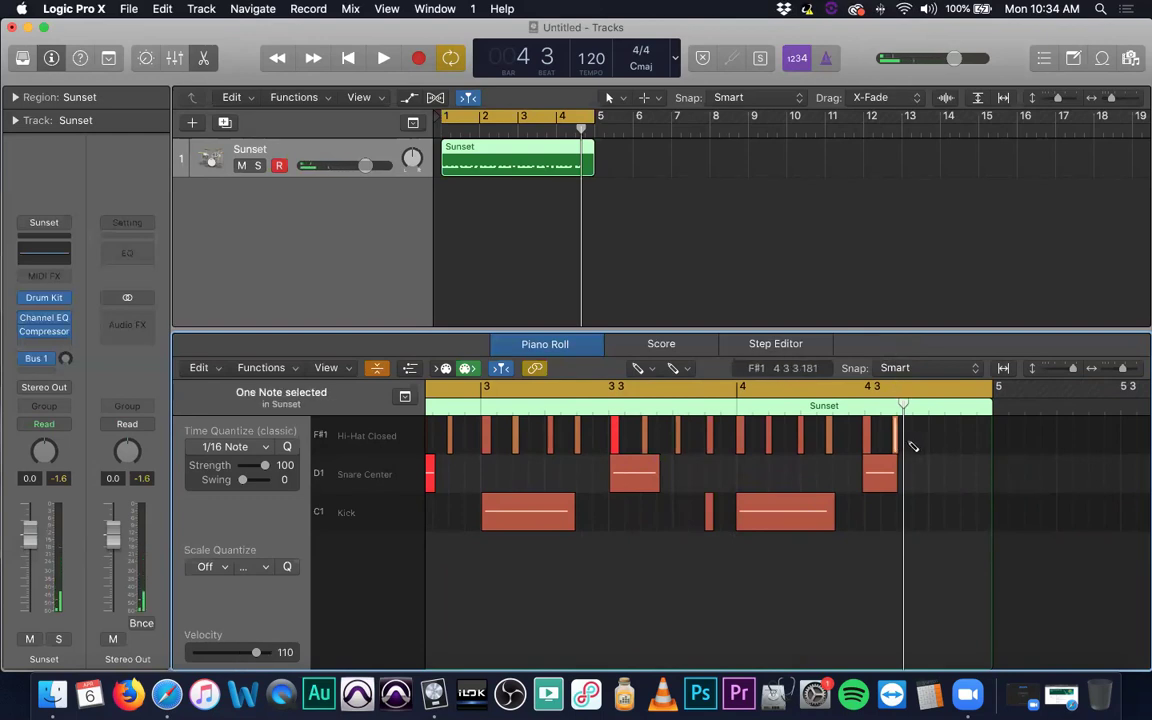
pyautogui.click(915, 440)
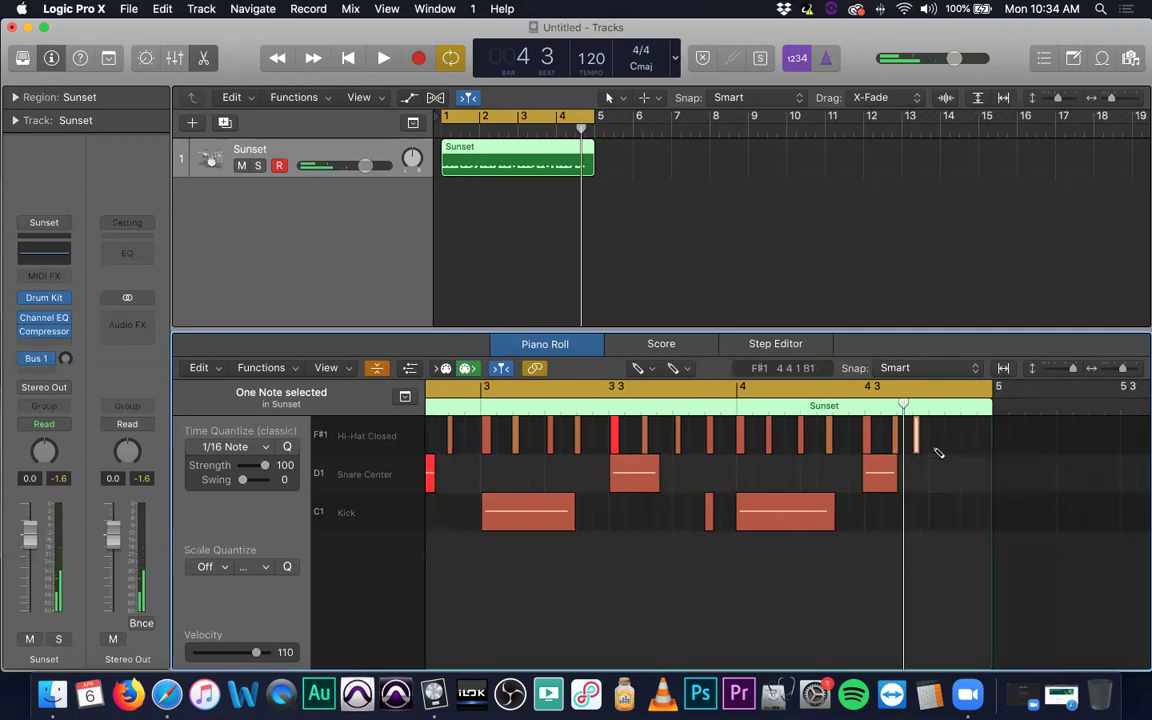
pyautogui.moveTo(917, 440); pyautogui.dragTo(933, 441)
pyautogui.click(965, 441)
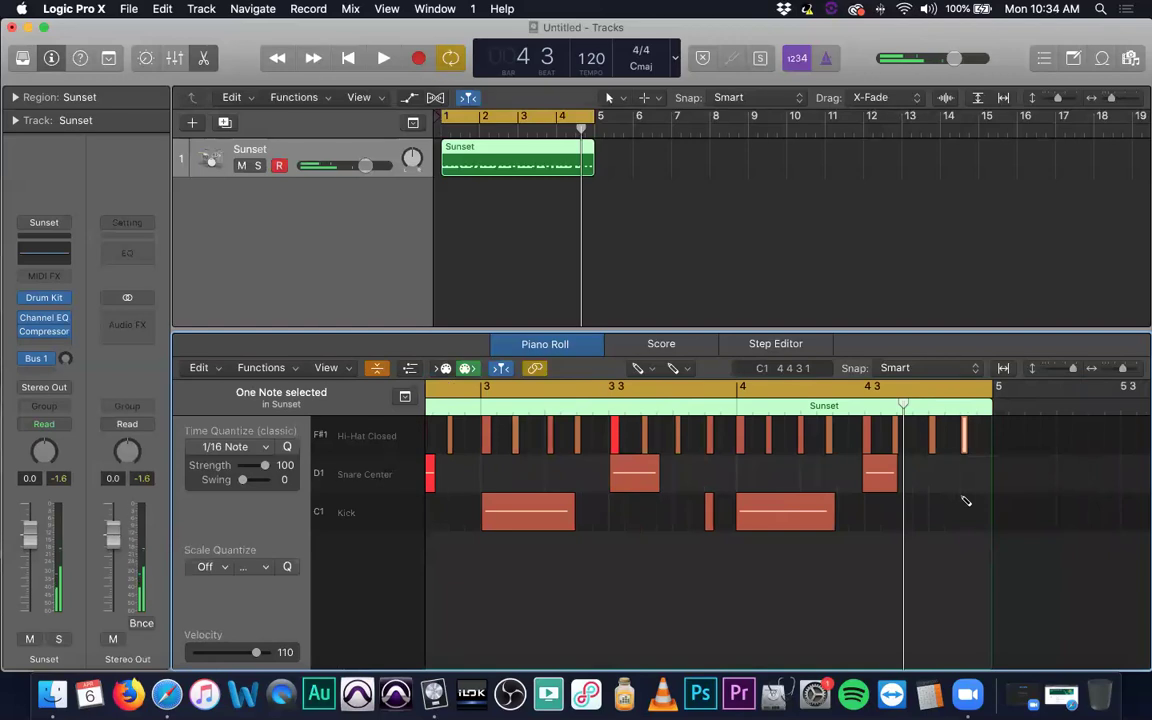
# Play the edited pattern back from bar 3 beat 2.
pyautogui.click(806, 516)
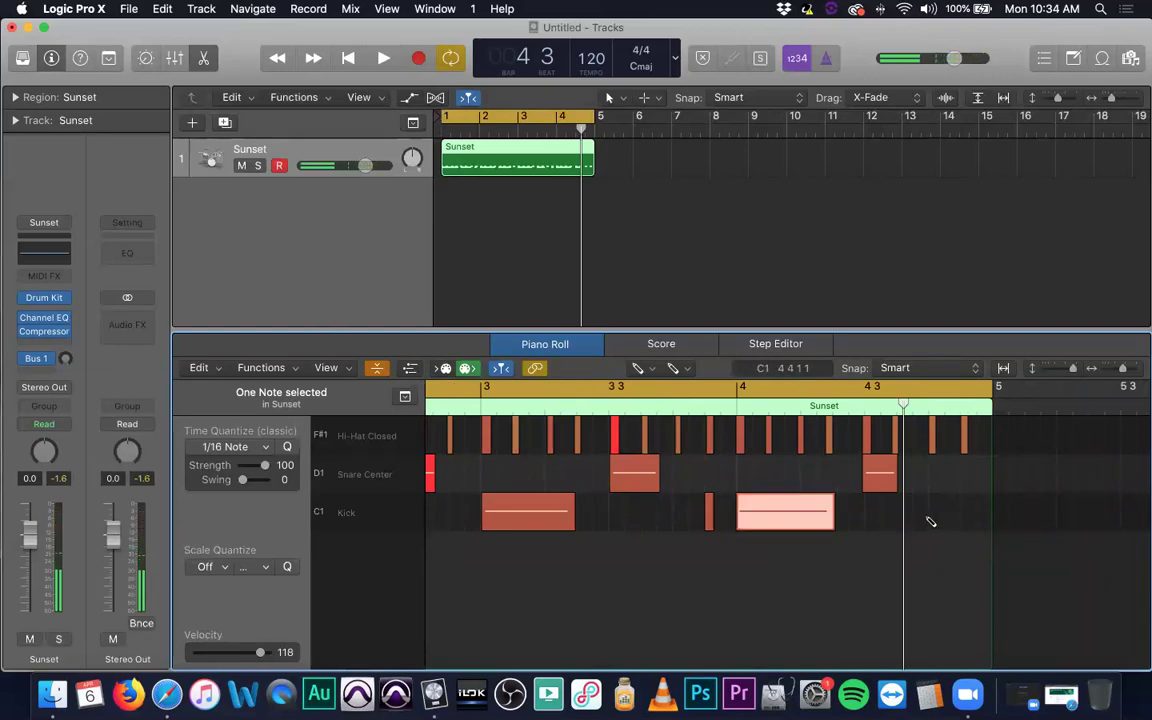
pyautogui.click(540, 408)
pyautogui.press('space')
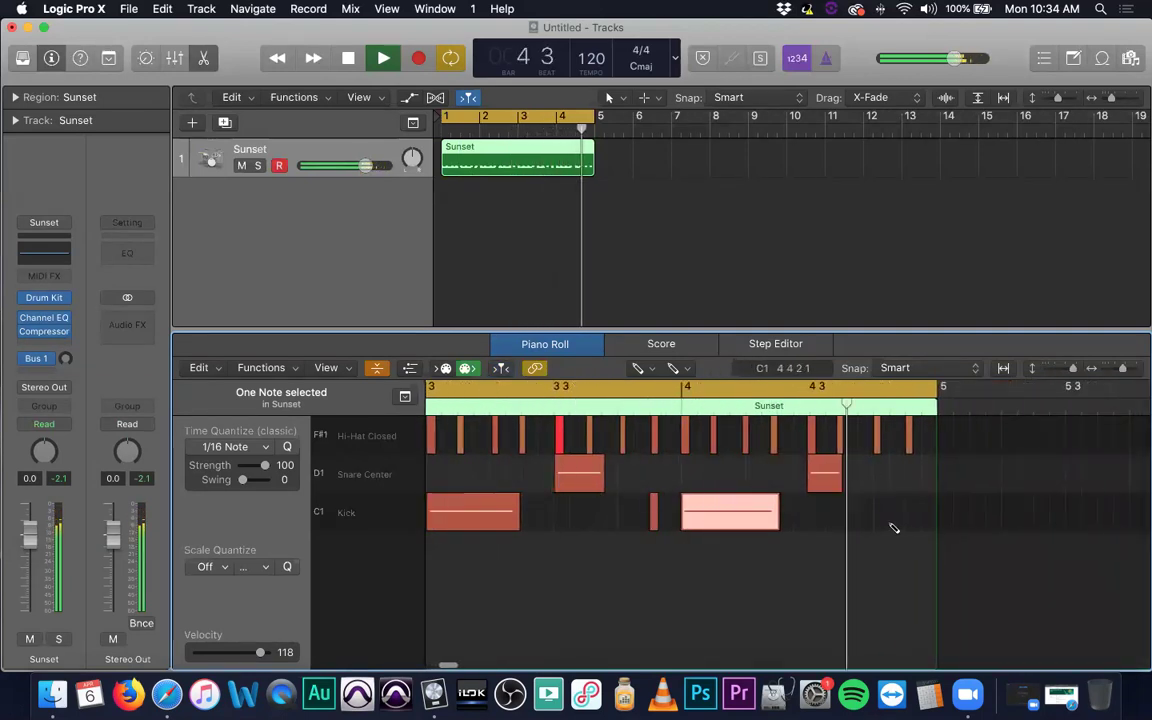
pyautogui.press('space')
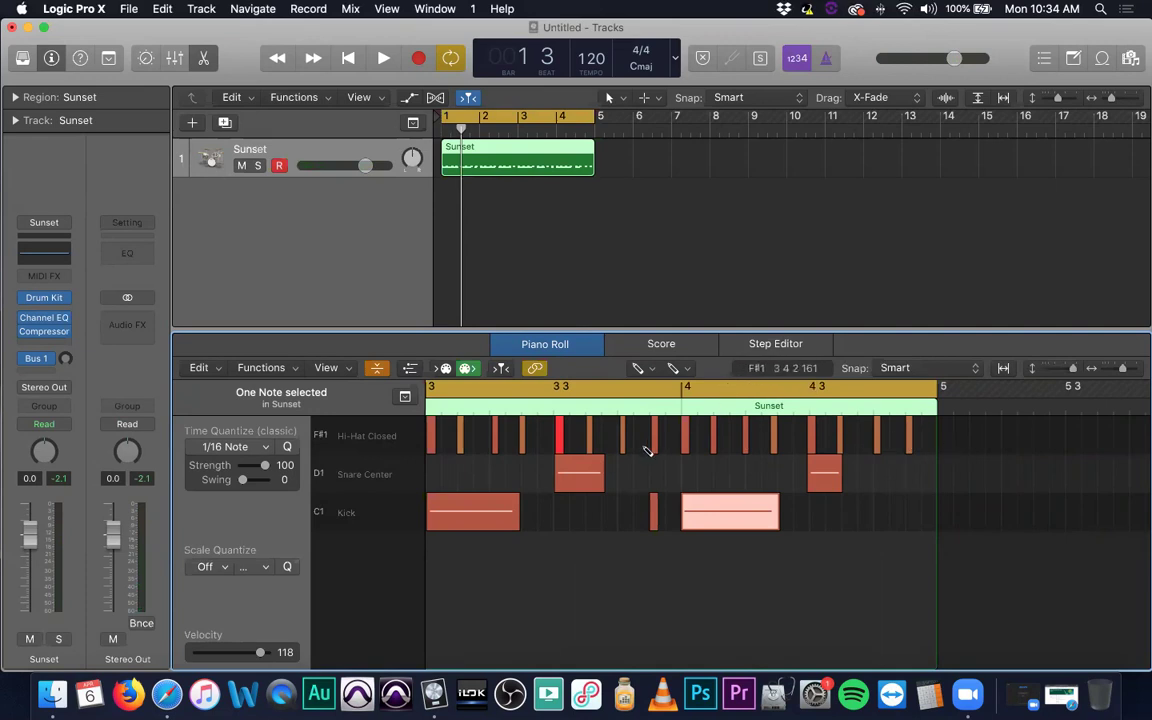
# Switch back to the Pointer Tool and show the Note Velocity lane.
pyautogui.press('t')
pyautogui.click(737, 510)
pyautogui.click(409, 372)
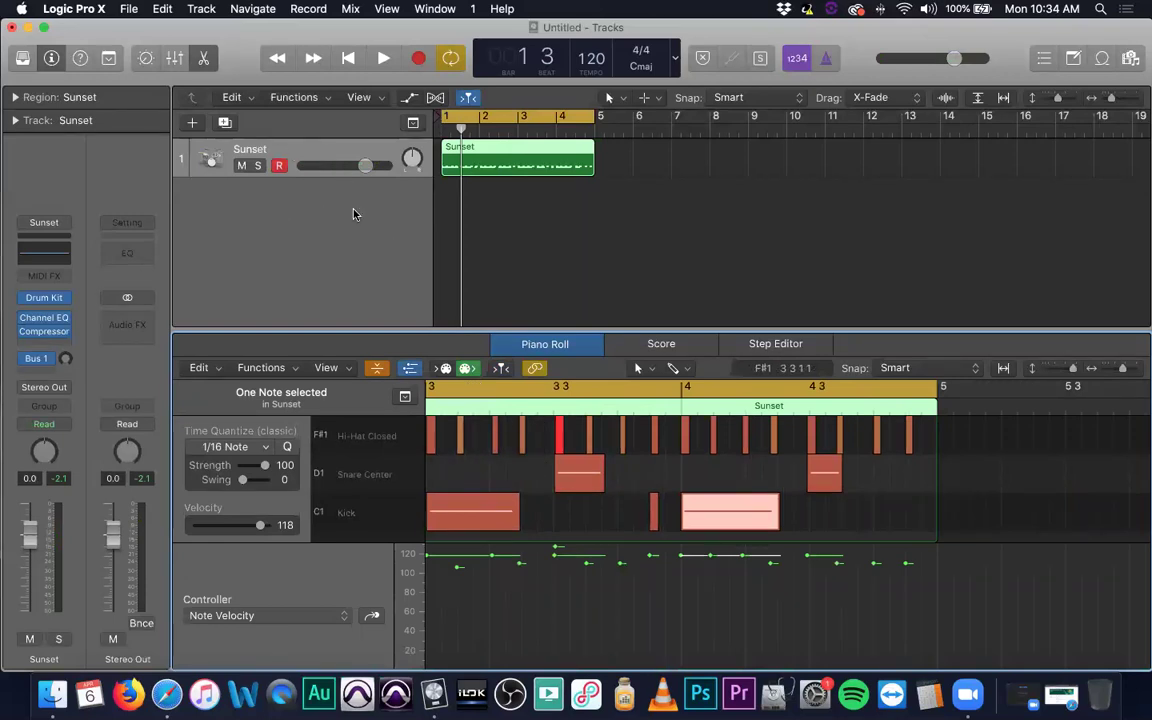
pyautogui.hscroll(-5, 617, 550)
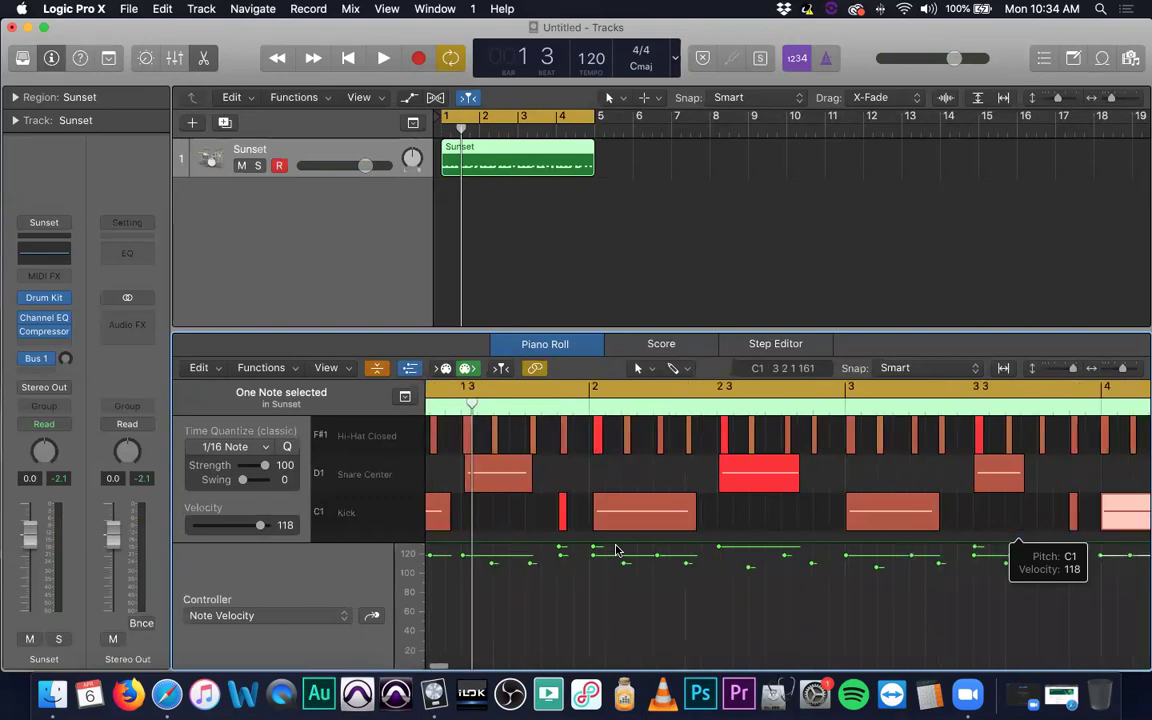
pyautogui.hscroll(5, 617, 550)
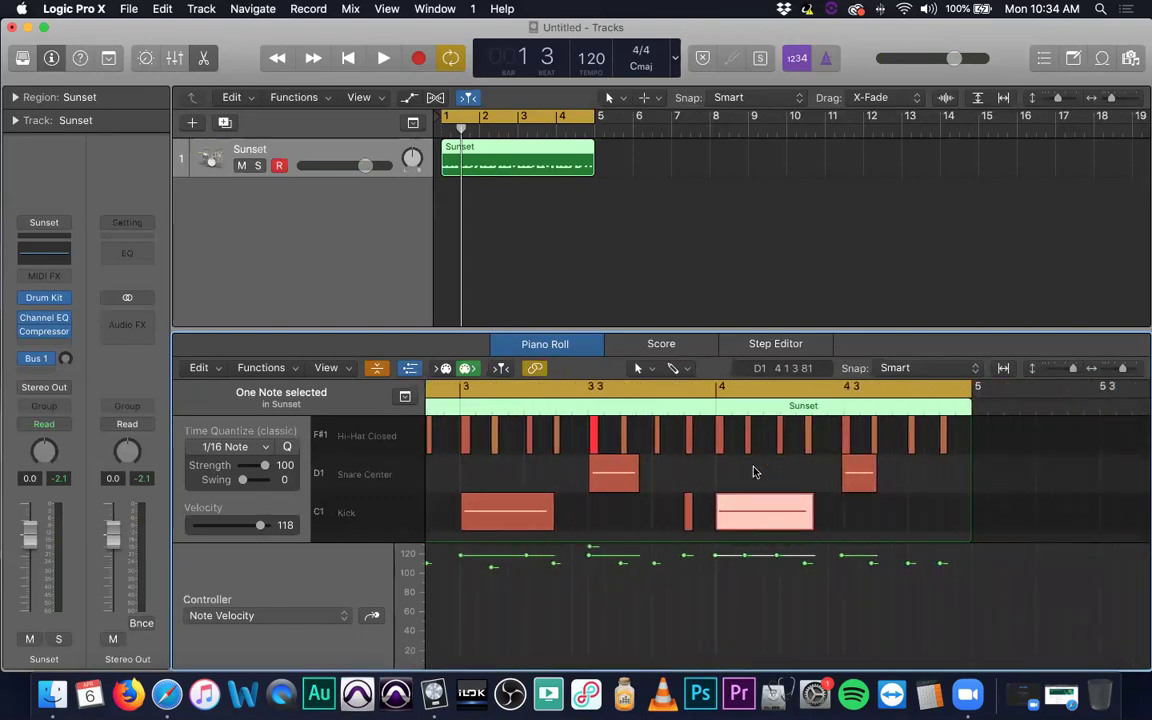
pyautogui.click(719, 437)
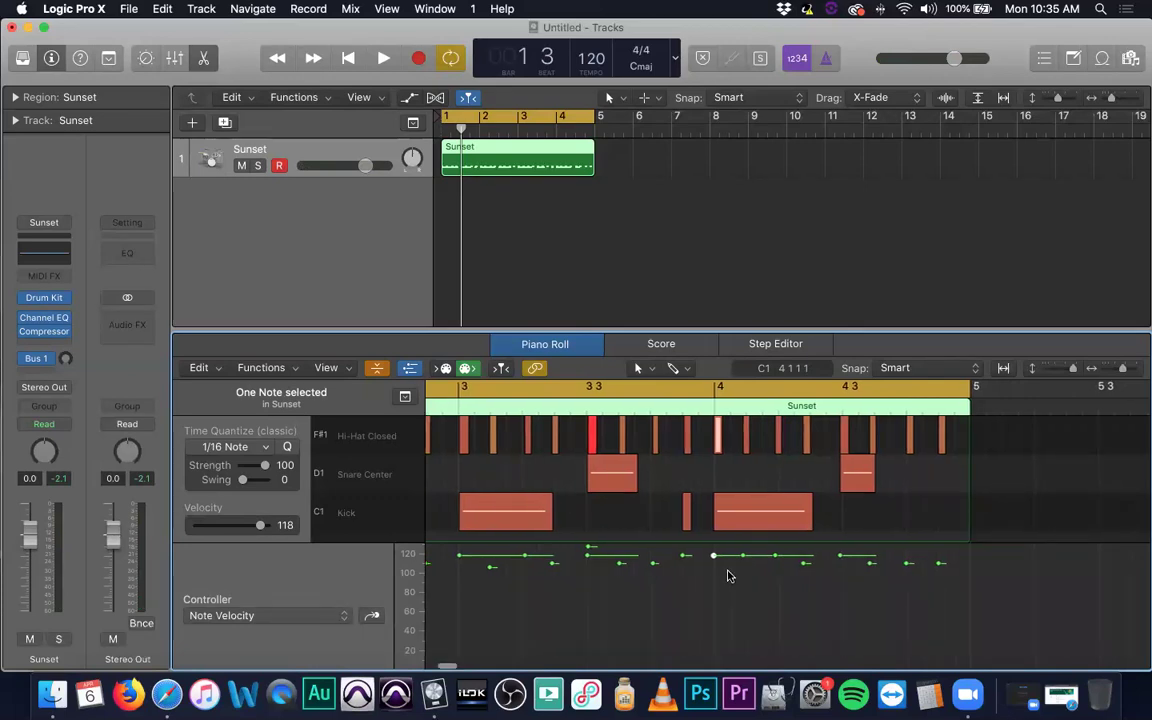
pyautogui.scroll(-1, 303, 591)
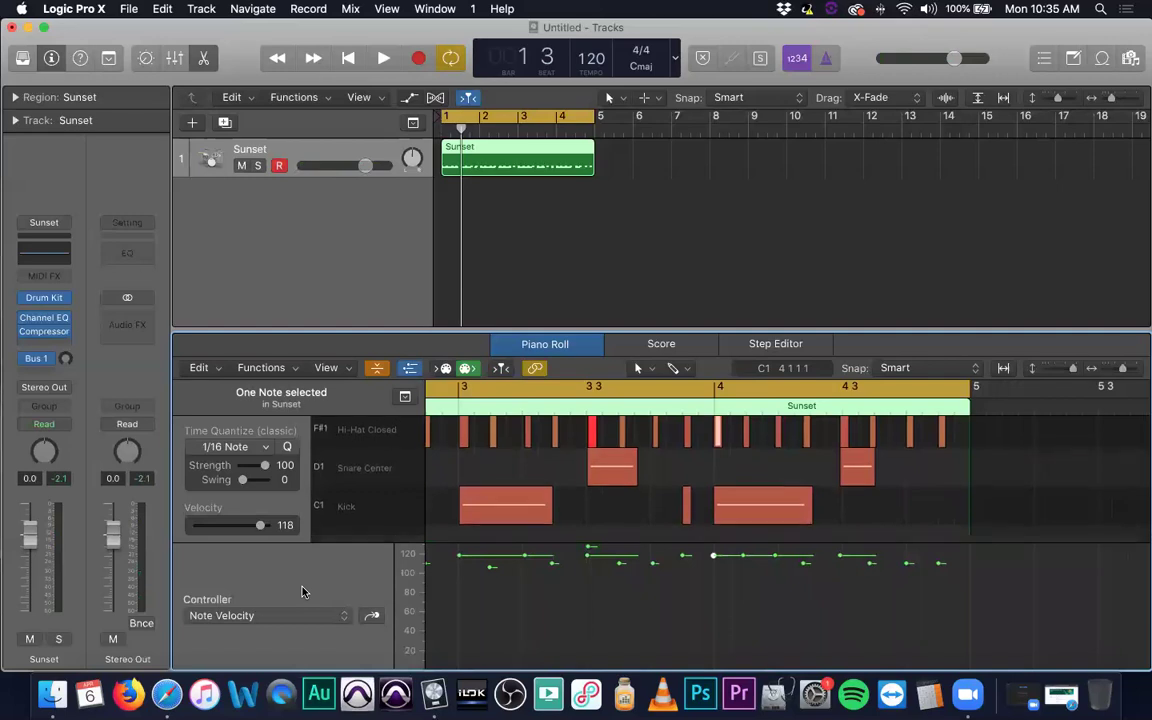
pyautogui.click(343, 617)
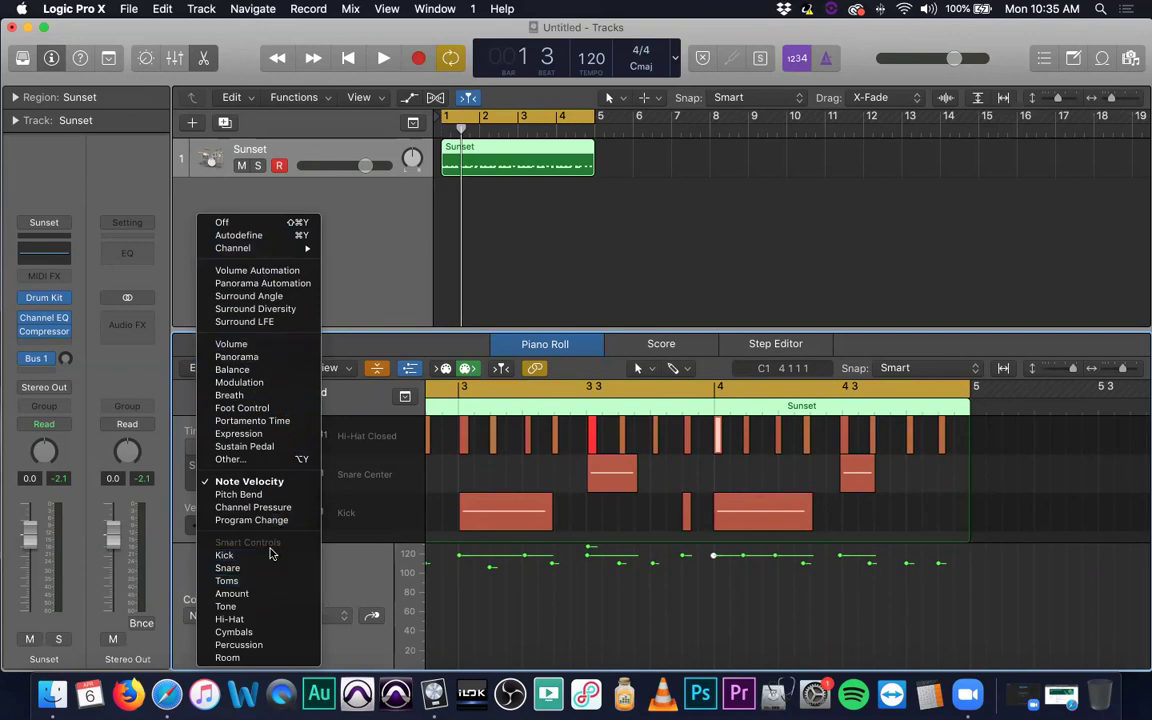
pyautogui.click(357, 572)
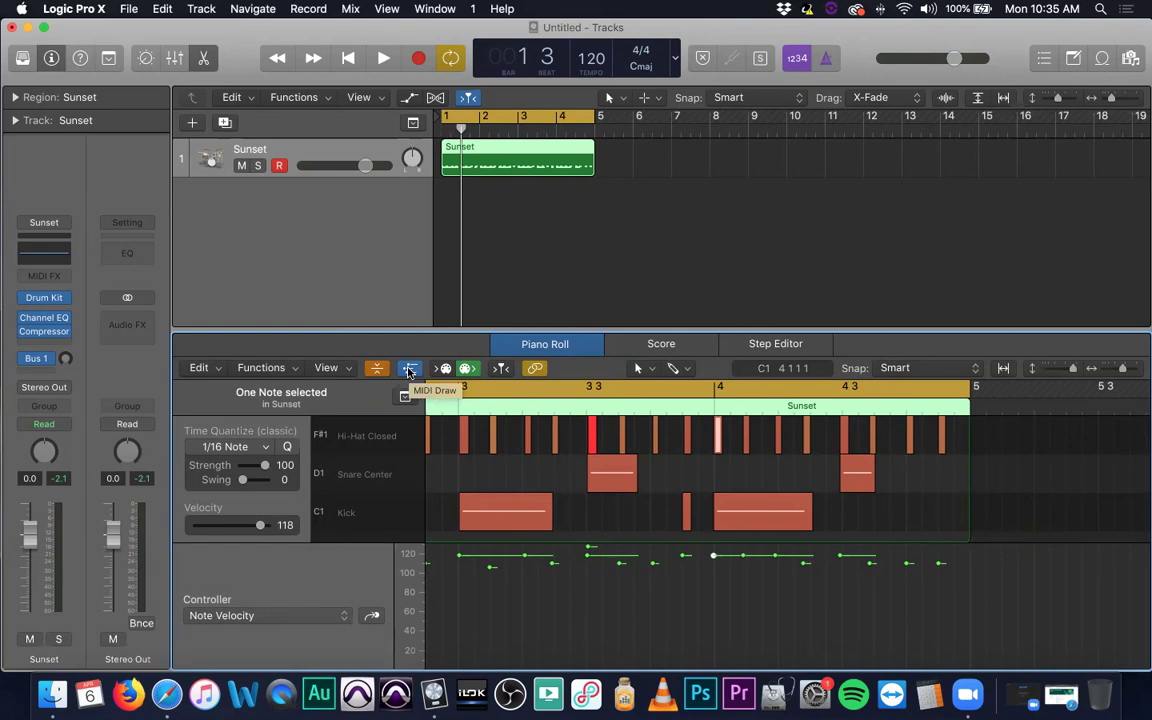
# Hide the Note Velocity lane and audition two closed hi-hat notes.
pyautogui.click(410, 369)
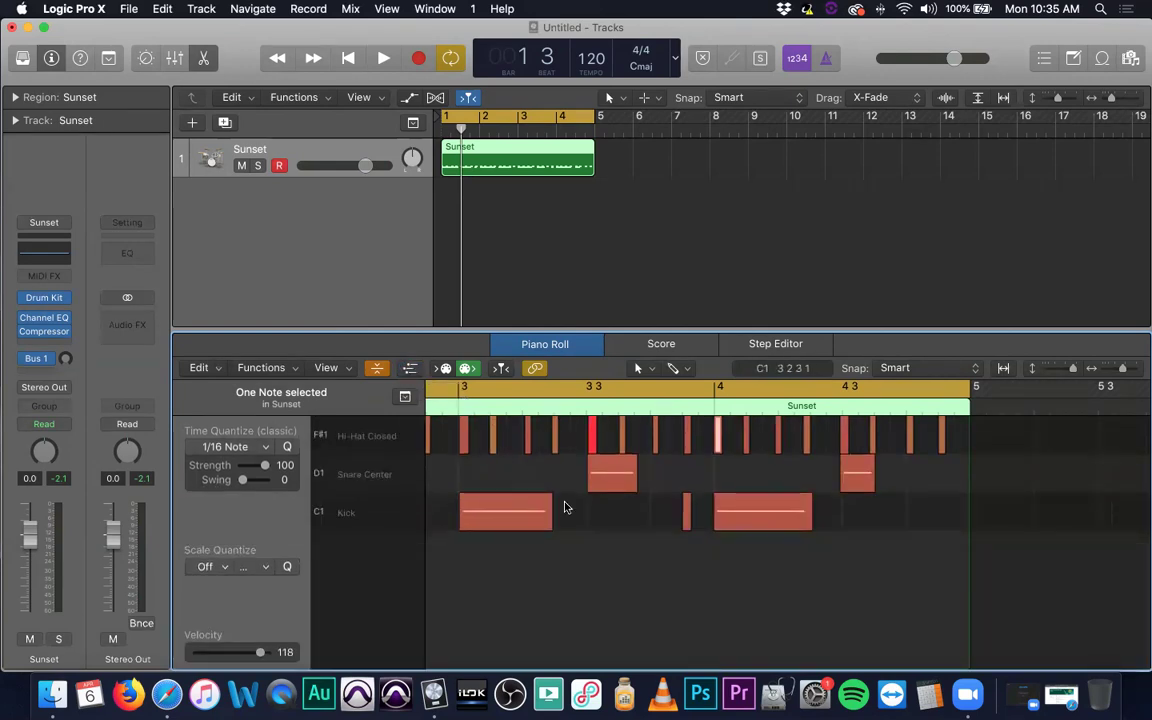
pyautogui.click(592, 436)
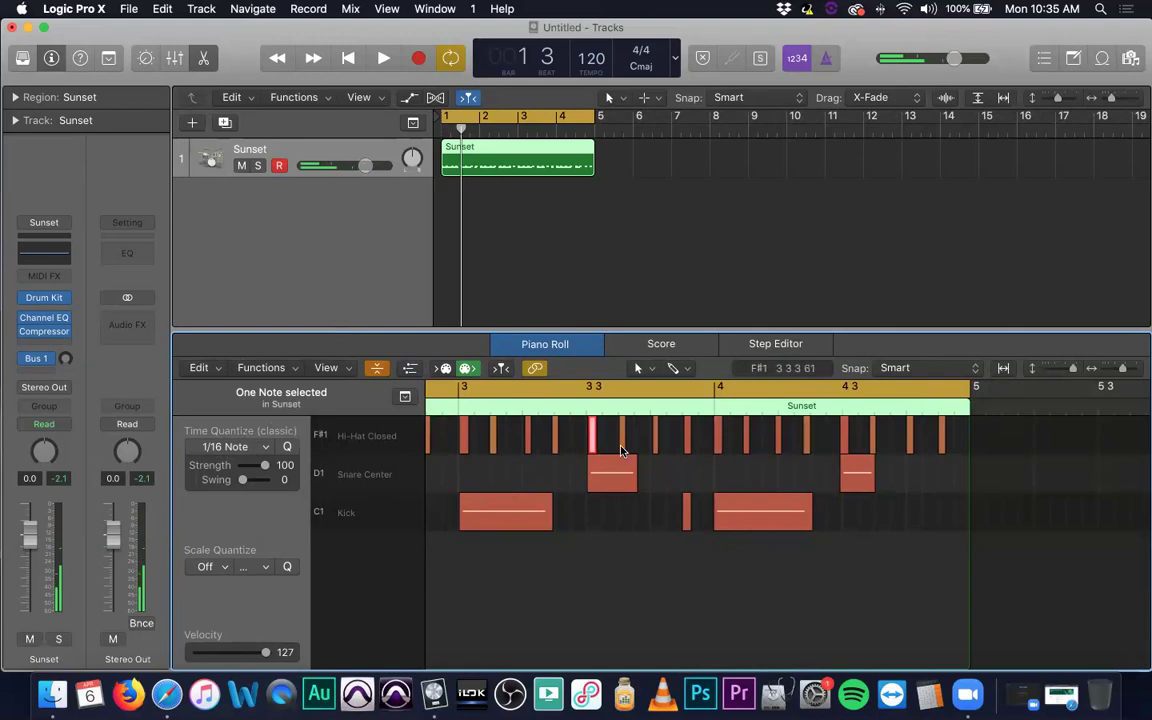
pyautogui.click(621, 445)
pyautogui.hscroll(-10, 553, 432)
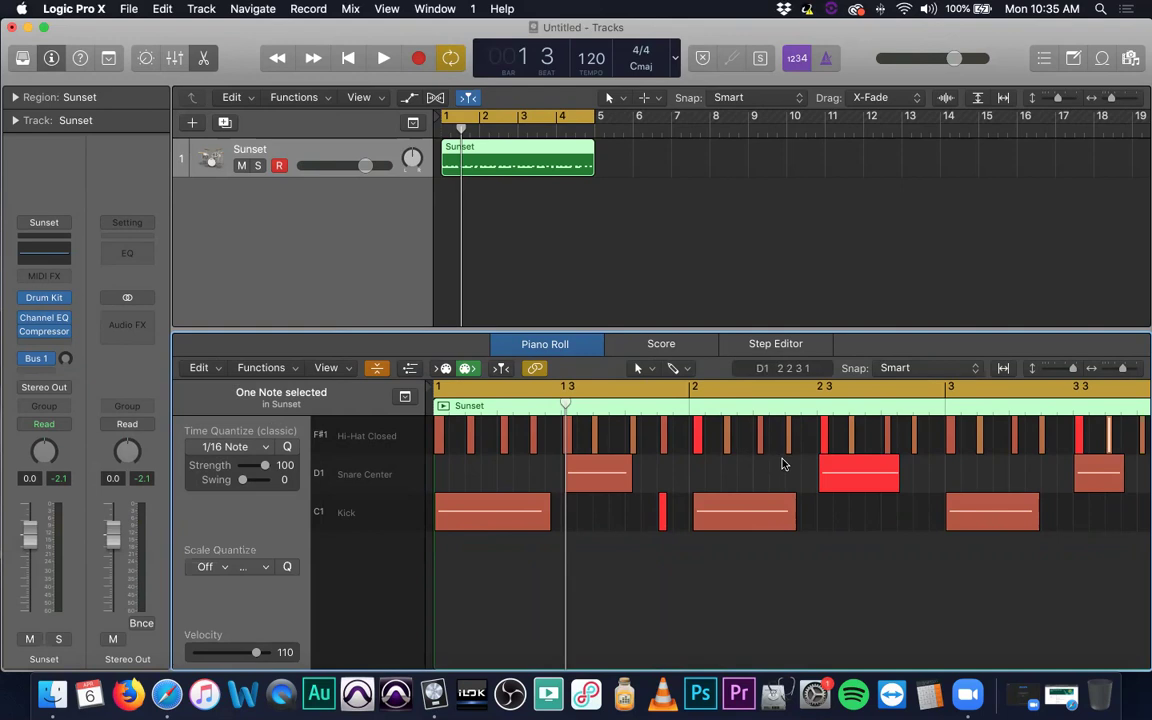
# Dismiss the antivirus alert and deselect the note.
pyautogui.click(1097, 114)
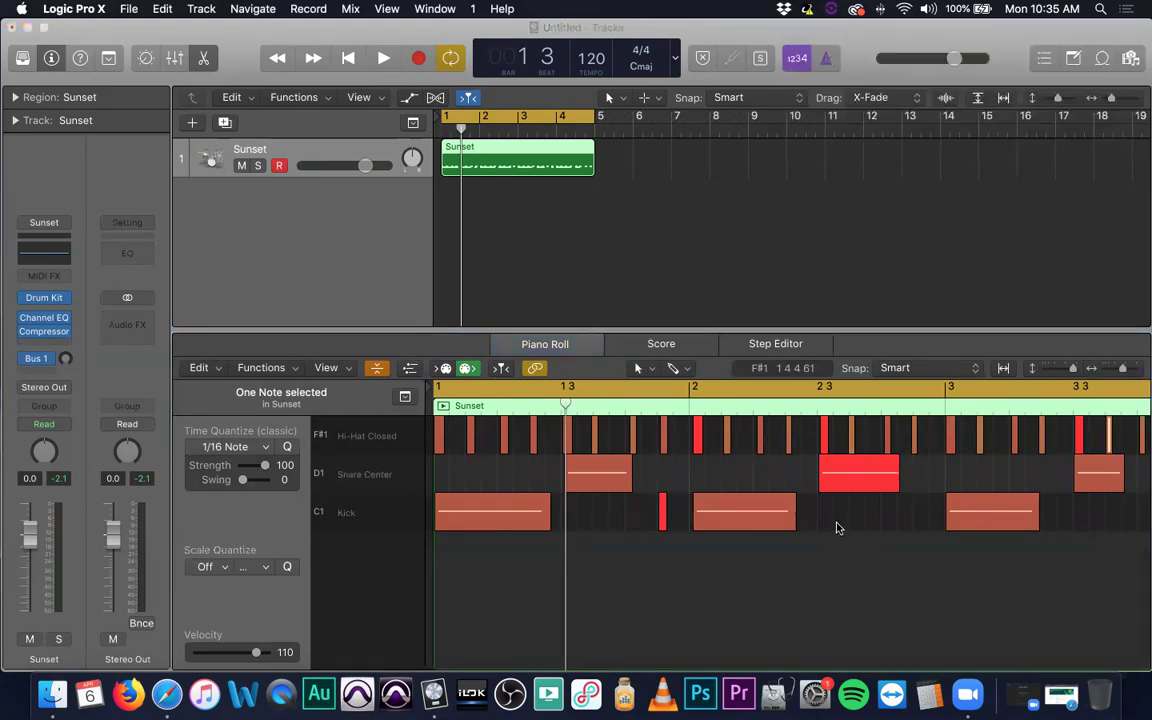
pyautogui.click(791, 555)
pyautogui.hscroll(10, 790, 555)
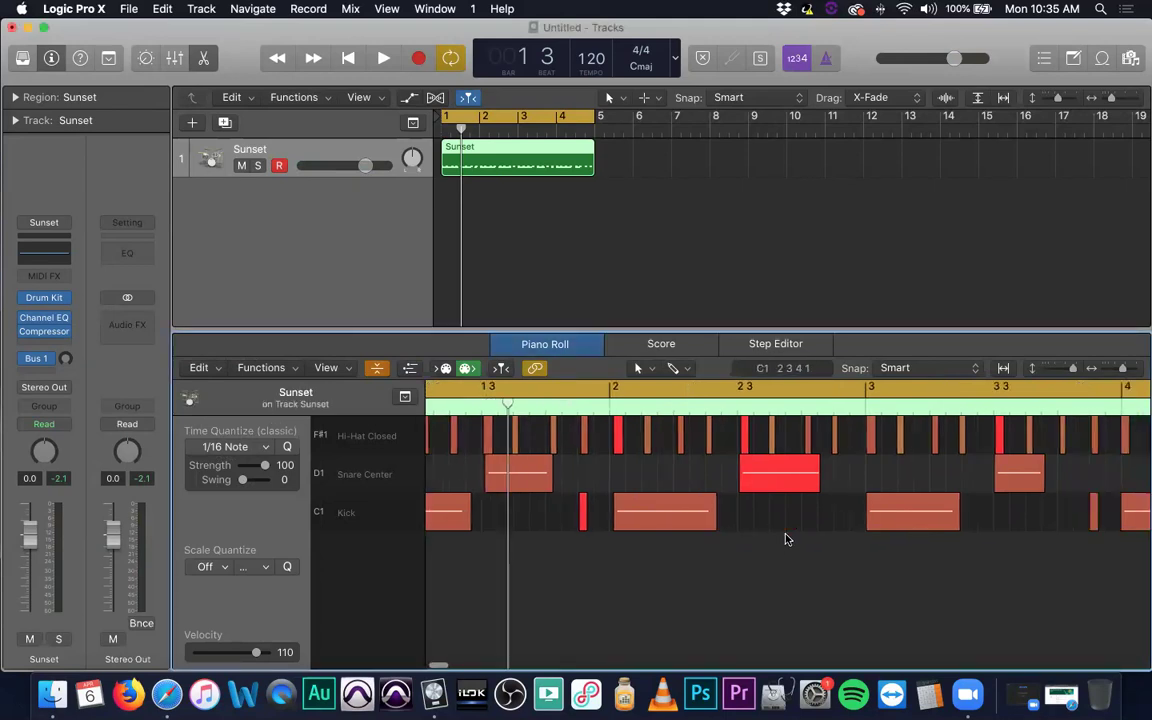
pyautogui.hscroll(-1, 760, 574)
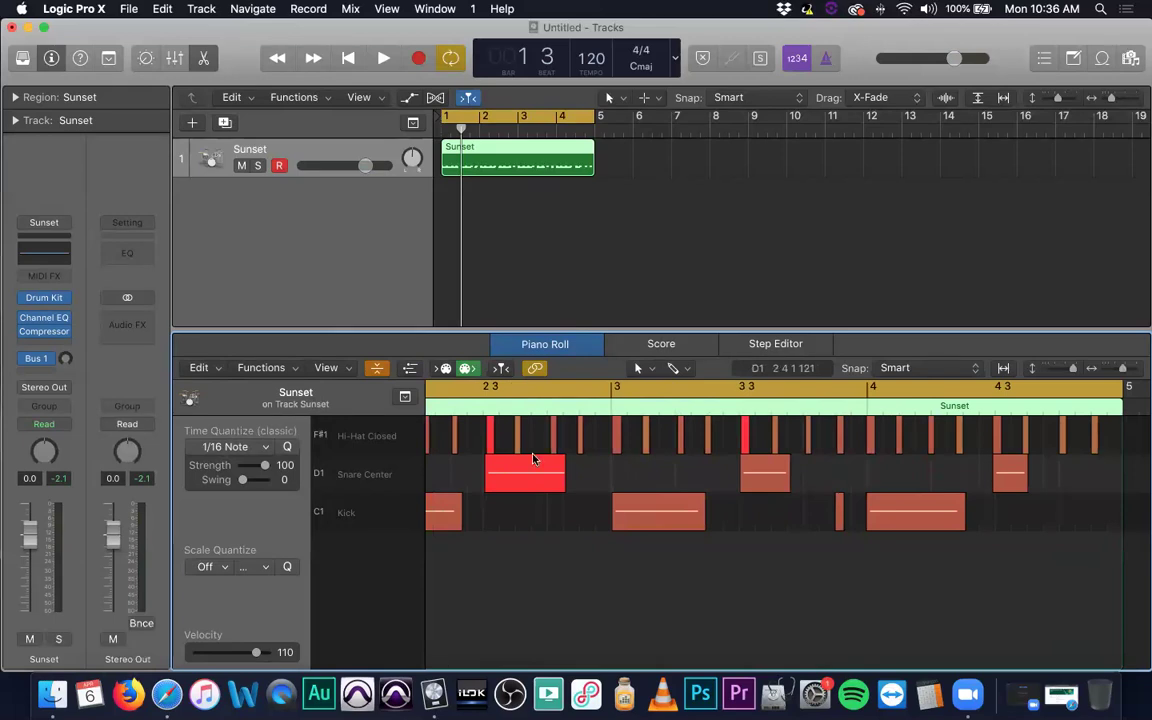
# Briefly expand all drum rows and show the velocity lane, then restore both.
pyautogui.click(378, 369)
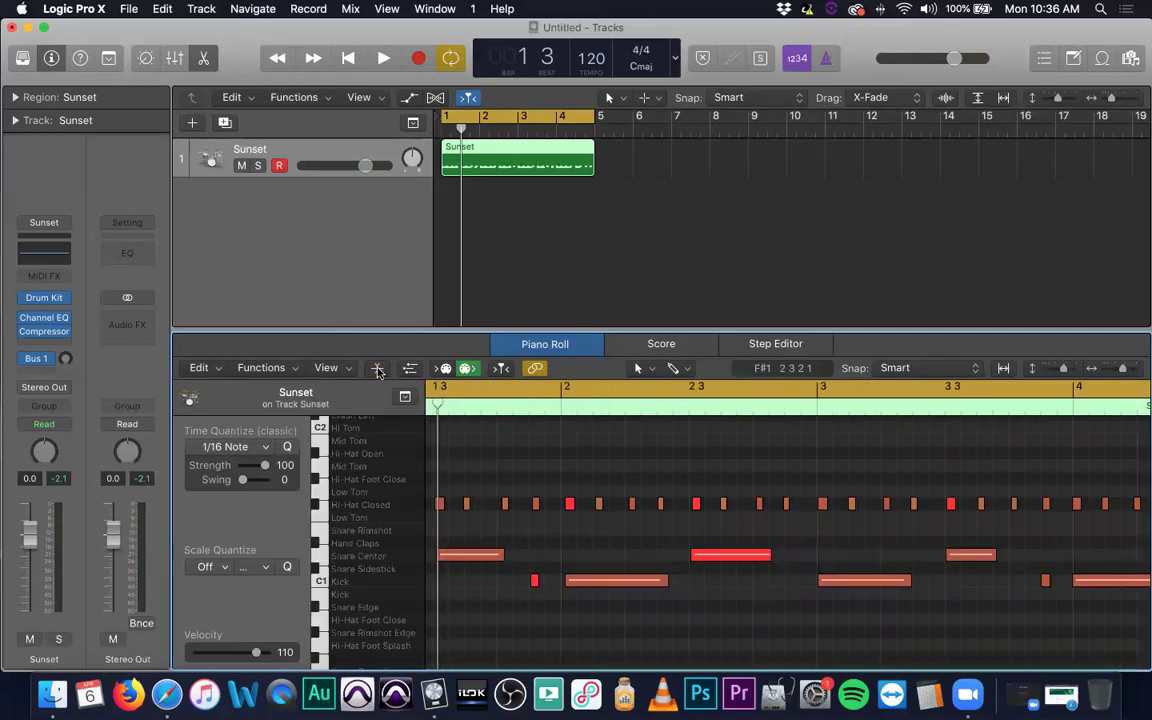
pyautogui.click(378, 369)
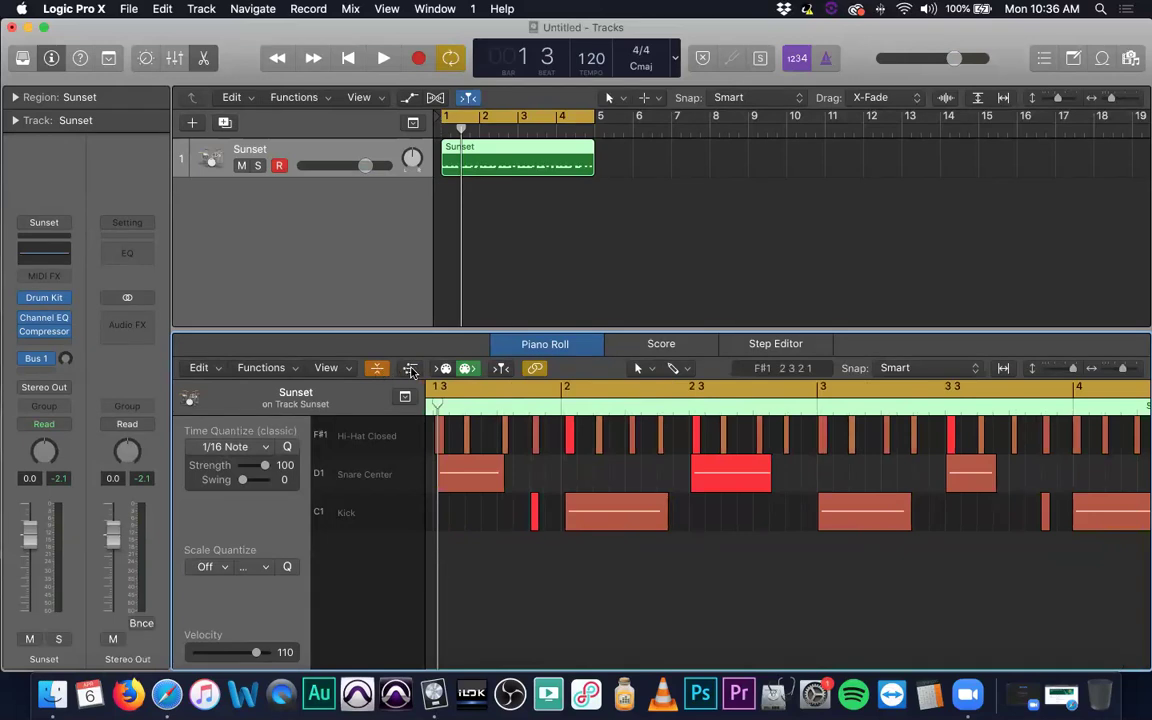
pyautogui.click(410, 369)
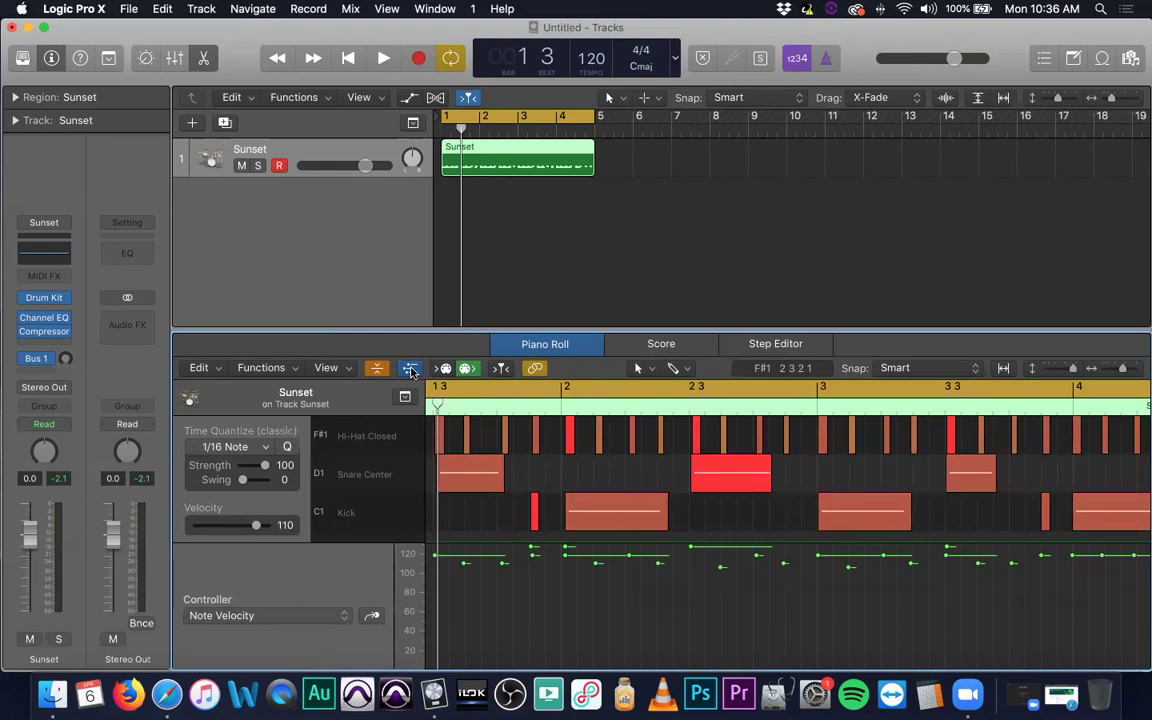
pyautogui.click(410, 369)
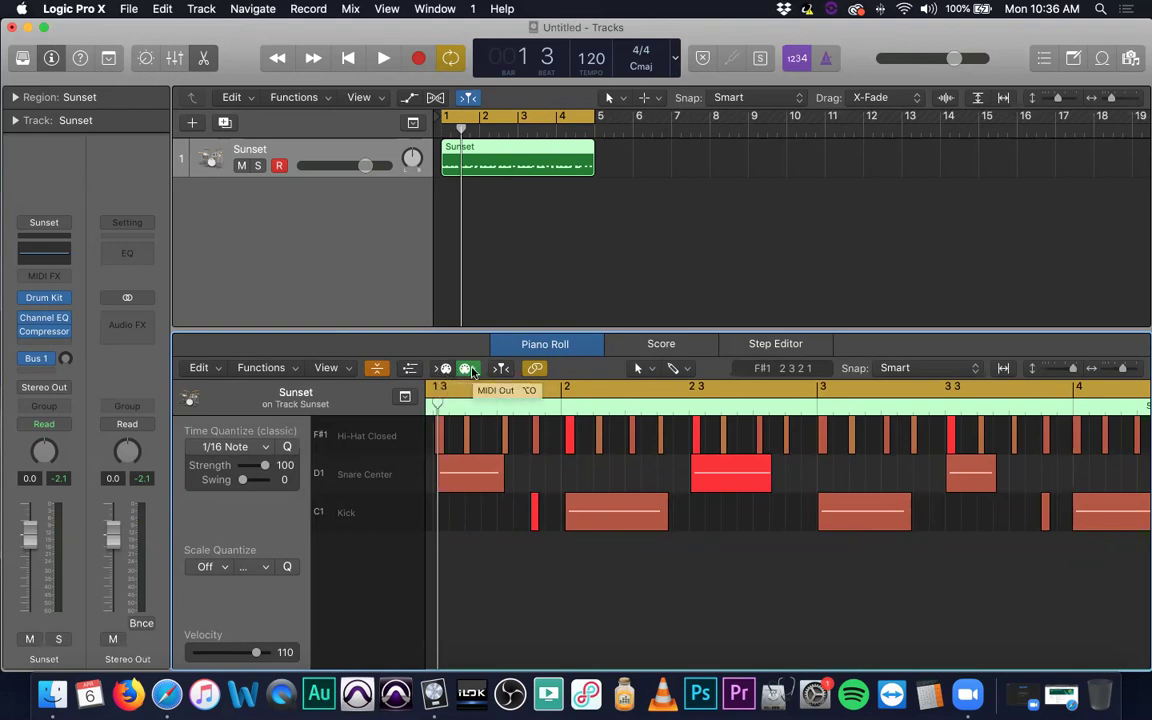
# Play the drum pattern, toggle Link off and on, and bring up the Left-click Tool menu.
pyautogui.press('space')
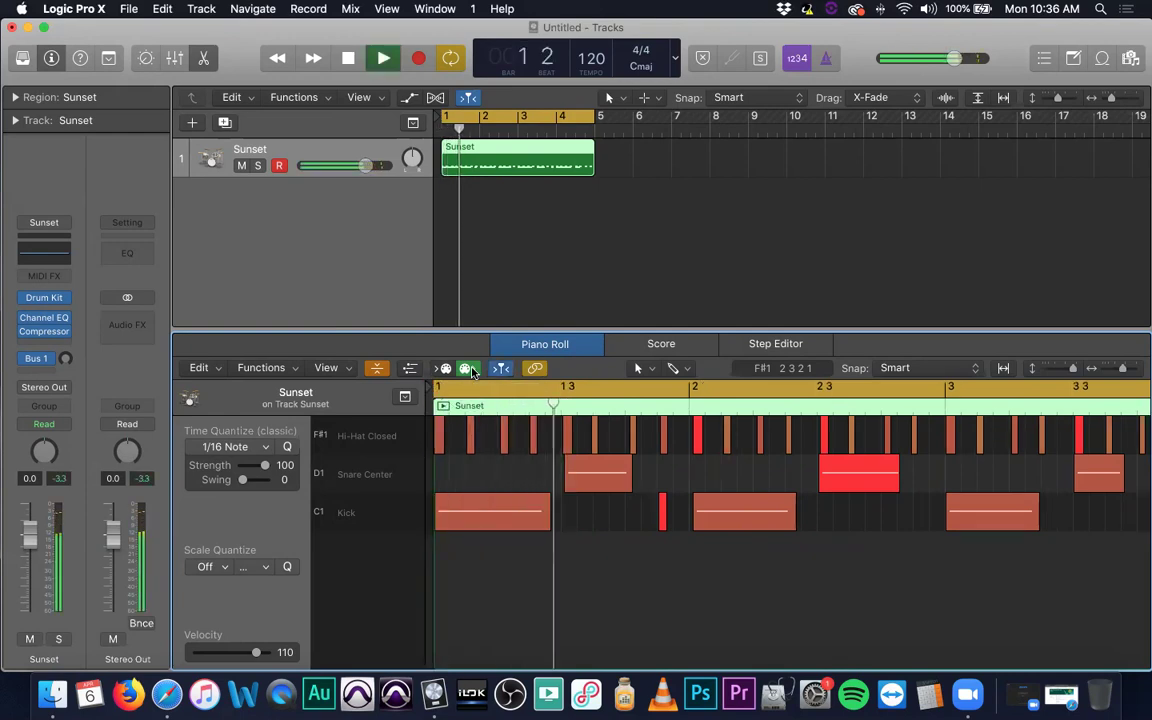
pyautogui.press('space')
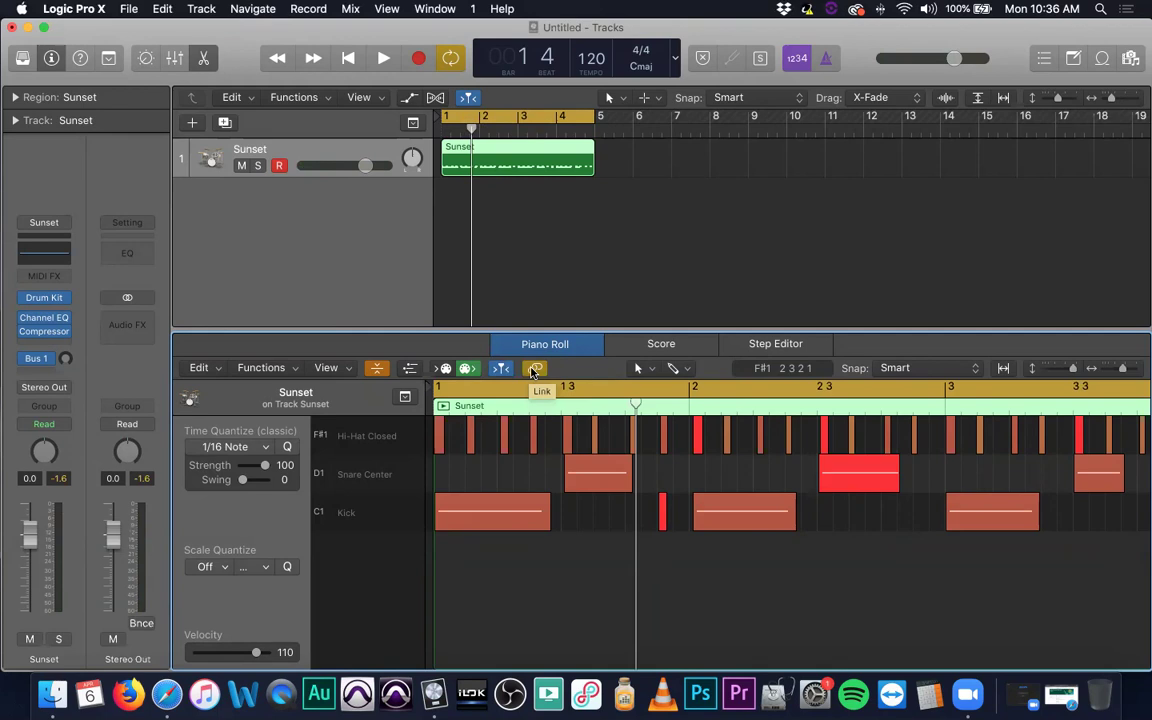
pyautogui.click(535, 369)
pyautogui.click(535, 369)
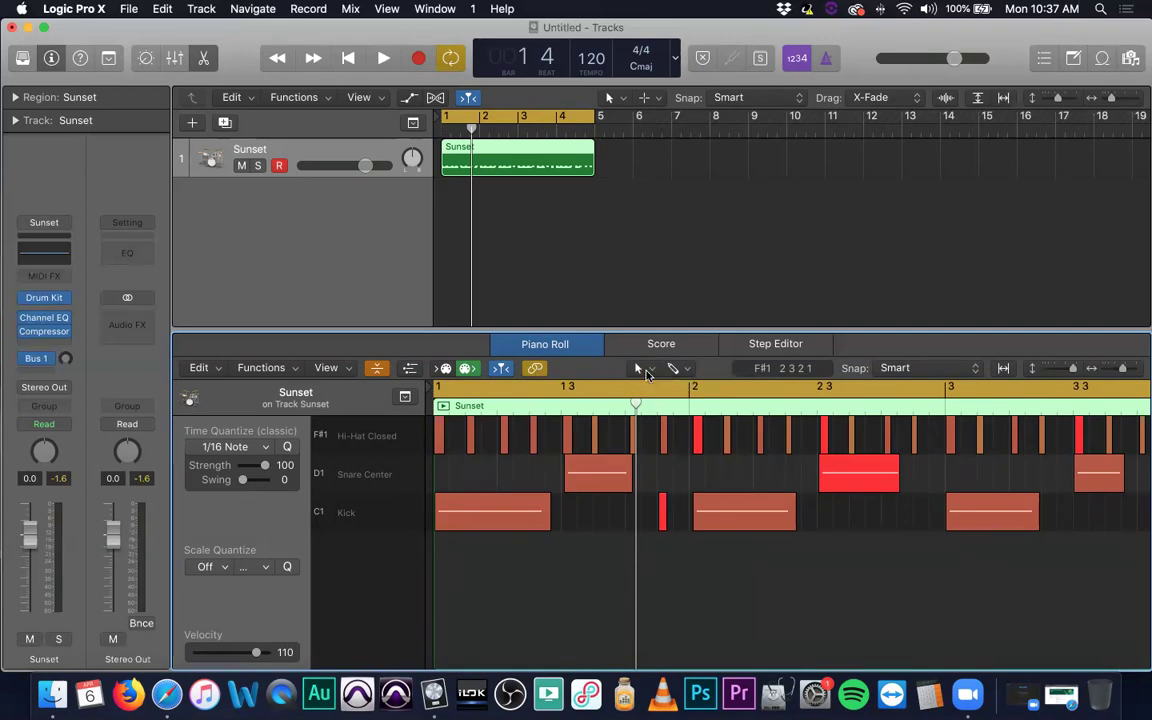
pyautogui.click(646, 370)
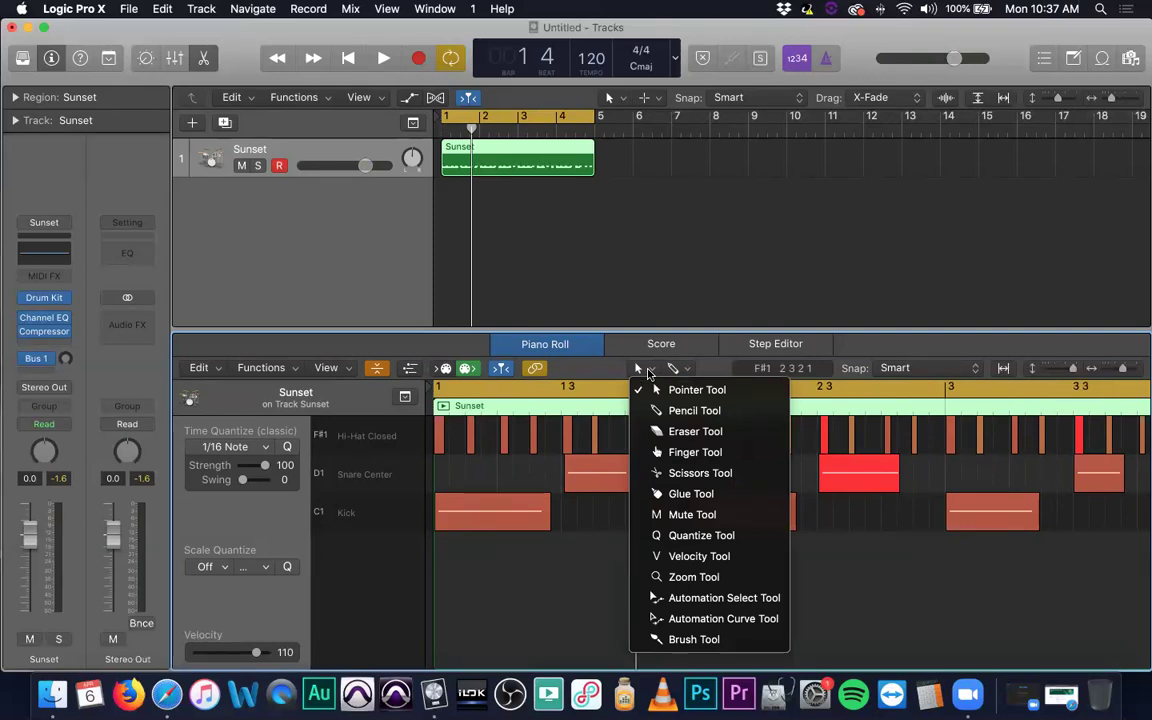
# Confirm Pencil is the Command-click tool and close the tool list.
pyautogui.click(683, 369)
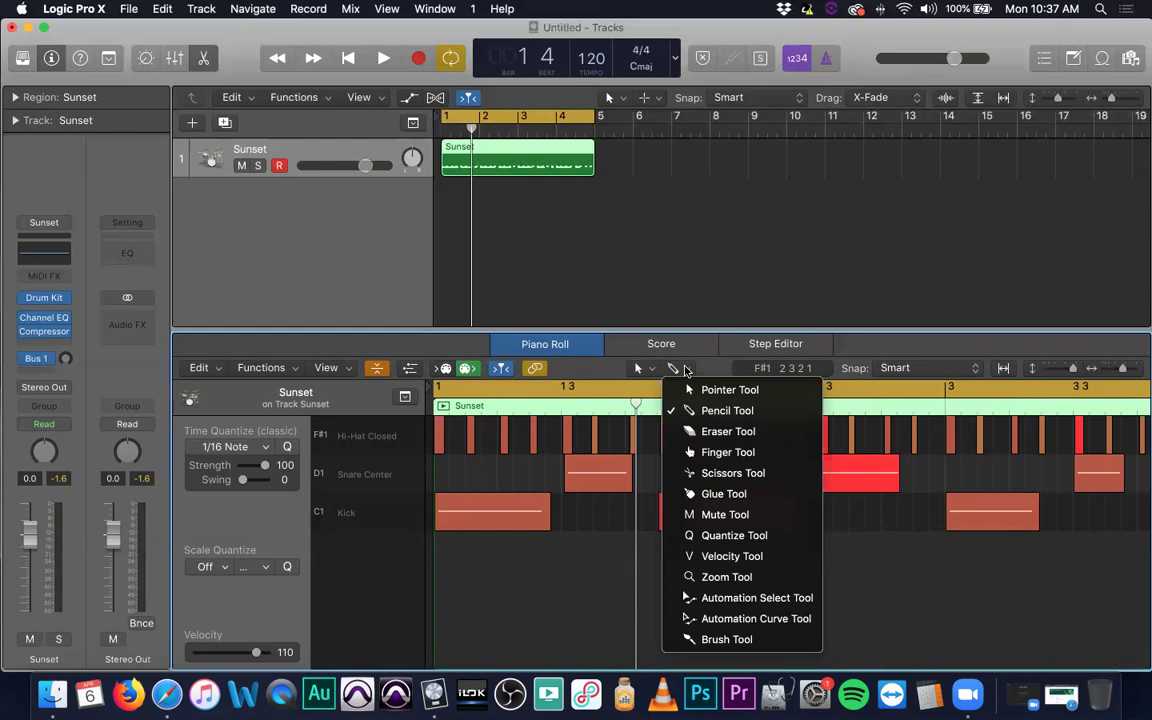
pyautogui.click(686, 371)
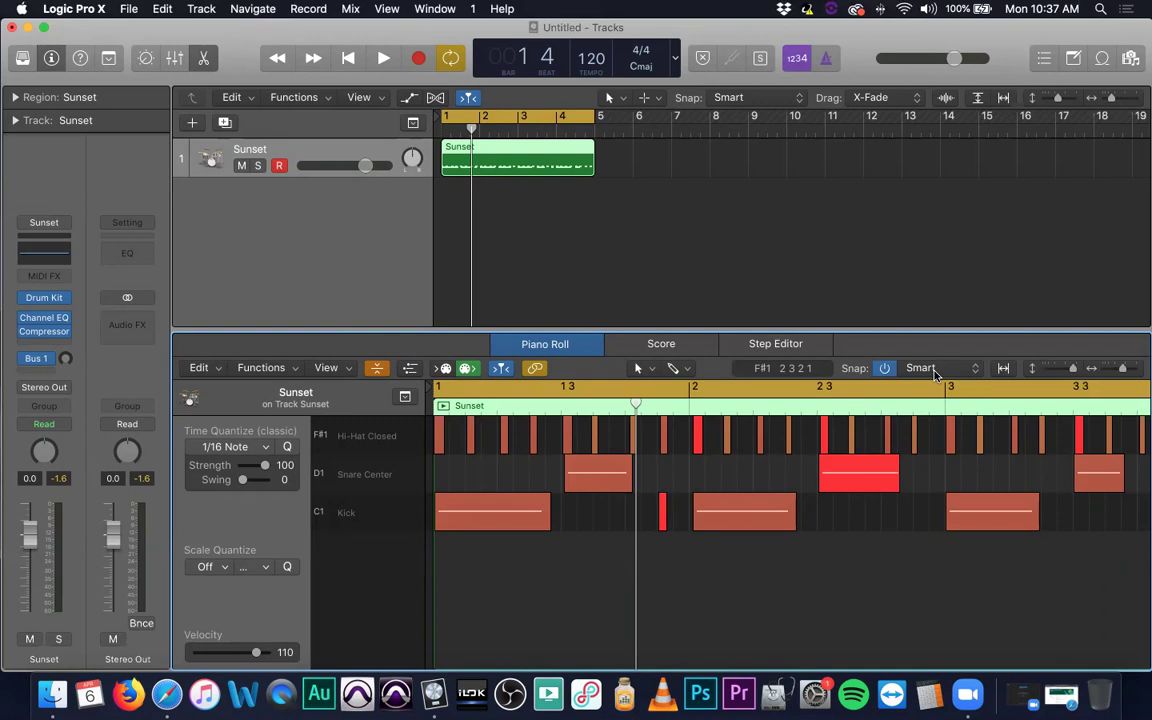
# Zoom in around beat 1 4 and drag the hit just after it slightly earlier.
pyautogui.keyDown('ctrl'); pyautogui.keyDown('alt'); pyautogui.click(807, 530); pyautogui.keyUp('alt'); pyautogui.keyUp('ctrl')
pyautogui.keyDown('ctrl'); pyautogui.keyDown('alt'); pyautogui.click(808, 530); pyautogui.keyUp('alt'); pyautogui.keyUp('ctrl')
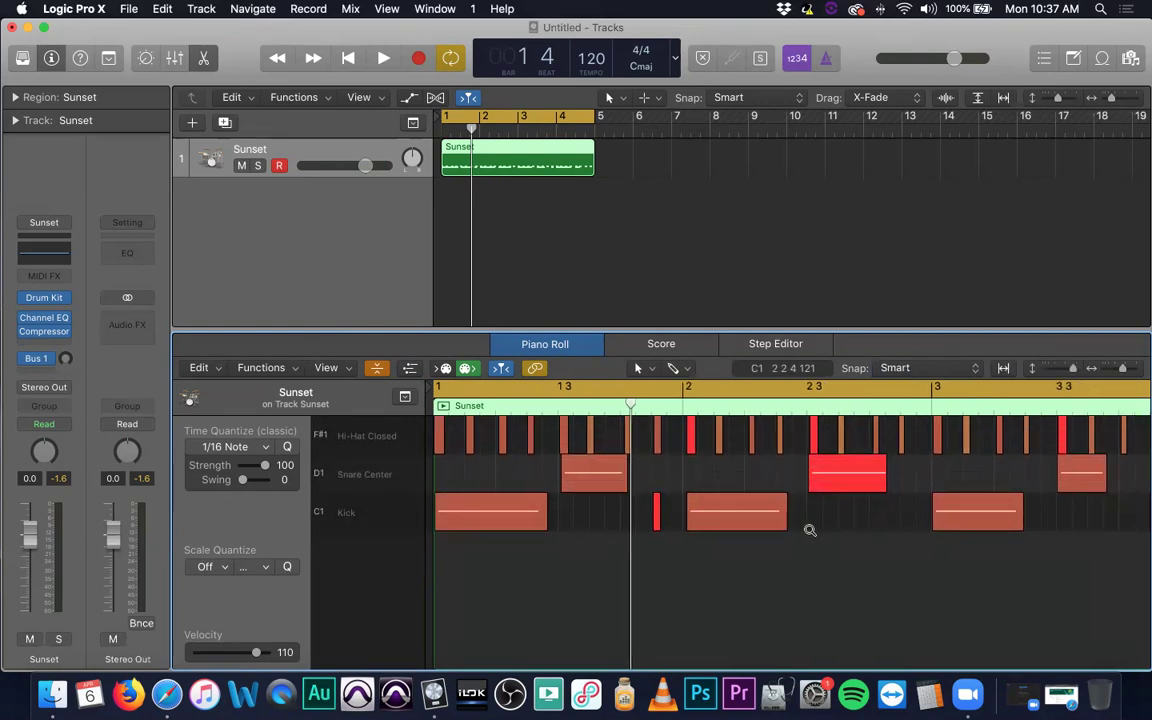
pyautogui.keyDown('ctrl'); pyautogui.keyDown('alt'); pyautogui.click(812, 529); pyautogui.keyUp('alt'); pyautogui.keyUp('ctrl')
pyautogui.keyDown('ctrl'); pyautogui.keyDown('alt'); pyautogui.click(813, 529); pyautogui.keyUp('alt'); pyautogui.keyUp('ctrl')
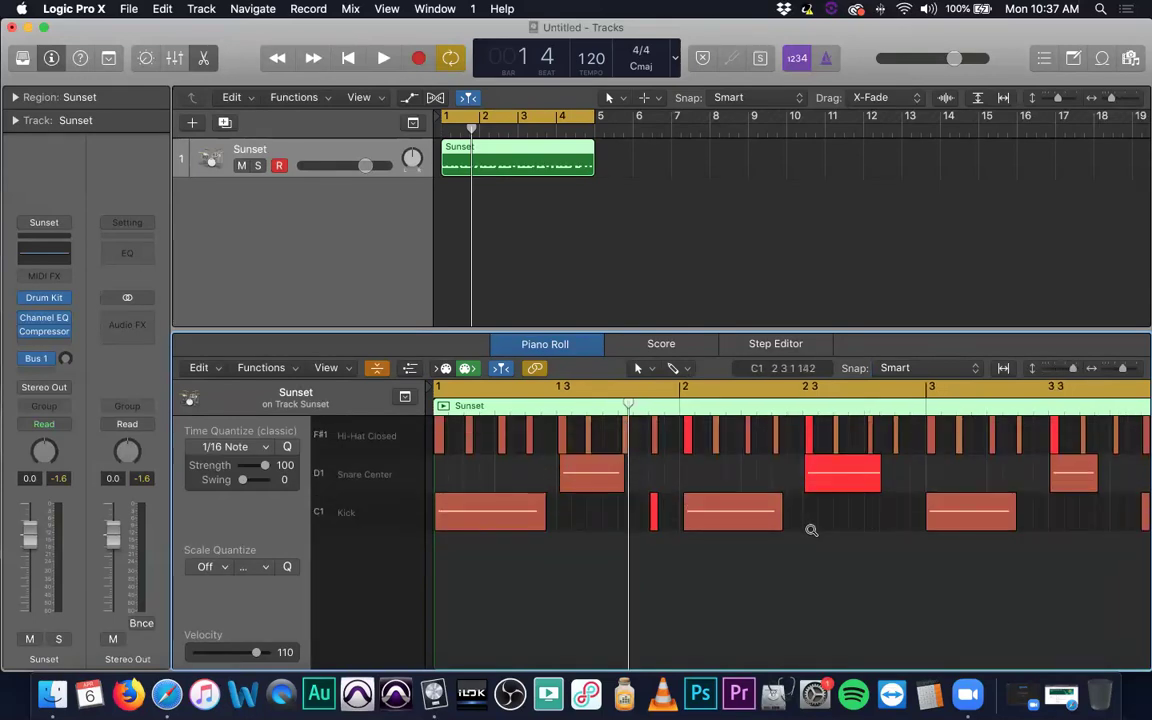
pyautogui.keyDown('ctrl'); pyautogui.keyDown('alt'); pyautogui.click(813, 529); pyautogui.keyUp('alt'); pyautogui.keyUp('ctrl')
pyautogui.keyDown('ctrl'); pyautogui.keyDown('alt'); pyautogui.click(813, 529); pyautogui.keyUp('alt'); pyautogui.keyUp('ctrl')
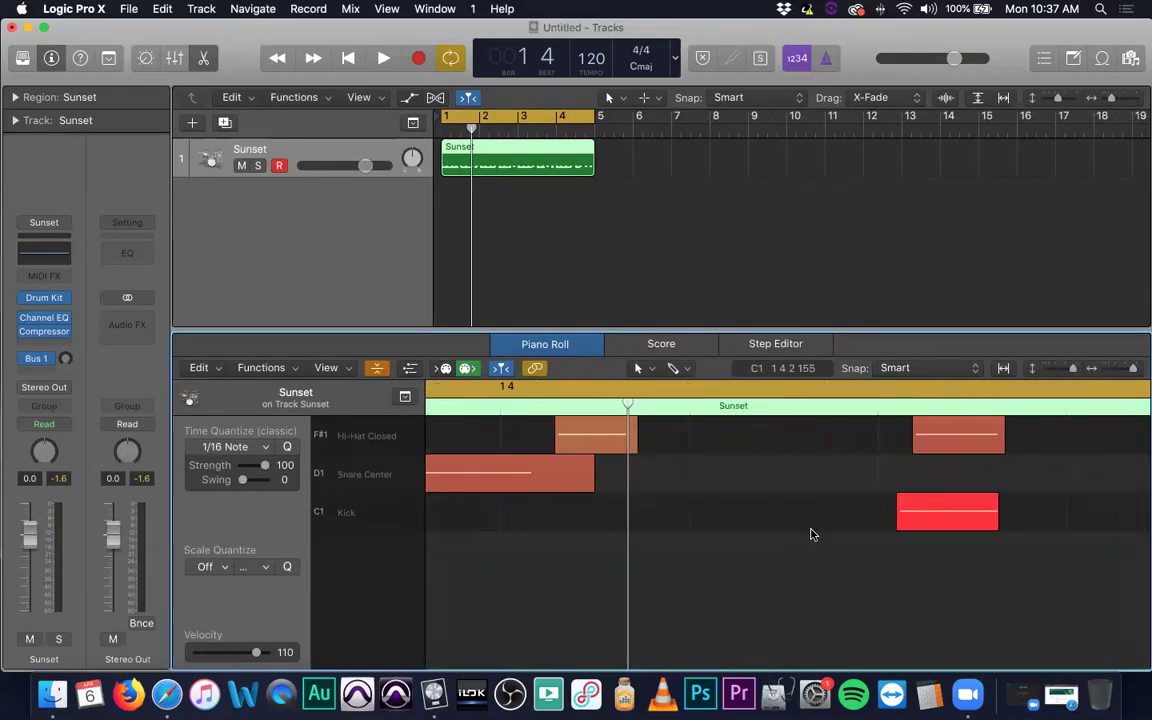
pyautogui.moveTo(946, 450); pyautogui.dragTo(911, 526)
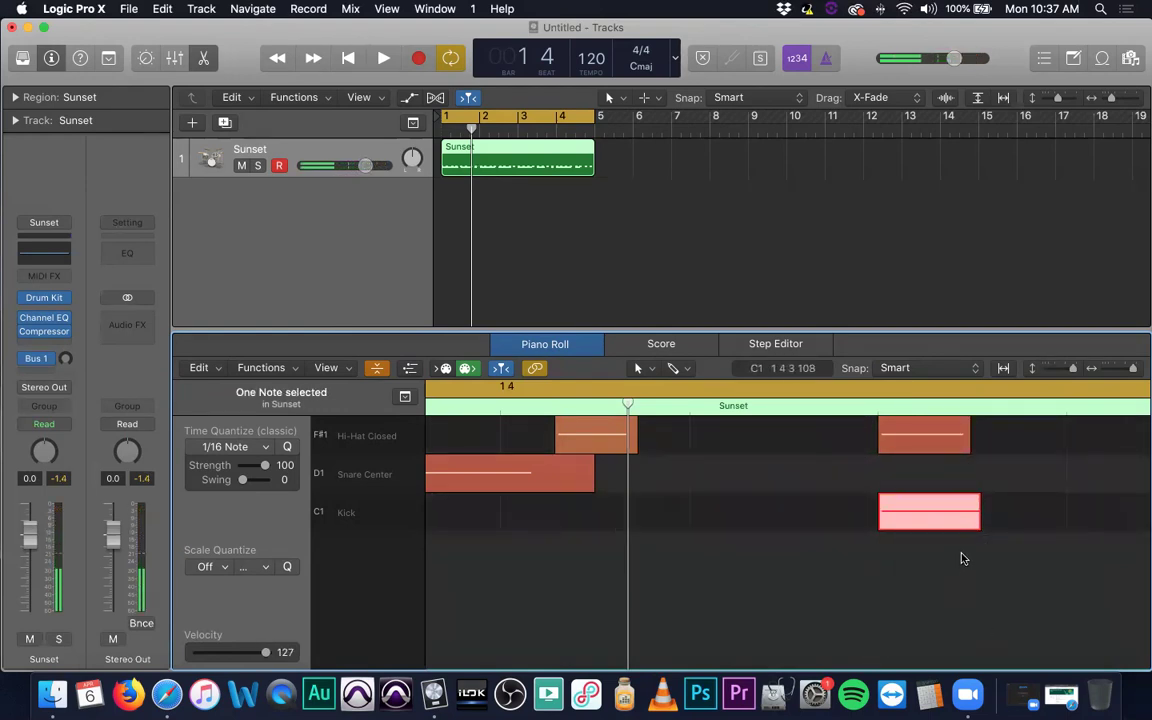
# Zoom back out and fit bars 1 to 4 across the editor with Horizontal Auto Zoom.
pyautogui.keyDown('ctrl'); pyautogui.keyDown('alt'); pyautogui.click(931, 550); pyautogui.keyUp('alt'); pyautogui.keyUp('ctrl')
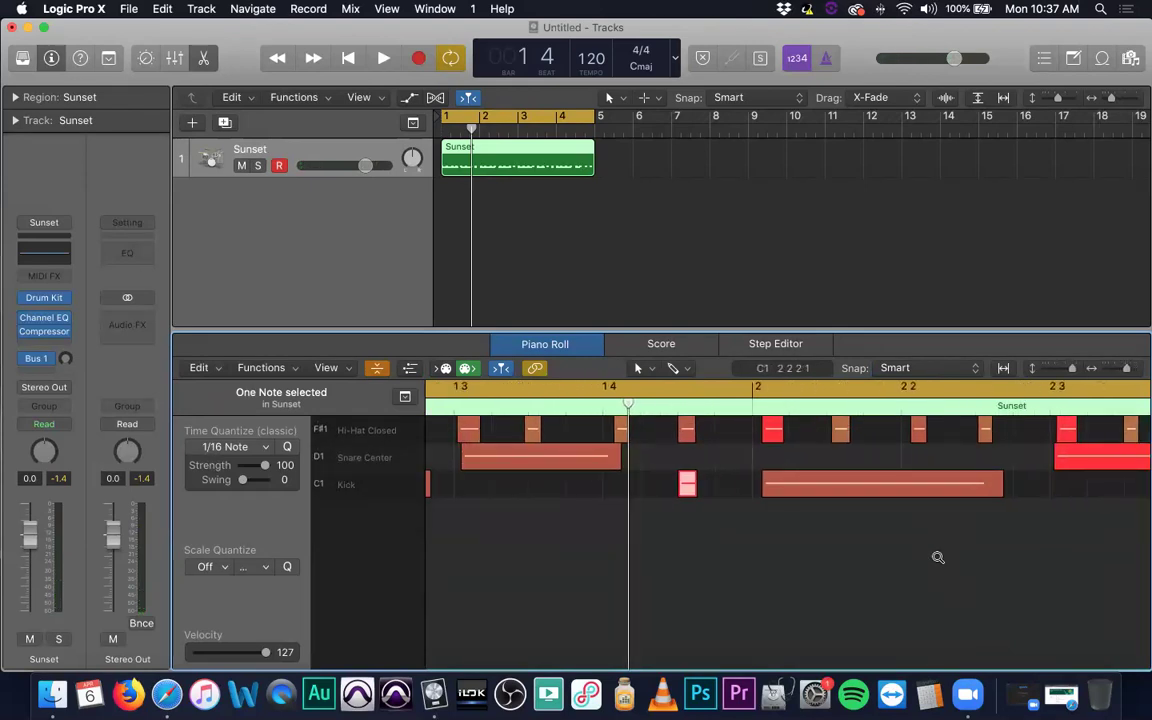
pyautogui.scroll(1, 753, 558)
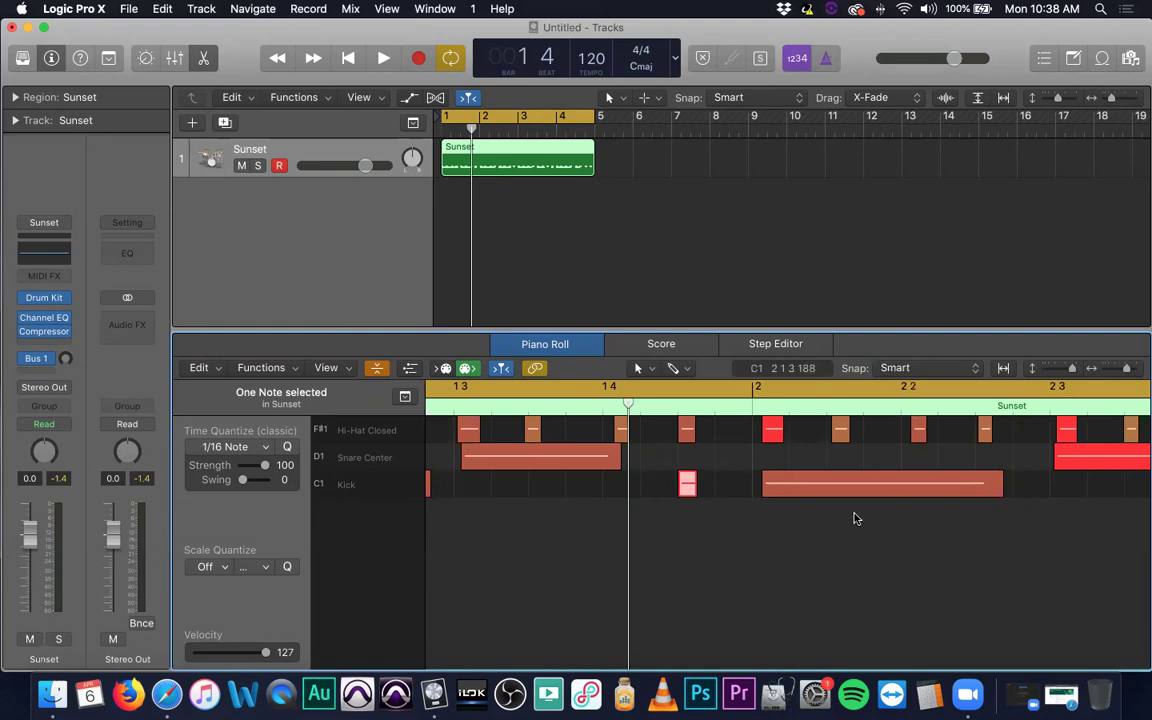
pyautogui.click(1004, 369)
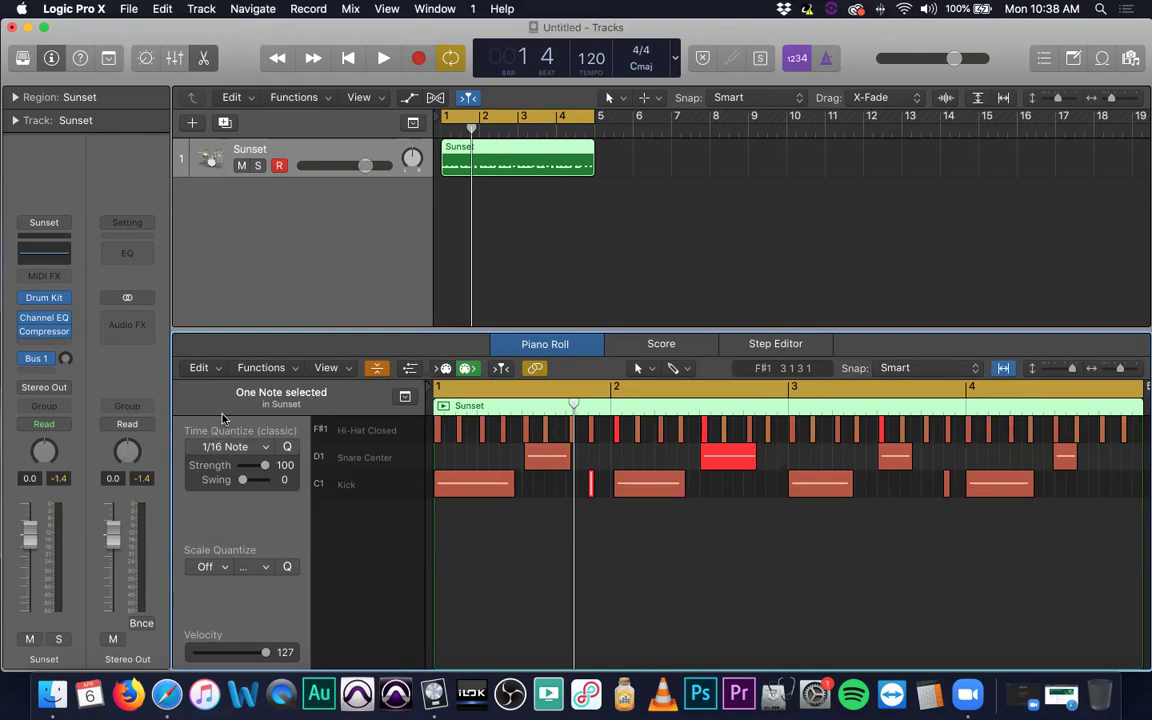
# Turn off the Arrangement, Marker, Signature and Tempo global lanes so the Piano Roll shows only drum lanes.
pyautogui.click(405, 397)
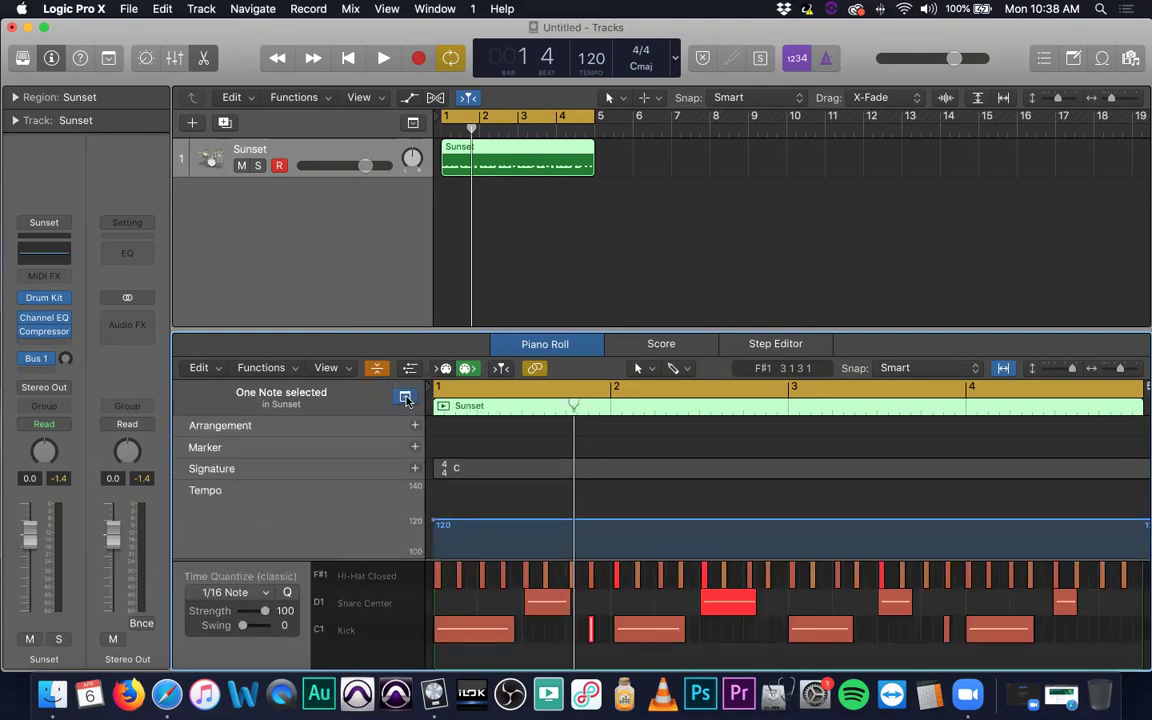
pyautogui.click(412, 123)
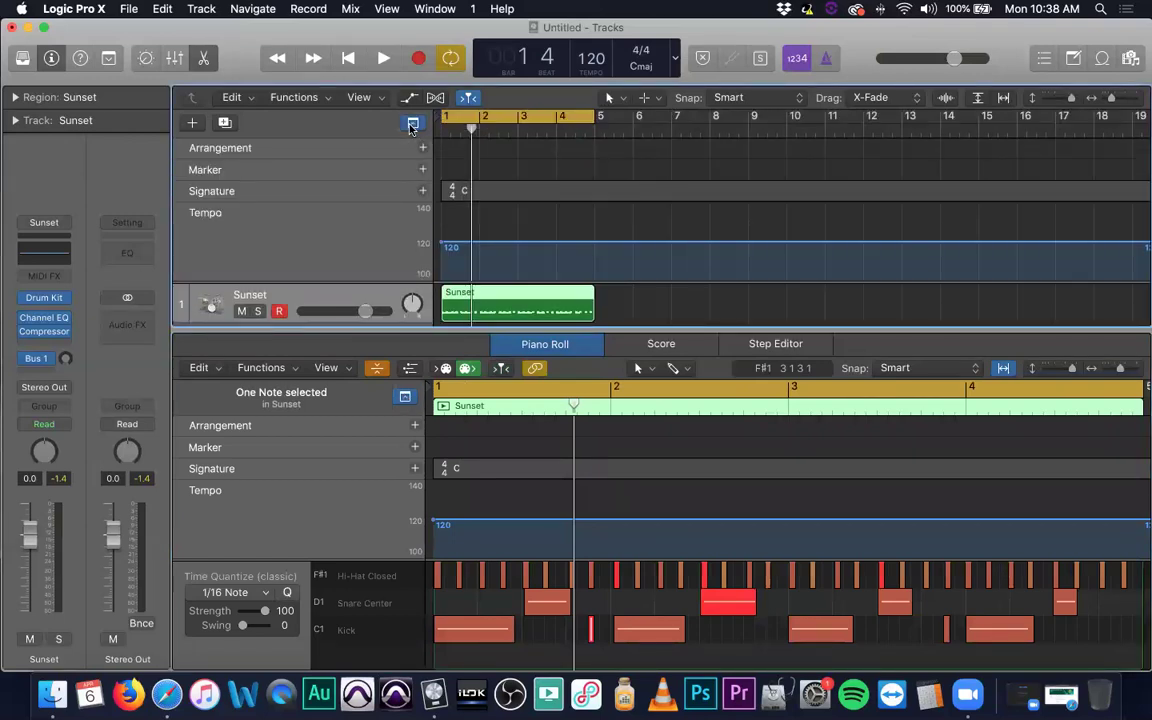
pyautogui.click(412, 123)
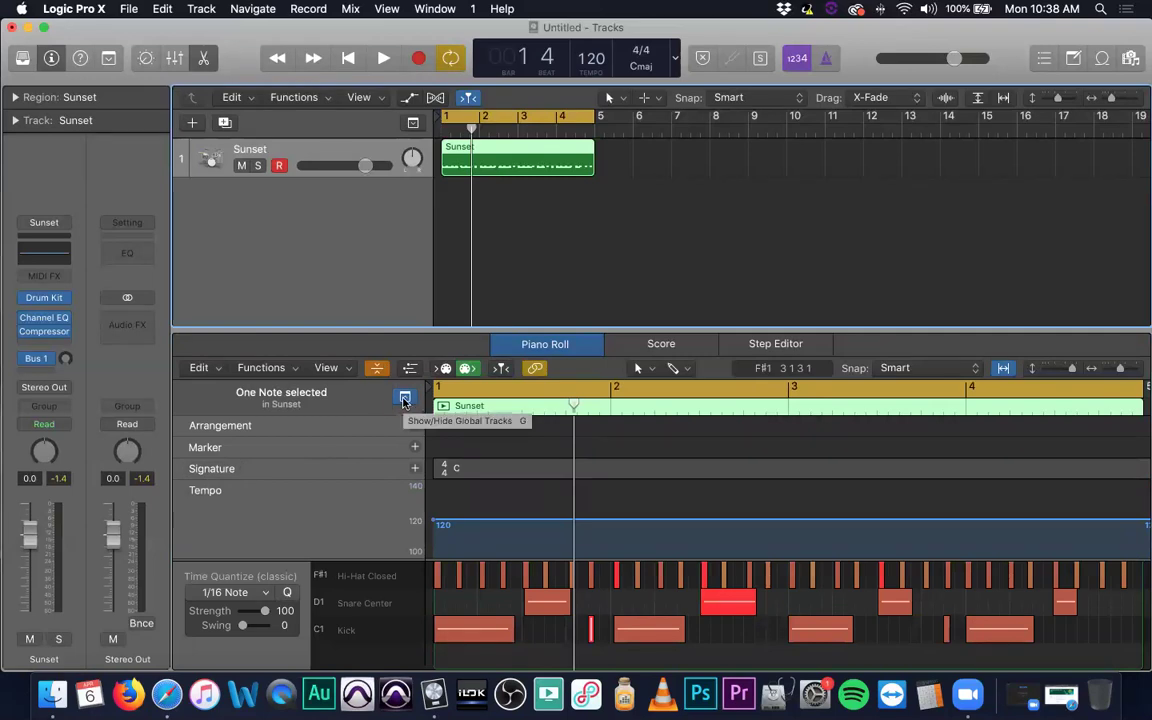
pyautogui.click(405, 399)
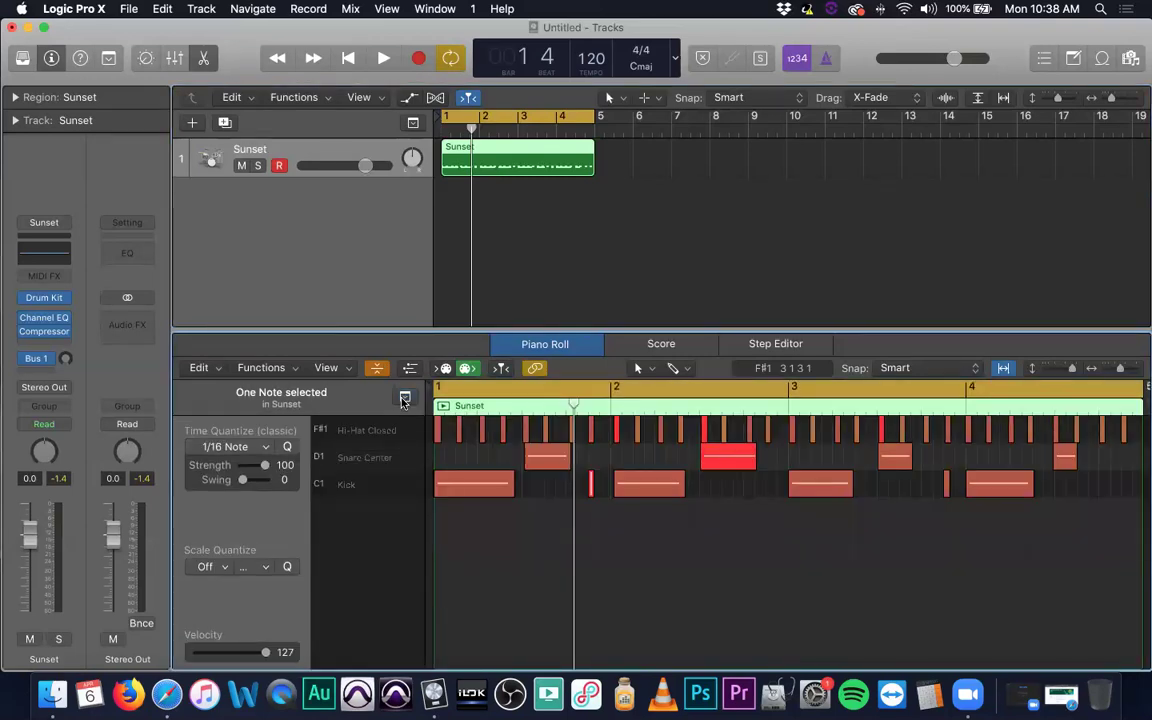
# Select all 42 Sunset drum notes and bring up the Time Quantize note value list.
pyautogui.click(487, 526)
pyautogui.press('super+a')
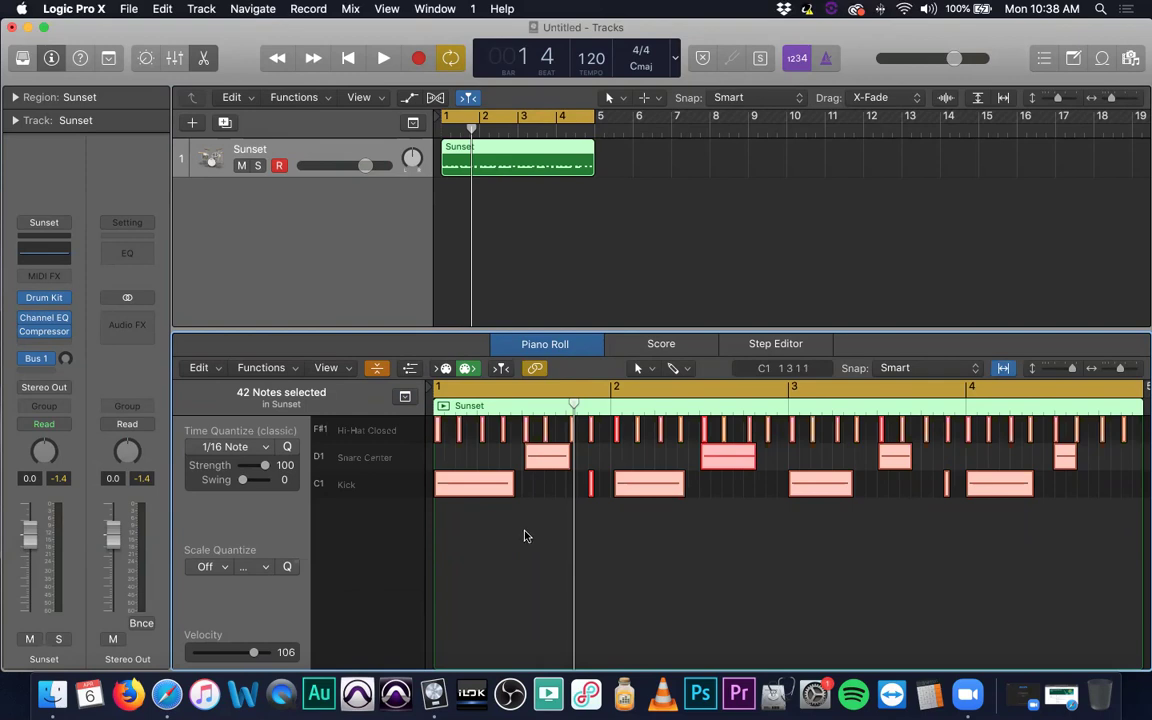
pyautogui.click(773, 536)
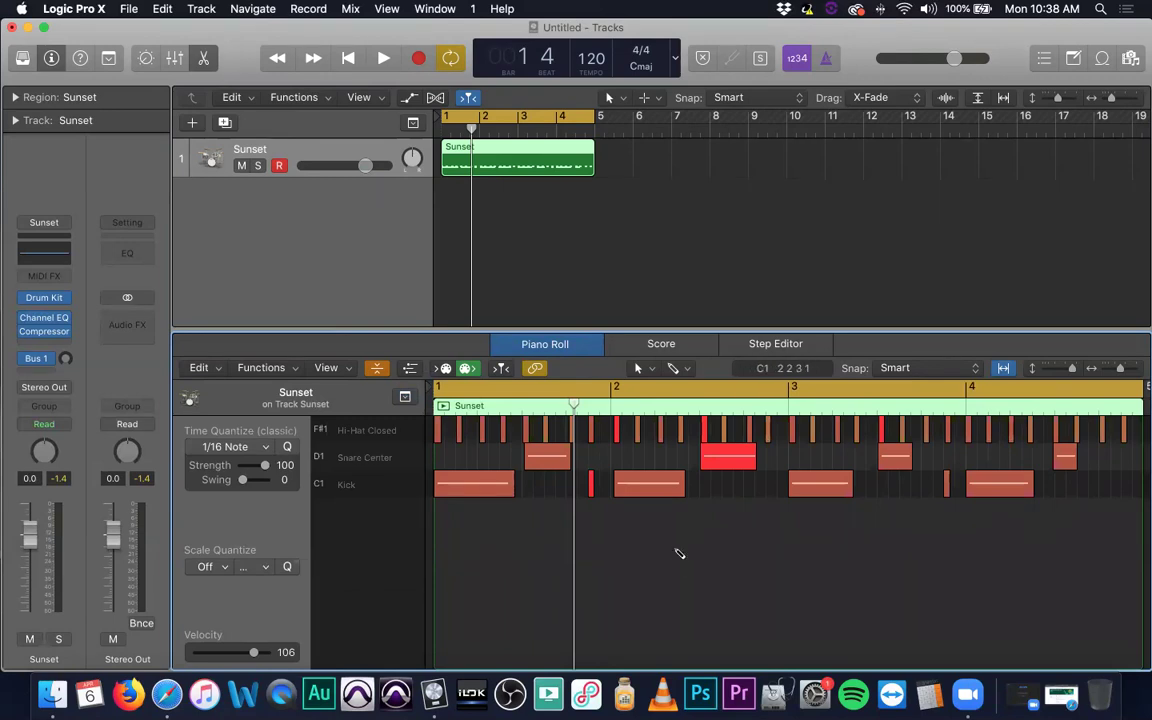
pyautogui.press('super+a')
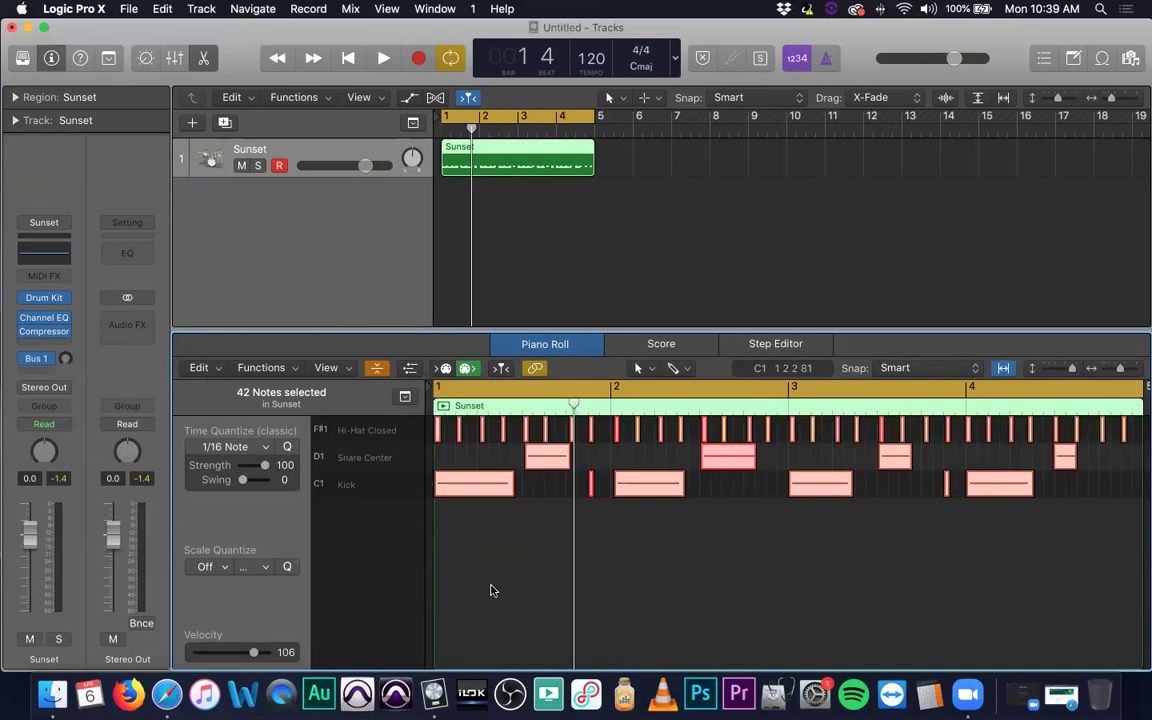
pyautogui.click(266, 451)
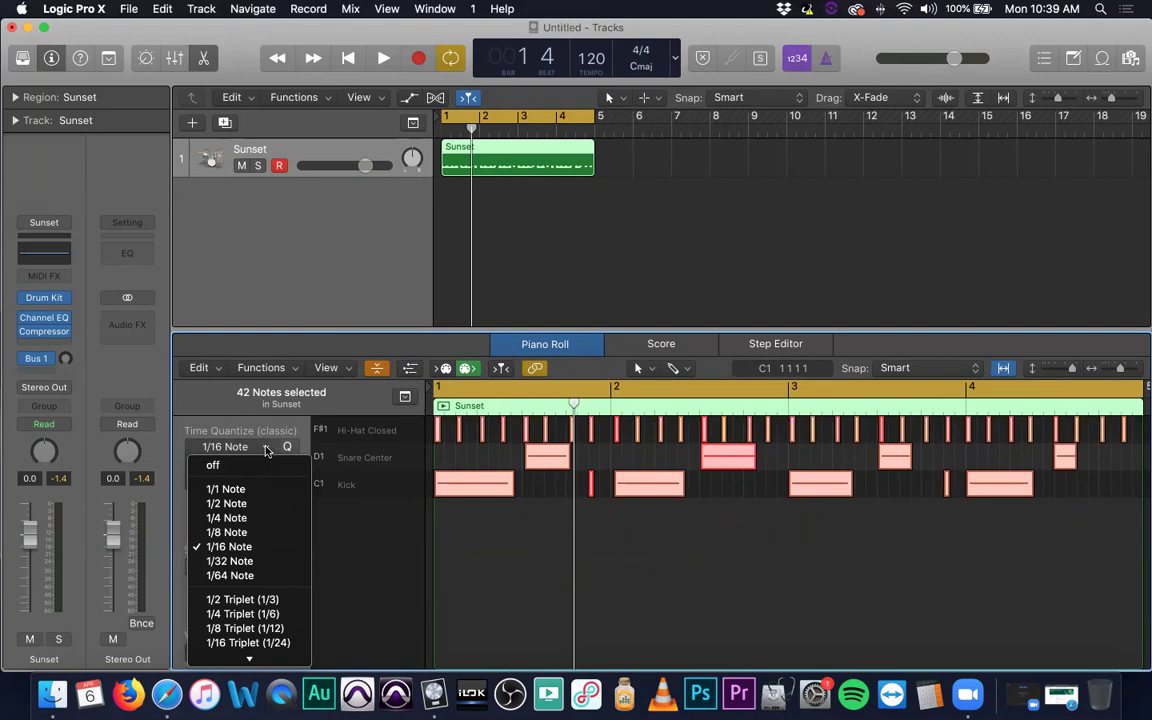
# Quantize the 42 drum notes to 1/16 Note and play the beat back from bar 1.
pyautogui.click(232, 547)
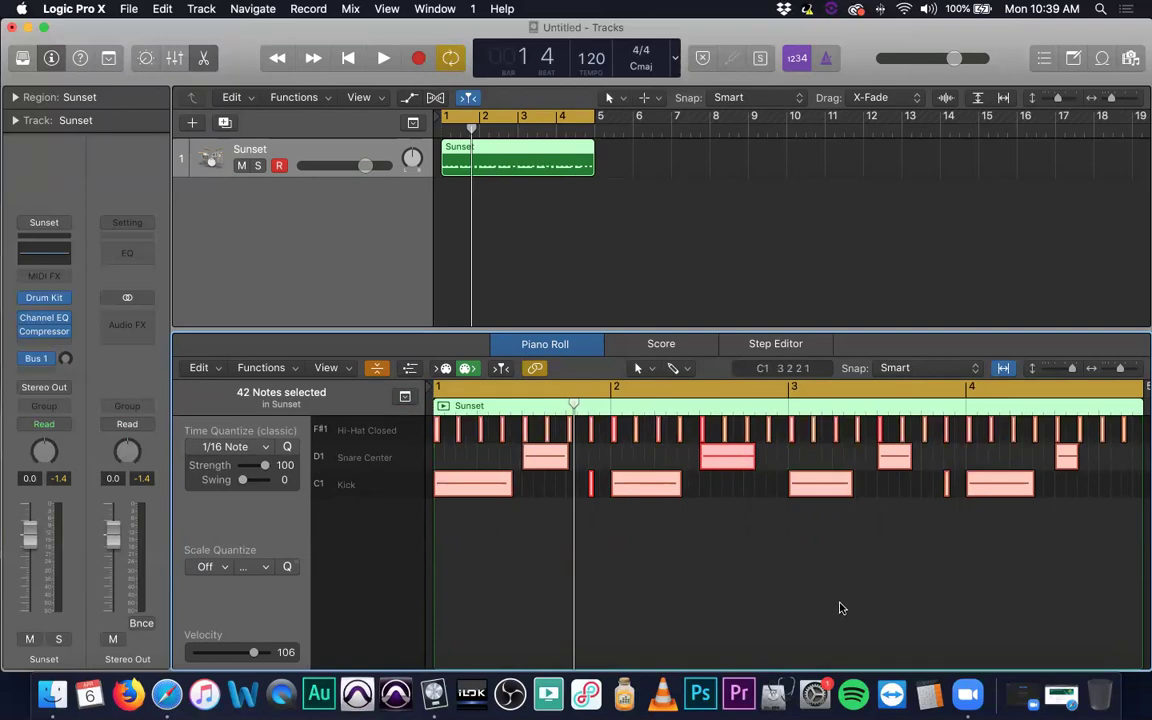
pyautogui.press('space')
pyautogui.press('XF86AudioRaiseVolume')
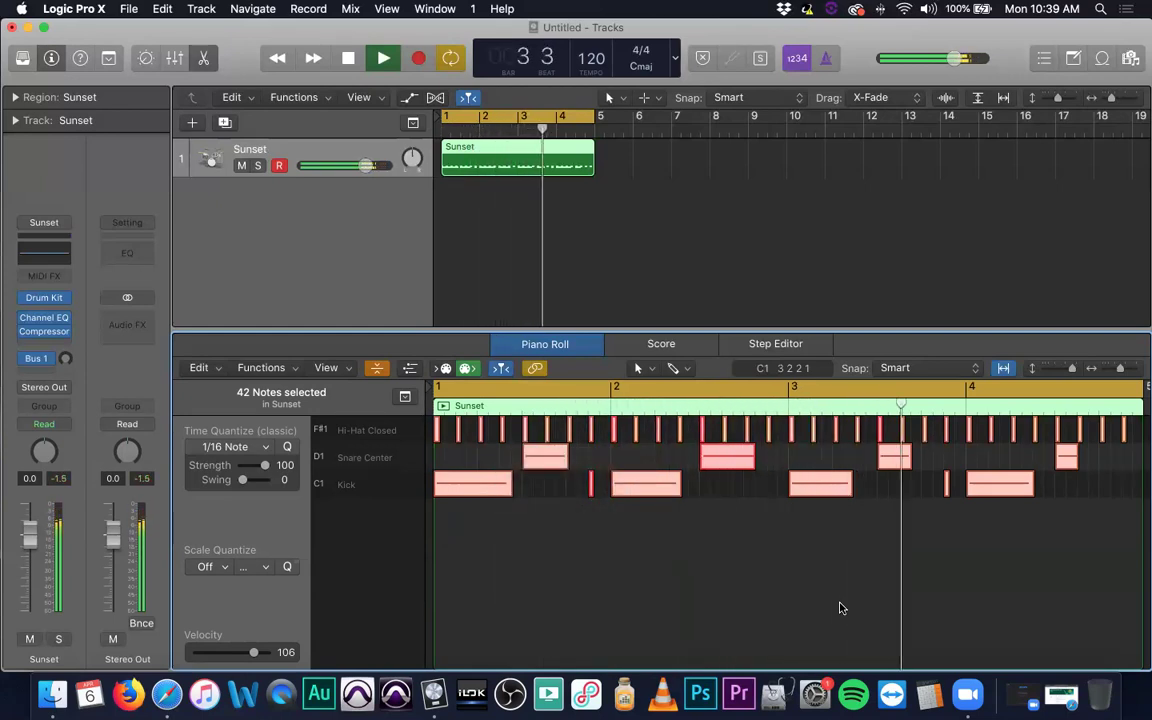
pyautogui.press('space')
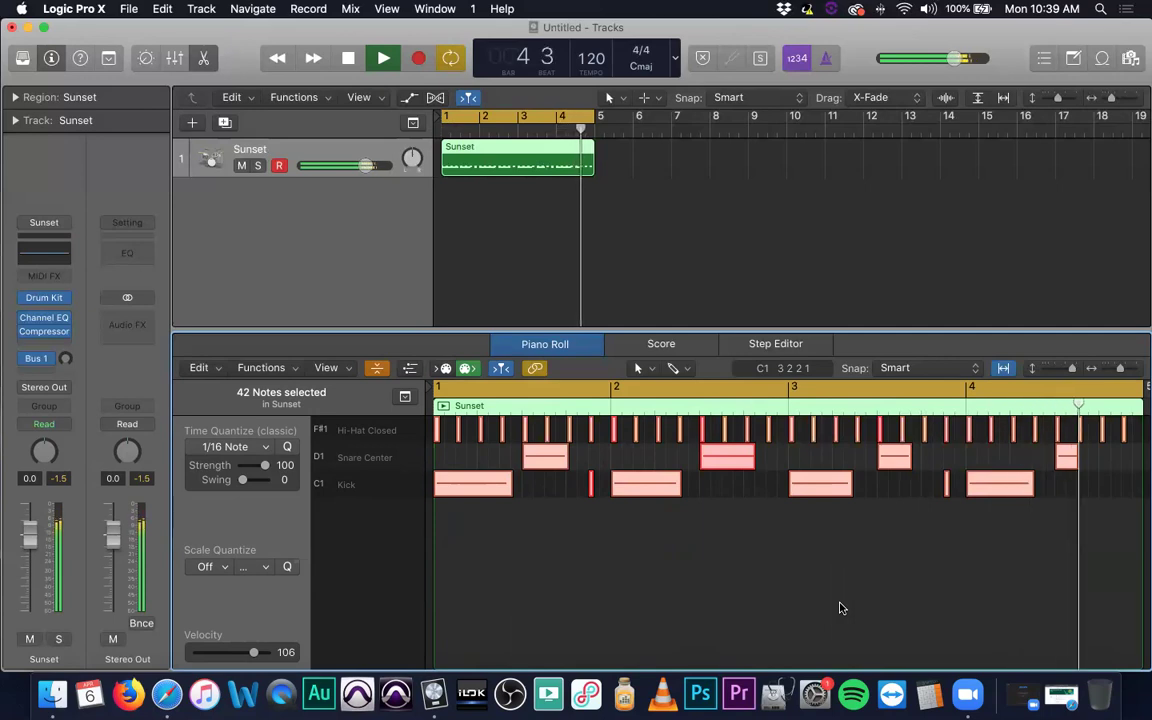
pyautogui.press('Return')
pyautogui.press('space')
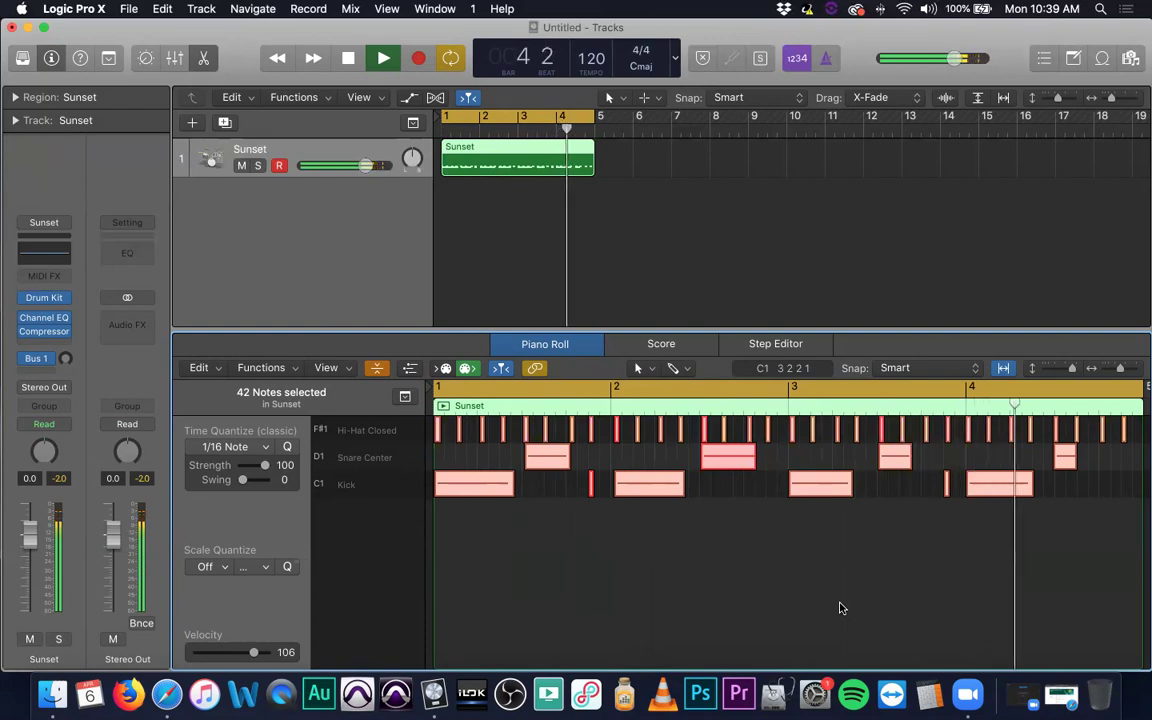
pyautogui.press('space')
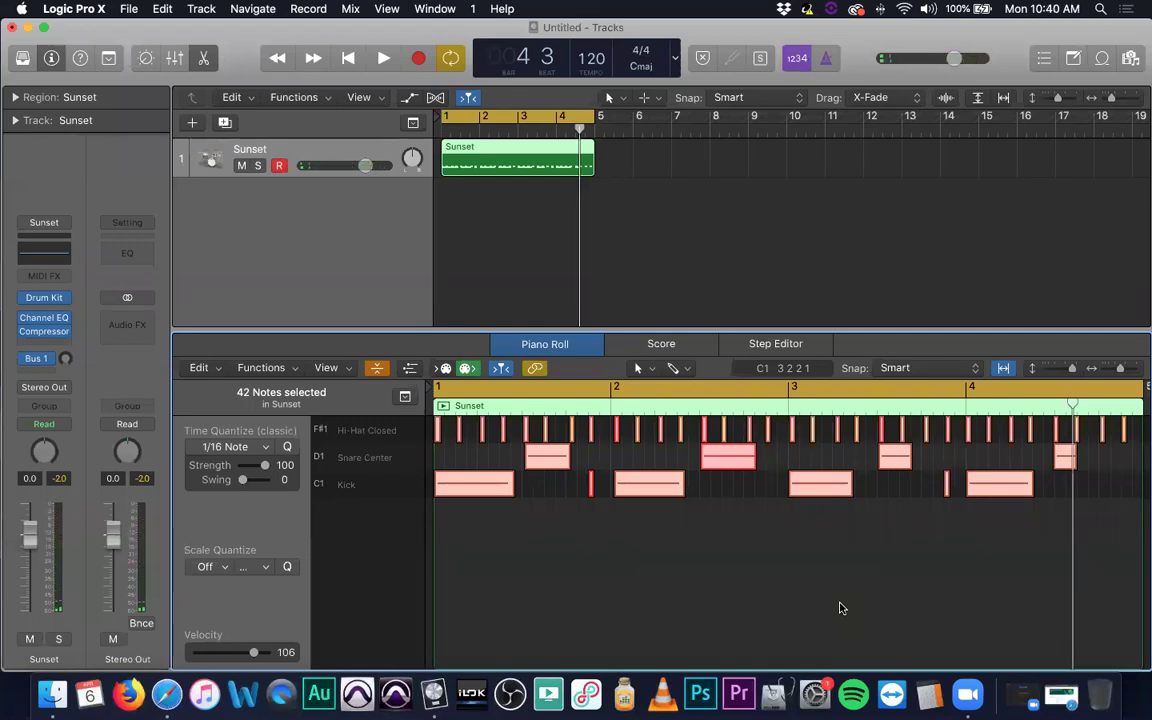
# Reapply the 1/16 quantize, try Strength 64 and Swing 67, and show the Scale Quantize key list.
pyautogui.click(287, 448)
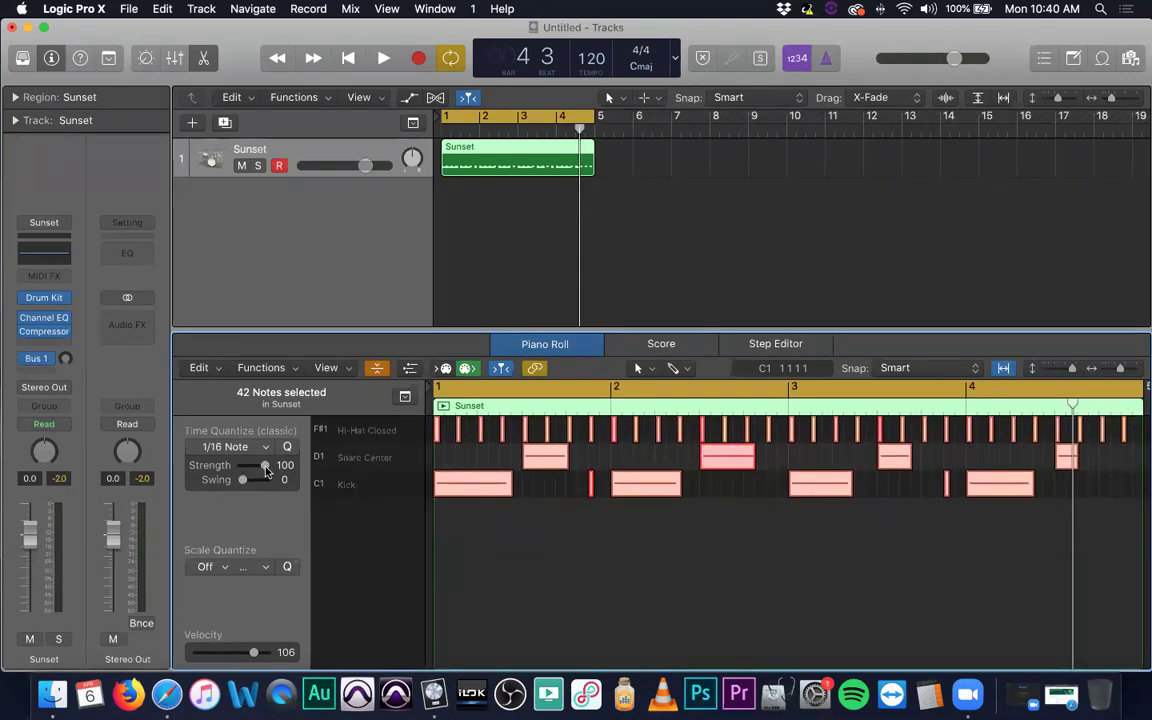
pyautogui.moveTo(265, 470)
pyautogui.mouseDown()
pyautogui.moveTo(254, 472)
pyautogui.moveTo(275, 480)
pyautogui.mouseUp()
pyautogui.moveTo(241, 482)
pyautogui.mouseDown()
pyautogui.moveTo(255, 484)
pyautogui.moveTo(231, 486)
pyautogui.moveTo(267, 486)
pyautogui.moveTo(239, 487)
pyautogui.mouseUp()
pyautogui.click(208, 567)
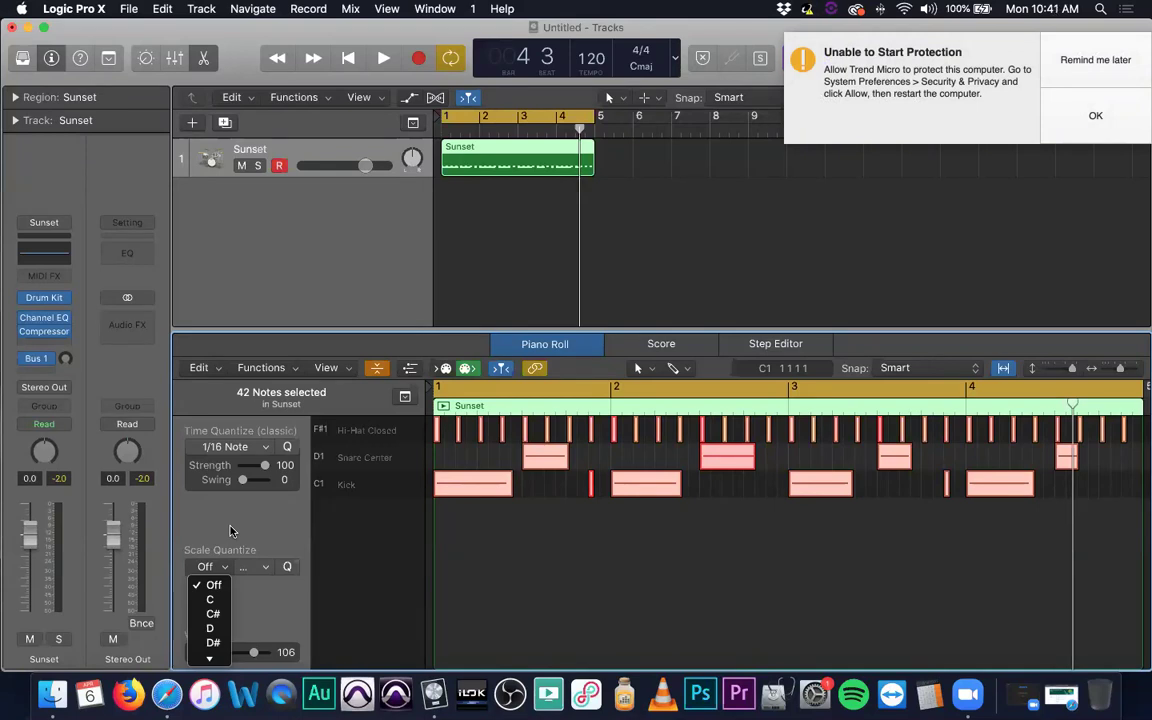
# Select the first snare hit and dismiss the antivirus notification.
pyautogui.click(542, 512)
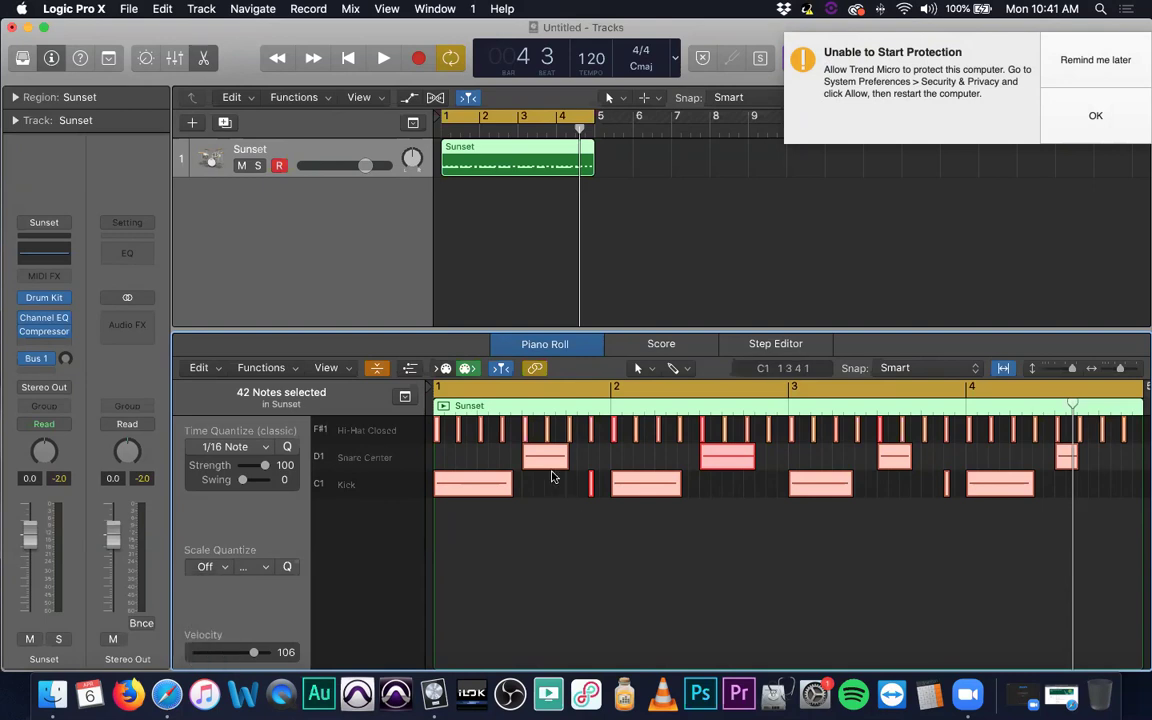
pyautogui.click(556, 515)
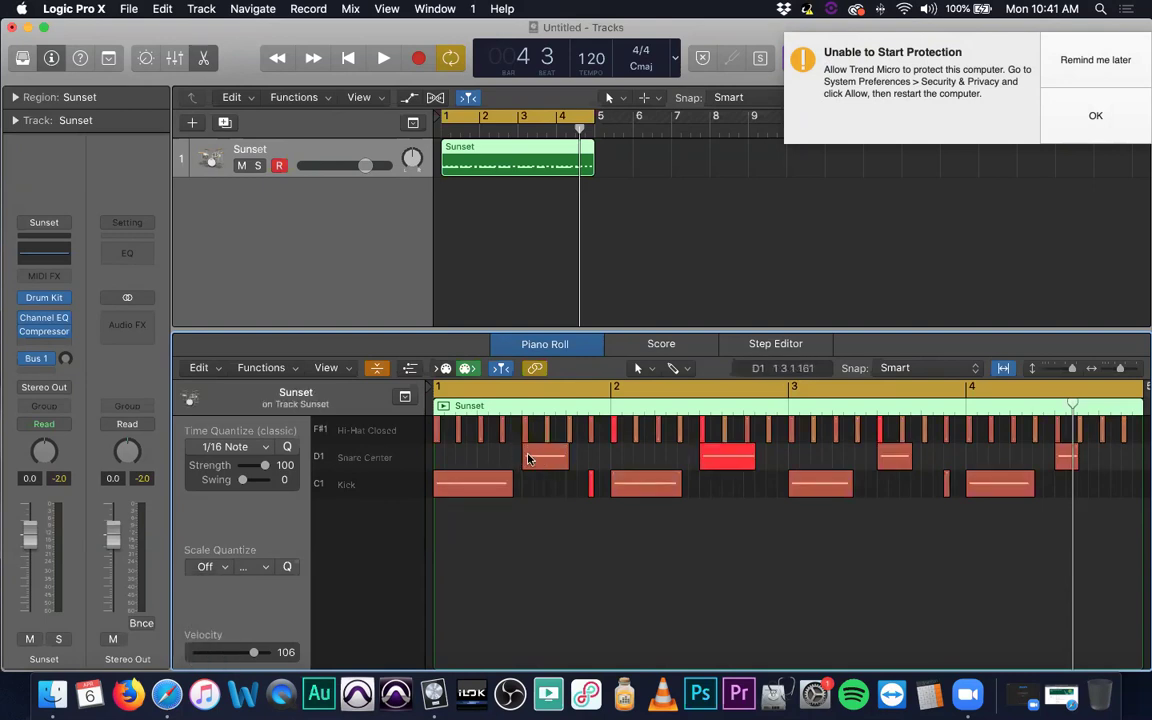
pyautogui.moveTo(541, 462)
pyautogui.mouseDown()
pyautogui.moveTo(531, 481)
pyautogui.moveTo(530, 469)
pyautogui.mouseUp()
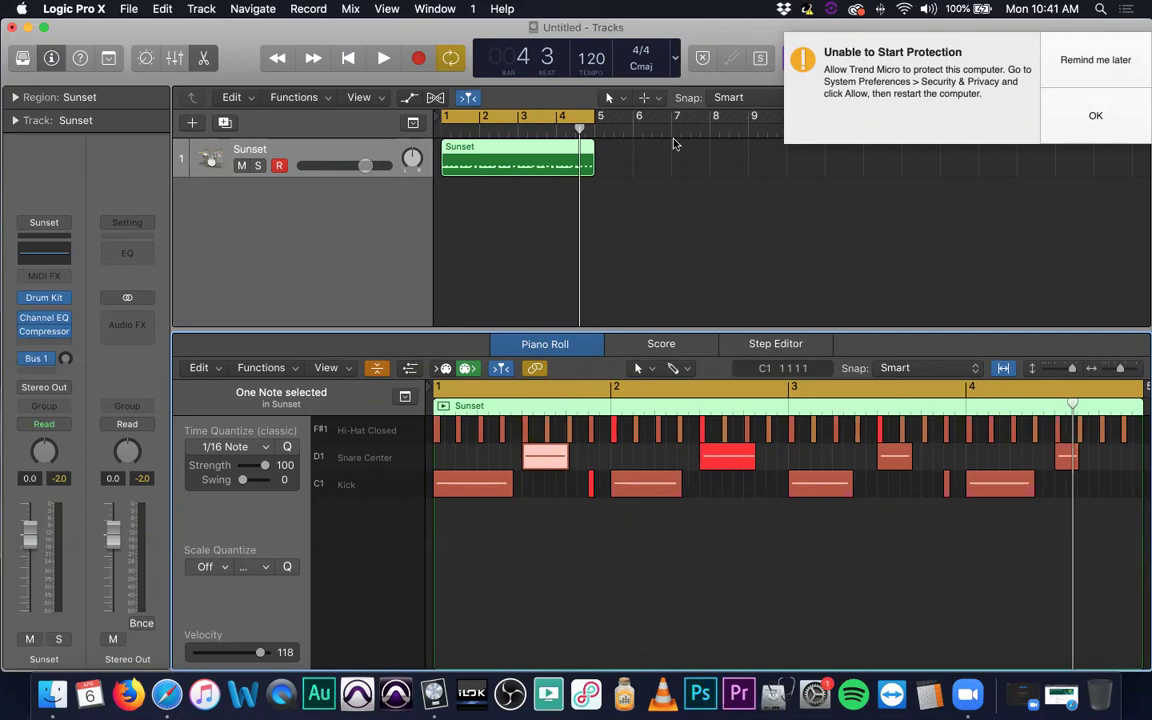
pyautogui.click(1134, 59)
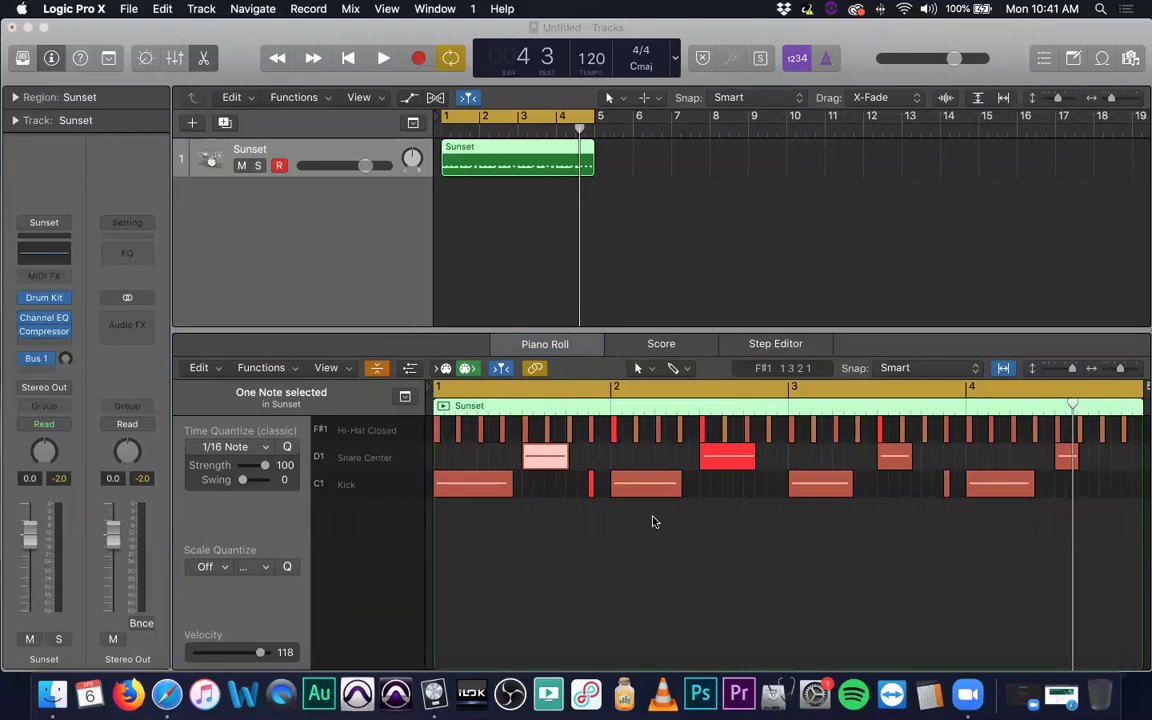
# Lower the bar-2 snare hit to velocity 113, then select a loud bar-2 hi-hat and show the Functions menu.
pyautogui.click(708, 546)
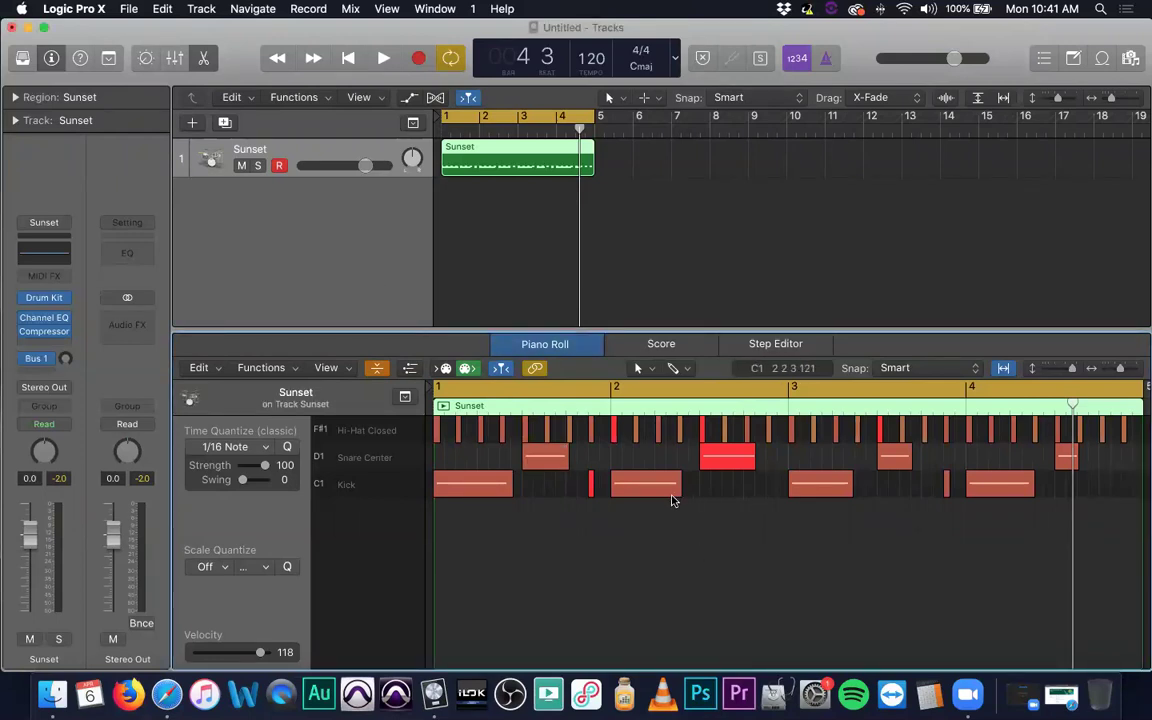
pyautogui.click(733, 460)
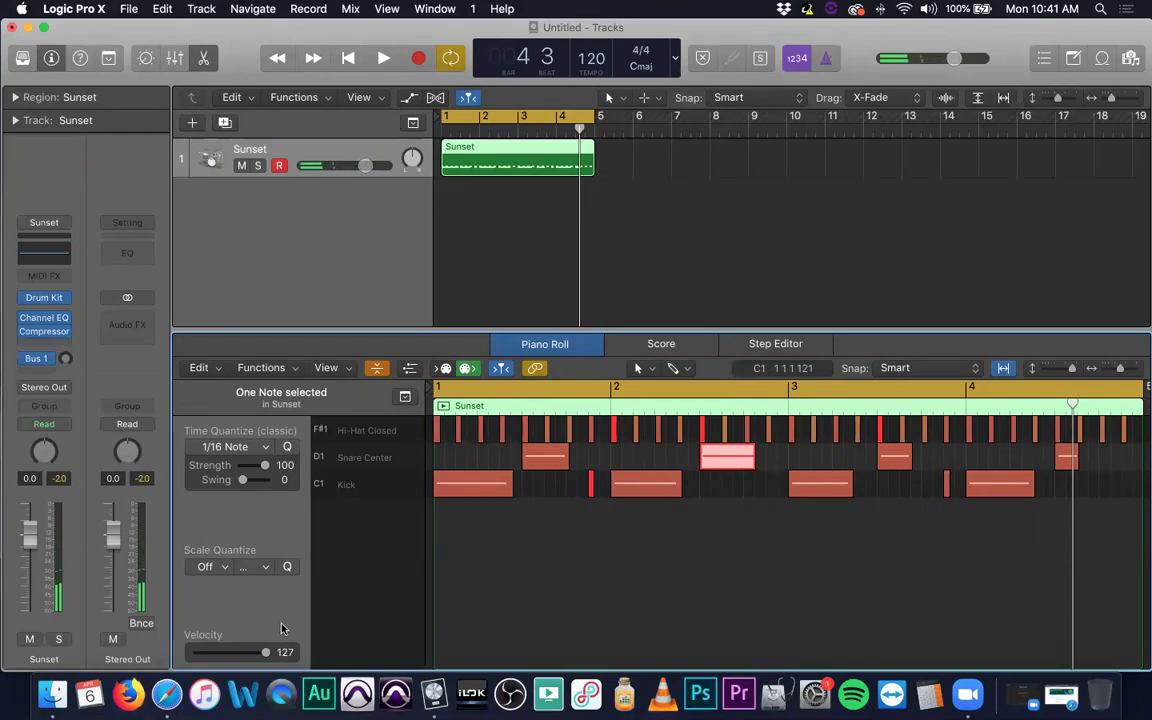
pyautogui.moveTo(268, 657); pyautogui.dragTo(262, 656)
pyautogui.click(663, 545)
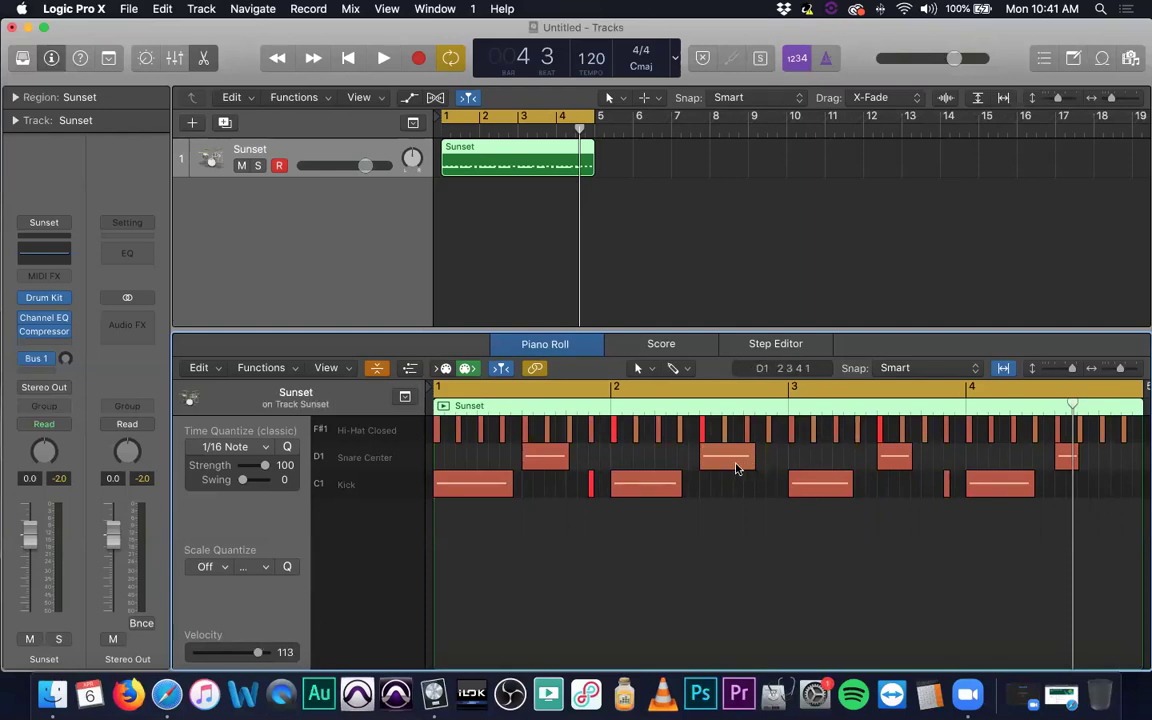
pyautogui.moveTo(739, 459)
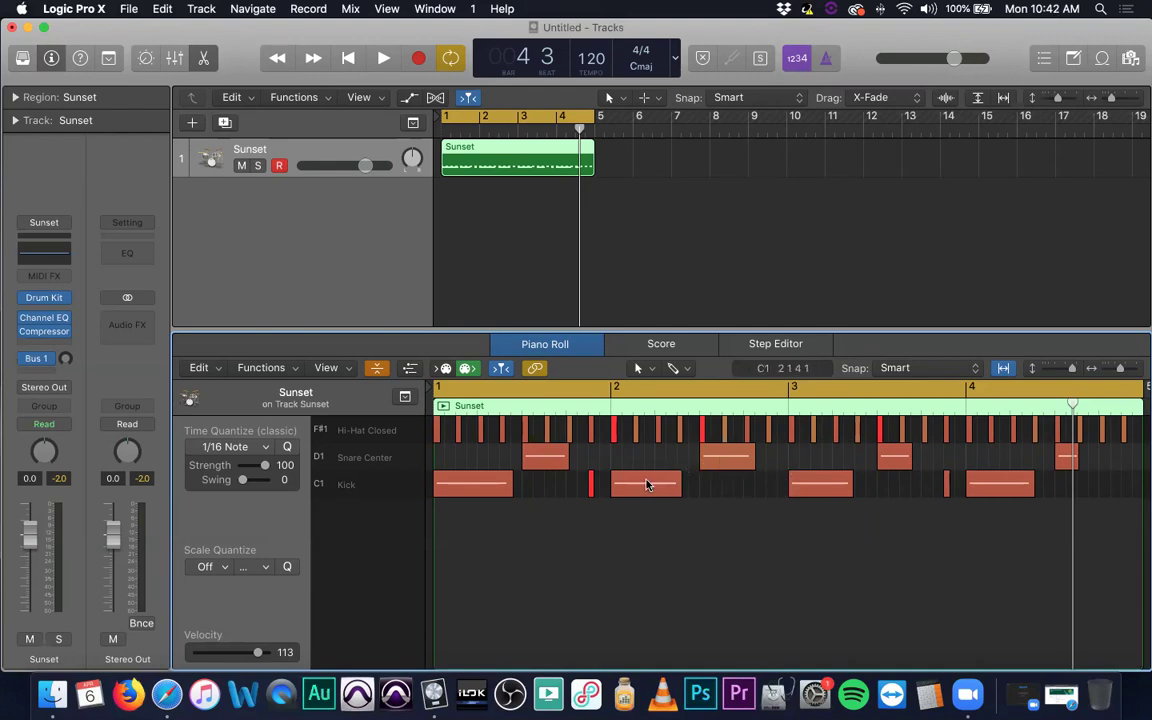
pyautogui.click(614, 435)
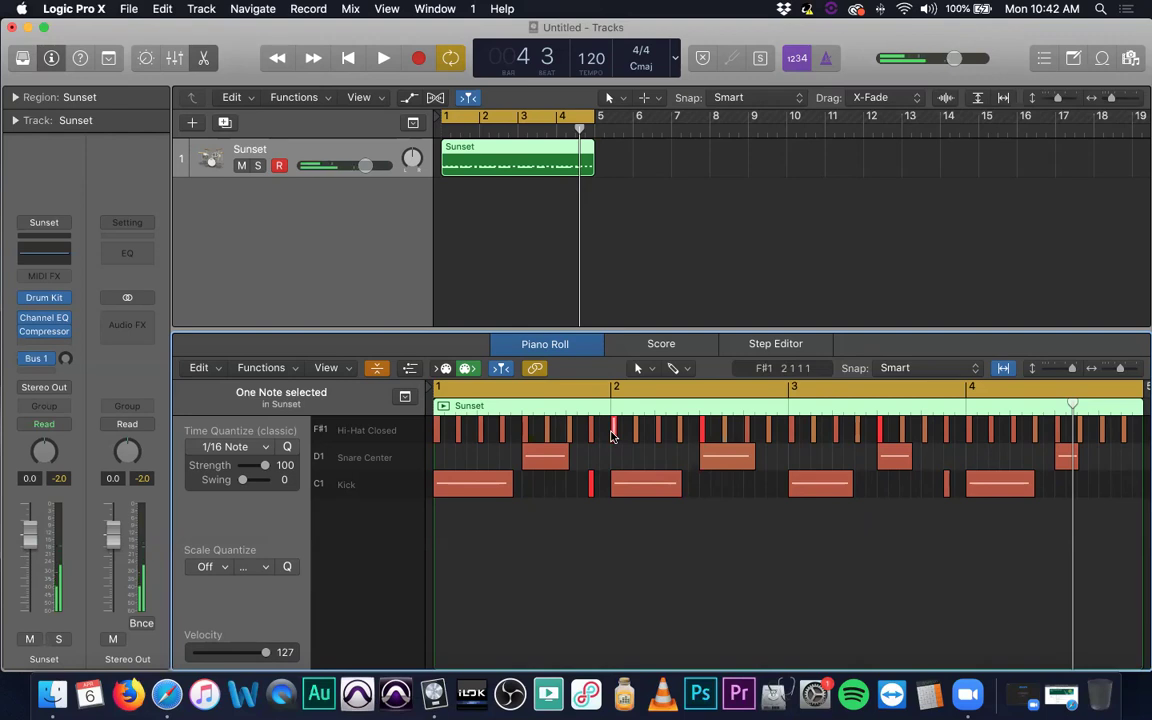
pyautogui.click(270, 369)
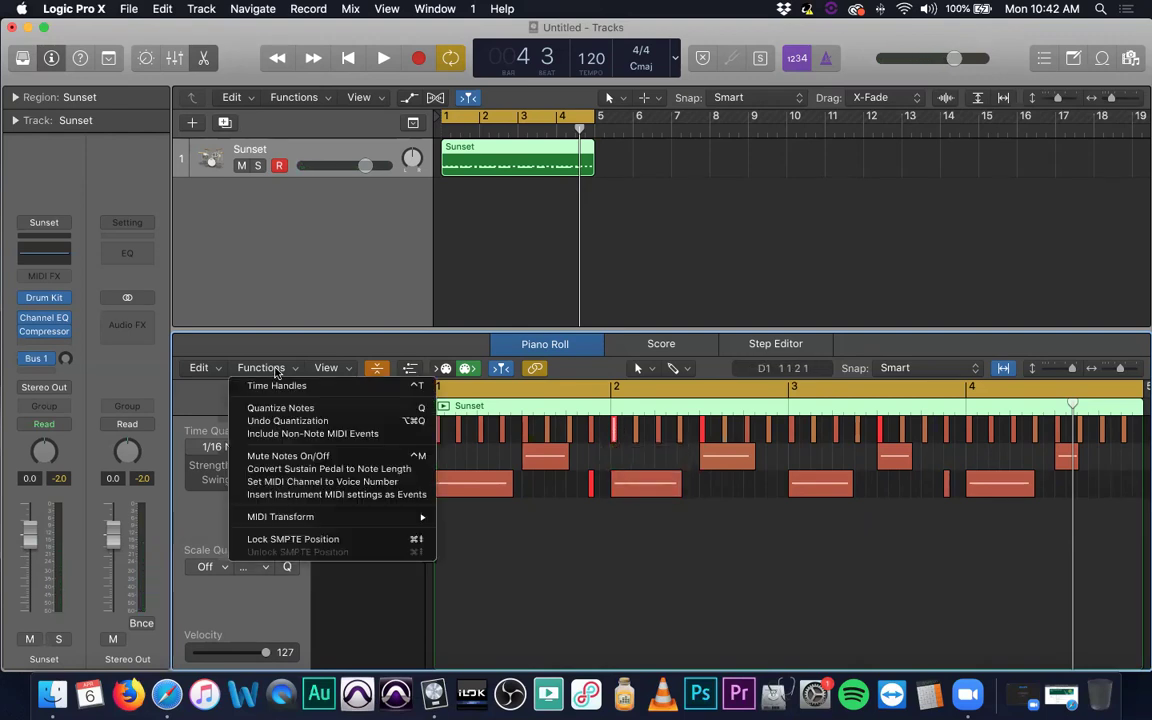
# Lower the short accented kick and three loud hi-hat hits to velocity 115.
pyautogui.click(277, 370)
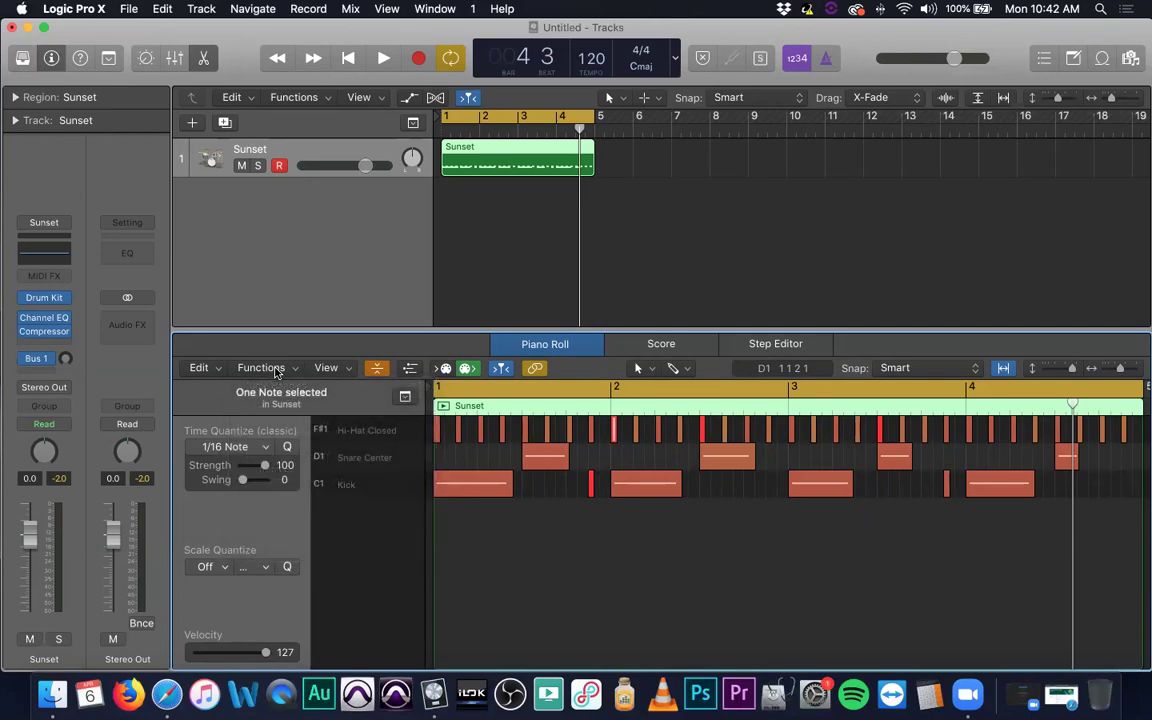
pyautogui.click(590, 488)
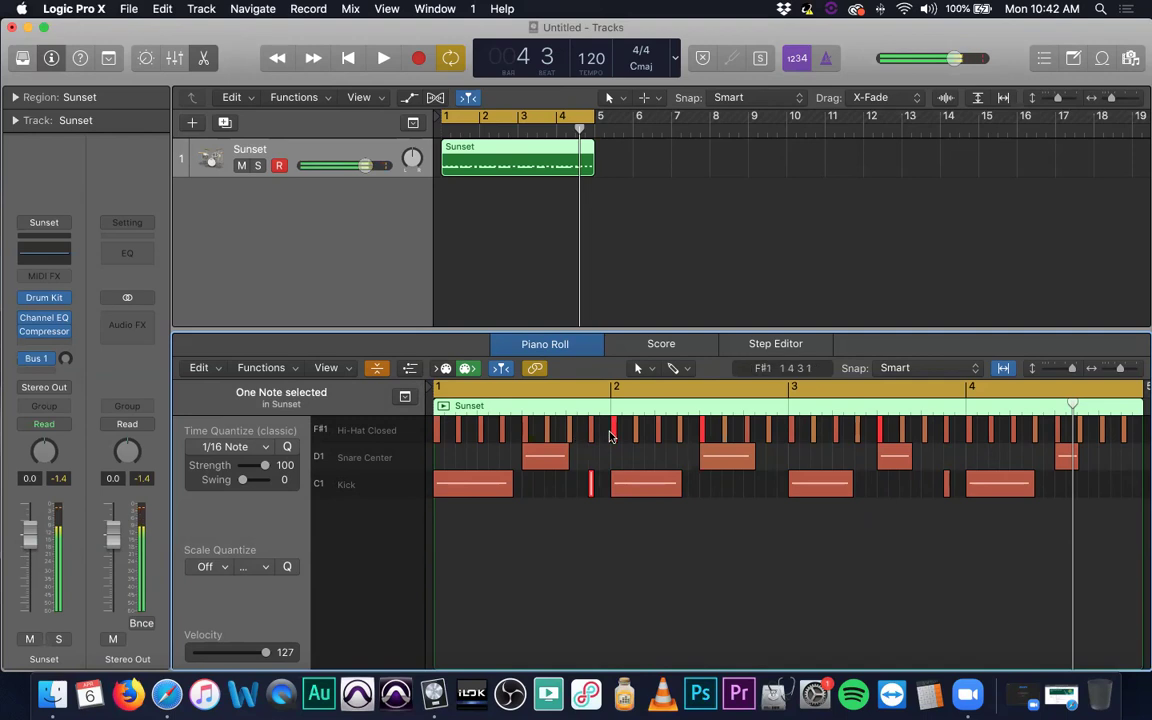
pyautogui.moveTo(614, 432); pyautogui.dragTo(632, 388)
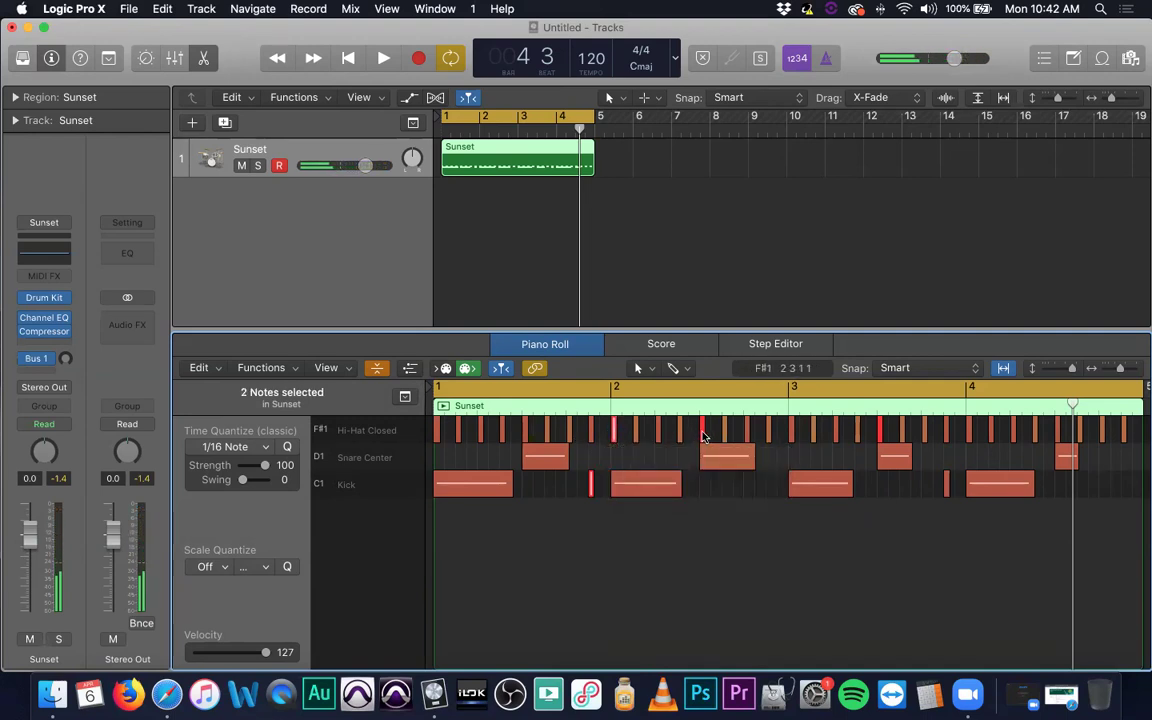
pyautogui.click(880, 437)
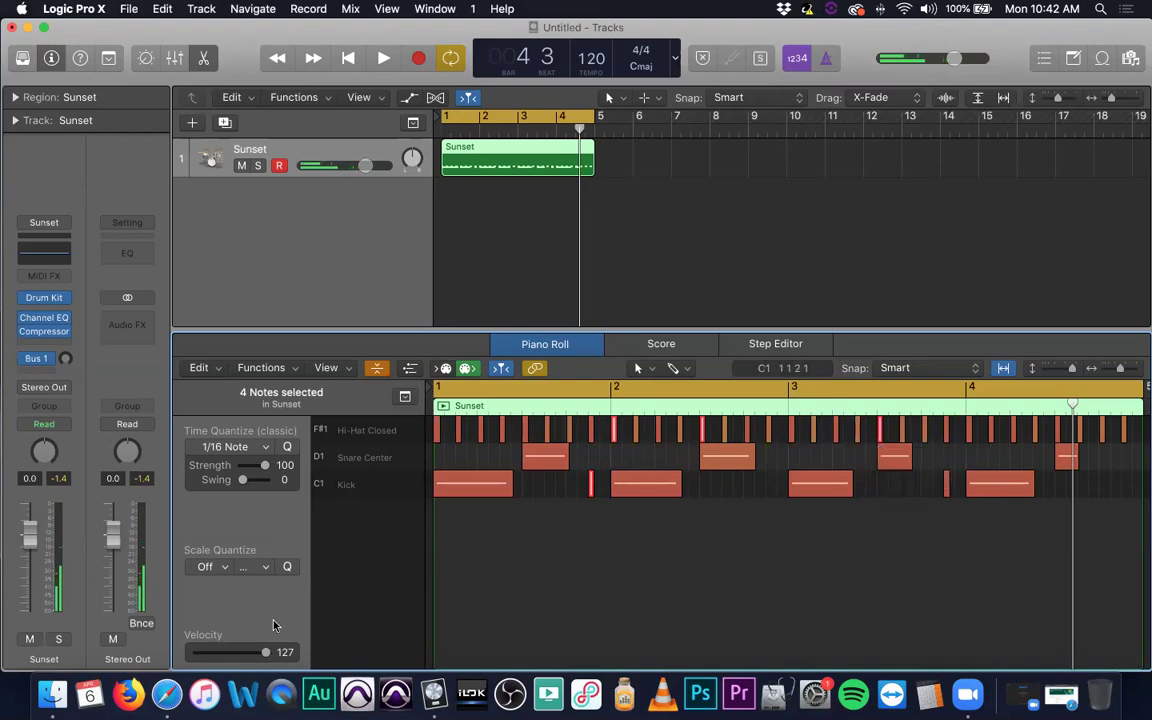
pyautogui.moveTo(268, 655); pyautogui.dragTo(261, 655)
pyautogui.click(686, 588)
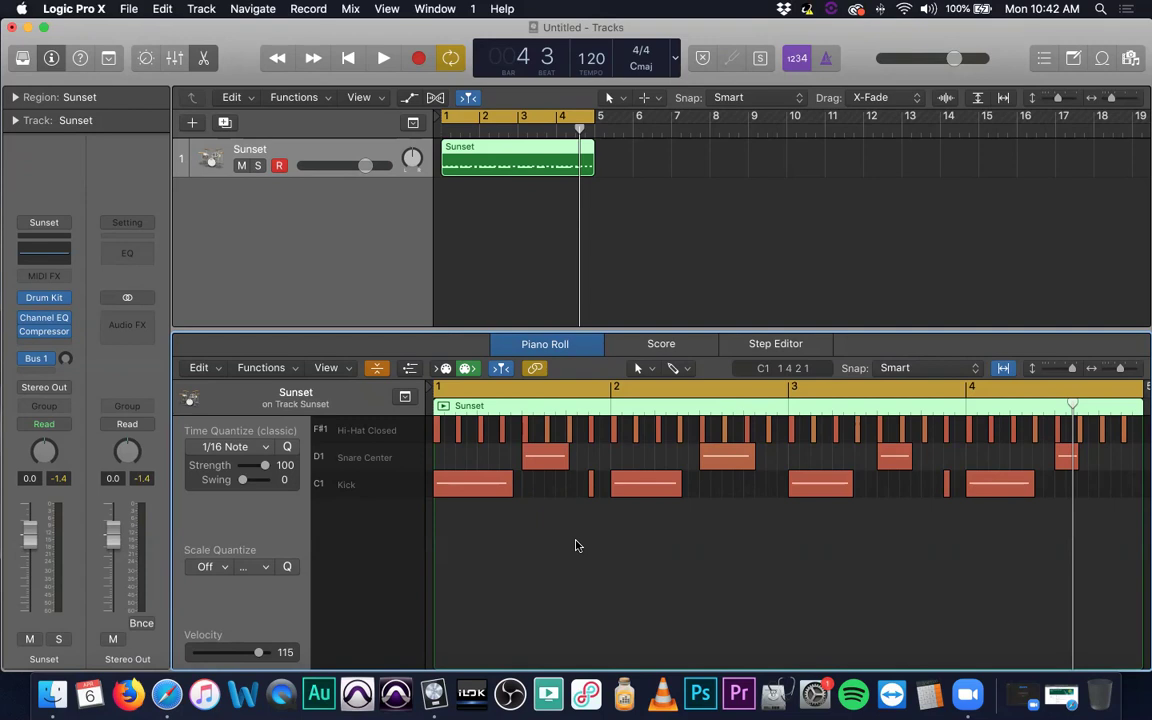
# Play the edited drum pattern from the start, then bring up the New Track dialog.
pyautogui.press('Return')
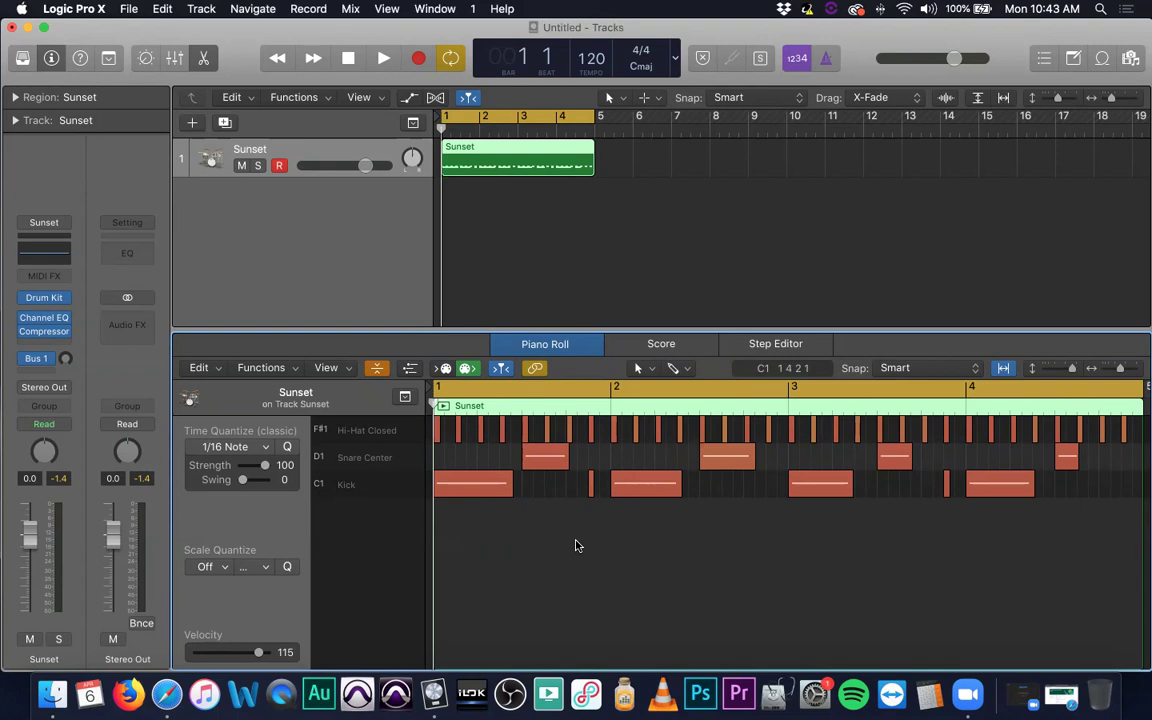
pyautogui.press('space')
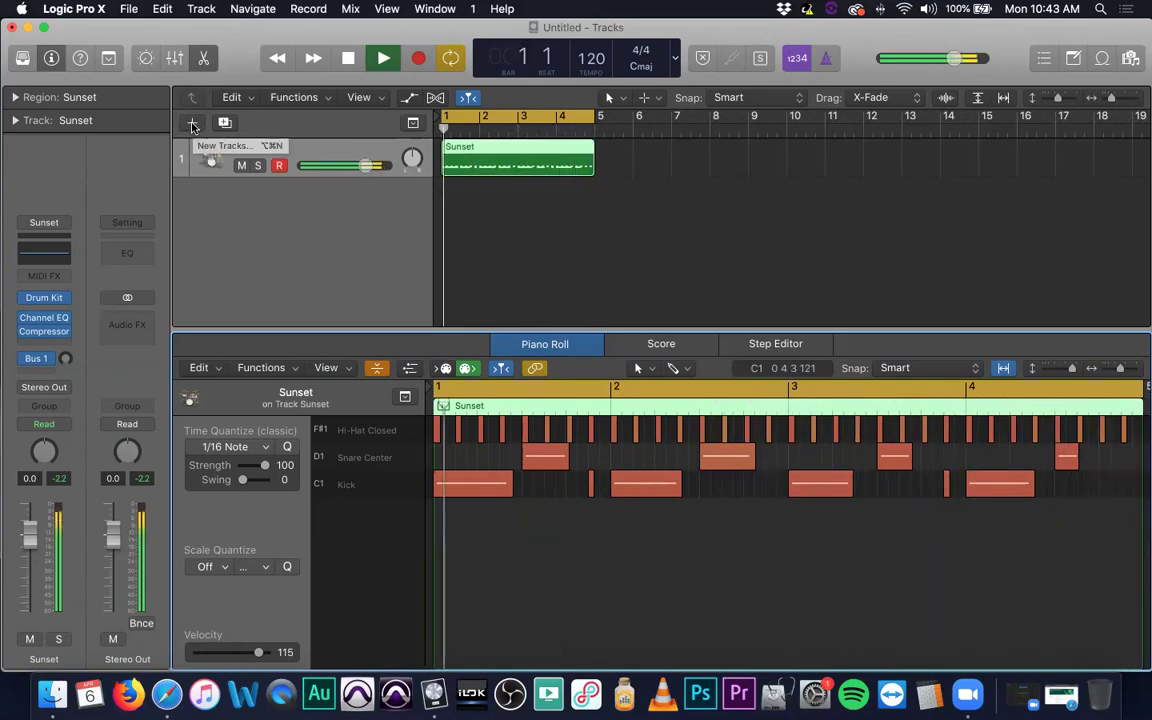
pyautogui.press('space')
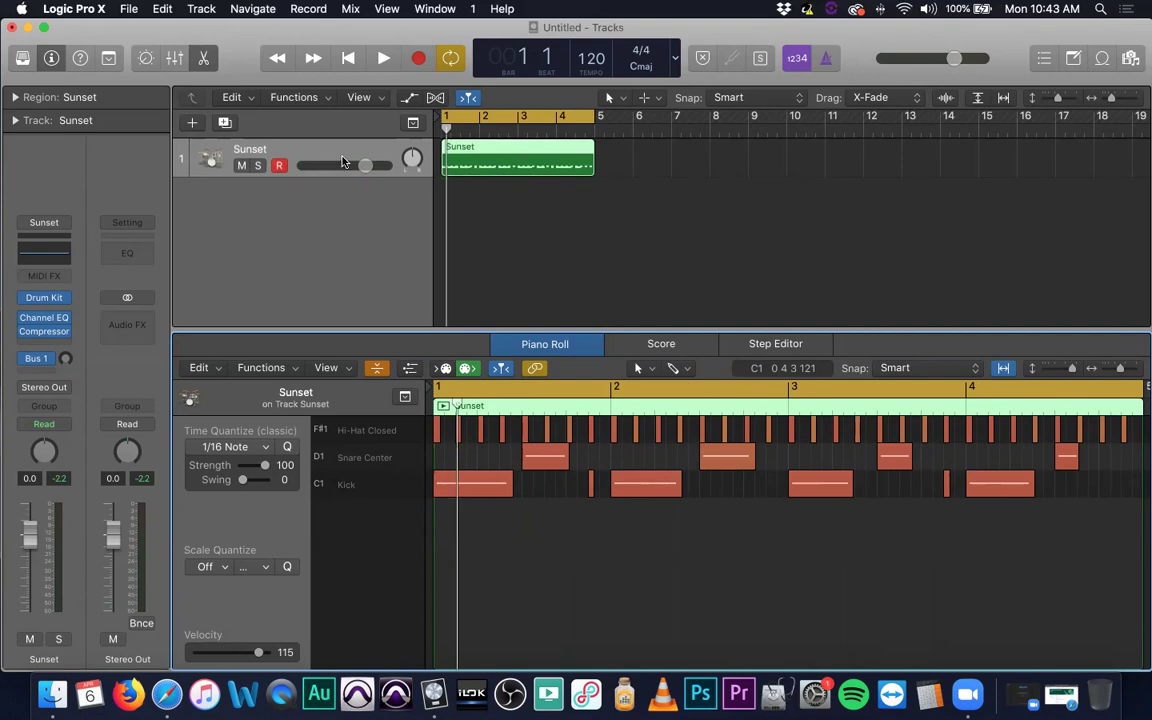
pyautogui.press('alt+super+n')
# Create a Software Instrument track loaded with the Piano > Steinway Grand Piano sound.
pyautogui.click(424, 78)
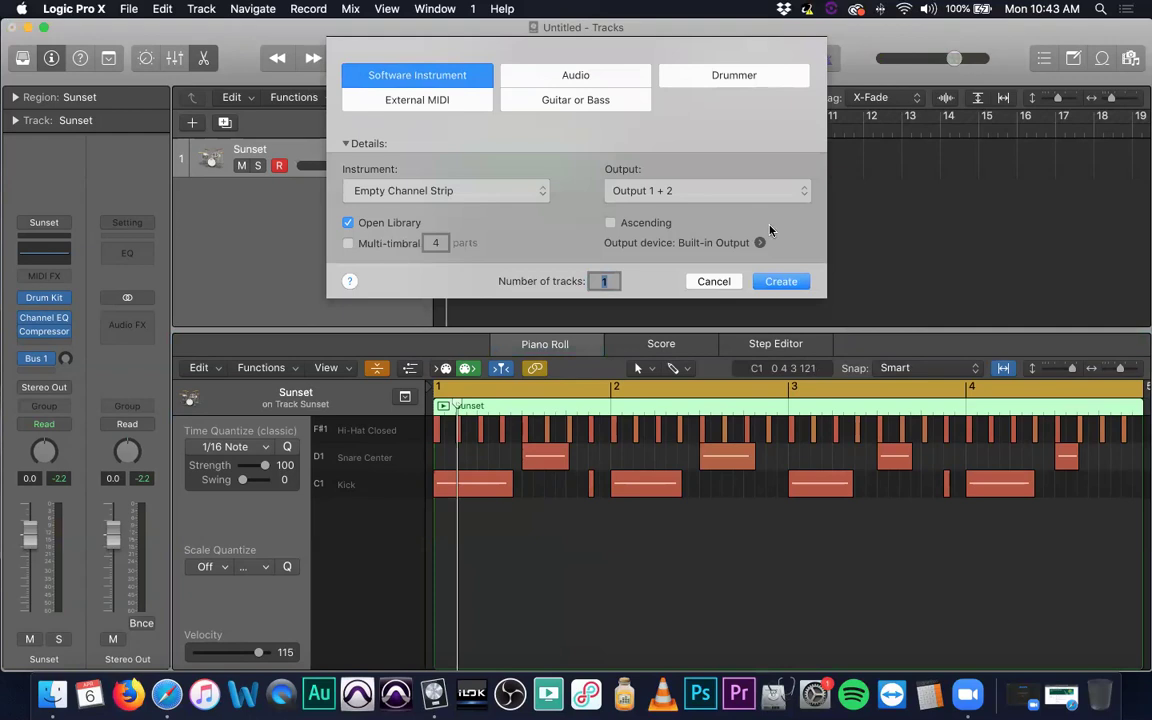
pyautogui.click(779, 281)
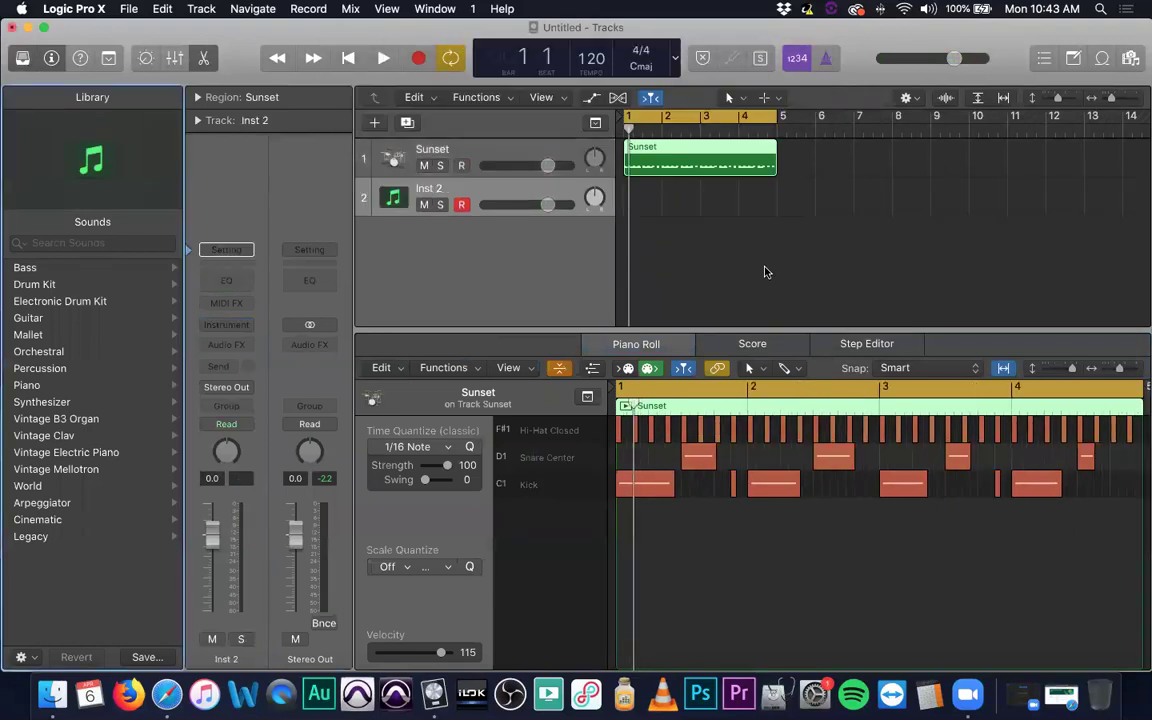
pyautogui.click(96, 388)
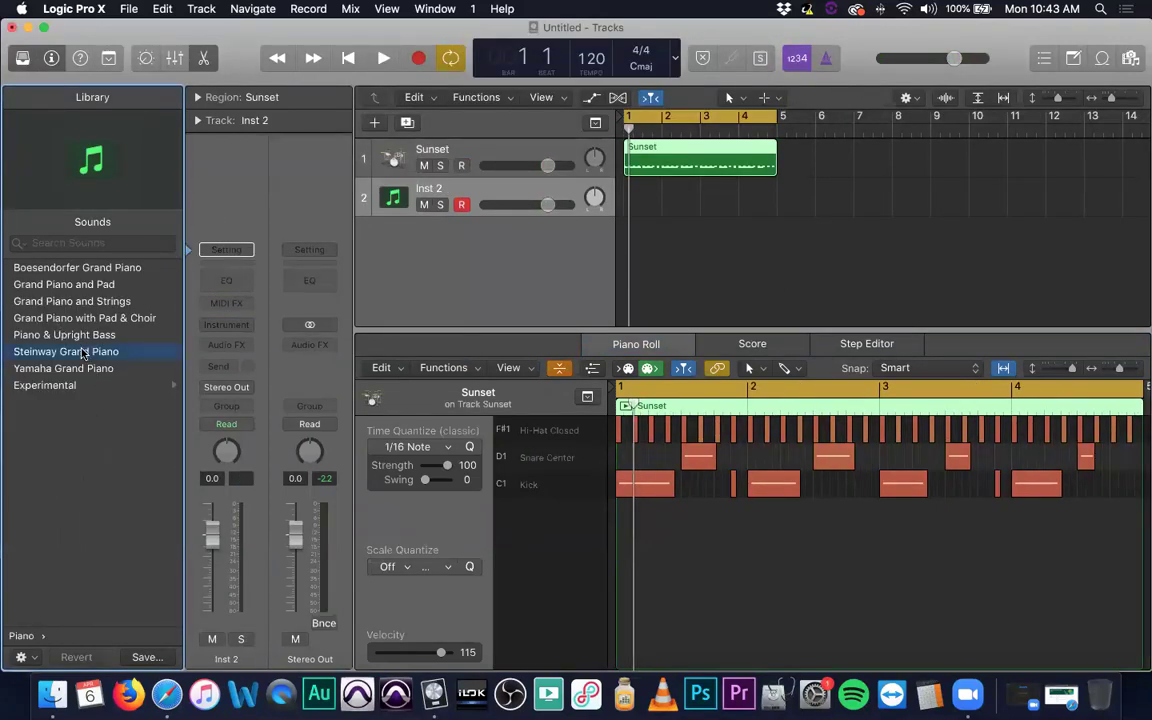
pyautogui.click(87, 352)
pyautogui.press('Return')
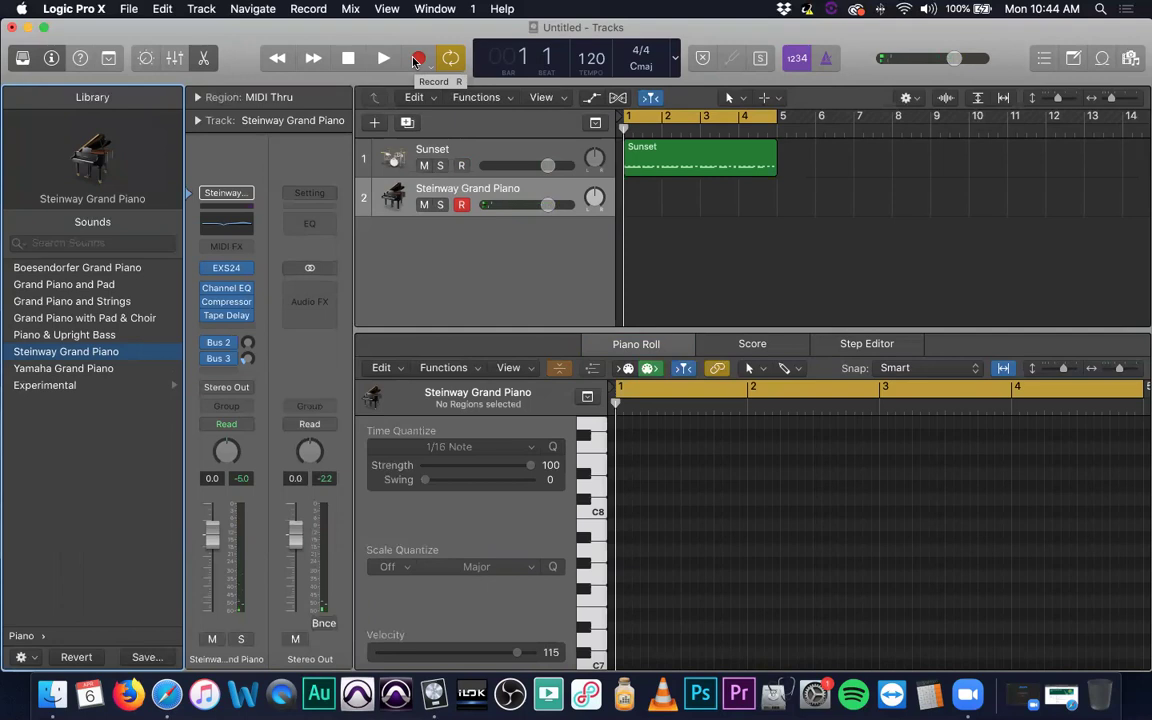
# With the metronome on, record four bars of block chords on the Steinway Grand Piano track.
pyautogui.click(822, 60)
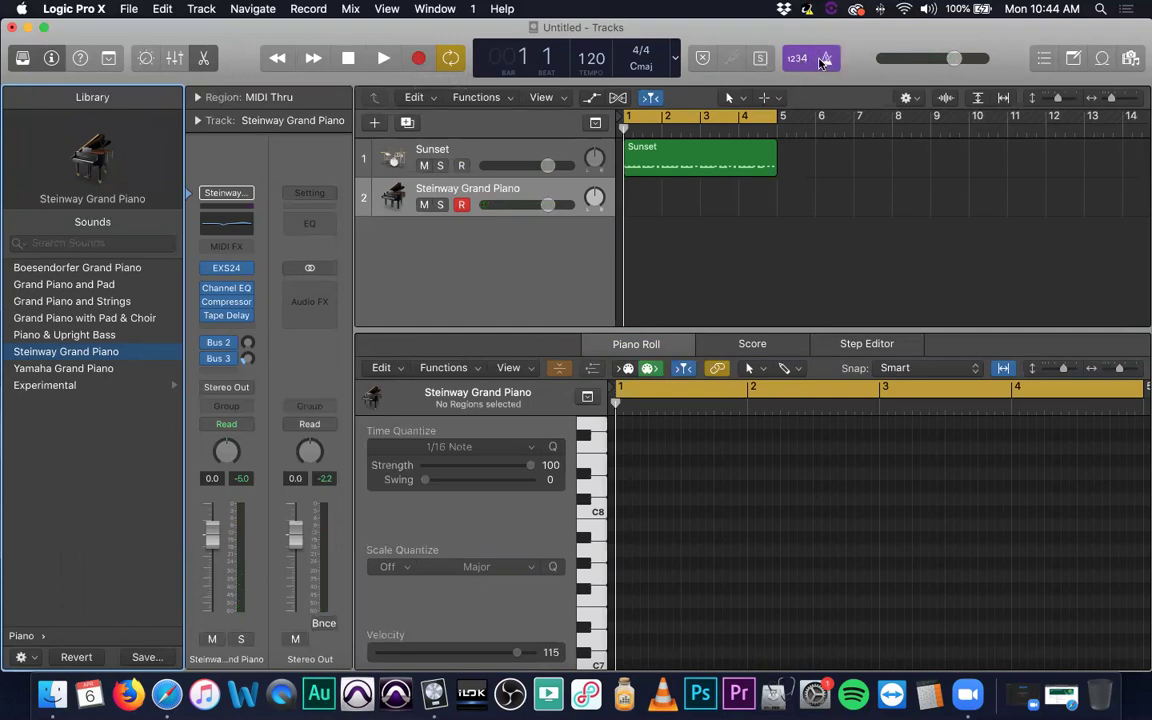
pyautogui.click(418, 64)
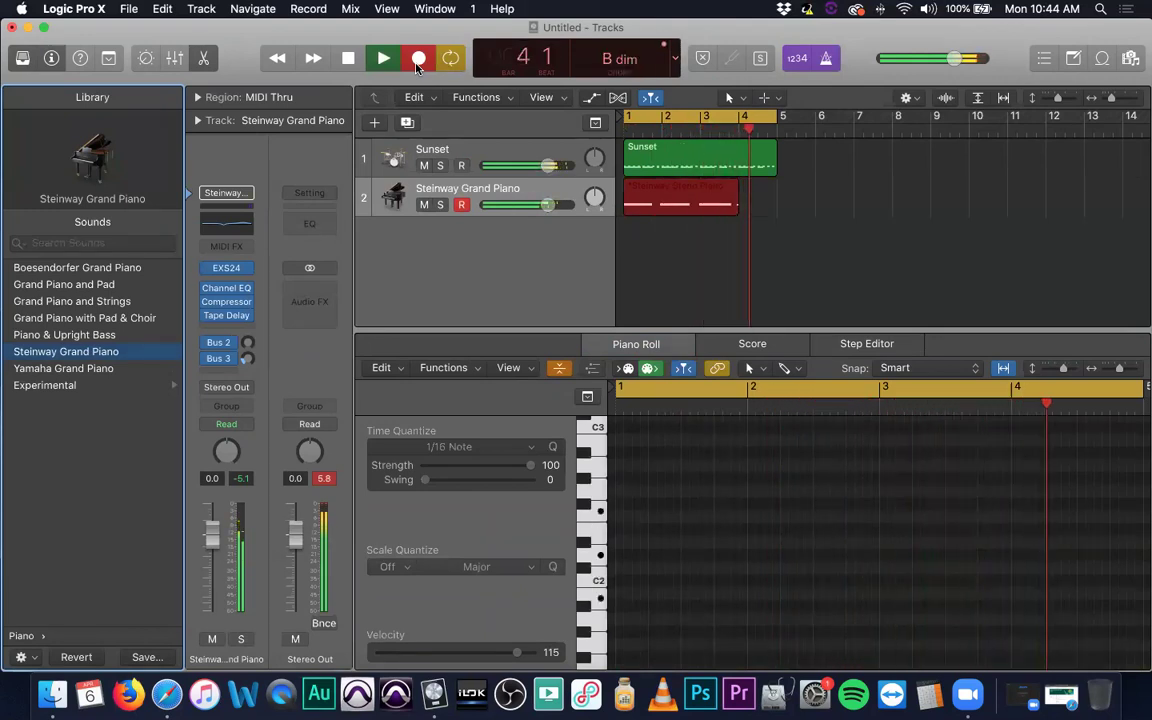
pyautogui.press('space')
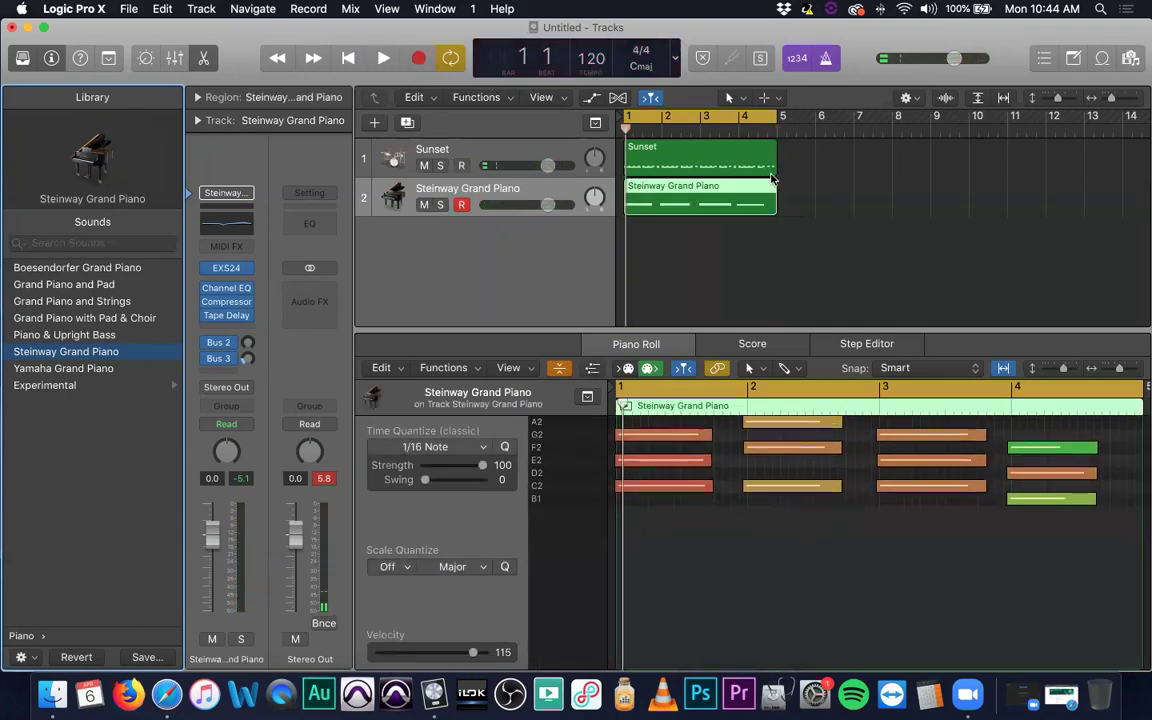
# Close the Library and select all 12 Steinway Grand Piano chord notes in the Piano Roll.
pyautogui.click(745, 156)
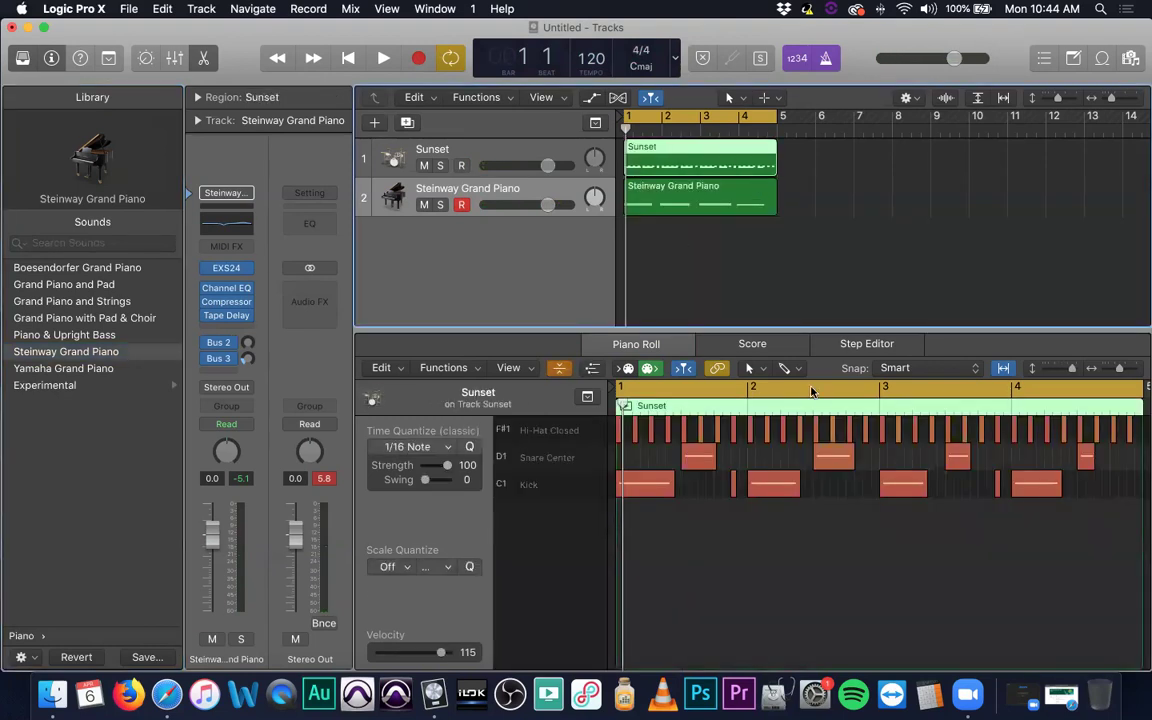
pyautogui.click(22, 58)
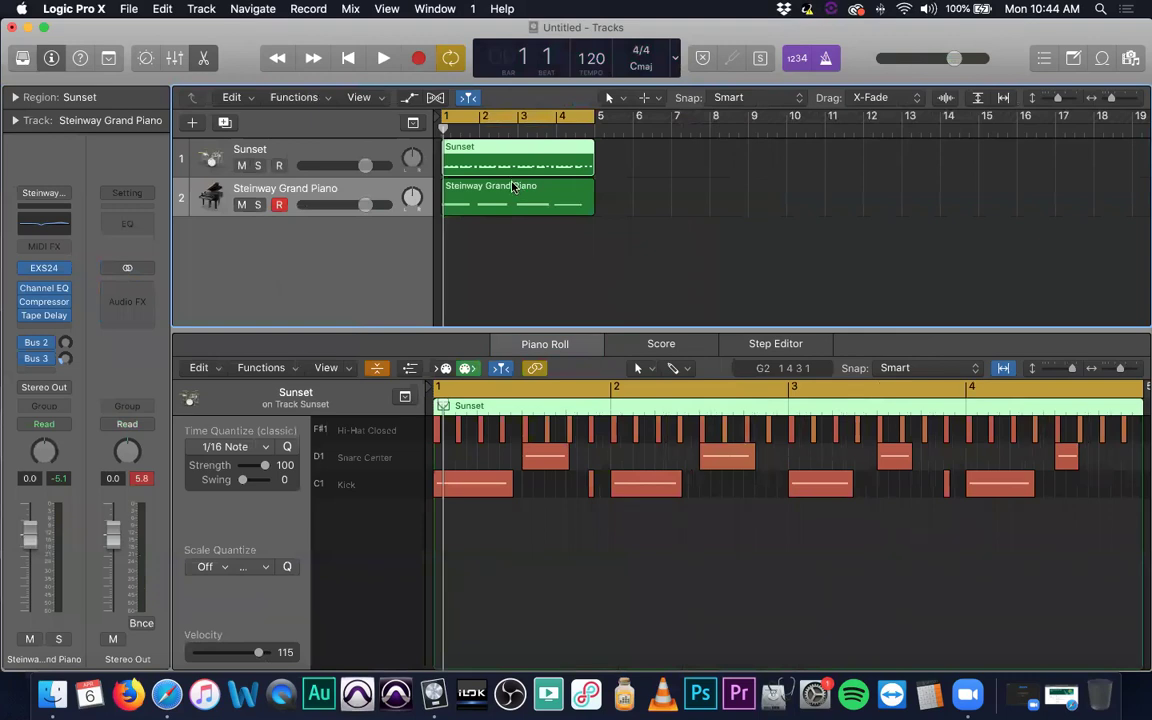
pyautogui.click(513, 187)
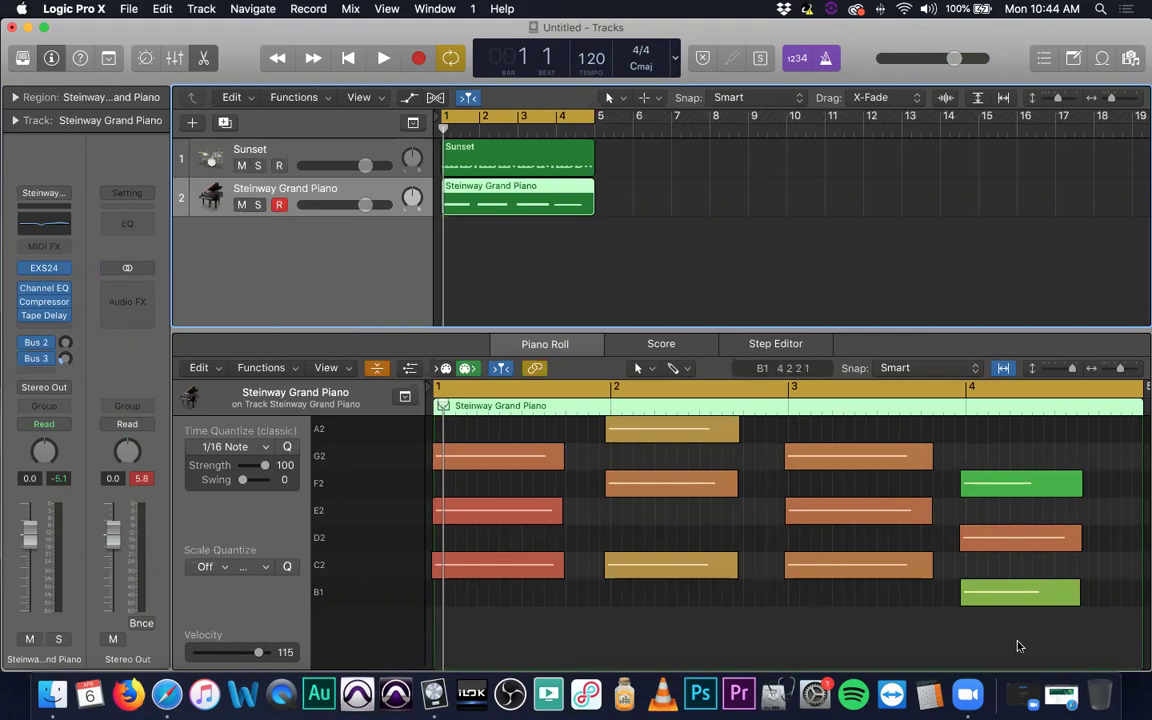
pyautogui.press('super+a')
pyautogui.click(609, 180)
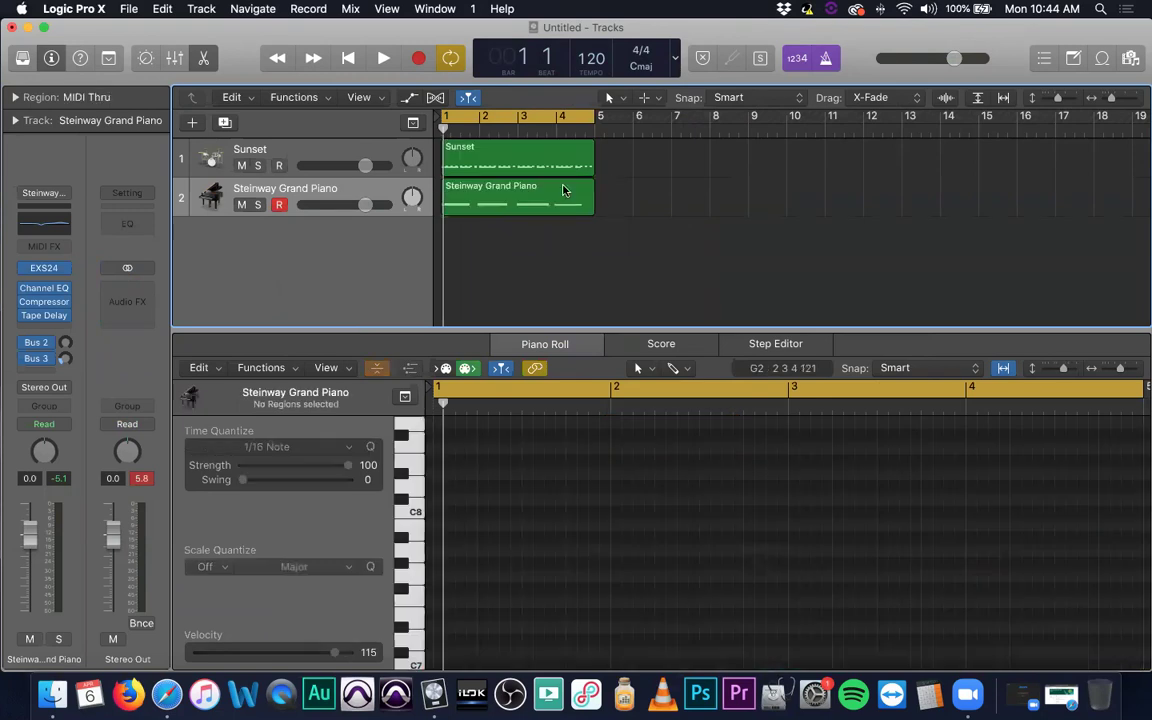
pyautogui.click(563, 190)
pyautogui.click(702, 617)
pyautogui.press('super+a')
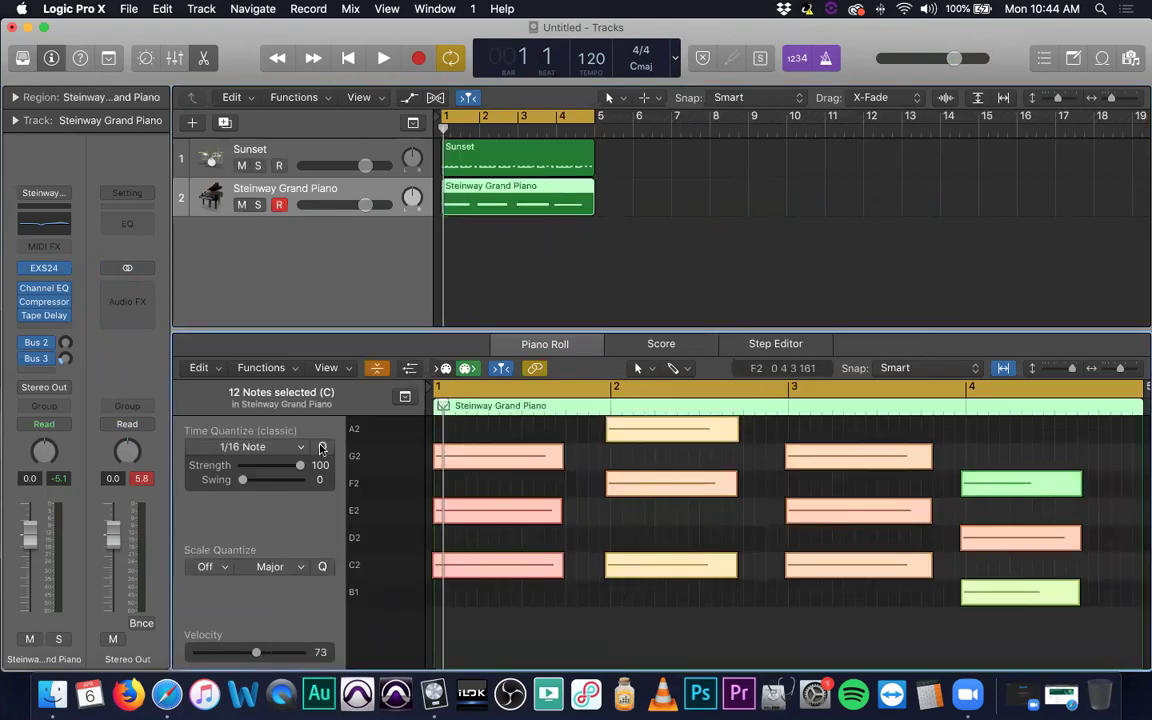
# Quantize the selected piano chord notes to 1/16 notes and check the top note.
pyautogui.click(322, 448)
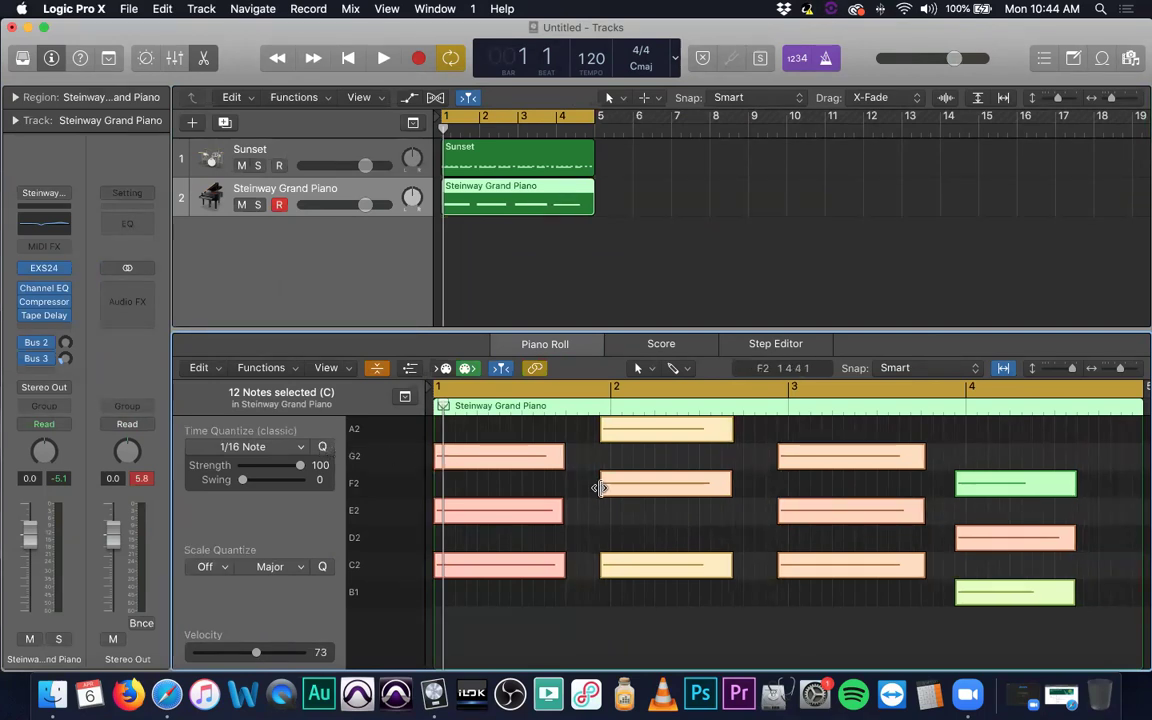
pyautogui.click(606, 432)
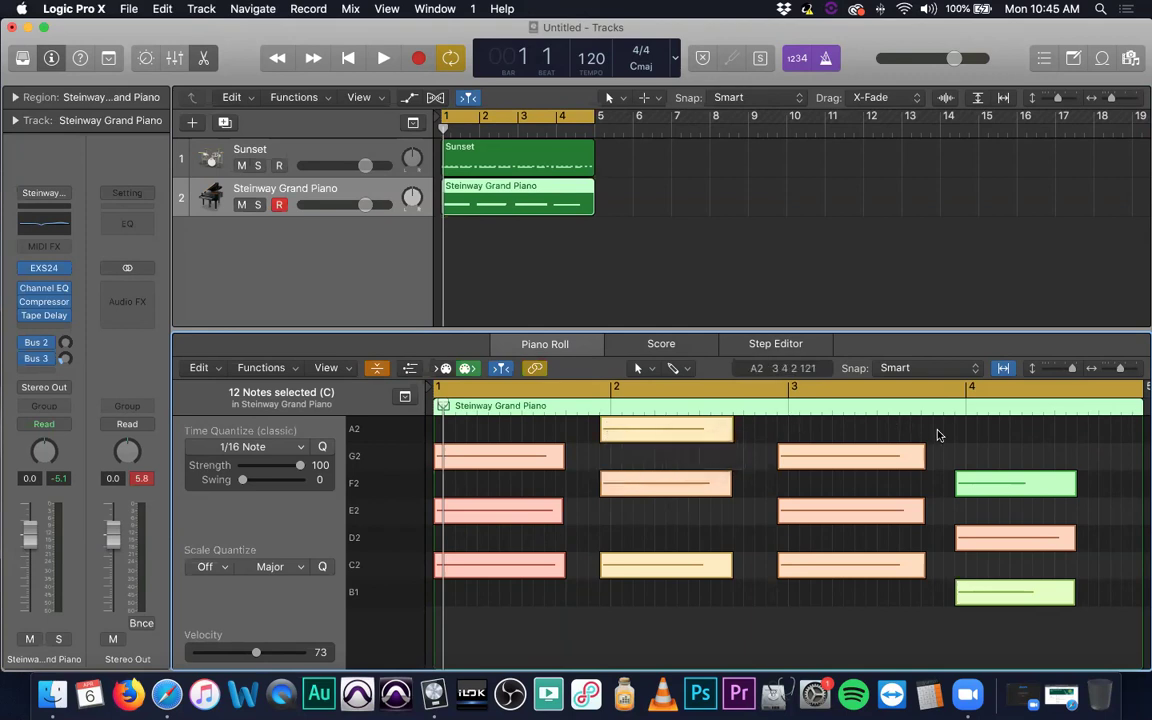
pyautogui.click(751, 442)
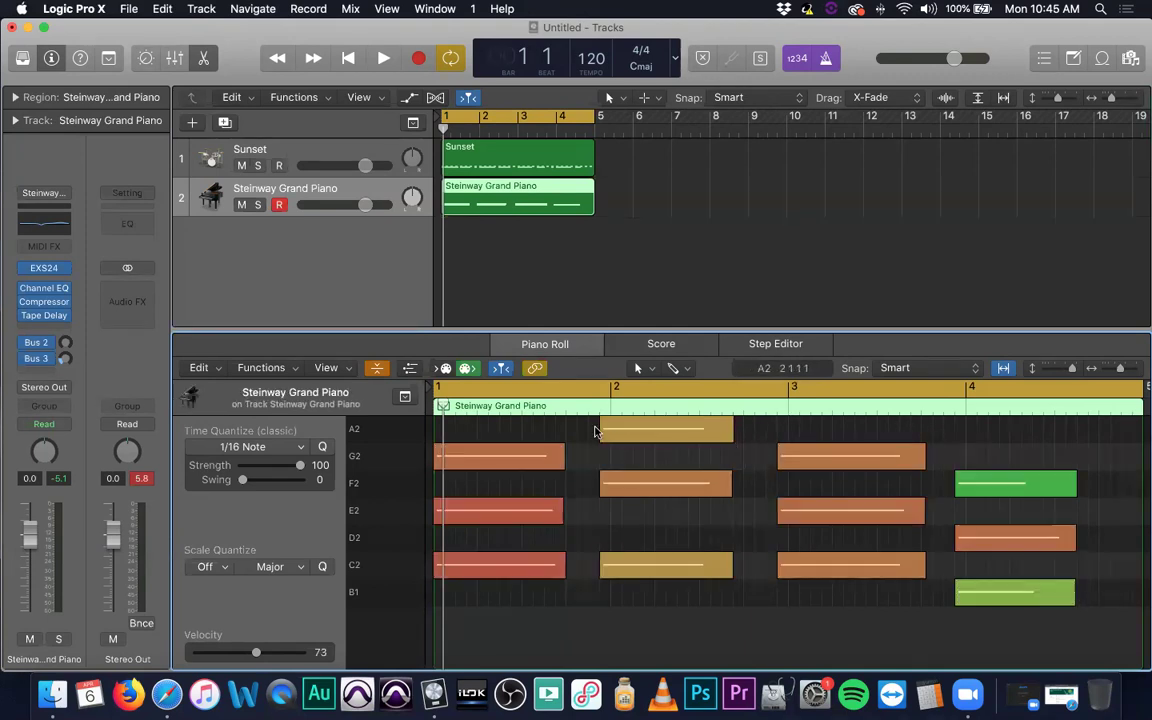
# Nudge the last three chords slightly later onto their bar downbeats and play them back.
pyautogui.moveTo(591, 432); pyautogui.dragTo(1030, 645)
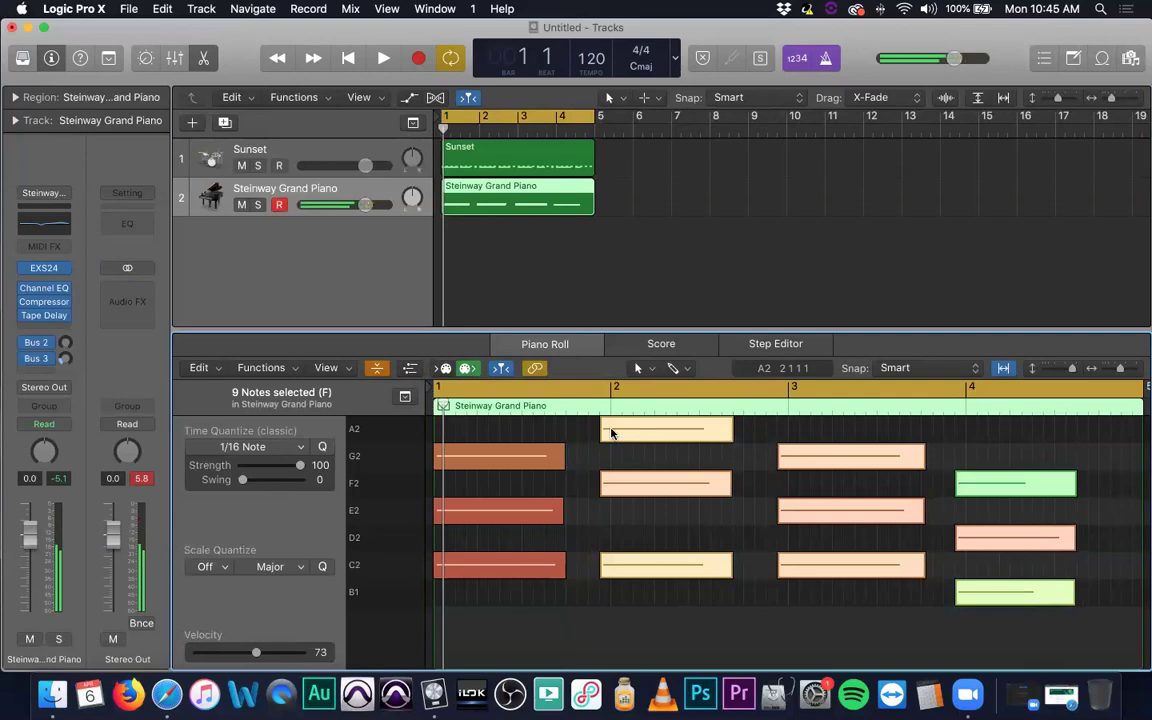
pyautogui.moveTo(616, 434); pyautogui.dragTo(628, 434)
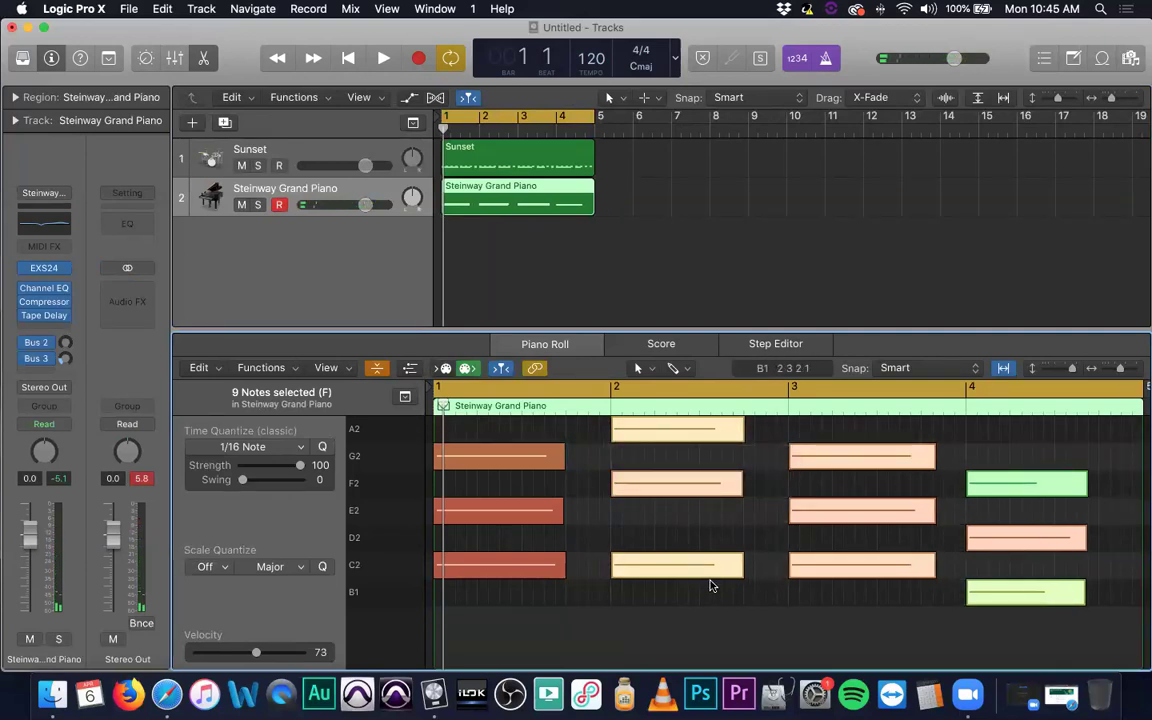
pyautogui.press('space')
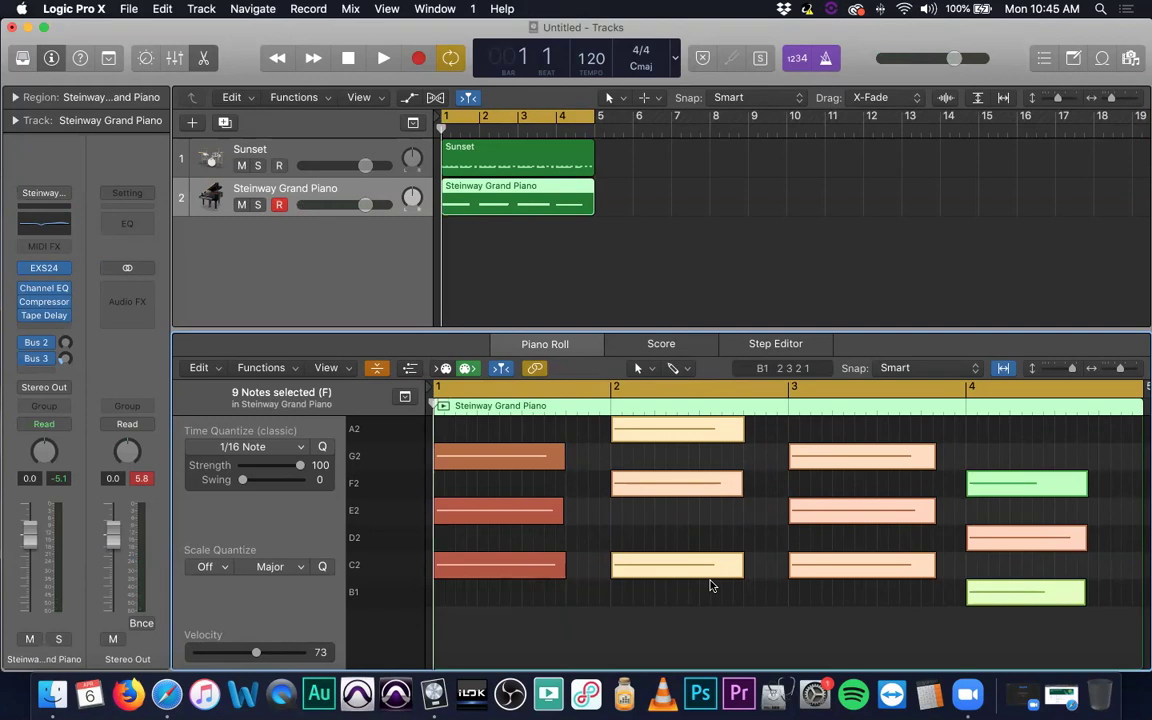
pyautogui.press('space')
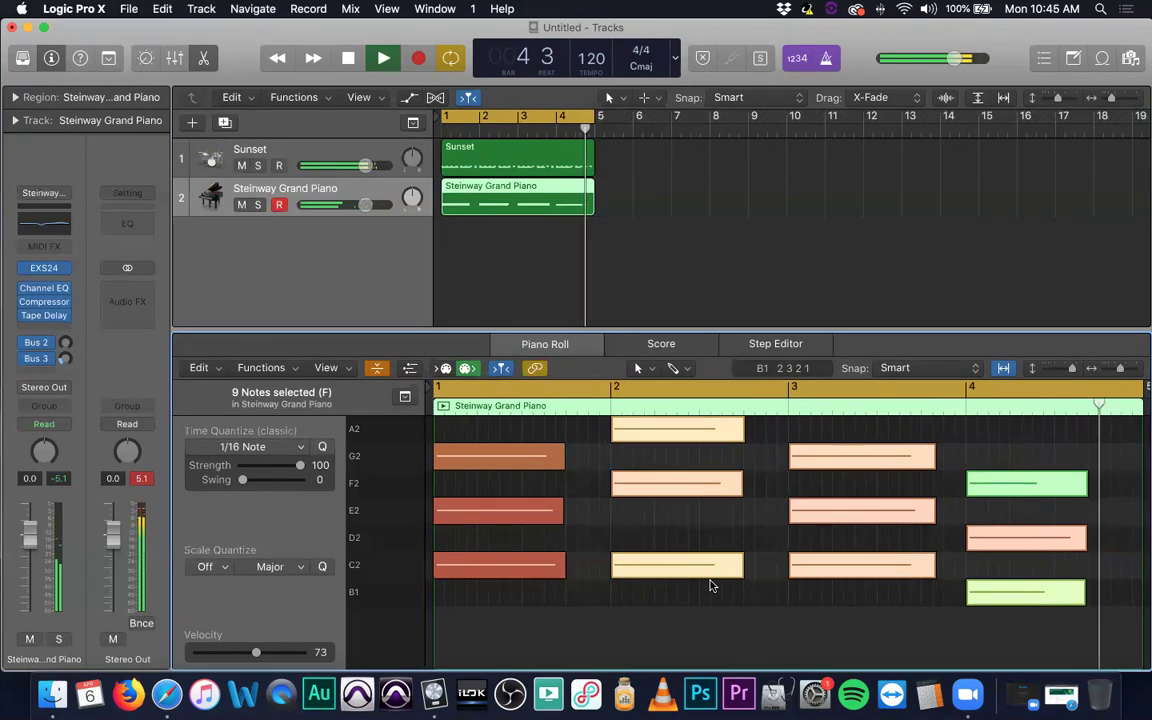
# Select the bar-4 F2 and B1 notes and raise their velocity to 102.
pyautogui.press('space')
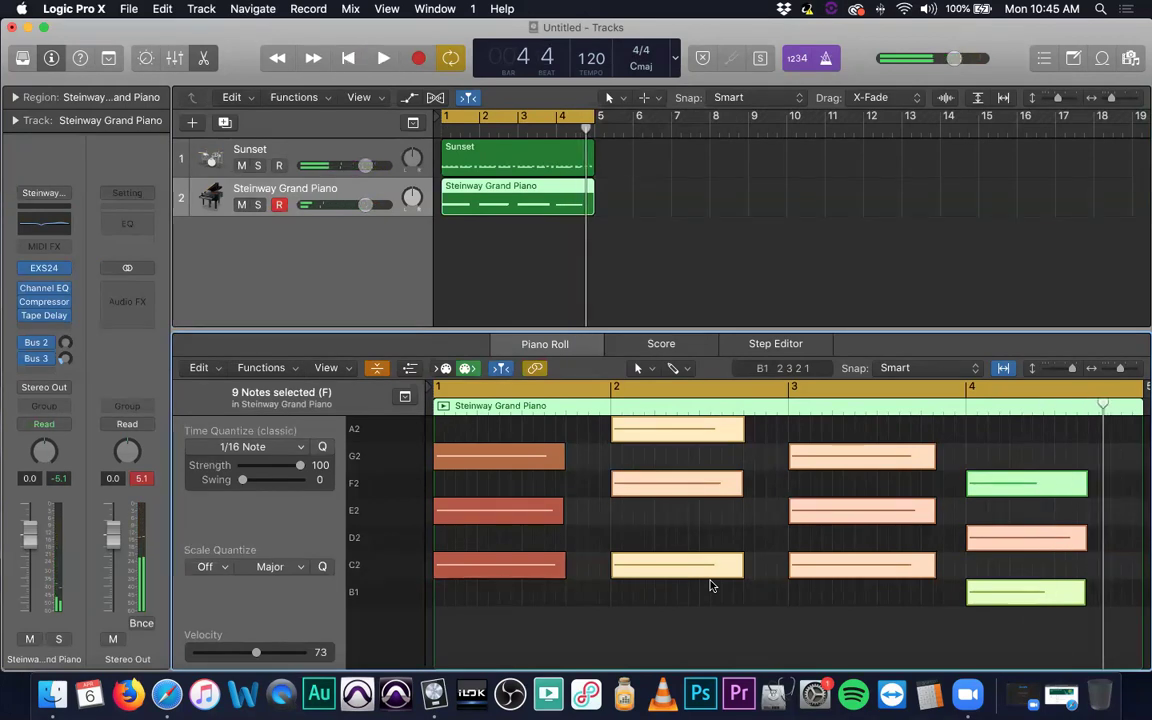
pyautogui.click(772, 639)
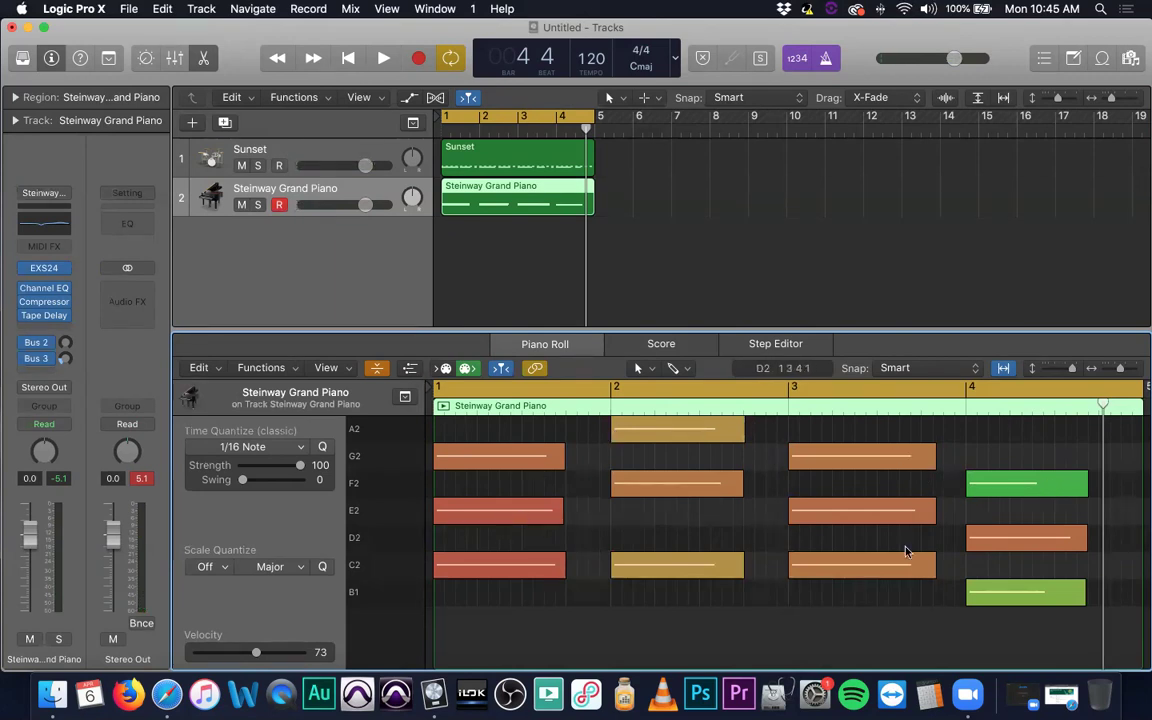
pyautogui.click(1023, 486)
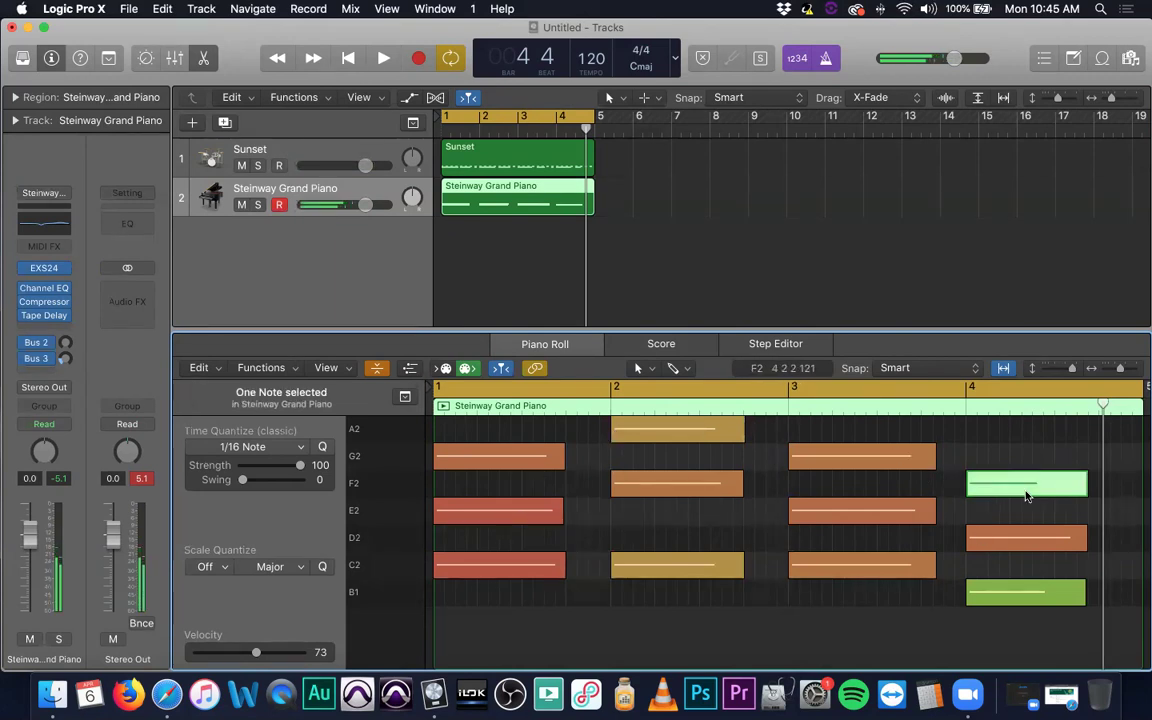
pyautogui.keyDown('shift'); pyautogui.click(1011, 600); pyautogui.keyUp('shift')
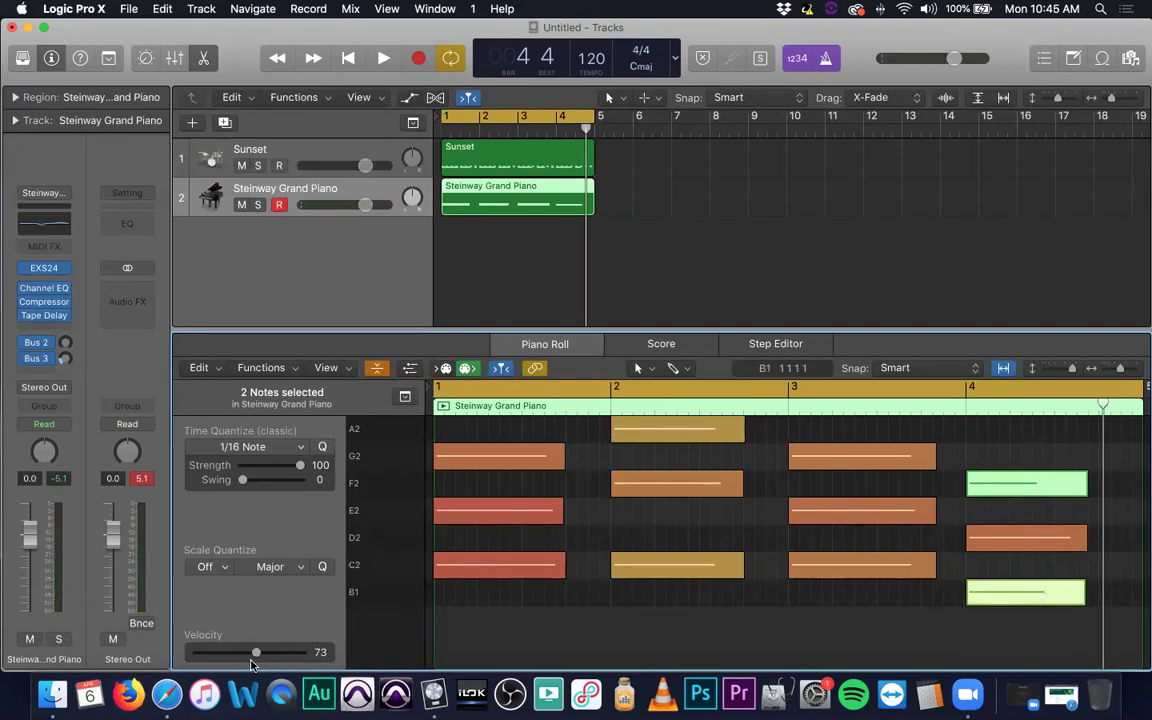
pyautogui.moveTo(257, 655); pyautogui.dragTo(280, 655)
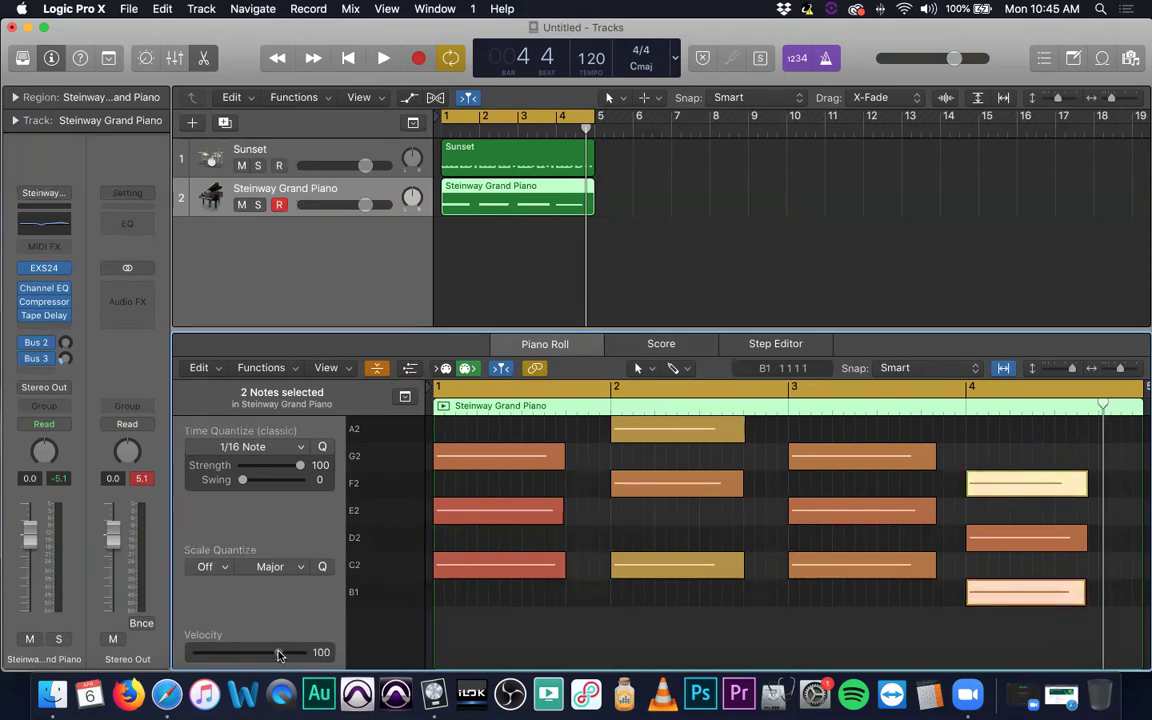
pyautogui.click(899, 637)
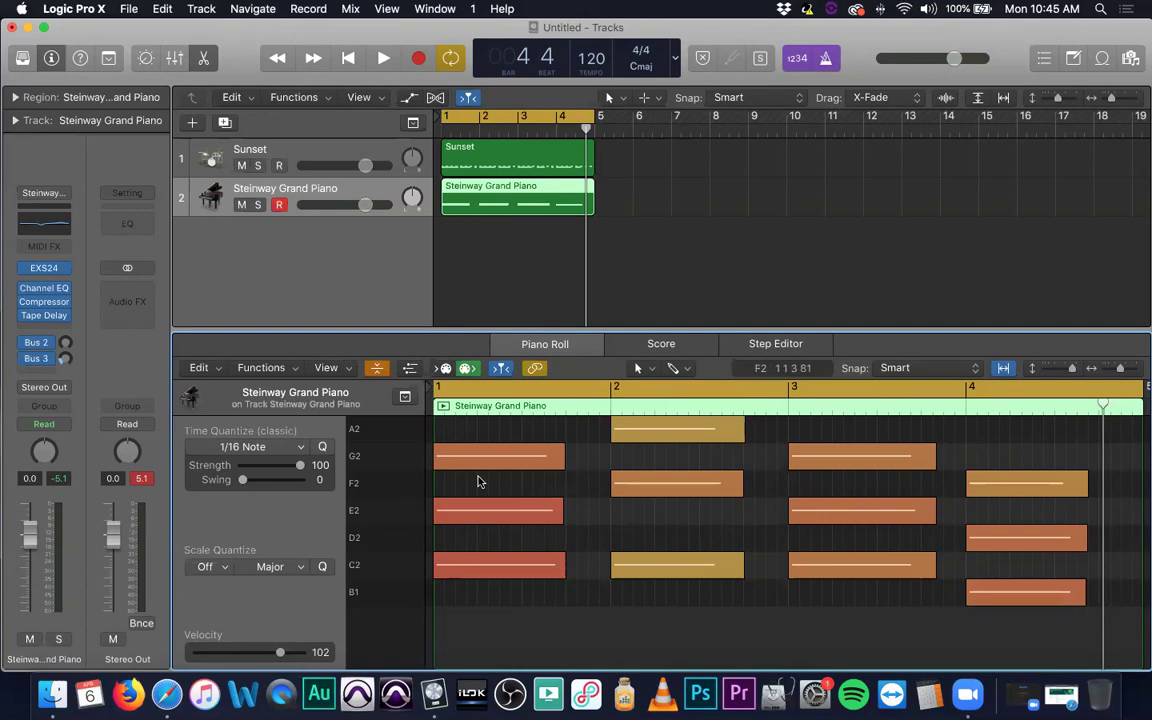
# Play the song from the start to hear the louder notes.
pyautogui.moveTo(685, 574)
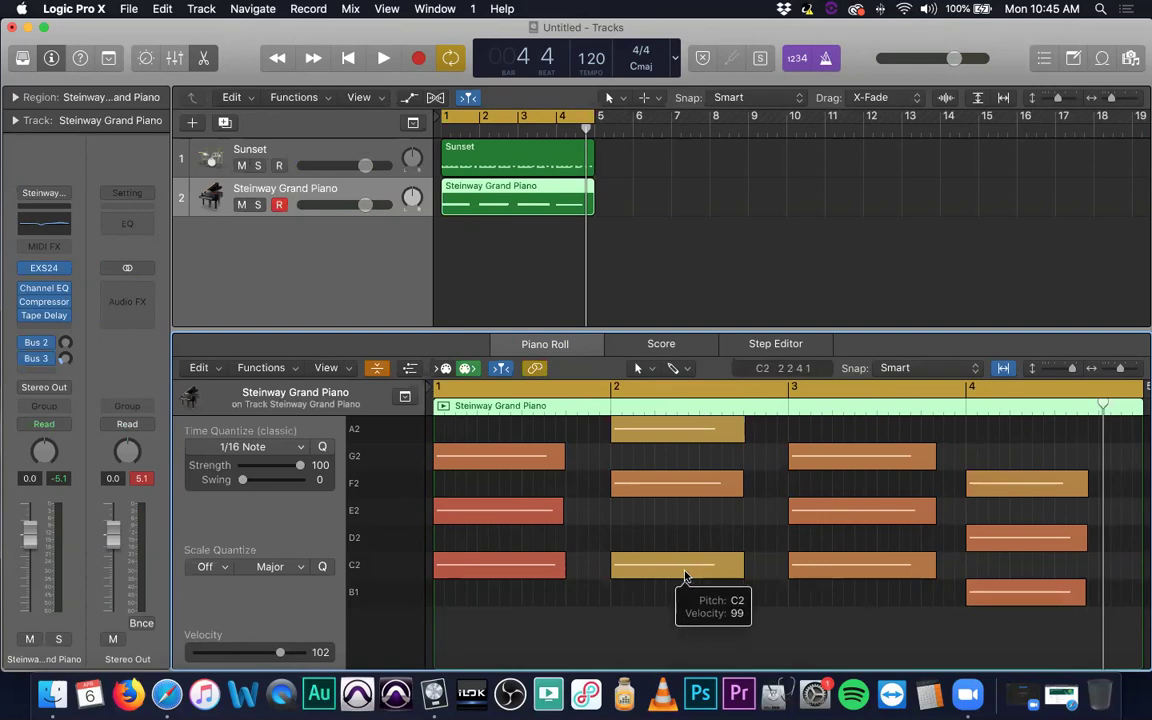
pyautogui.press('Return')
pyautogui.press('space')
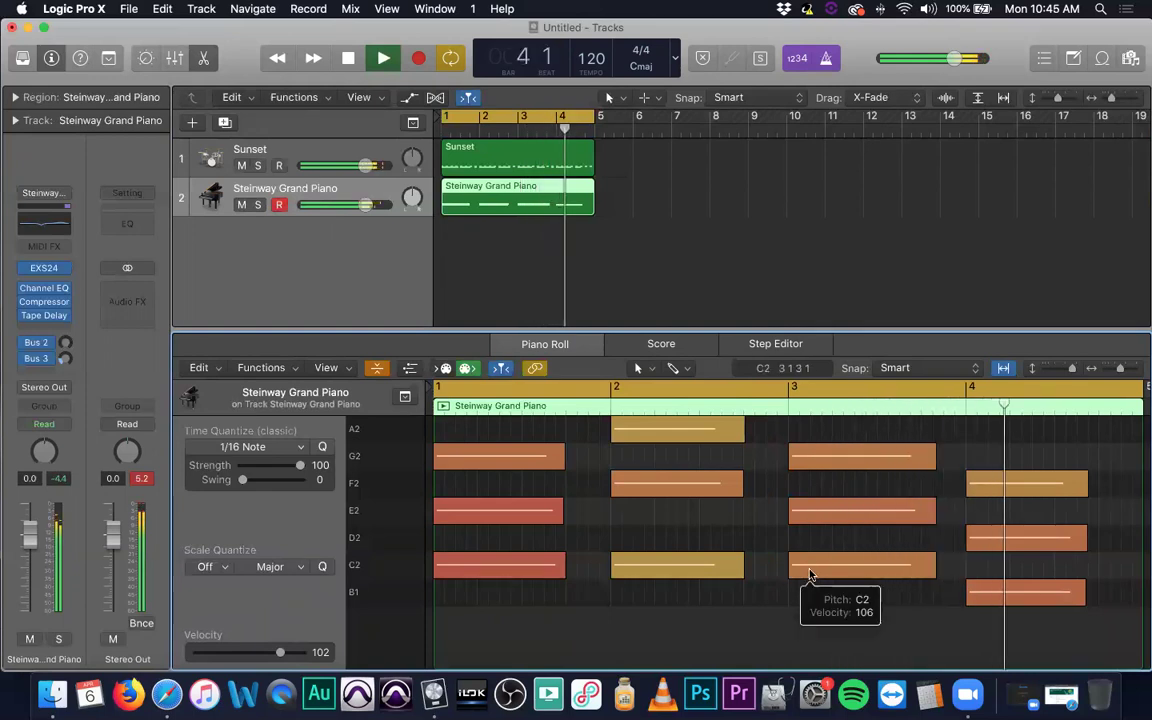
pyautogui.press('space')
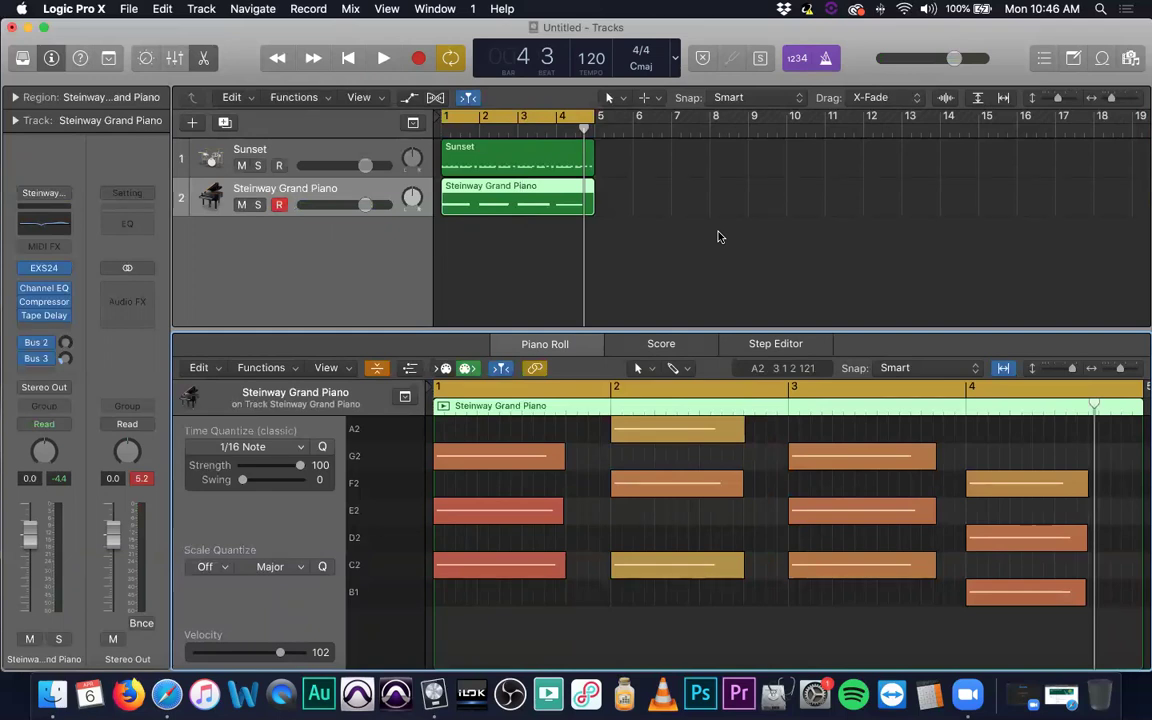
# Inspect a hi-hat note in the Sunset drum region and dismiss the antivirus notification.
pyautogui.click(361, 152)
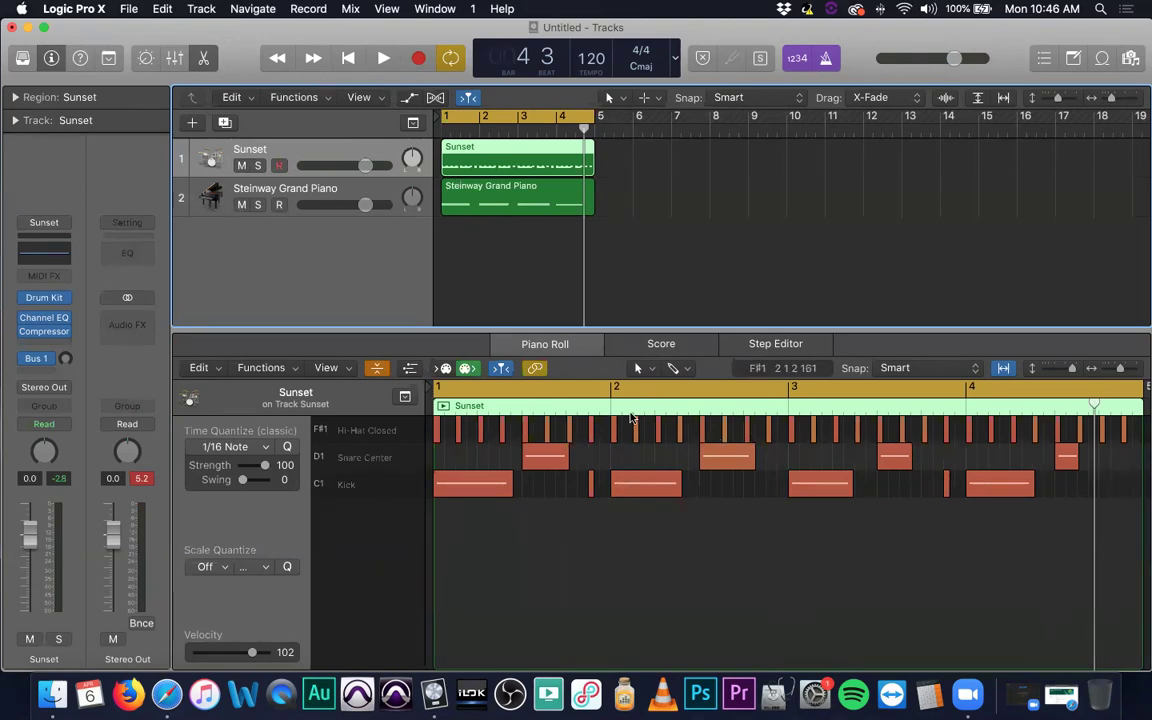
pyautogui.click(613, 433)
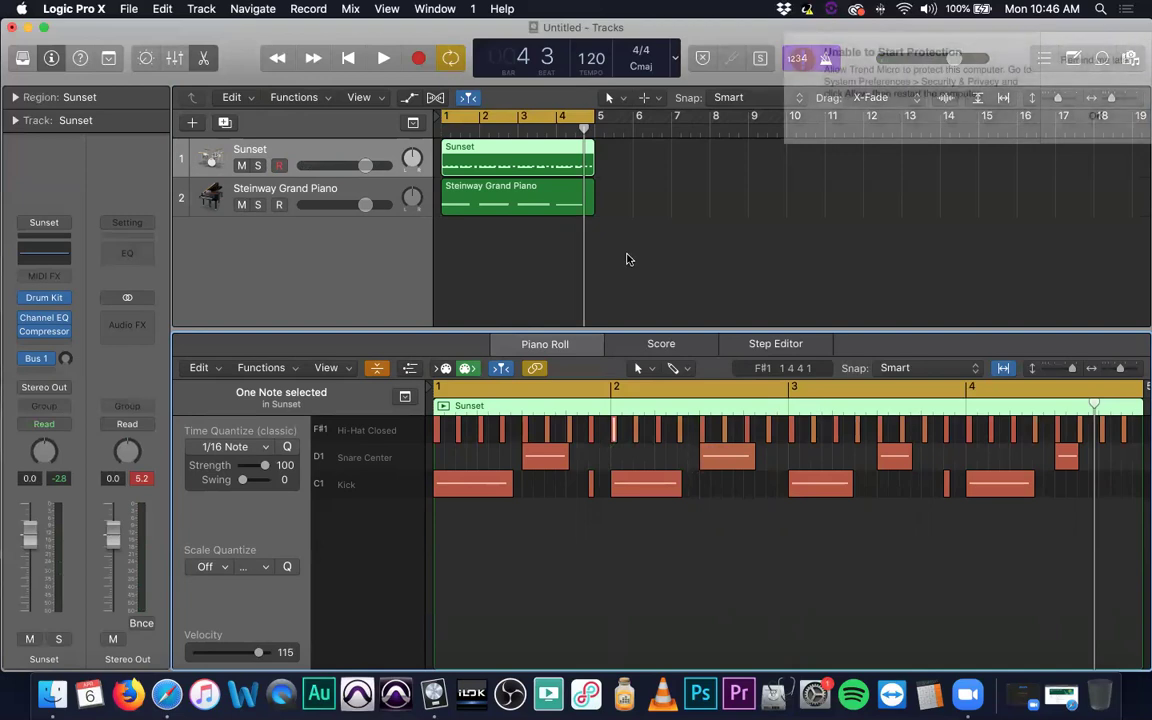
pyautogui.click(1143, 67)
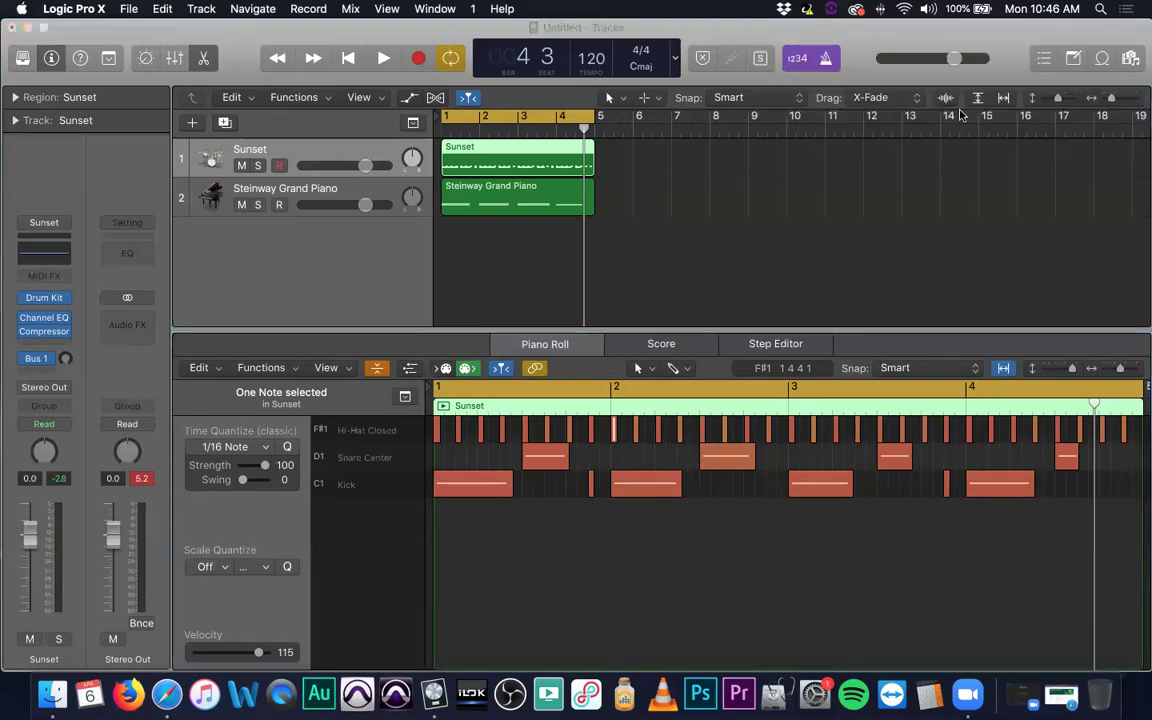
# Show the Steinway Grand Piano region's chord notes in the Piano Roll.
pyautogui.click(310, 193)
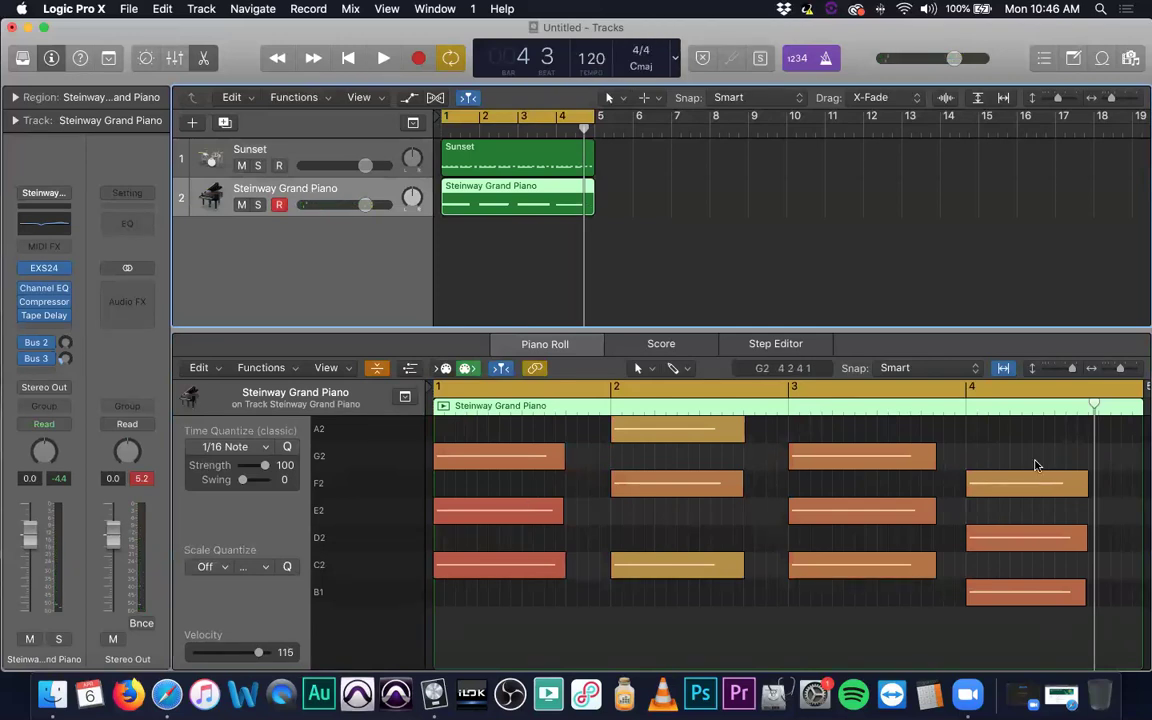
pyautogui.moveTo(1003, 490)
pyautogui.mouseDown()
pyautogui.moveTo(1010, 558)
pyautogui.moveTo(1003, 490)
pyautogui.mouseUp()
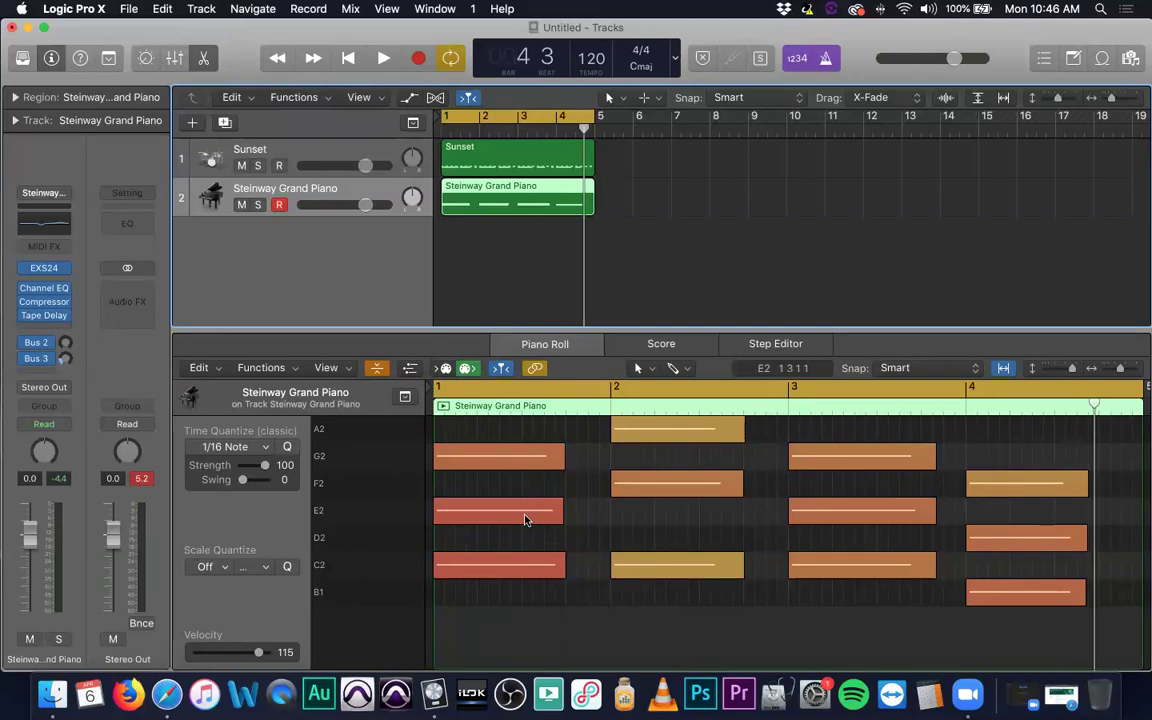
pyautogui.click(661, 237)
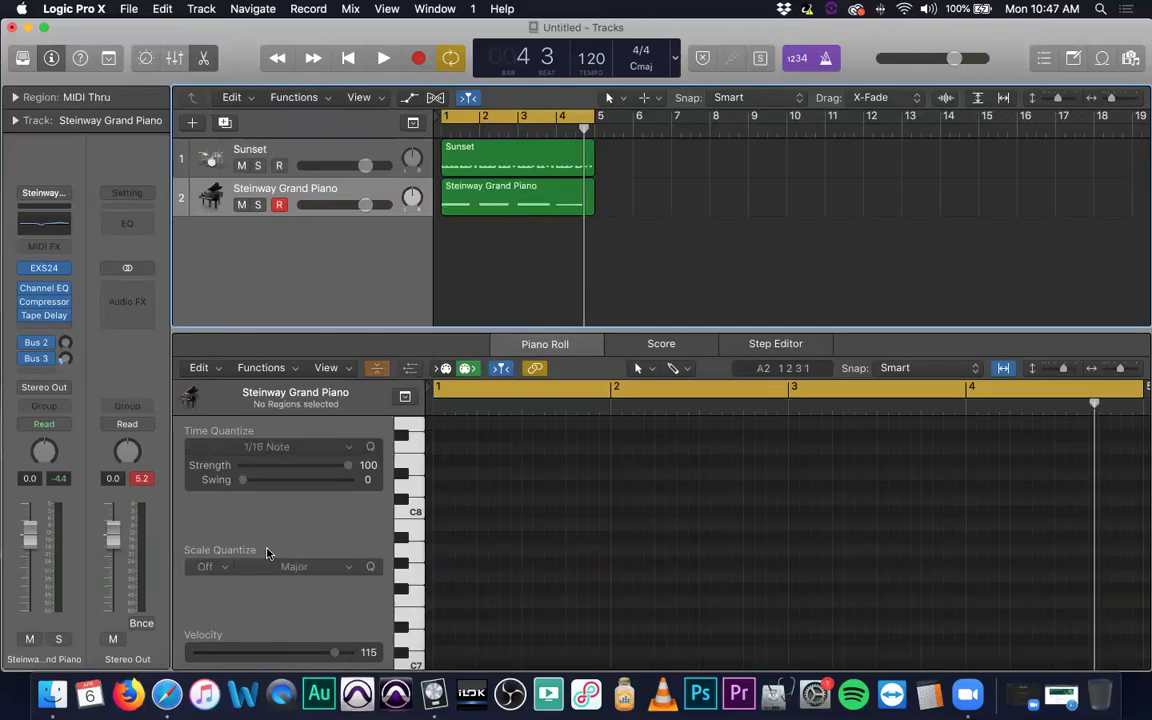
pyautogui.click(521, 198)
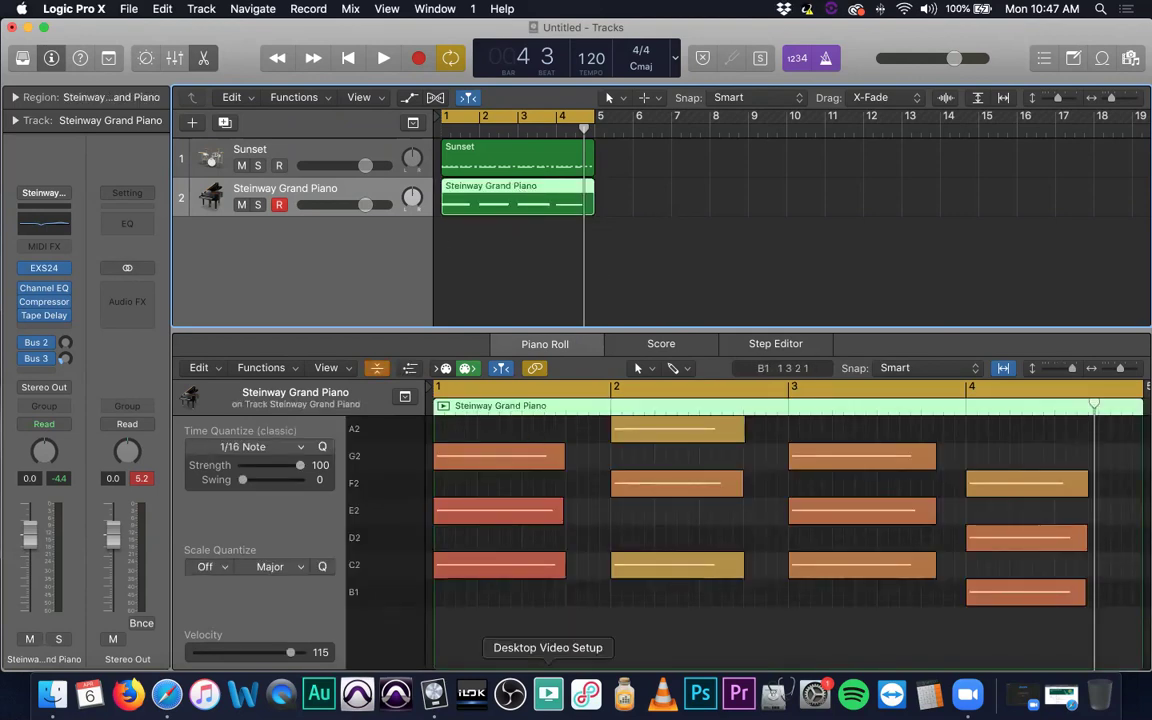
# Select all 12 piano chord notes, set Scale Quantize to G, and audition the chords.
pyautogui.press('super+a')
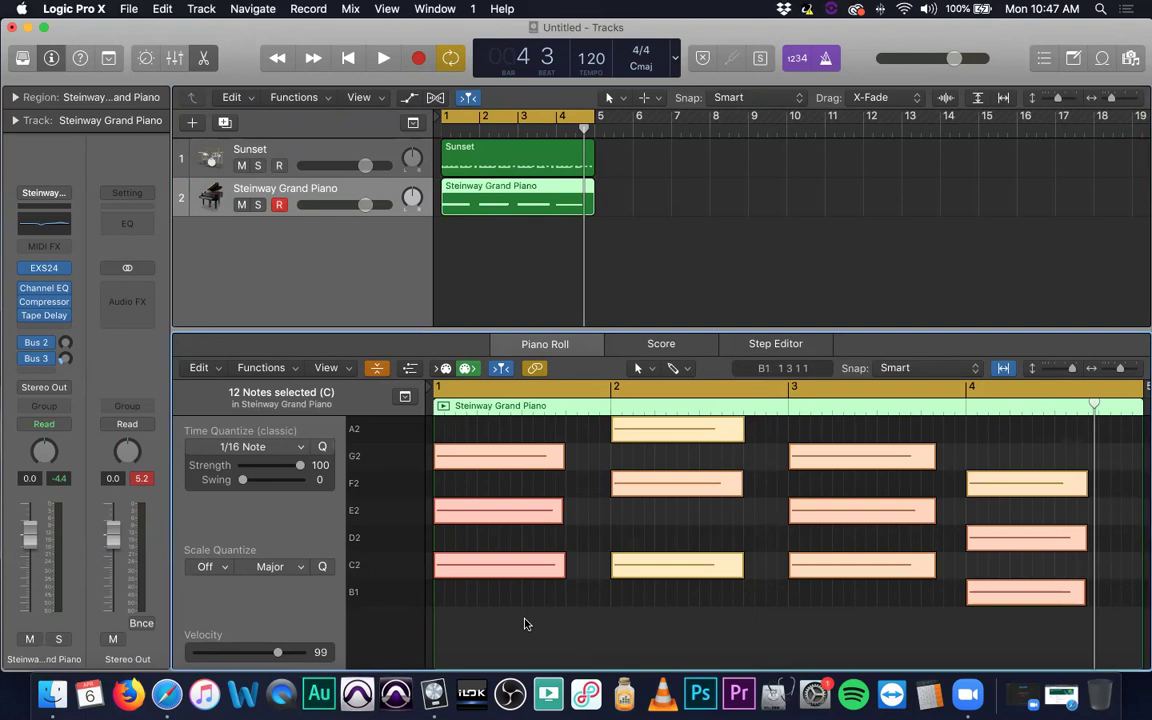
pyautogui.click(224, 570)
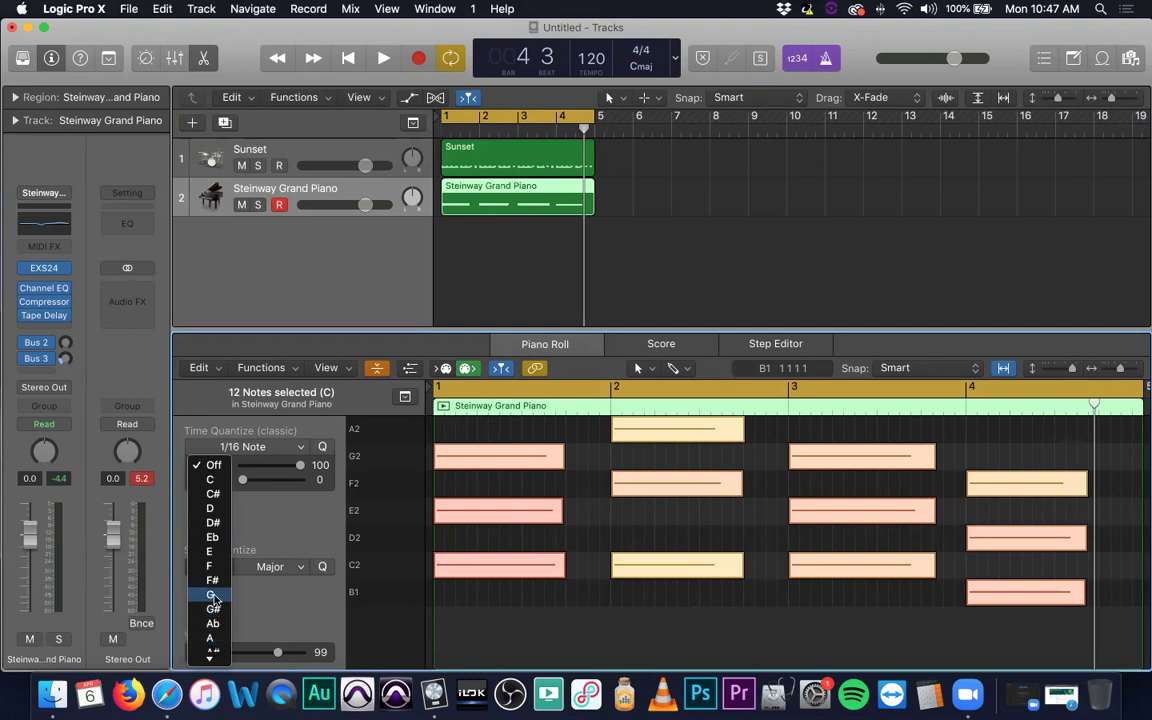
pyautogui.click(212, 595)
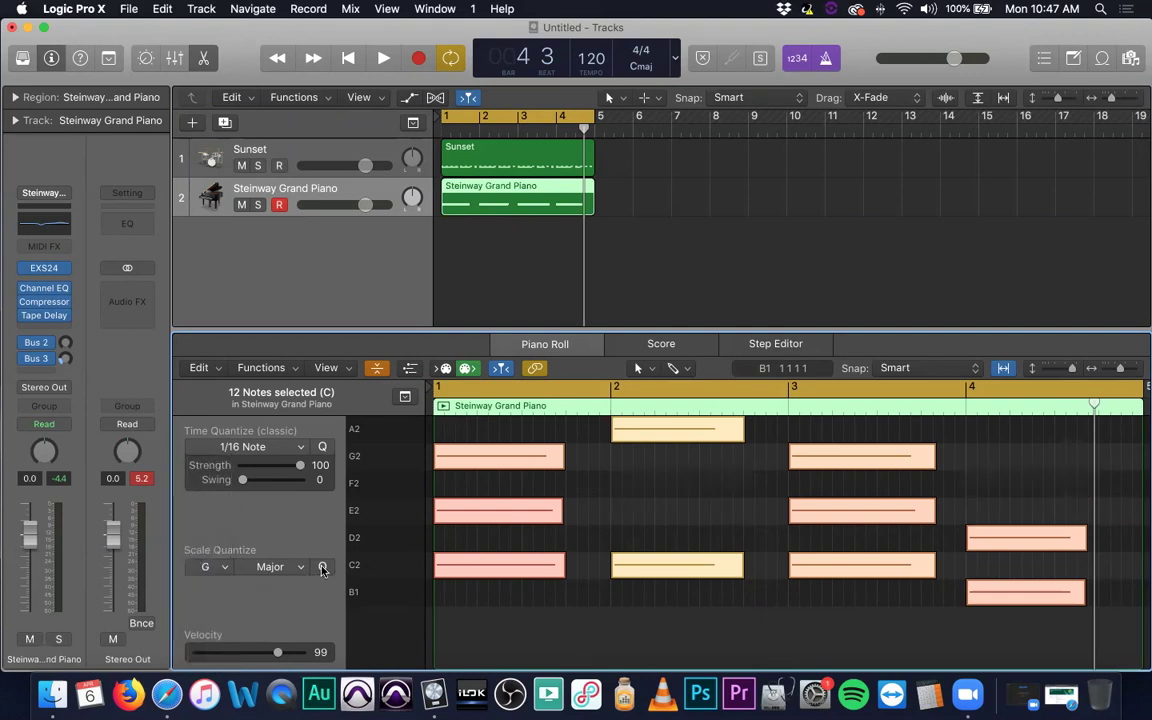
pyautogui.scroll(-1, 558, 612)
pyautogui.scroll(1, 620, 496)
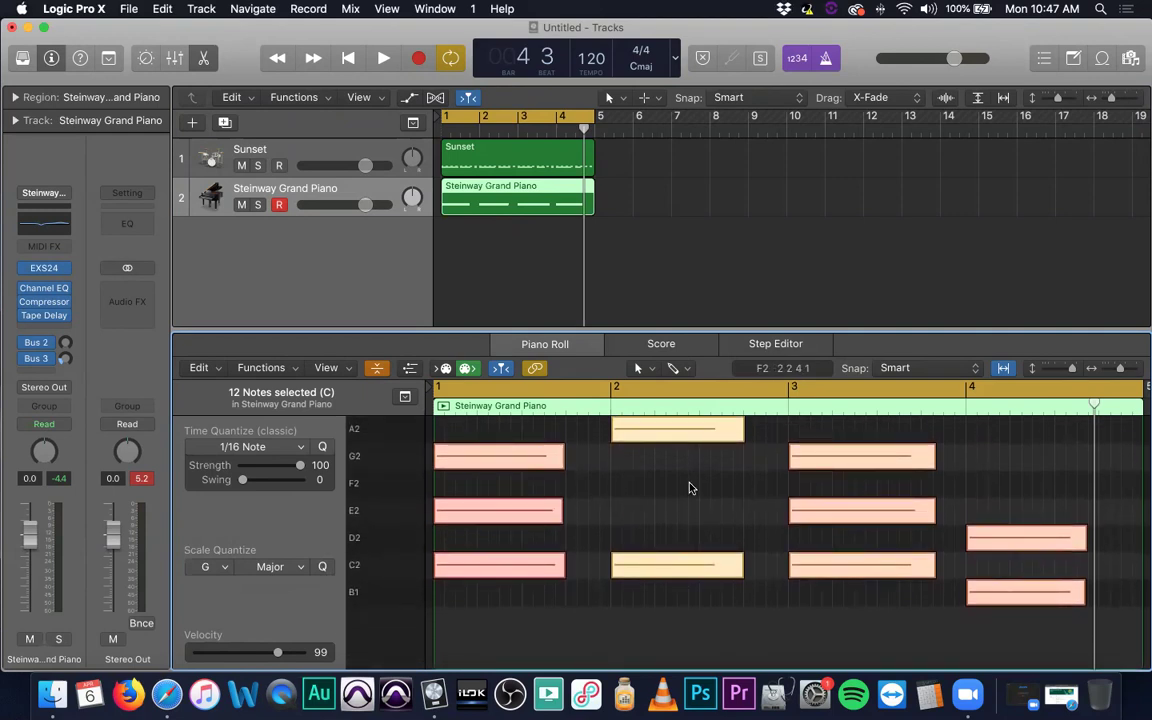
pyautogui.press('space')
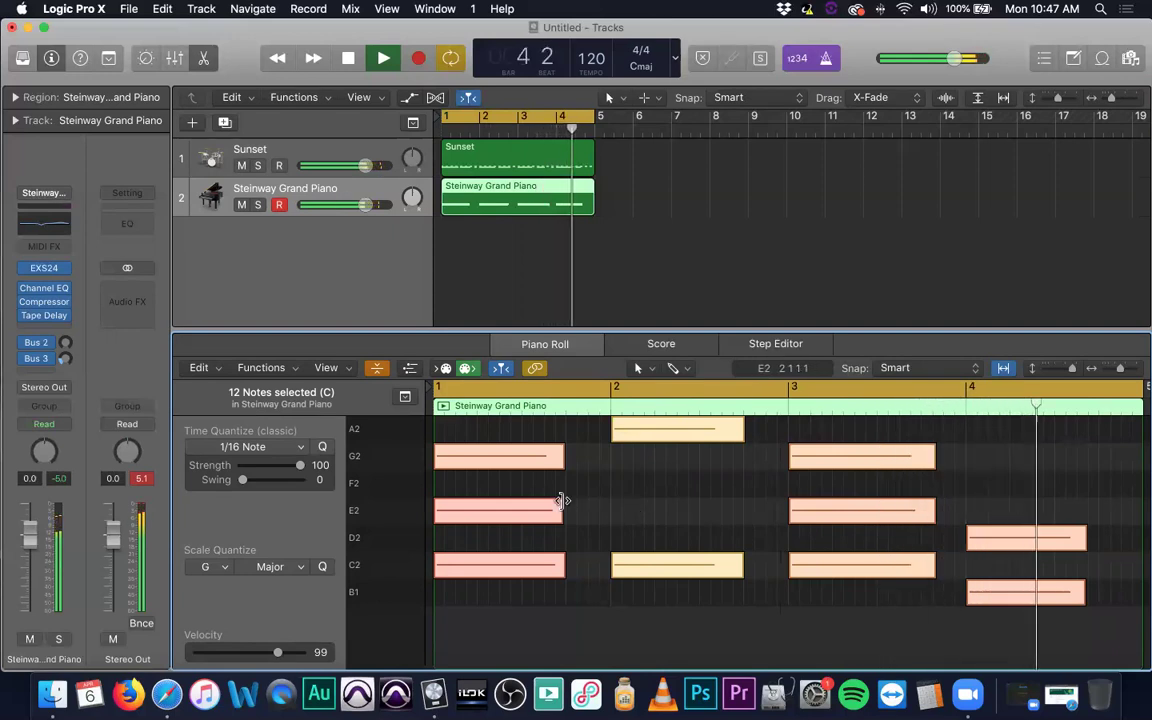
pyautogui.press('space')
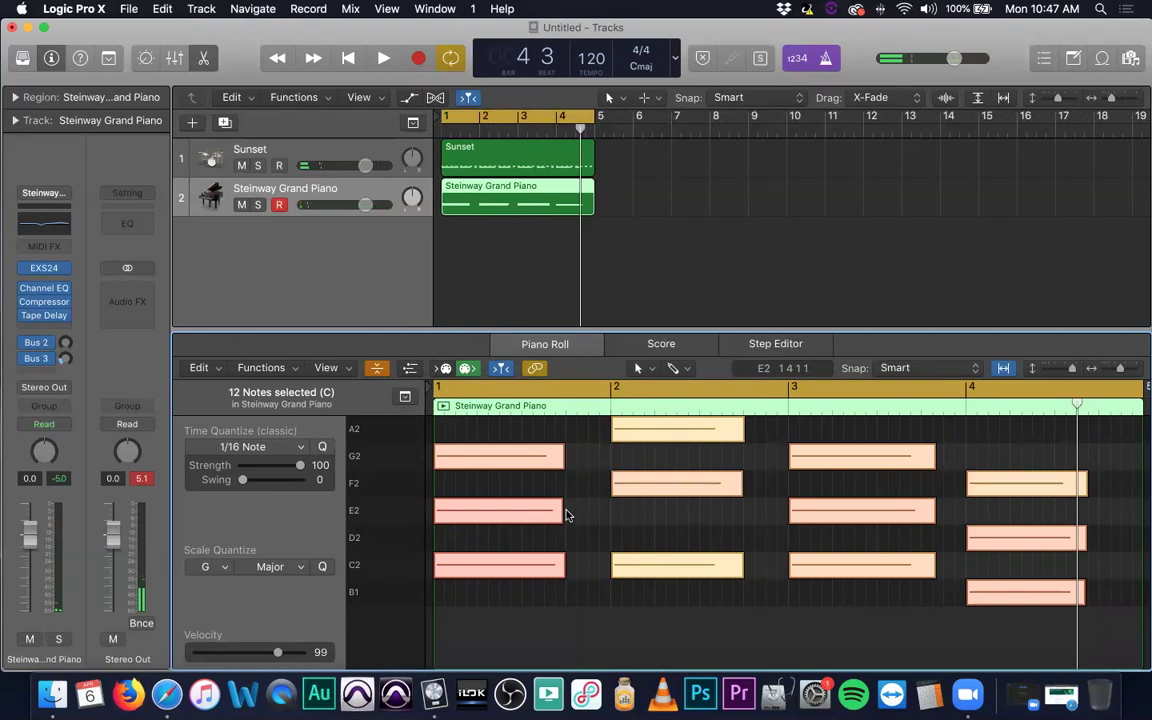
pyautogui.click(210, 567)
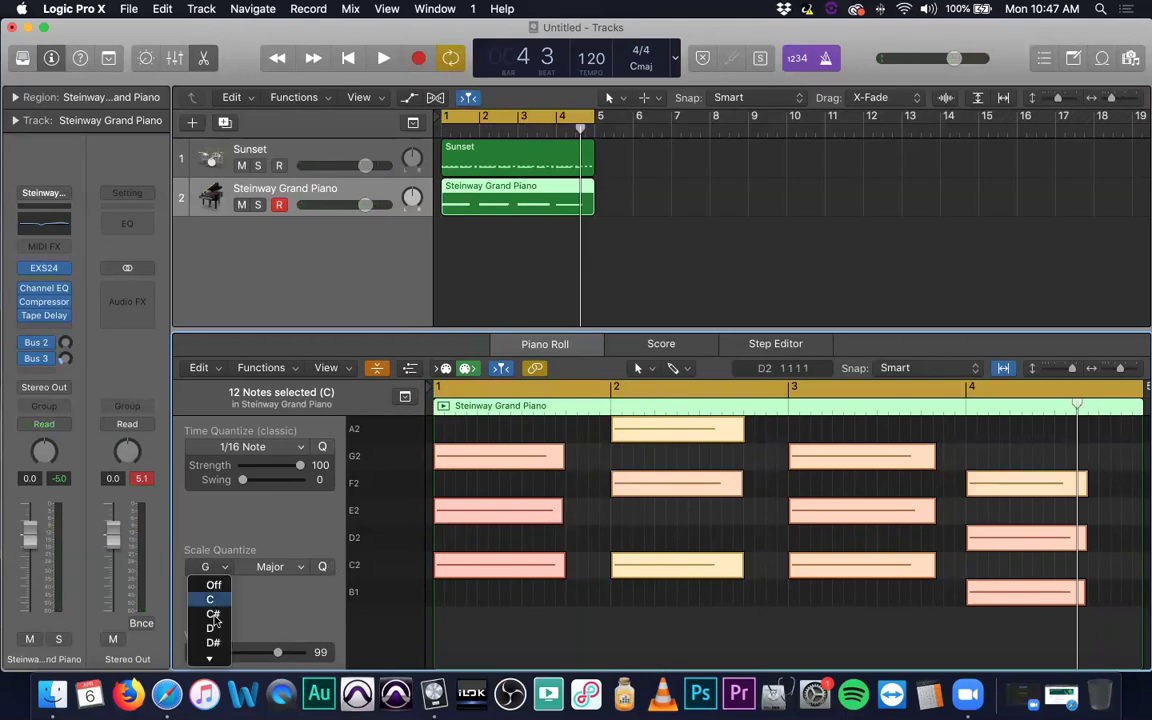
# Set Scale Quantize to Ab, turning the chords into C–F–G sus4 voicings, and audition them.
pyautogui.moveTo(212, 656)
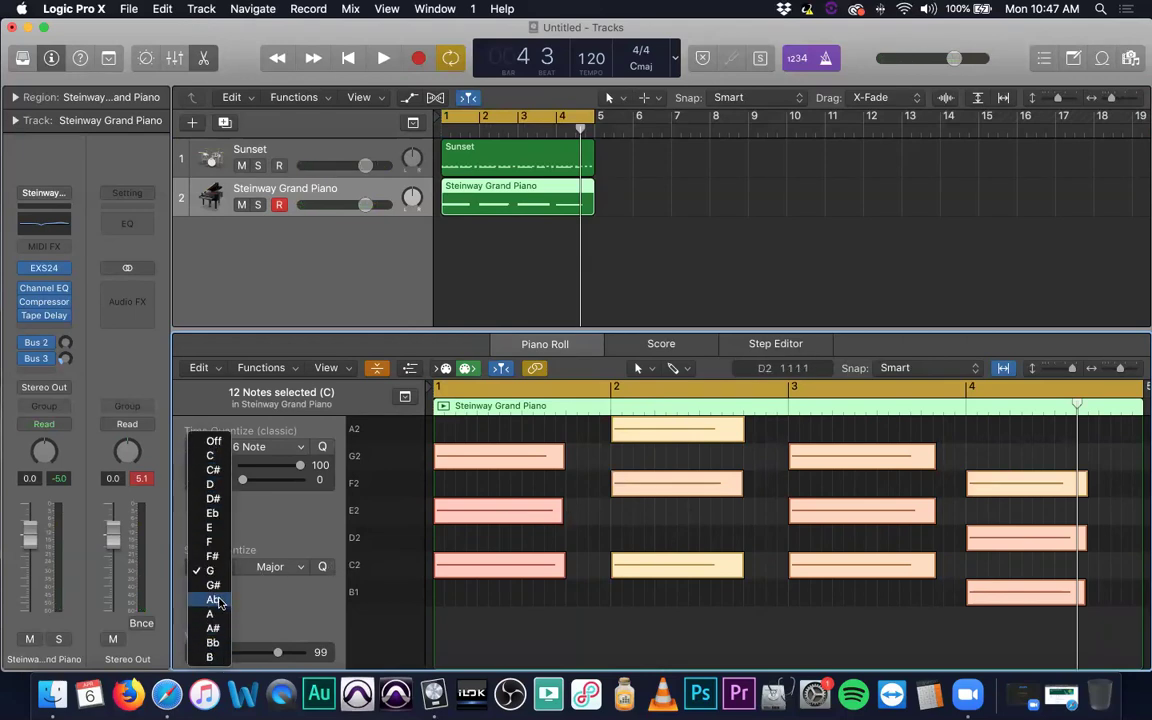
pyautogui.click(219, 600)
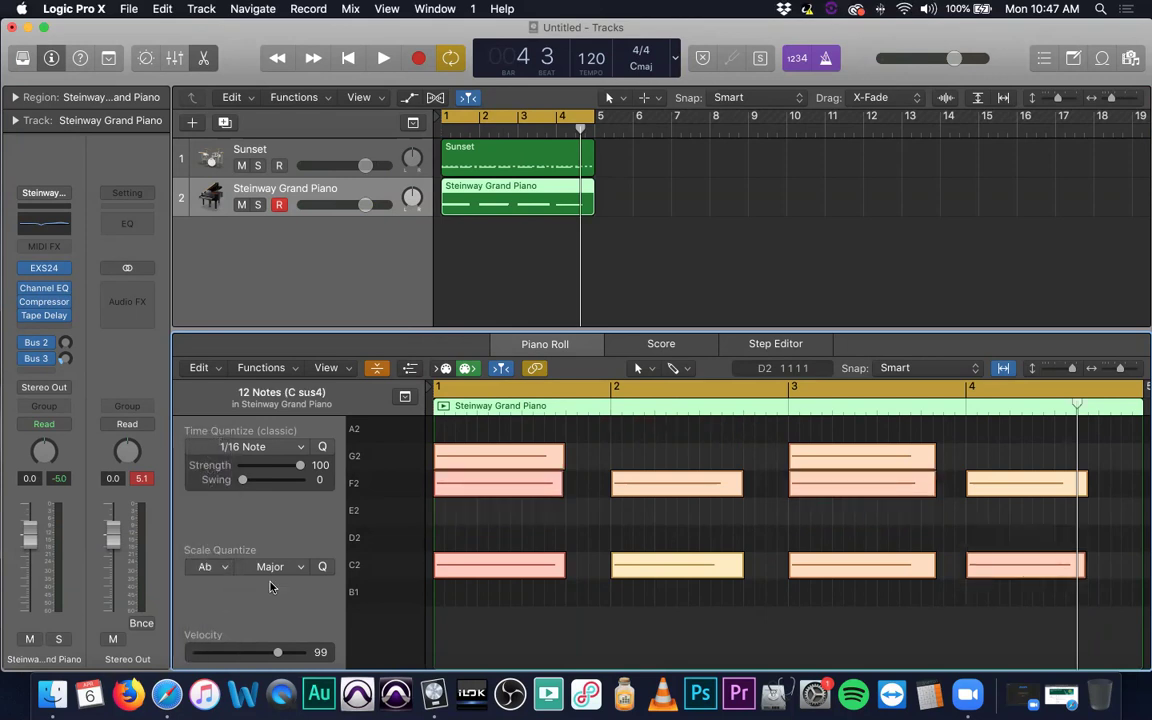
pyautogui.press('space')
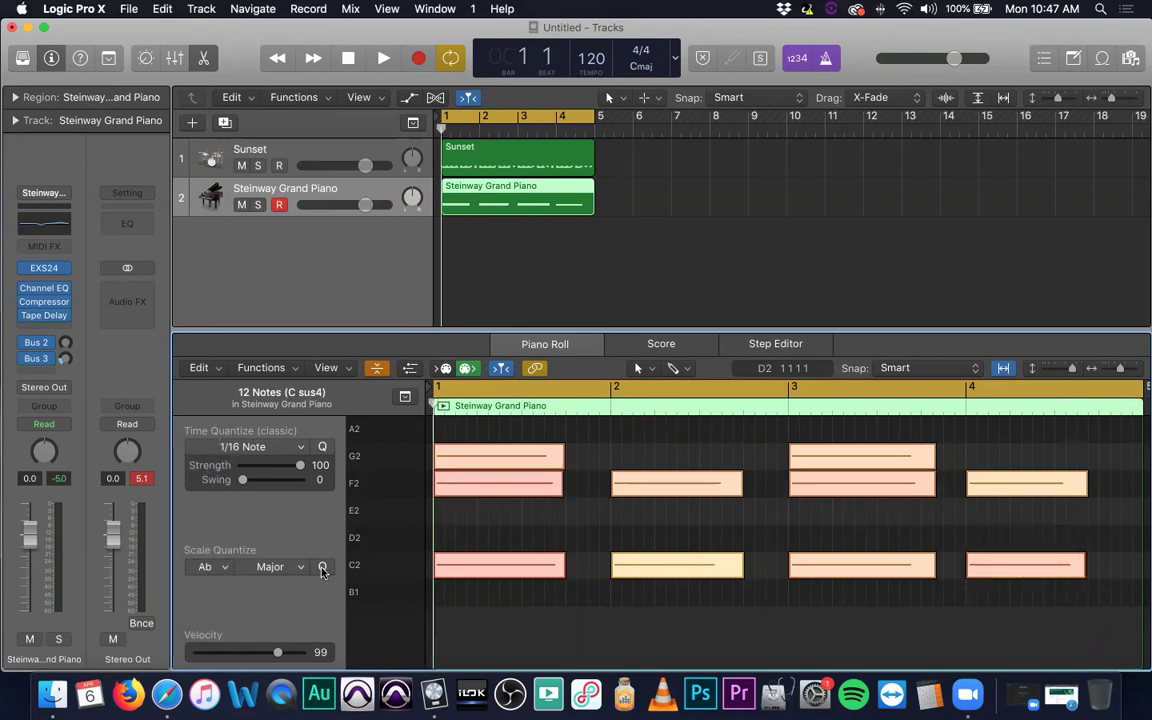
pyautogui.press('space')
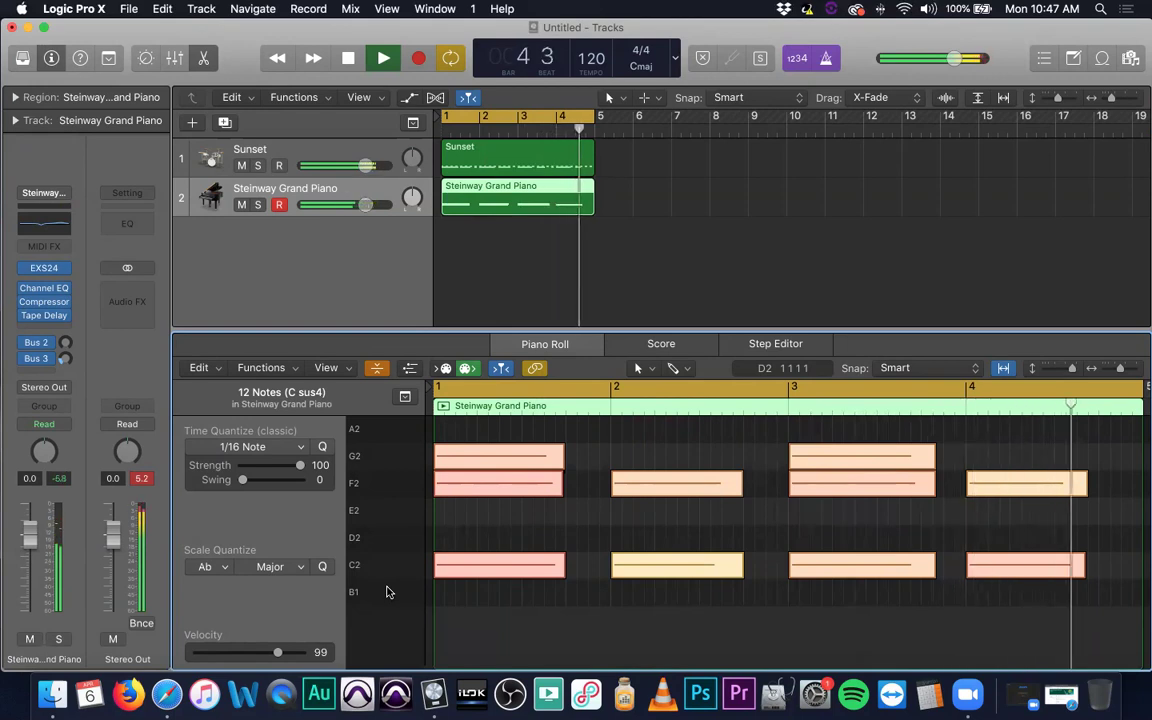
pyautogui.press('space')
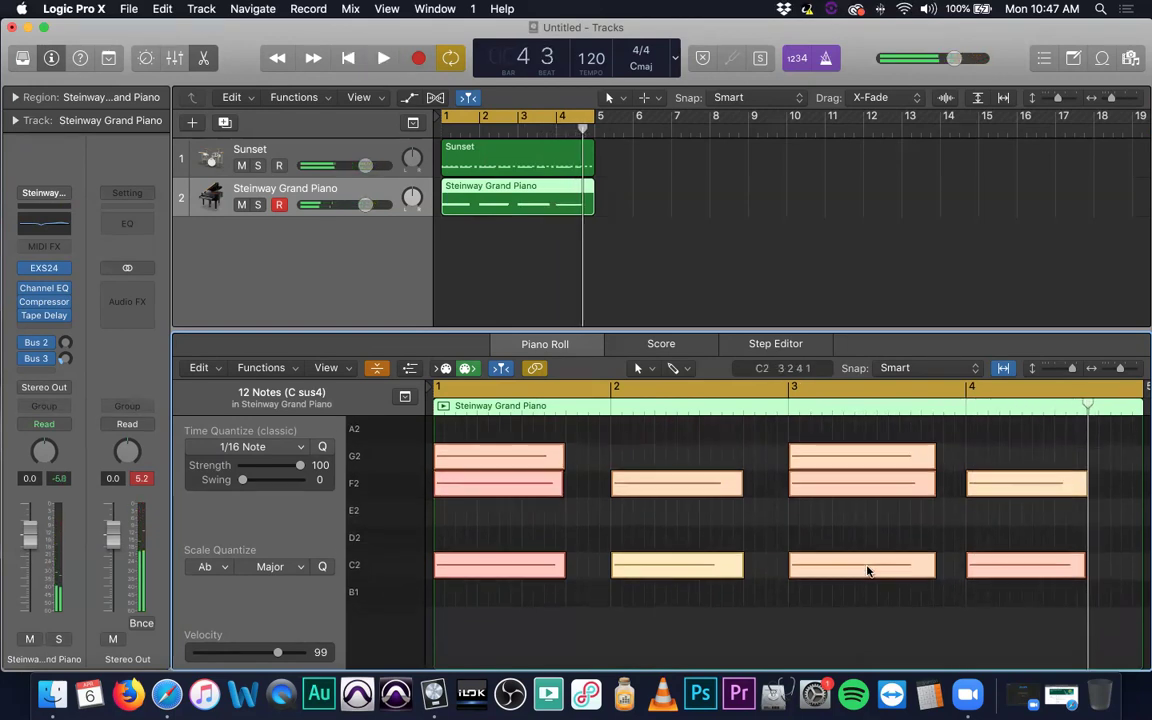
# Turn off Collapse Mode to show the full piano keyboard and play the chords.
pyautogui.click(377, 367)
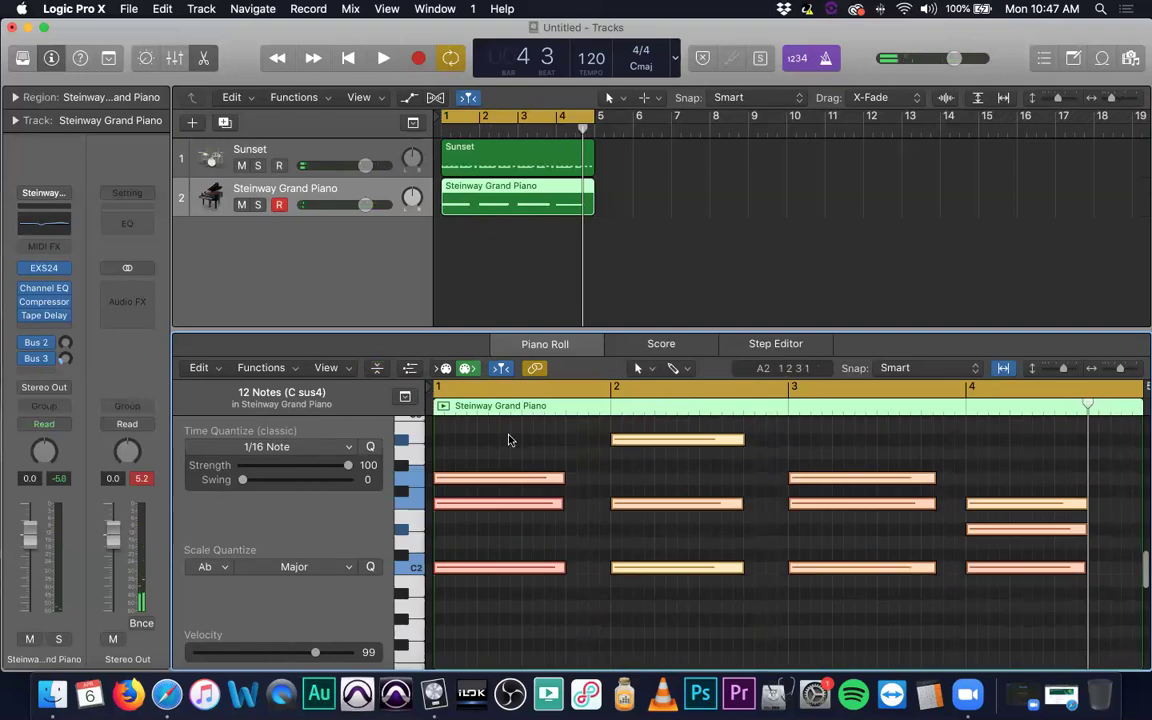
pyautogui.scroll(5, 625, 541)
pyautogui.scroll(-4, 625, 541)
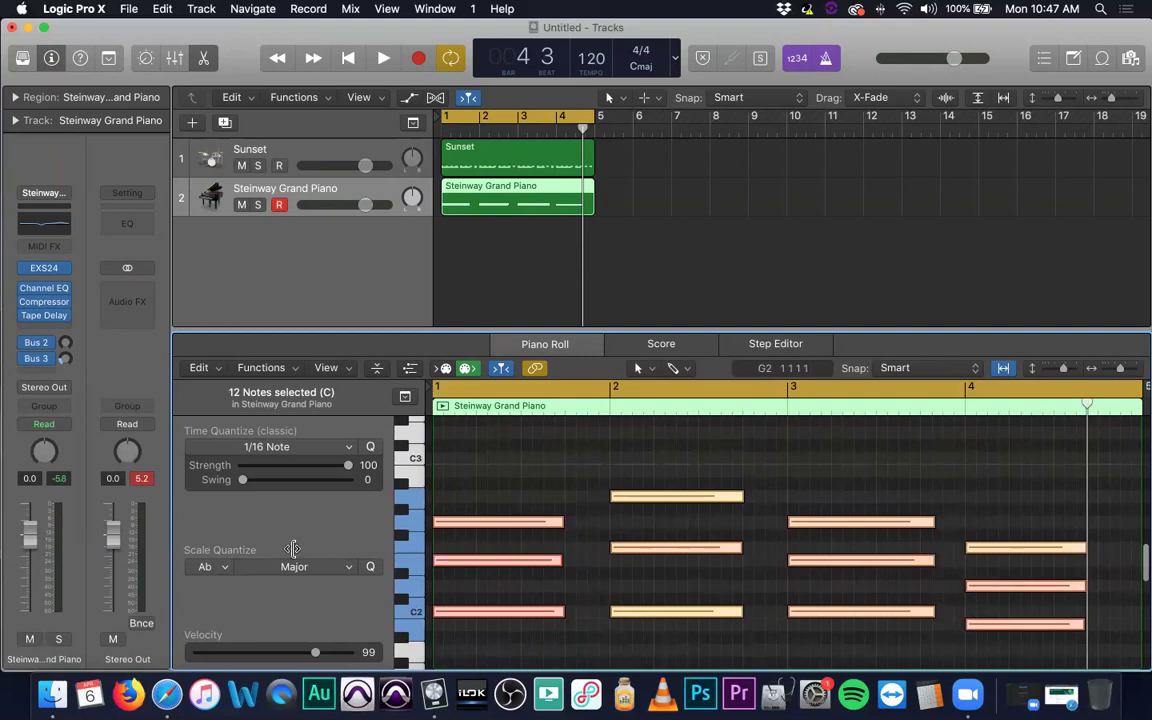
pyautogui.click(221, 568)
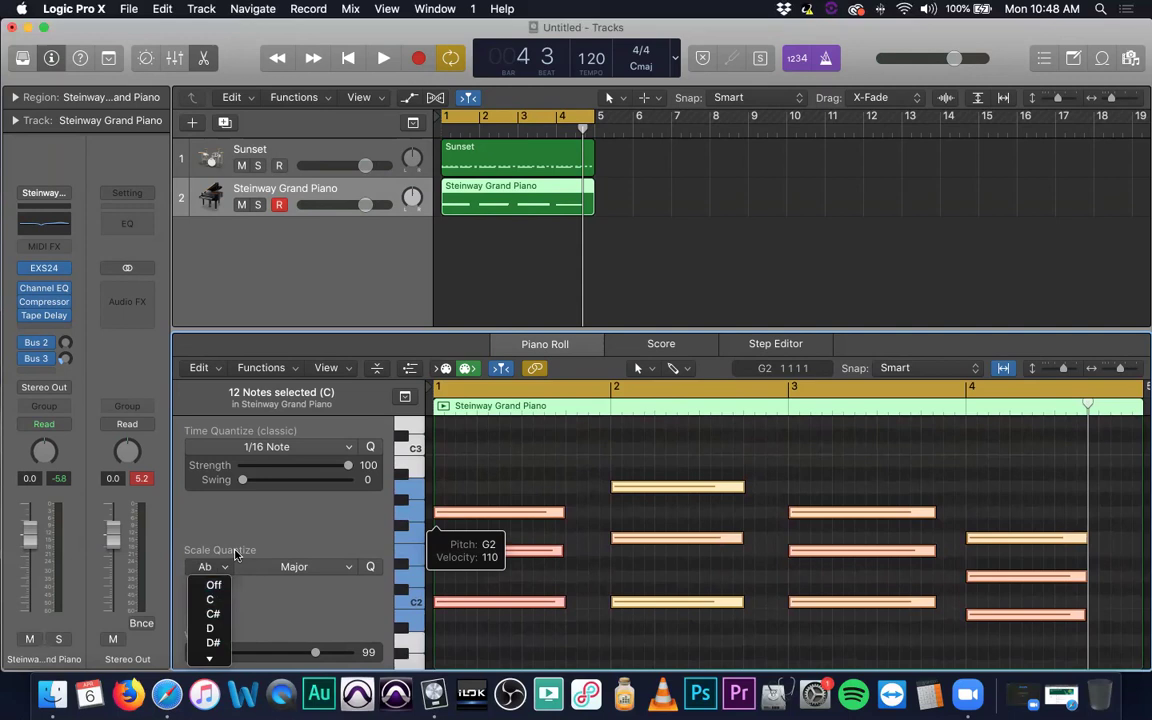
pyautogui.click(236, 556)
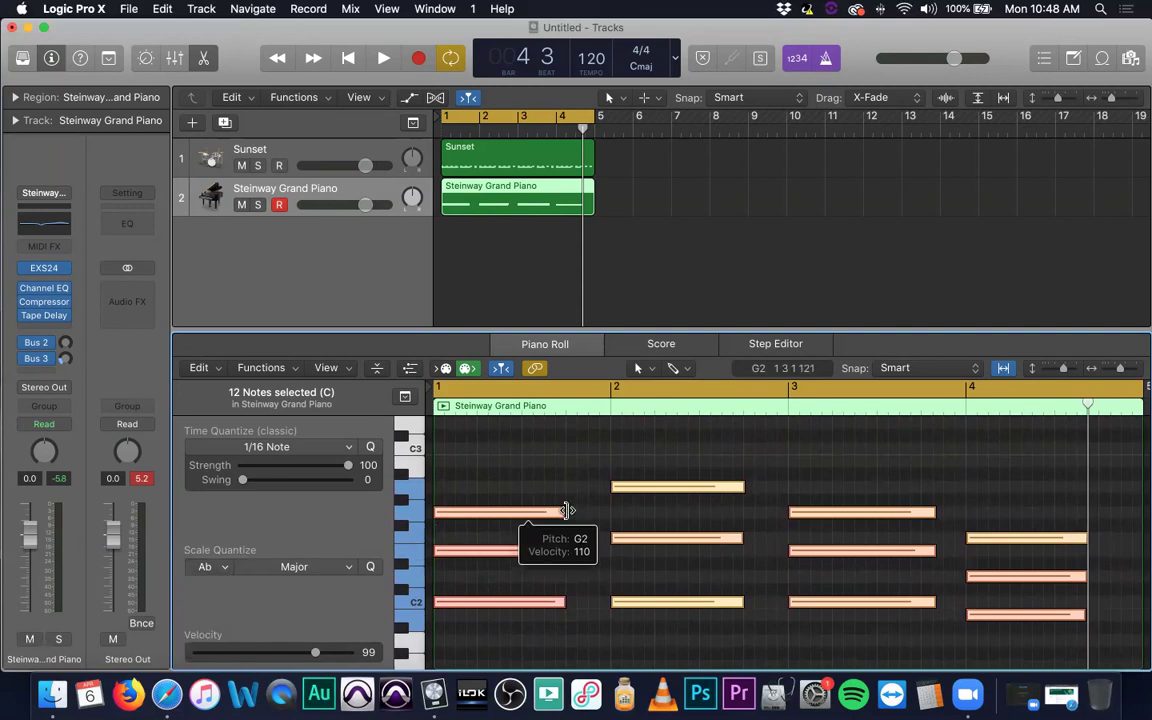
pyautogui.click(435, 434)
pyautogui.press('space')
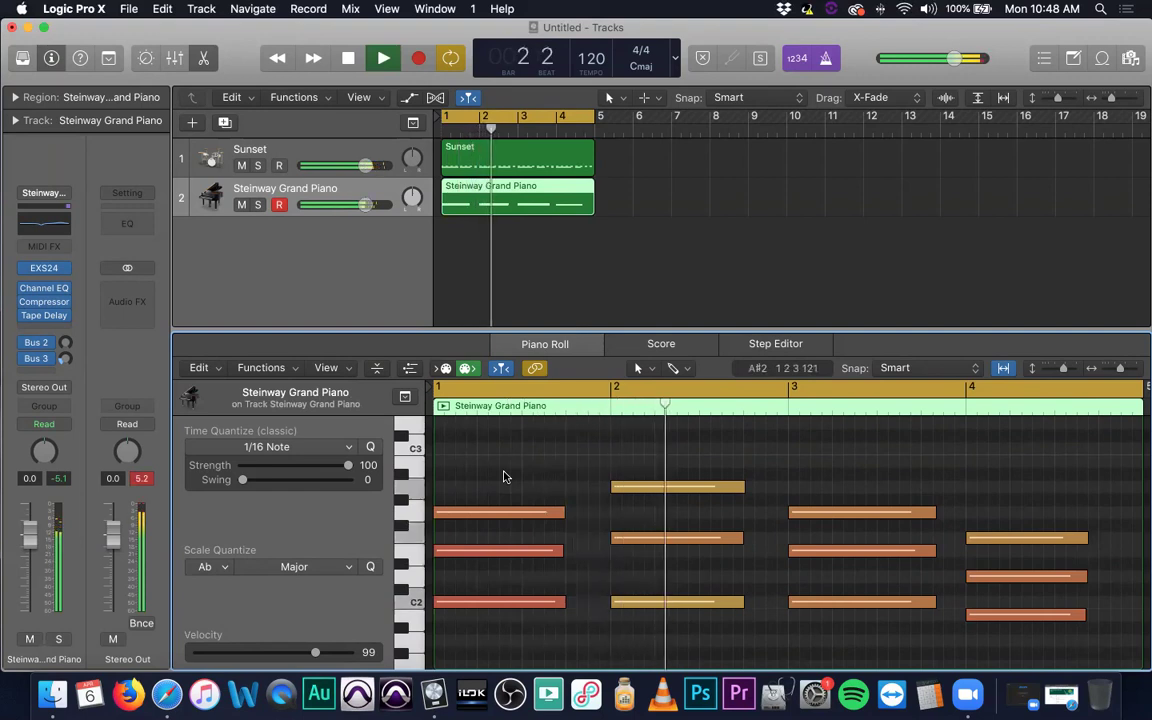
pyautogui.press('space')
# Reapply the Ab scale snap to all 12 notes, audition from bar 1, then restore the original chords.
pyautogui.press('super+a')
pyautogui.click(203, 566)
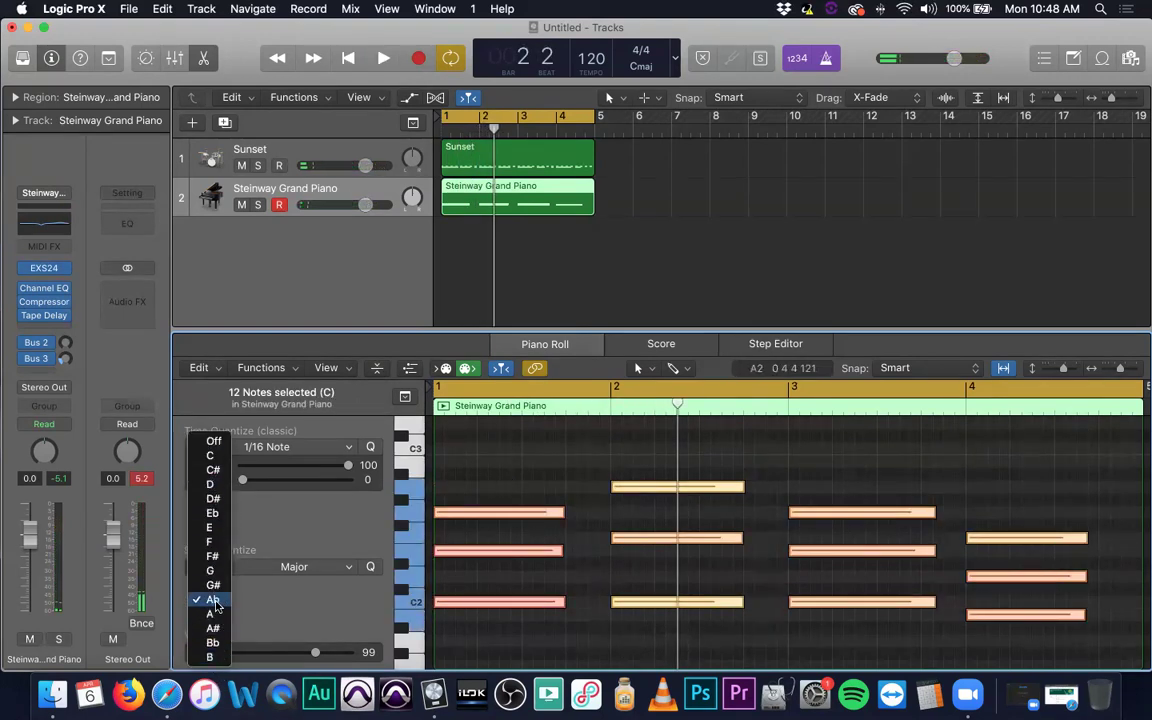
pyautogui.click(212, 599)
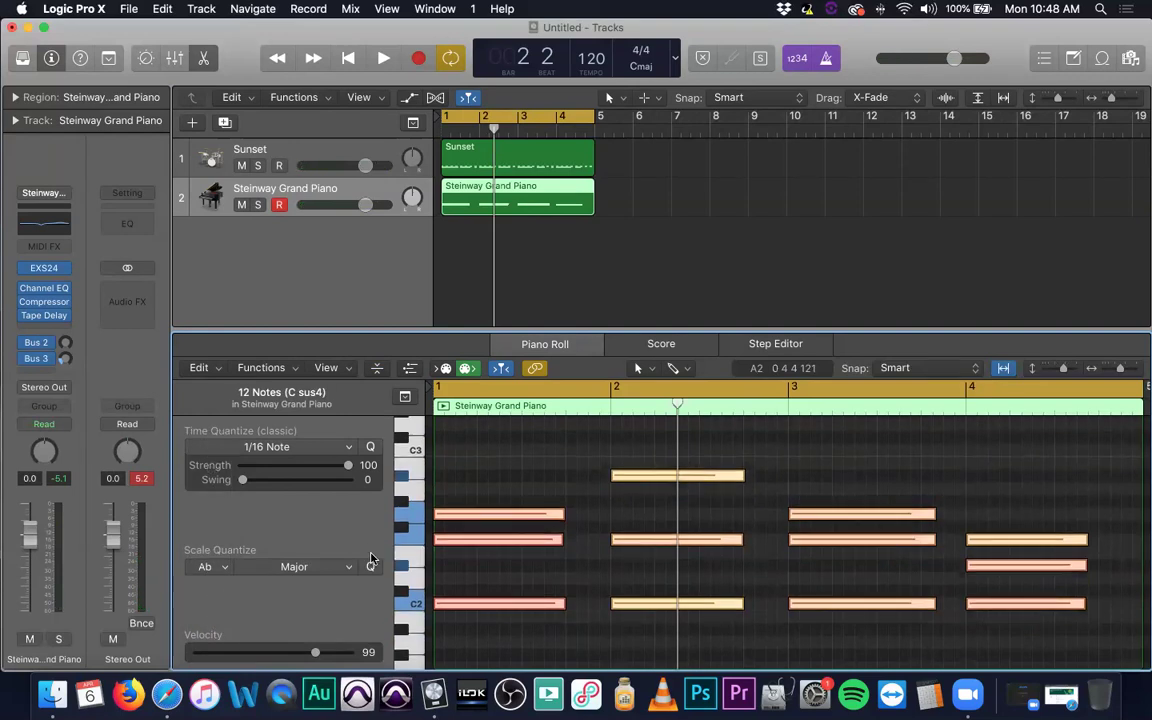
pyautogui.press('Return')
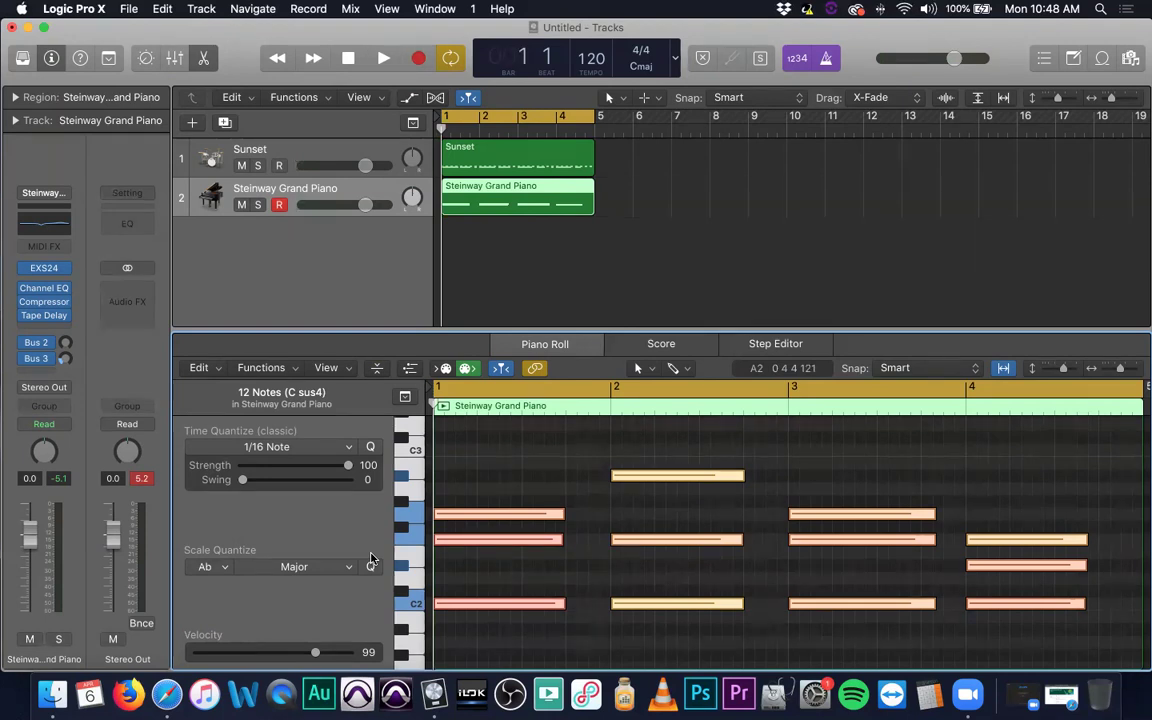
pyautogui.press('space')
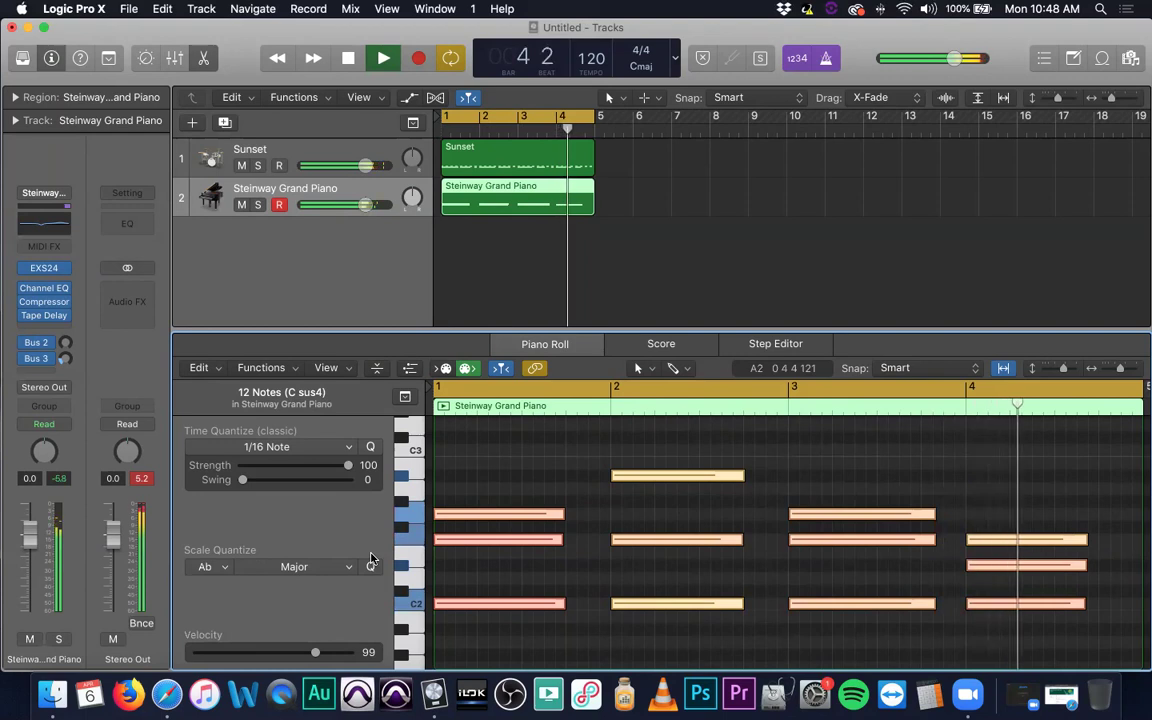
pyautogui.press('space')
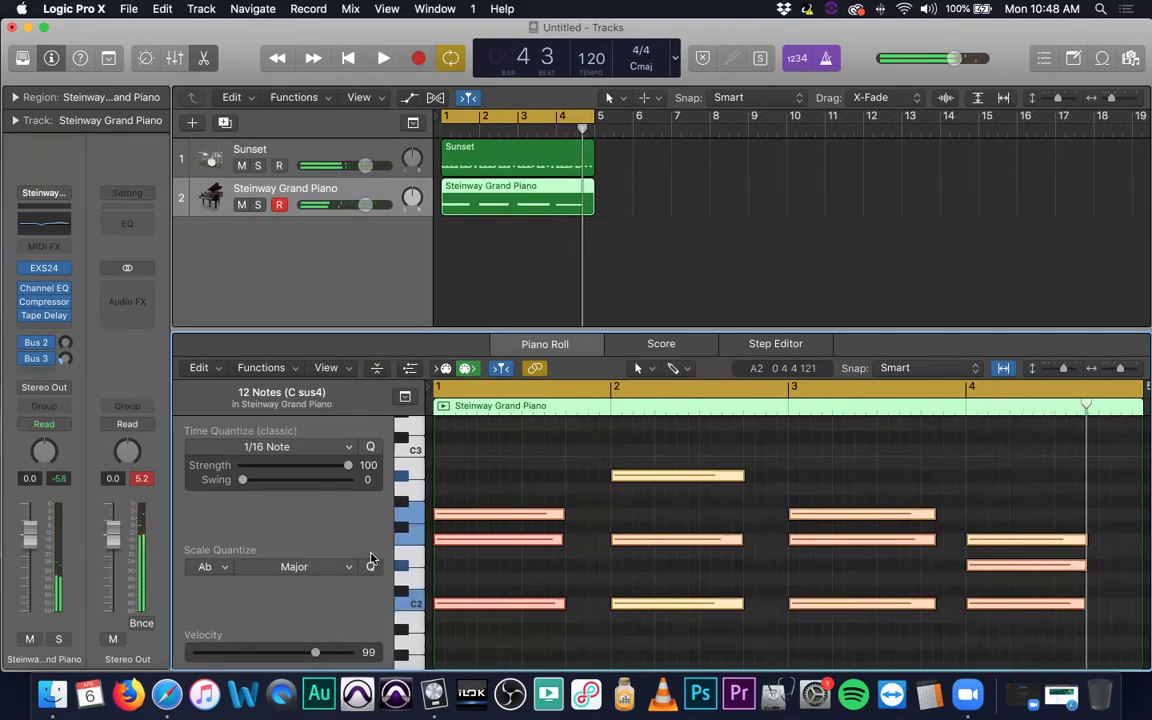
pyautogui.click(370, 566)
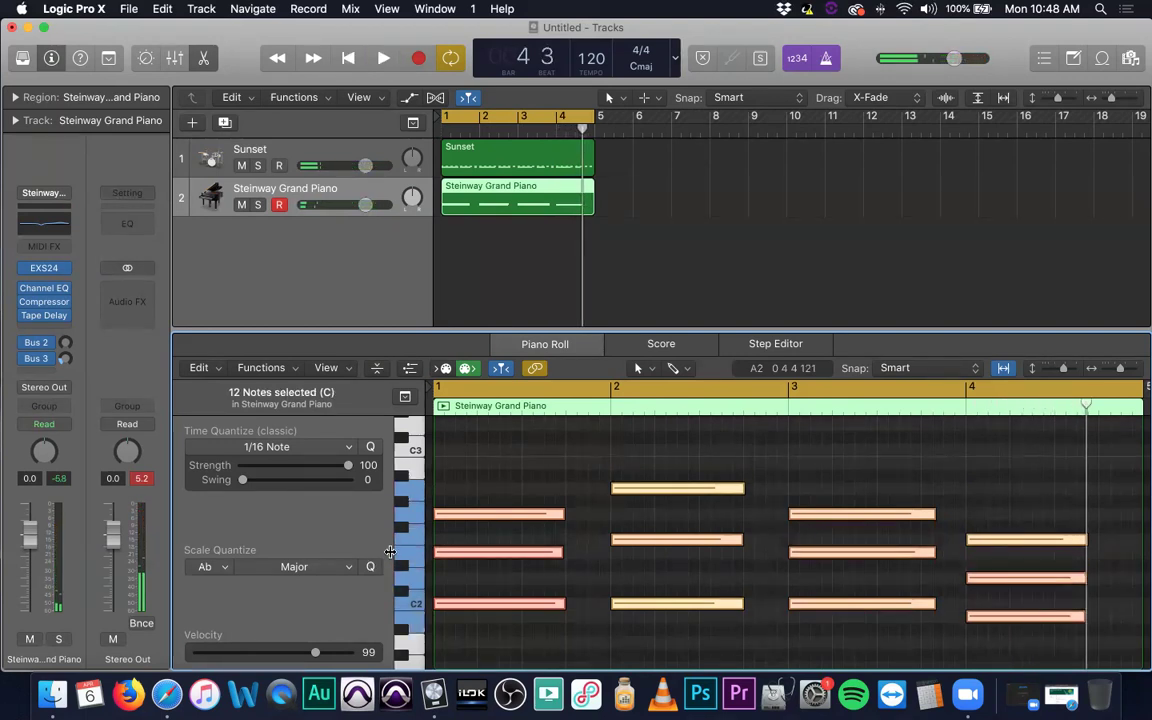
pyautogui.click(546, 462)
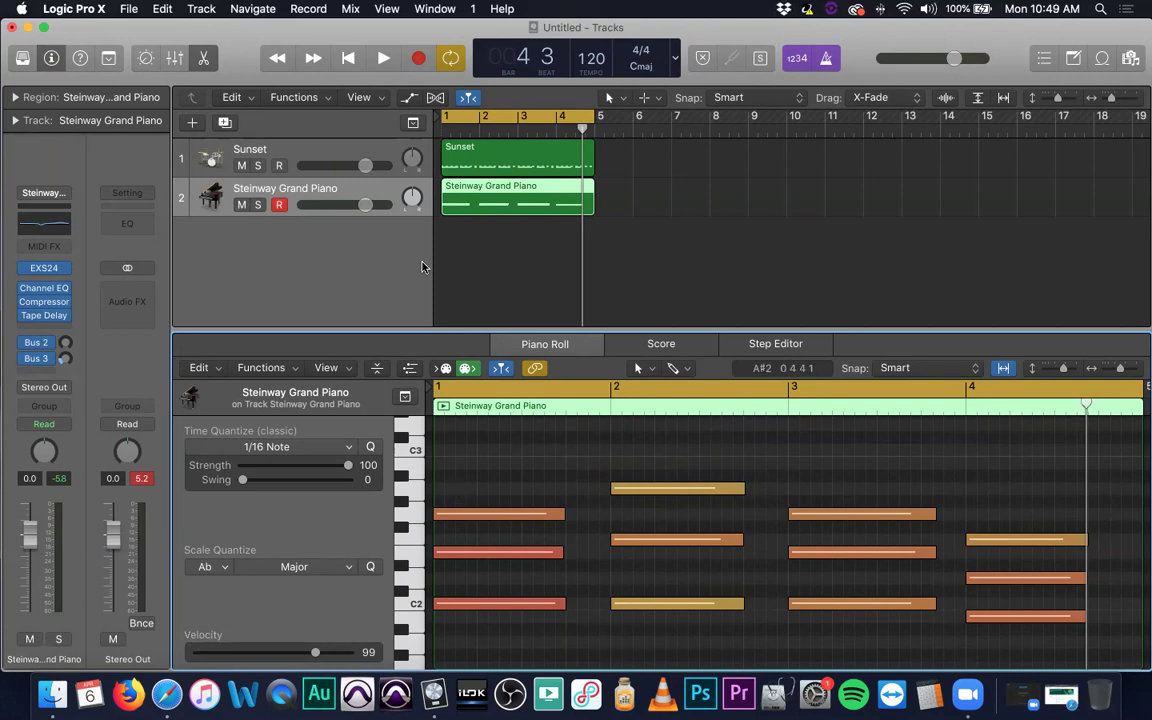
# Open the New Tracks dialog from the empty area below the track headers.
pyautogui.doubleClick(368, 263)
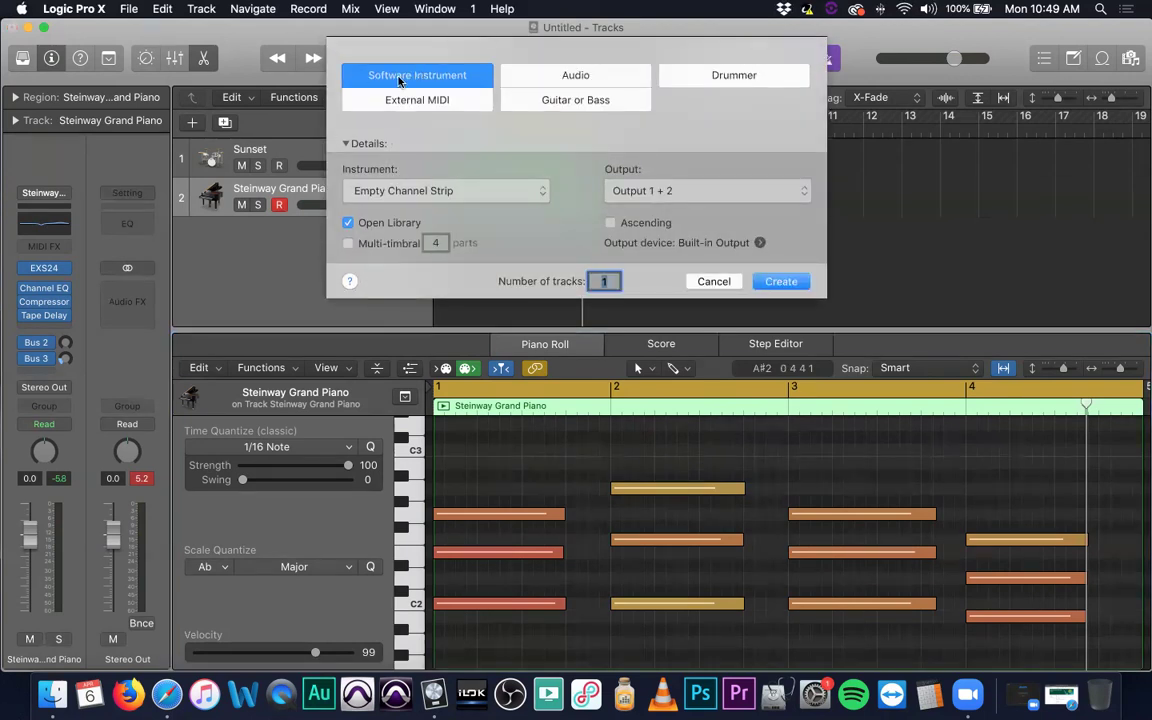
# Create a software instrument track and load Violins 2 from the Library's Orchestral > Strings sounds.
pyautogui.click(780, 281)
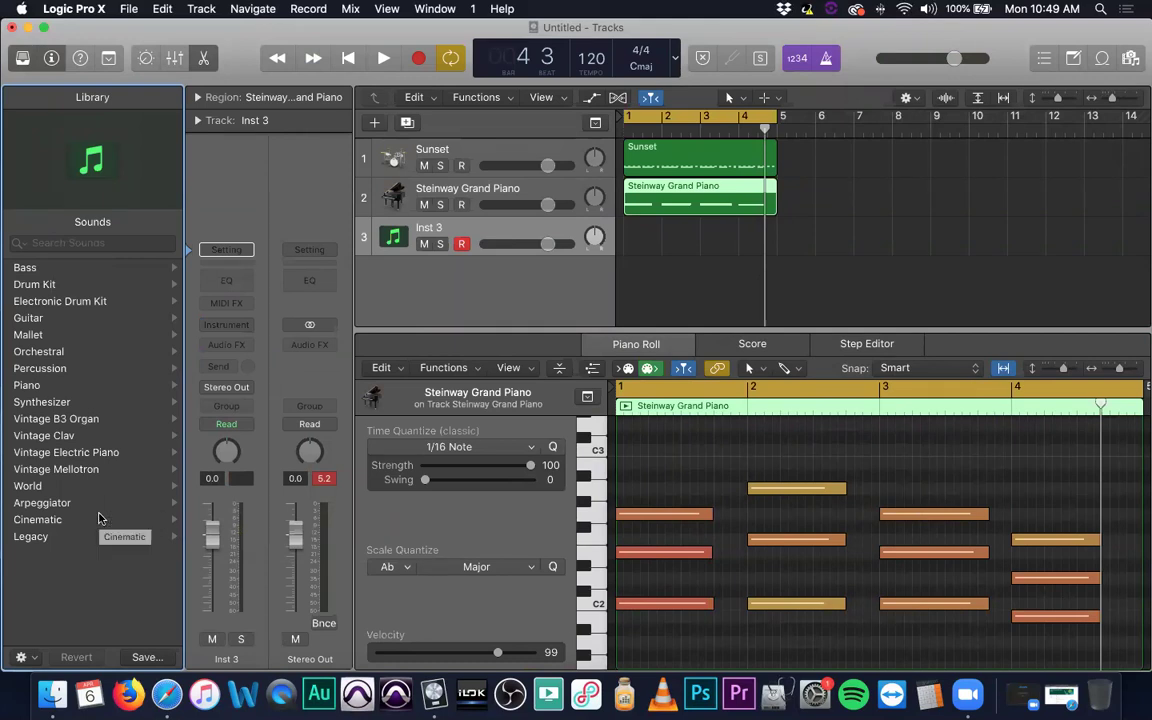
pyautogui.click(60, 350)
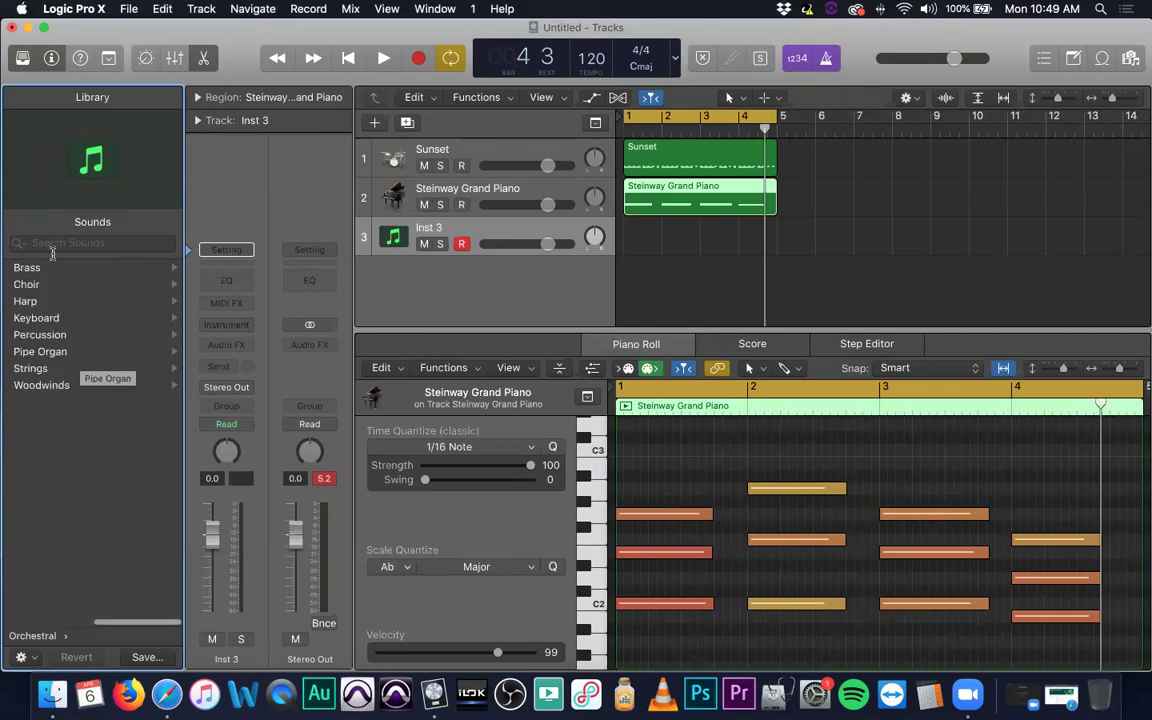
pyautogui.click(89, 372)
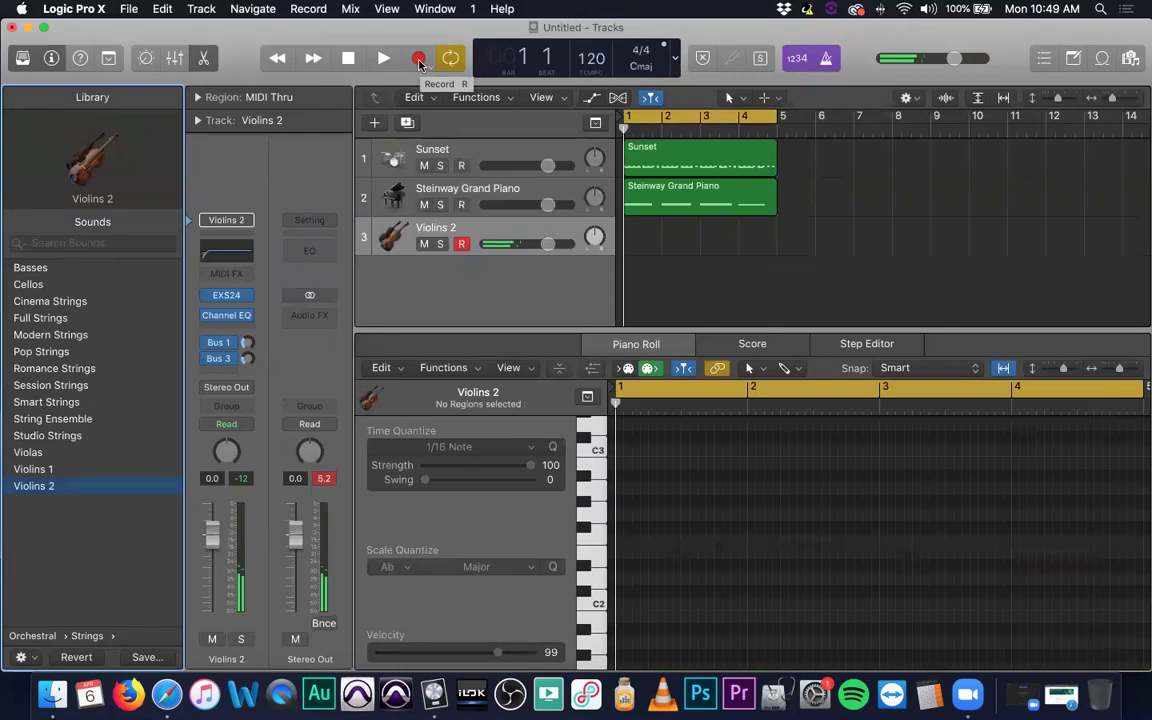
# Record a four-bar Violins 2 string part on track 3, then close the Library.
pyautogui.click(419, 60)
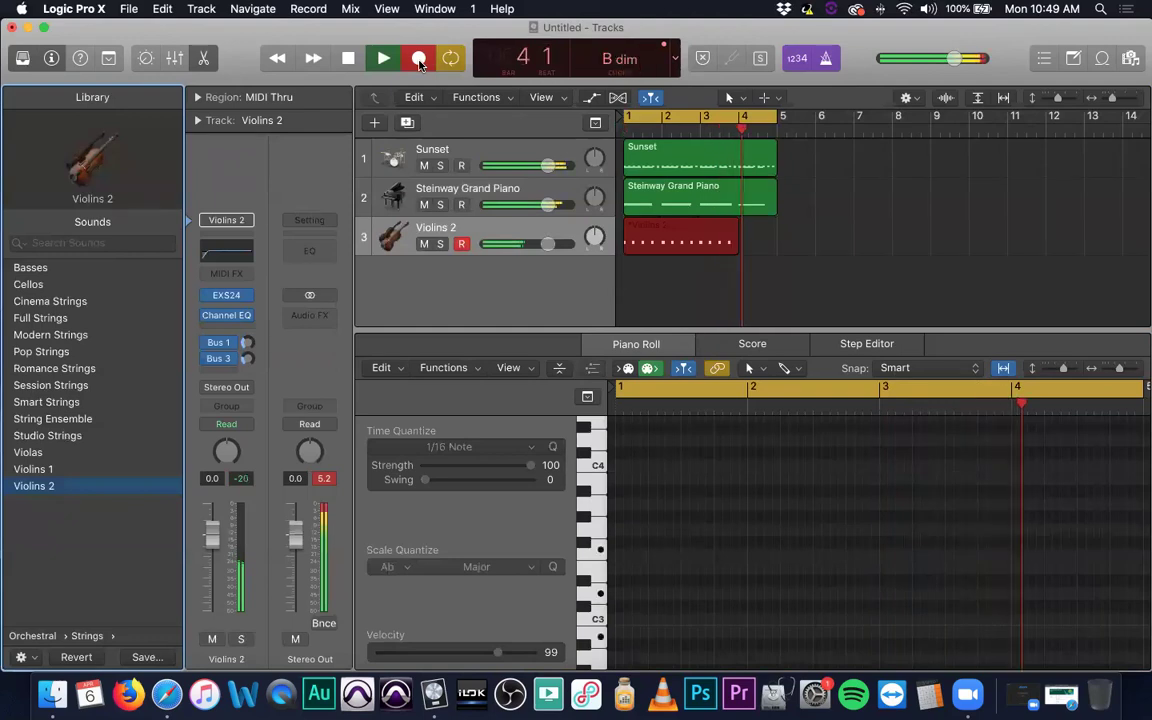
pyautogui.click(420, 62)
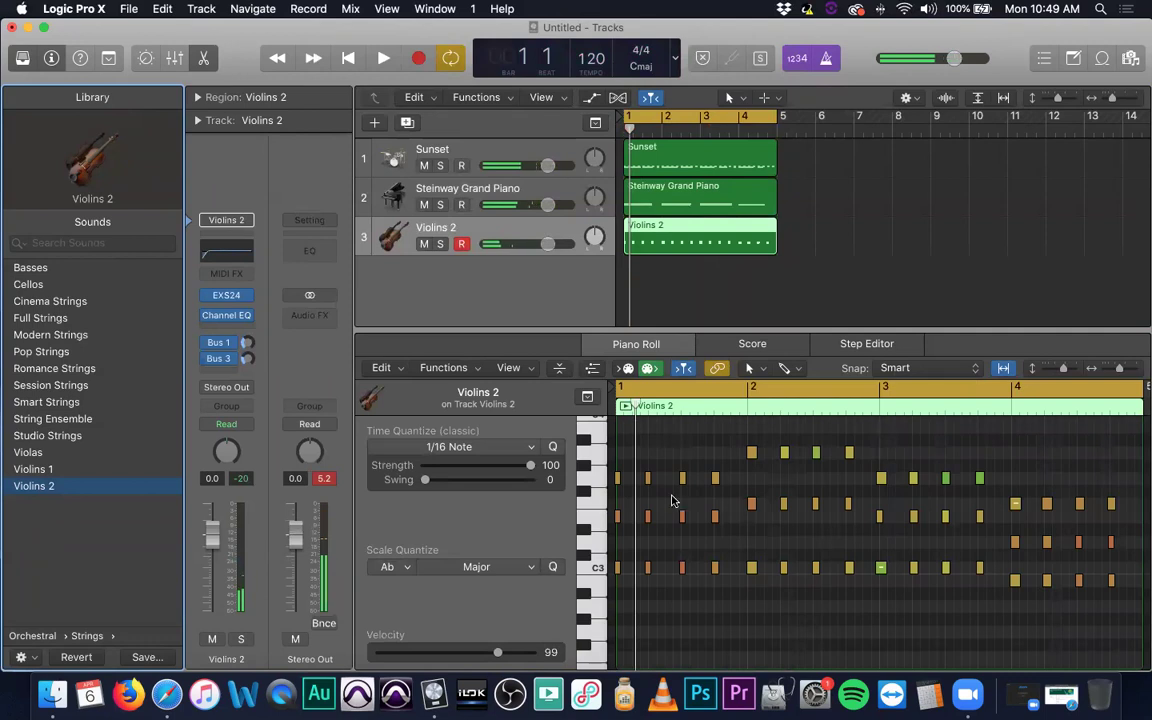
pyautogui.hscroll(5, 672, 494)
pyautogui.hscroll(-5, 672, 494)
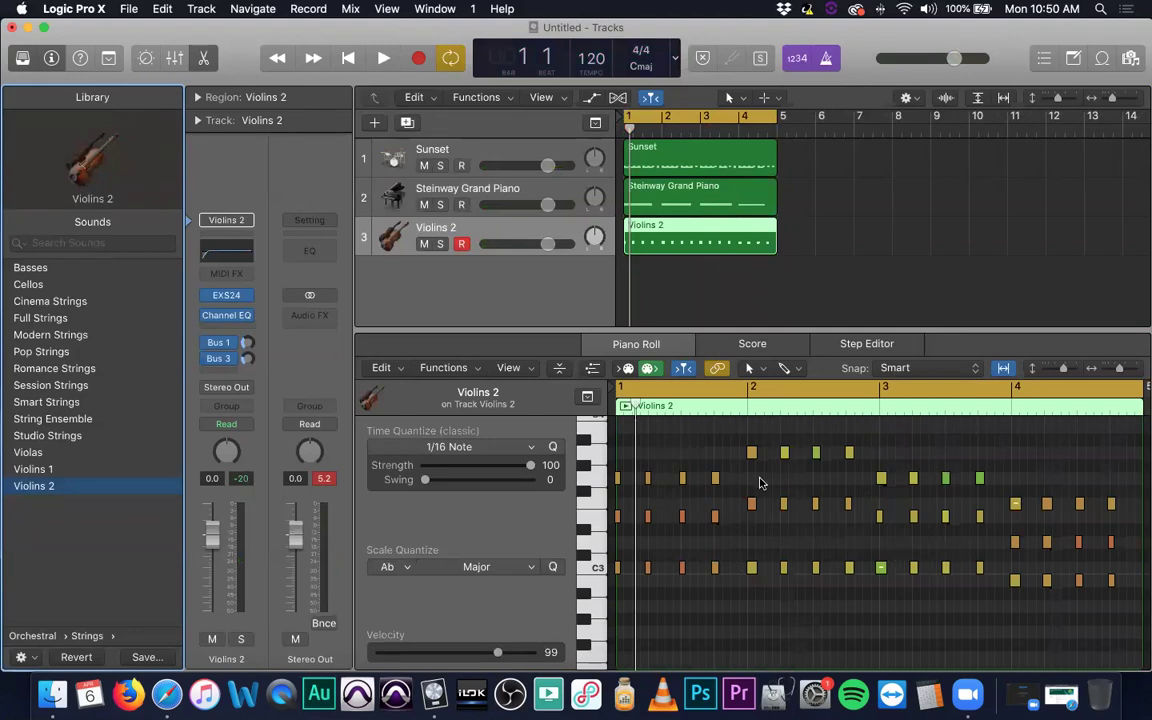
pyautogui.click(20, 58)
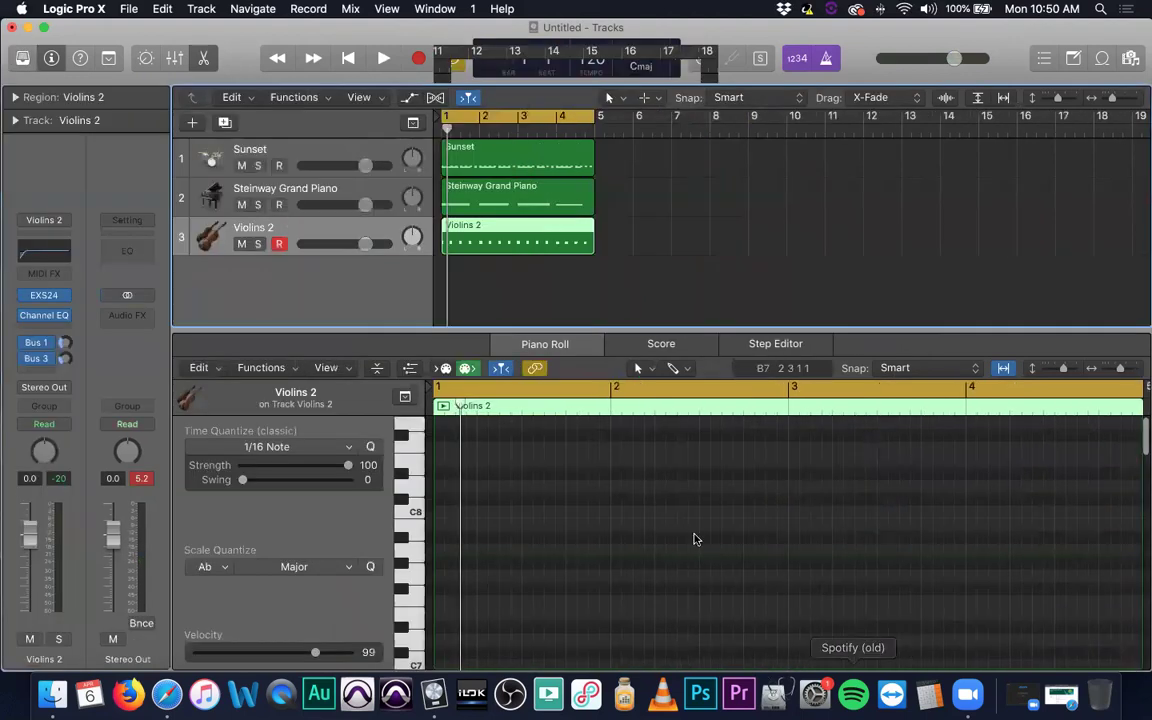
# Select all 48 Violins 2 notes, quantize them to 1/16 notes, and zoom to show bars 1–5.
pyautogui.click(725, 257)
pyautogui.click(583, 249)
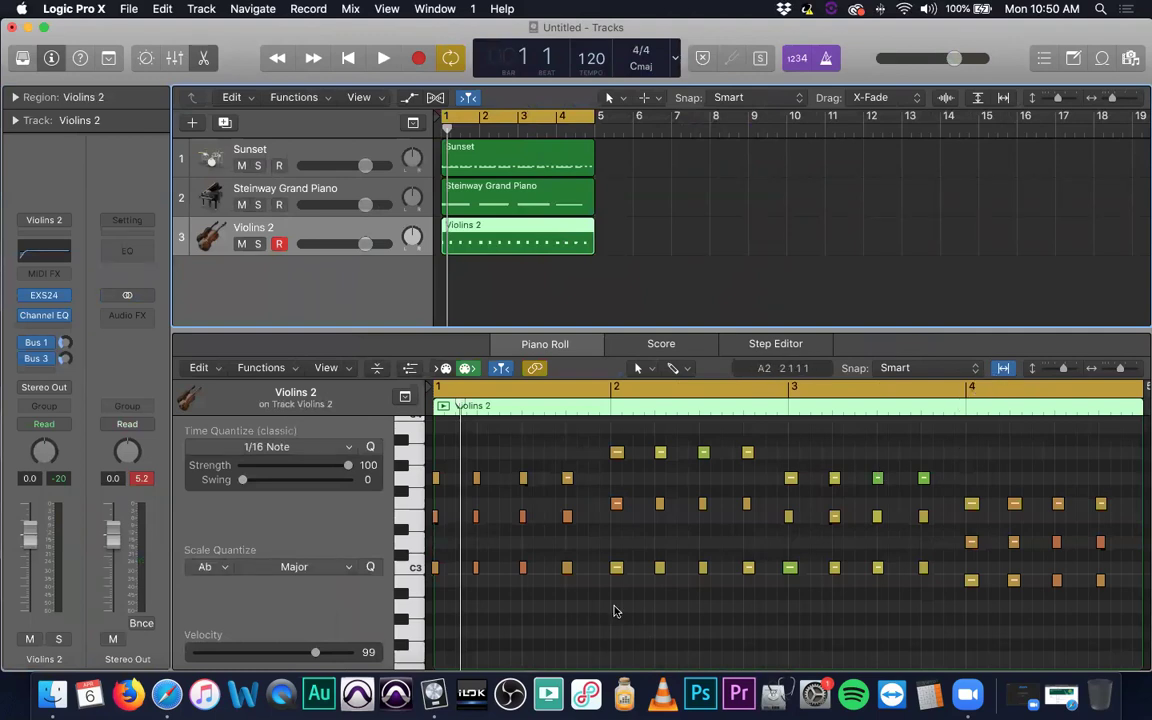
pyautogui.press('super+a')
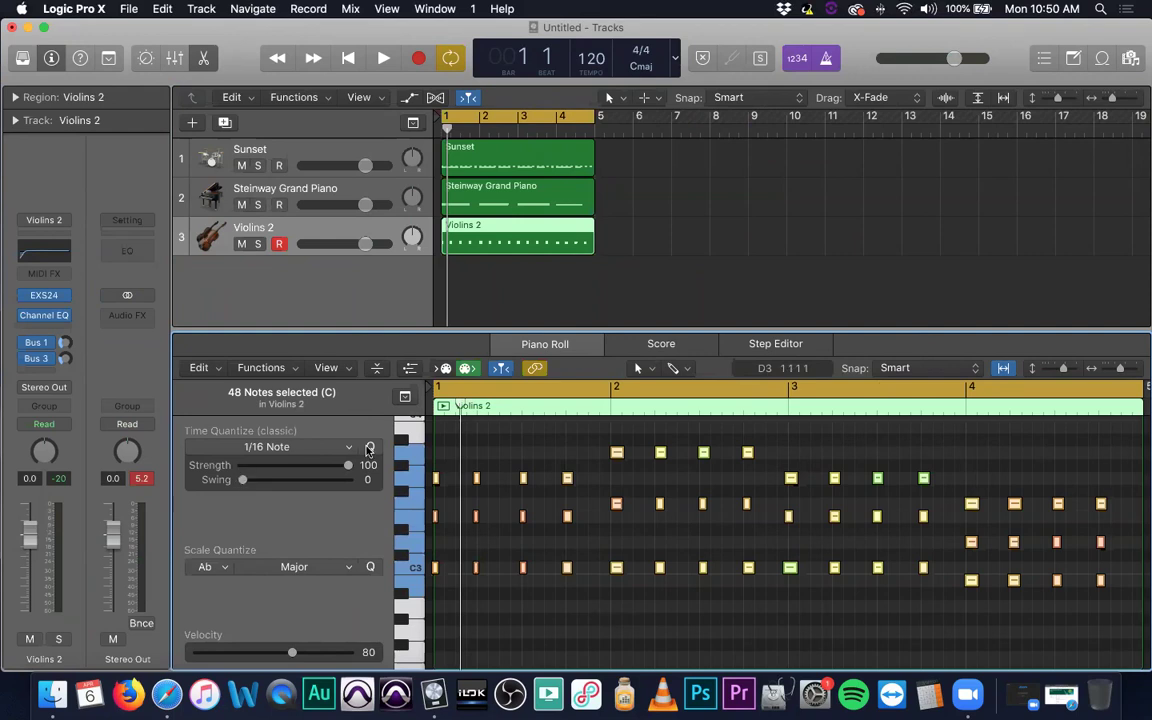
pyautogui.click(370, 448)
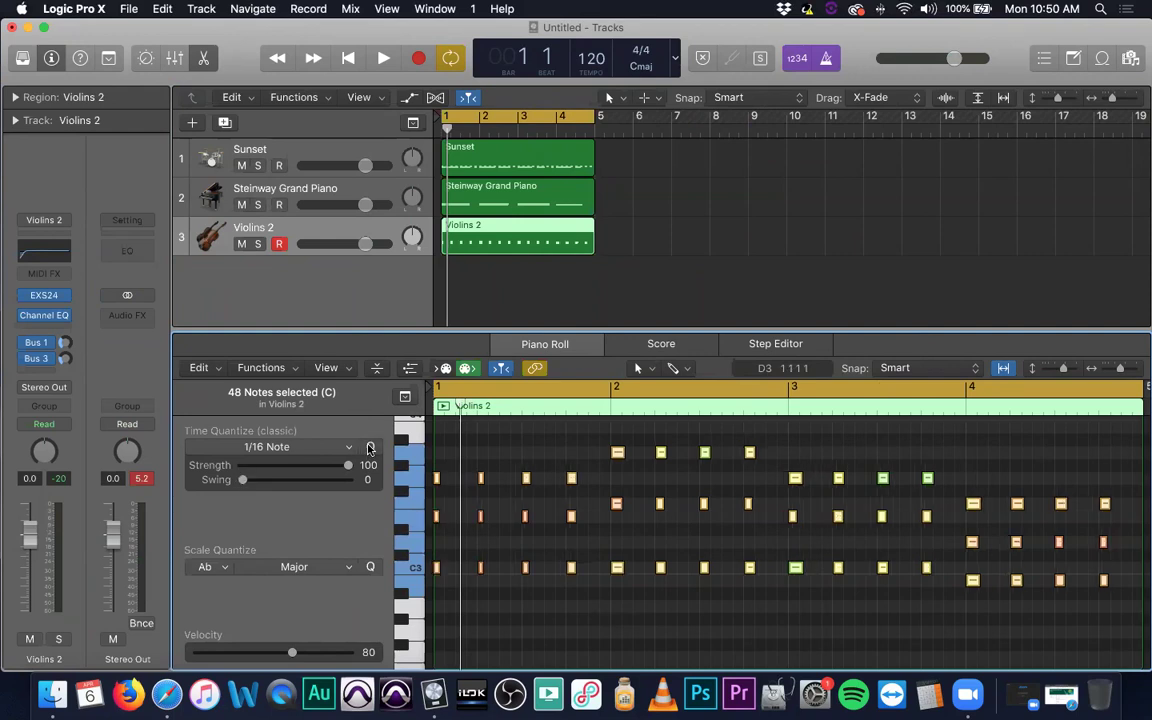
pyautogui.keyDown('ctrl'); pyautogui.keyDown('alt'); pyautogui.click(590, 549); pyautogui.keyUp('alt'); pyautogui.keyUp('ctrl')
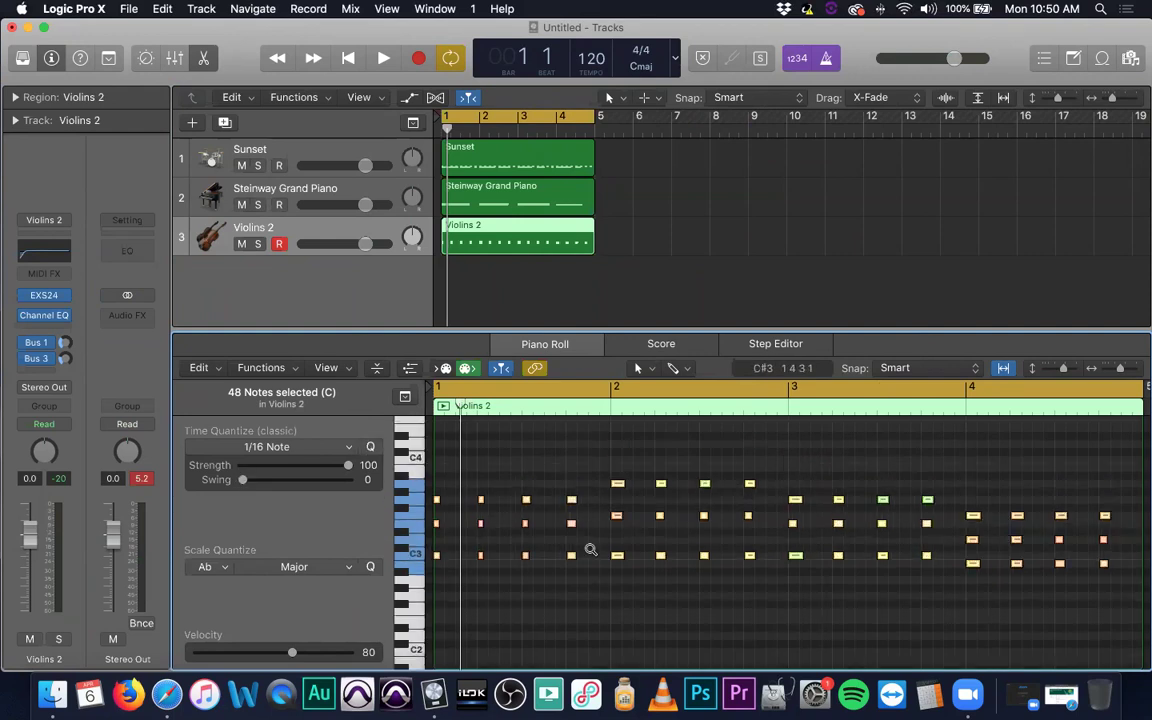
pyautogui.keyDown('ctrl'); pyautogui.keyDown('alt'); pyautogui.click(590, 549); pyautogui.keyUp('alt'); pyautogui.keyUp('ctrl')
pyautogui.keyDown('ctrl'); pyautogui.keyDown('alt'); pyautogui.click(594, 549); pyautogui.keyUp('alt'); pyautogui.keyUp('ctrl')
pyautogui.keyDown('ctrl'); pyautogui.keyDown('alt'); pyautogui.click(594, 549); pyautogui.keyUp('alt'); pyautogui.keyUp('ctrl')
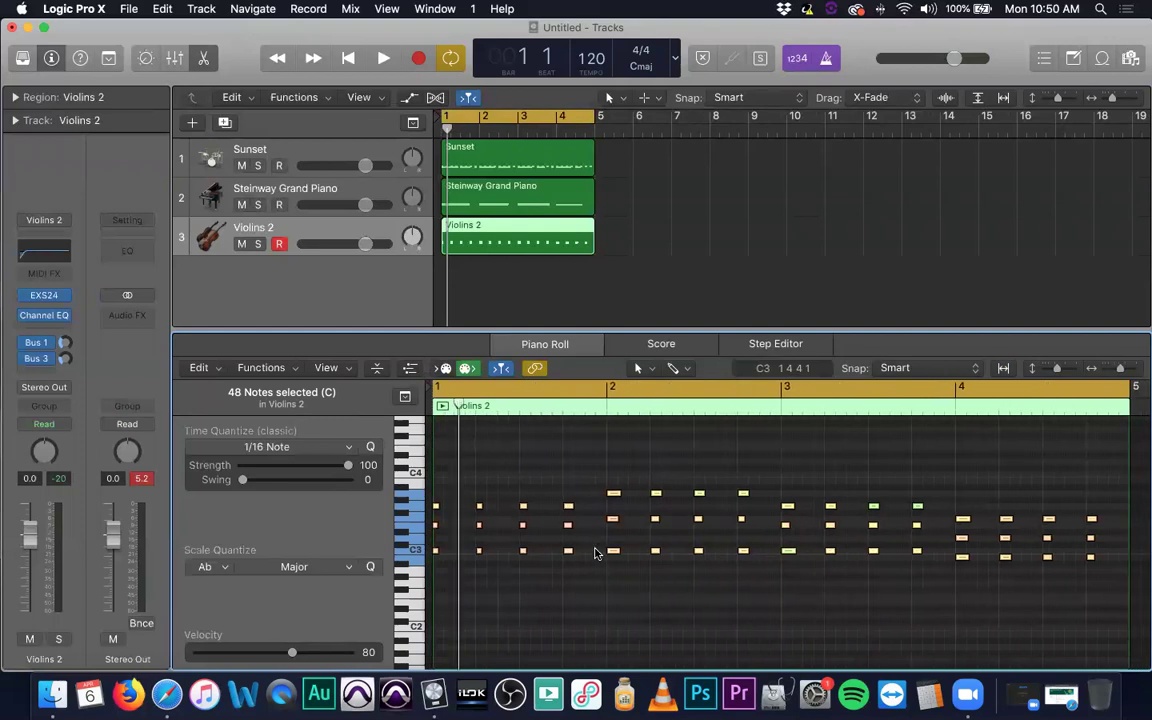
pyautogui.hscroll(-1, 589, 560)
pyautogui.press('Return')
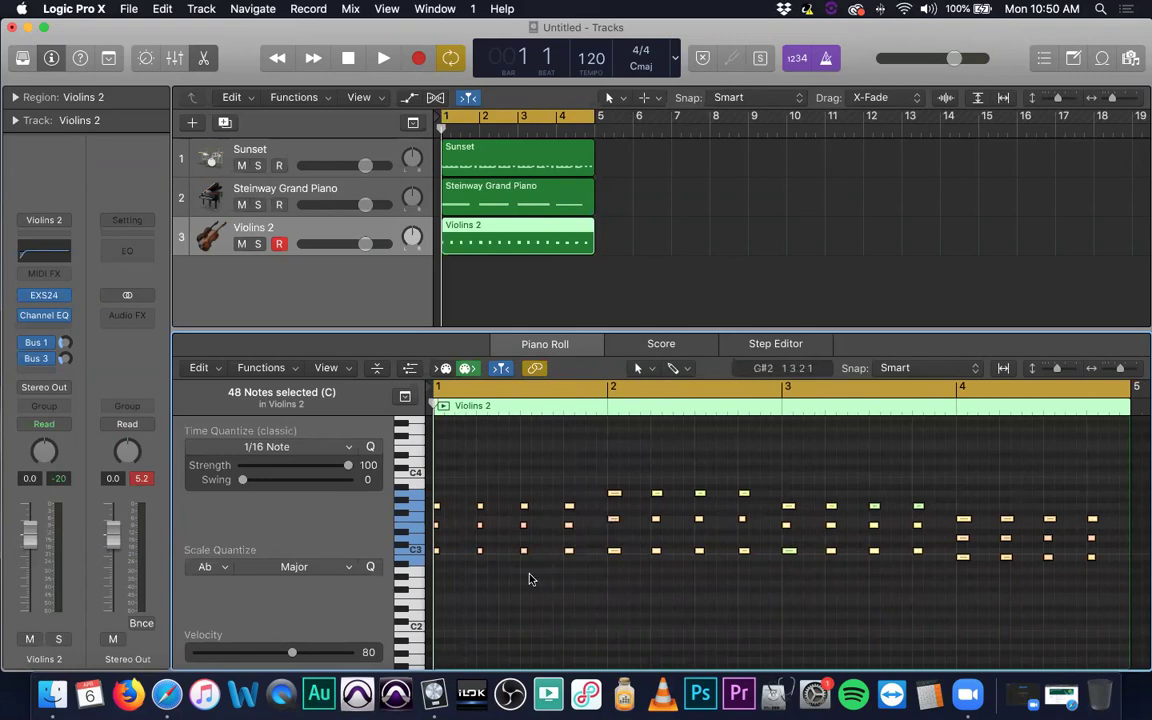
# Raise the selected Violins 2 notes' velocity to 97 and play the part back.
pyautogui.moveTo(292, 655); pyautogui.dragTo(321, 657)
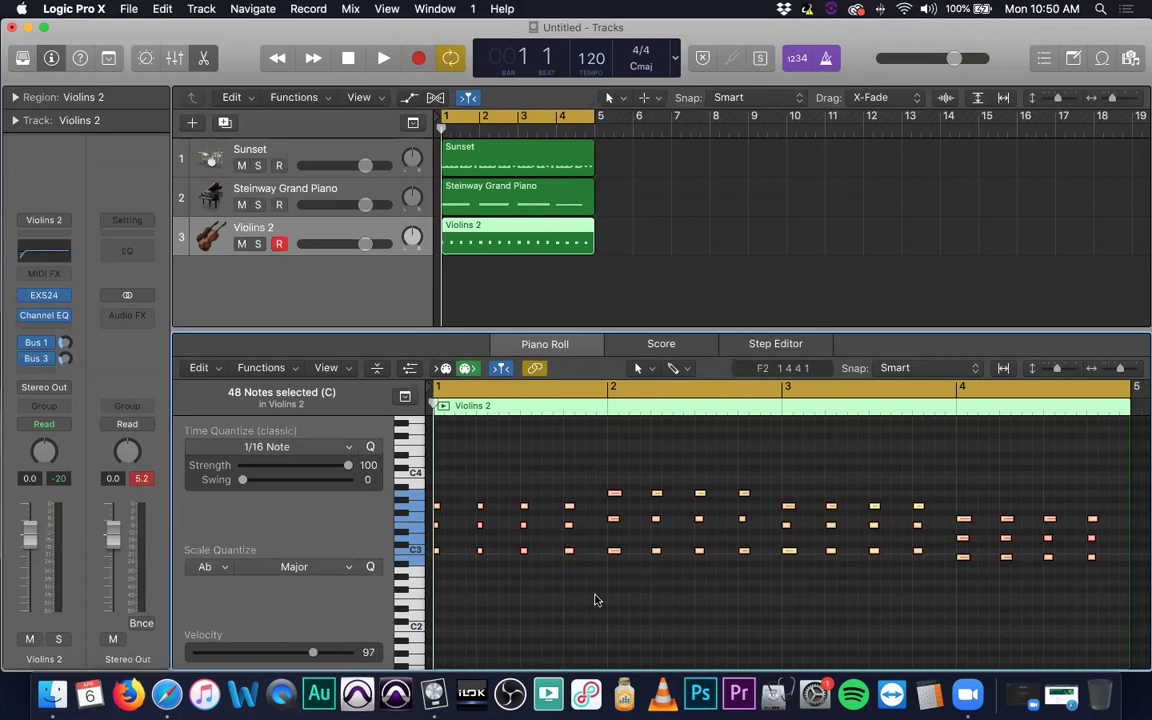
pyautogui.press('space')
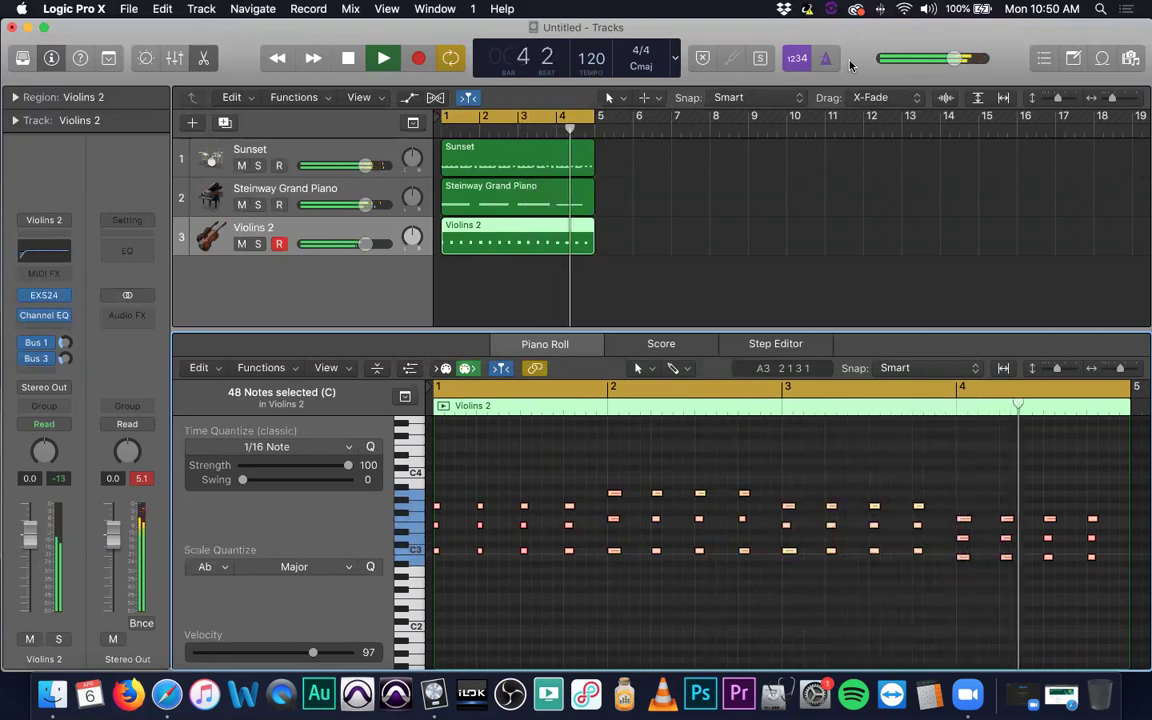
pyautogui.press('space')
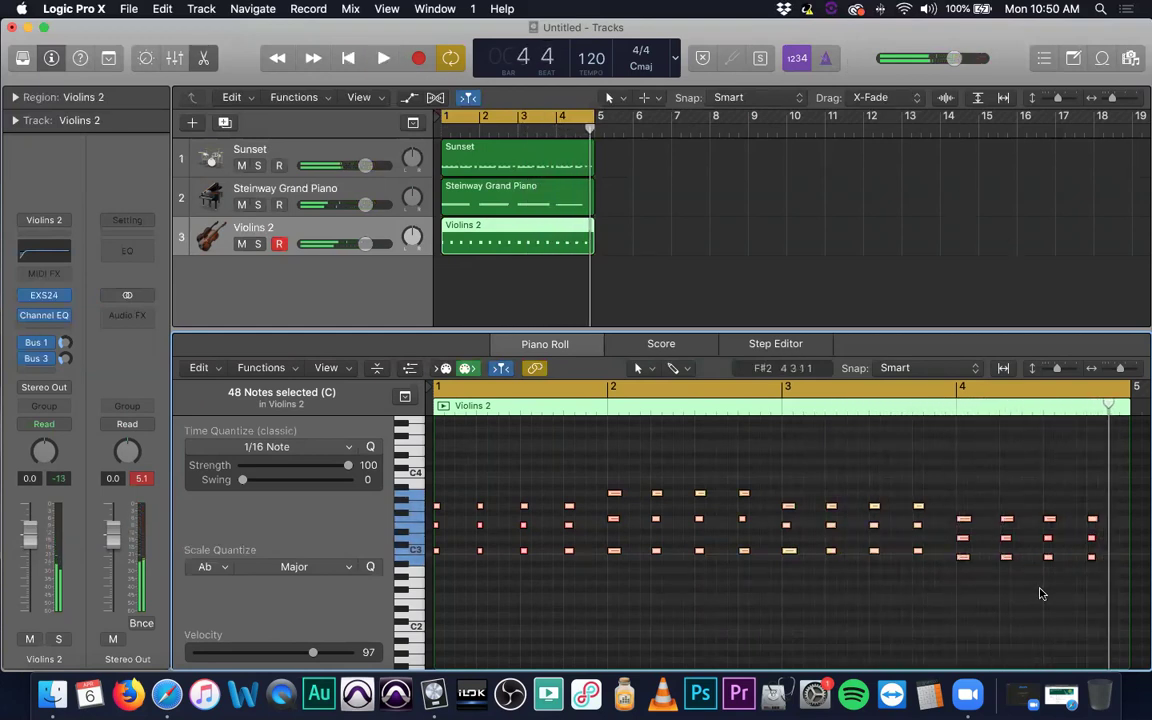
# Set the two notes near the end of bar 4 to velocity 114.
pyautogui.click(1072, 540)
pyautogui.moveTo(1100, 534); pyautogui.dragTo(1042, 542)
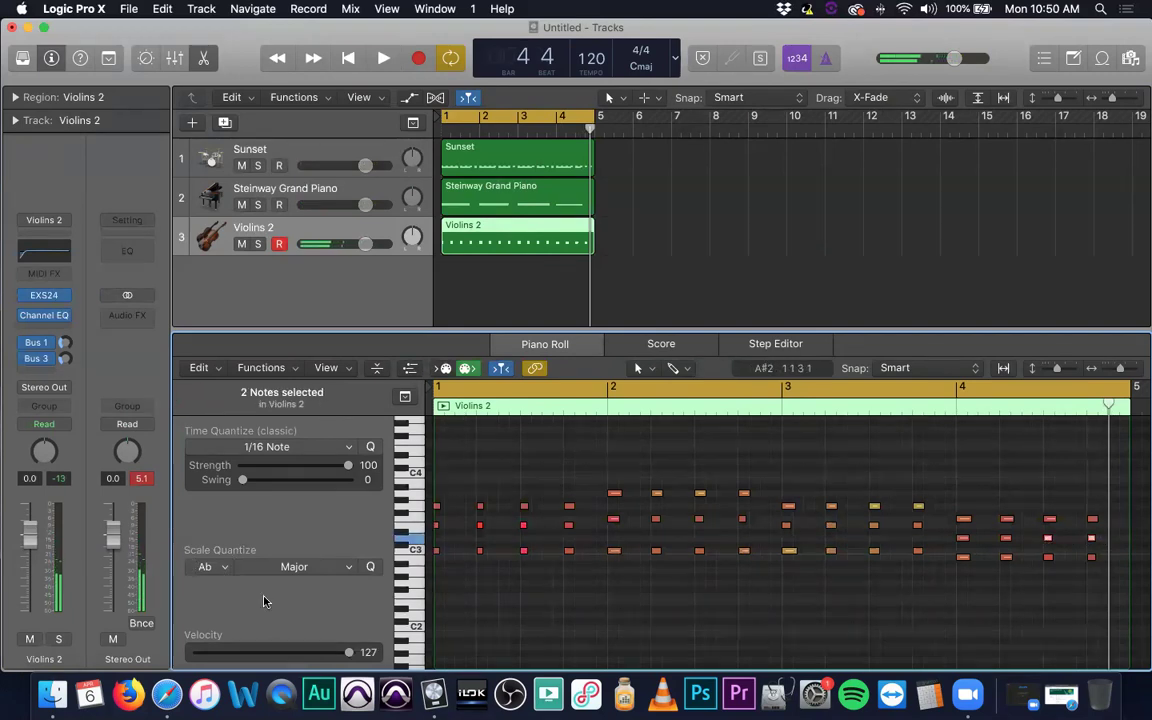
pyautogui.moveTo(342, 655); pyautogui.dragTo(334, 655)
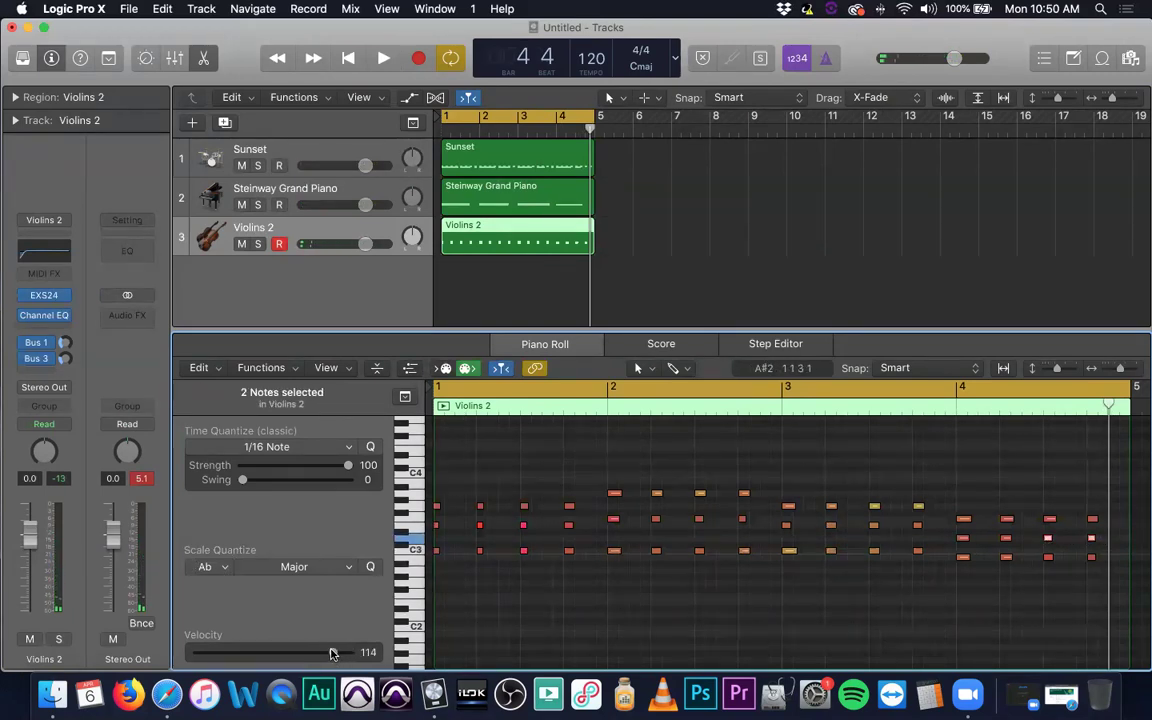
pyautogui.click(800, 641)
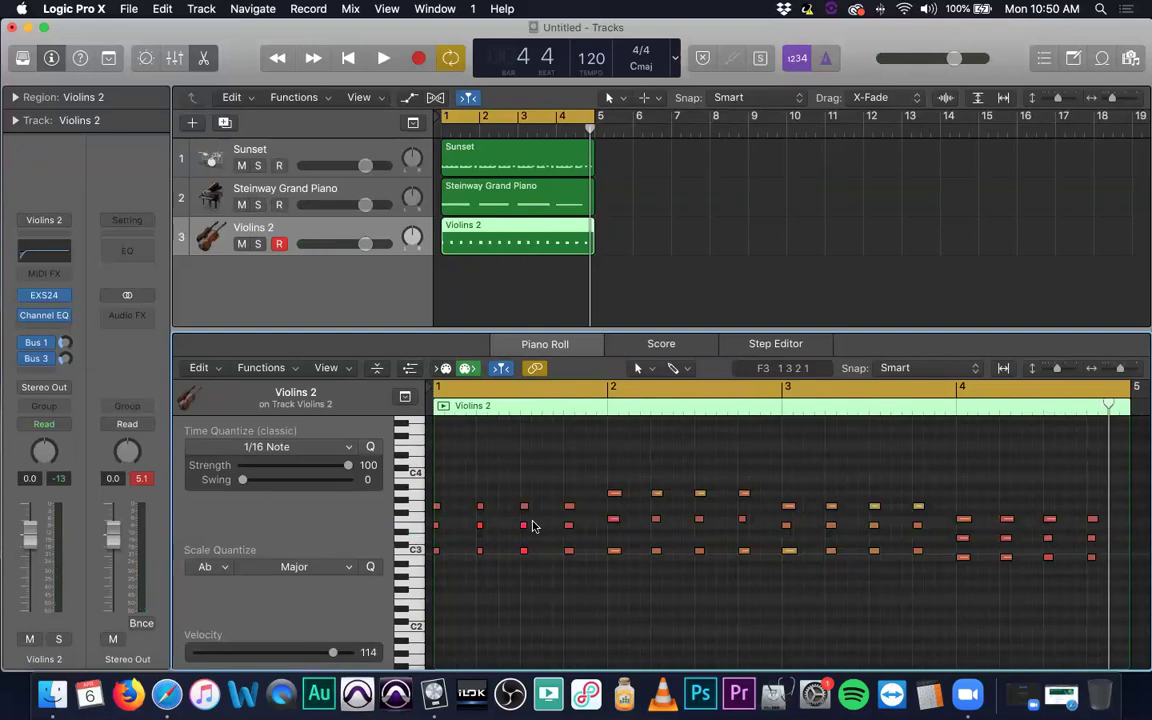
# Set three notes in bar 1 to velocity 103, then play the part from bar 1.
pyautogui.click(479, 525)
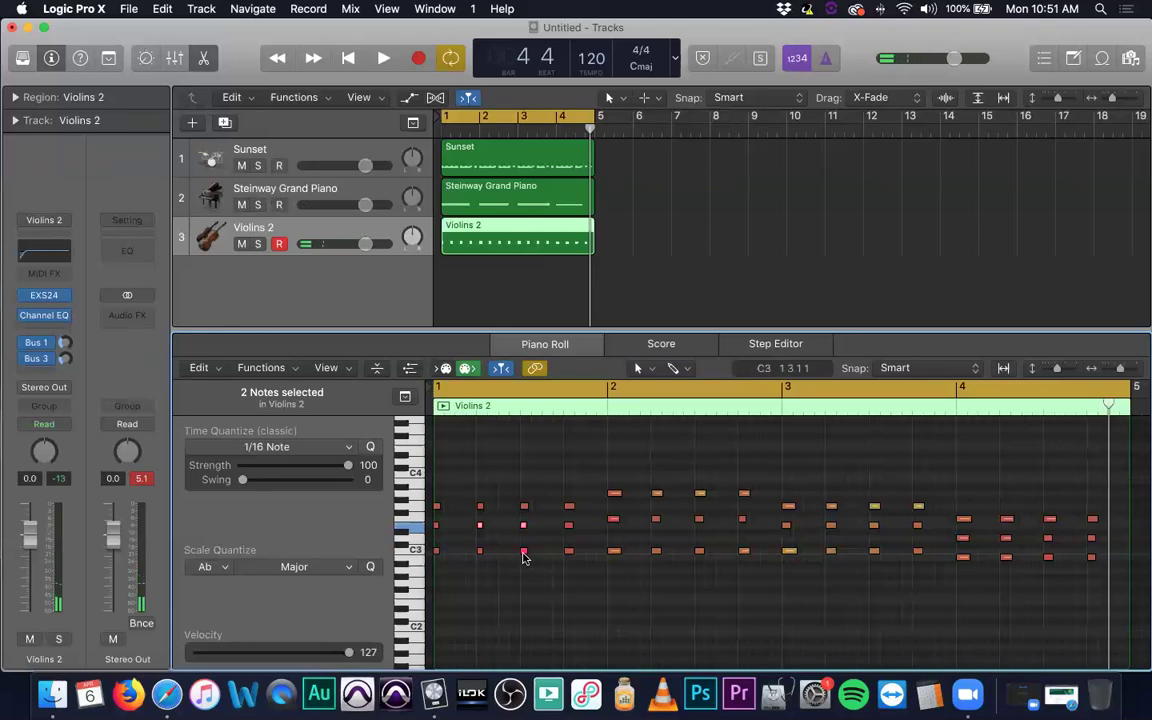
pyautogui.keyDown('shift'); pyautogui.click(523, 550); pyautogui.keyUp('shift')
pyautogui.moveTo(348, 652); pyautogui.dragTo(320, 652)
pyautogui.click(493, 650)
pyautogui.press('Return')
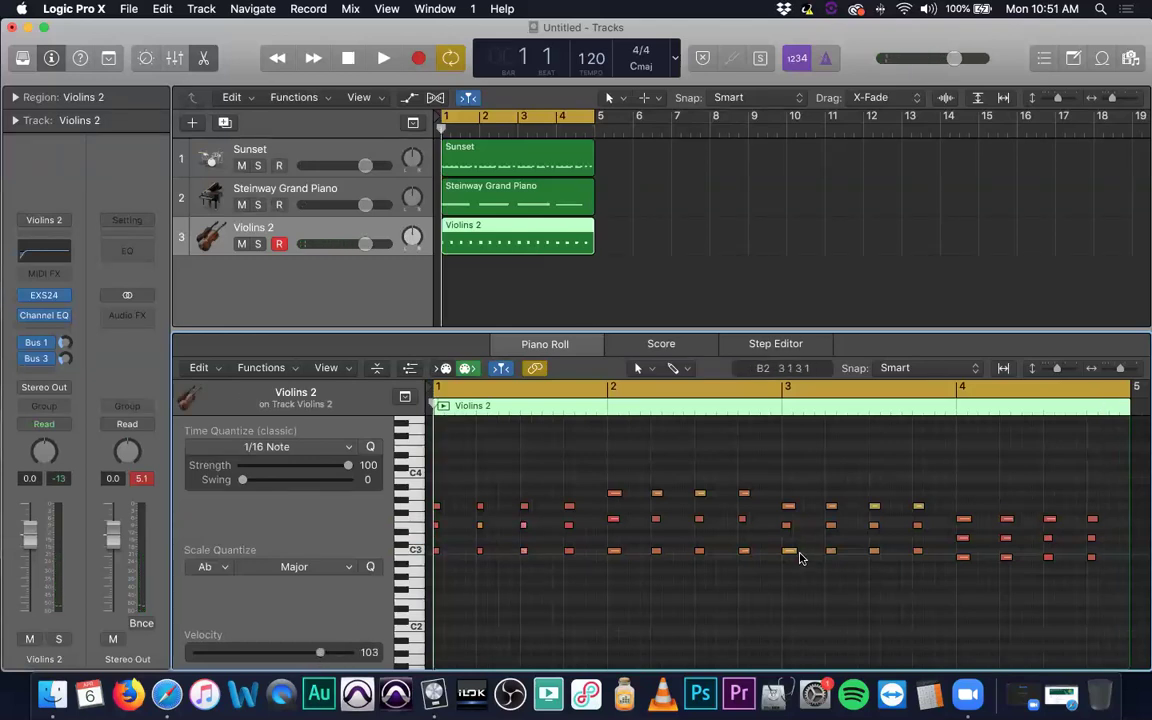
pyautogui.press('space')
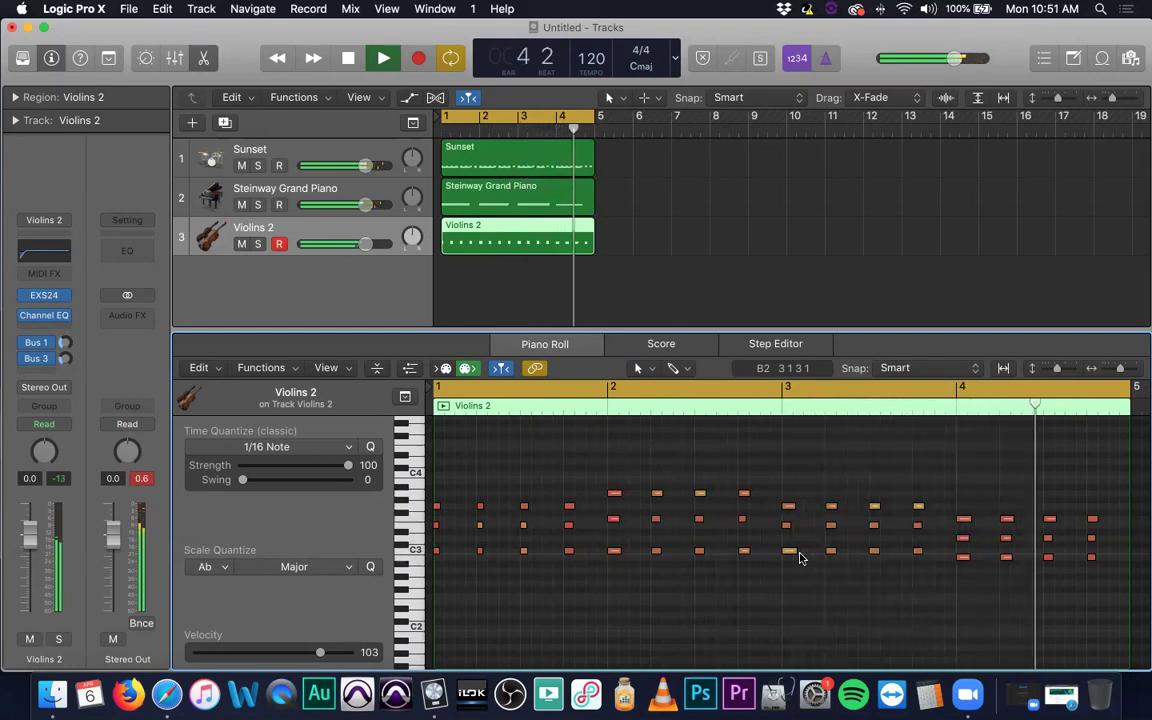
pyautogui.press('space')
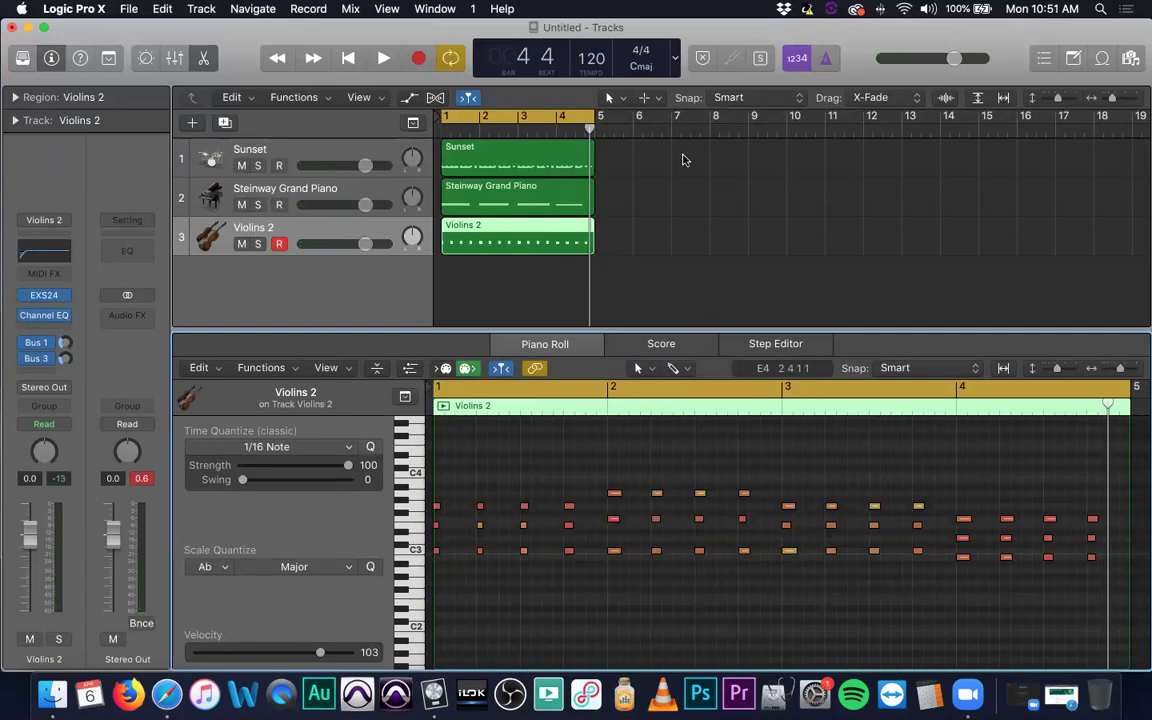
# Turn off cycle and loop the Sunset, piano and violin regions to fill 16 bars.
pyautogui.moveTo(650, 171); pyautogui.dragTo(559, 279)
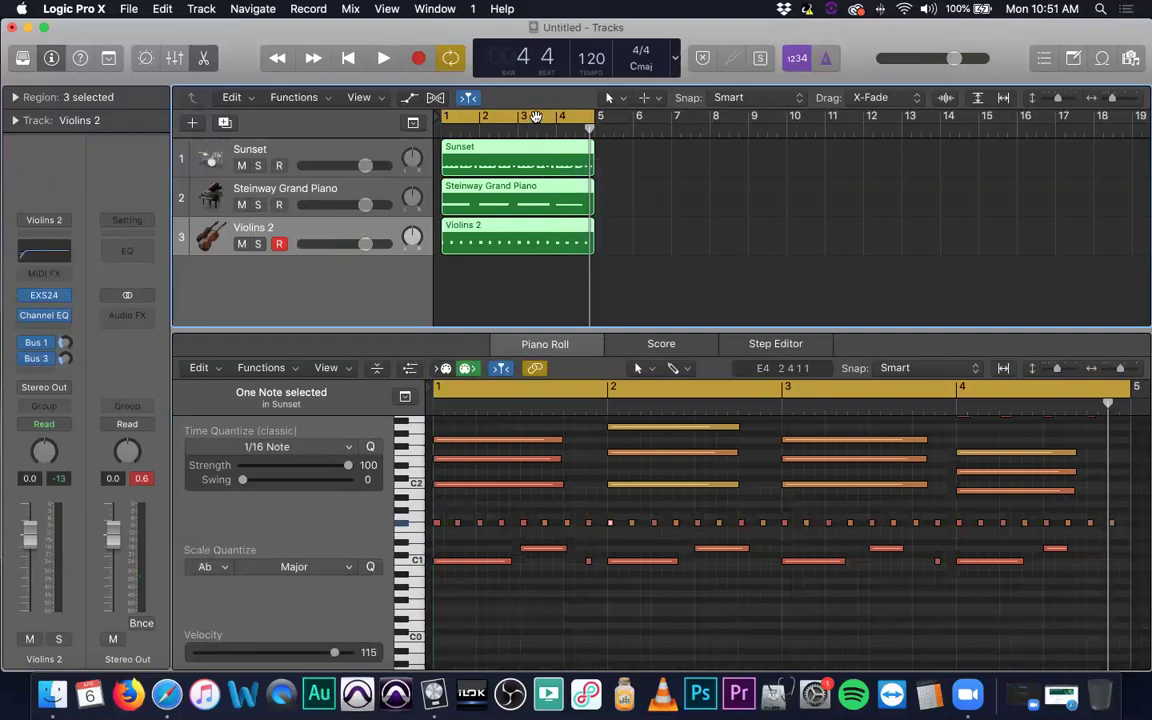
pyautogui.click(536, 117)
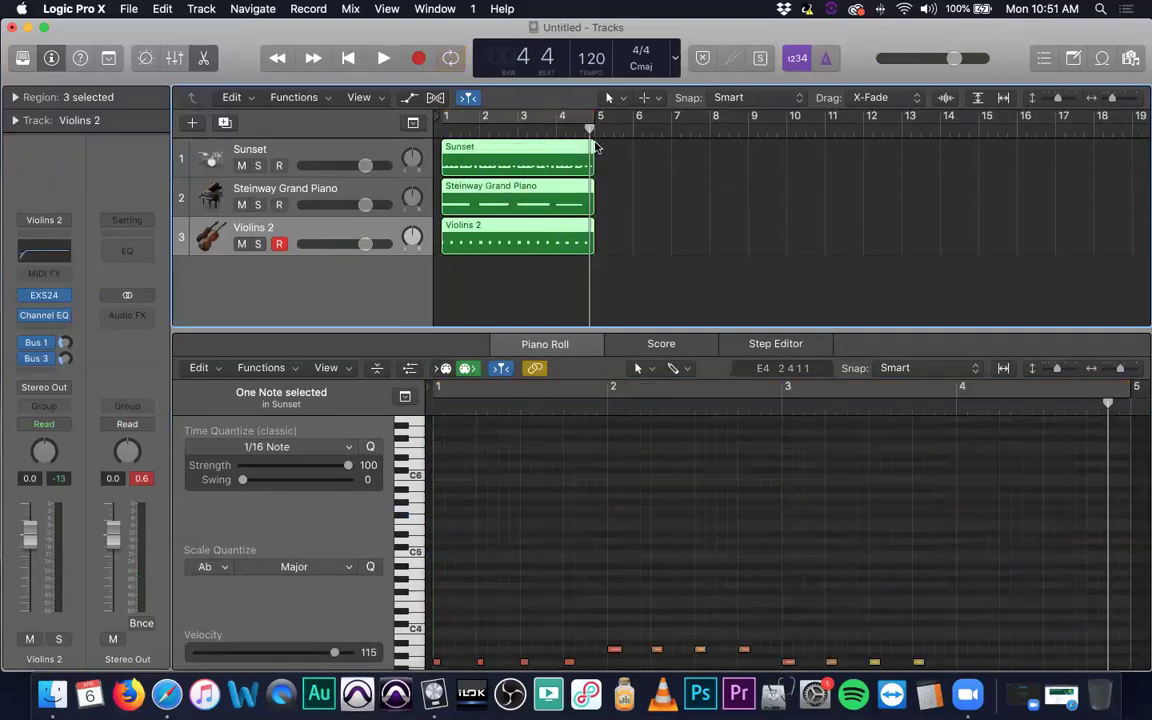
pyautogui.moveTo(595, 144); pyautogui.dragTo(1056, 158)
pyautogui.click(779, 304)
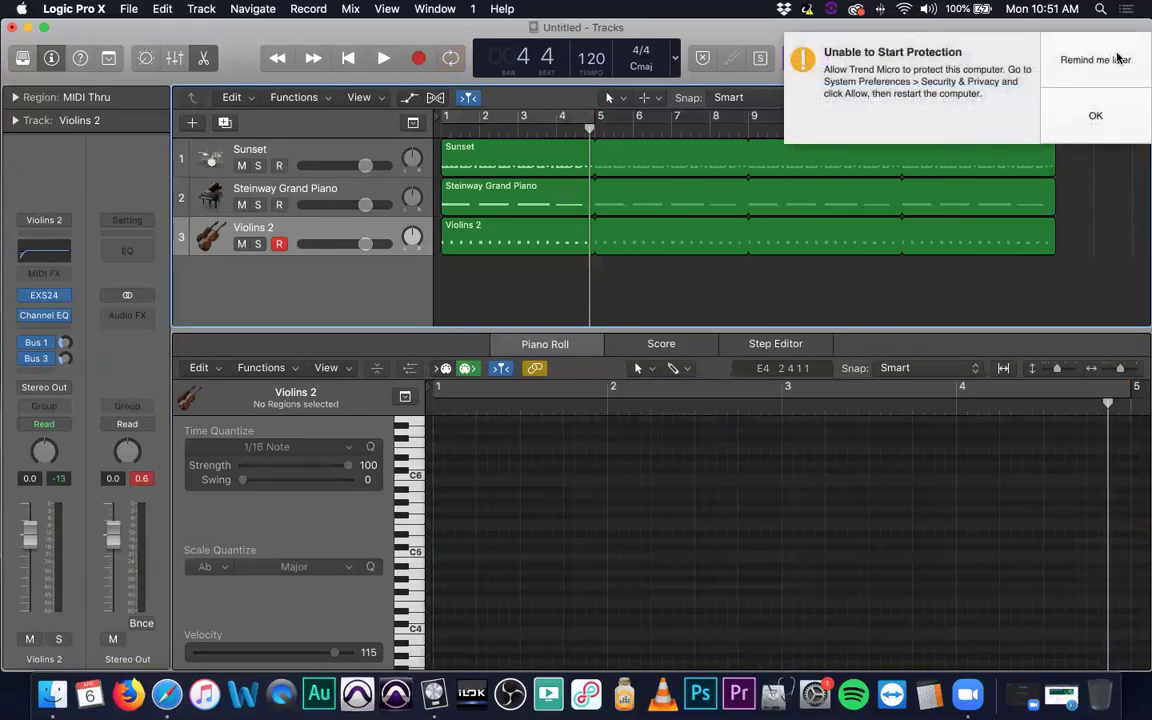
pyautogui.click(1110, 59)
# Convert the loops of all three regions into separate regions with Ctrl+L.
pyautogui.click(539, 153)
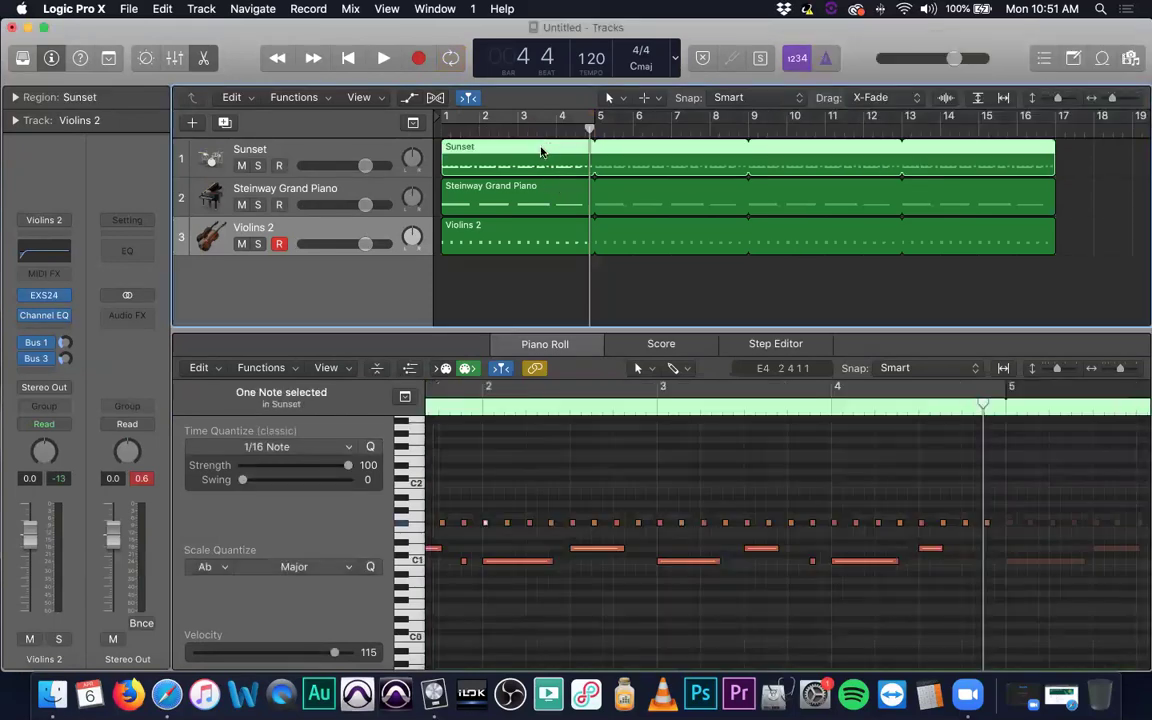
pyautogui.keyDown('shift'); pyautogui.click(470, 200); pyautogui.keyUp('shift')
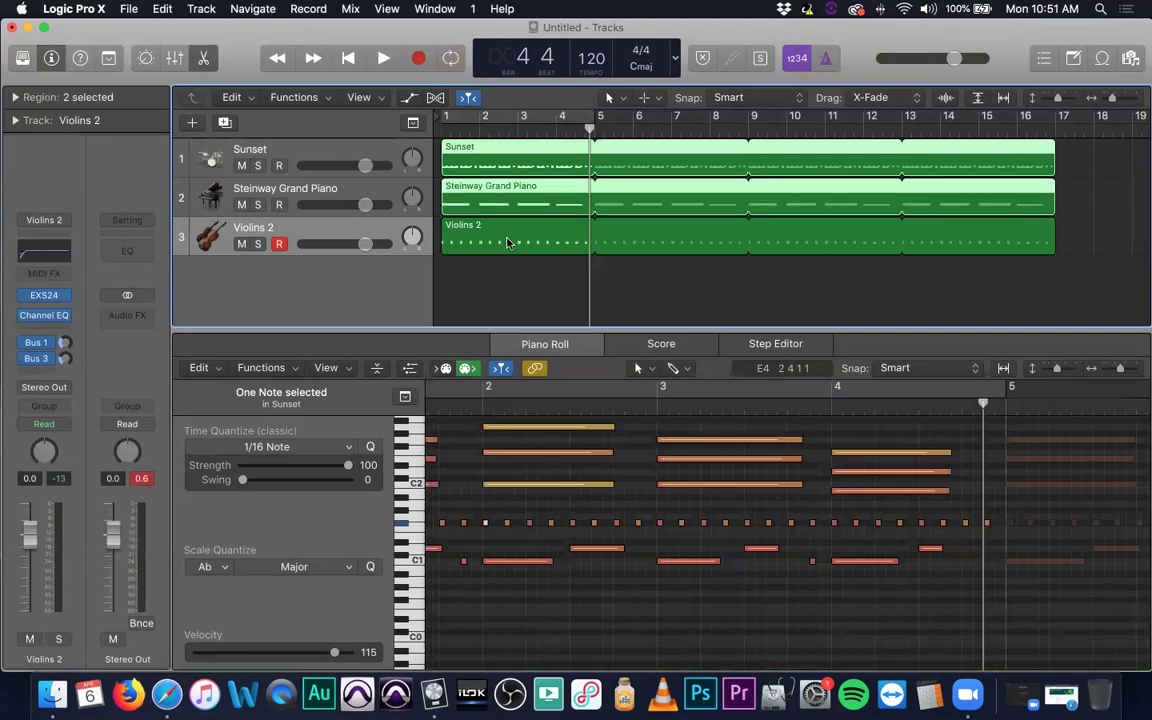
pyautogui.keyDown('shift'); pyautogui.click(510, 229); pyautogui.keyUp('shift')
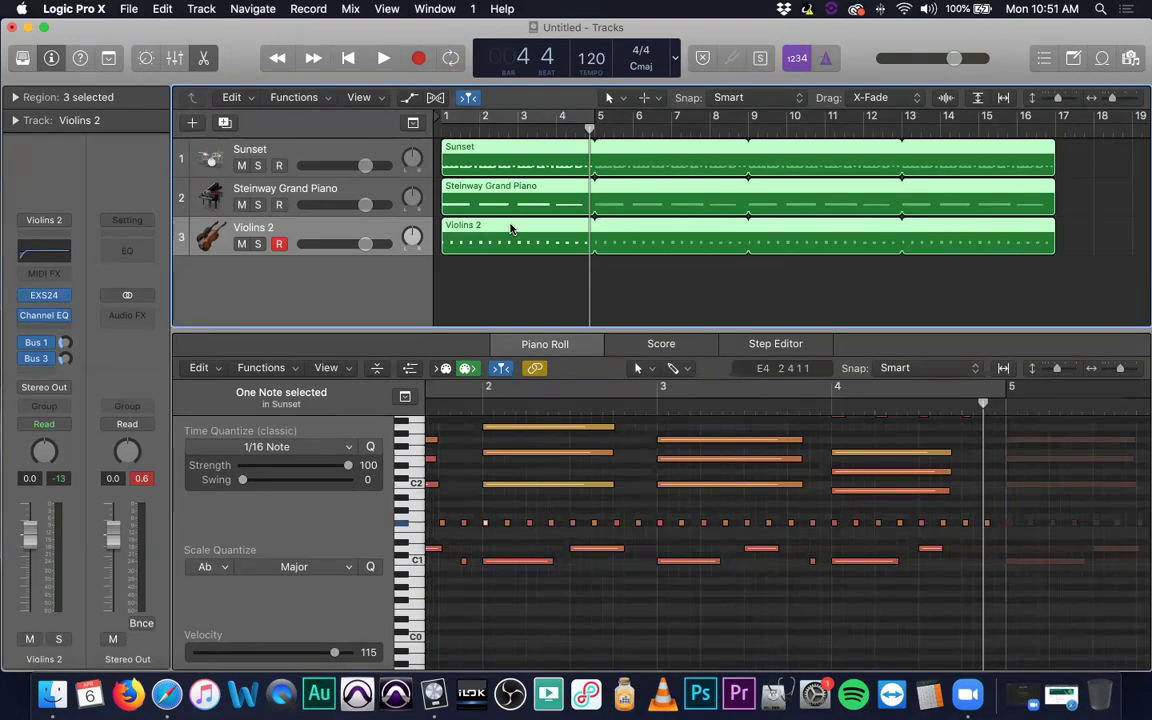
pyautogui.click(660, 256)
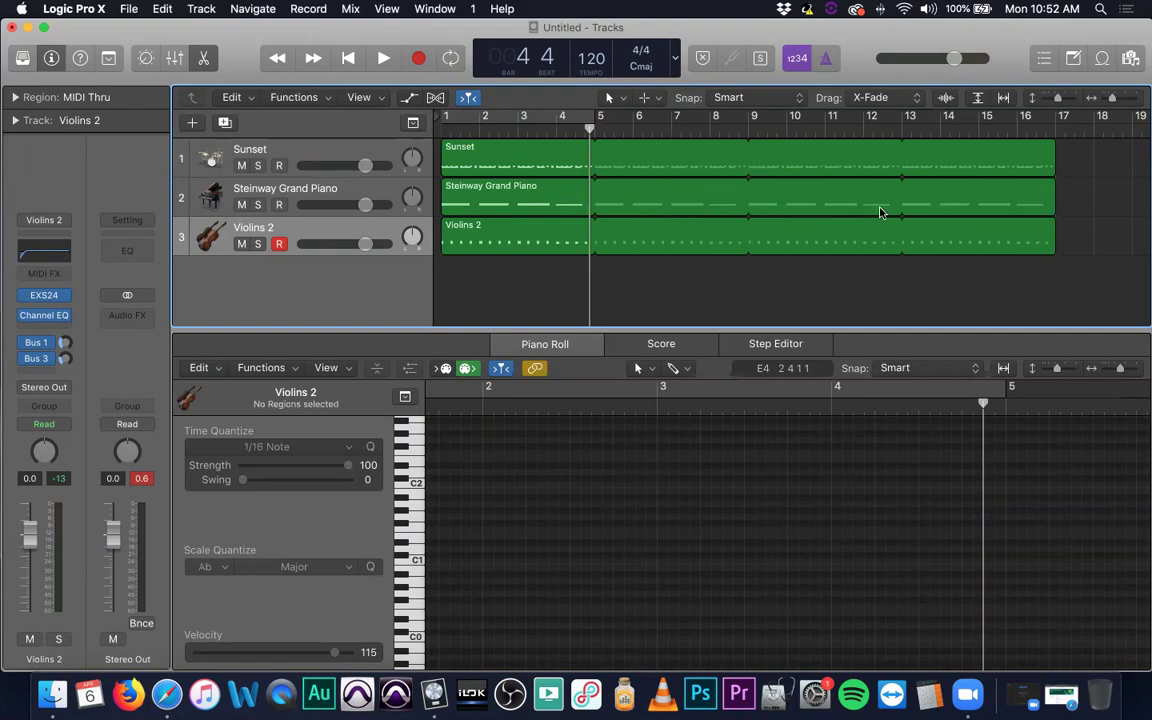
pyautogui.click(520, 148)
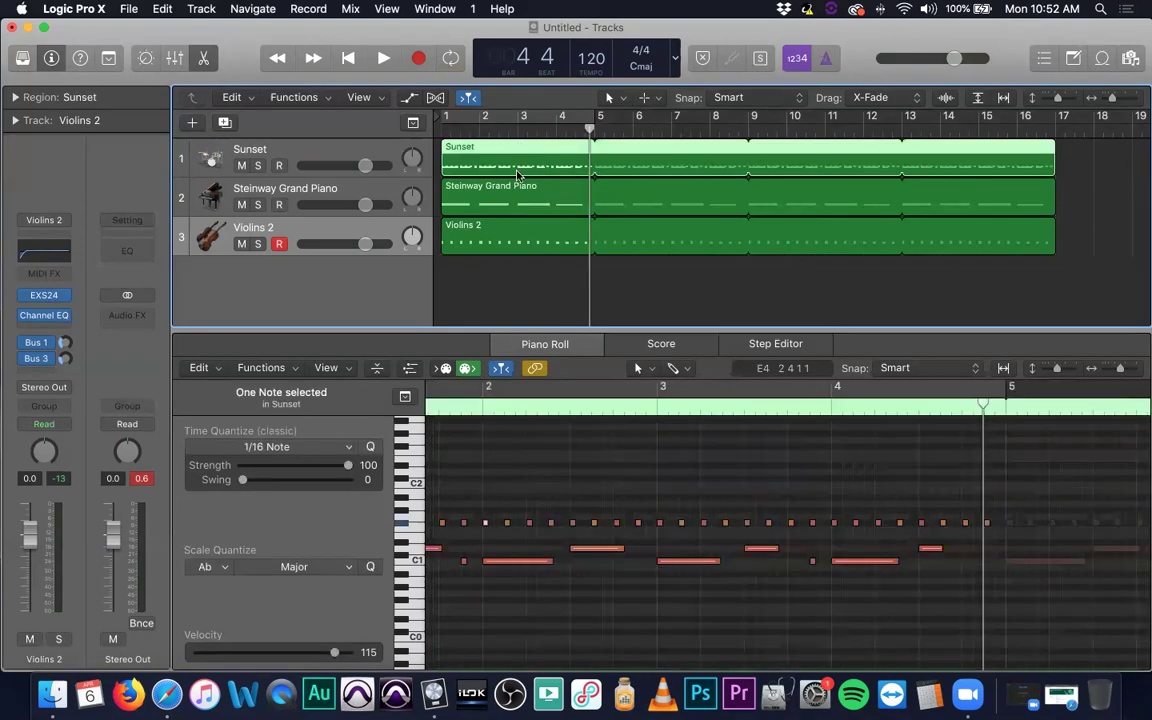
pyautogui.keyDown('shift'); pyautogui.click(460, 196); pyautogui.keyUp('shift')
pyautogui.keyDown('shift'); pyautogui.click(513, 226); pyautogui.keyUp('shift')
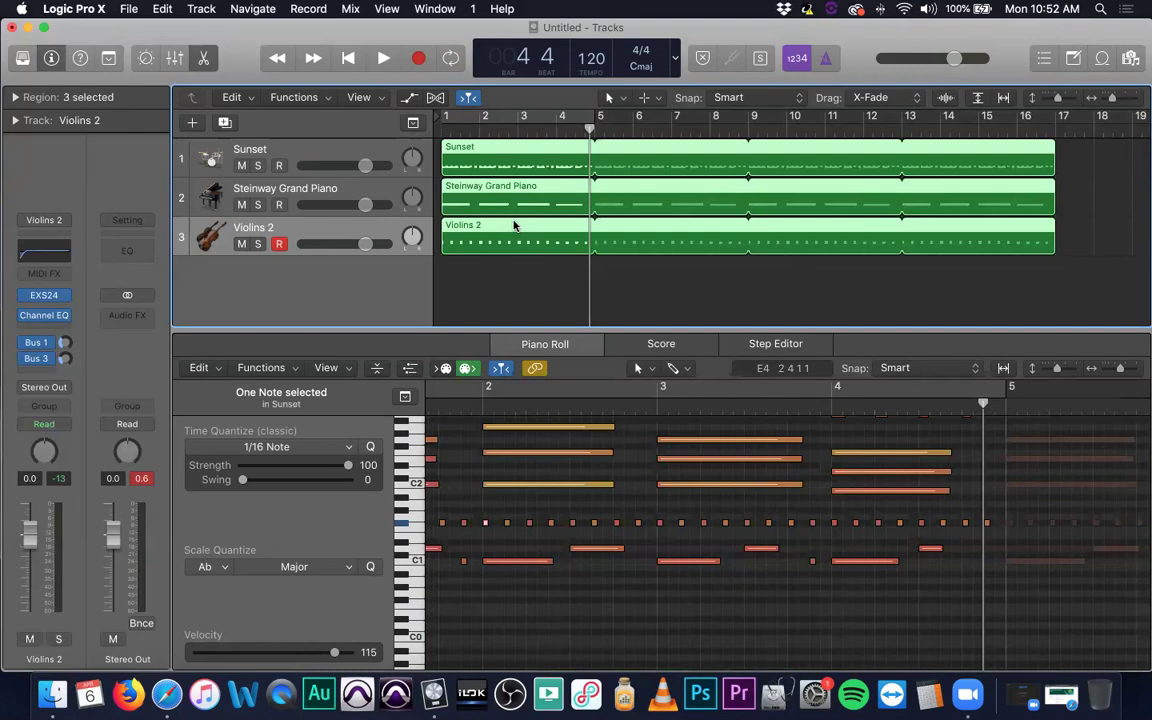
pyautogui.hotkey('ctrl', 'l')
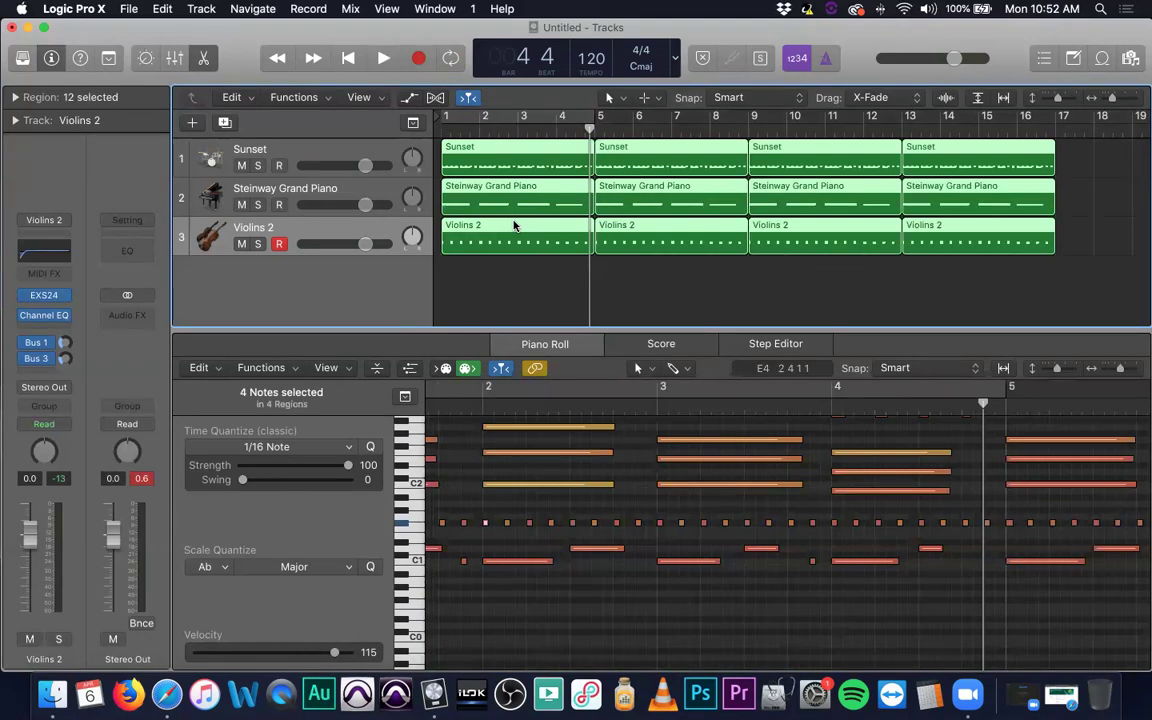
pyautogui.click(1110, 287)
# Delete the piano regions at bars 5 and 13 and the violin regions at bars 9 and 13.
pyautogui.click(670, 209)
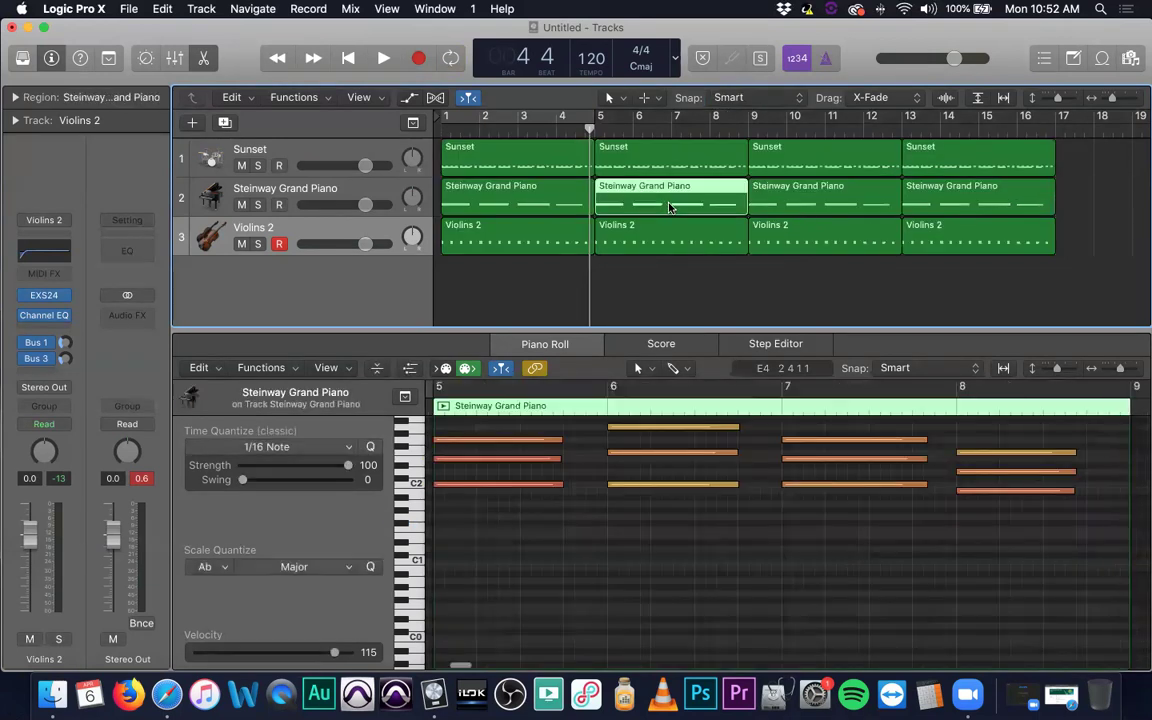
pyautogui.press('Delete')
pyautogui.click(818, 237)
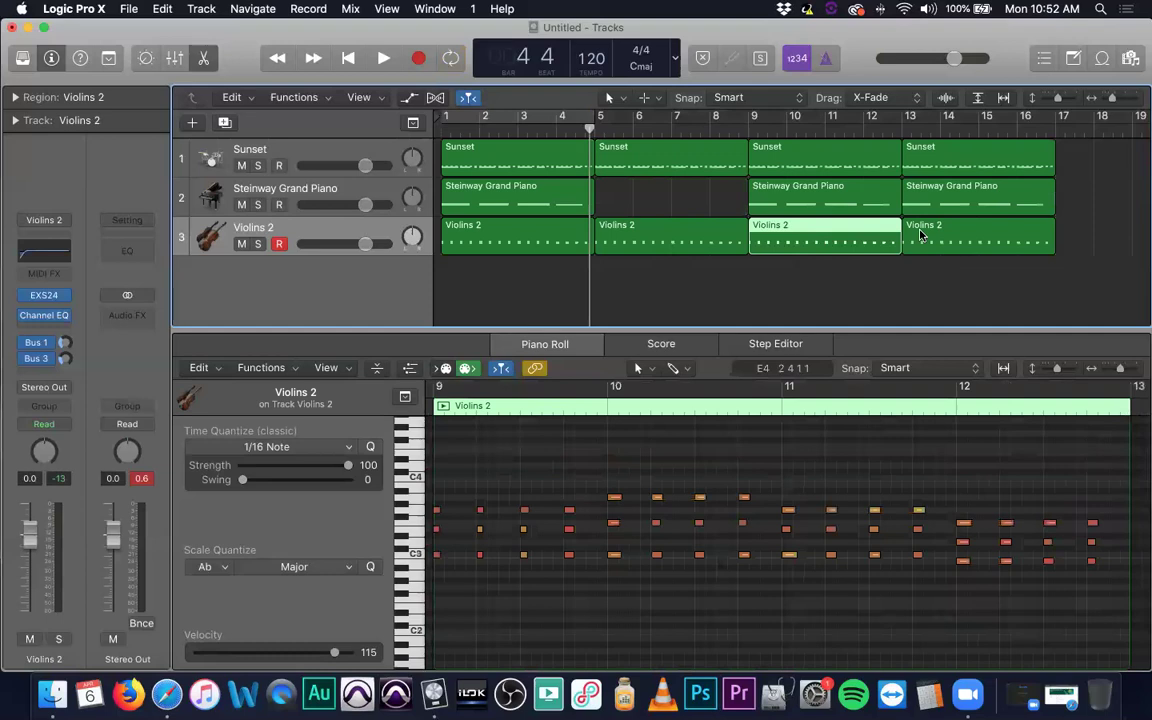
pyautogui.press('Delete')
pyautogui.click(935, 237)
pyautogui.press('Delete')
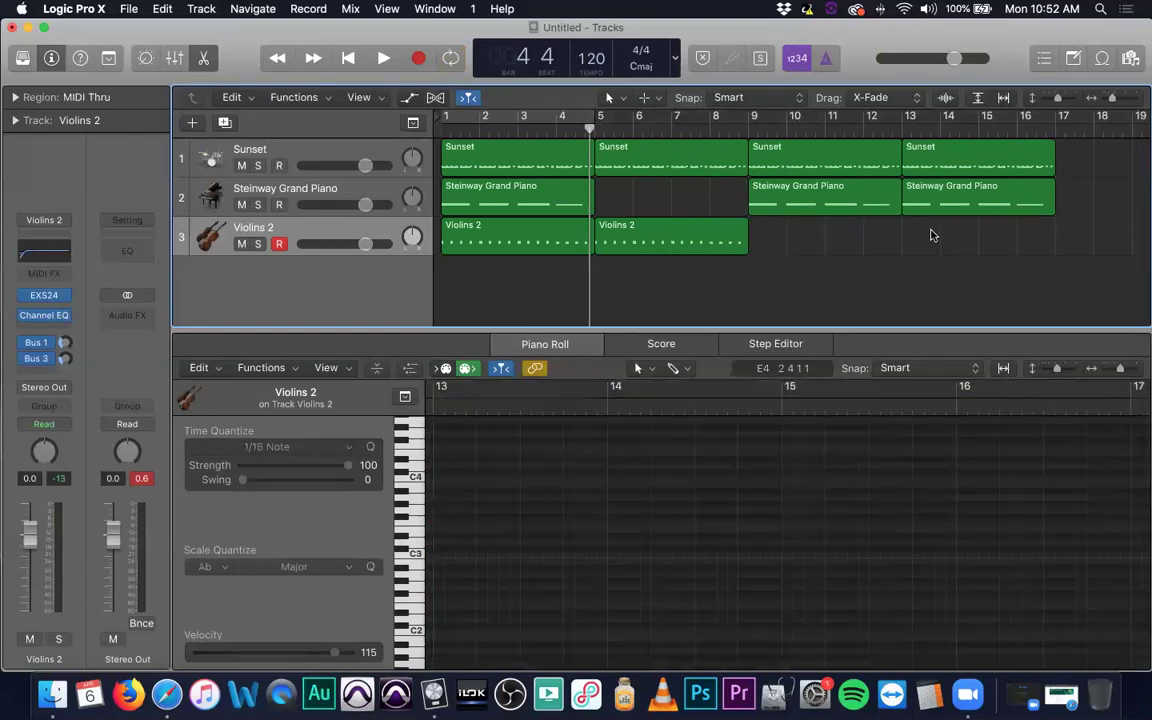
pyautogui.click(935, 215)
pyautogui.press('Delete')
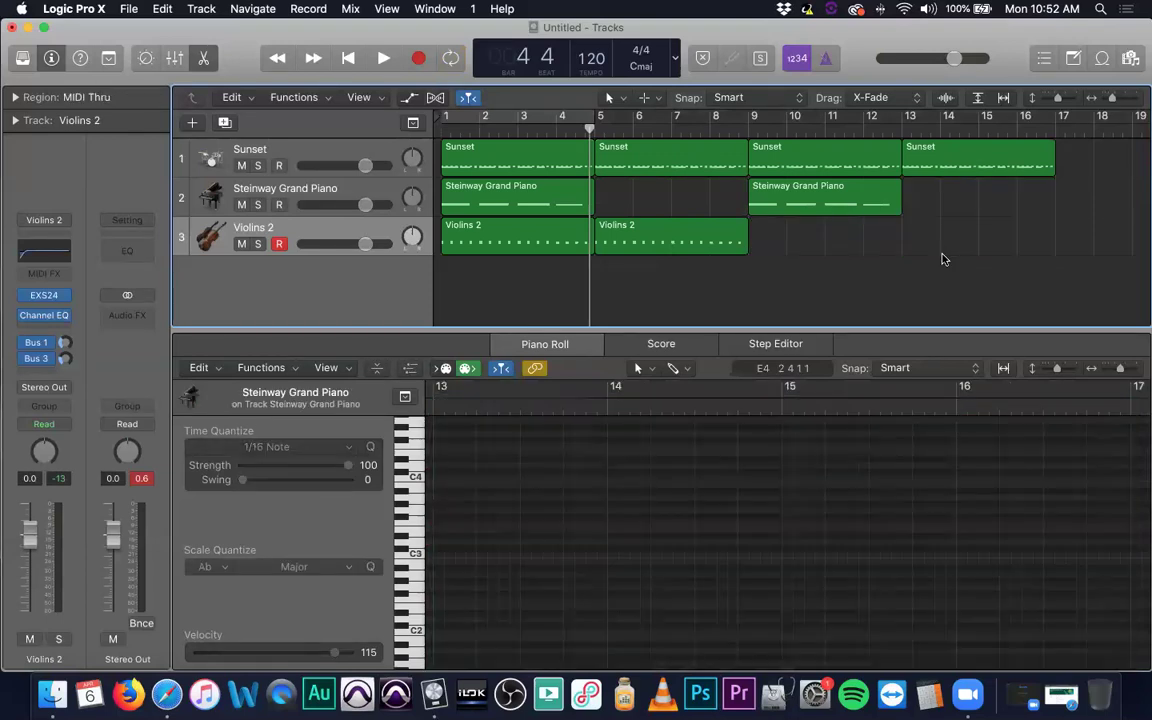
# Play the arrangement from bar 1 and stop.
pyautogui.press('Return')
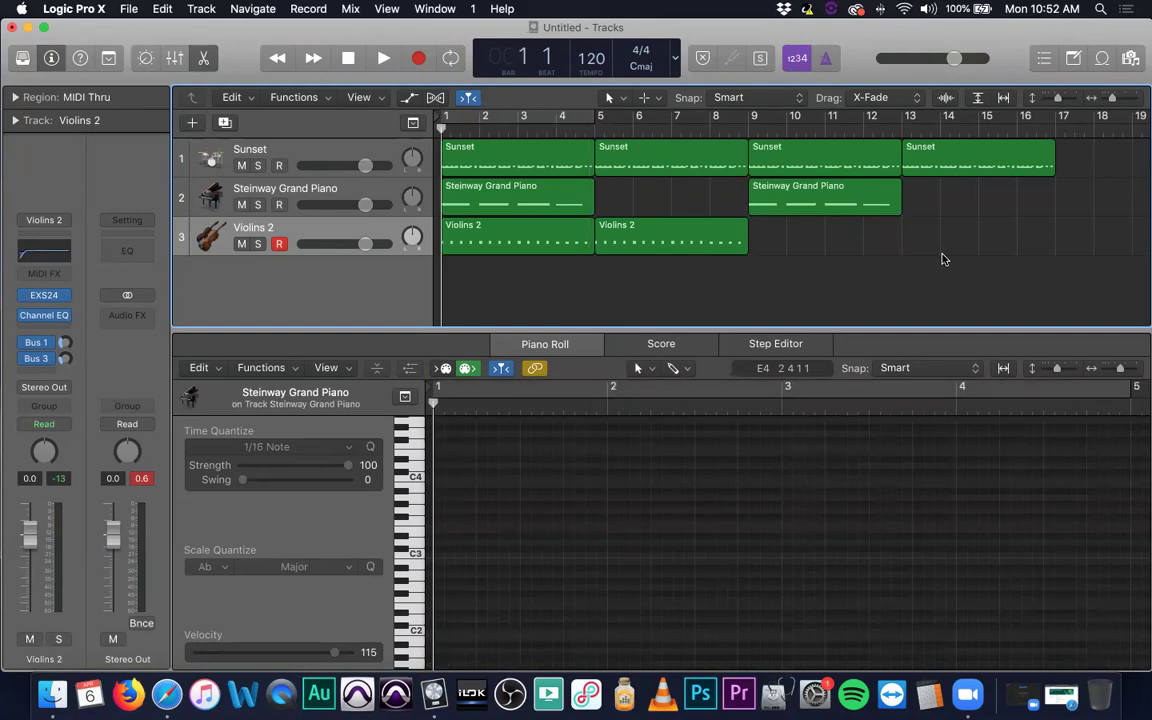
pyautogui.press('space')
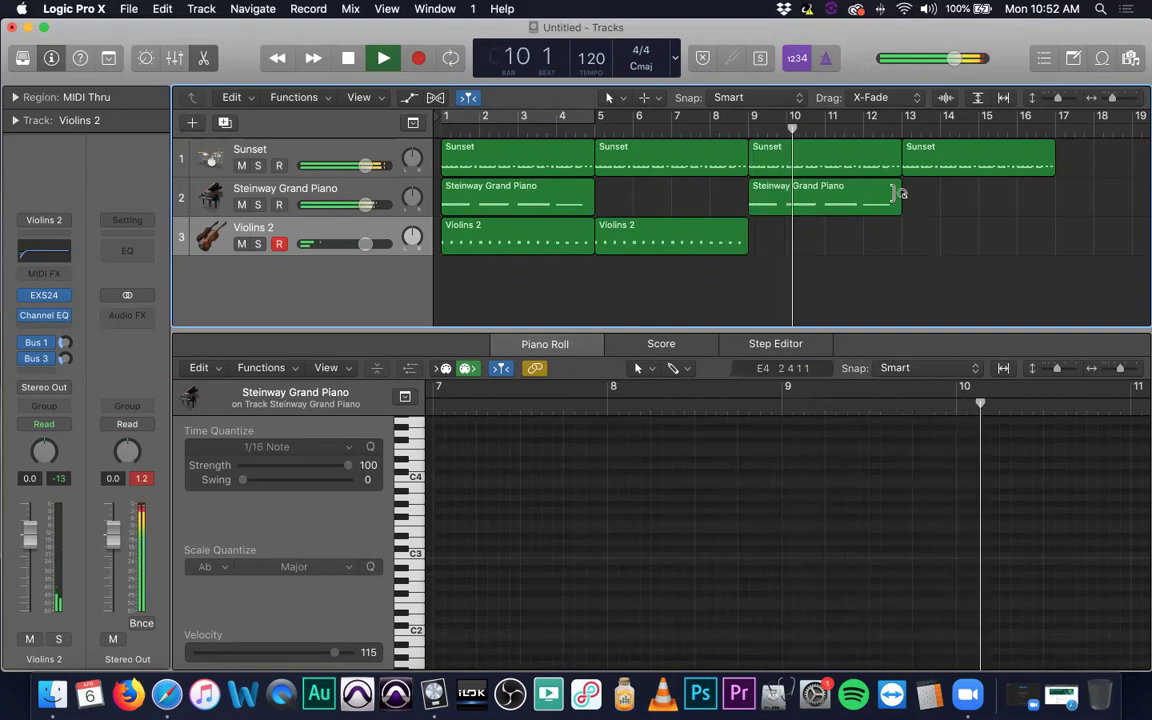
pyautogui.press('space')
# Set a cycle range over bars 9–12 and select the Steinway Grand Piano track.
pyautogui.moveTo(472, 108); pyautogui.dragTo(668, 118)
pyautogui.moveTo(571, 119); pyautogui.dragTo(806, 118)
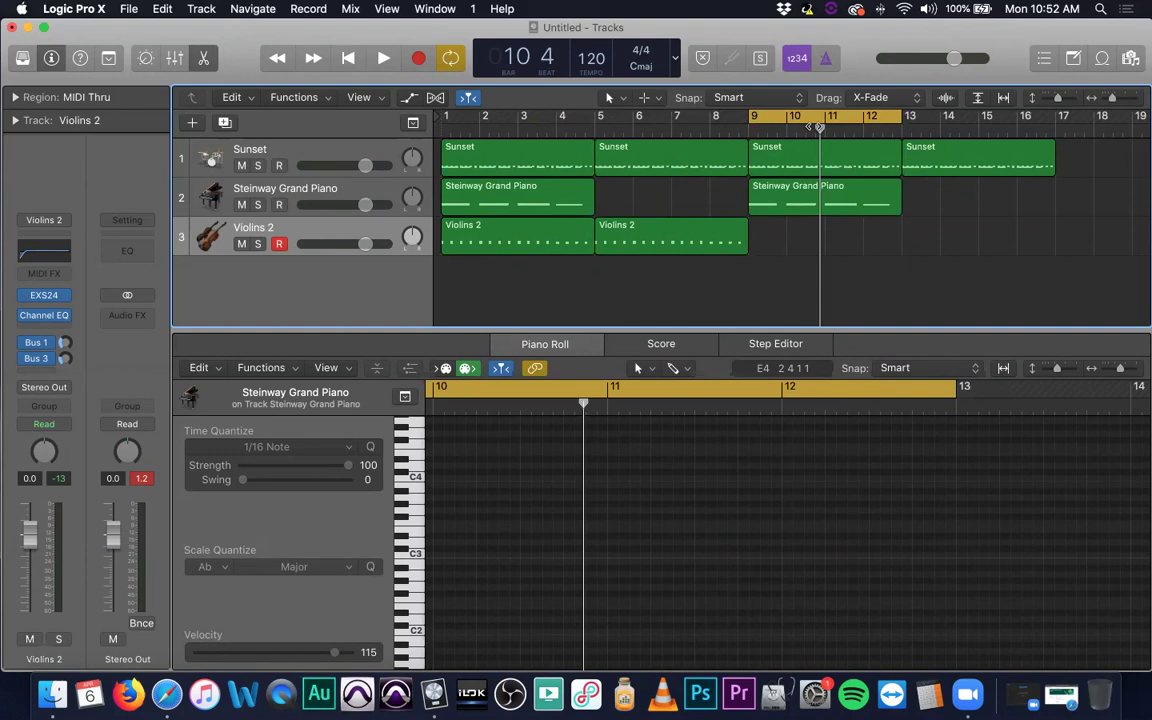
pyautogui.click(385, 188)
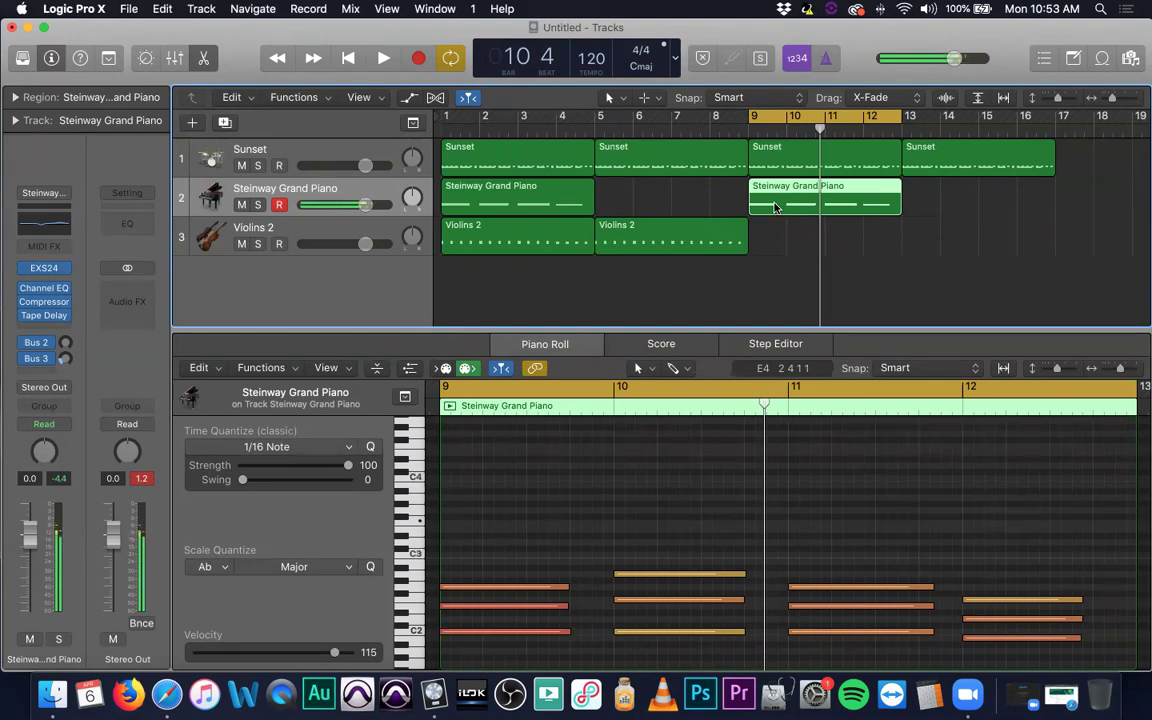
# Record a single-note melody over the cycled bars 9–12 on the Steinway Grand Piano track.
pyautogui.click(418, 60)
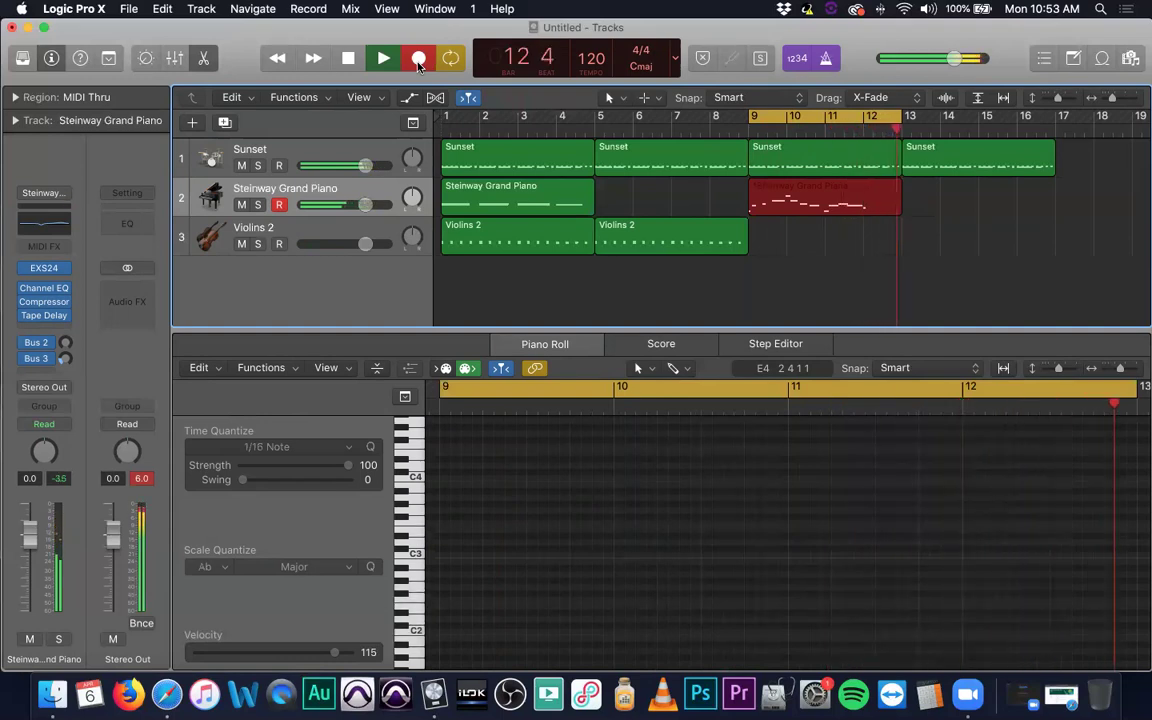
pyautogui.press('space')
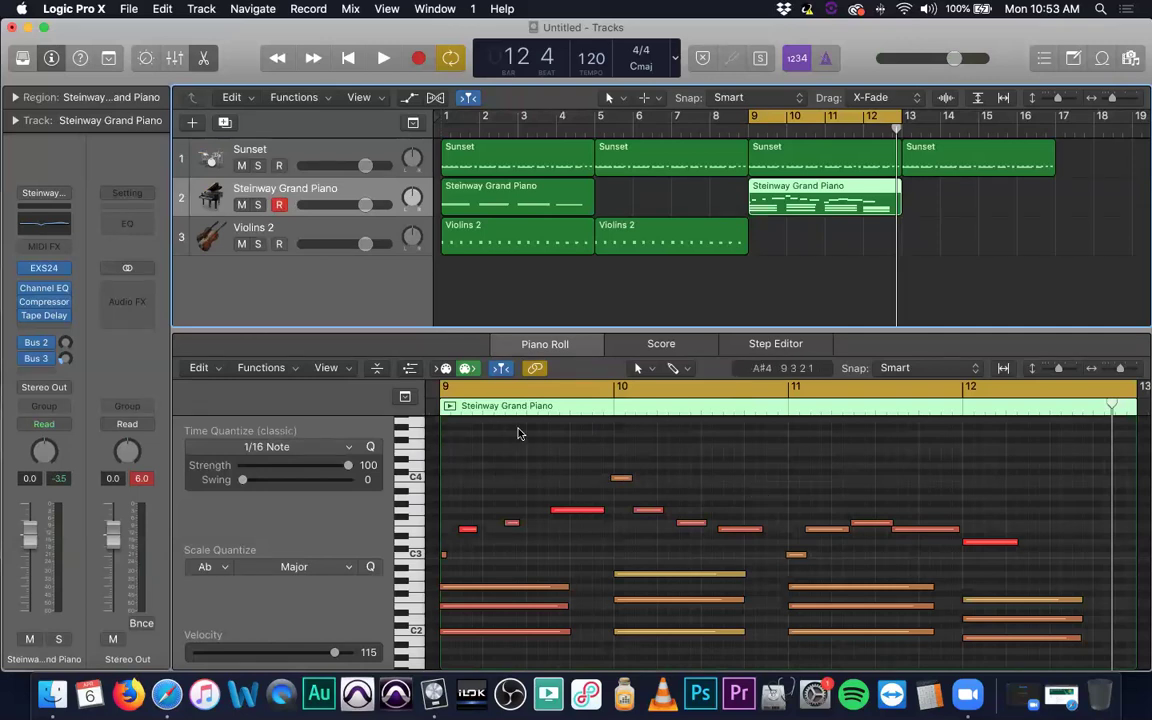
pyautogui.click(913, 200)
# Quantize the 13 melody notes to 1/16 Note and play back bars 9–12.
pyautogui.click(770, 192)
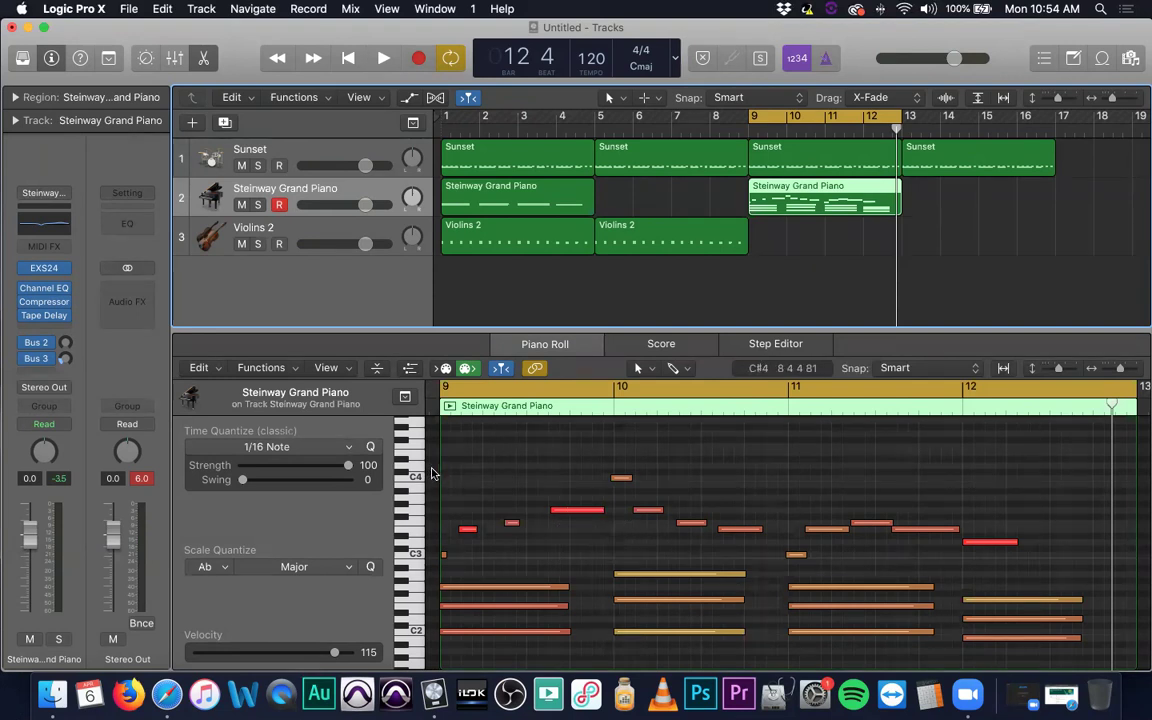
pyautogui.moveTo(435, 461); pyautogui.dragTo(1000, 566)
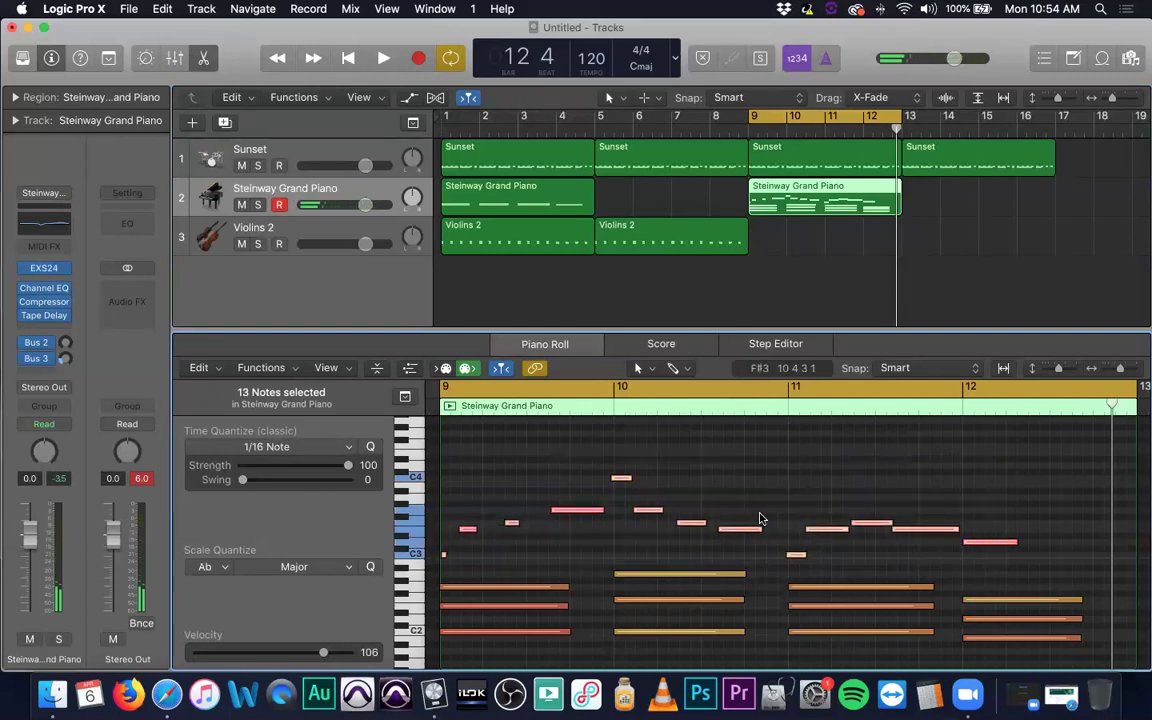
pyautogui.click(372, 447)
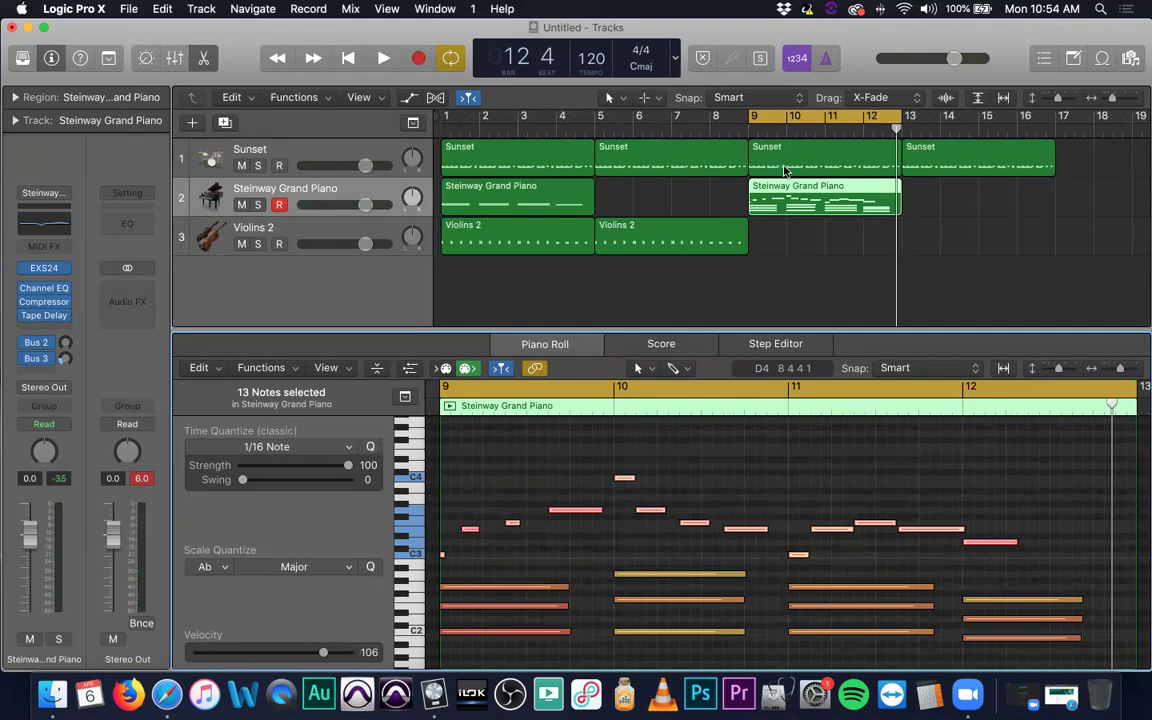
pyautogui.press('space')
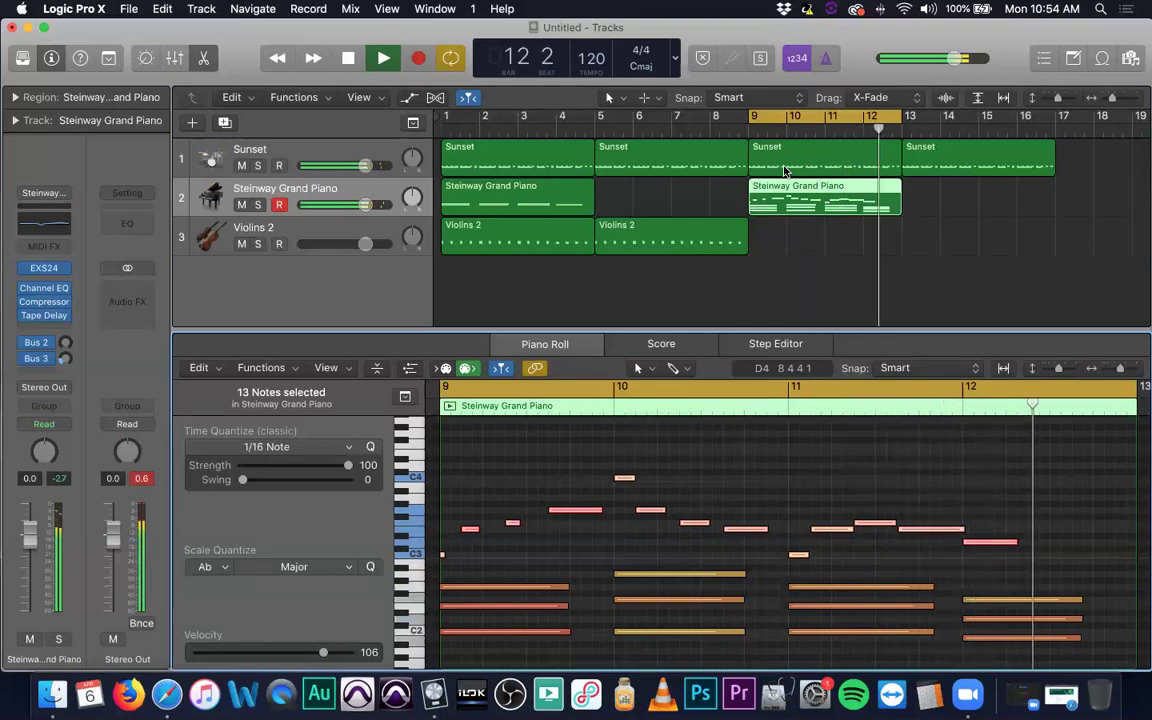
pyautogui.press('space')
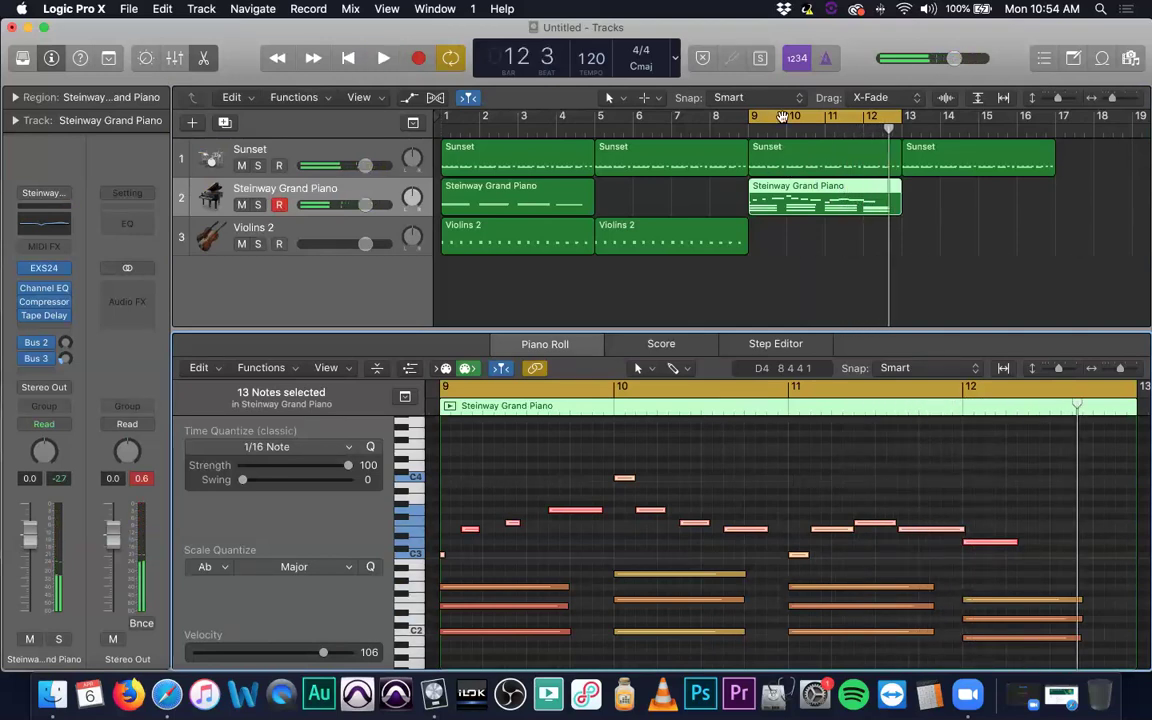
# Turn off cycle, loop the piano region to bar 16, and copy Violins 2 to bar 13.
pyautogui.click(793, 117)
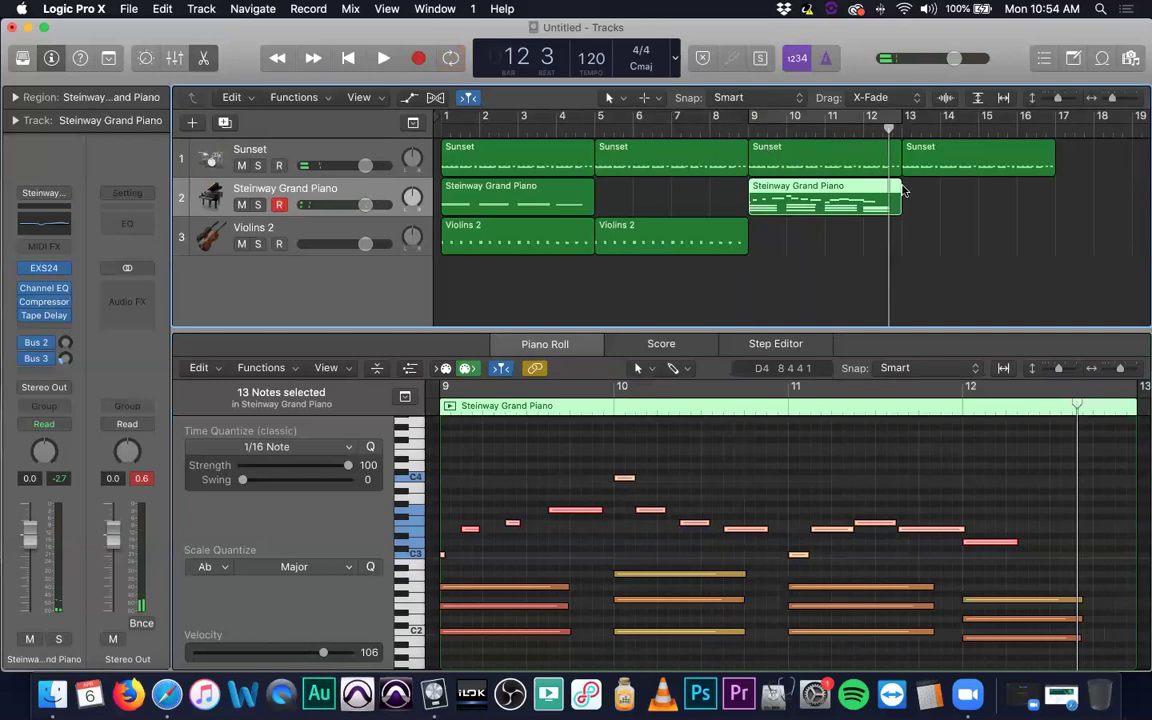
pyautogui.moveTo(899, 190); pyautogui.dragTo(1055, 189)
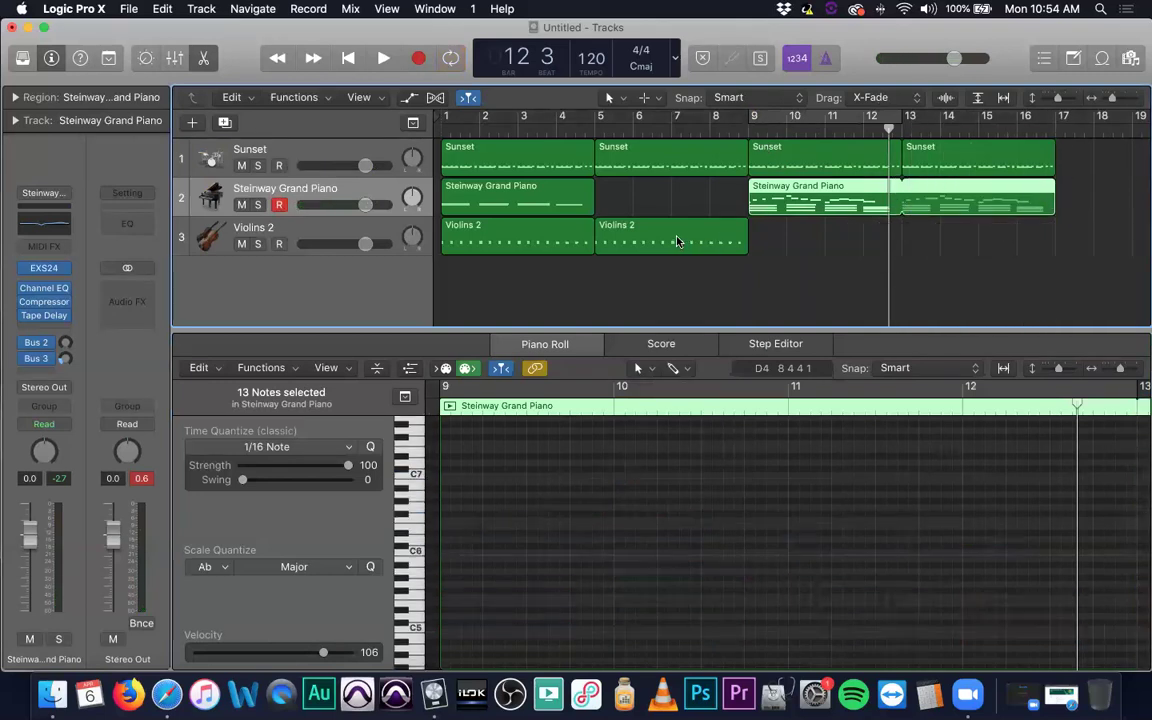
pyautogui.moveTo(676, 241); pyautogui.dragTo(987, 244)
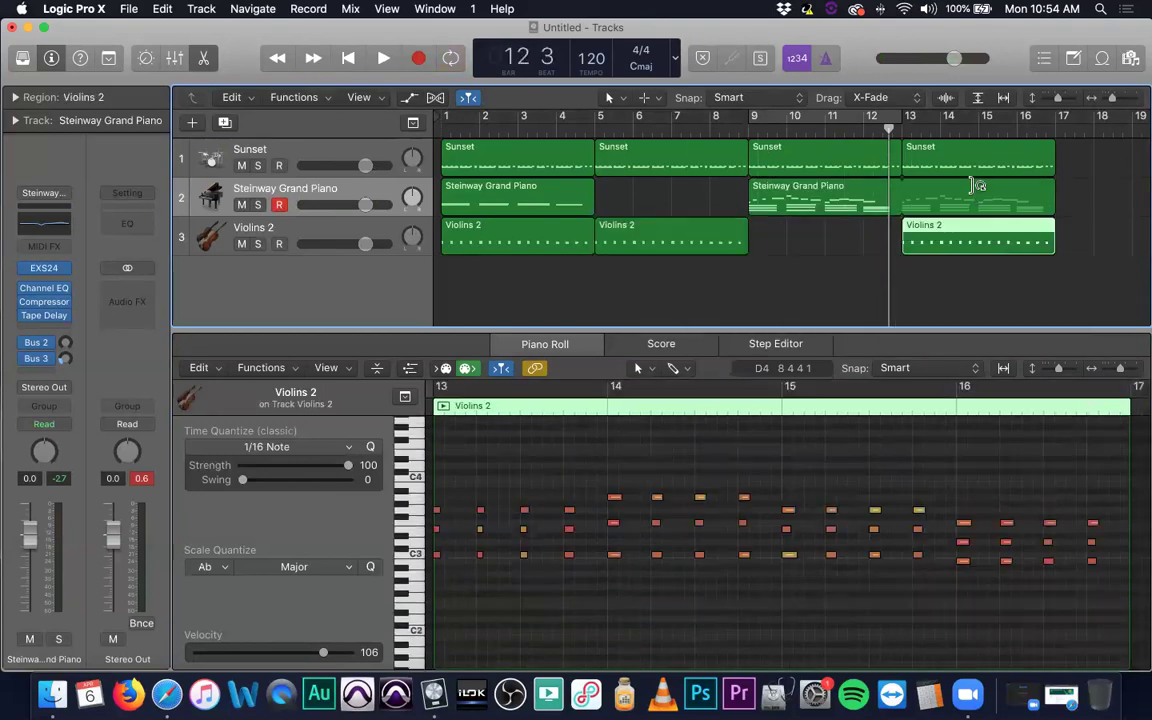
# Repeat the bar 9 piano region at bar 13 and bring up the Save As dialog.
pyautogui.click(855, 189)
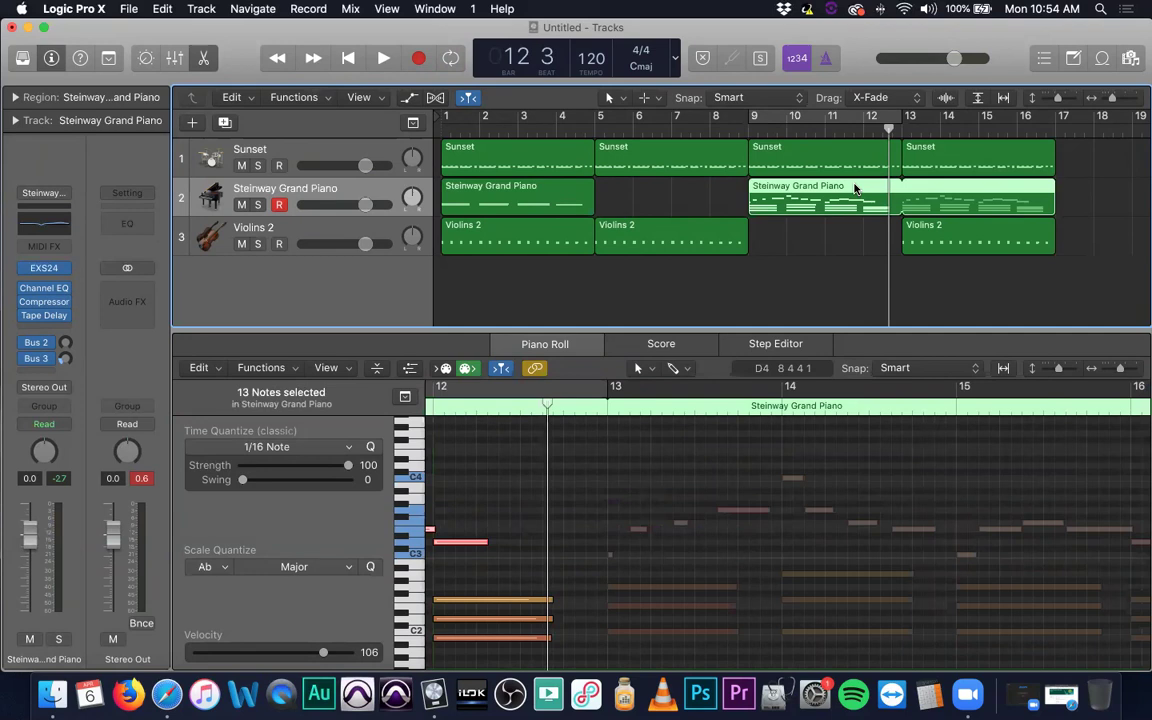
pyautogui.press('super+r')
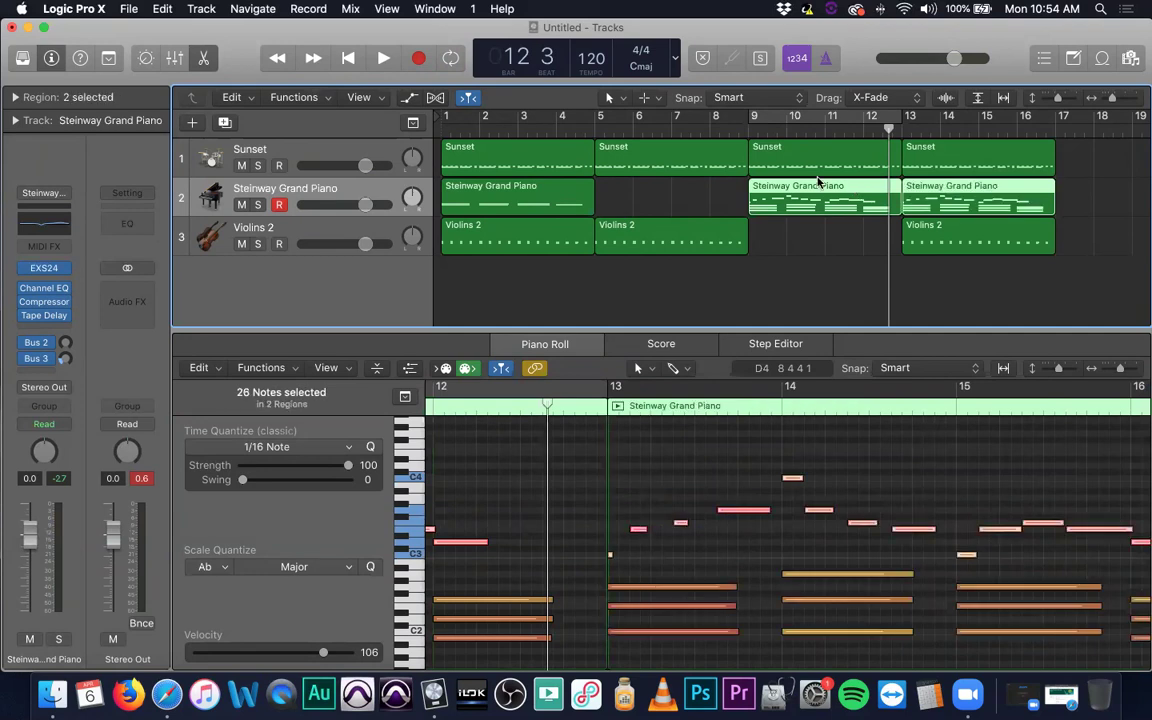
pyautogui.press('Return')
pyautogui.press('super+s')
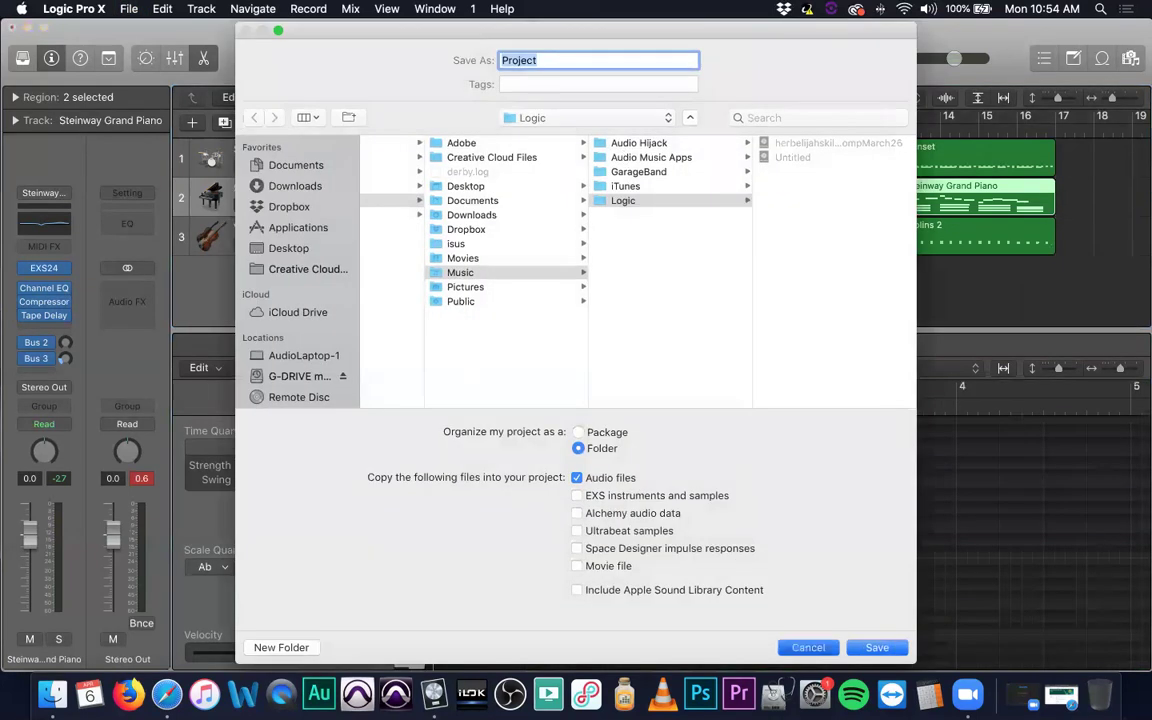
# Cancel the Save As dialog and play the 16-bar arrangement from bar 1.
pyautogui.press('Escape')
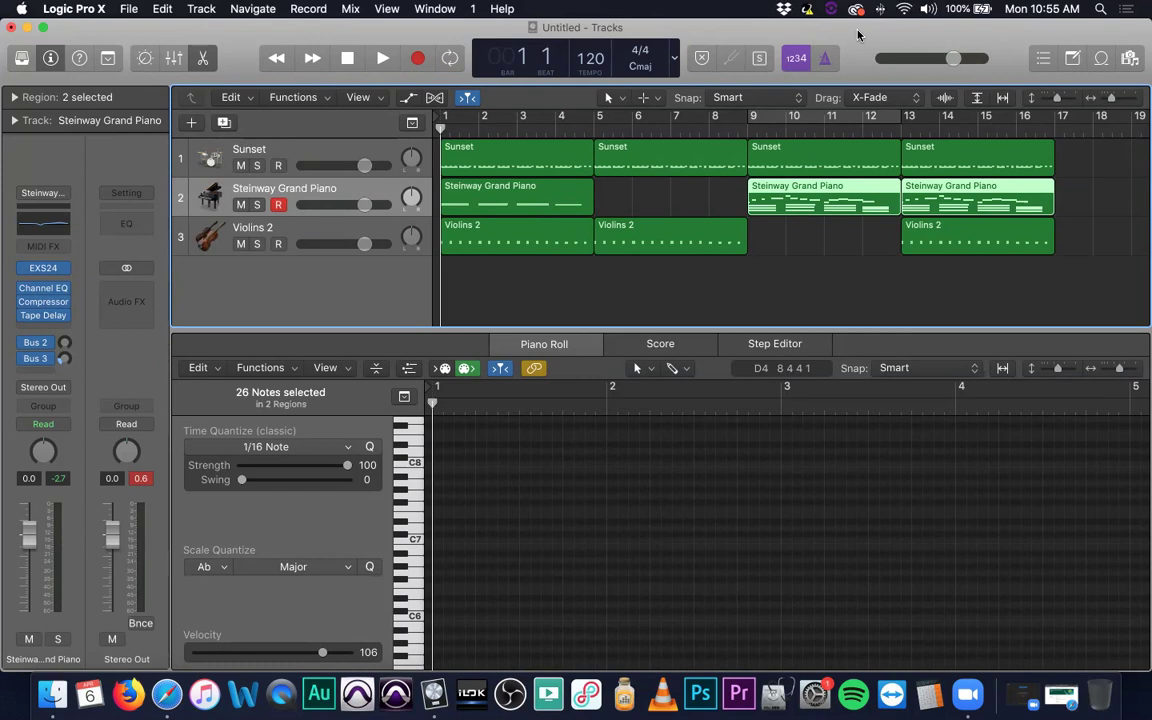
pyautogui.press('space')
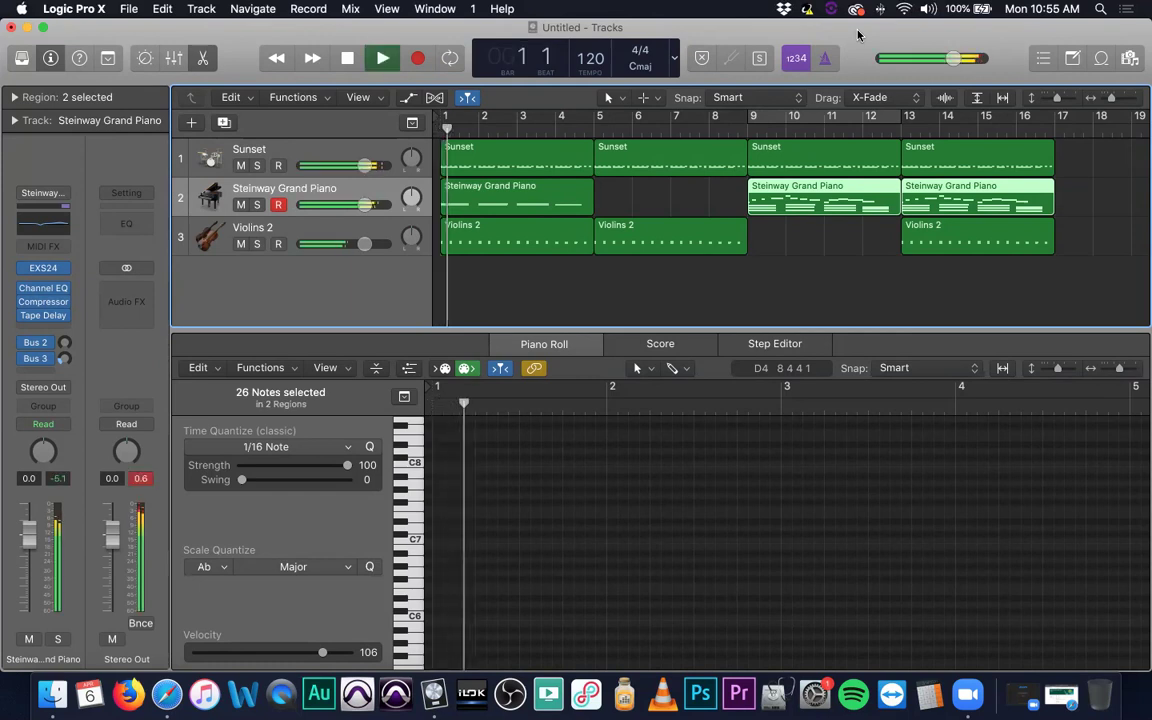
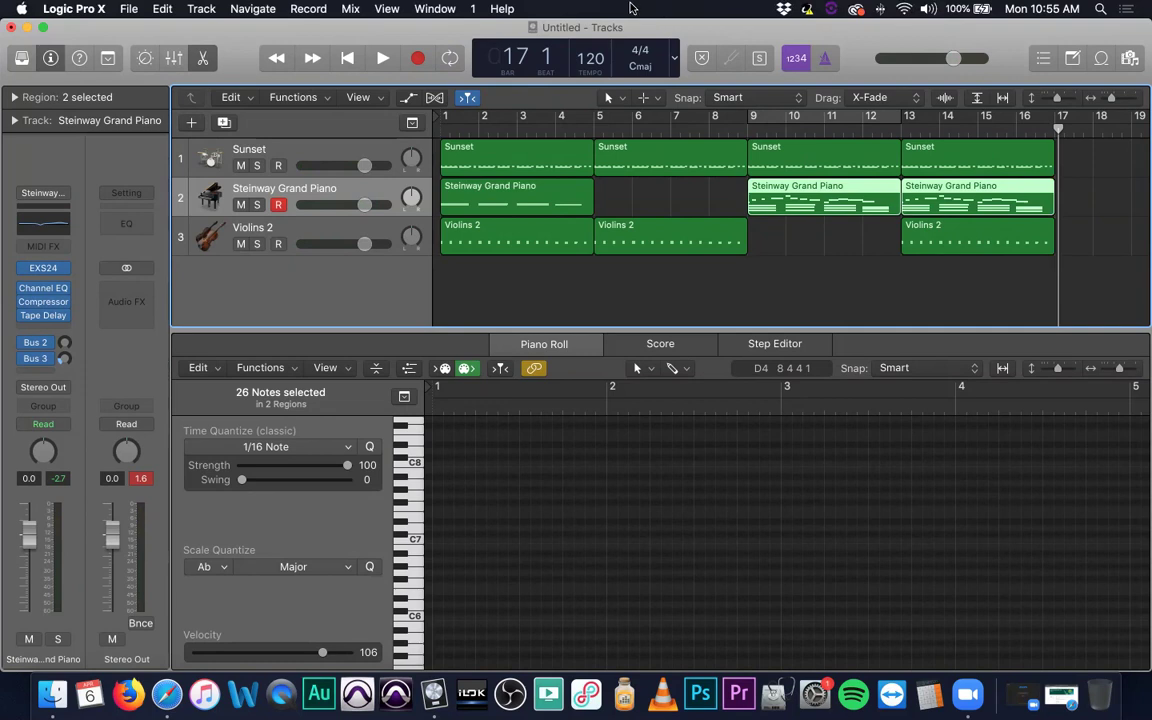
# Create a cycle range over bars 13–17 and show the last Sunset region in the Piano Roll.
pyautogui.moveTo(812, 123); pyautogui.dragTo(966, 110)
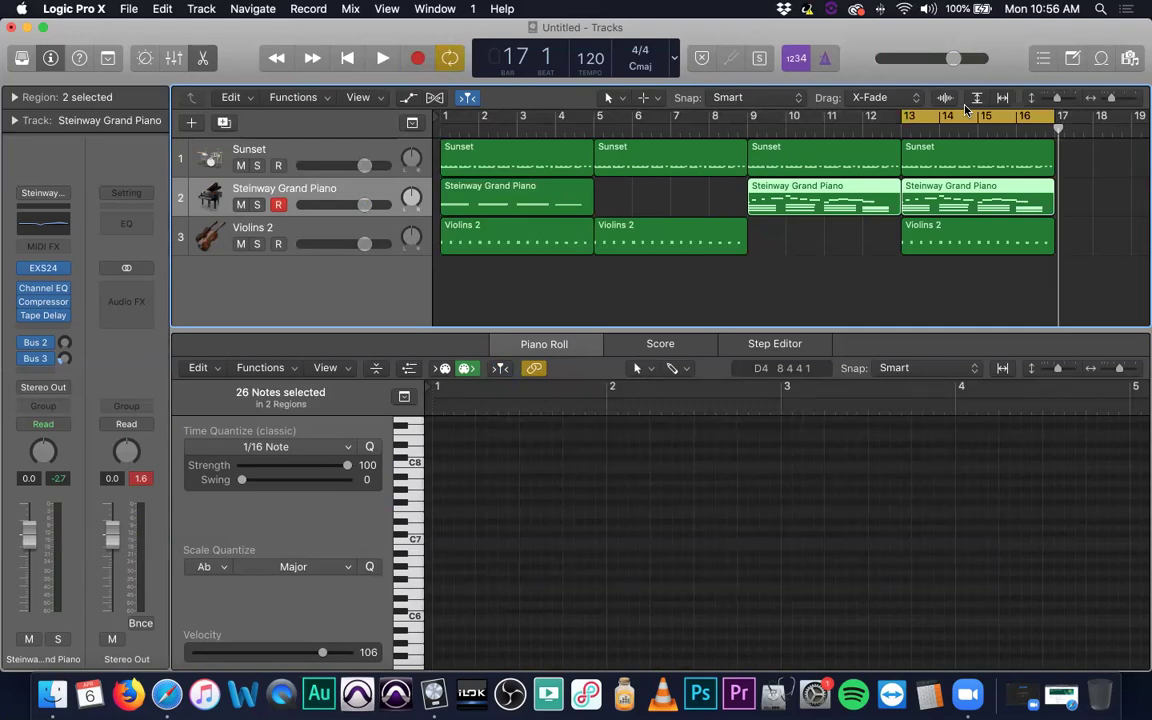
pyautogui.click(1005, 158)
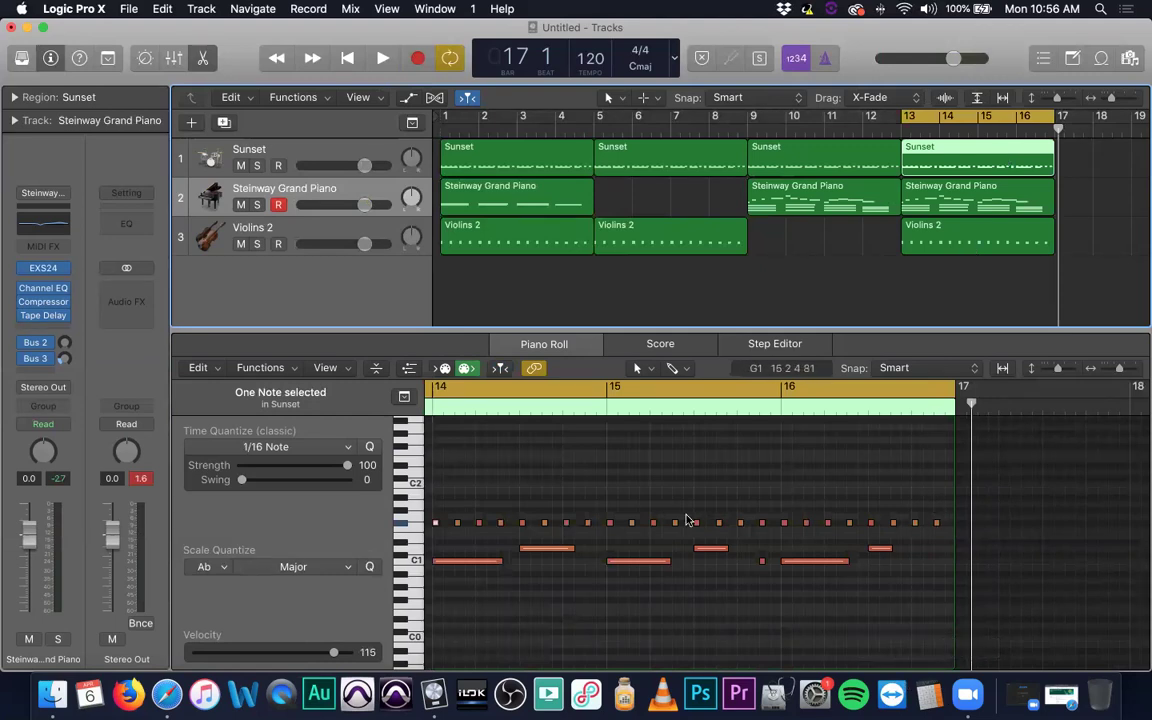
# Raise one of the repeated F#1 drum notes in bar 14 to a higher pitch.
pyautogui.click(449, 507)
pyautogui.click(436, 522)
pyautogui.click(439, 536)
pyautogui.click(436, 522)
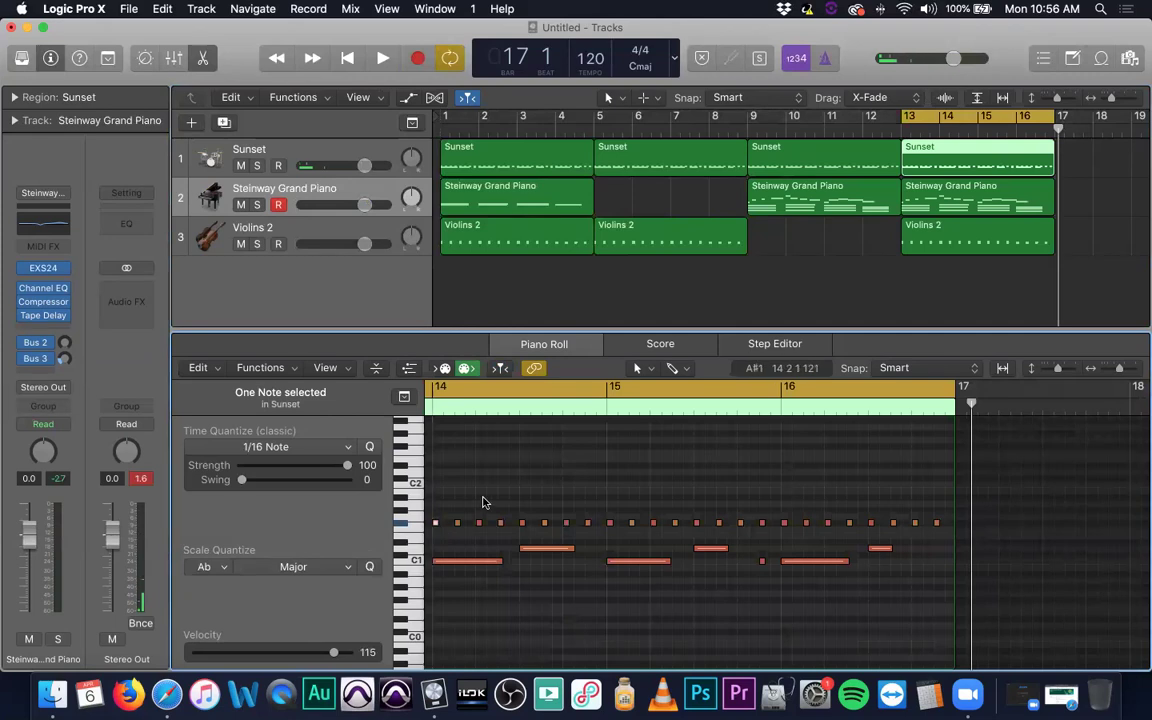
pyautogui.hscroll(-5, 481, 501)
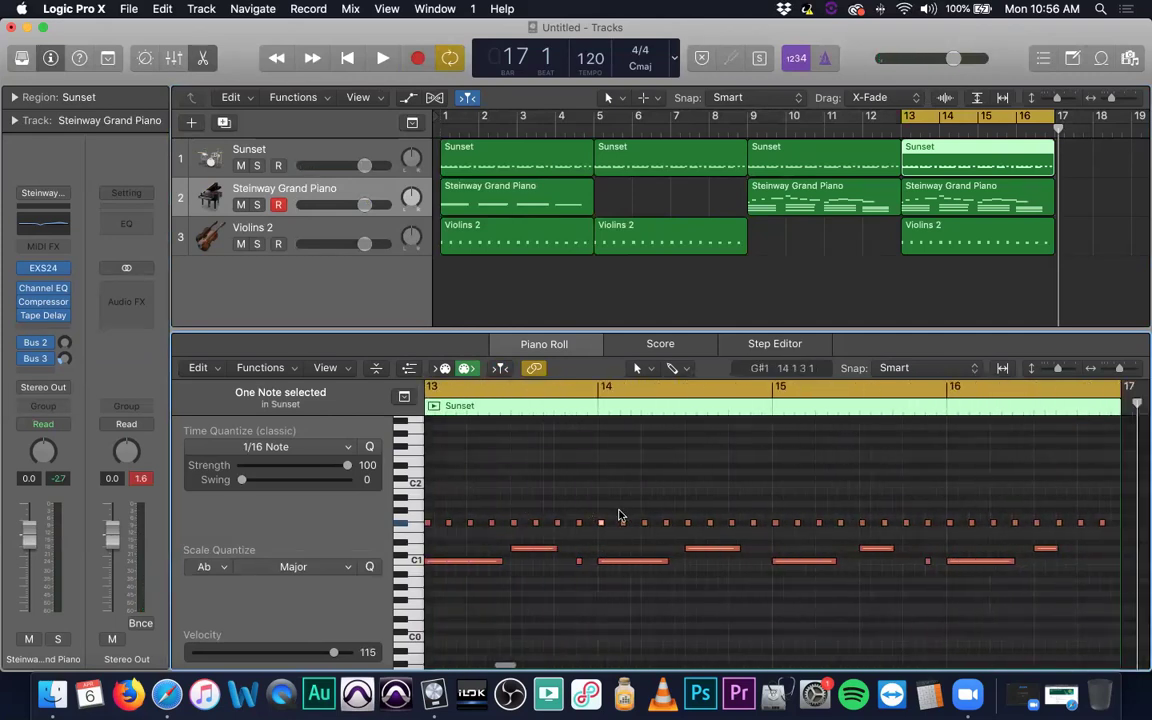
pyautogui.moveTo(601, 527); pyautogui.dragTo(598, 479)
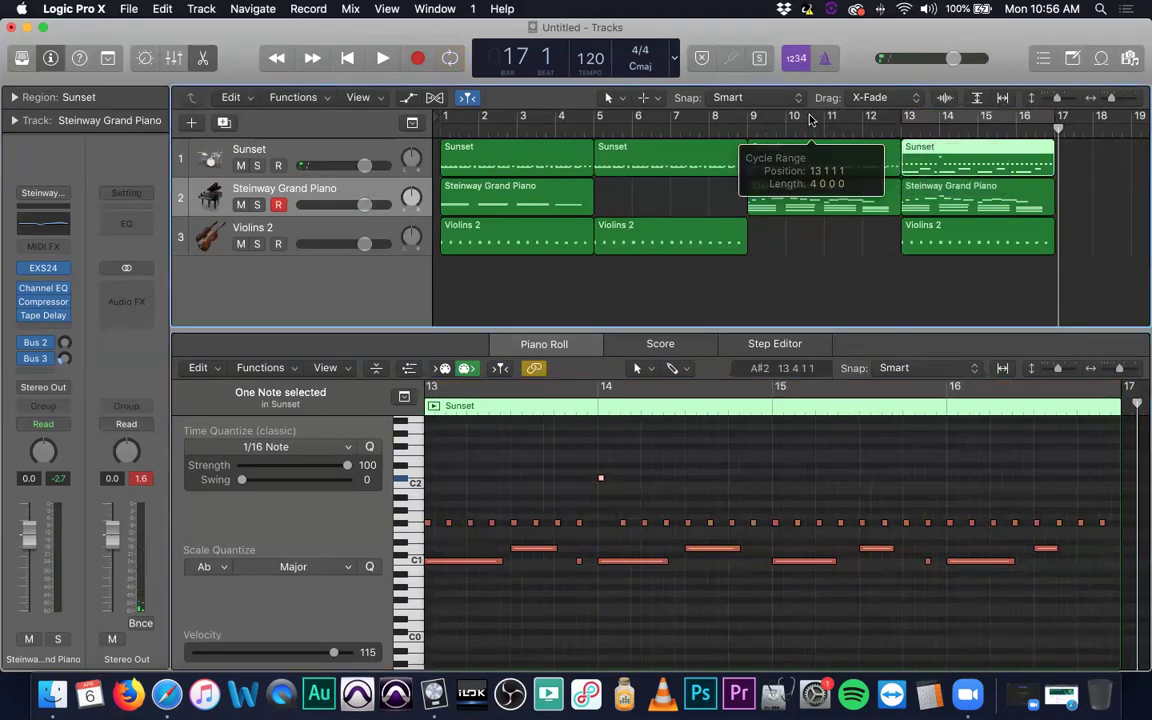
# Play the arrangement back from bar 8, dismissing the security alert, then stop.
pyautogui.moveTo(743, 126); pyautogui.dragTo(740, 130)
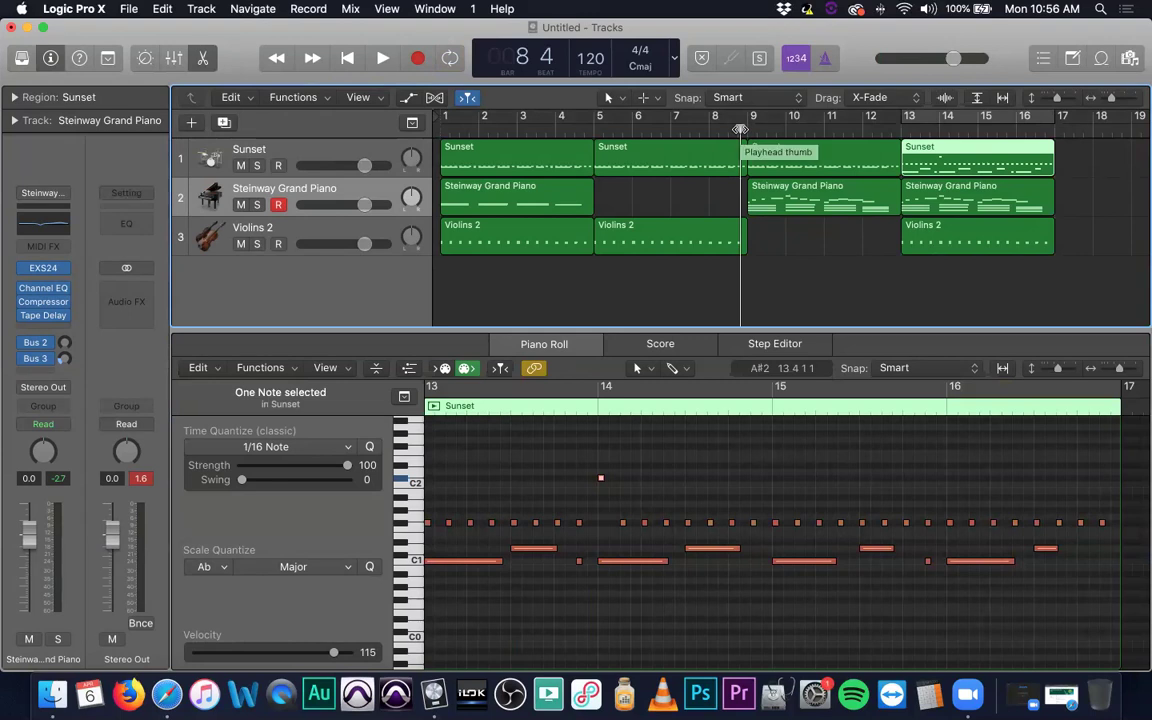
pyautogui.press('space')
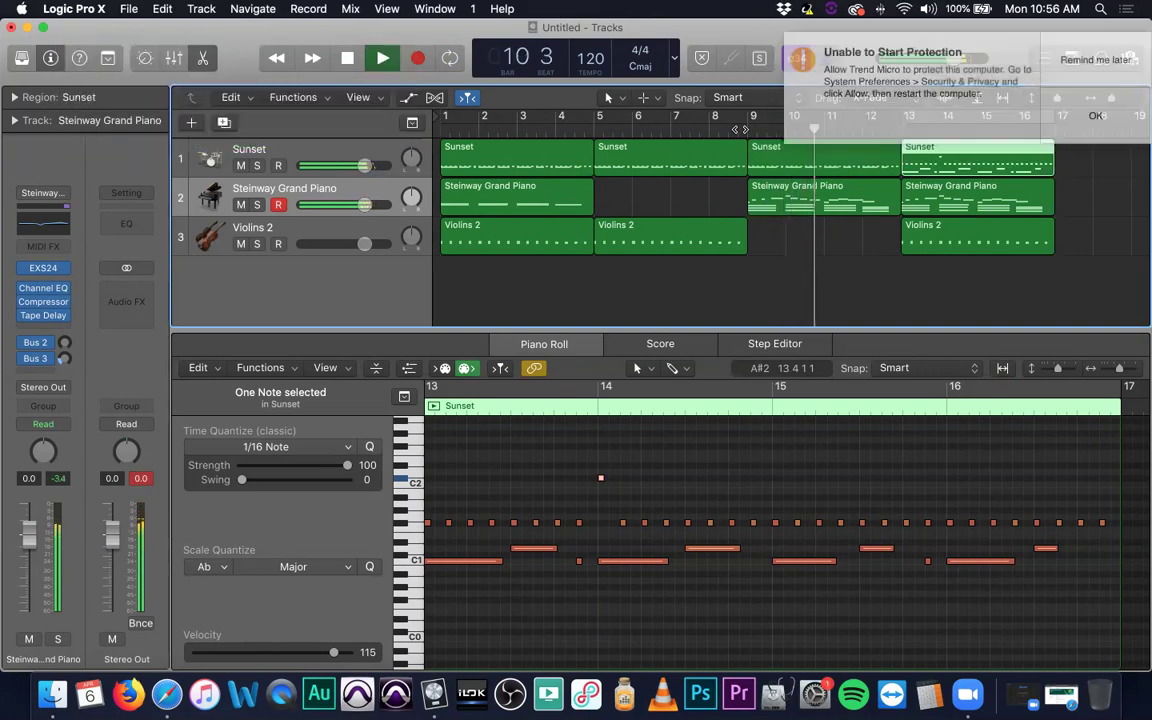
pyautogui.click(1030, 42)
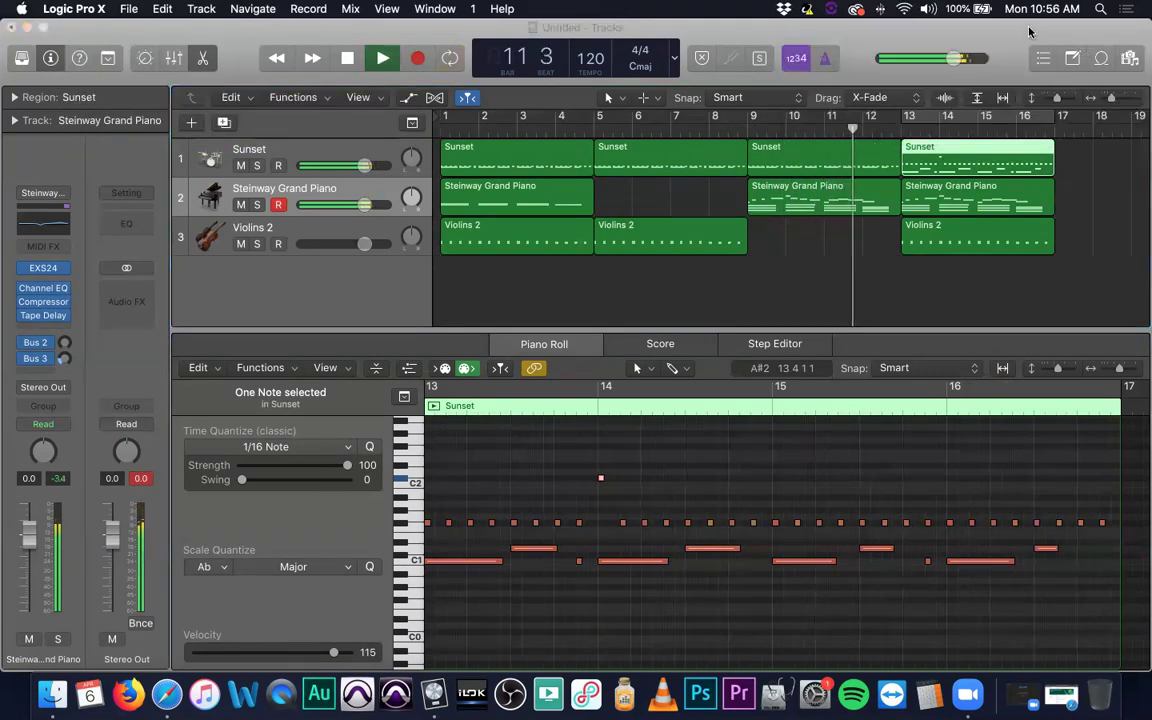
pyautogui.click(1030, 32)
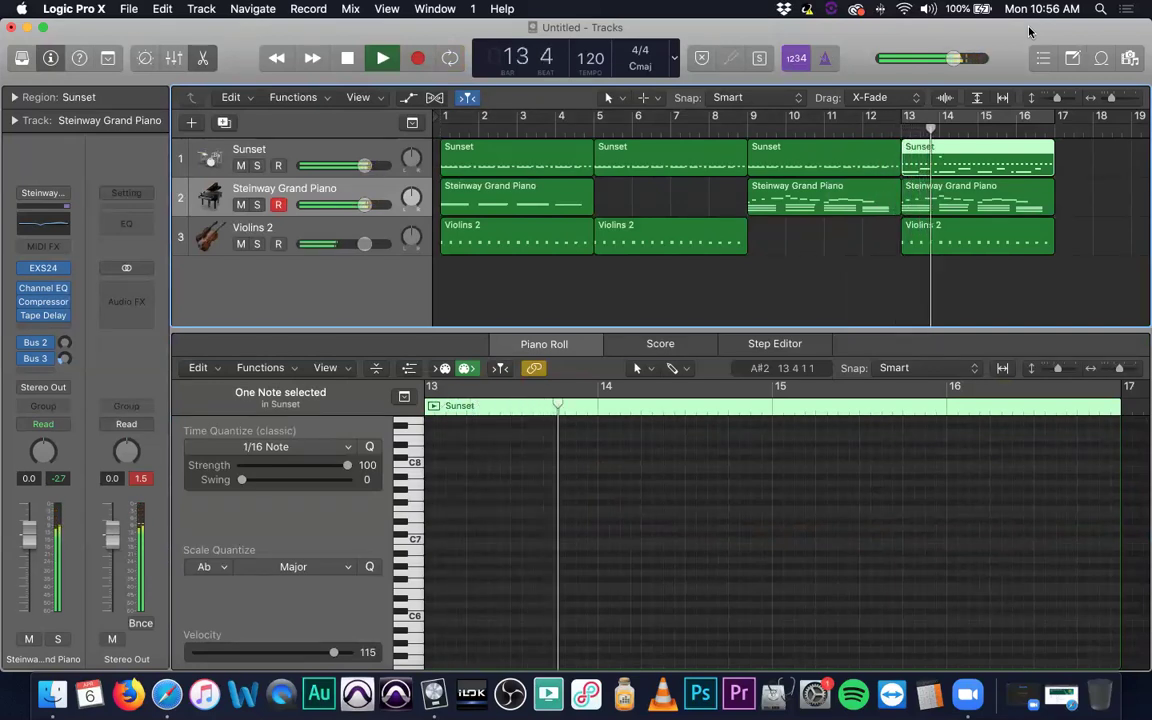
pyautogui.press('space')
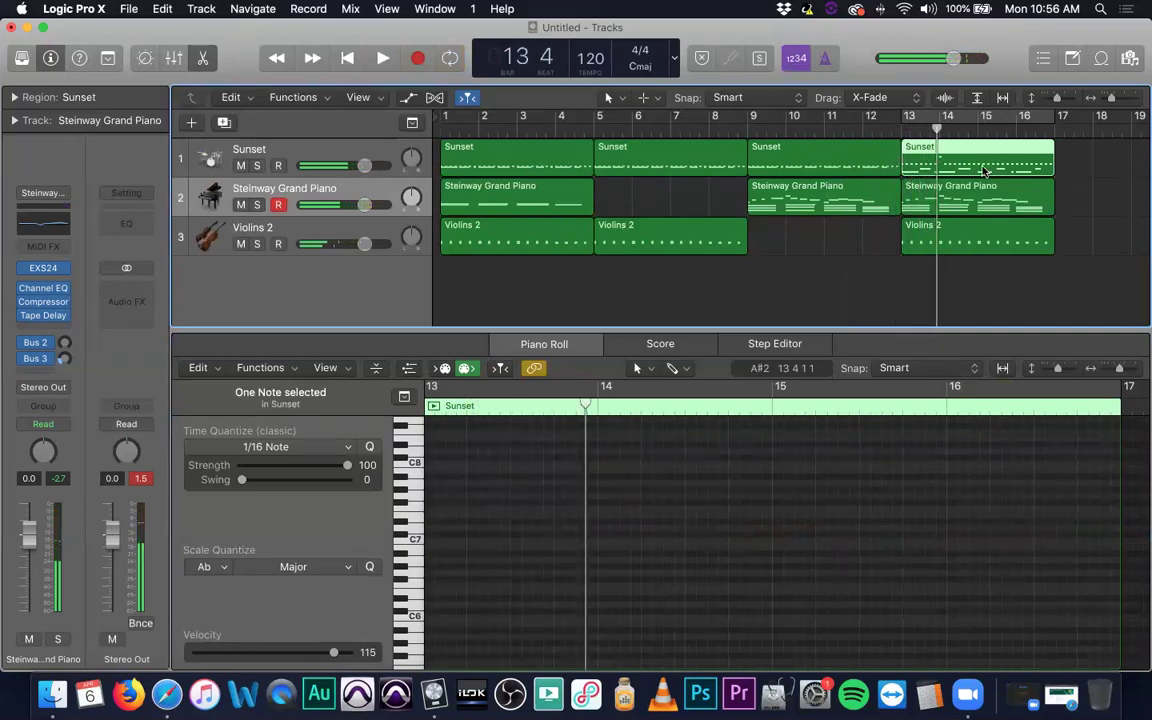
# Move the raised bar 14 drum note back down to F#1.
pyautogui.click(1066, 157)
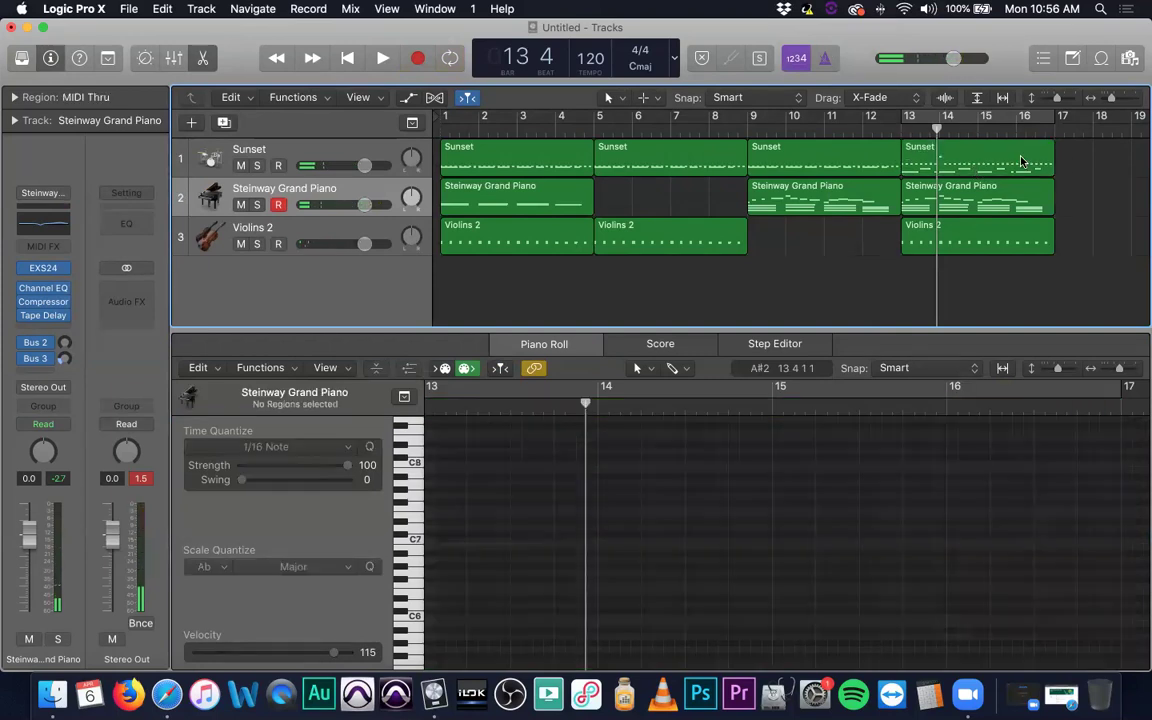
pyautogui.click(1018, 160)
pyautogui.click(602, 485)
pyautogui.click(601, 480)
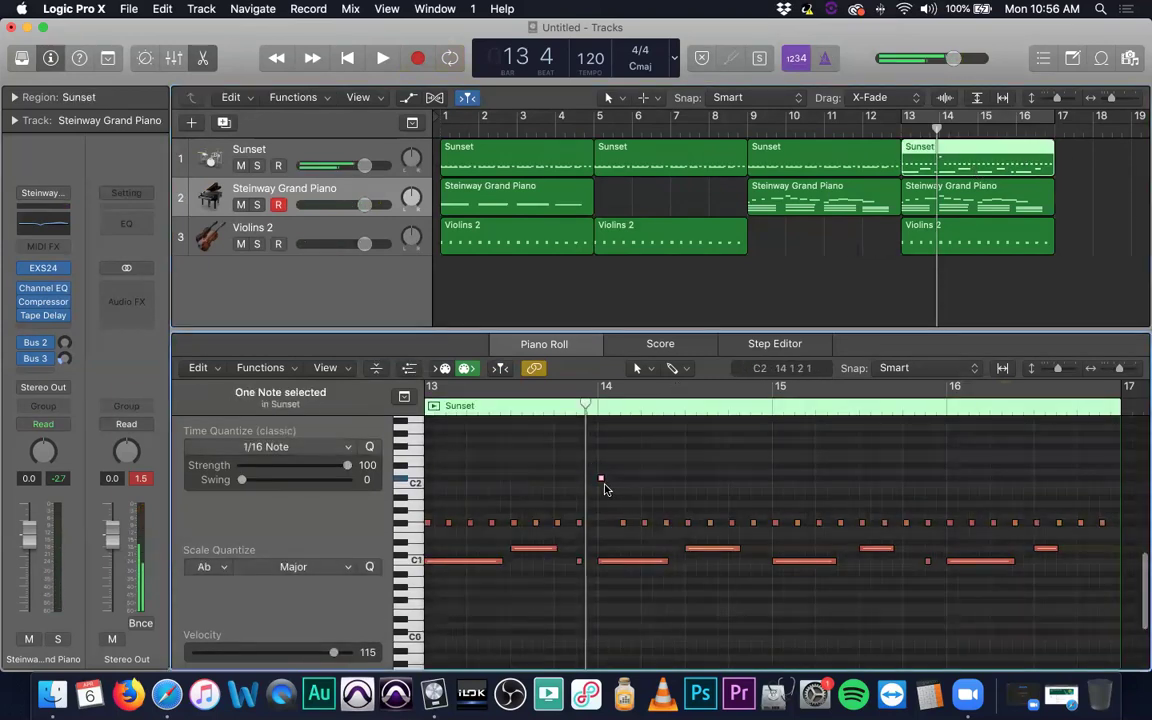
pyautogui.moveTo(599, 481); pyautogui.dragTo(531, 478)
pyautogui.hscroll(-3, 598, 523)
pyautogui.click(531, 520)
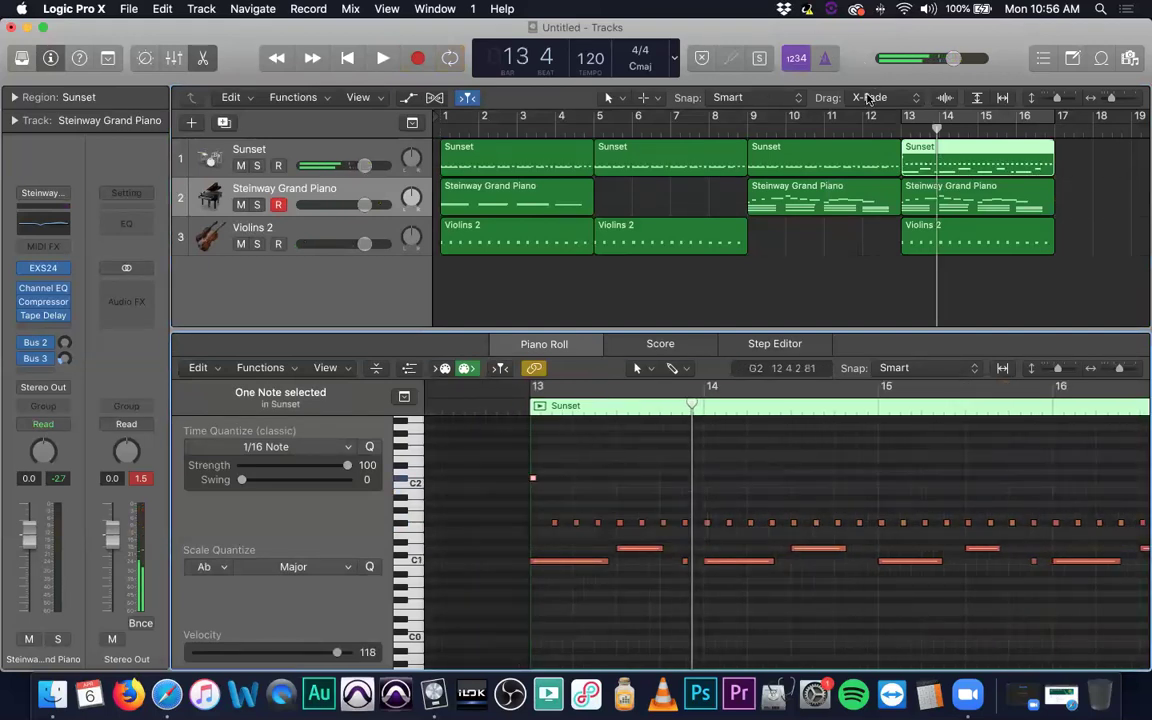
# Play the drums back from bar 11, then stop.
pyautogui.click(843, 128)
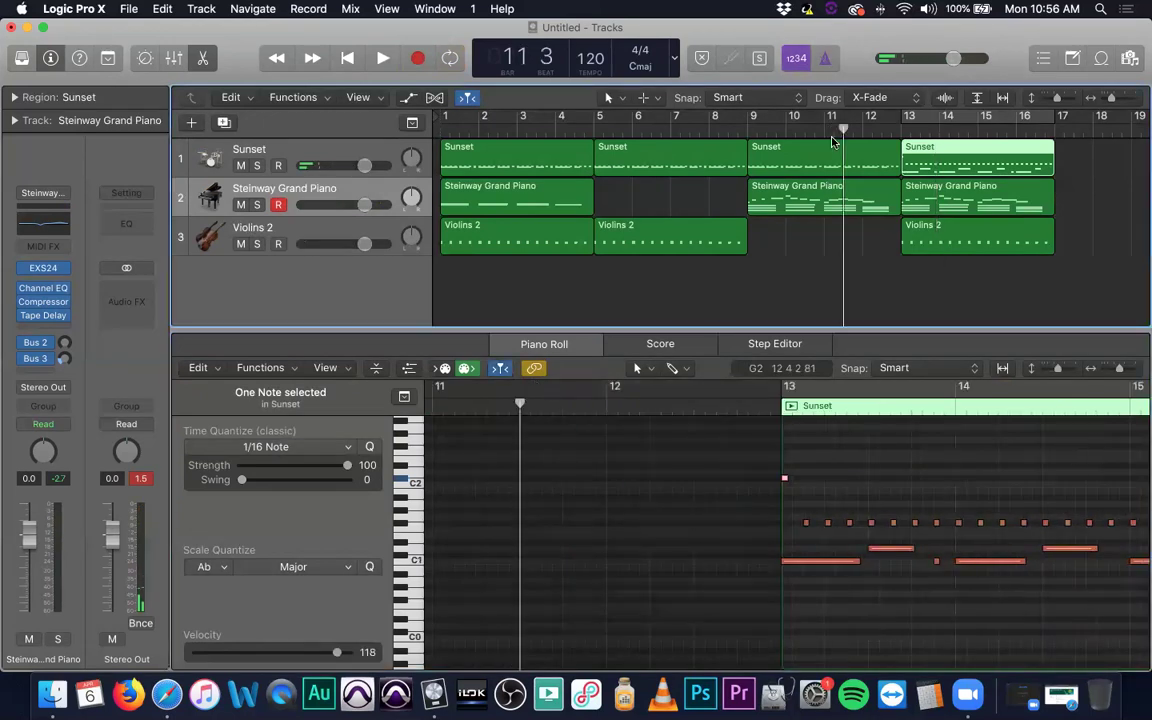
pyautogui.press('space')
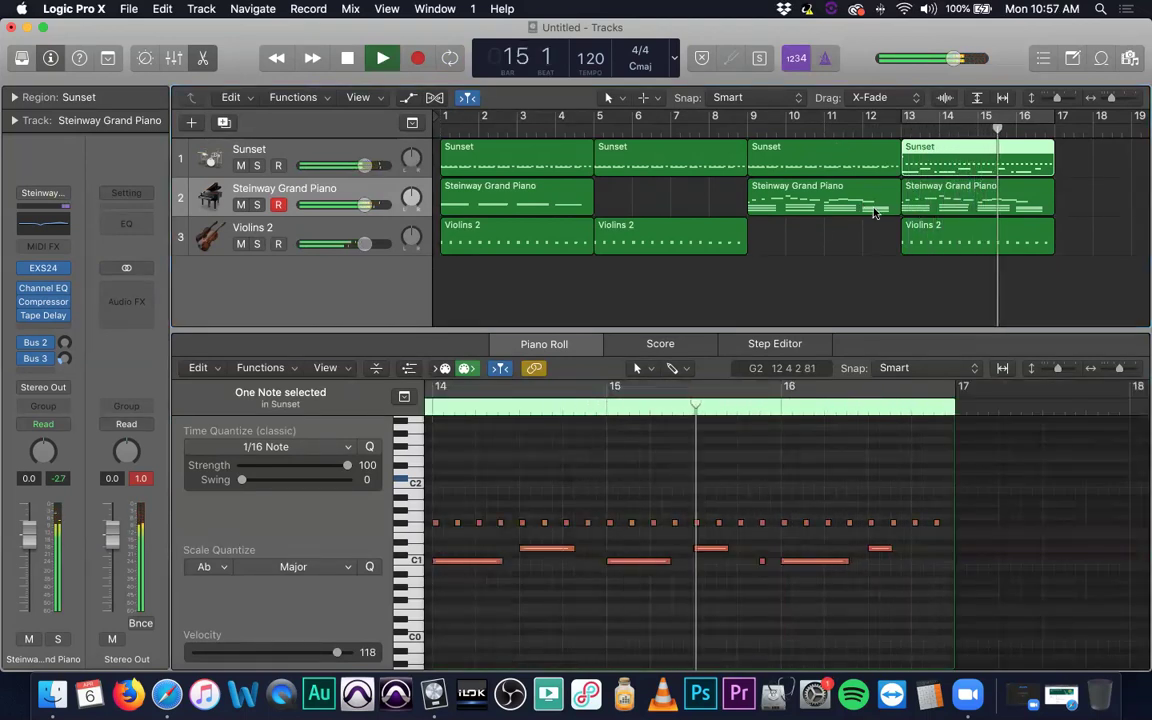
pyautogui.click(627, 509)
pyautogui.press('space')
# Raise the bar 15 F#1 note to C#2, play from bar 13, then select the third Sunset region.
pyautogui.click(610, 522)
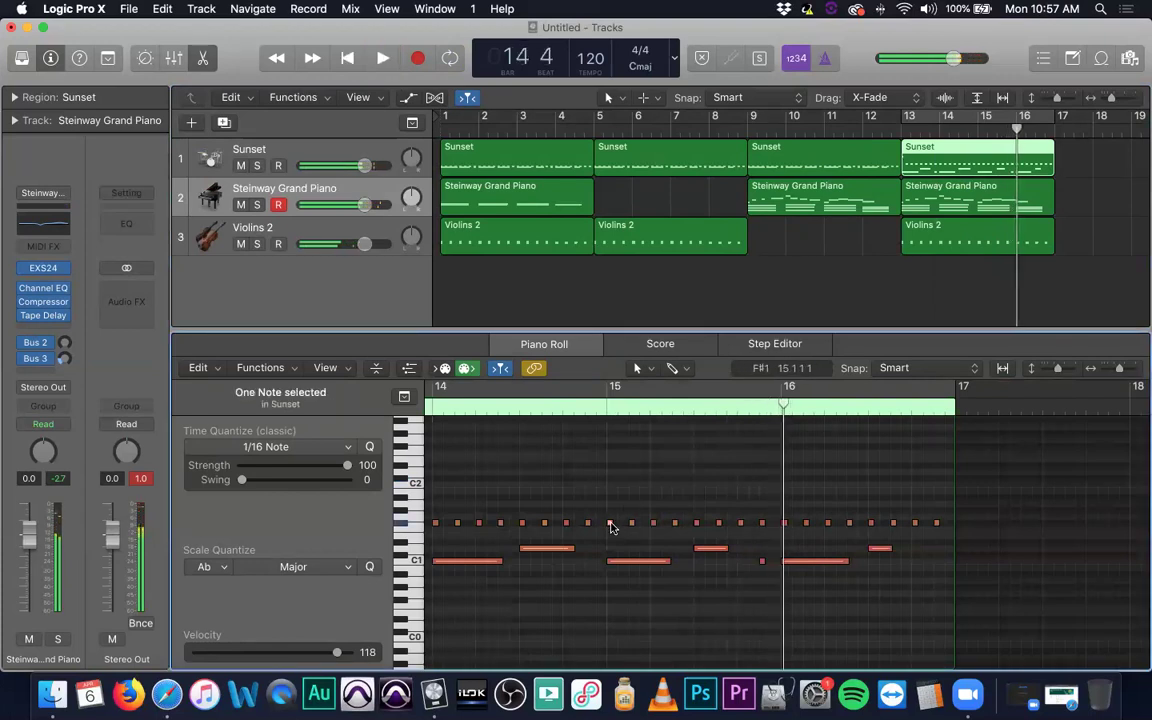
pyautogui.moveTo(612, 513); pyautogui.dragTo(609, 479)
pyautogui.hscroll(-3, 707, 401)
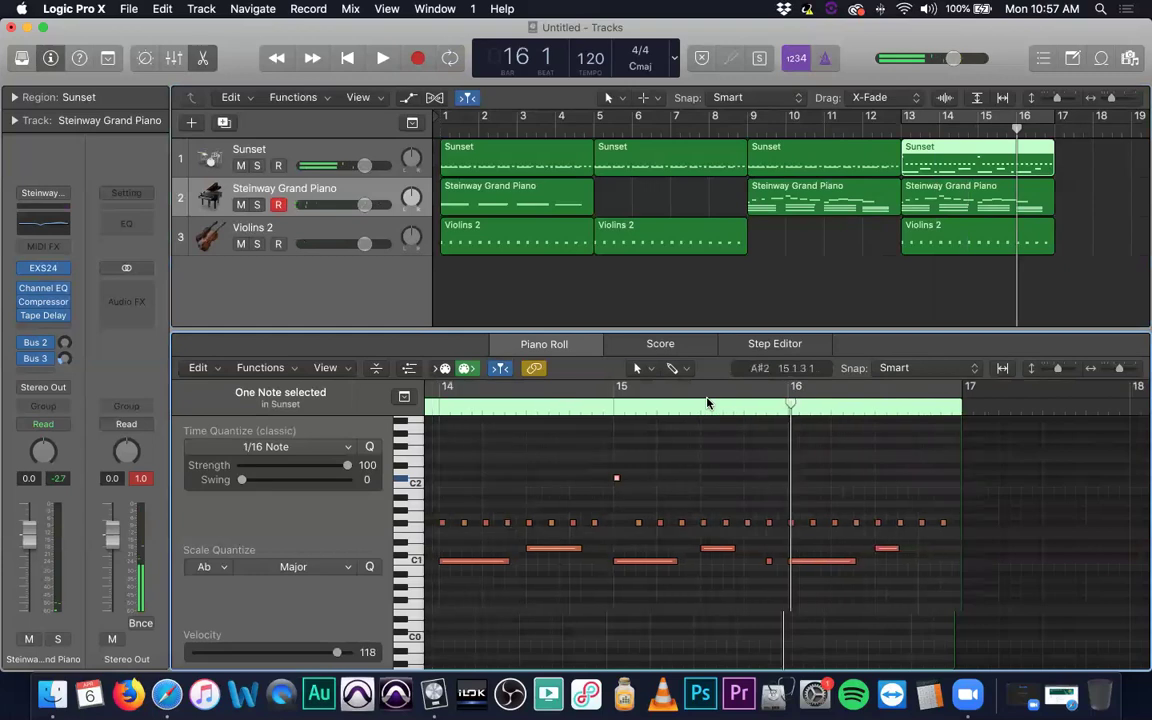
pyautogui.click(906, 125)
pyautogui.press('space')
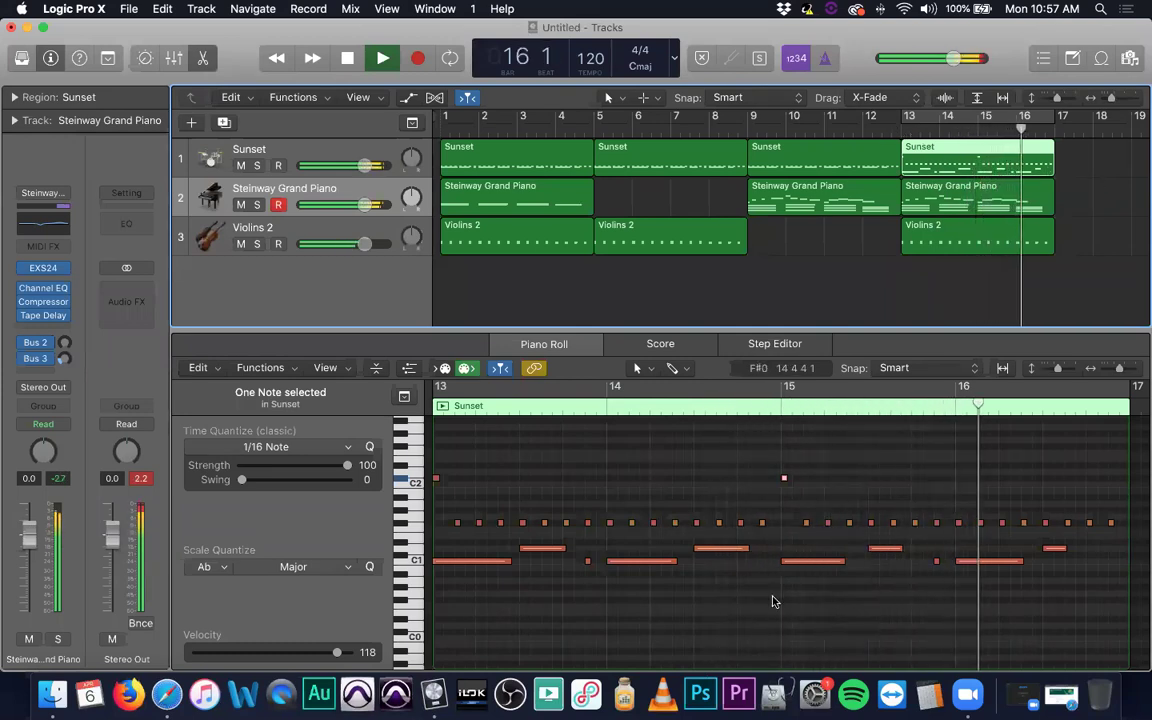
pyautogui.press('space')
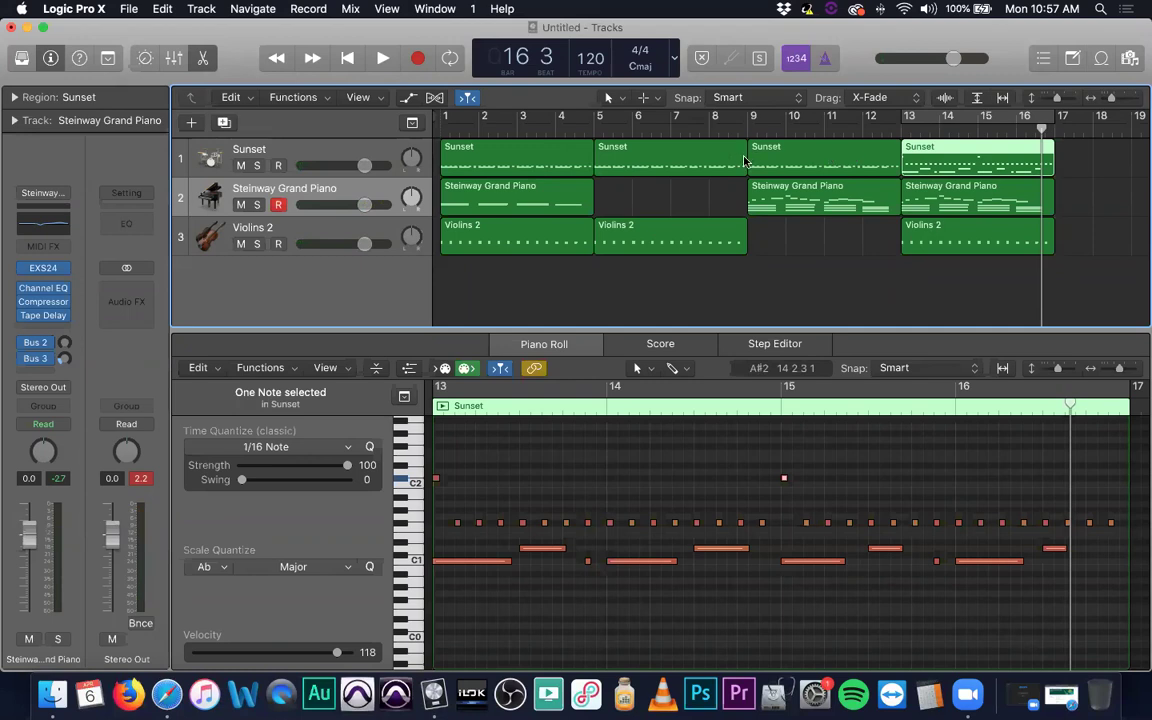
pyautogui.click(800, 158)
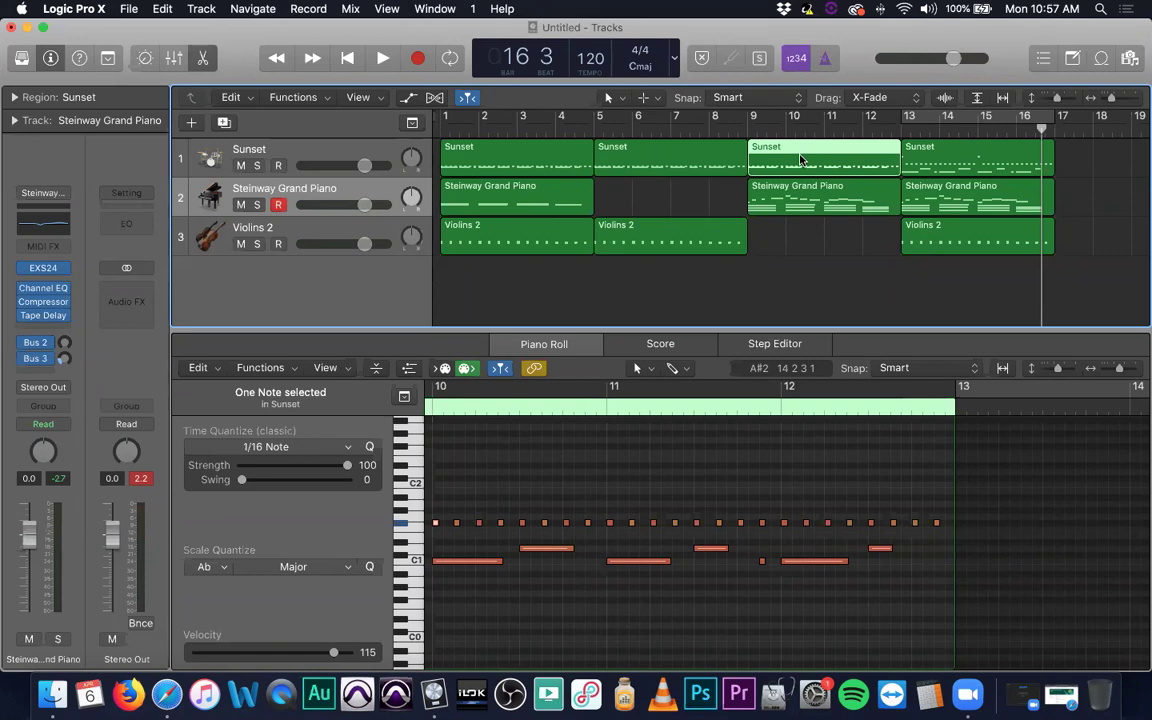
# Show the next Sunset region's notes in the Piano Roll.
pyautogui.press('Right')
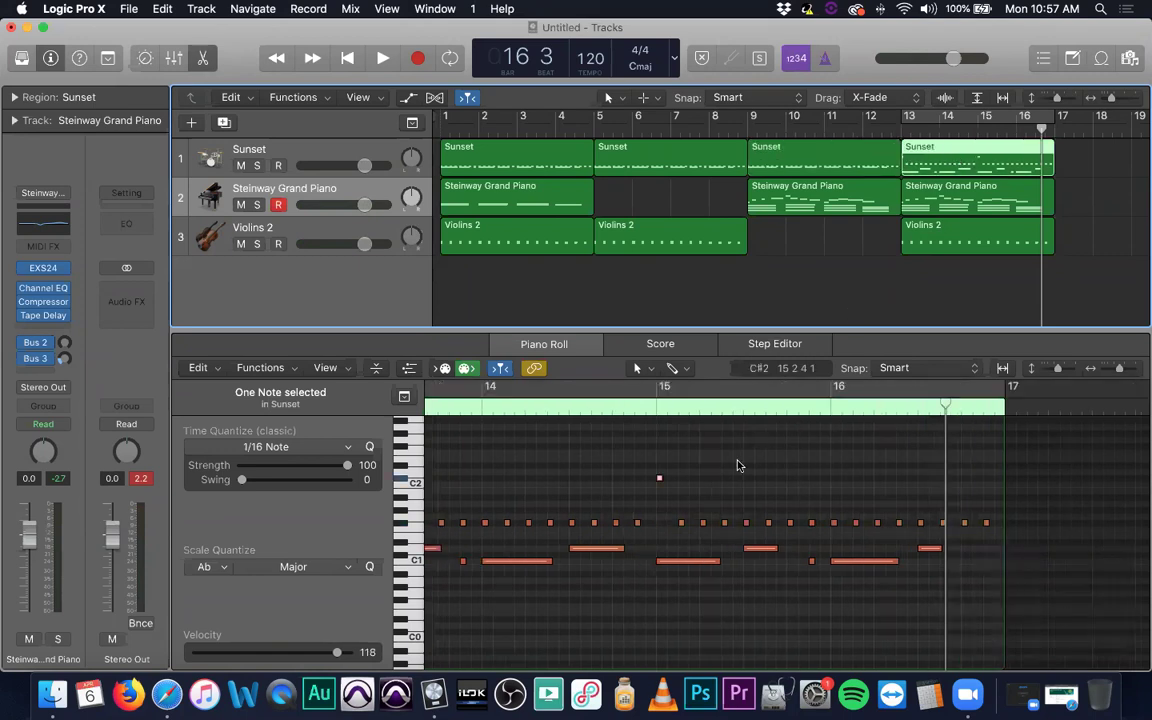
pyautogui.hscroll(2, 738, 465)
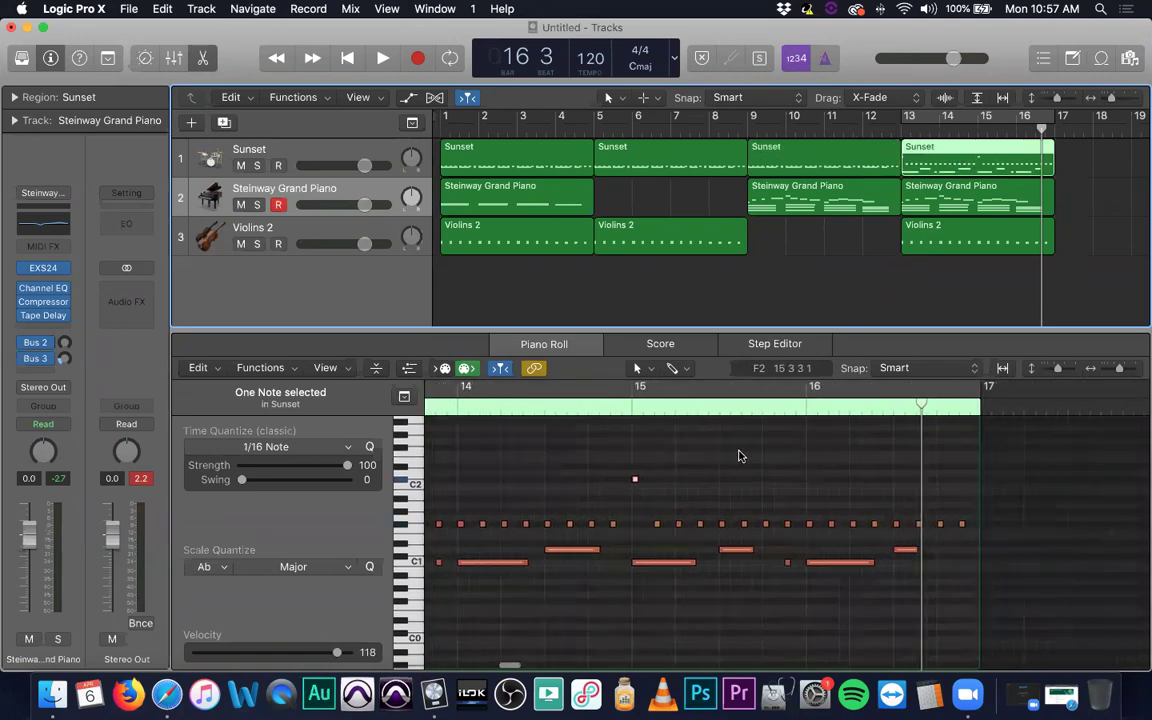
pyautogui.hscroll(5, 738, 456)
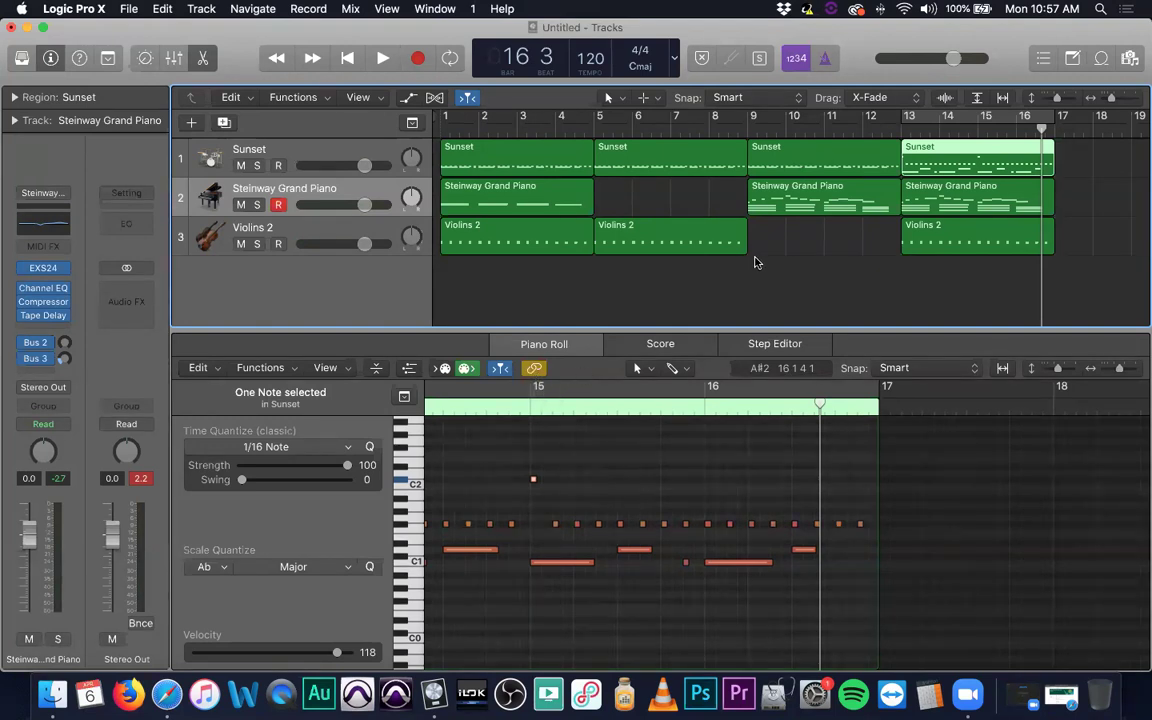
pyautogui.hscroll(-2, 800, 175)
pyautogui.hscroll(2, 720, 185)
# Loop bars 13–17, play the cycle and stop, then marquee-select regions across the tracks.
pyautogui.press('super+u')
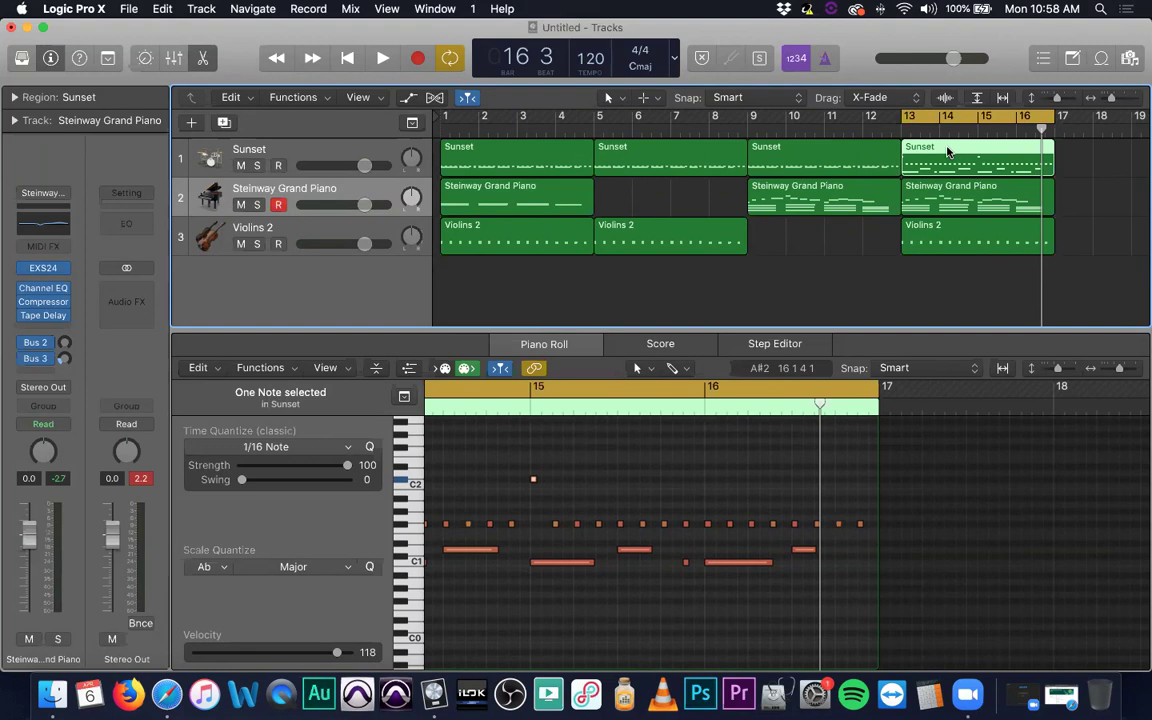
pyautogui.press('space')
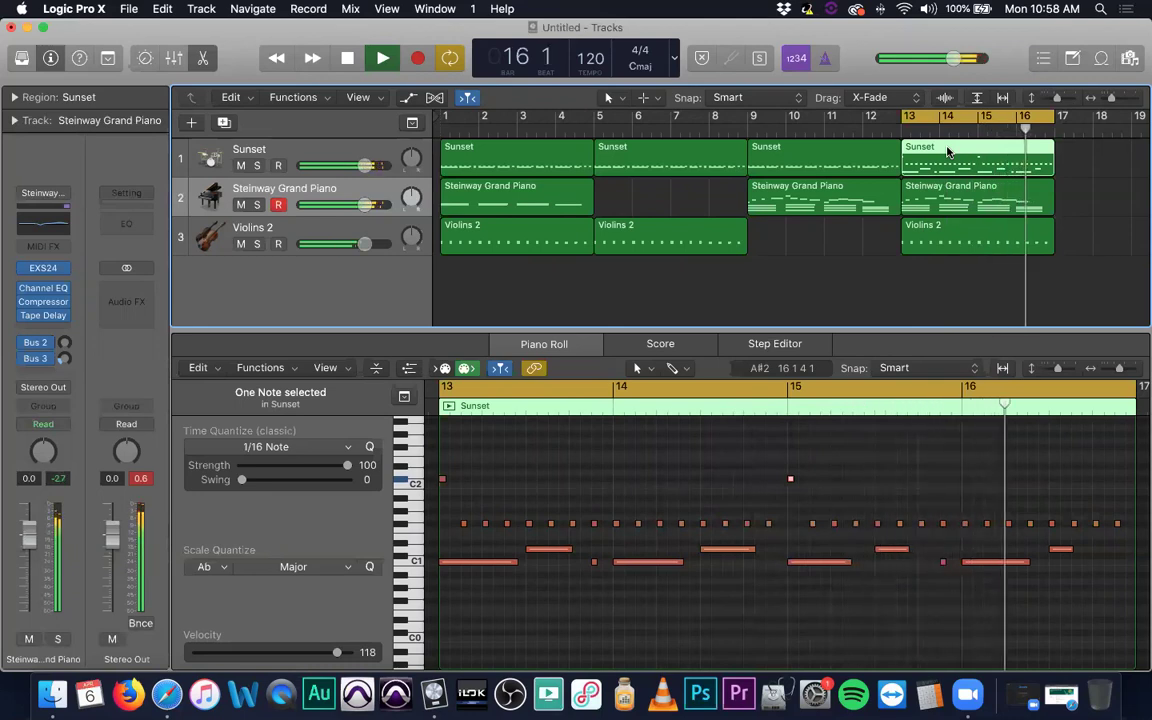
pyautogui.press('space')
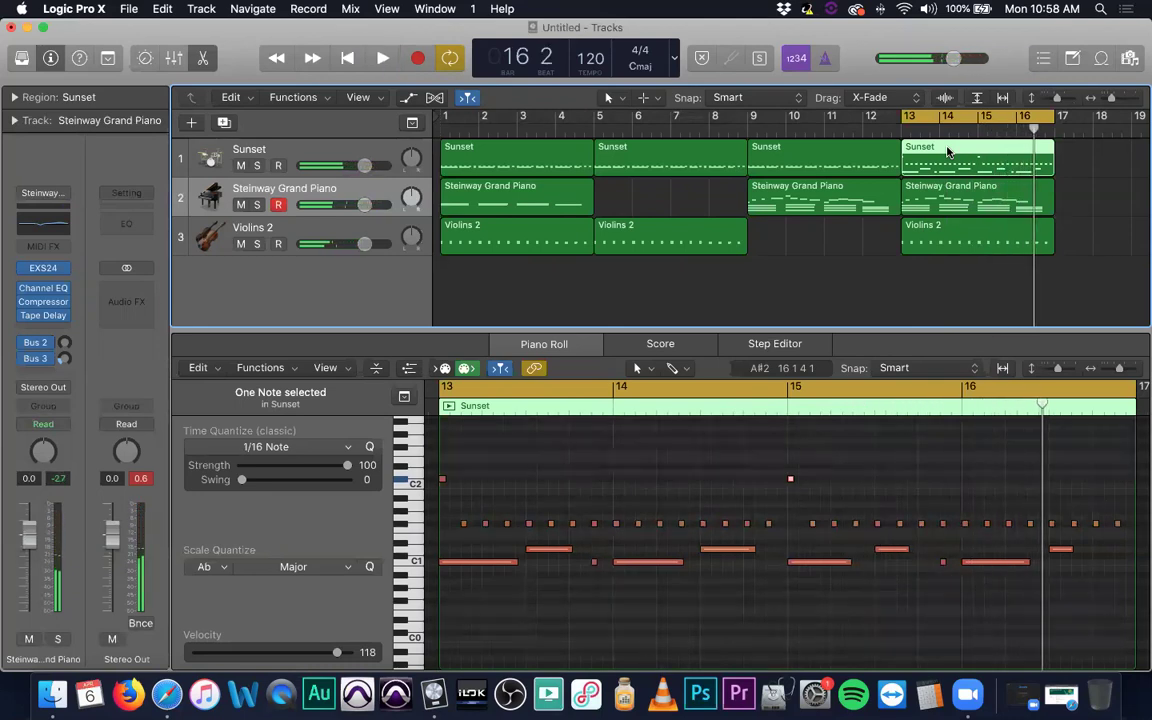
pyautogui.moveTo(859, 283); pyautogui.dragTo(520, 165)
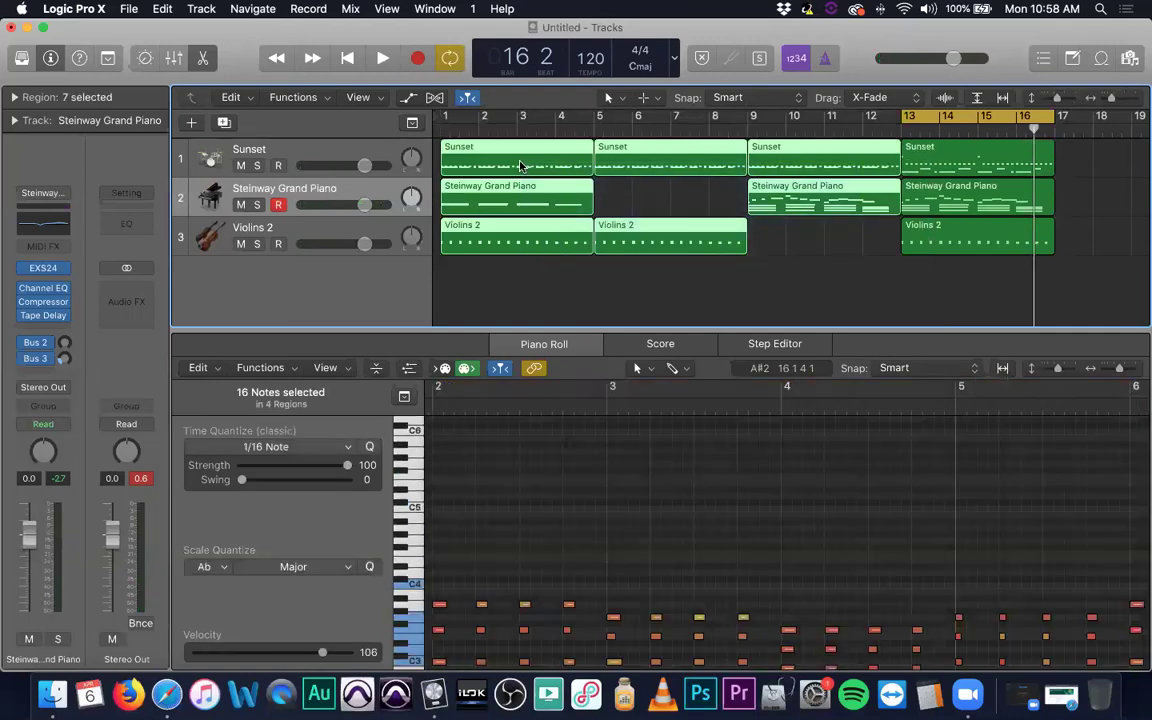
# Select the three regions in bars 13–16 and bring up the Mixer.
pyautogui.click(838, 291)
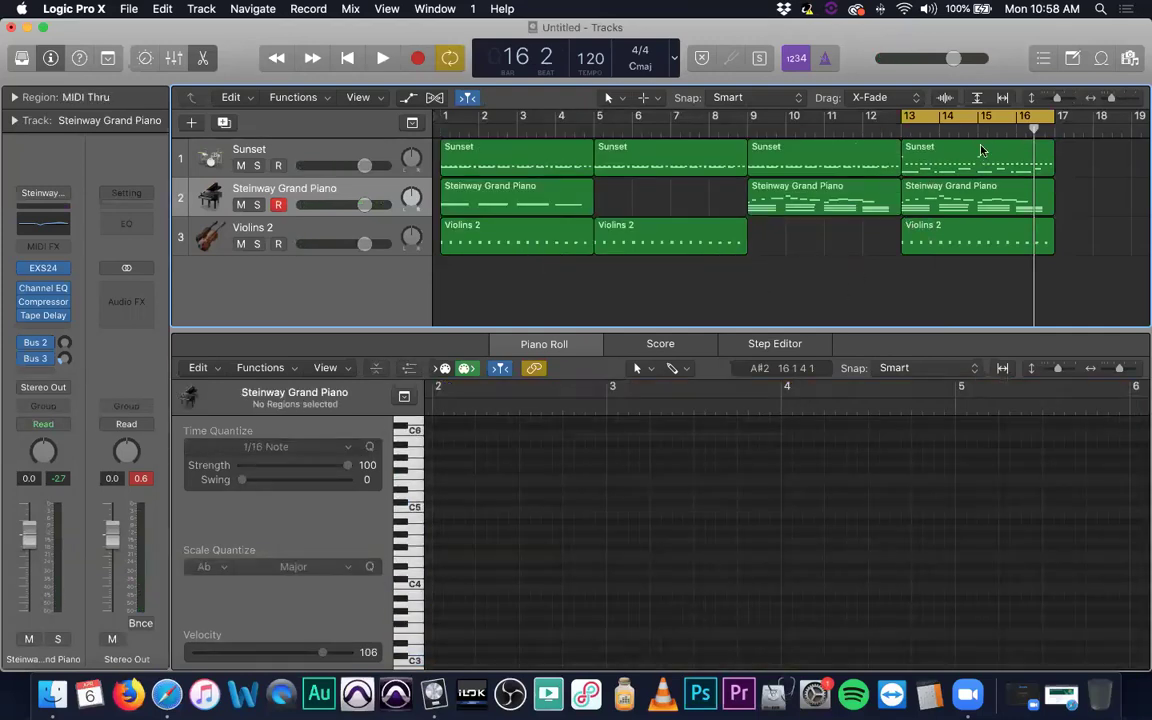
pyautogui.moveTo(991, 297); pyautogui.dragTo(970, 166)
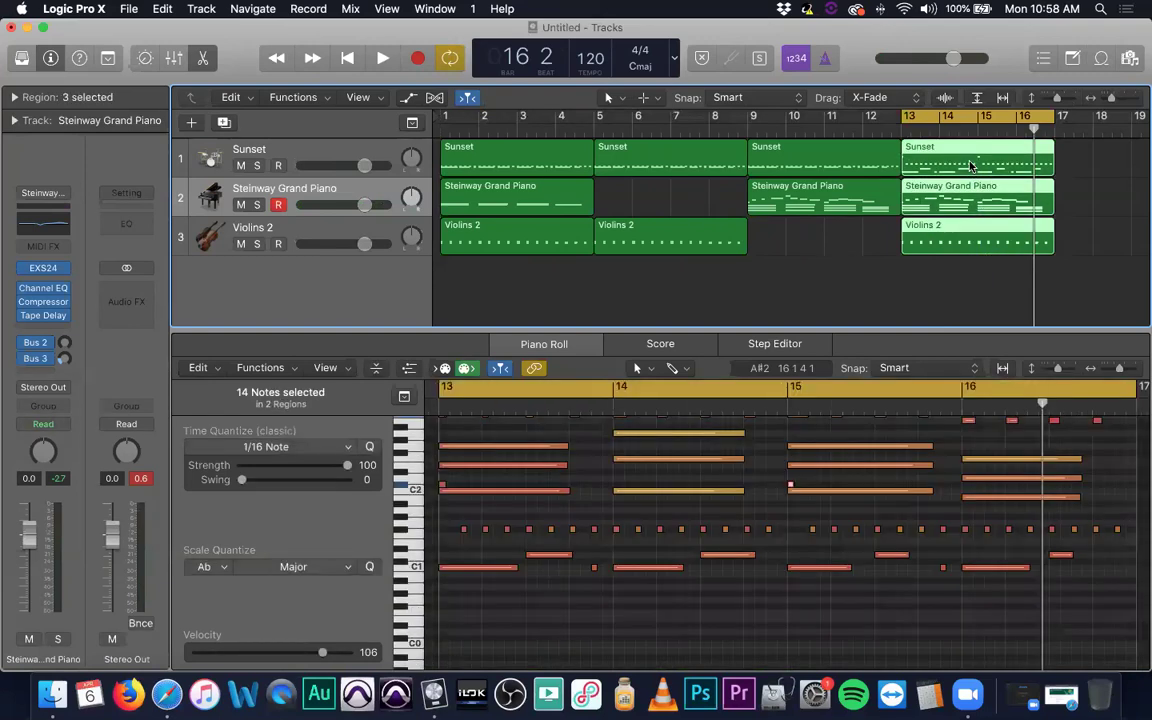
pyautogui.press('super+2')
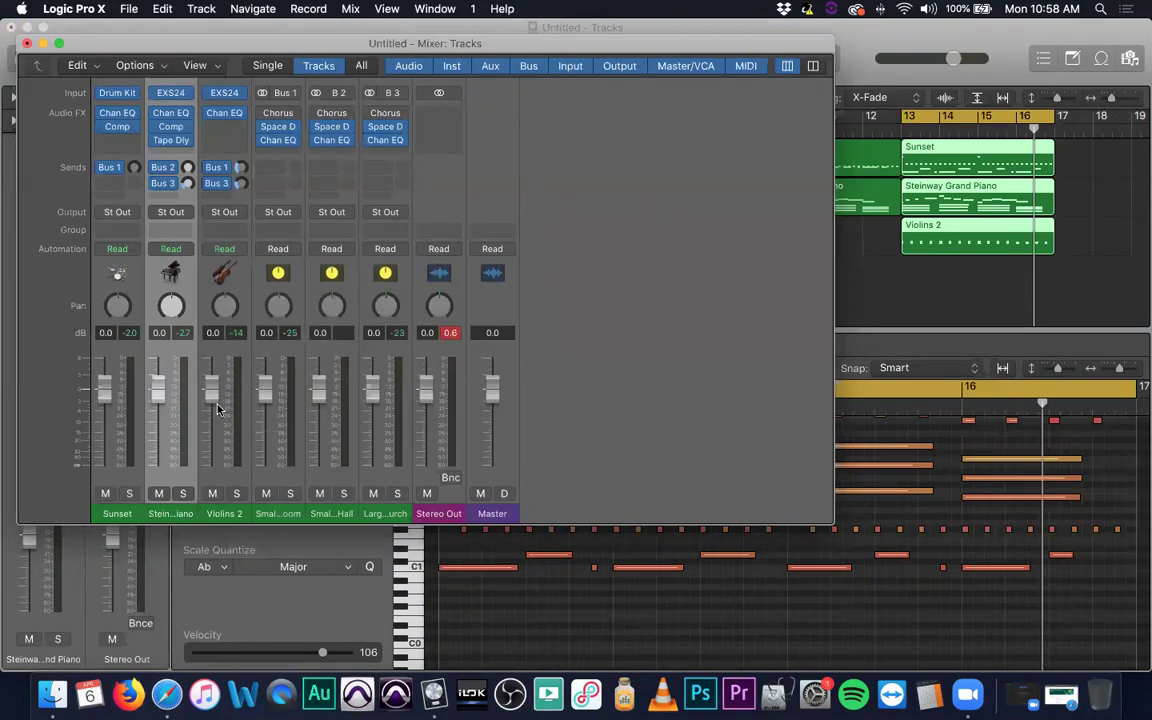
# During playback, lower the Steinway Grand Piano fader to about -3.5 dB, then close the Mixer.
pyautogui.press('space')
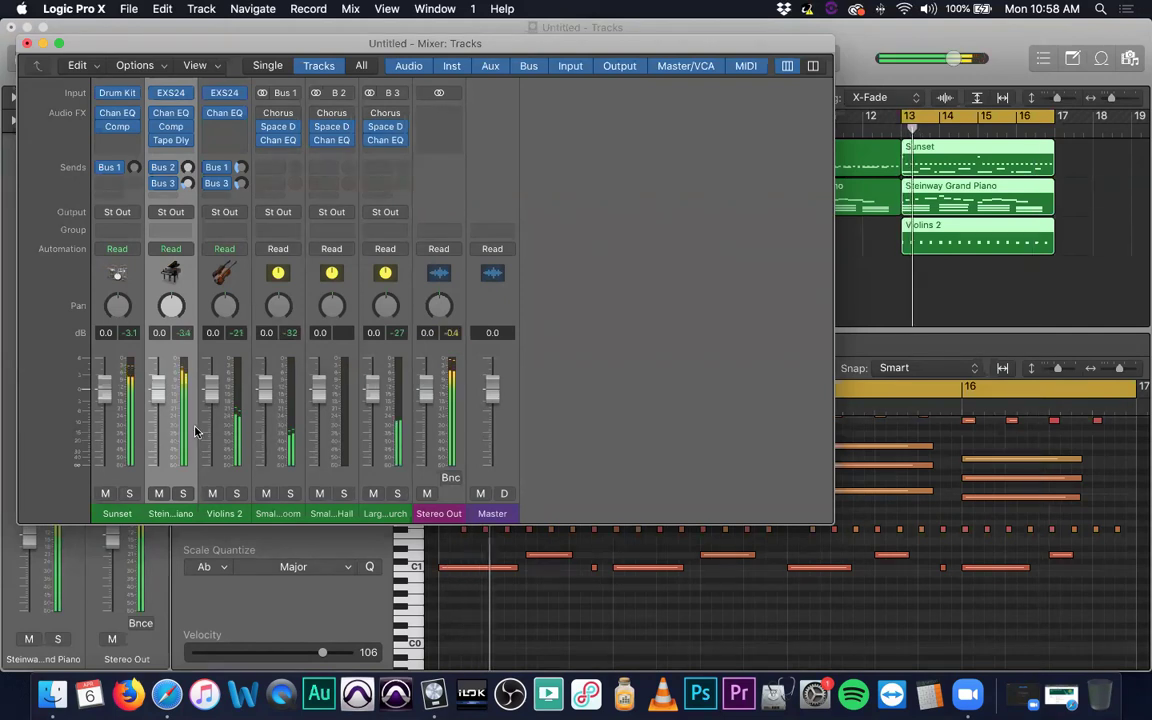
pyautogui.moveTo(152, 403); pyautogui.dragTo(152, 418)
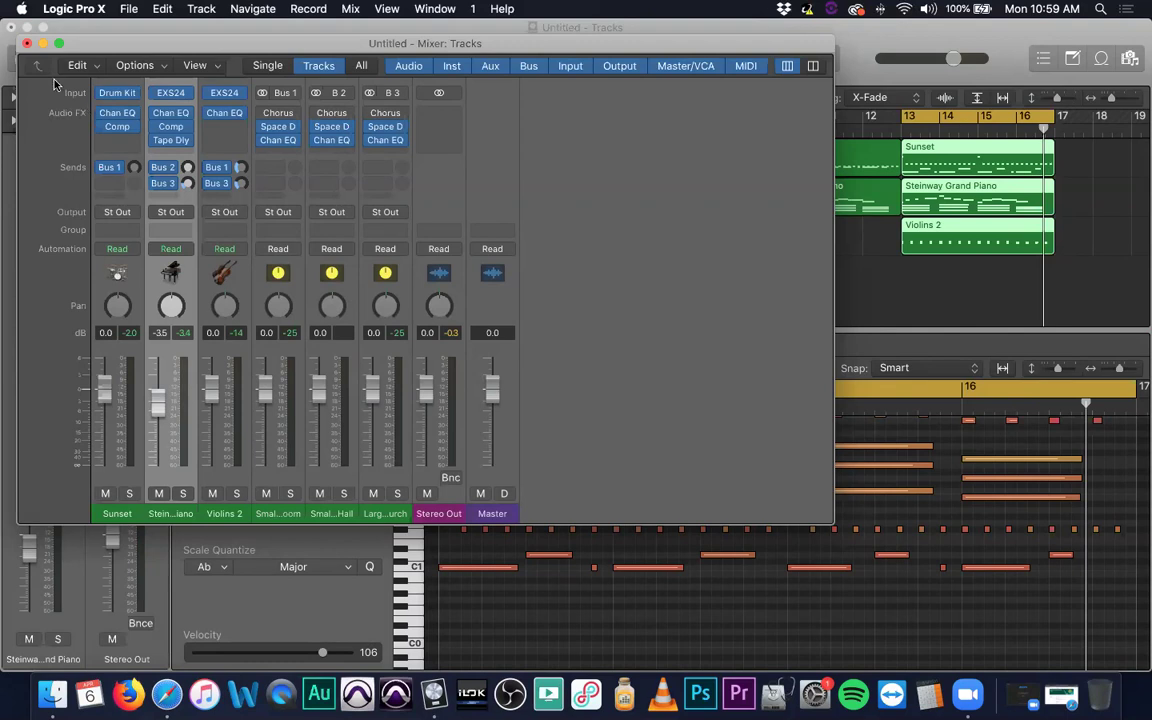
pyautogui.click(27, 44)
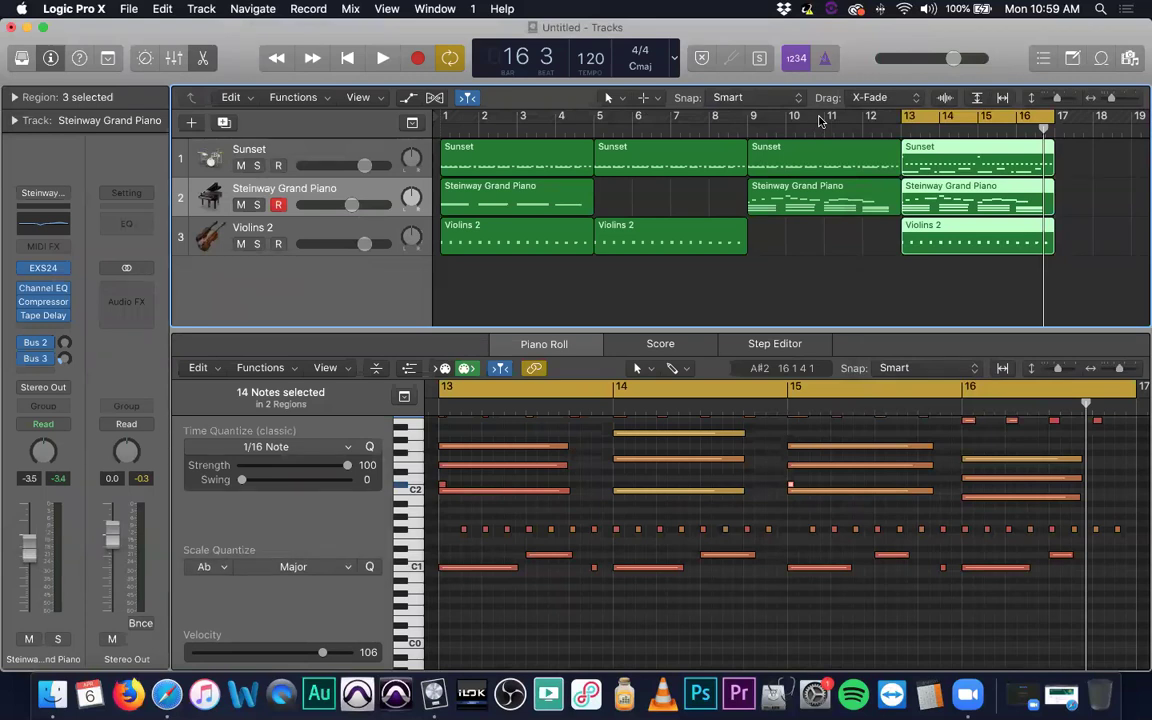
pyautogui.click(795, 292)
pyautogui.press('super+2')
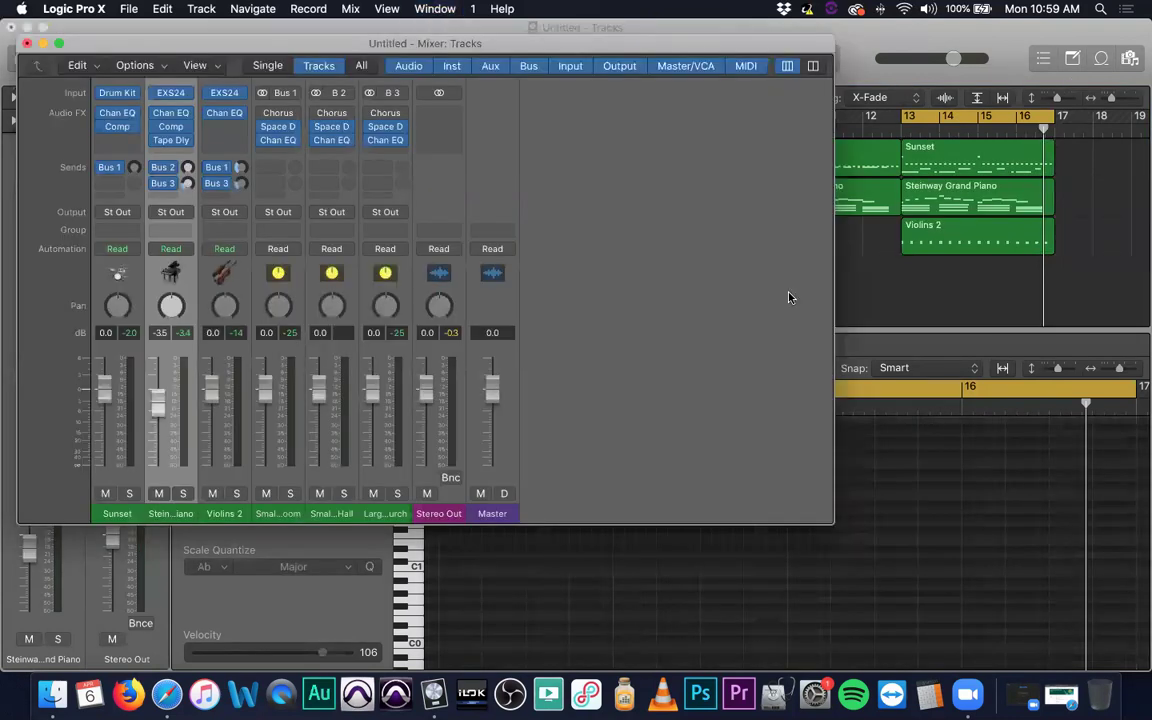
pyautogui.press('super+2')
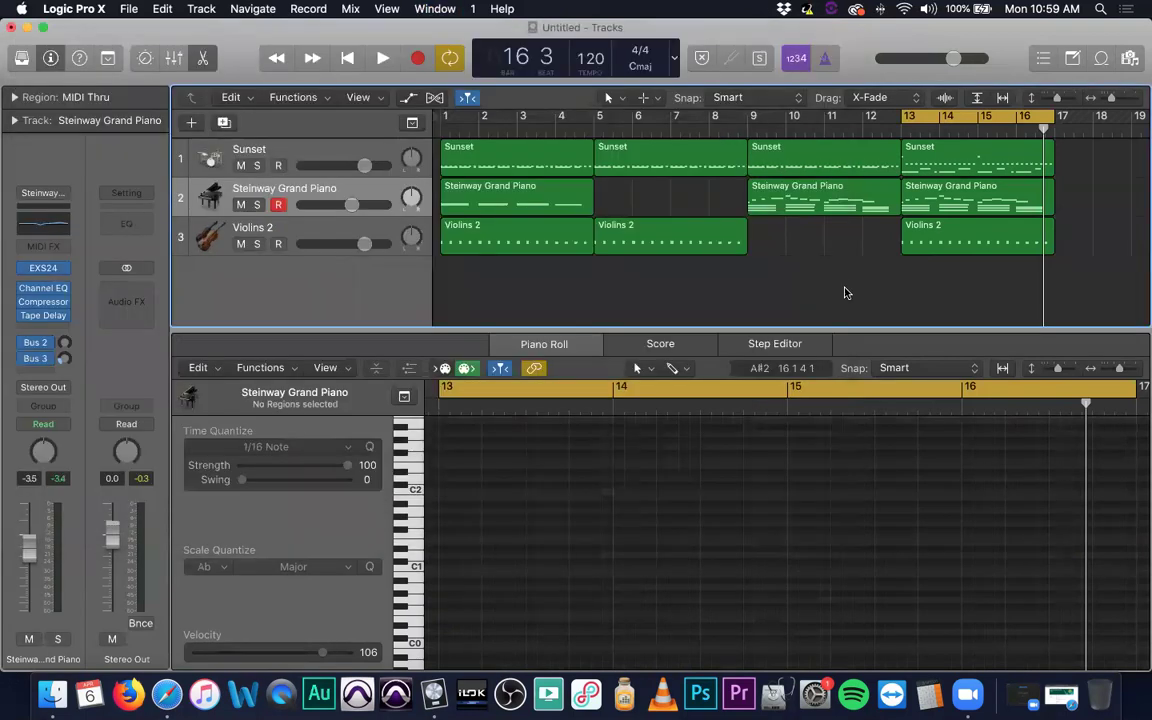
# Show the first Sunset region's drum notes in the Piano Roll.
pyautogui.hscroll(3, 700, 281)
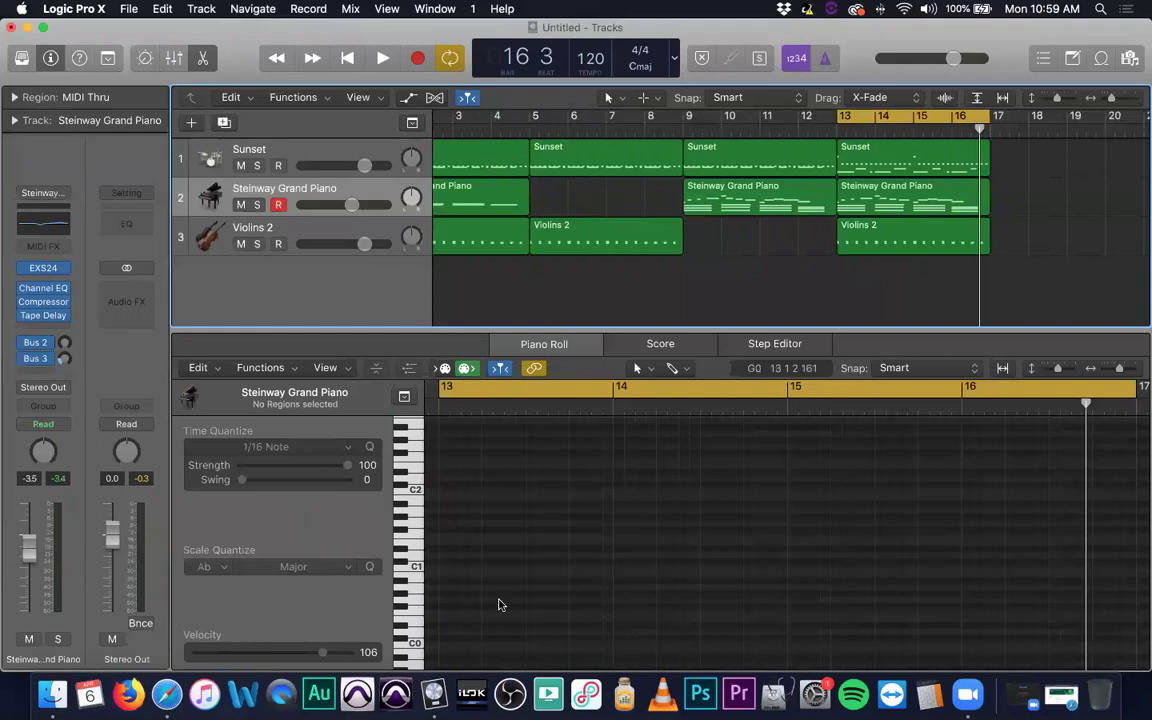
pyautogui.hscroll(-5, 745, 465)
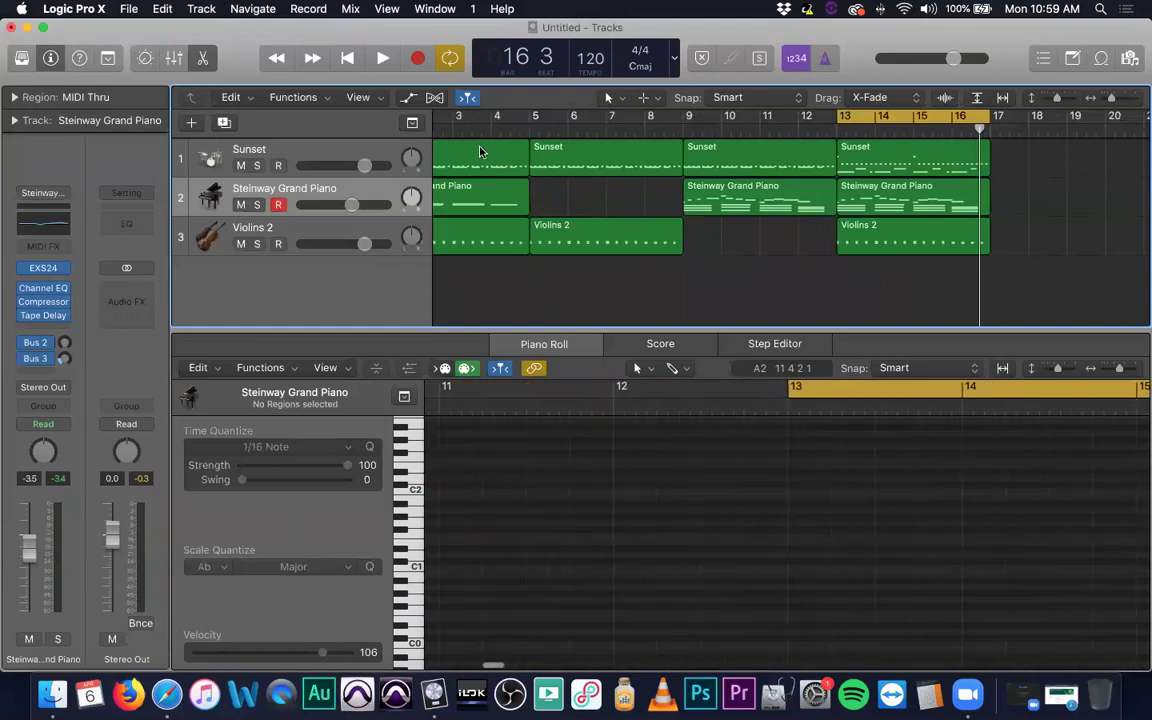
pyautogui.click(480, 151)
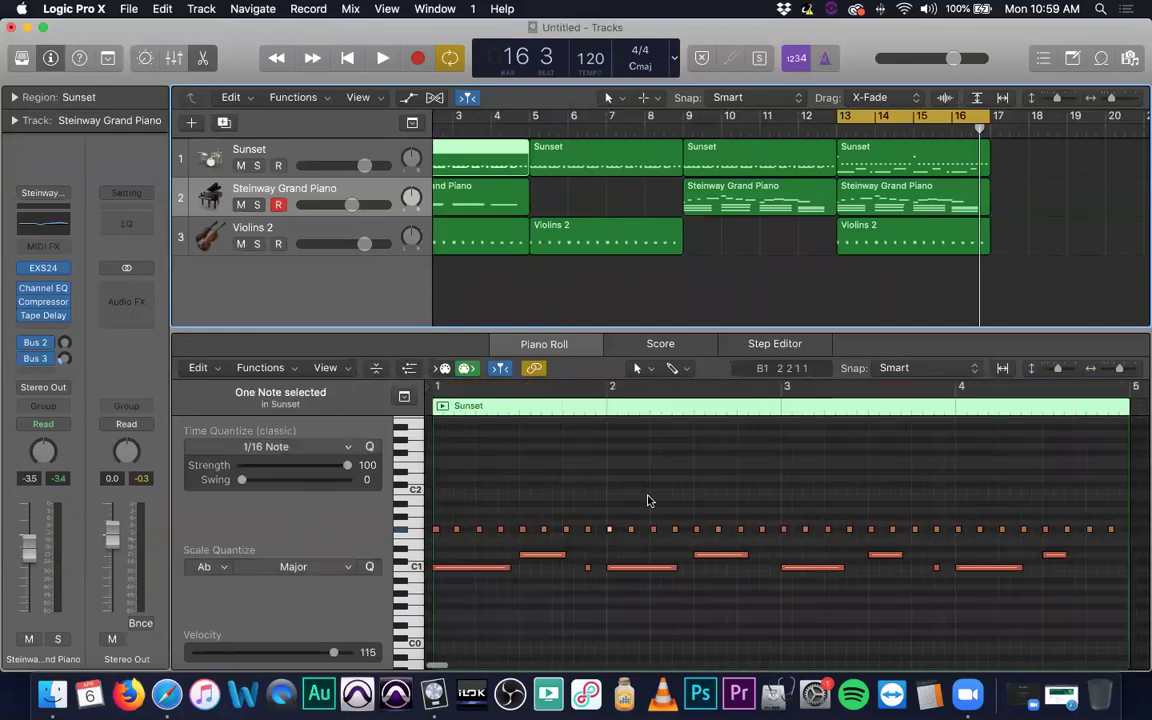
# Move the cycle range to bars 1–5, then to bars 9–13.
pyautogui.scroll(-2, 645, 500)
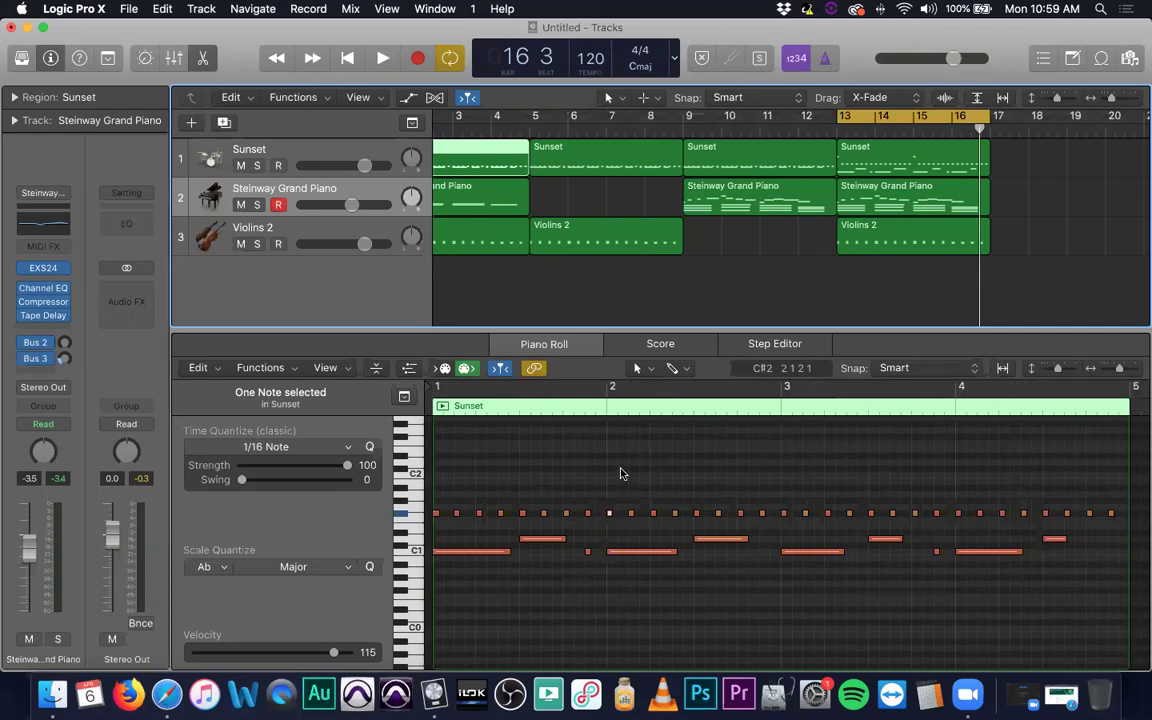
pyautogui.scroll(1, 620, 475)
pyautogui.hscroll(-1, 593, 147)
pyautogui.hscroll(-3, 593, 147)
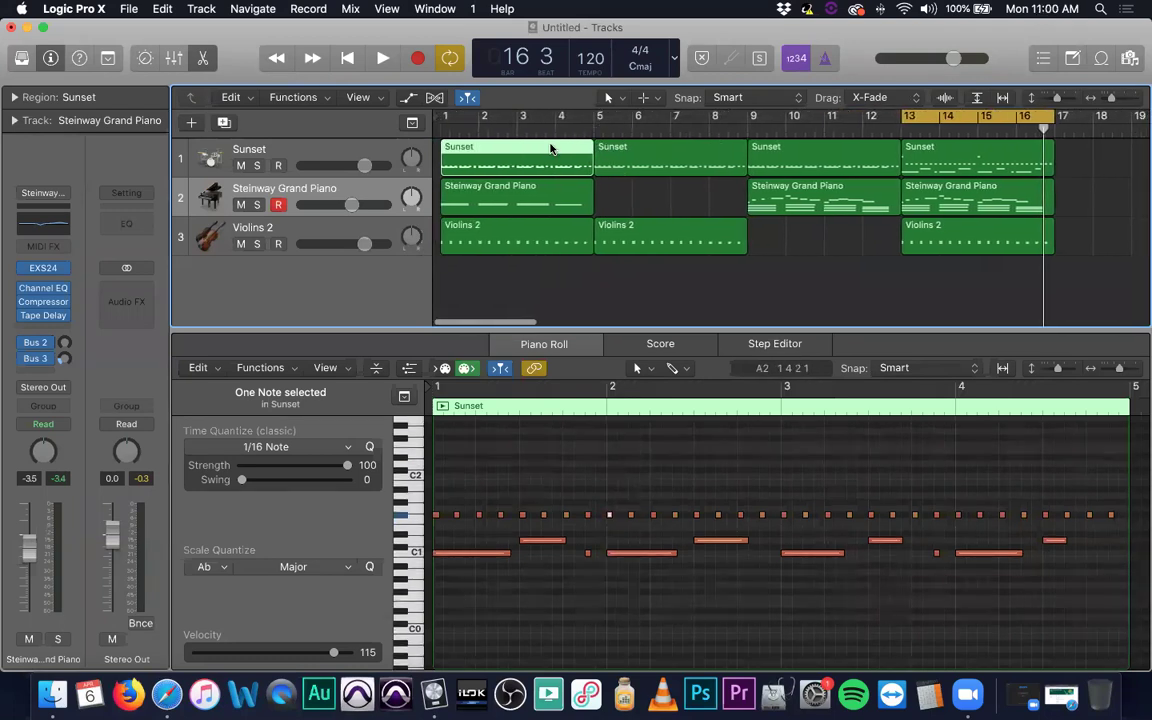
pyautogui.moveTo(893, 128); pyautogui.dragTo(450, 118)
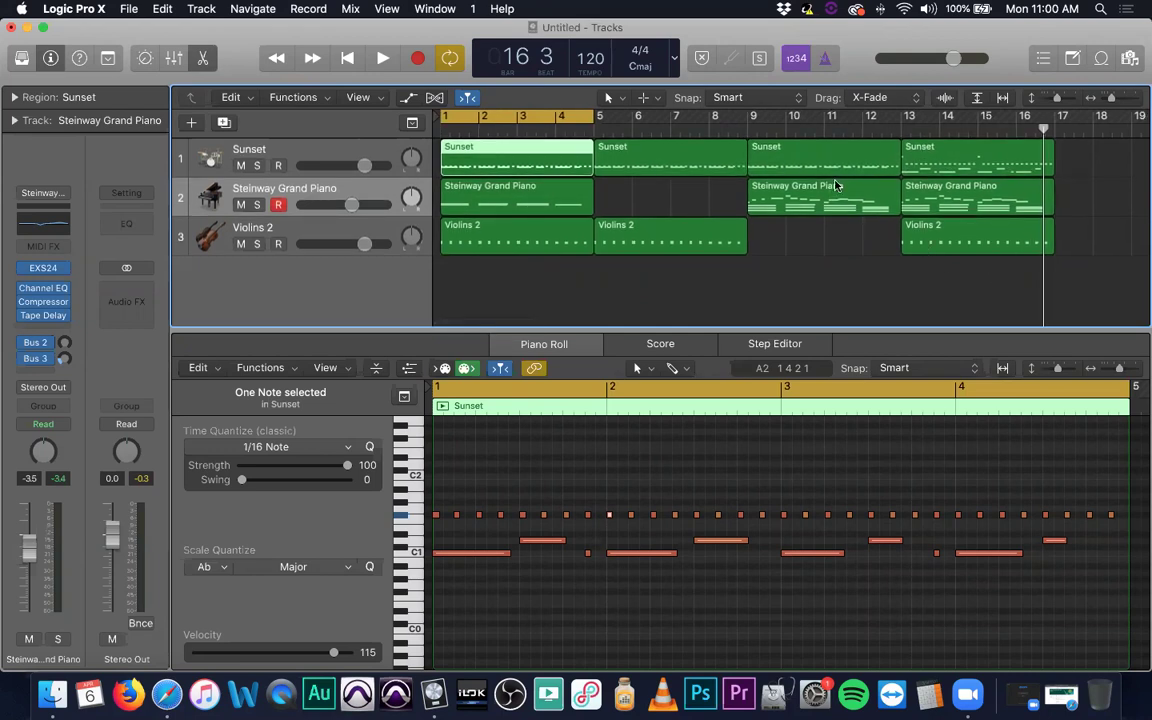
pyautogui.moveTo(565, 120); pyautogui.dragTo(853, 107)
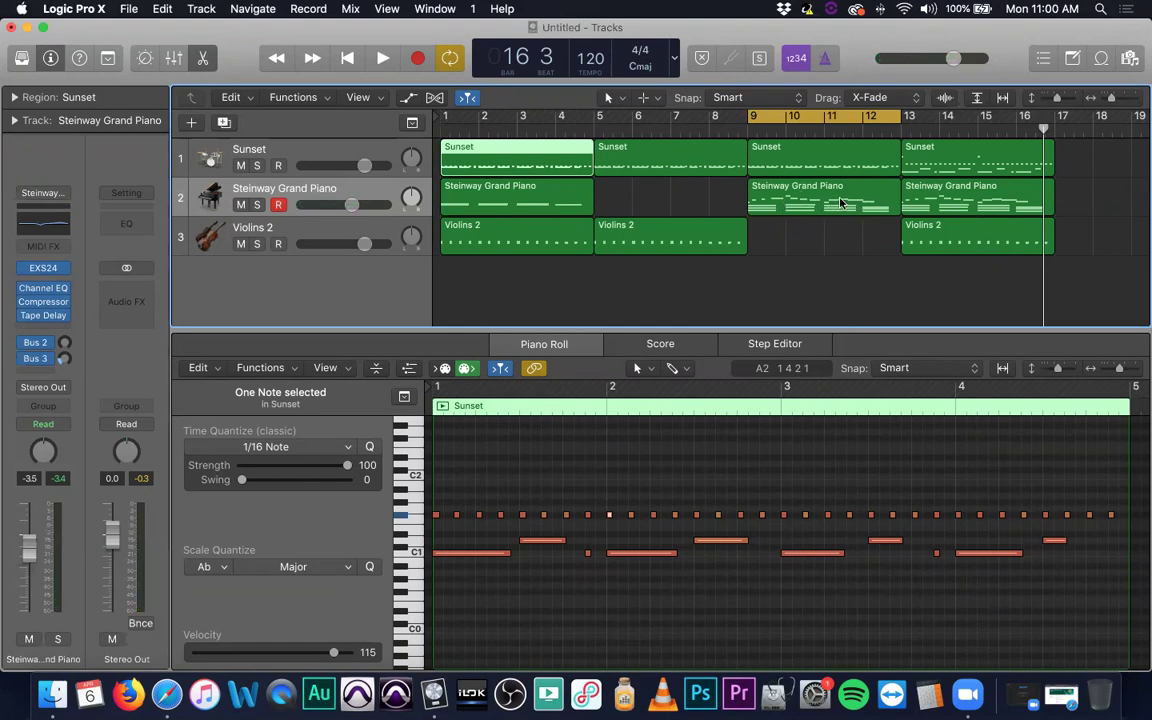
# Open the bar 9 piano region and adjust the length of the short C3 note.
pyautogui.click(765, 193)
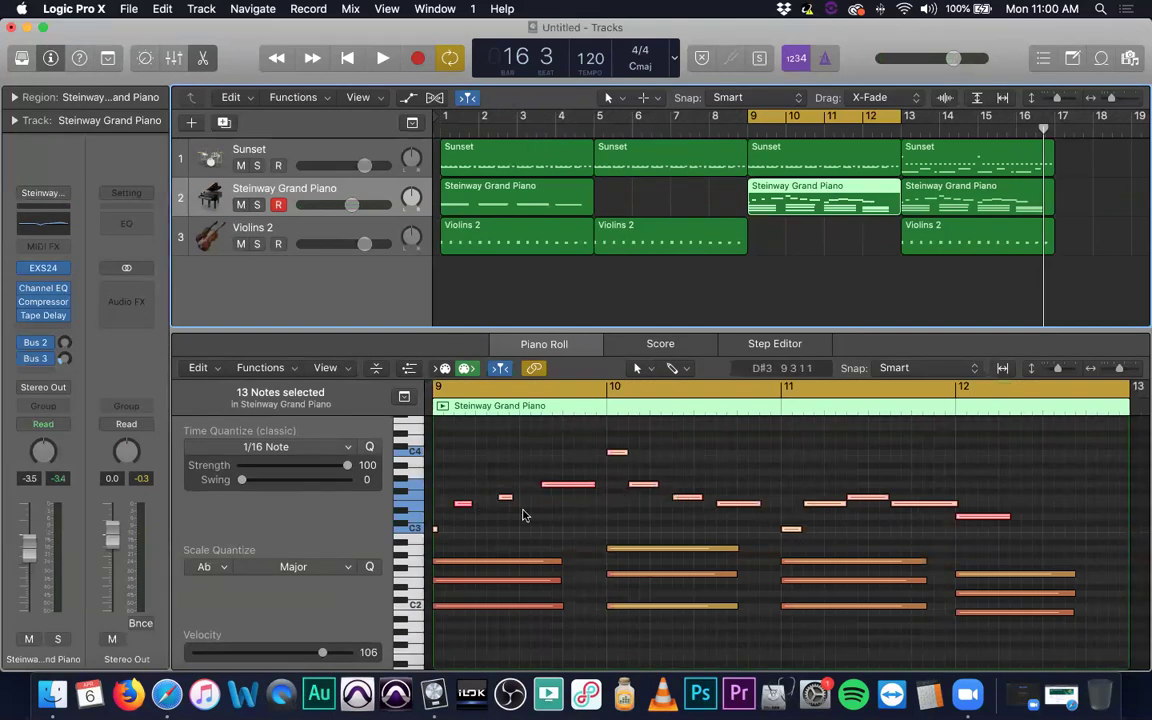
pyautogui.click(433, 531)
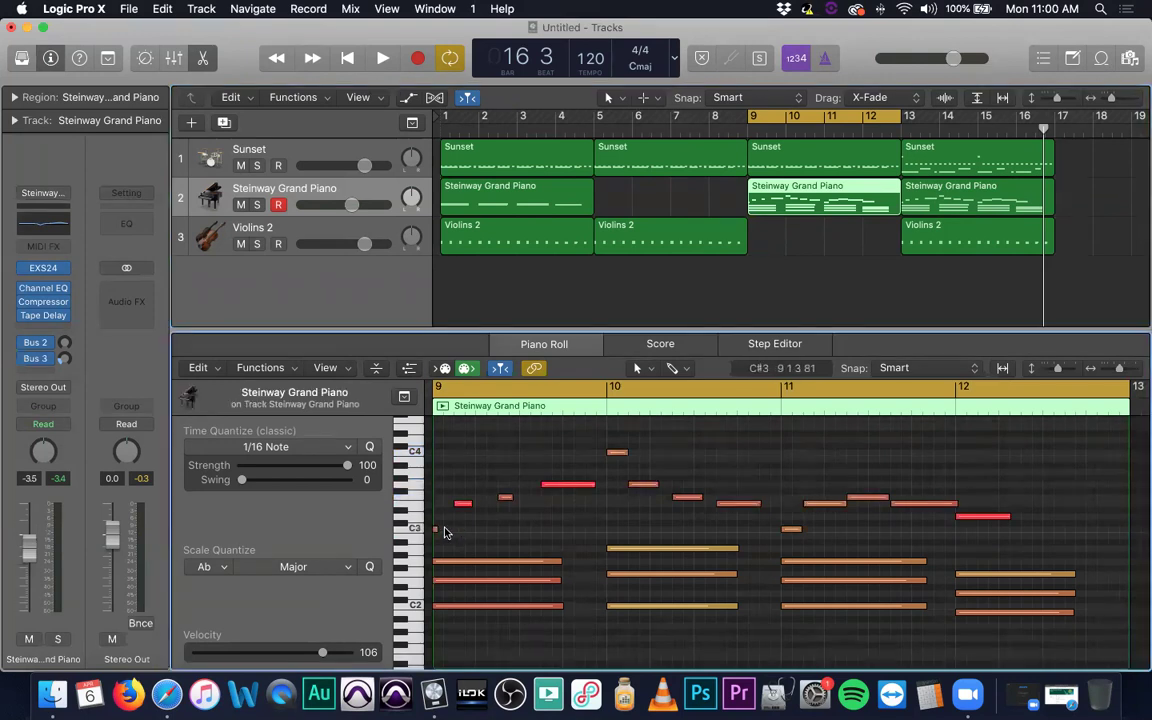
pyautogui.moveTo(437, 529); pyautogui.dragTo(452, 512)
pyautogui.click(470, 515)
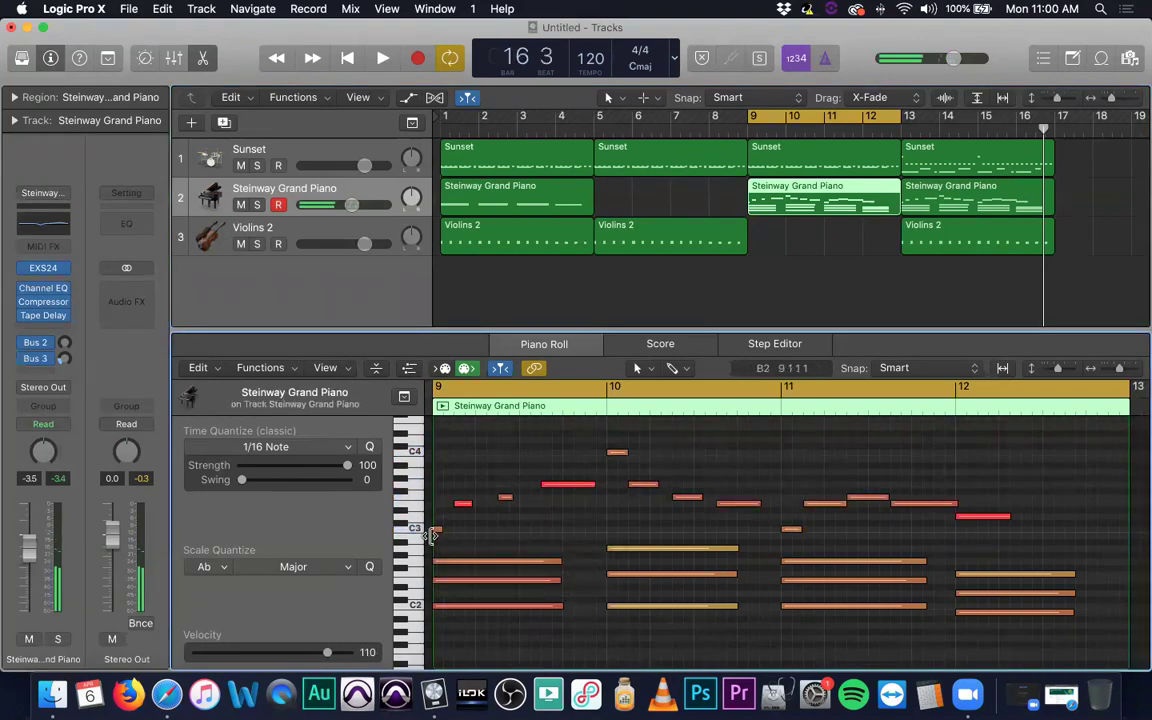
# Set three long piano notes to velocity 108 and the short C4 note to 127.
pyautogui.click(566, 487)
pyautogui.keyDown('shift'); pyautogui.click(890, 500); pyautogui.keyUp('shift')
pyautogui.keyDown('shift'); pyautogui.click(984, 518); pyautogui.keyUp('shift')
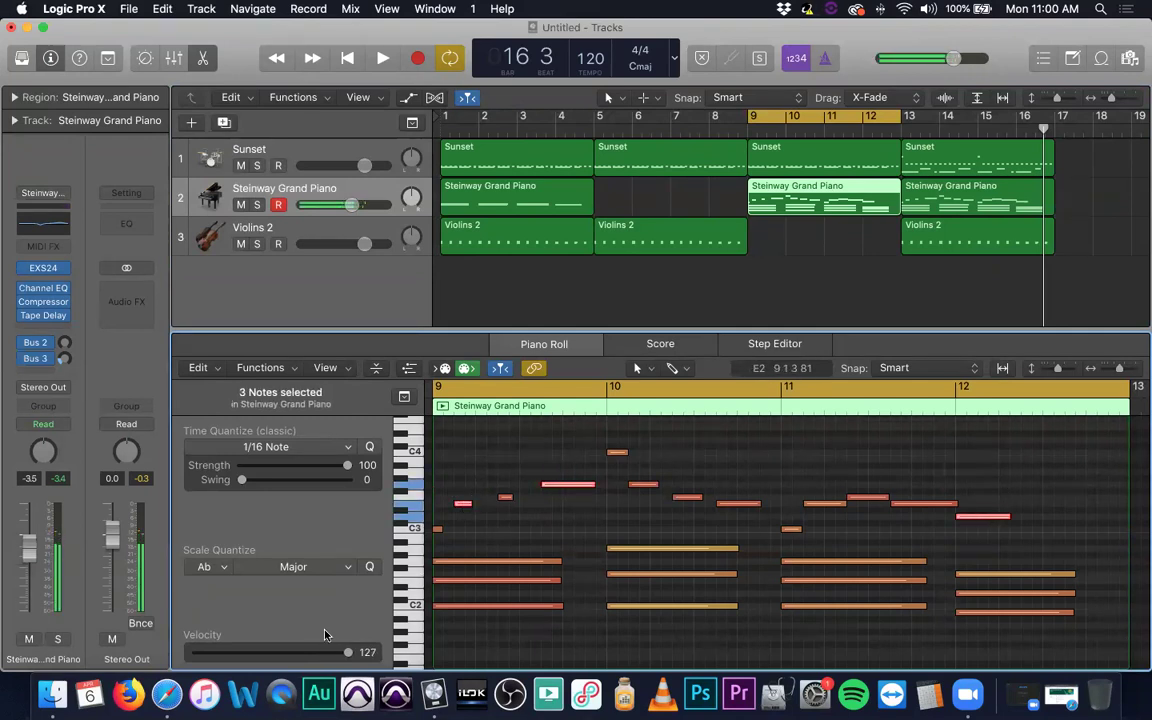
pyautogui.moveTo(340, 655); pyautogui.dragTo(324, 653)
pyautogui.click(710, 459)
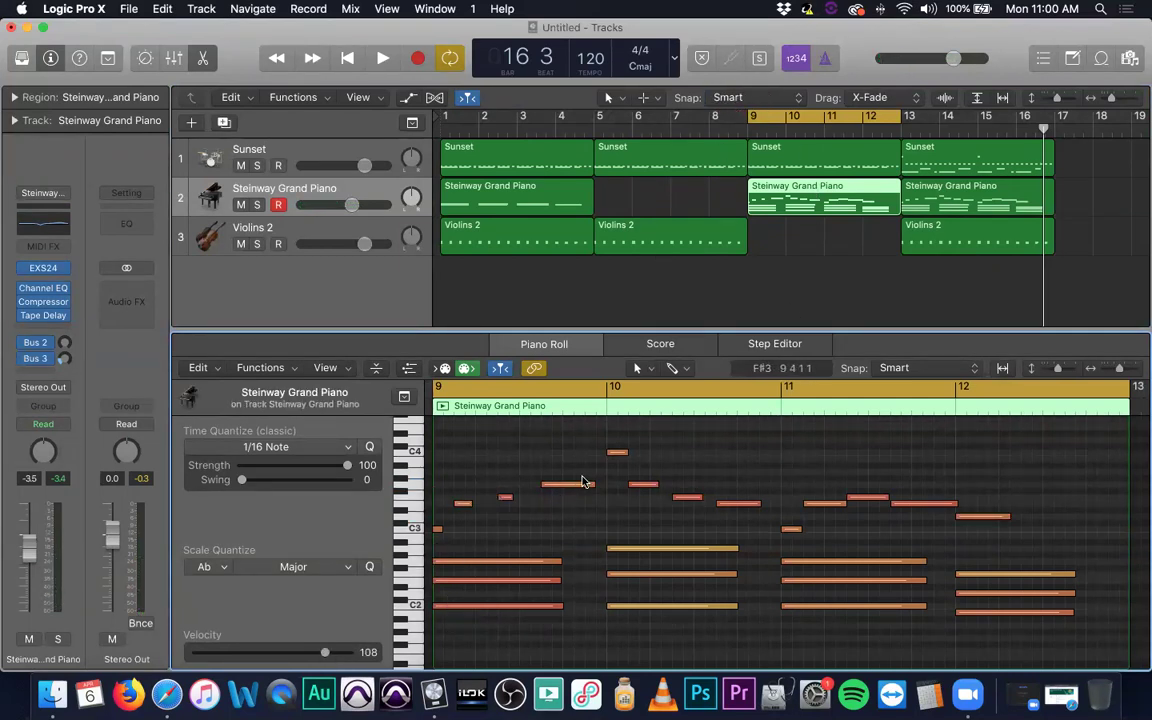
pyautogui.click(617, 452)
pyautogui.moveTo(327, 652); pyautogui.dragTo(348, 652)
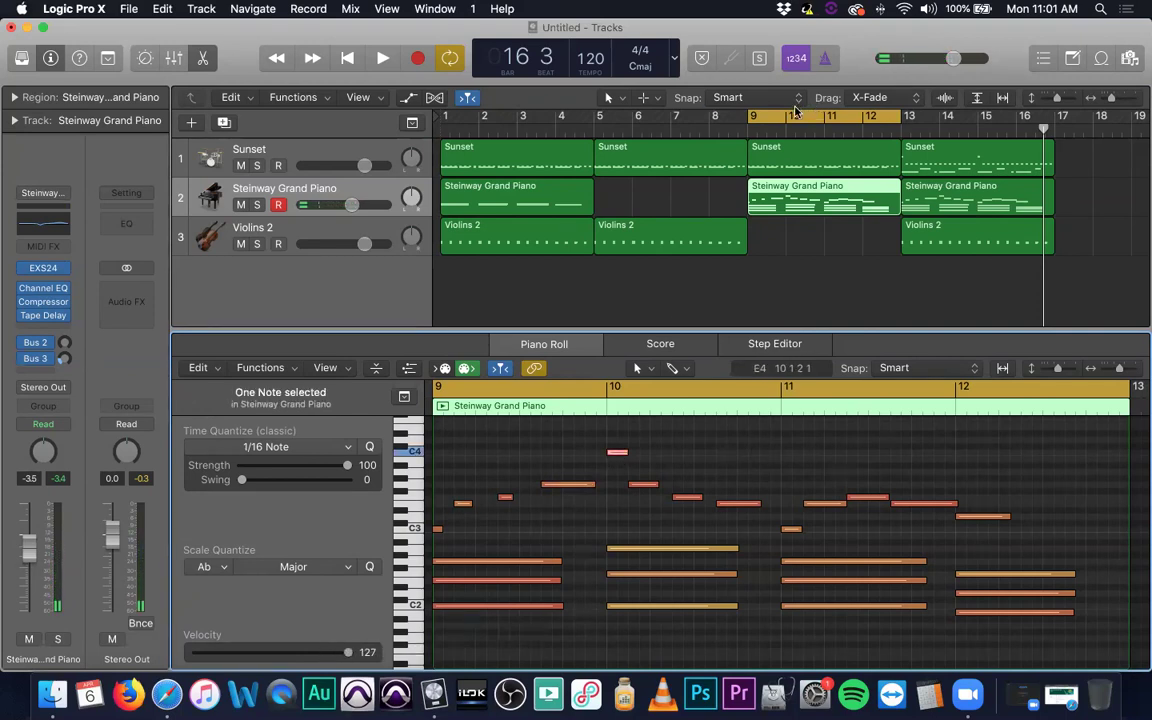
# Play from bar 9, stop, and select the next piano region at bar 13.
pyautogui.press('space')
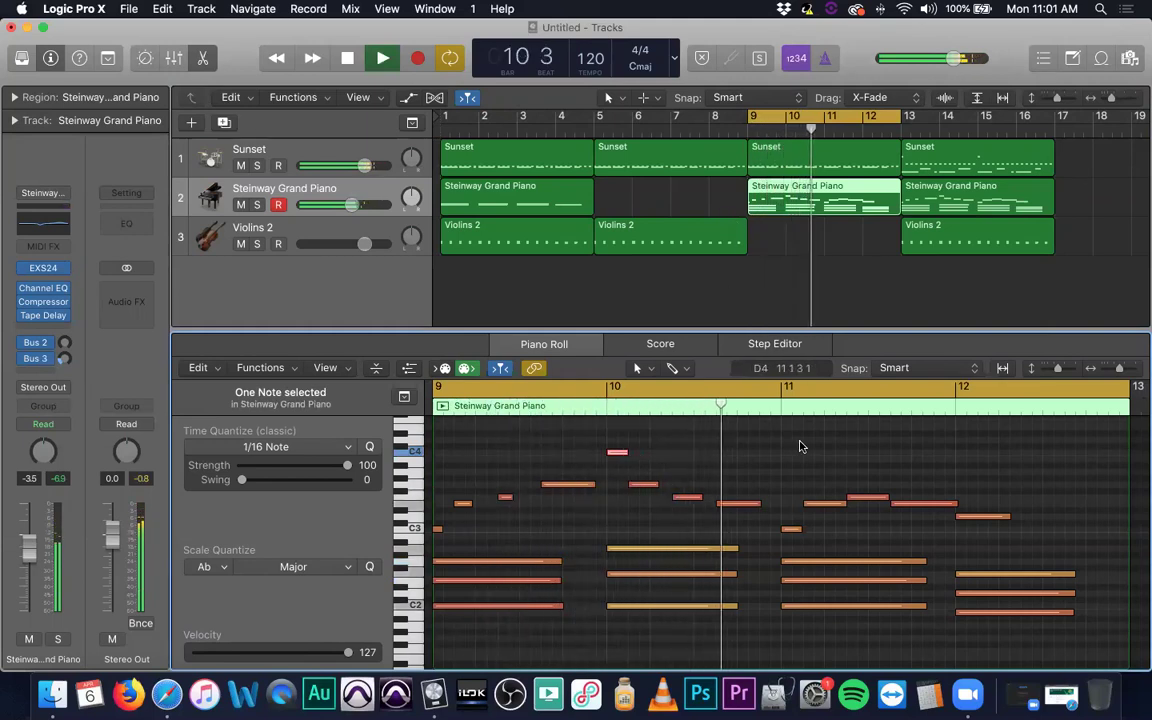
pyautogui.press('space')
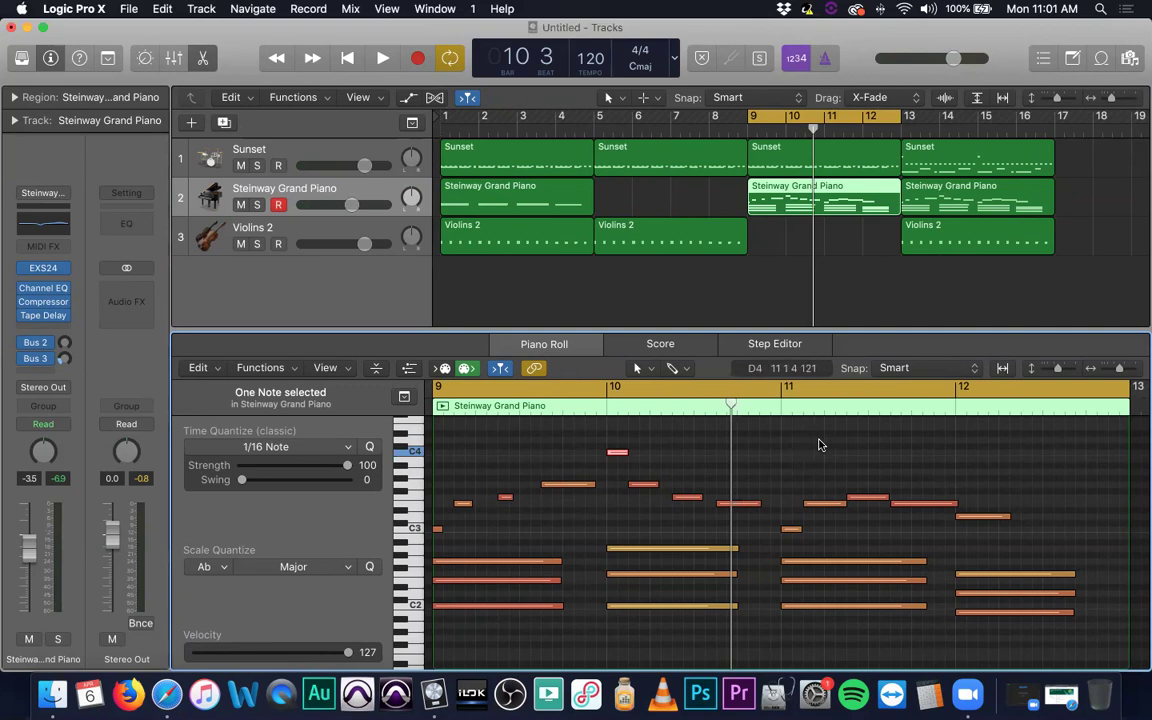
pyautogui.press('Right')
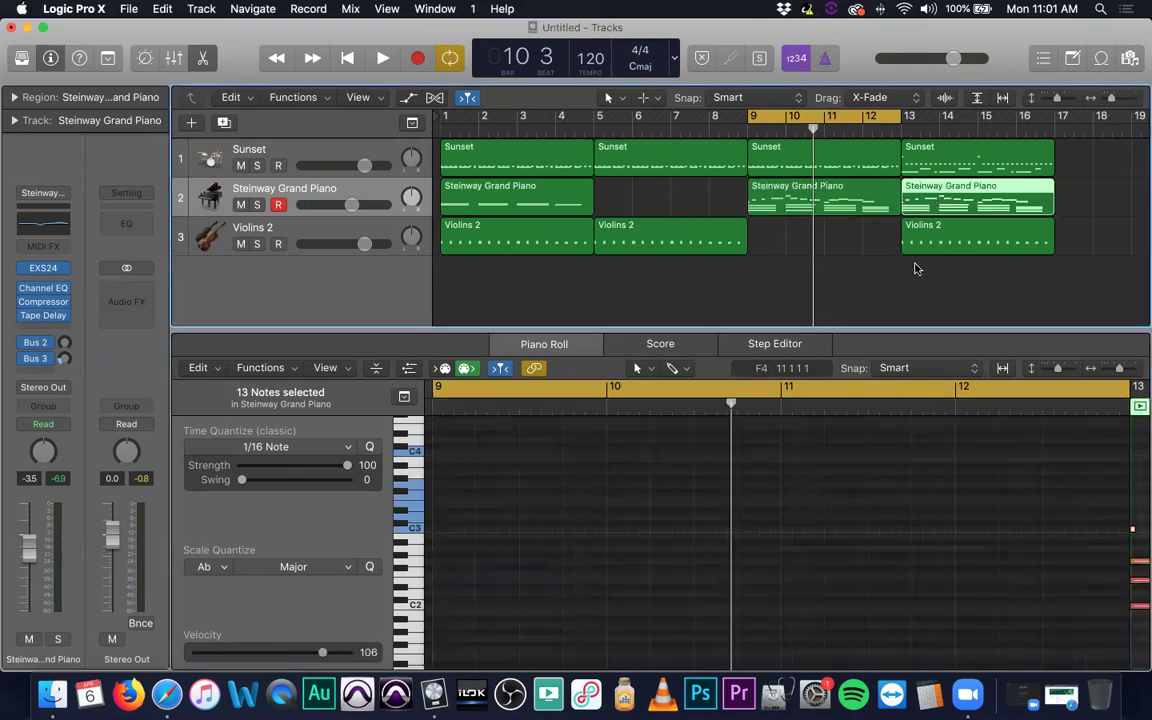
# Lower the three loudest notes of the bar 13 piano region to velocity 107.
pyautogui.click(700, 425)
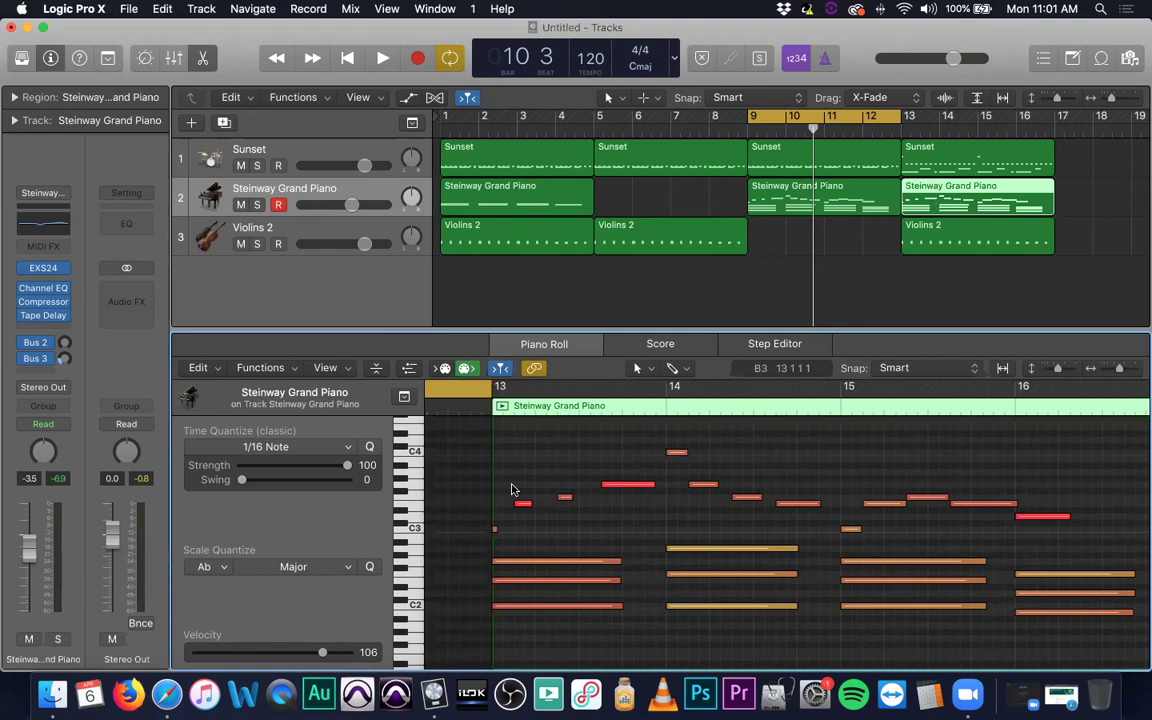
pyautogui.click(524, 503)
pyautogui.keyDown('shift'); pyautogui.click(565, 496); pyautogui.keyUp('shift')
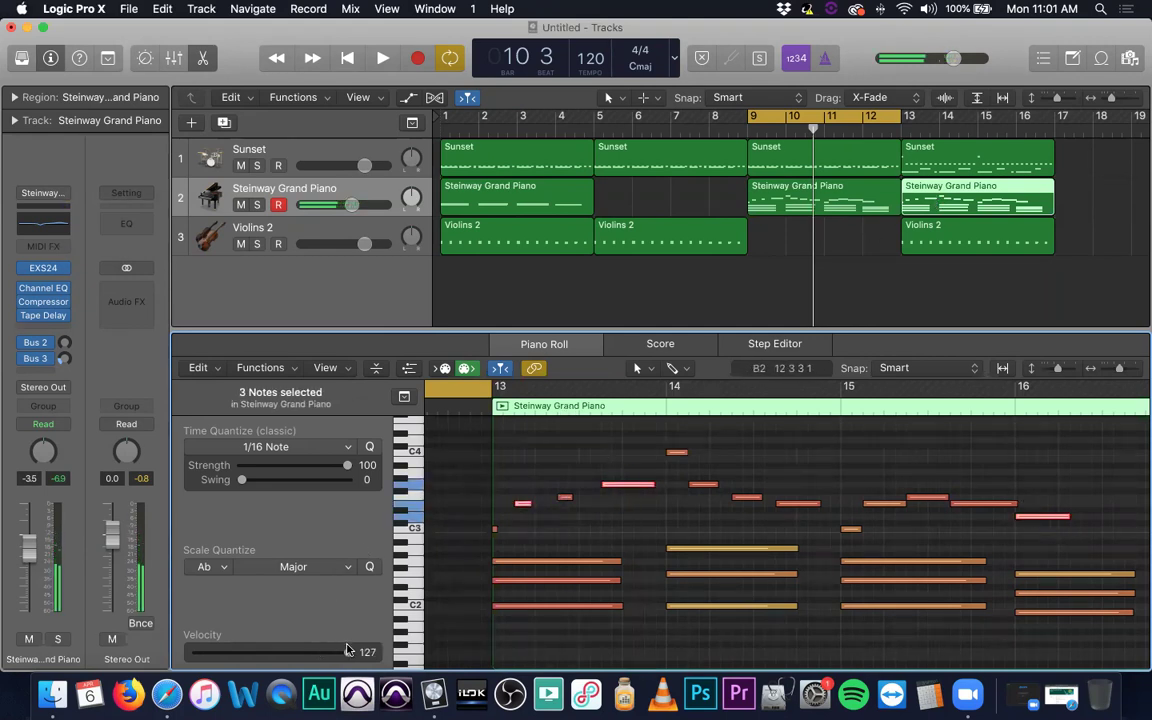
pyautogui.moveTo(348, 652); pyautogui.dragTo(320, 655)
pyautogui.click(540, 473)
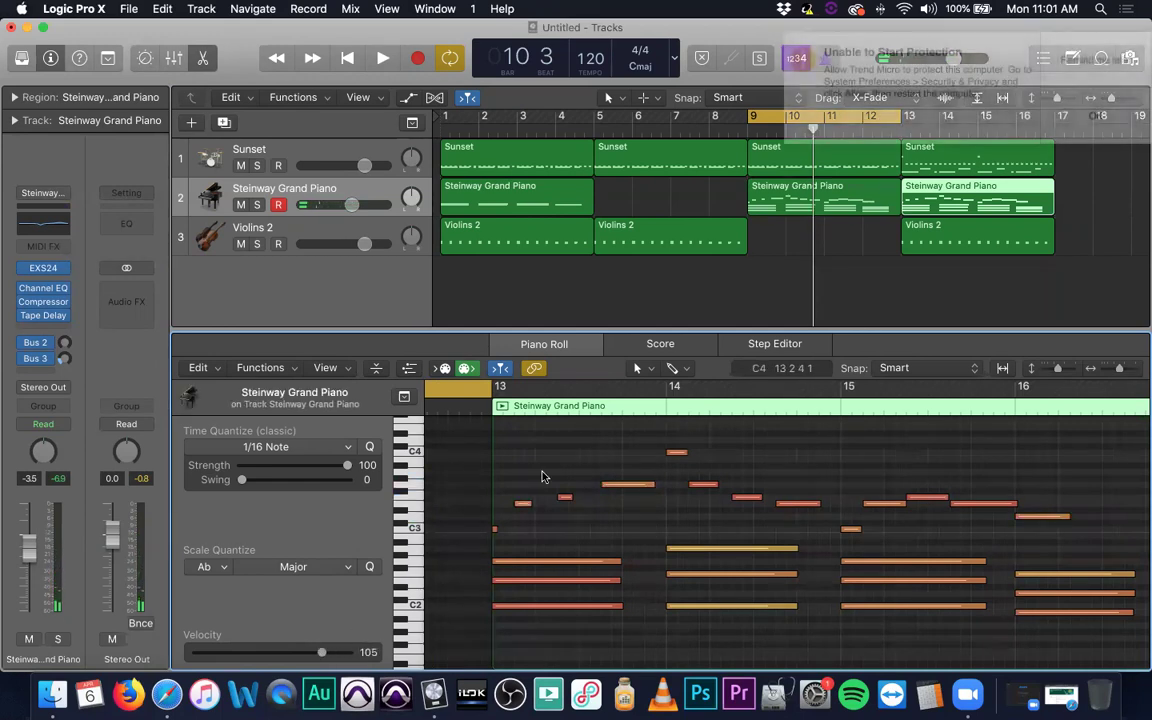
pyautogui.click(1095, 115)
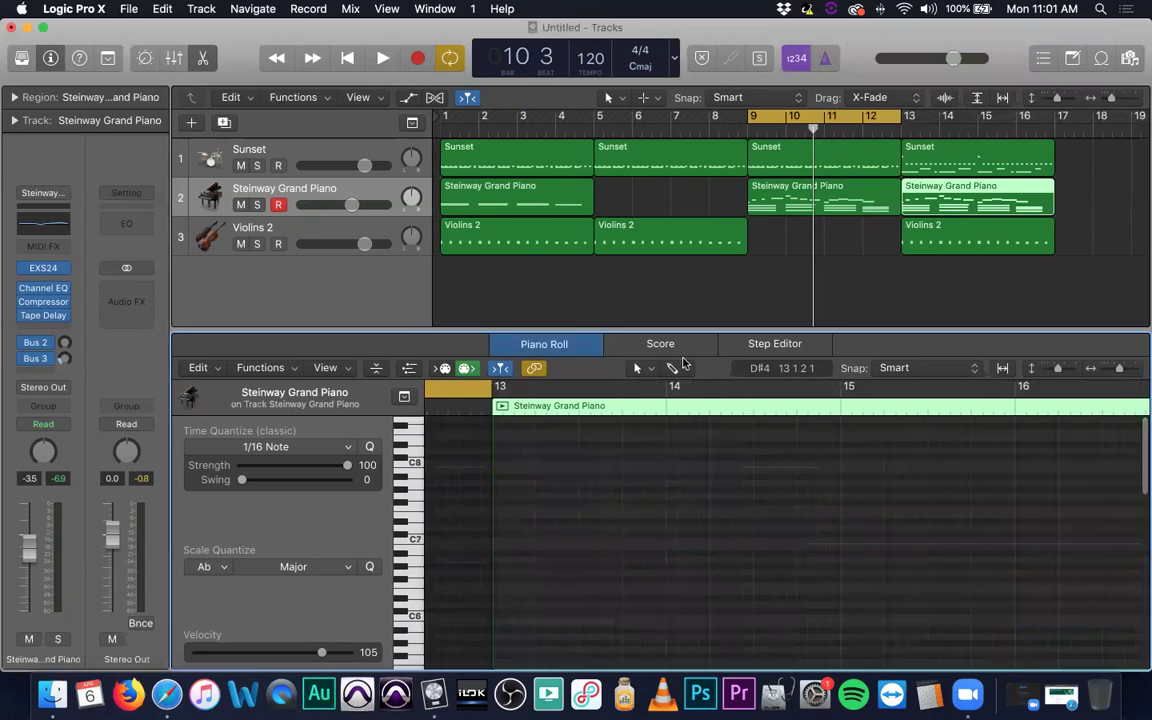
# Save the project to the Desktop under the name TEST.
pyautogui.press('super+s')
pyautogui.click(288, 248)
pyautogui.write('TESTE')
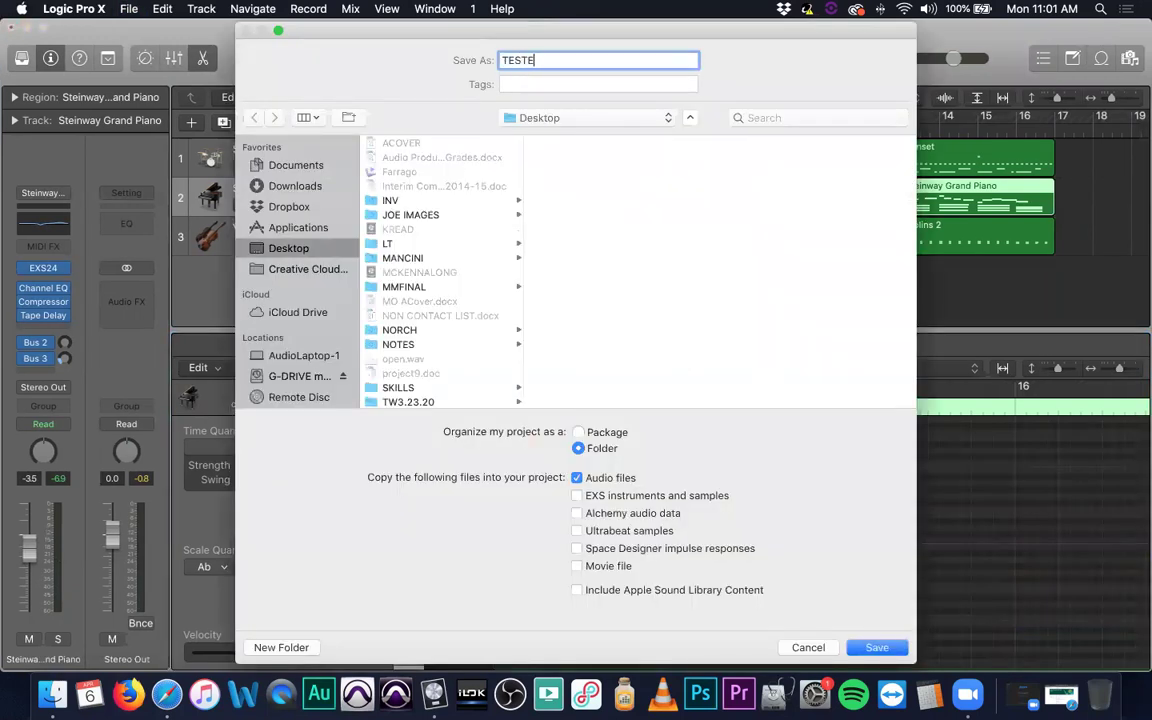
pyautogui.press('BackSpace')
pyautogui.press('BackSpace')
pyautogui.press('BackSpace')
pyautogui.press('BackSpace')
pyautogui.scroll(-3, 452, 332)
pyautogui.write('TEST')
pyautogui.press('BackSpace')
pyautogui.press('BackSpace')
pyautogui.press('BackSpace')
pyautogui.write('TE')
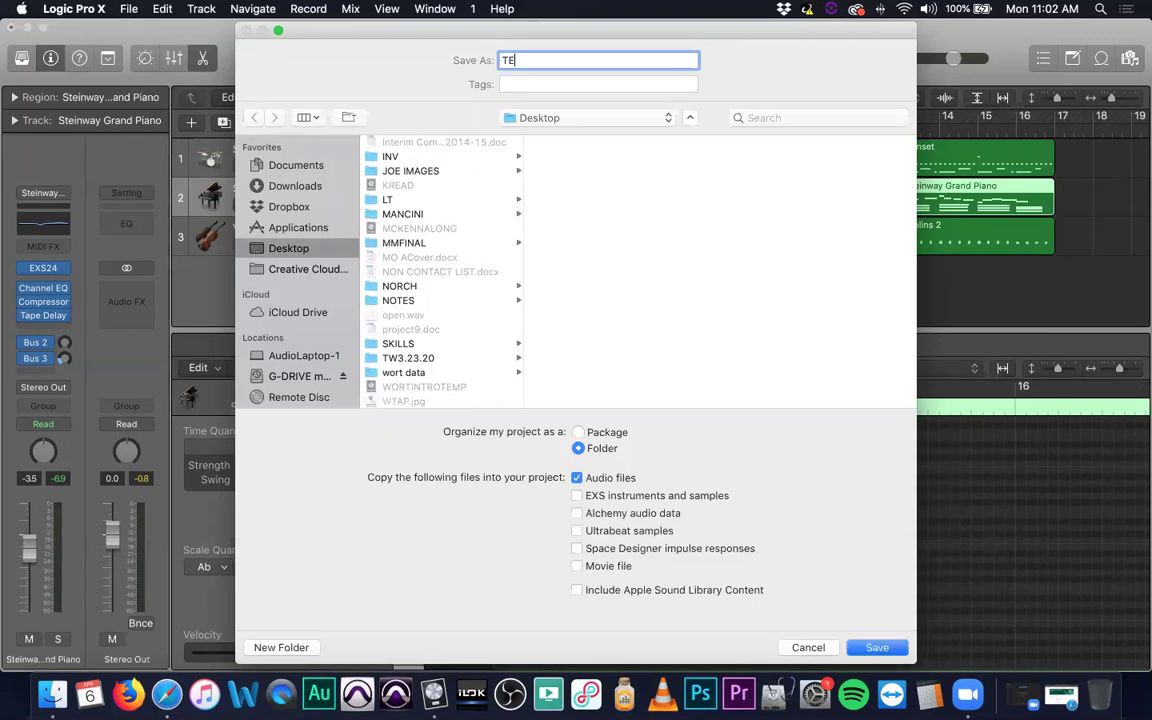
pyautogui.press('Return')
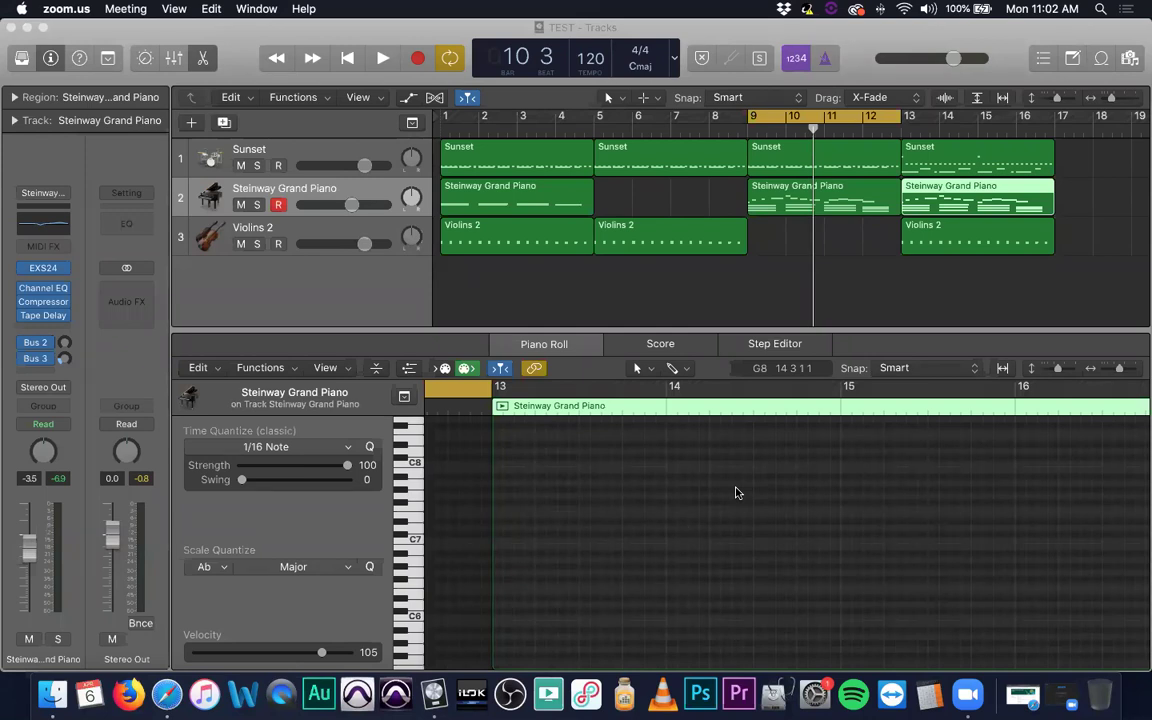
# Return to the Audio Production Classwork list and check turned-in counts for Projects 8B and 8c.
pyautogui.click(1022, 694)
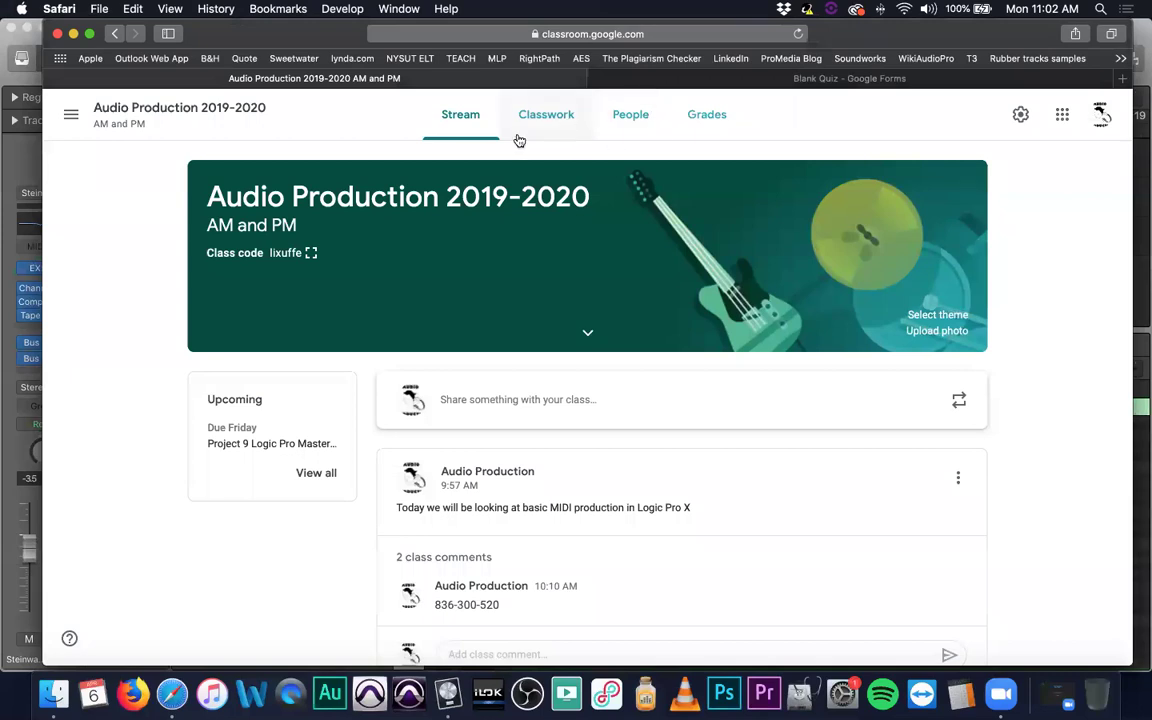
pyautogui.click(517, 132)
pyautogui.click(482, 341)
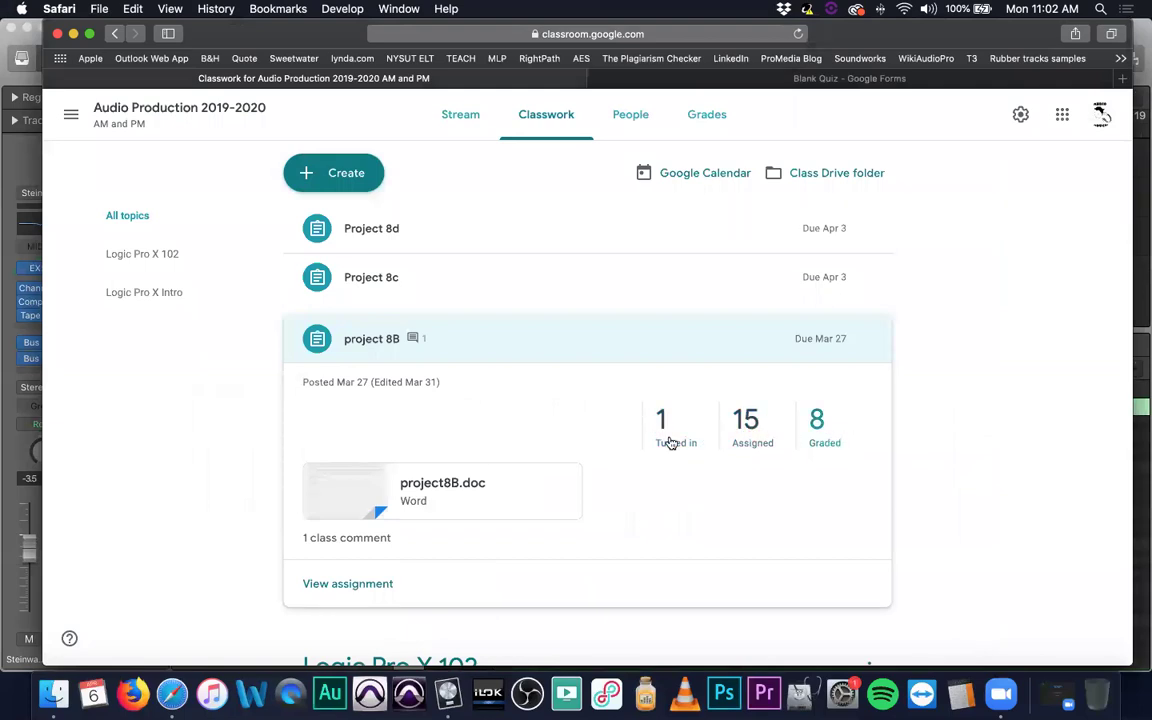
pyautogui.click(526, 343)
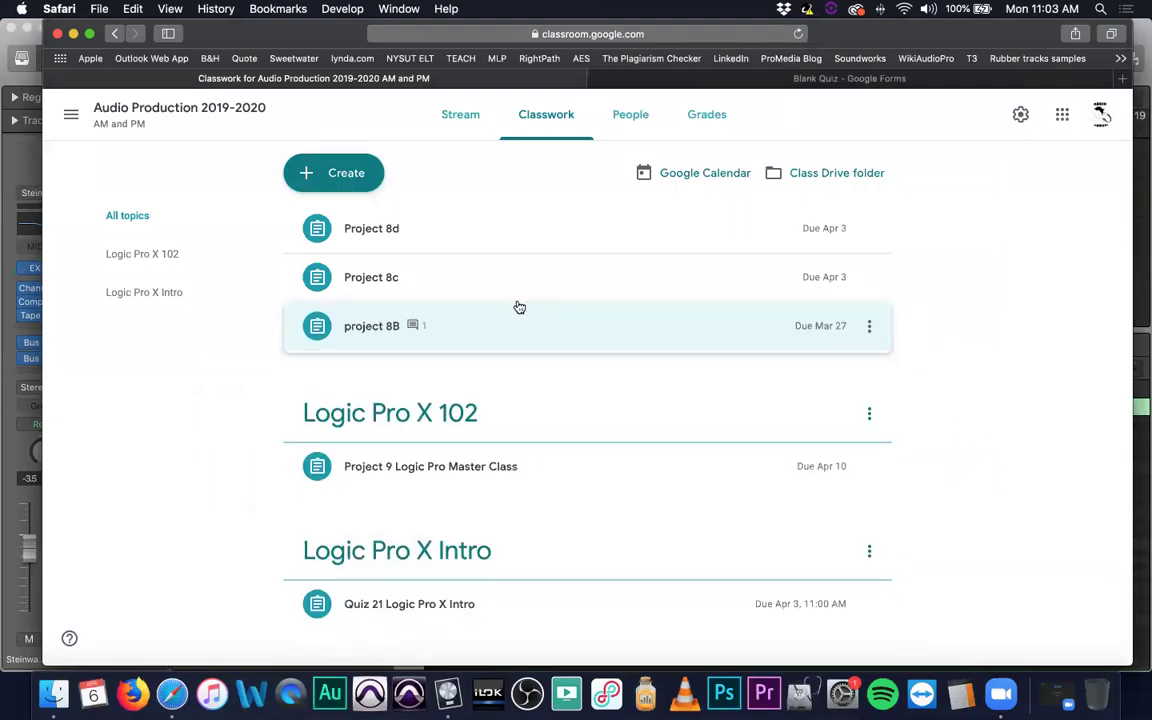
pyautogui.click(527, 290)
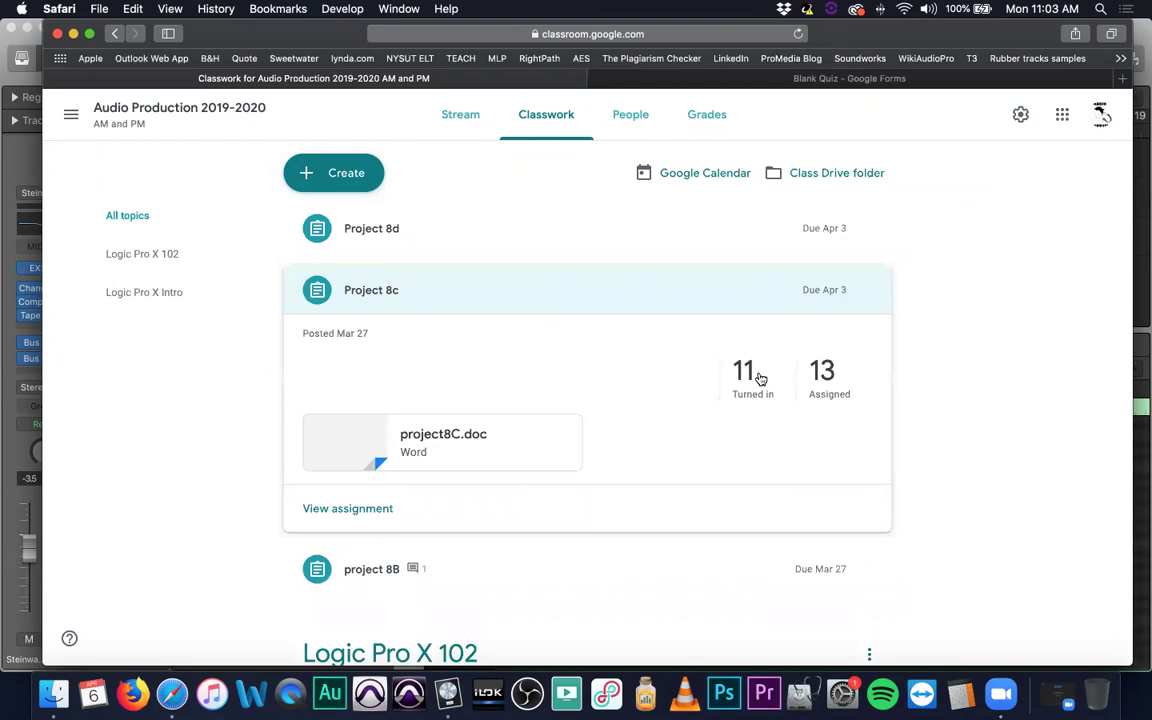
pyautogui.click(551, 293)
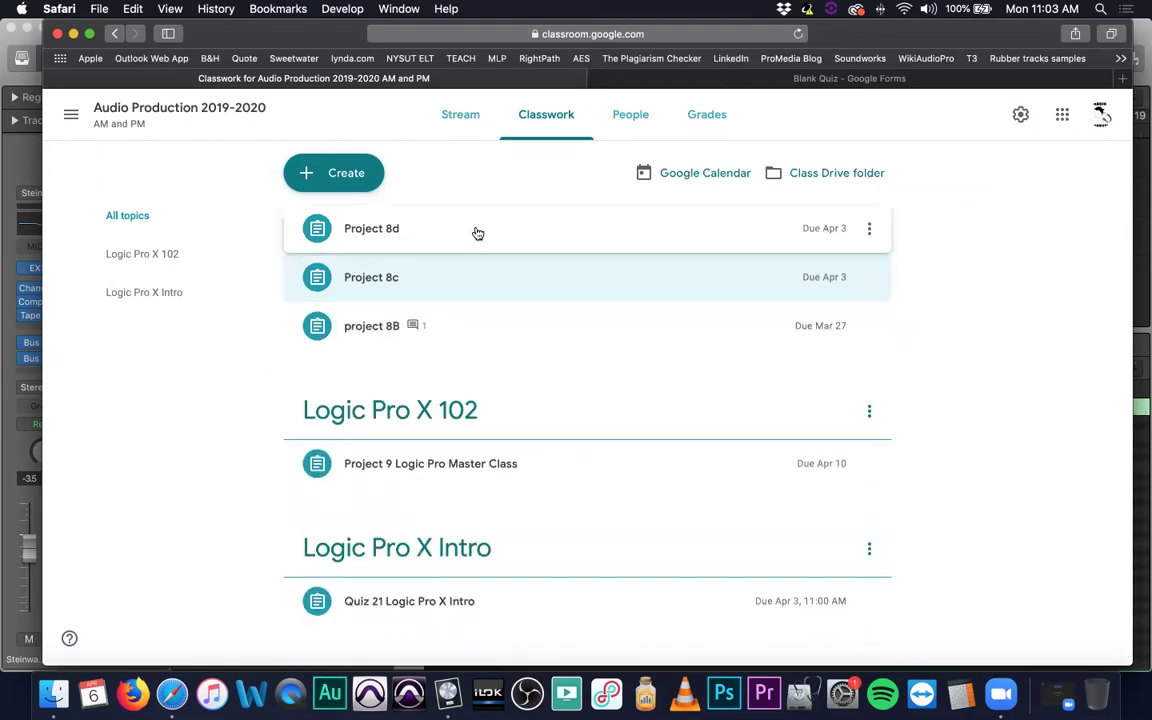
# Check turned-in counts for Project 8d, Project 8c again, and Quiz 21 Logic Pro X Intro.
pyautogui.click(476, 234)
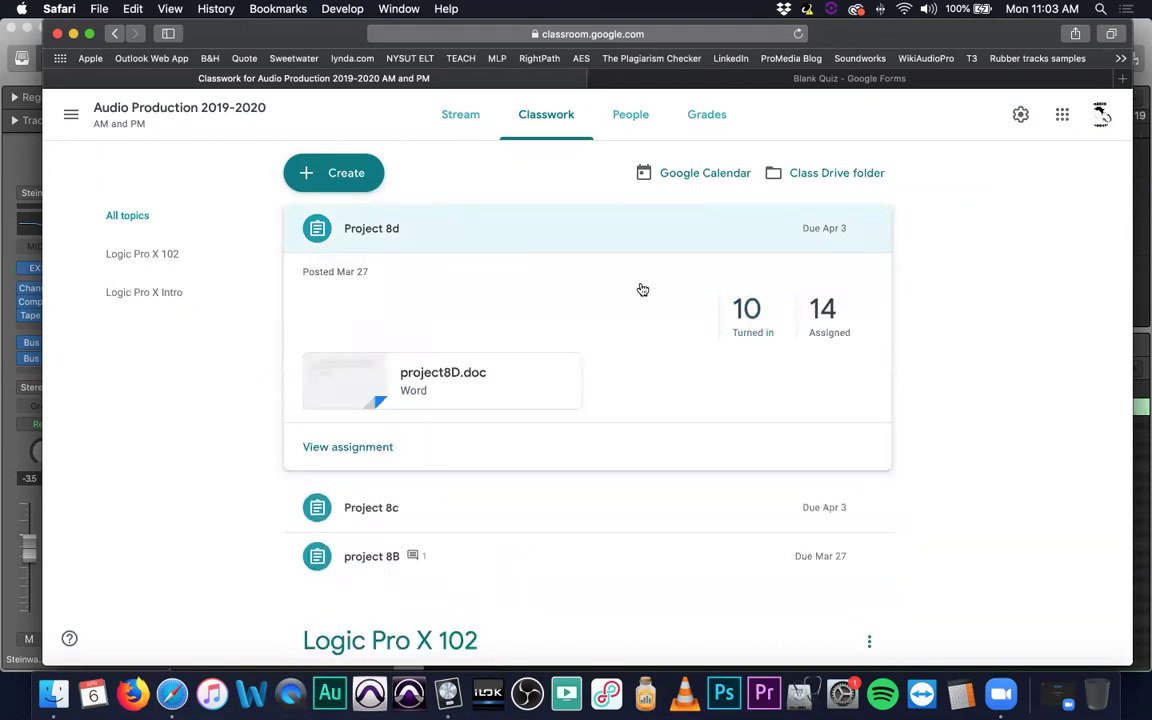
pyautogui.click(476, 231)
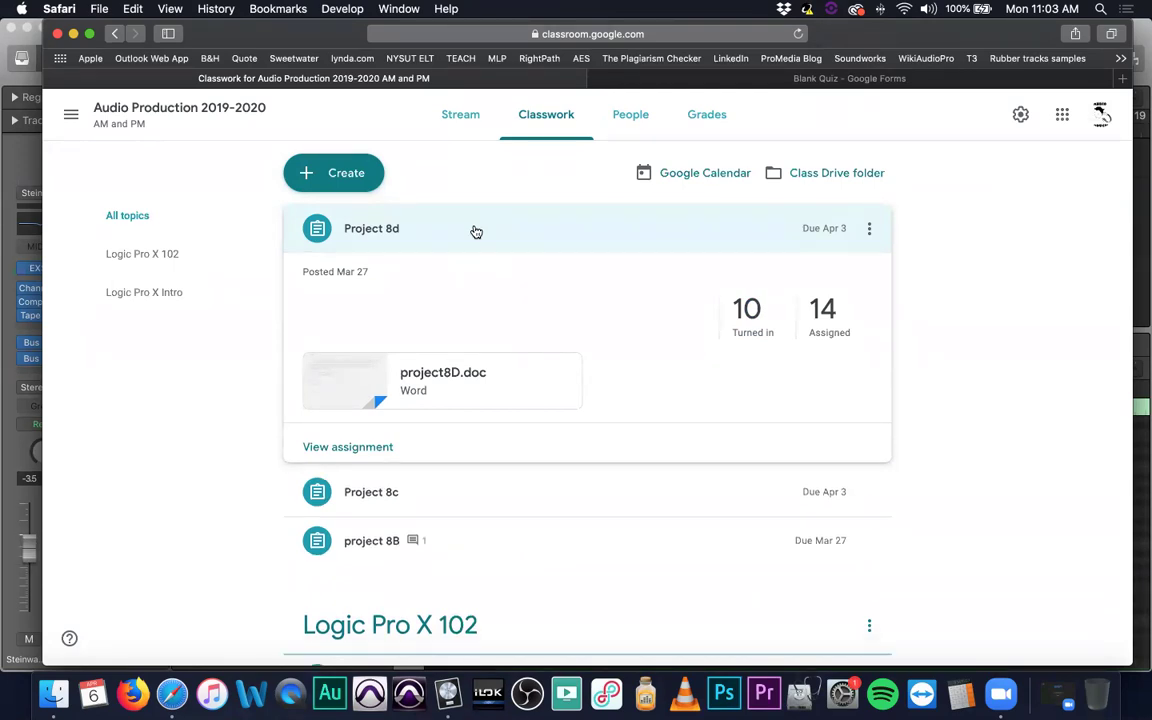
pyautogui.click(495, 291)
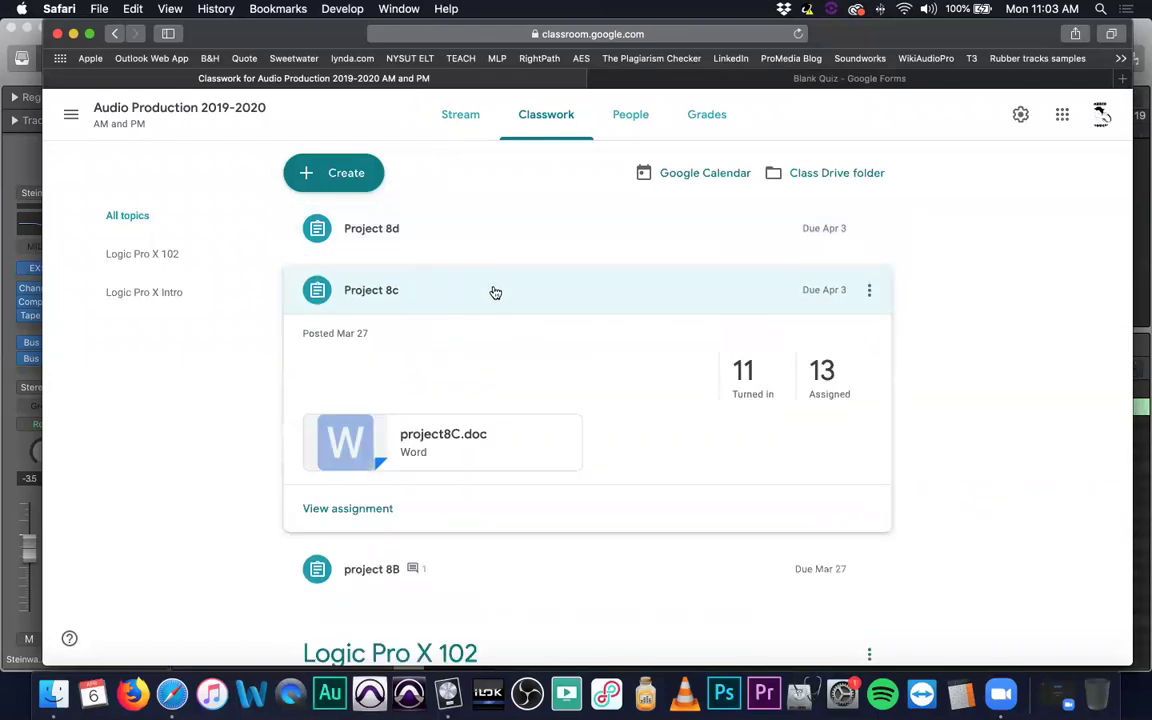
pyautogui.click(493, 302)
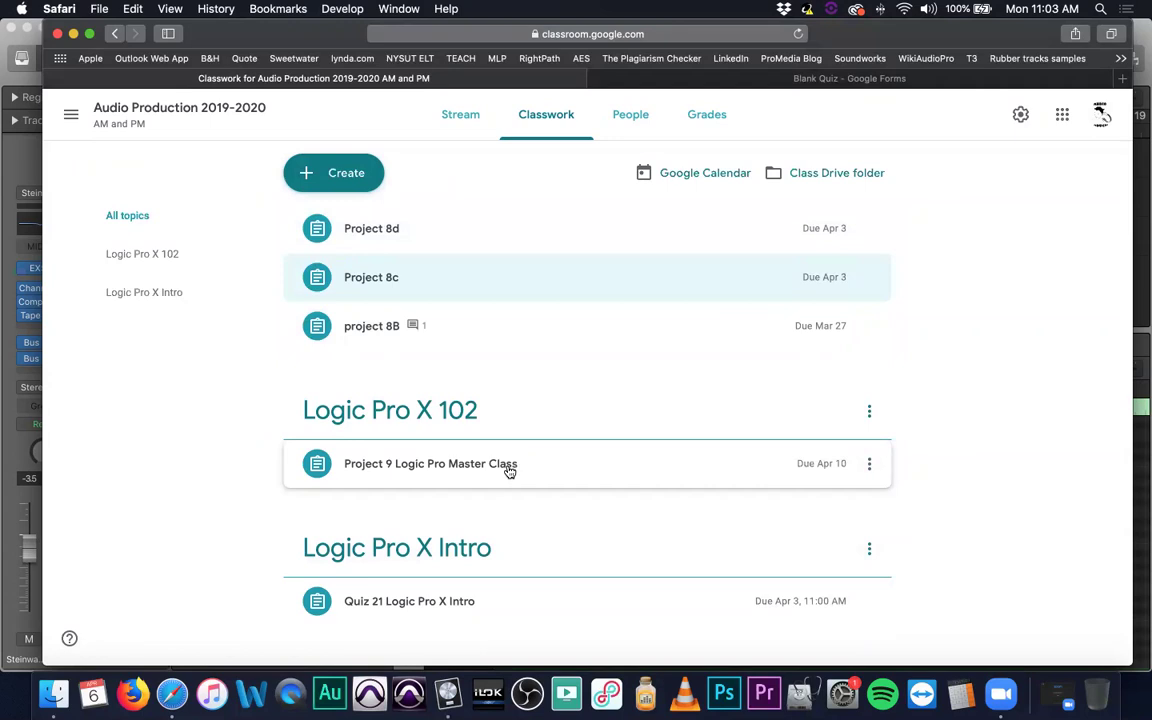
pyautogui.click(582, 604)
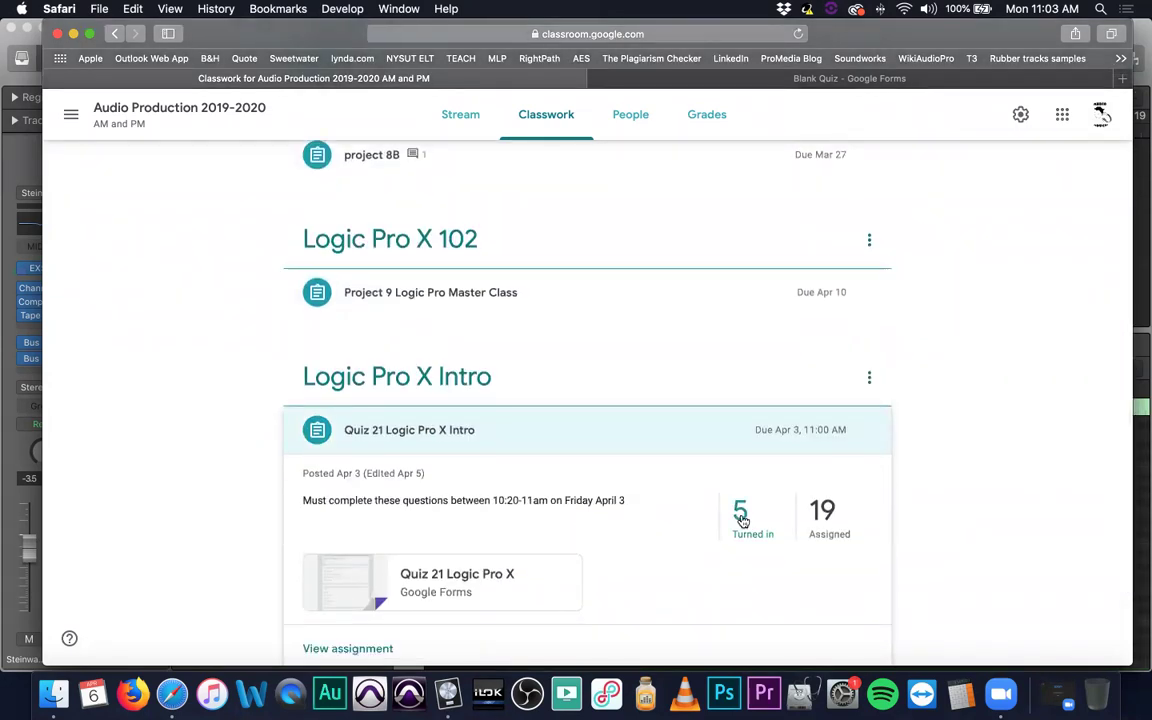
pyautogui.click(542, 434)
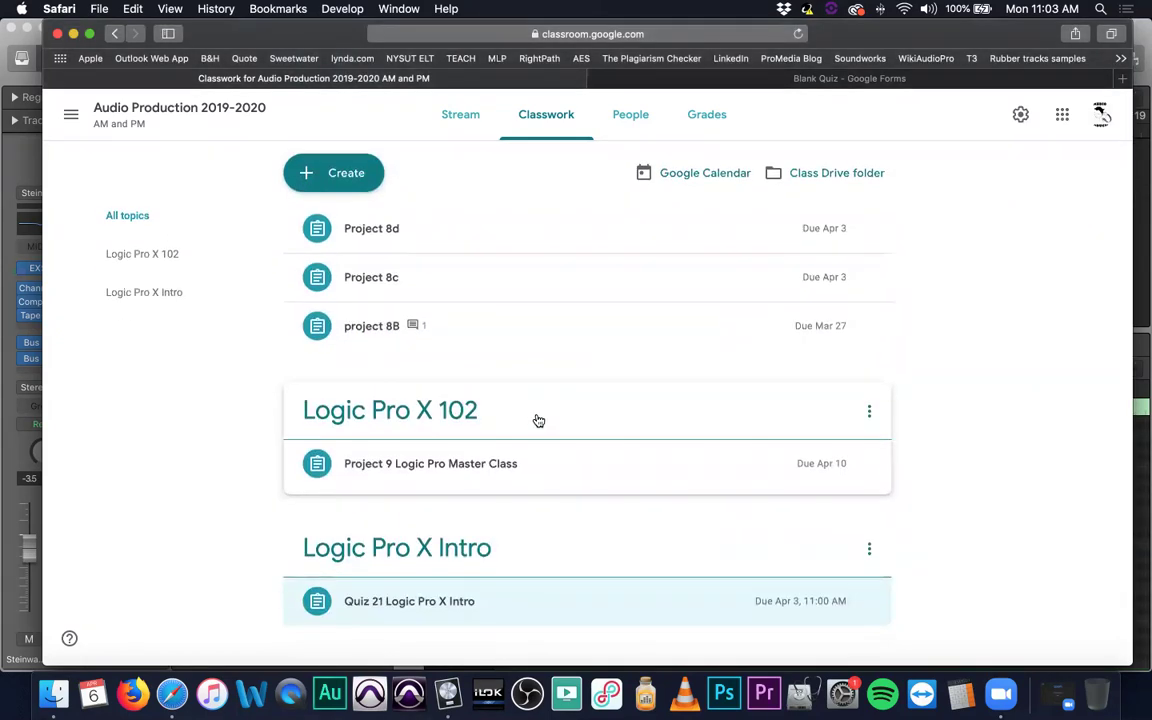